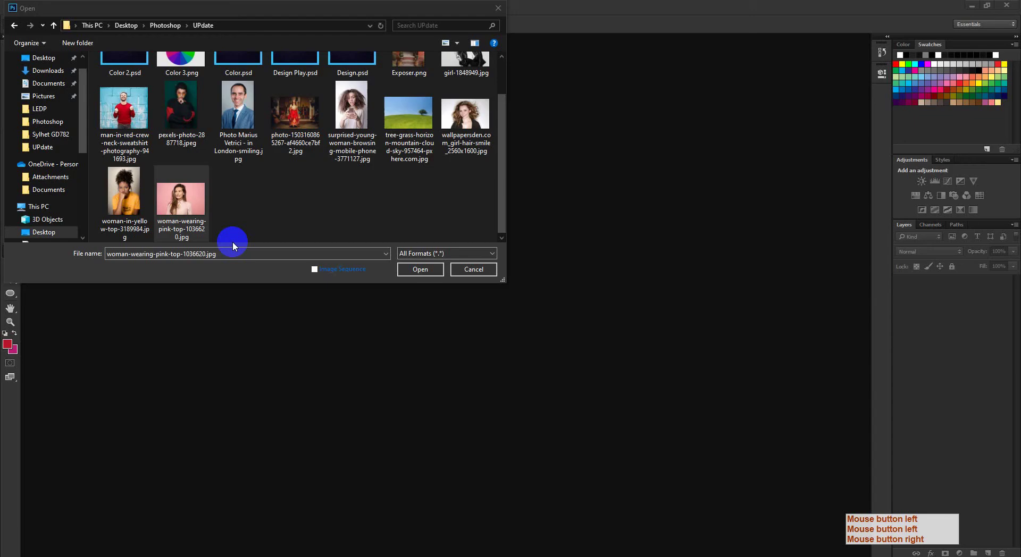
Open the image woman-wearing-pink-top-1036620.jpg
left_click(232, 243)
left_click(181, 201)
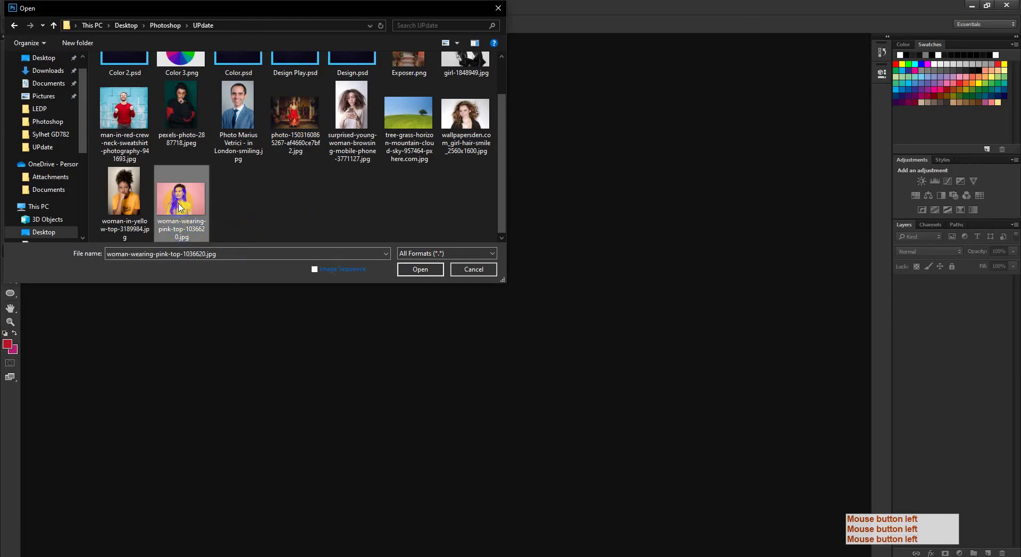
left_click(416, 272)
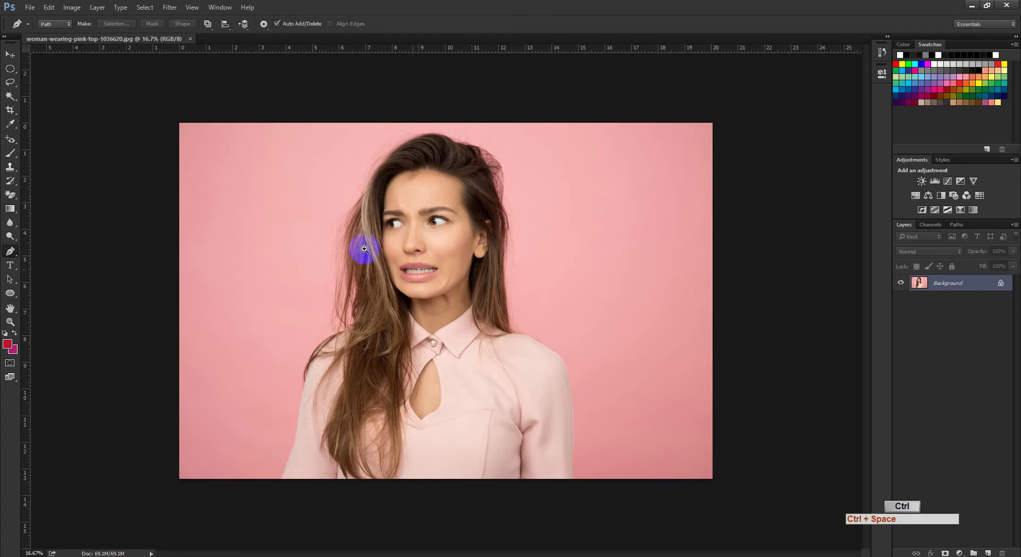
Examine the photo's hair edges and how the saved Path 1 outlines the woman, leaving the path deselected
left_click_drag(354, 243, 426, 261)
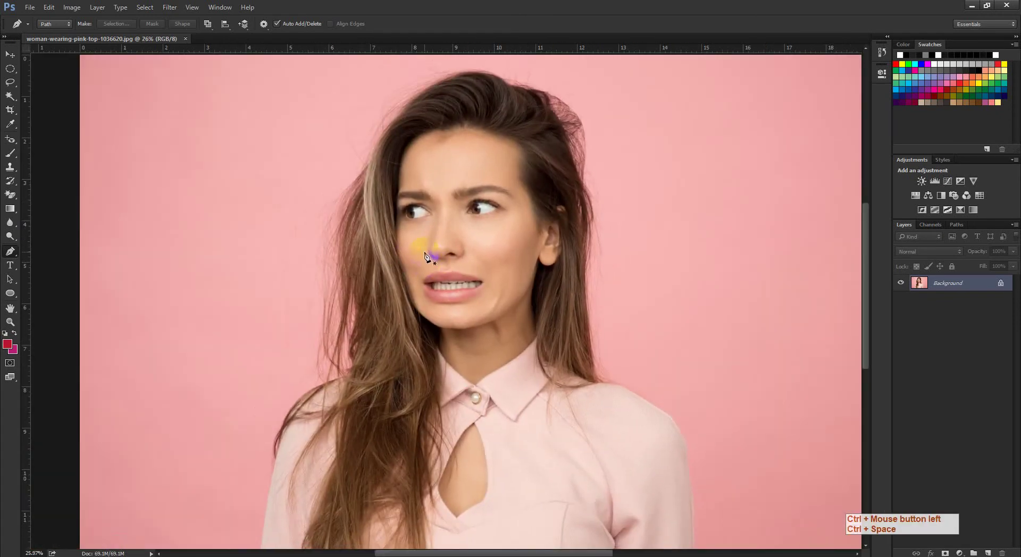
key("ctrl+space")
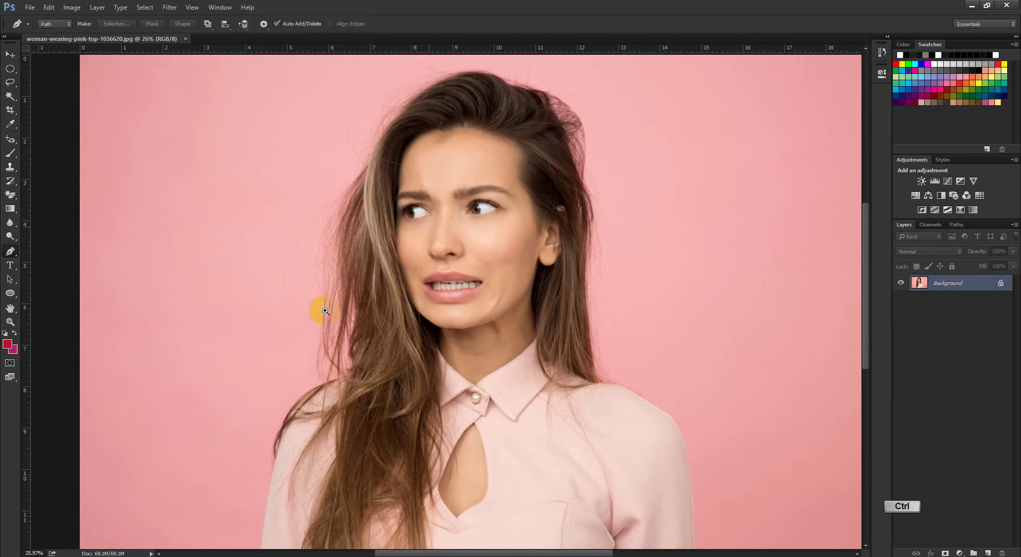
left_click_drag(315, 305, 301, 342)
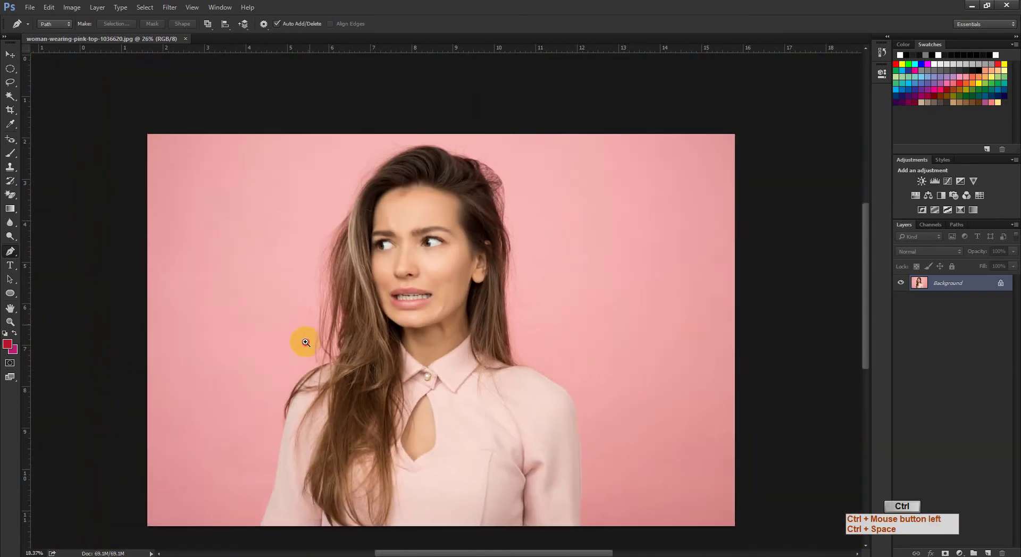
left_click(957, 224)
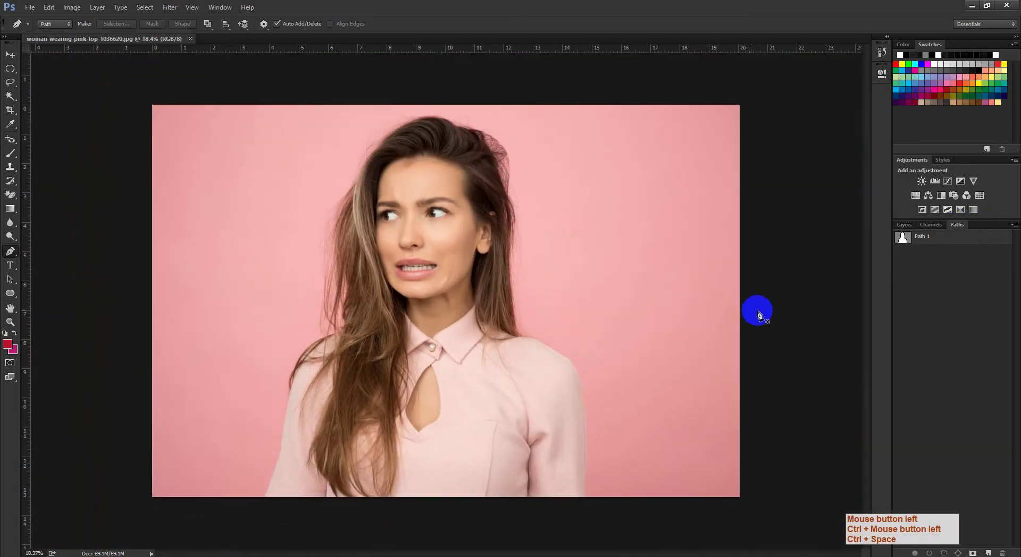
left_click(928, 237)
left_click_drag(180, 144, 752, 537)
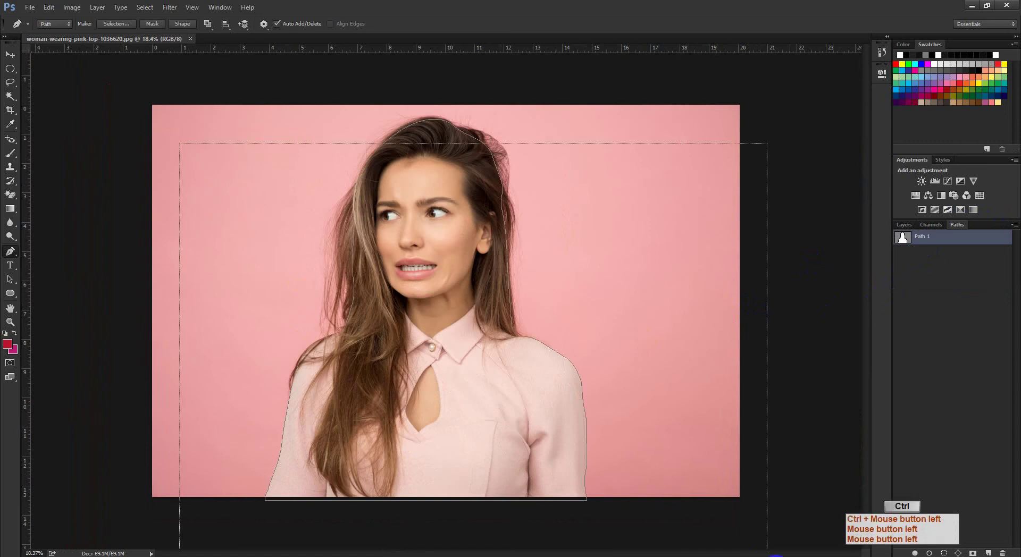
left_click(924, 349)
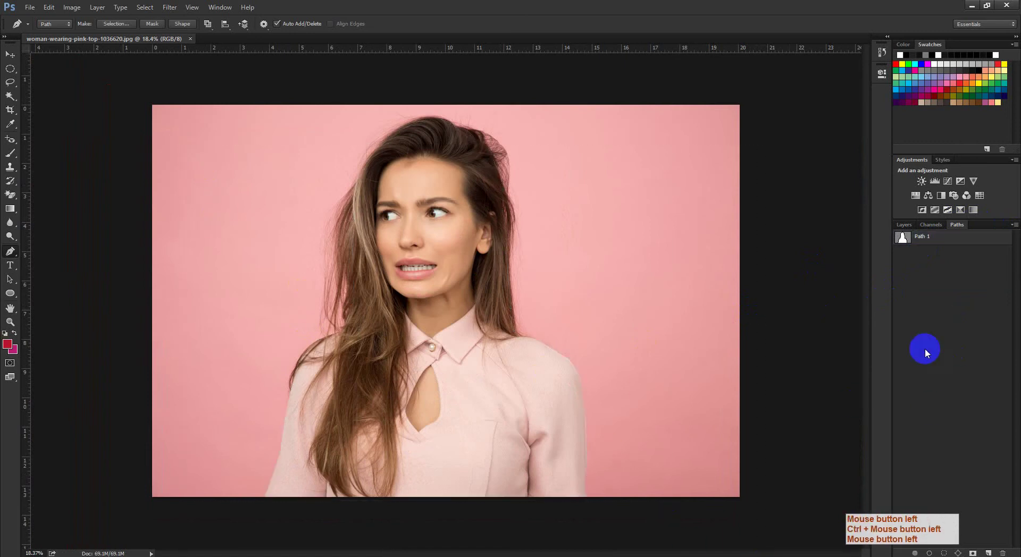
Duplicate the Background layer
left_click(905, 225)
key("ctrl+space")
left_click(473, 310, "ctrl")
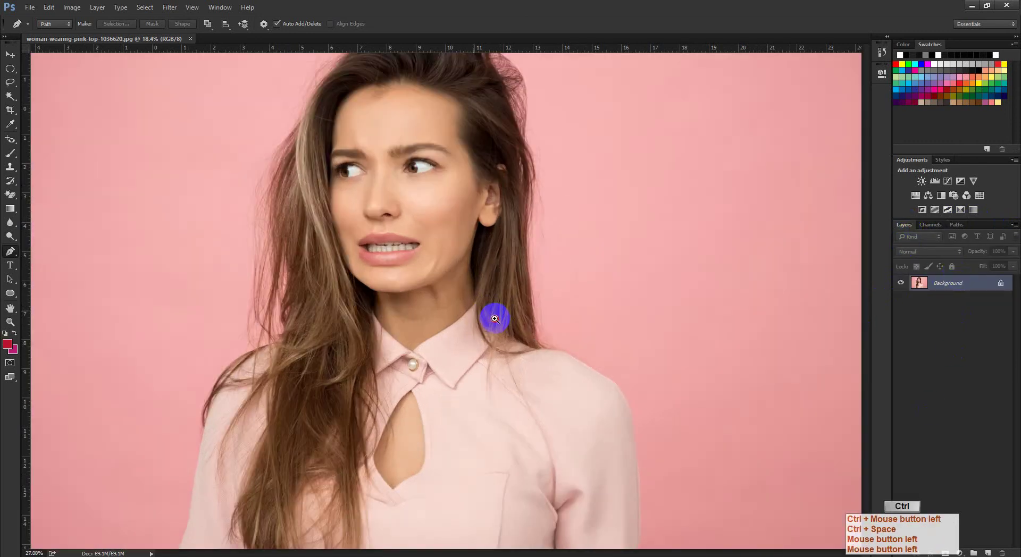
left_click_drag(495, 319, 481, 316)
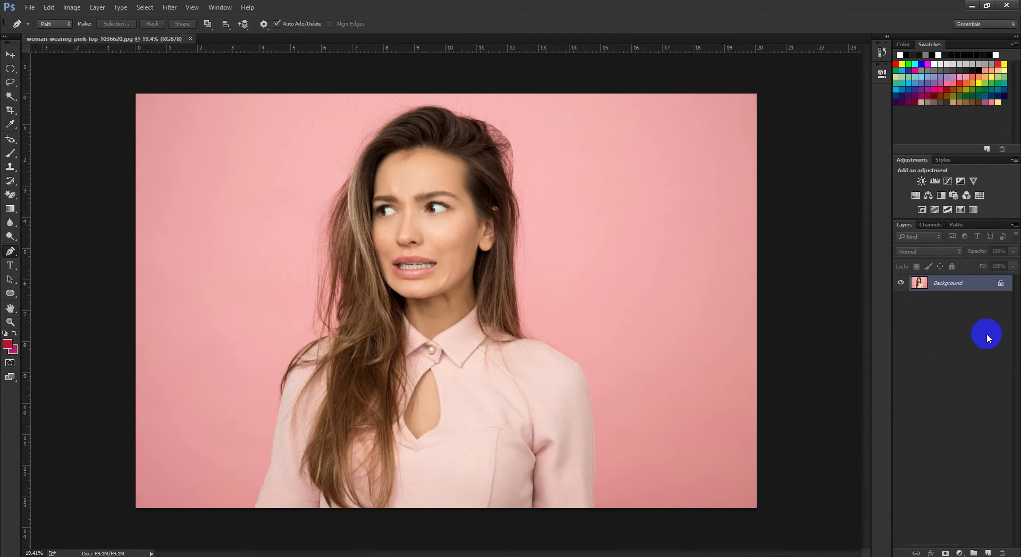
left_click_drag(975, 290, 1001, 553)
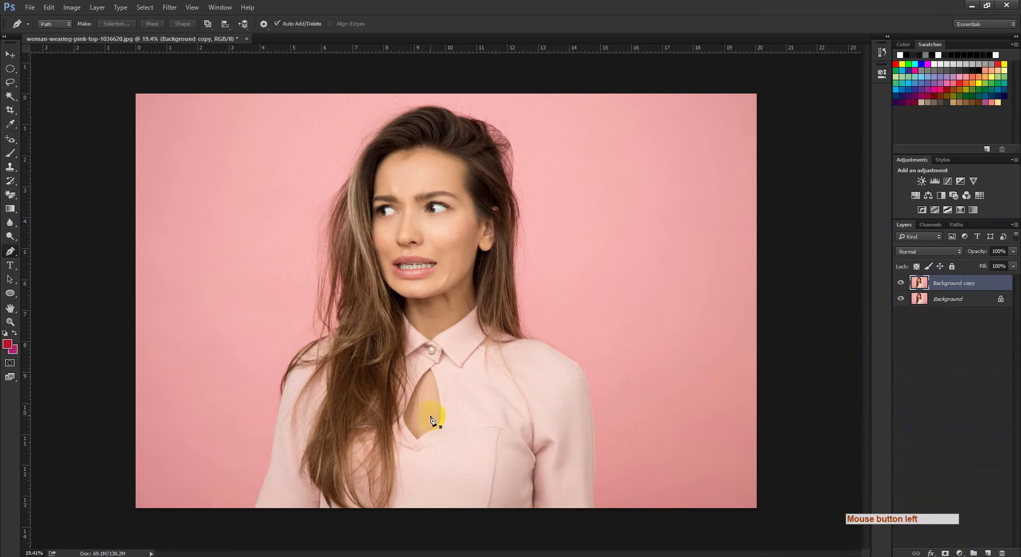
Examine how the photo's colours change with the Red, Green and Blue channels hidden and shown in turn
left_click(929, 226)
left_click(907, 227)
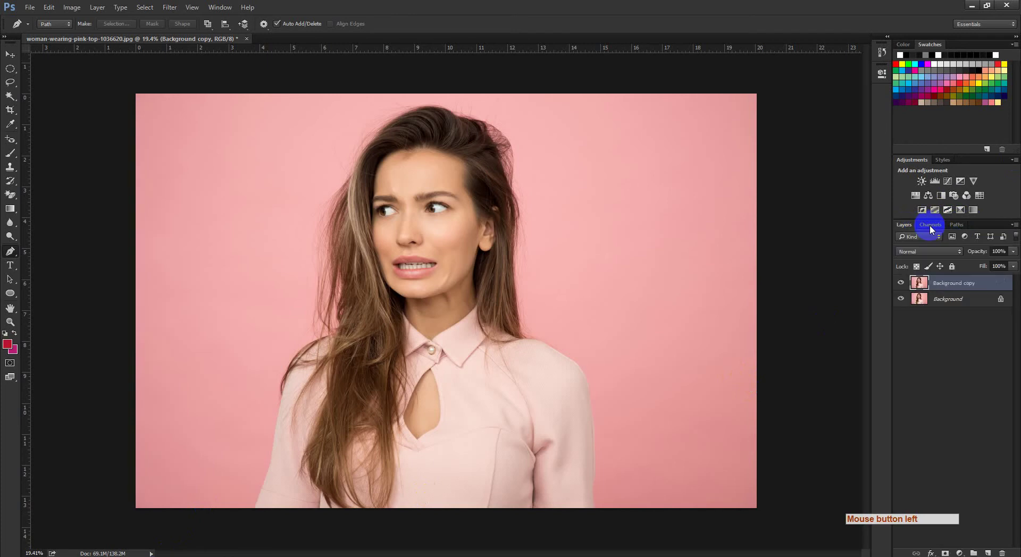
left_click(930, 227)
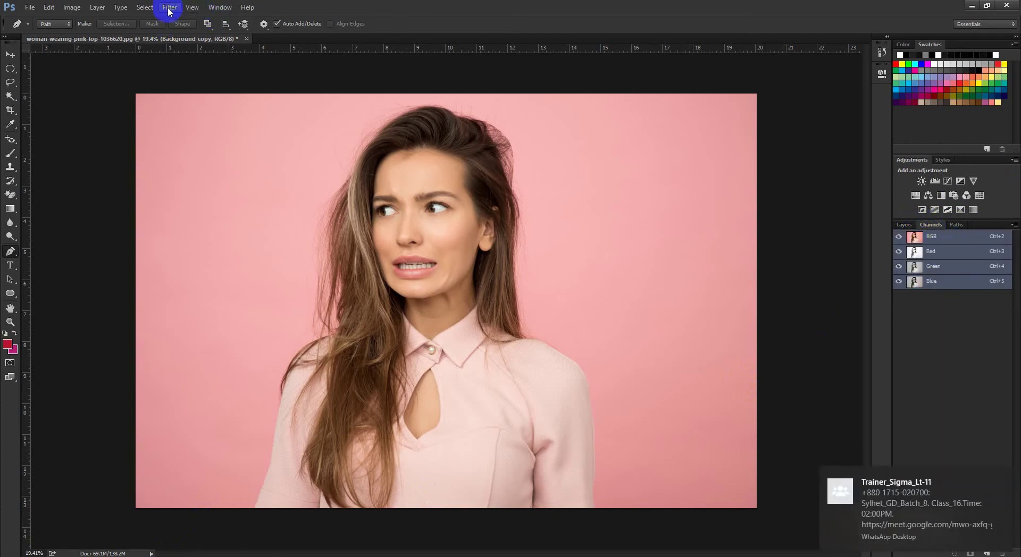
left_click(219, 7)
left_click(484, 14)
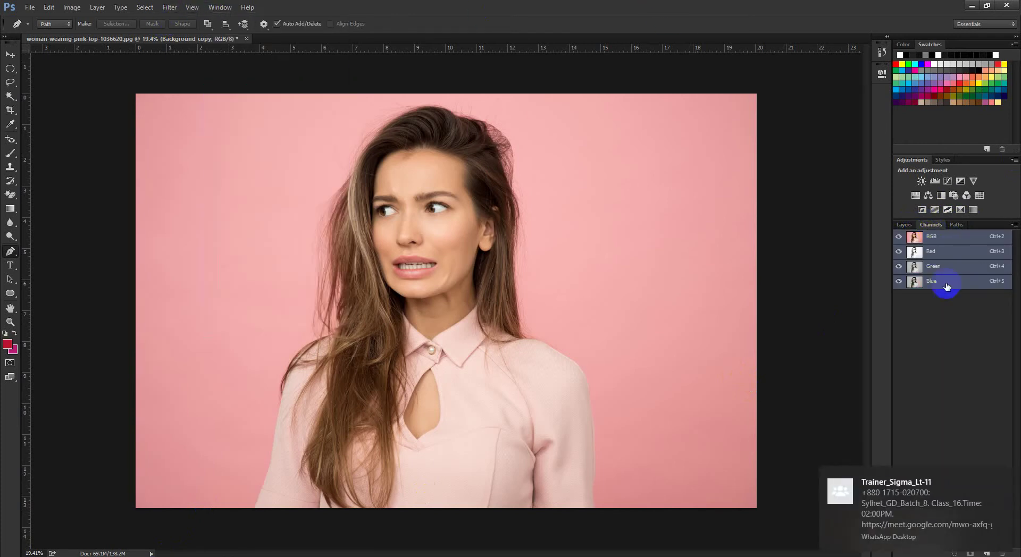
left_click(936, 244)
left_click(900, 282)
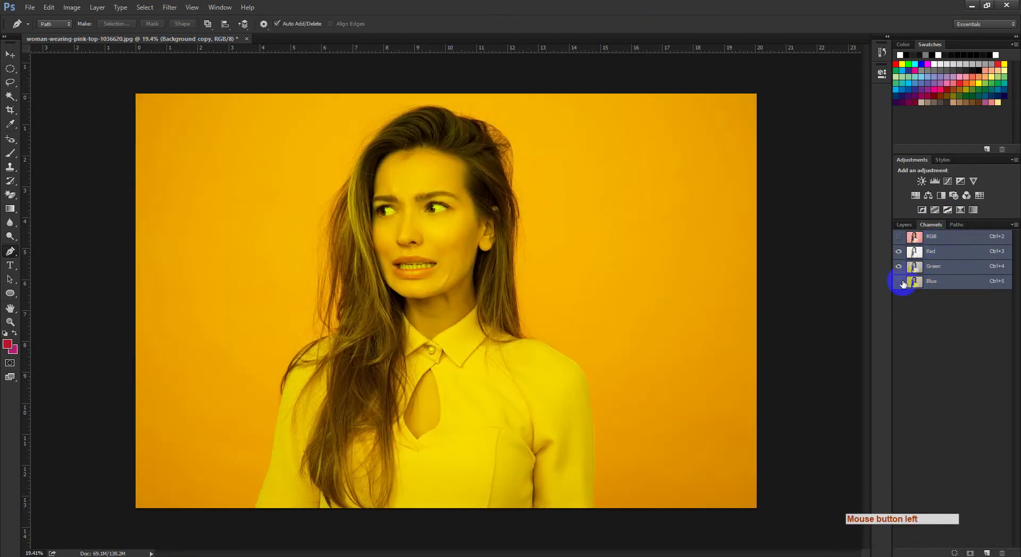
left_click(907, 287)
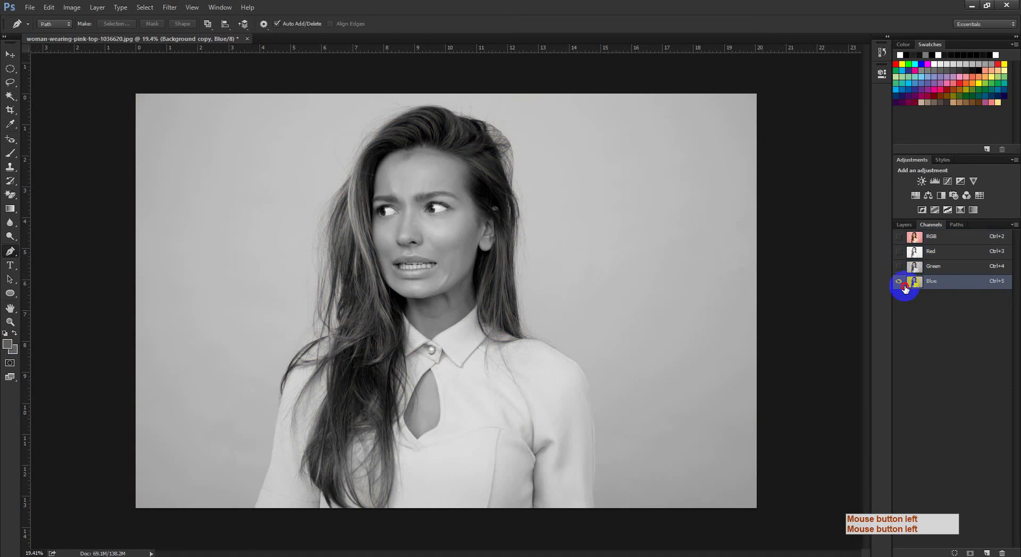
left_click(898, 237)
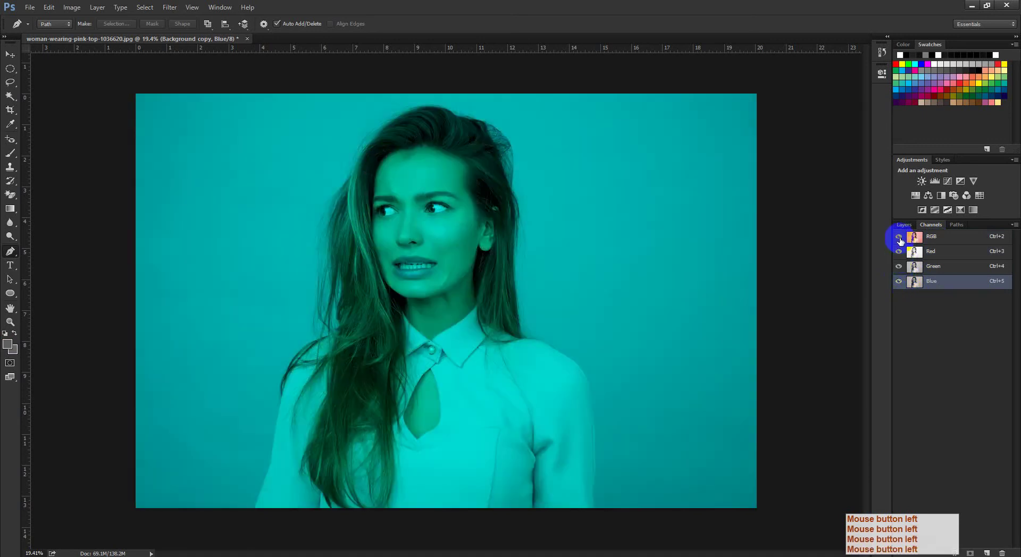
left_click(899, 253)
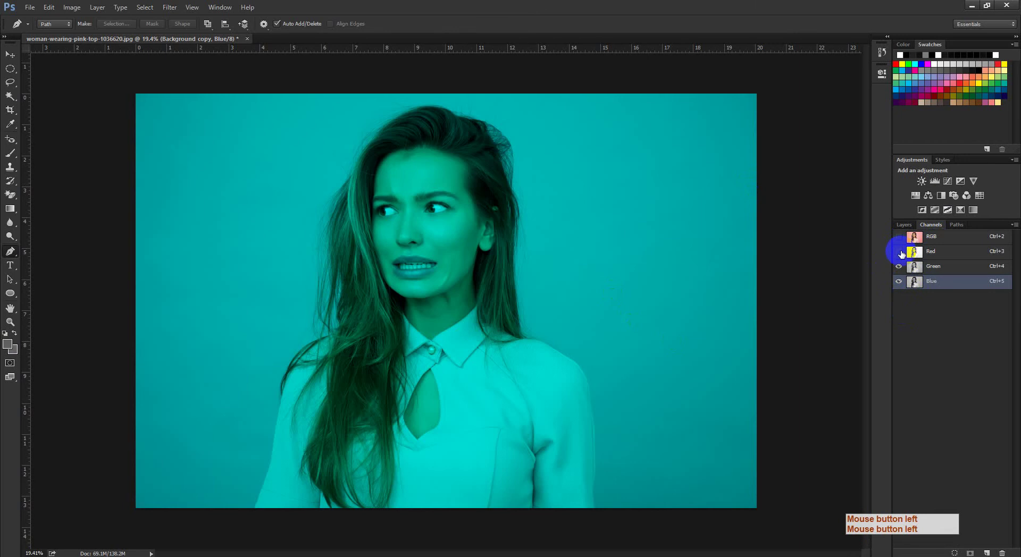
left_click(899, 252)
left_click(898, 267)
left_click(898, 266)
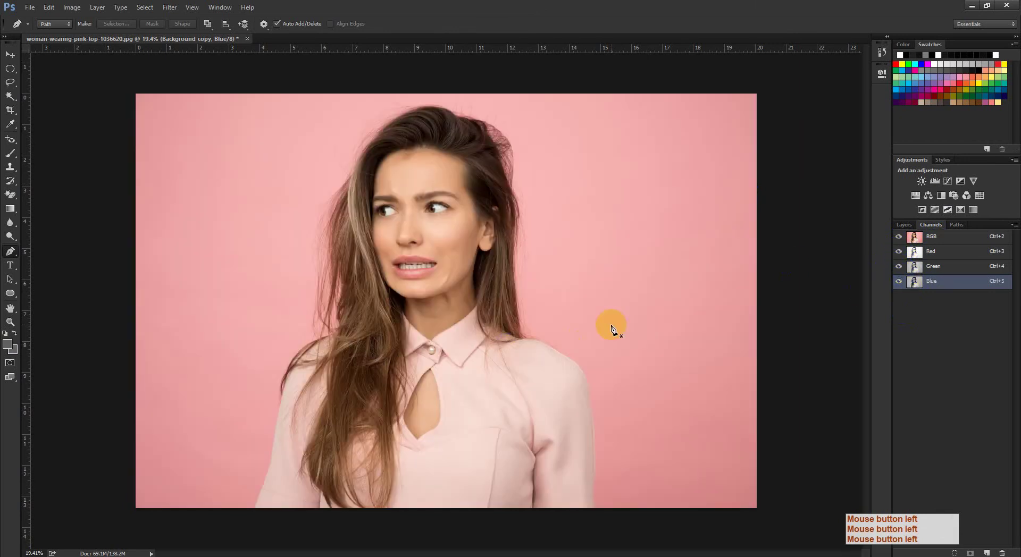
left_click(898, 284)
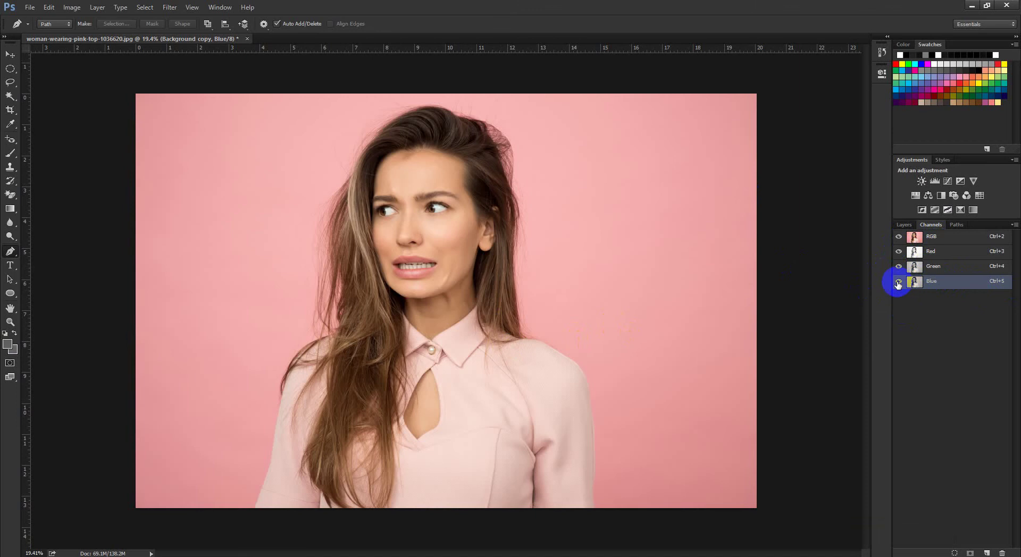
left_click(897, 282)
left_click(898, 282)
left_click(899, 252)
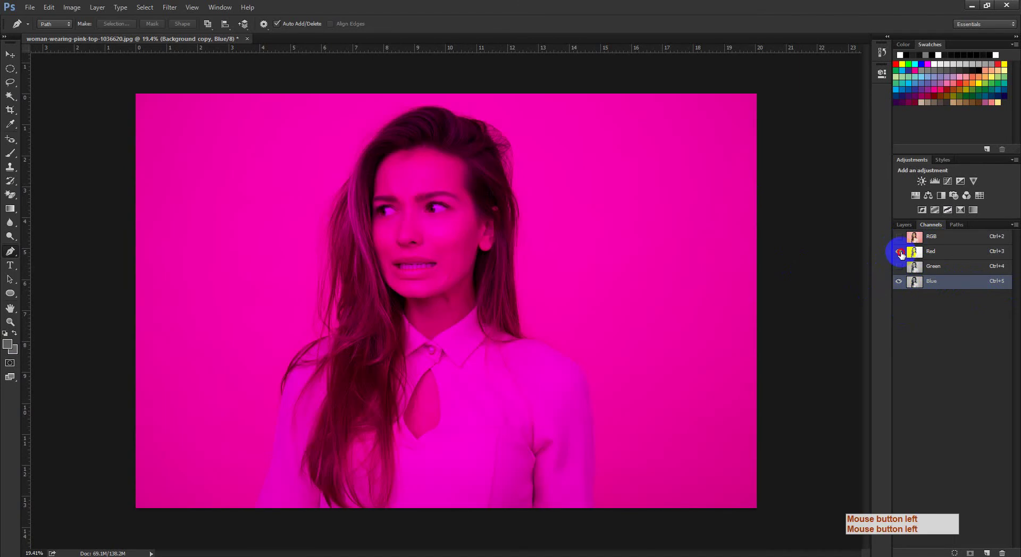
left_click(899, 252)
Compare the Green, Blue and Red channels individually for contrast between the hair and the background
left_click(950, 273)
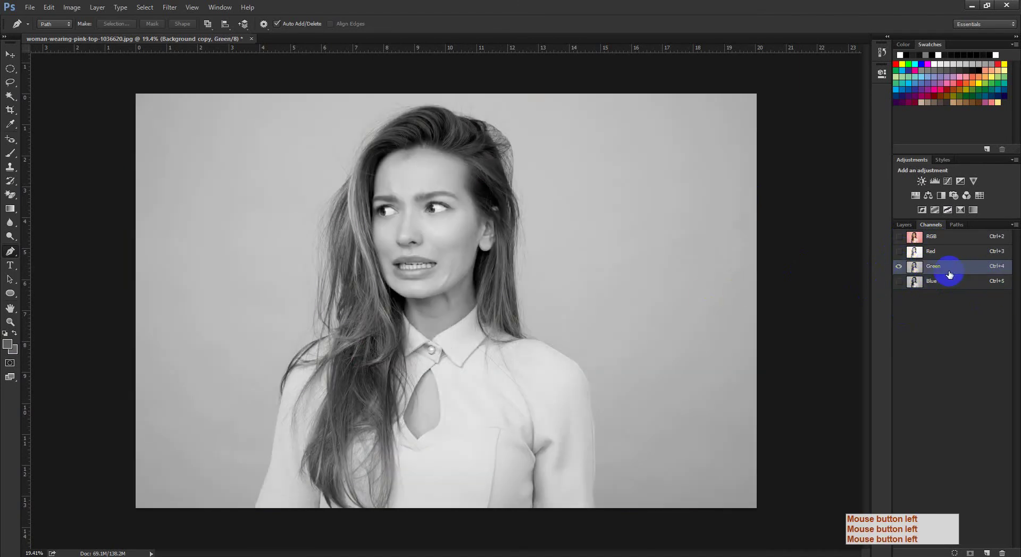
left_click(944, 281)
left_click(948, 272)
left_click(953, 256)
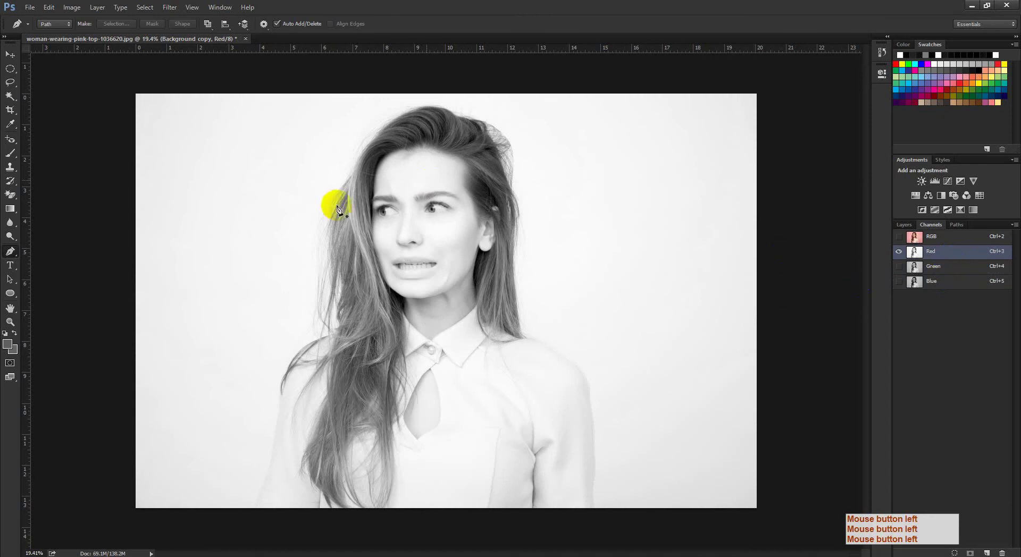
left_click(935, 271)
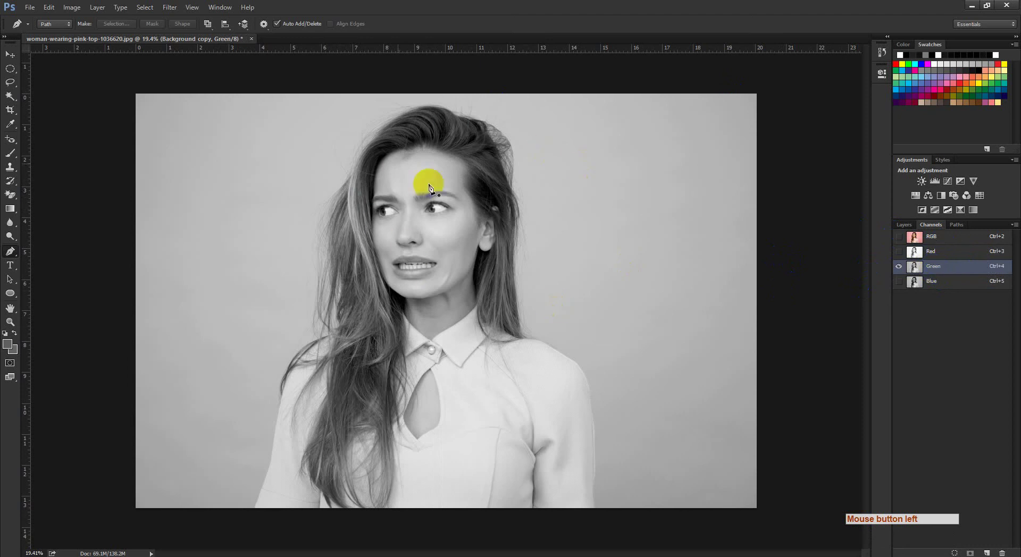
left_click(950, 283)
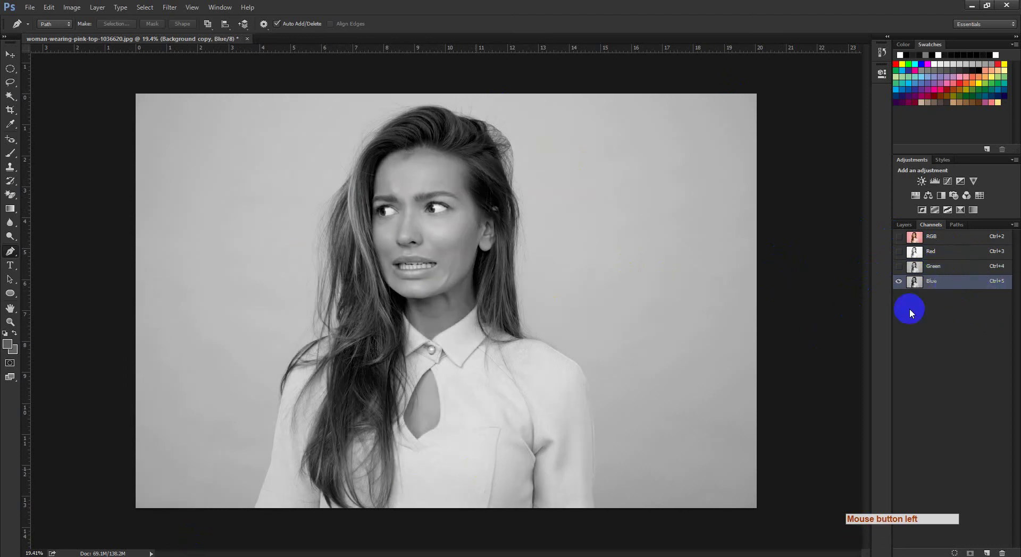
Duplicate the Blue channel
left_click(906, 226)
left_click(929, 224)
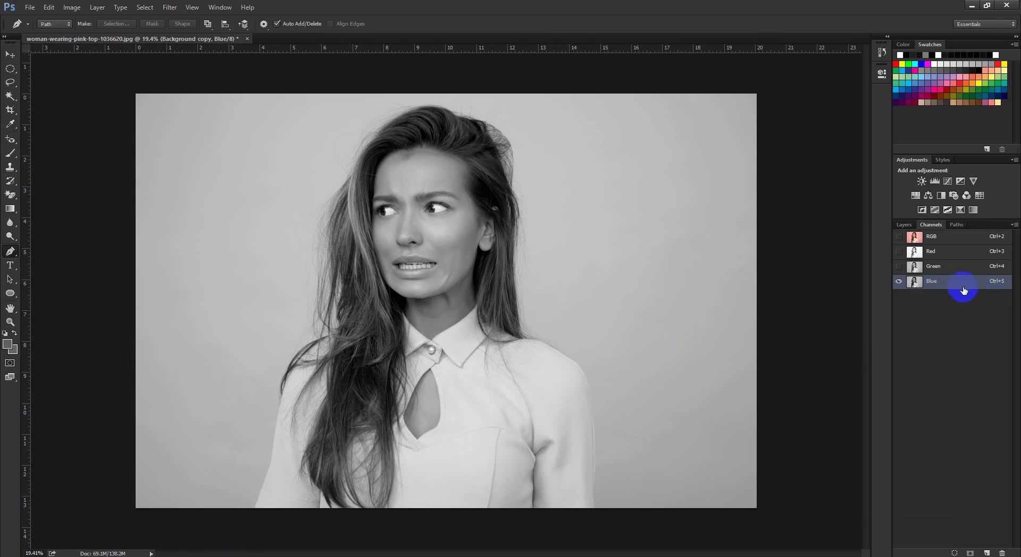
left_click_drag(969, 287, 990, 550)
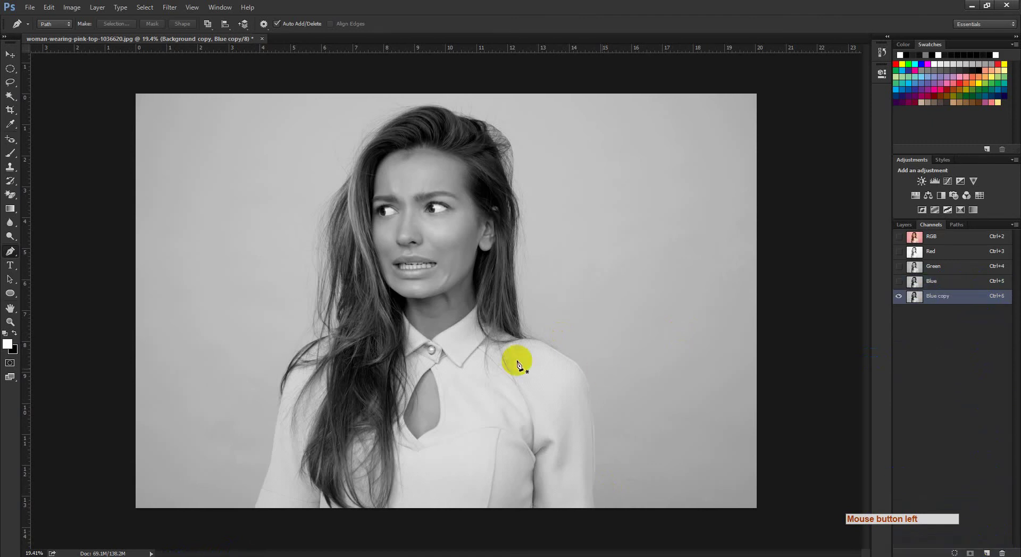
Apply Levels to the Blue copy channel with the black input at 134 and the white input at 233
left_click(486, 263)
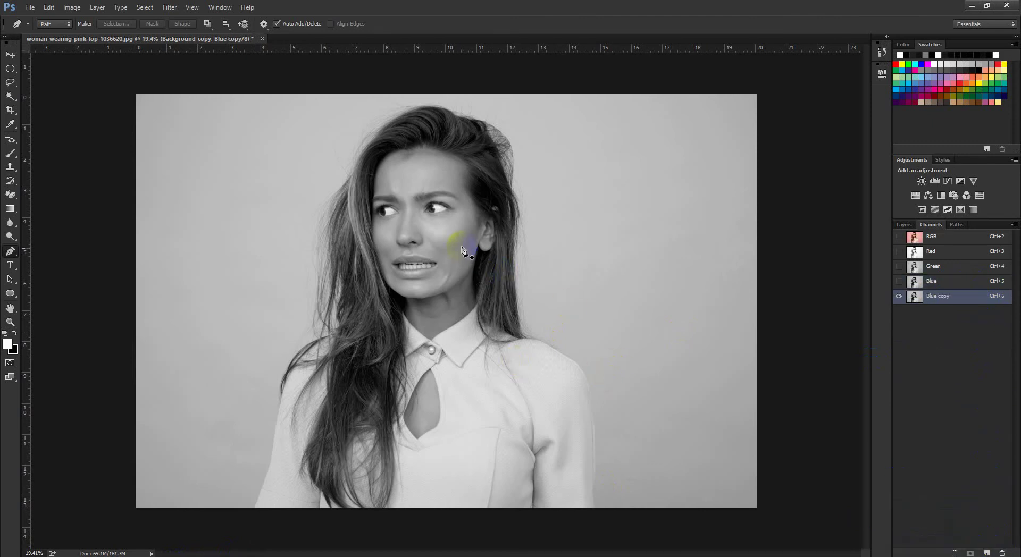
left_click(931, 255)
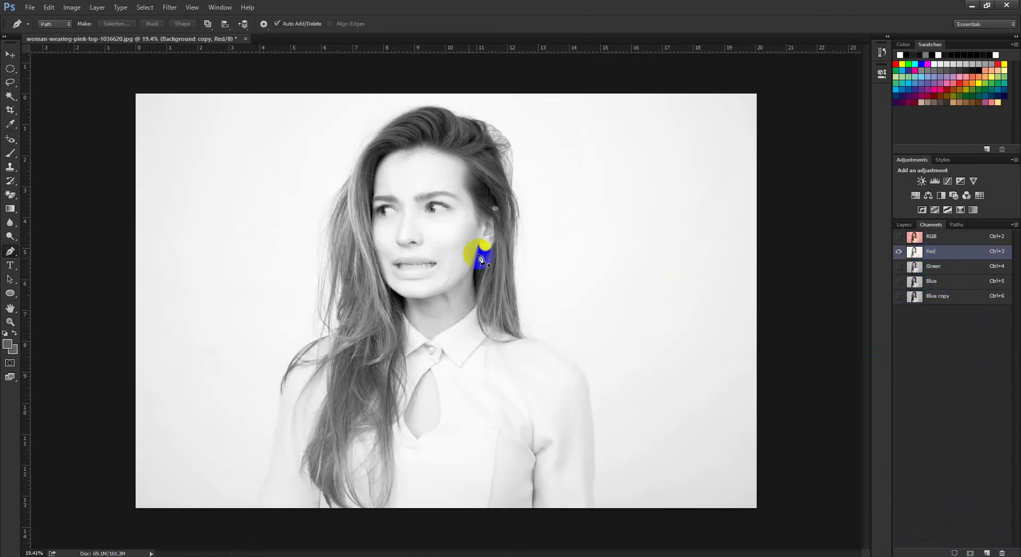
left_click(950, 301)
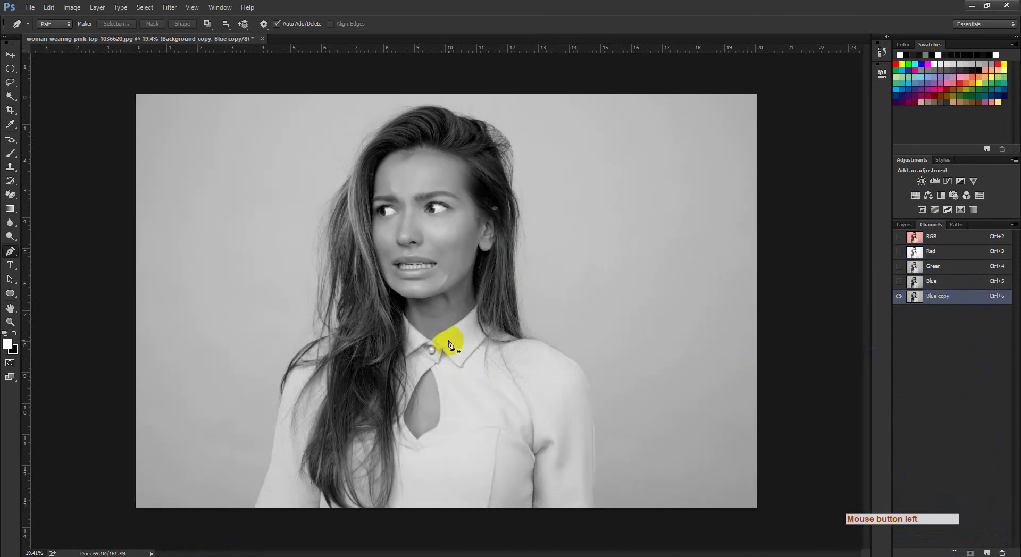
key("ctrl")
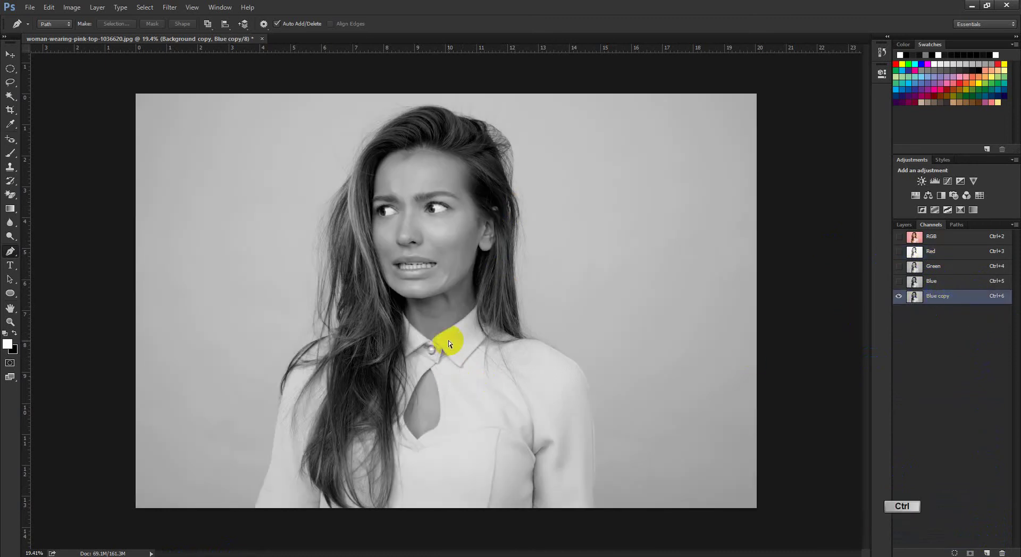
key("ctrl+l")
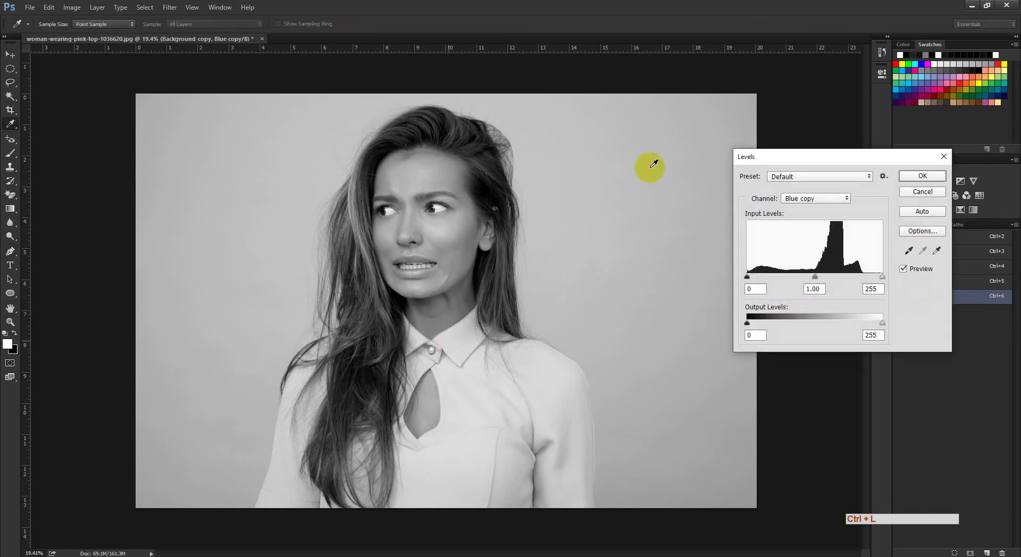
left_click_drag(748, 277, 808, 282)
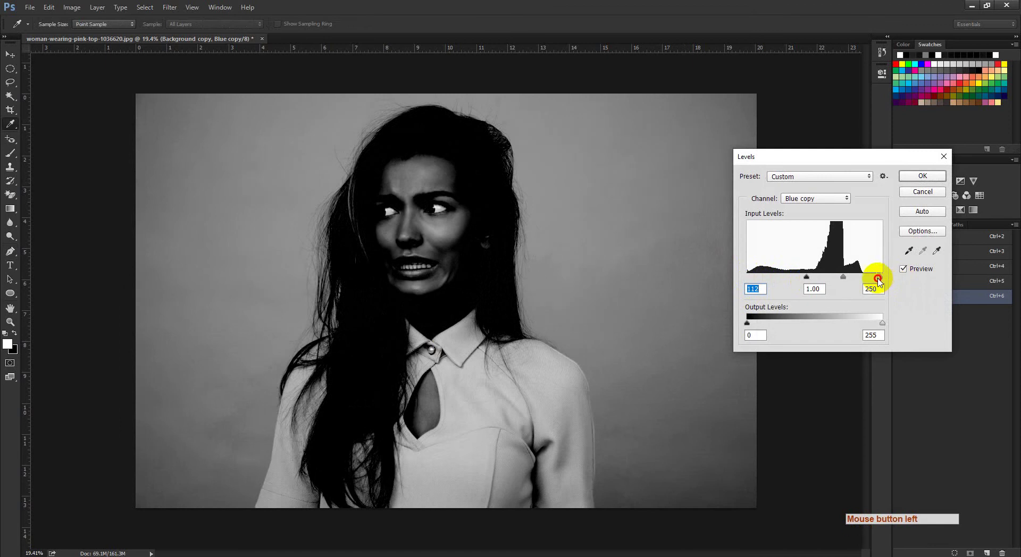
left_click_drag(878, 280, 871, 283)
left_click(807, 279)
left_click_drag(807, 281, 818, 282)
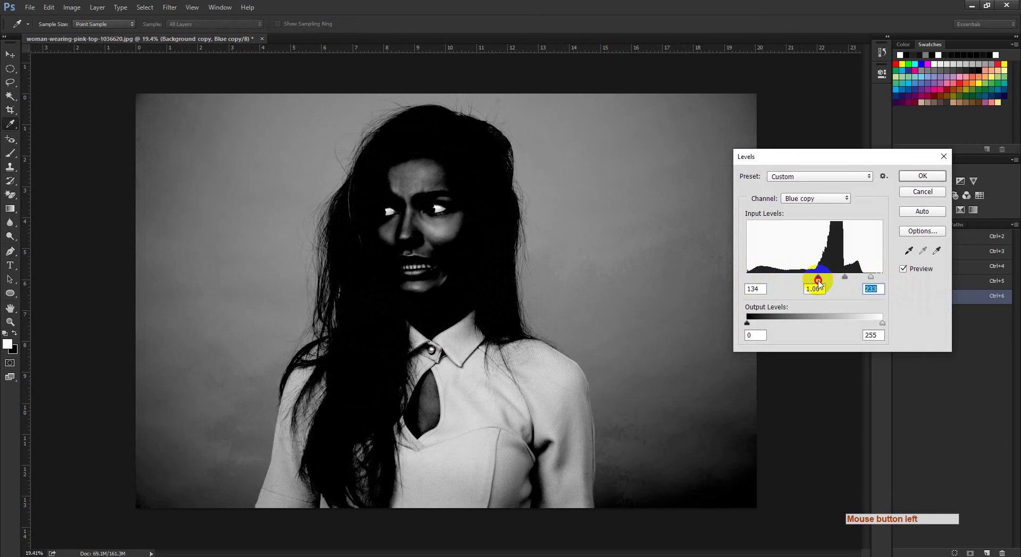
left_click(922, 176)
key("p")
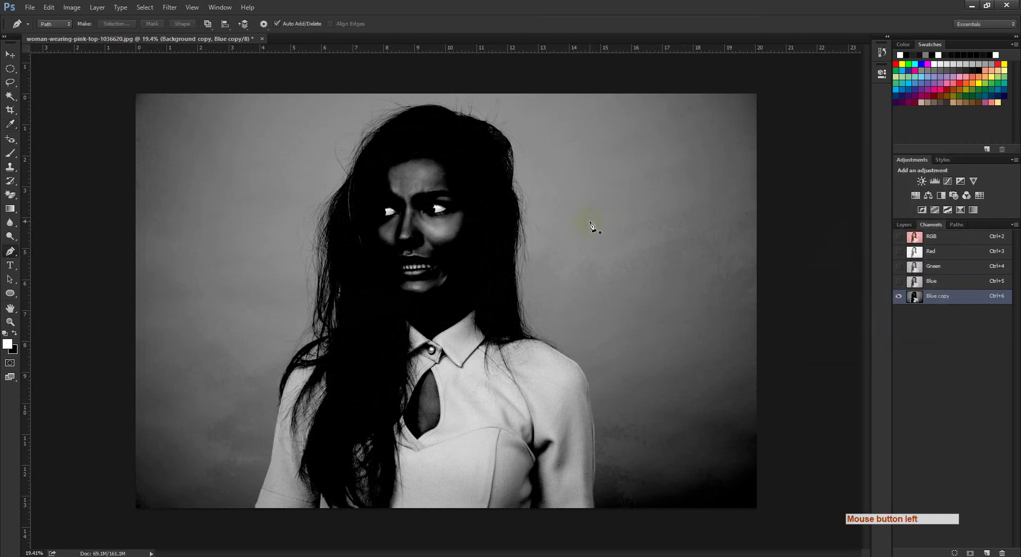
Invert the tones of the Blue copy channel
left_click(73, 7)
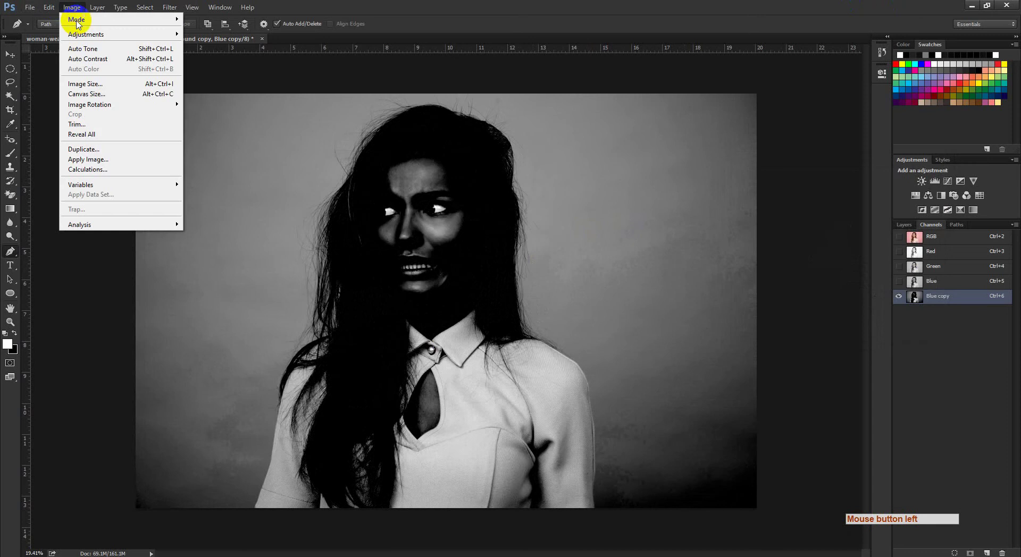
mouse_move(80, 35)
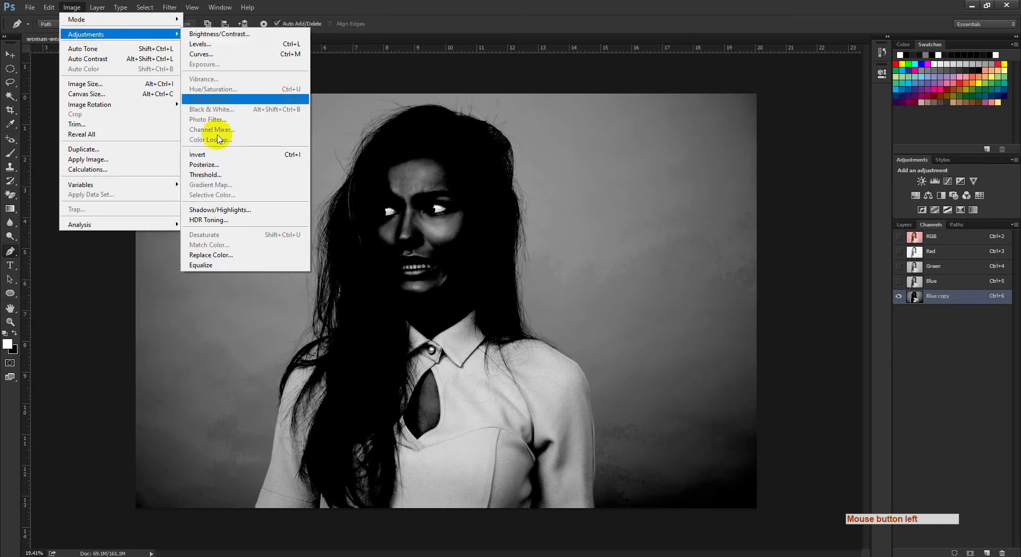
left_click(242, 157)
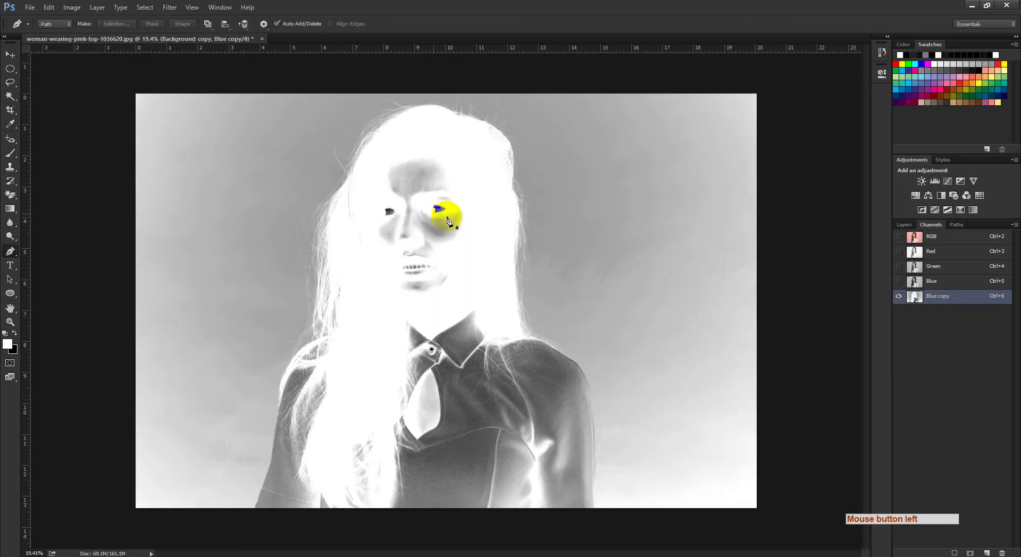
Lasso a loose selection around the woman's hair, face and upper chest, leaving a margin of backdrop outside the stray hairs
key("l")
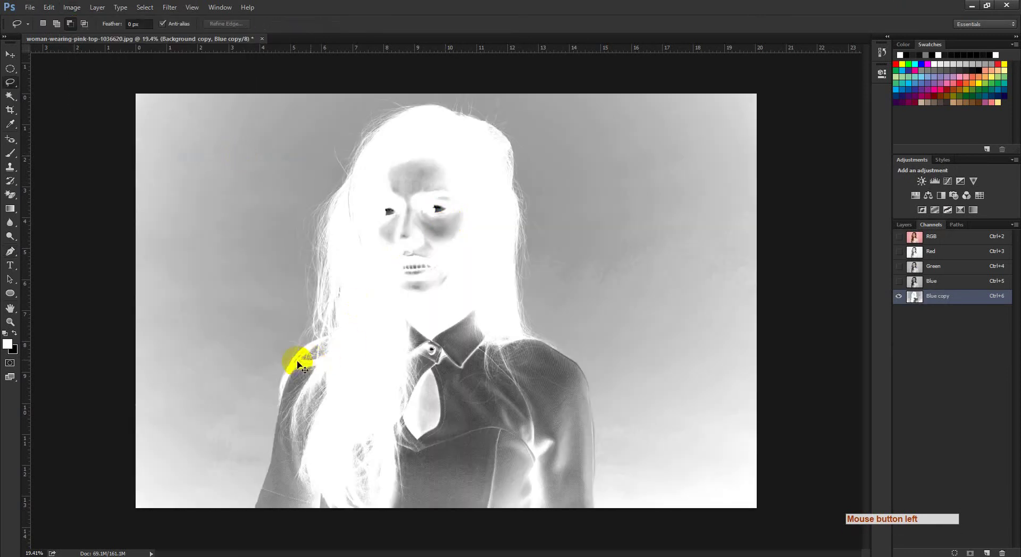
key("ctrl+space")
mouse_move(316, 326)
left_mouse_down()
mouse_move(341, 323)
mouse_move(324, 337)
left_mouse_up()
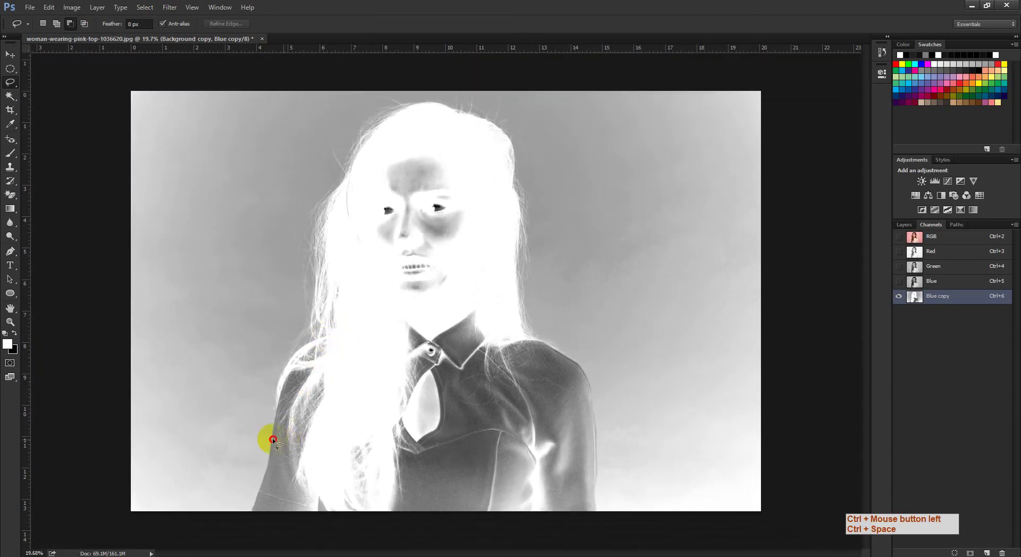
mouse_move(272, 439)
left_mouse_down()
mouse_move(236, 380)
mouse_move(271, 355)
mouse_move(288, 304)
left_mouse_up()
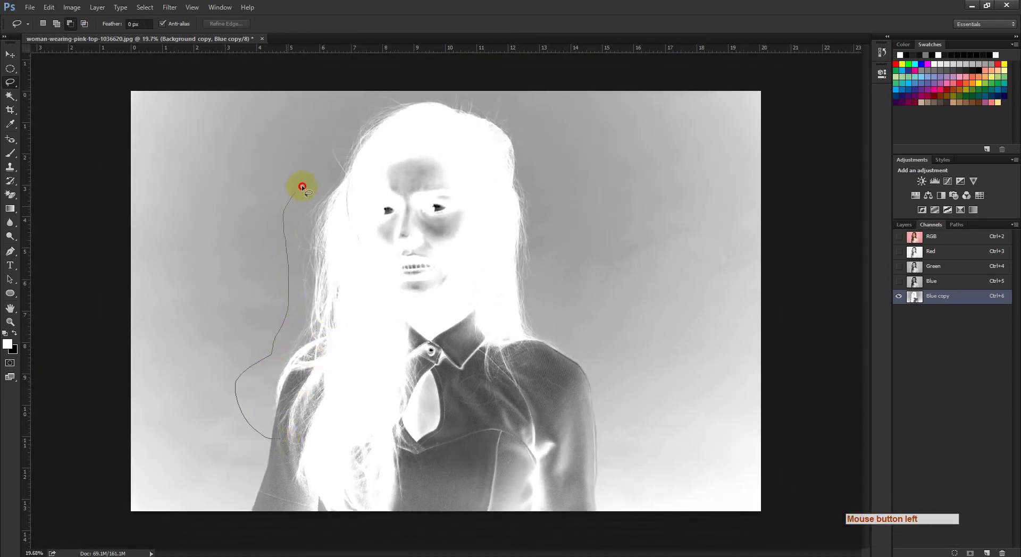
mouse_move(372, 88)
left_mouse_down()
mouse_move(449, 74)
mouse_move(516, 94)
left_mouse_up()
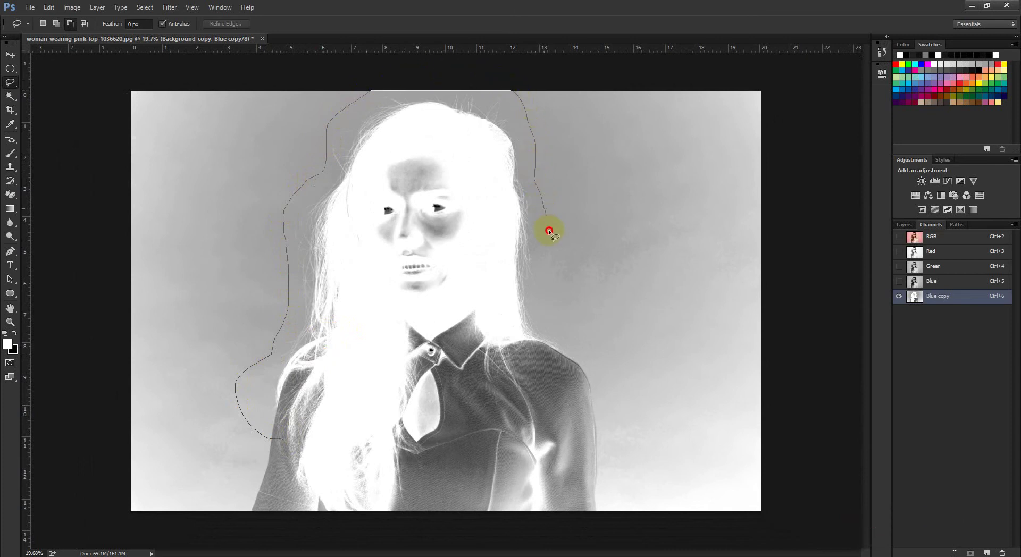
left_click_drag(544, 303, 569, 336)
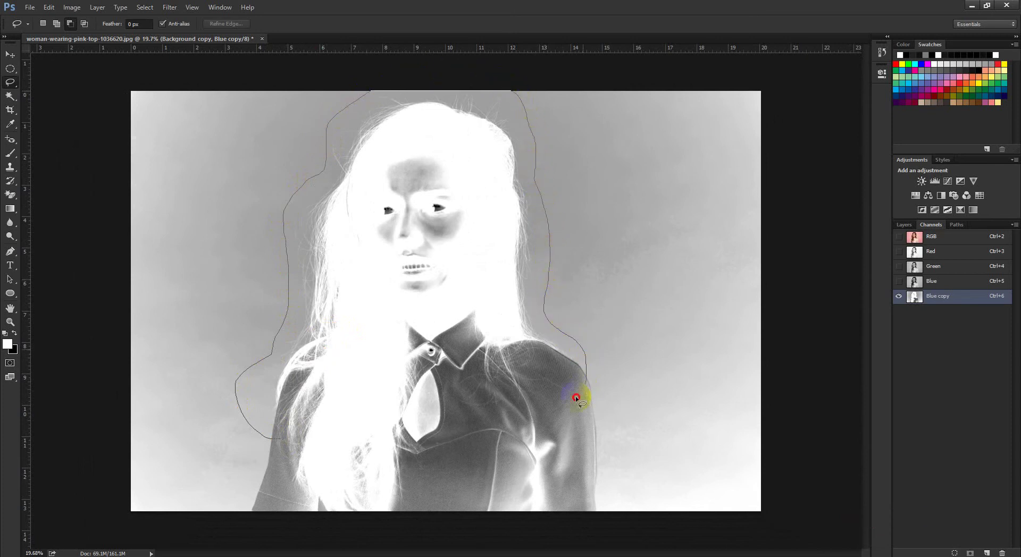
left_click_drag(300, 445, 297, 445)
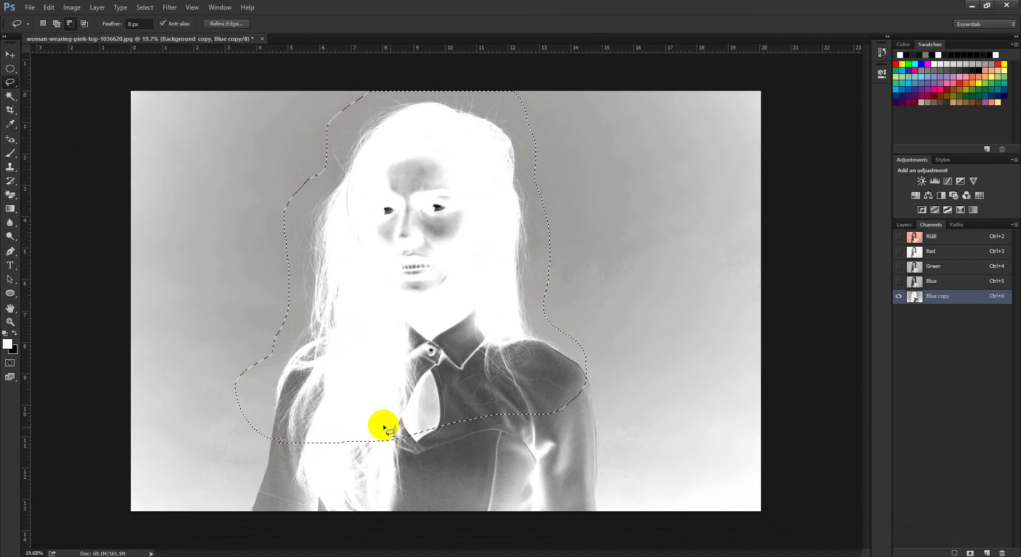
key("ctrl+space")
left_click(411, 412, "ctrl")
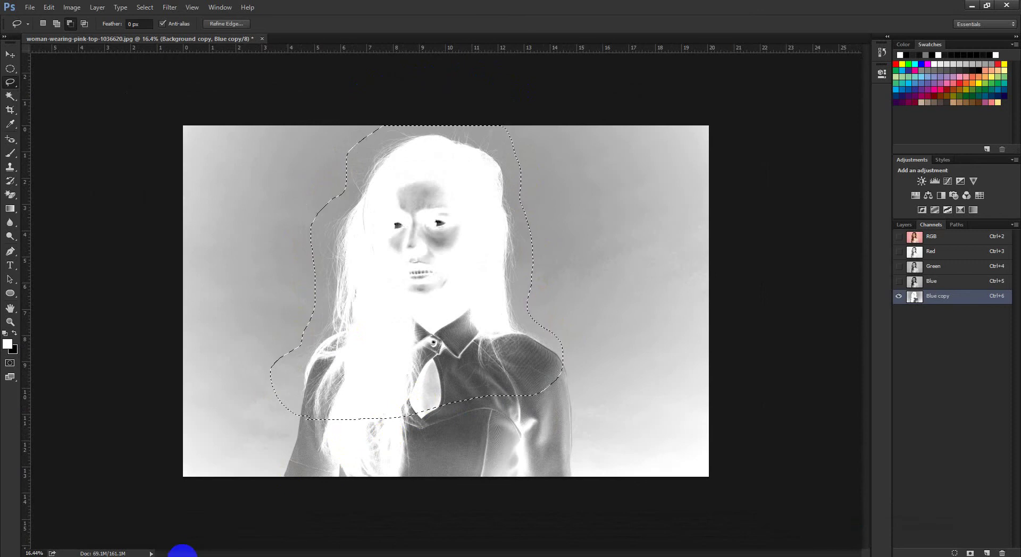
left_click(166, 554)
left_click(114, 526)
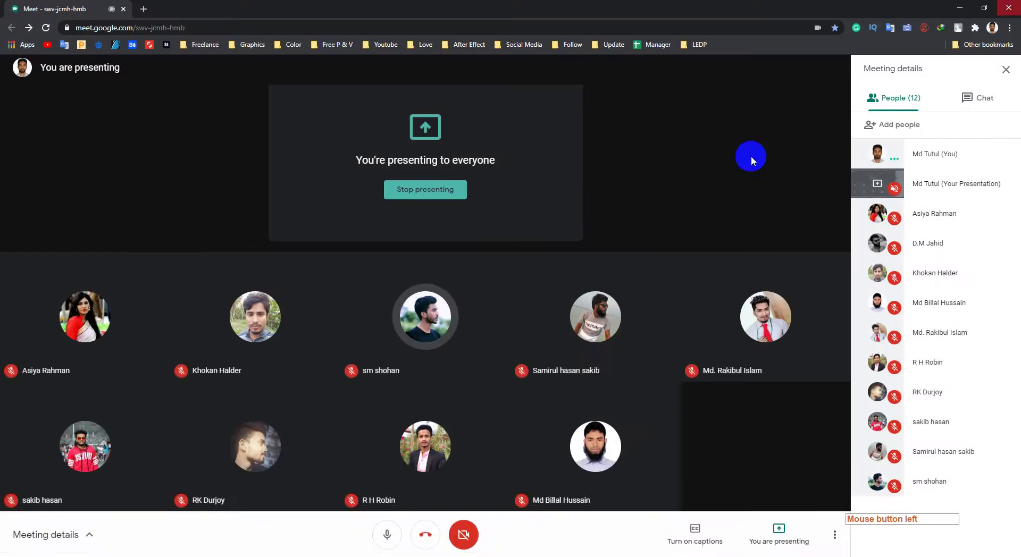
left_click(959, 8)
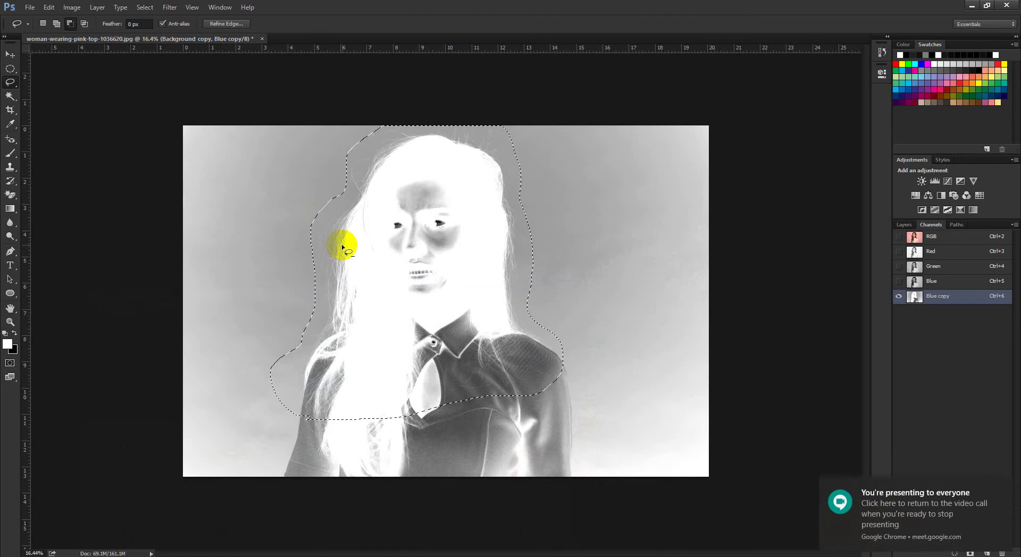
Invert the selection, clear the area outside the hair outline to black, and deselect
key("shift+ctrl+i")
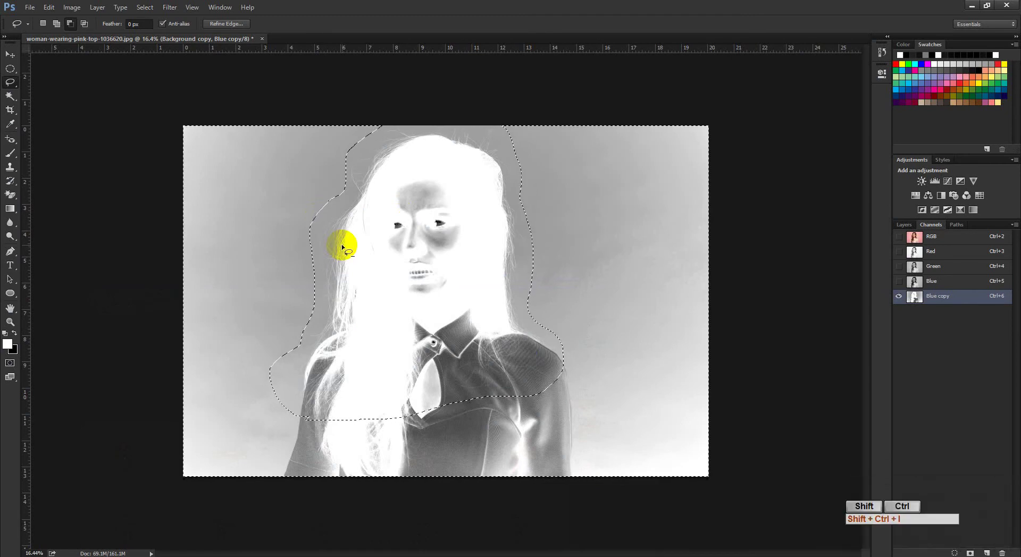
key("Delete")
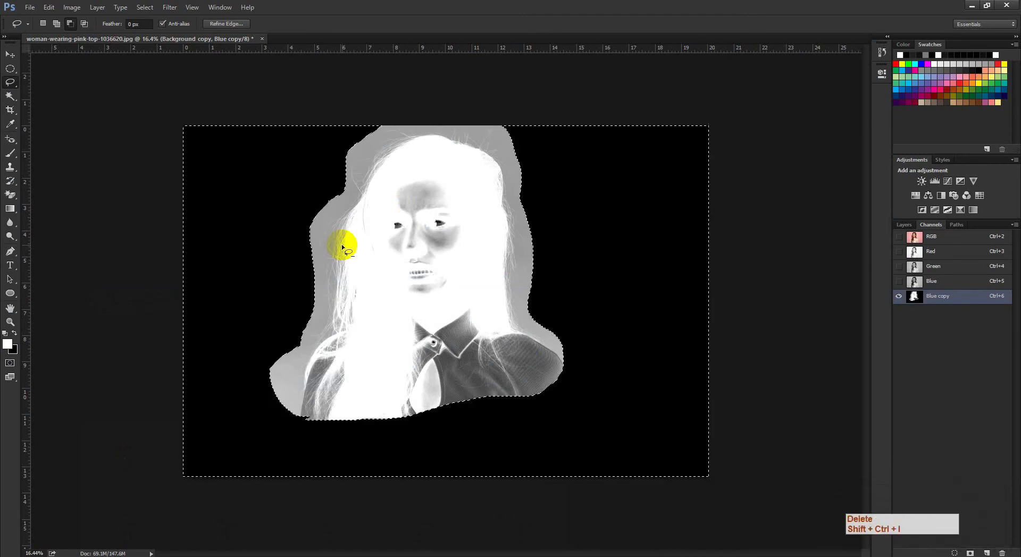
key("ctrl+d")
Start a Levels adjustment on the Blue copy channel with the black input at 87
key("ctrl+space")
left_click(314, 289, "ctrl")
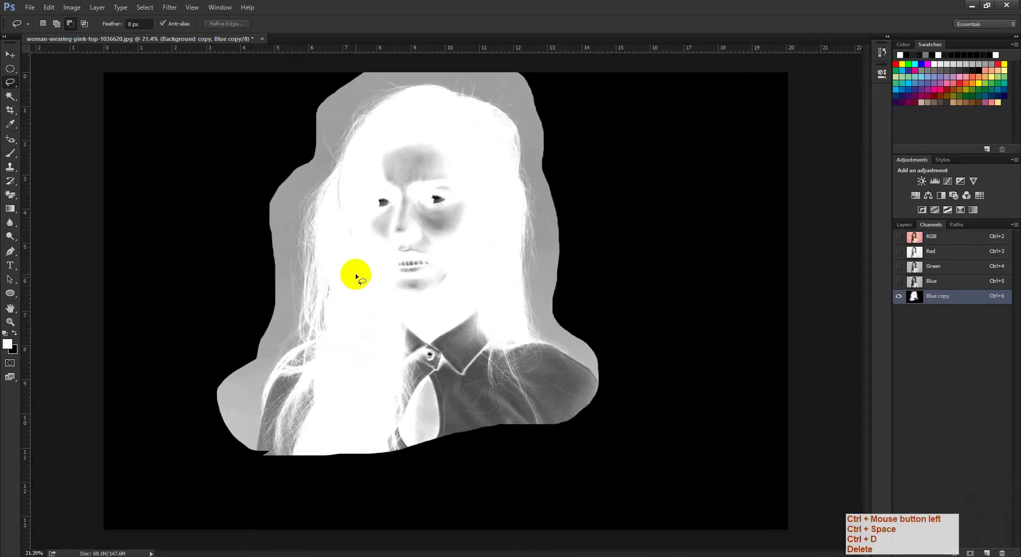
key("ctrl+l")
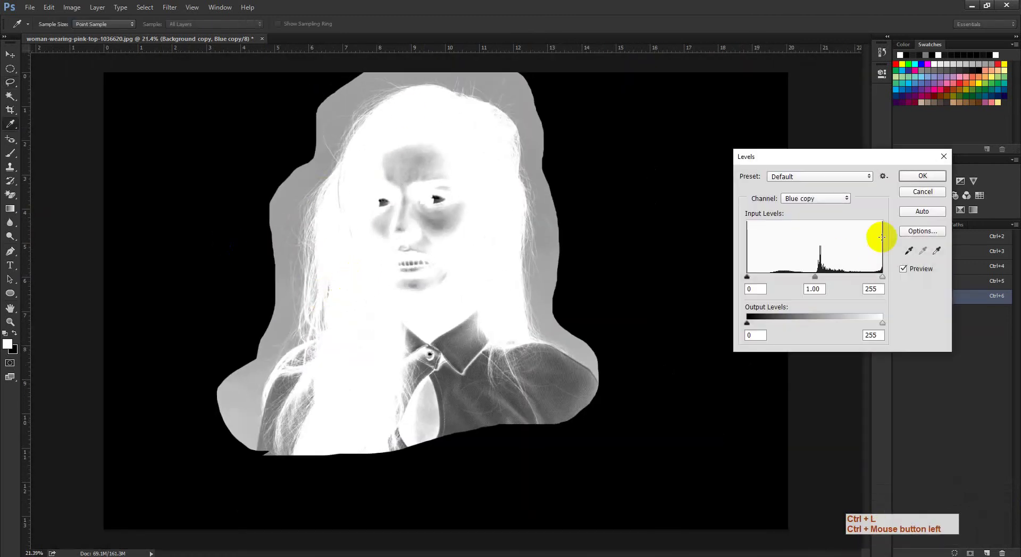
key("ctrl+space")
left_click(337, 257, "ctrl")
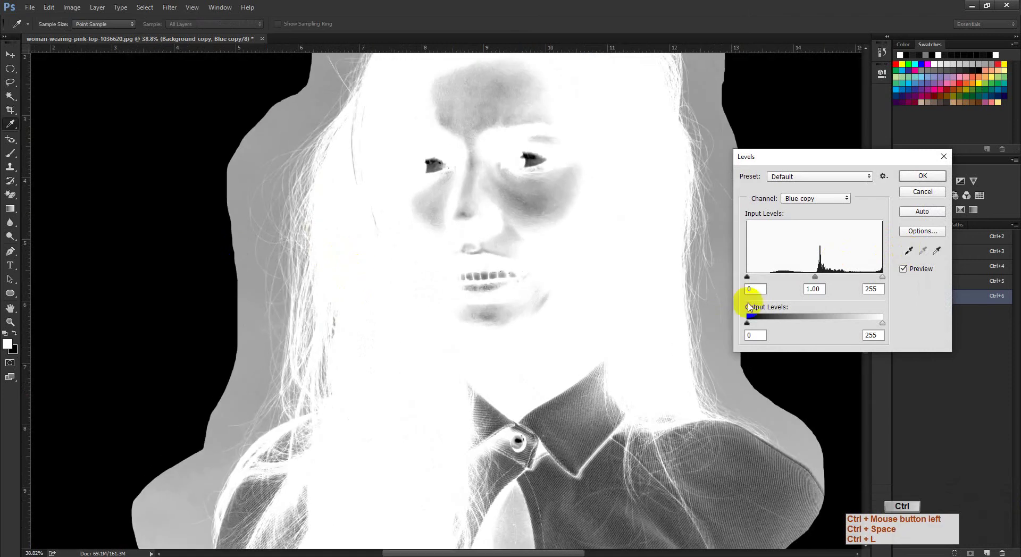
left_click_drag(749, 277, 806, 277)
key("ctrl+space")
left_click(525, 317, "ctrl")
key("ctrl+z")
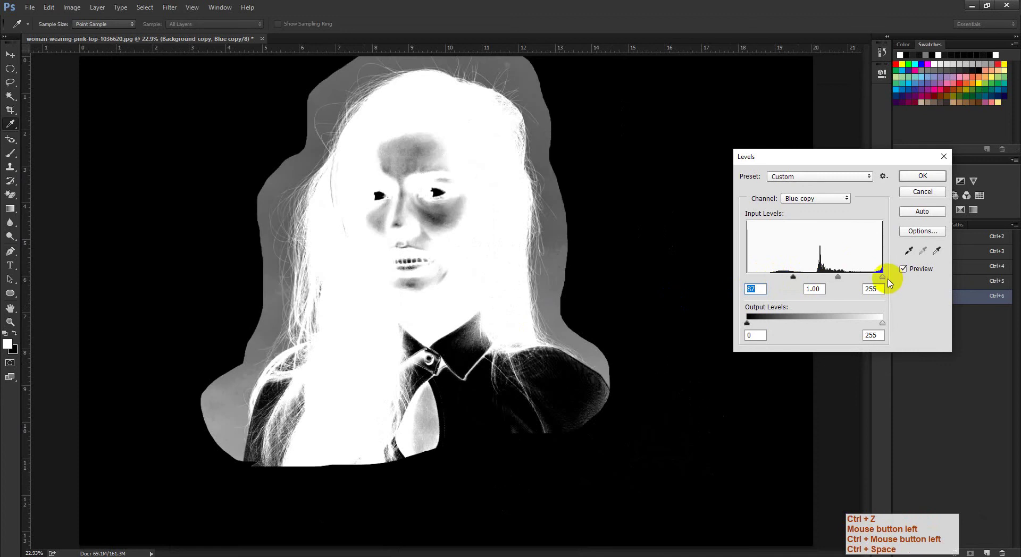
key("ctrl+space")
left_click(584, 270, "ctrl")
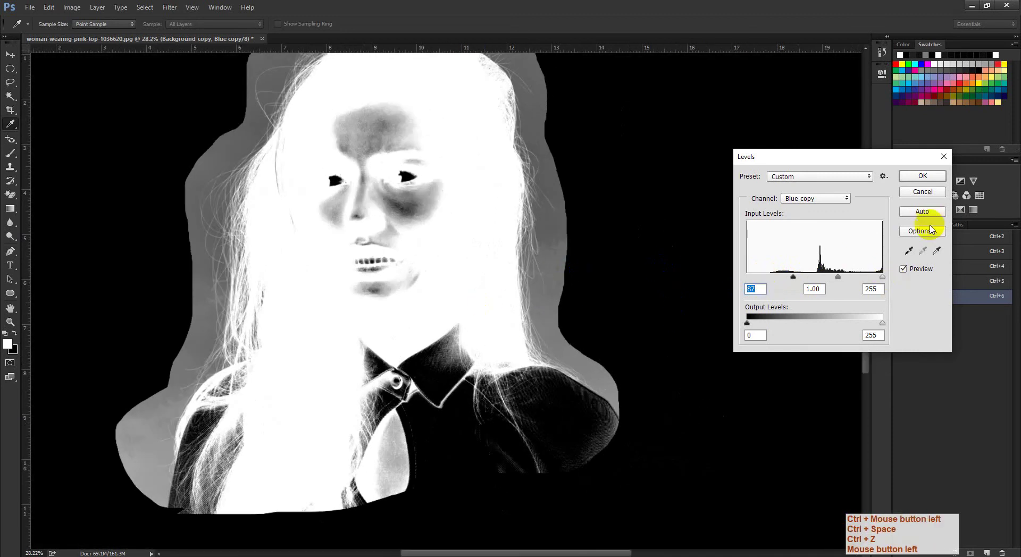
Sample the grey backdrop beside the hair as the Levels black point and compare the result with the preview off and on
left_click(908, 251)
left_click(202, 311)
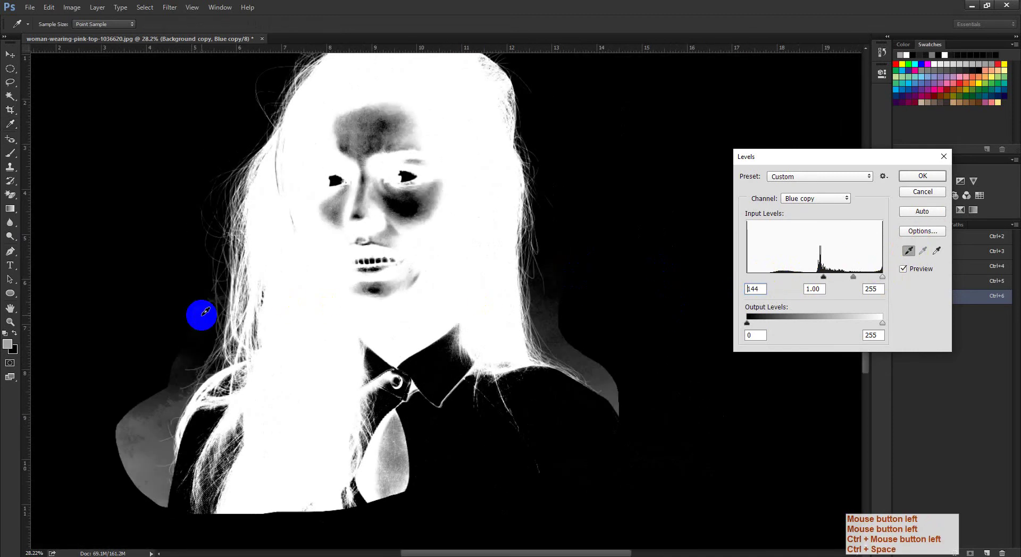
key("ctrl+space")
left_click_drag(379, 181, 390, 283)
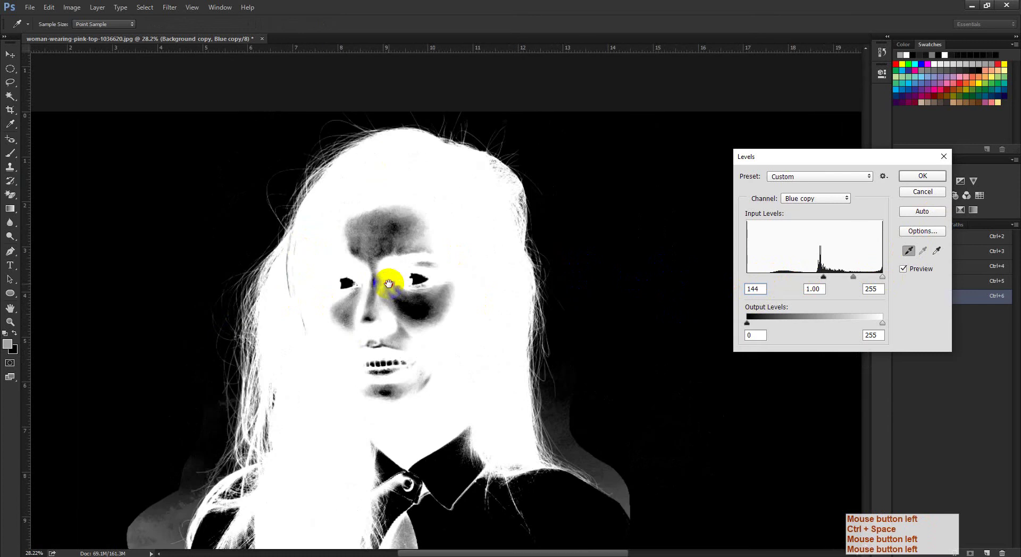
left_click(907, 270)
left_click(907, 271)
left_click(907, 271)
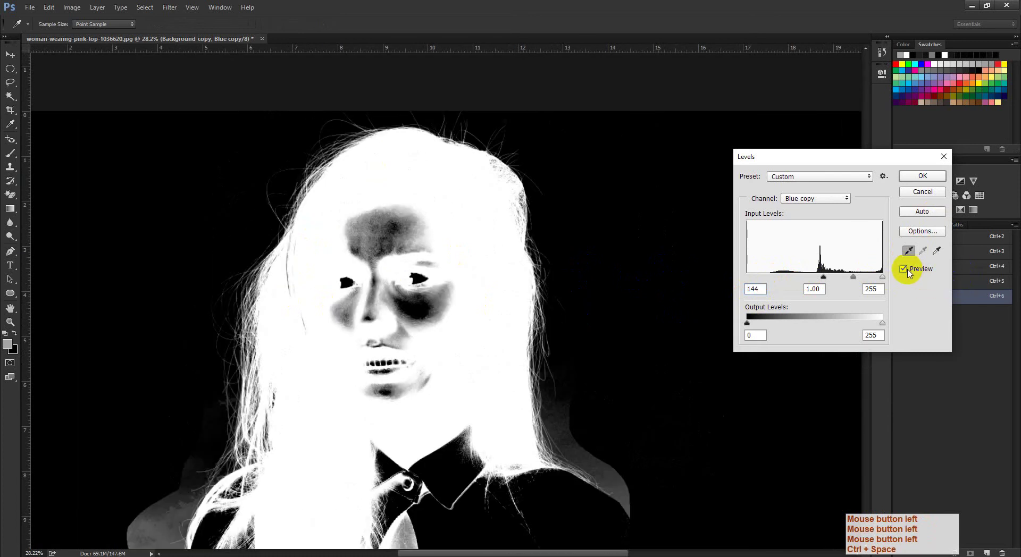
Set the Levels black input to 130 and the white input to 238, and apply the adjustment
left_click_drag(821, 278, 815, 277)
left_click_drag(882, 277, 874, 280)
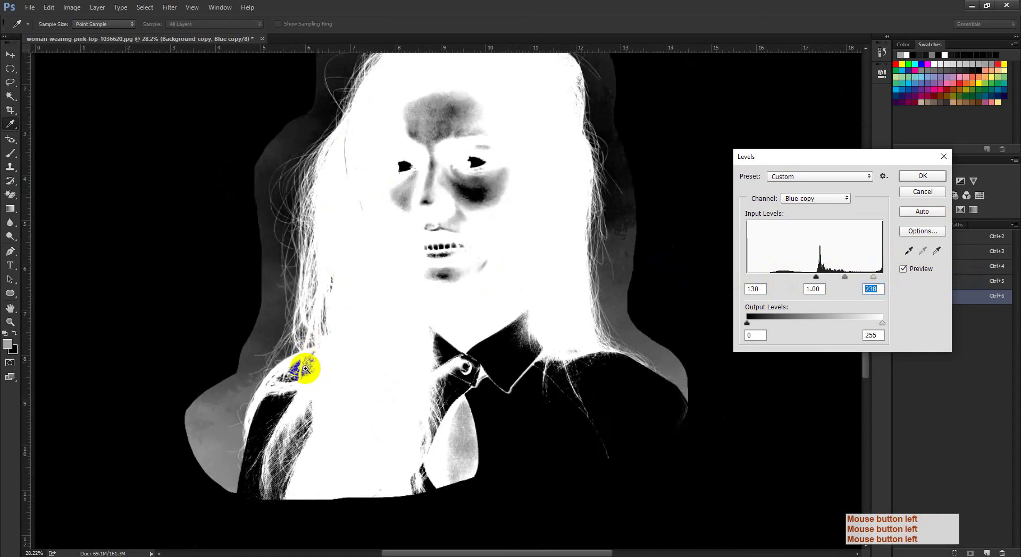
left_click_drag(286, 371, 283, 380)
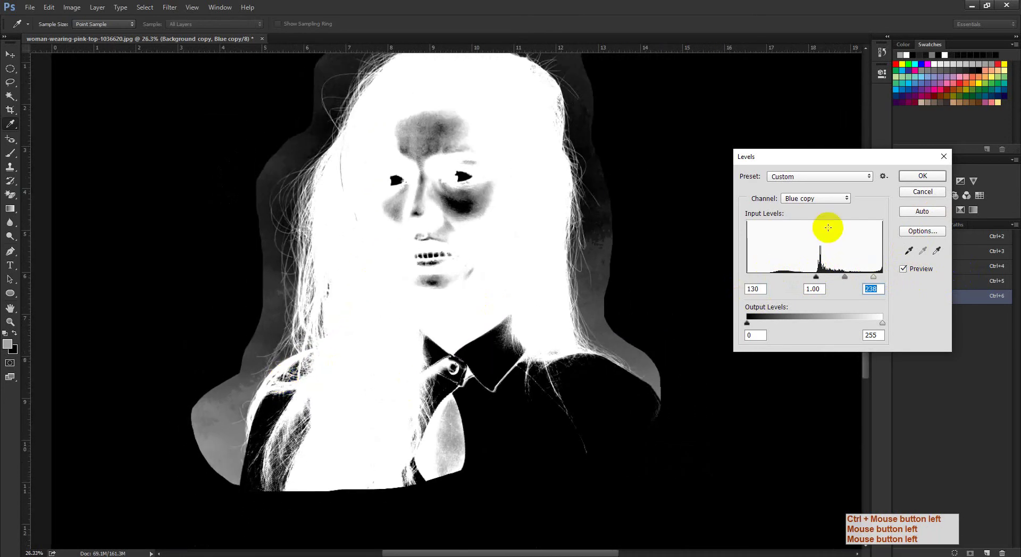
left_click(918, 177)
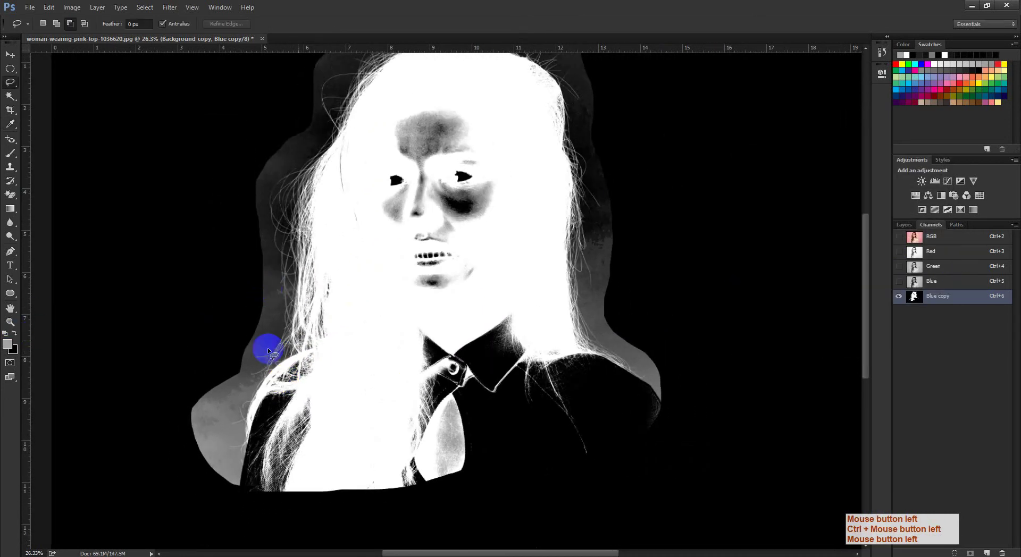
Set up the Brush tool with a white foreground colour and 100% opacity
key("b")
key("ctrl+space")
left_click(145, 349, "ctrl")
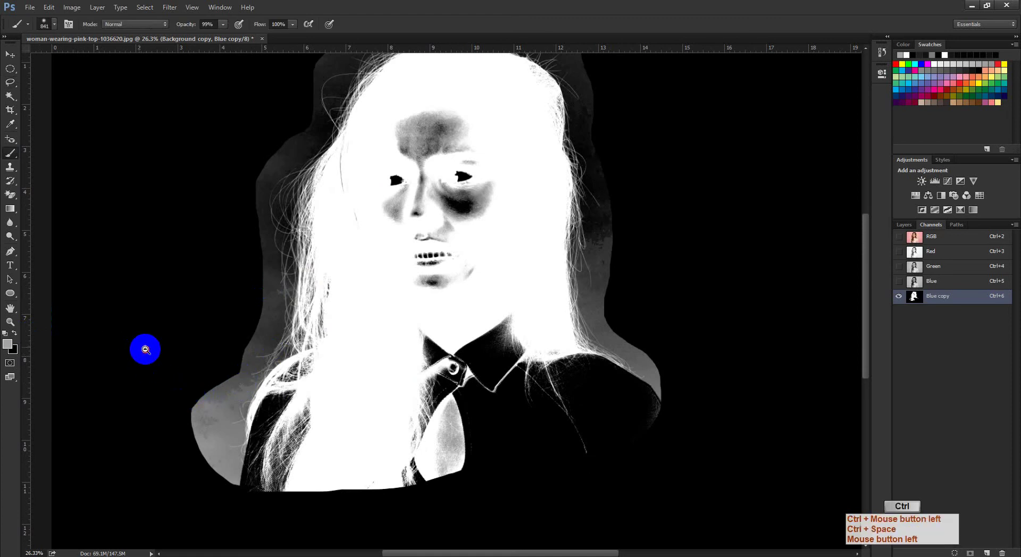
left_click(8, 344)
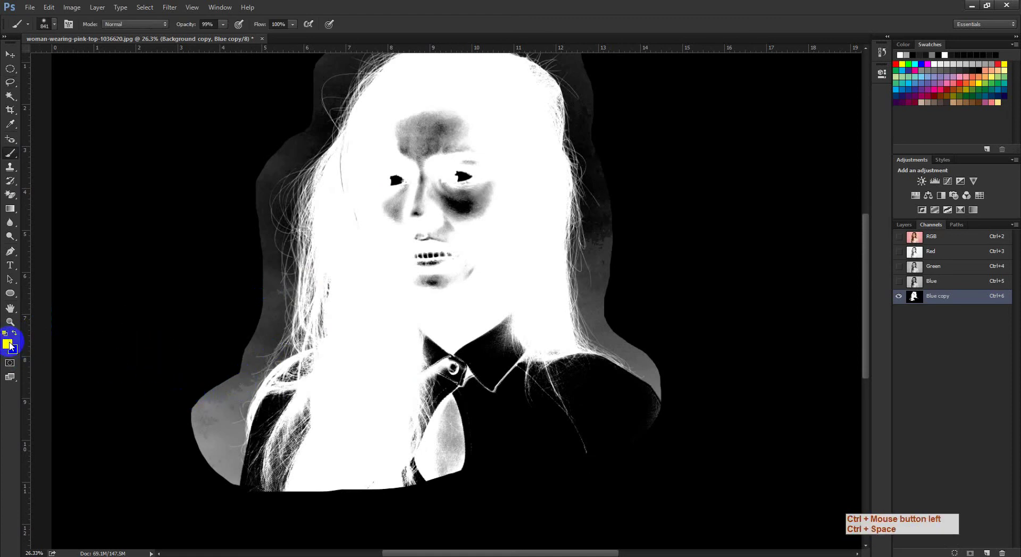
left_click(911, 217)
key("b")
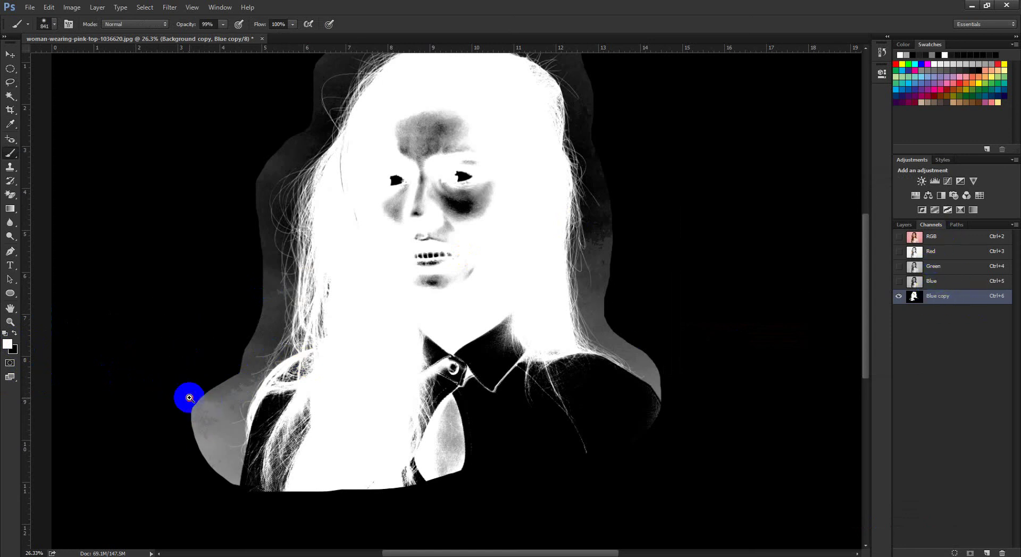
left_click_drag(189, 398, 302, 364)
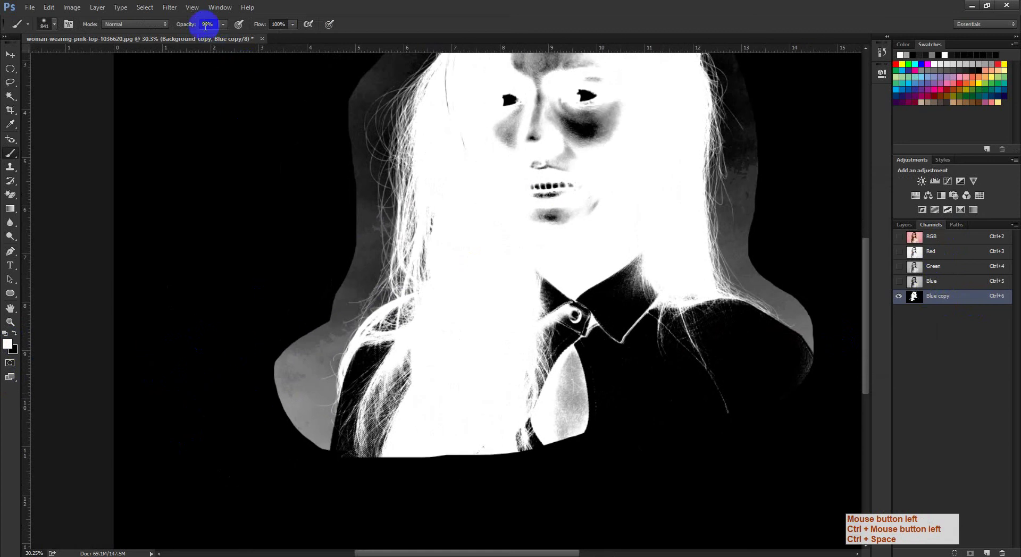
left_click(239, 24)
left_click(233, 41)
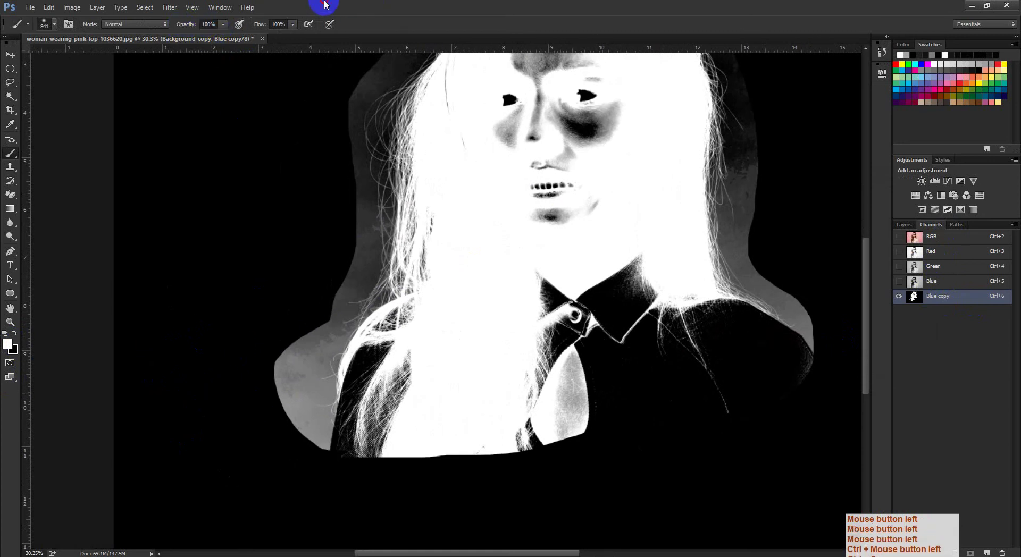
Try a white brush stroke at size 706 along the grey backdrop beside the woman's shoulder
left_click(250, 321, "ctrl")
right_click(268, 360, "alt")
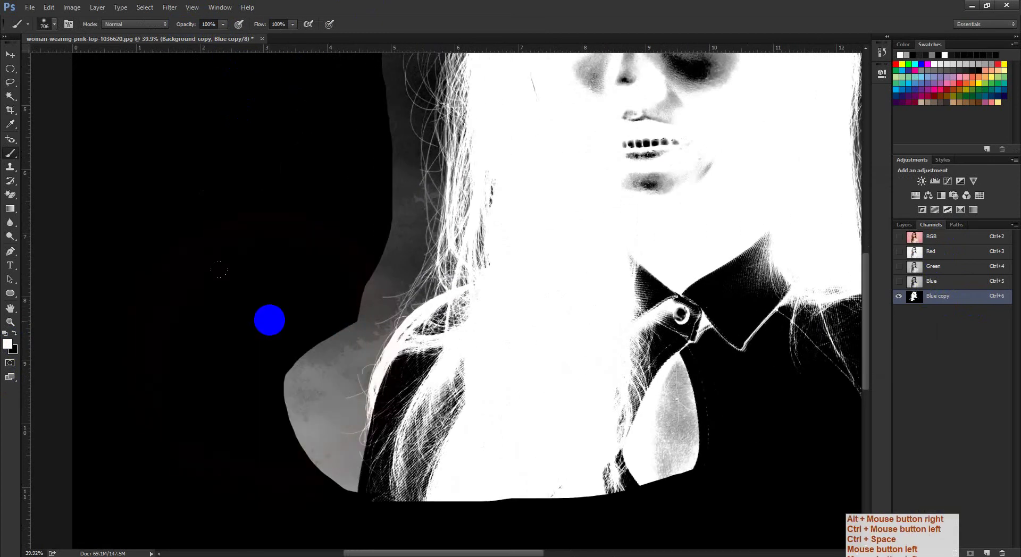
left_click_drag(269, 322, 269, 423)
key("ctrl+z")
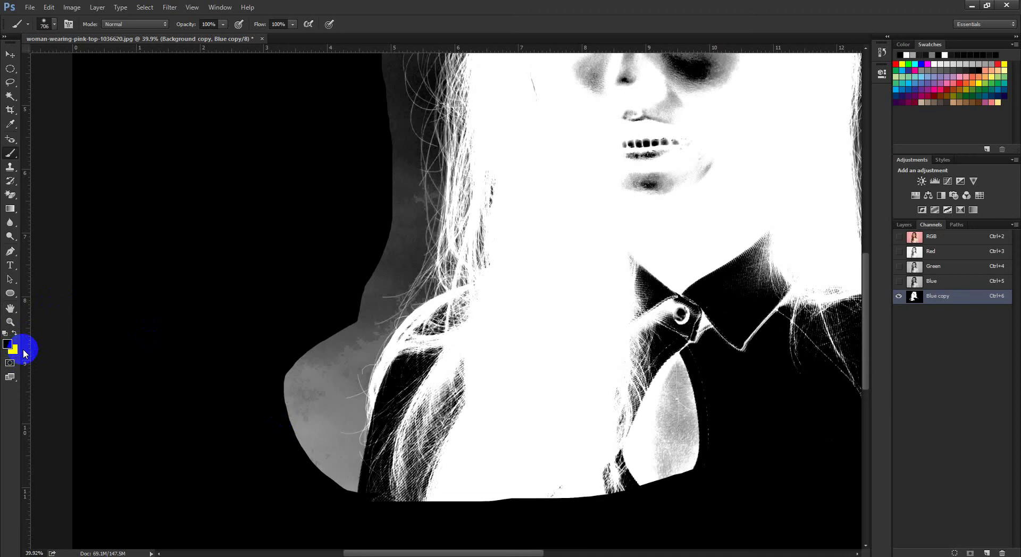
Paint black over the grey backdrop beside the shoulder on the image's left side, reducing the brush size to 675
left_click(256, 388, "ctrl")
left_click_drag(276, 378, 262, 383)
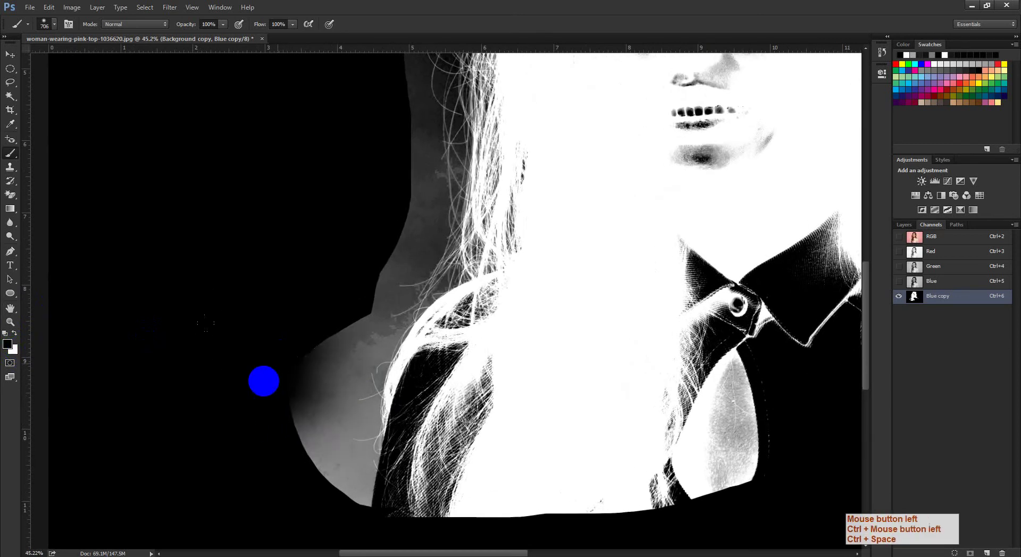
right_click(280, 356, "alt")
mouse_move(289, 317)
left_mouse_down()
mouse_move(268, 520)
mouse_move(266, 282)
left_mouse_up()
Paint black over the outer grey backdrop along the long hair on the image's left side, from head height down to the shoulder
left_click_drag(323, 231, 298, 402)
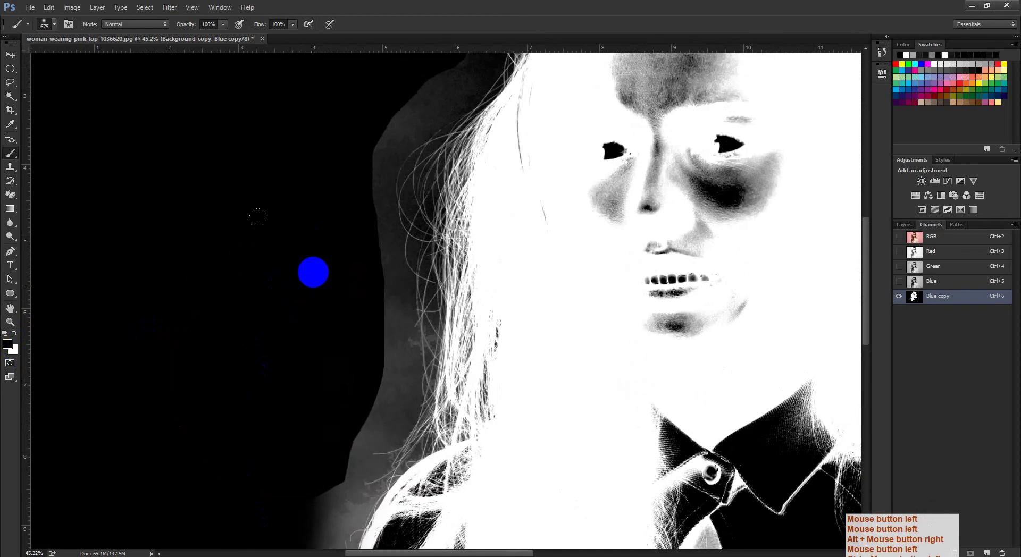
mouse_move(313, 298)
left_mouse_down()
mouse_move(294, 390)
mouse_move(262, 418)
mouse_move(255, 466)
left_mouse_up()
left_click_drag(349, 145, 260, 345)
left_click_drag(214, 384, 308, 212)
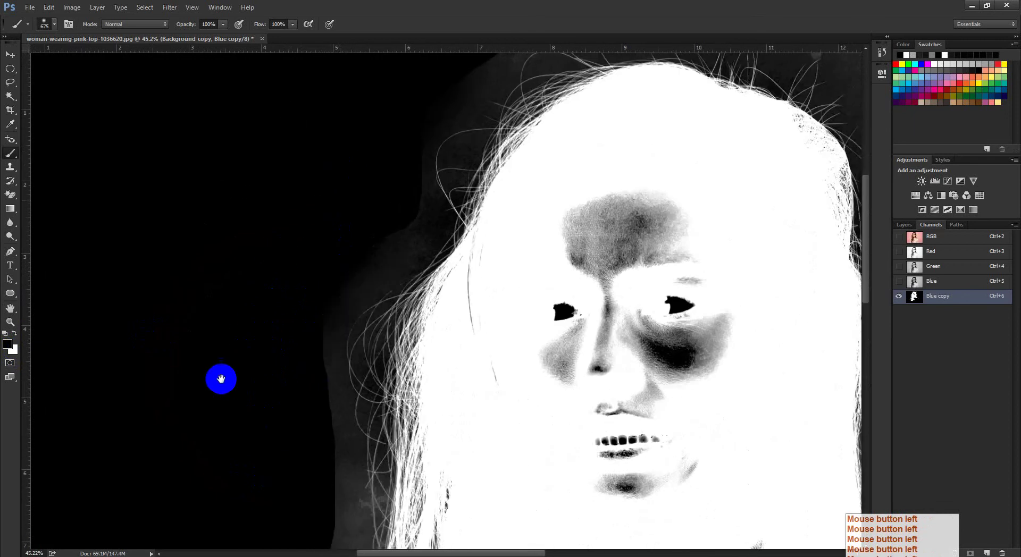
left_click_drag(262, 284, 305, 160)
left_click_drag(260, 360, 315, 139)
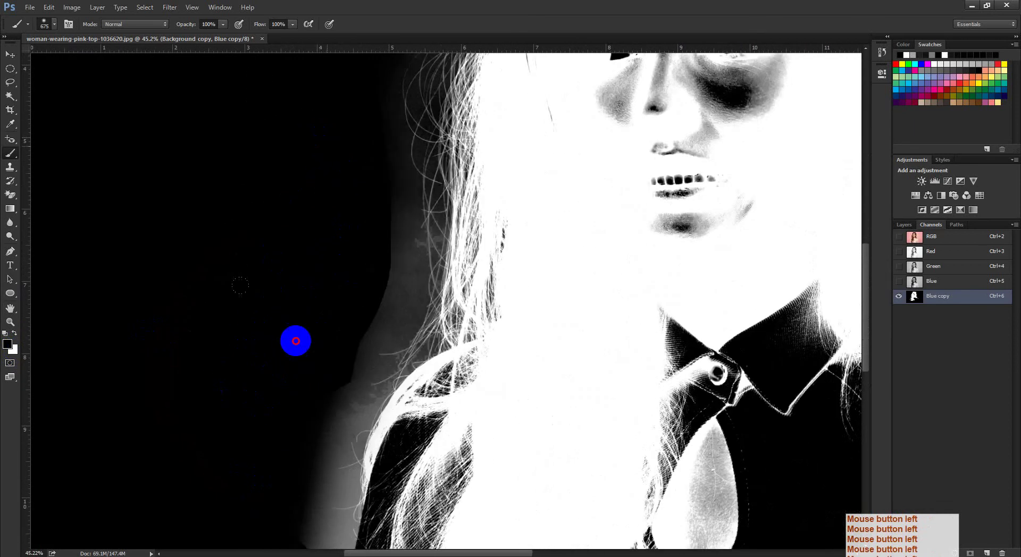
left_click_drag(295, 341, 301, 266)
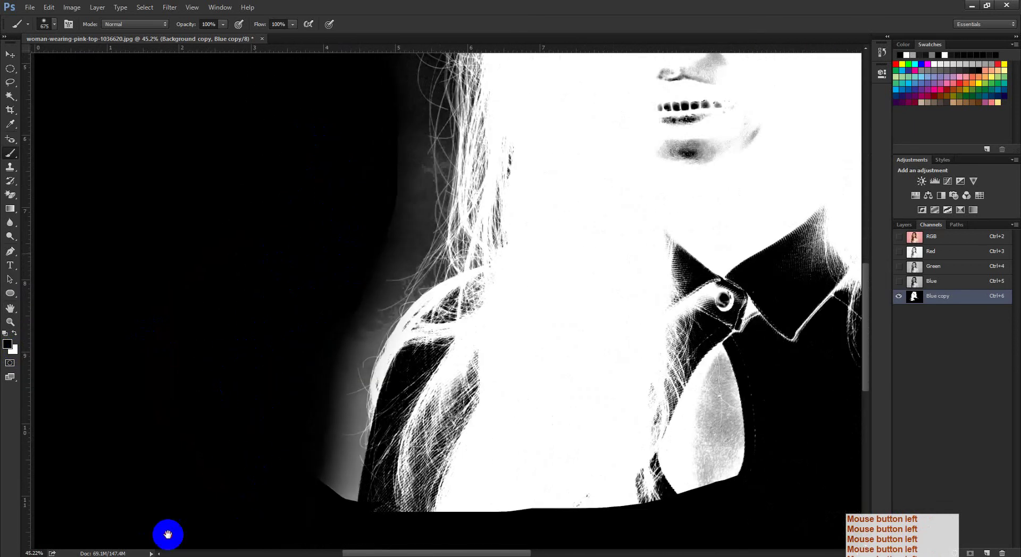
Set the brush size to 237 and paint black over the grey patch around the stray hairs at the head's upper left
left_click_drag(500, 133, 369, 319)
left_click_drag(190, 240, 214, 262)
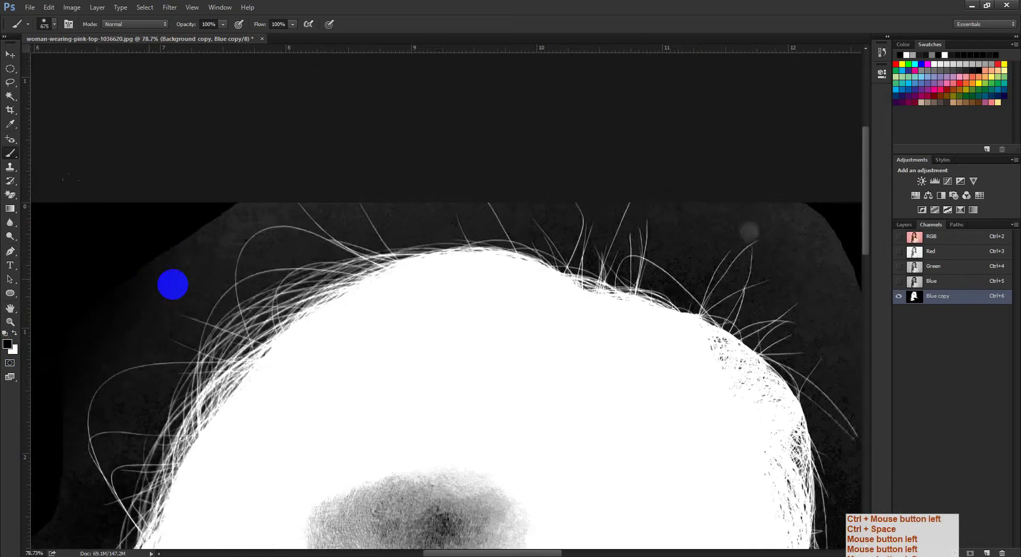
left_click_drag(186, 300, 278, 262)
left_click_drag(467, 313, 396, 334)
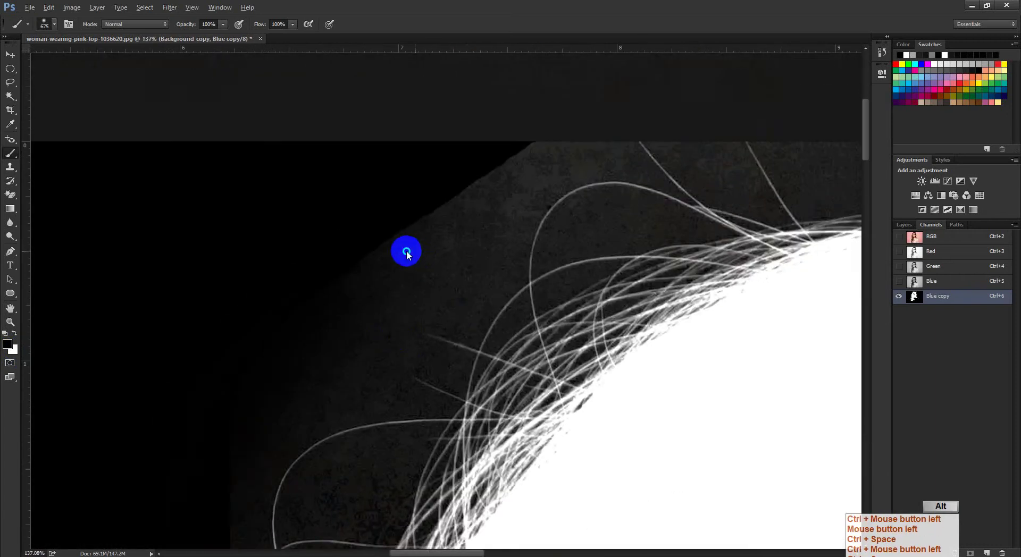
right_click(406, 251, "alt")
left_click_drag(406, 251, 237, 268)
left_click_drag(350, 224, 380, 174)
mouse_move(375, 183)
left_mouse_down()
mouse_move(246, 346)
mouse_move(225, 425)
left_mouse_up()
left_click_drag(285, 305, 355, 130)
left_click_drag(290, 429, 362, 218)
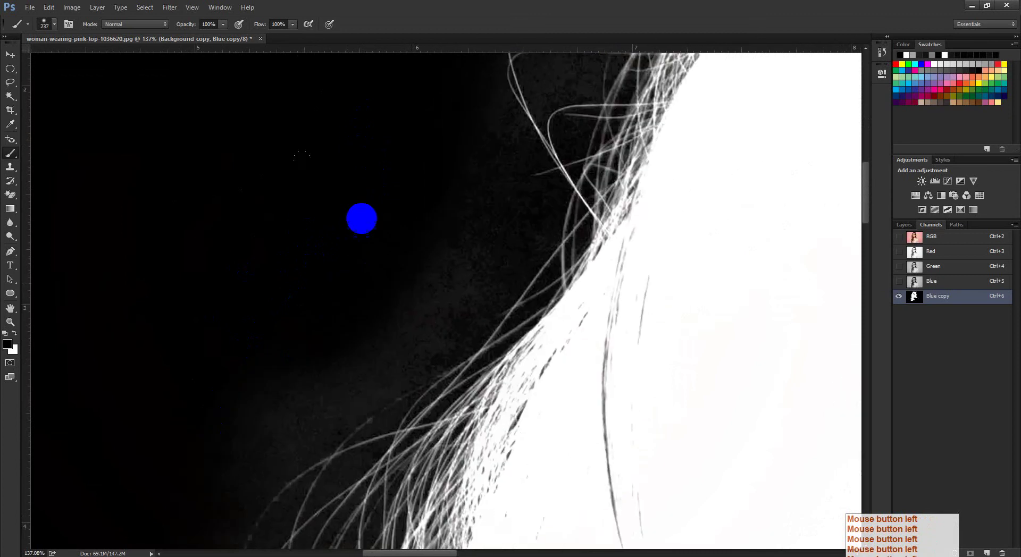
Paint black close along the loose strands on the image's left side, down to the shoulder
left_click_drag(244, 295, 297, 232)
left_click_drag(212, 389, 294, 174)
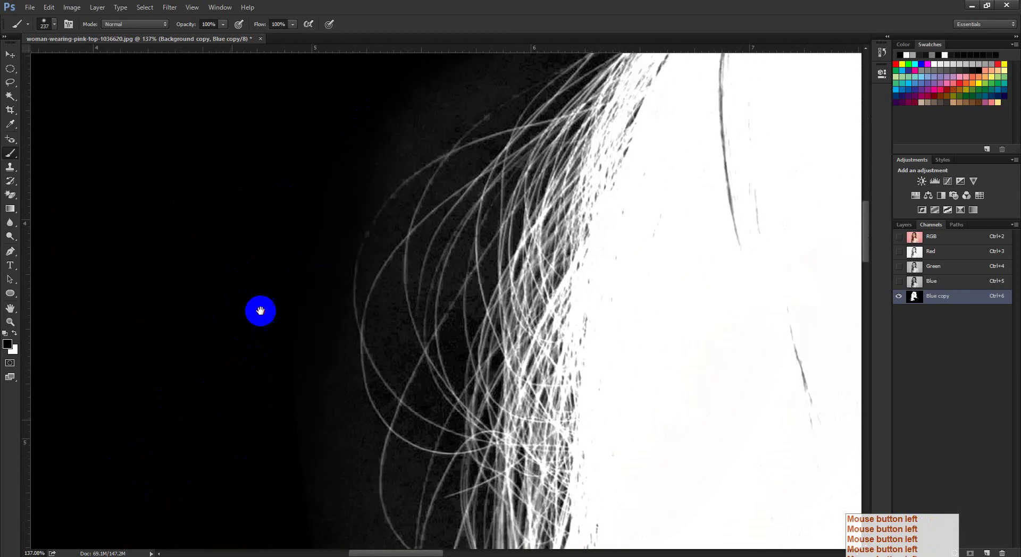
left_click_drag(260, 311, 275, 180)
left_click_drag(264, 426, 267, 231)
left_click_drag(291, 343, 342, 312)
left_click_drag(263, 478, 346, 237)
mouse_move(224, 453)
left_mouse_down()
mouse_move(345, 242)
mouse_move(278, 413)
left_mouse_up()
Set the brush size to 294 and paint black over the grey backdrop at the upper right of the head
left_click_drag(396, 378, 376, 375)
mouse_move(511, 166)
left_mouse_down()
mouse_move(305, 369)
mouse_move(255, 441)
left_mouse_up()
left_click_drag(553, 183, 314, 426)
left_click_drag(614, 204, 382, 398)
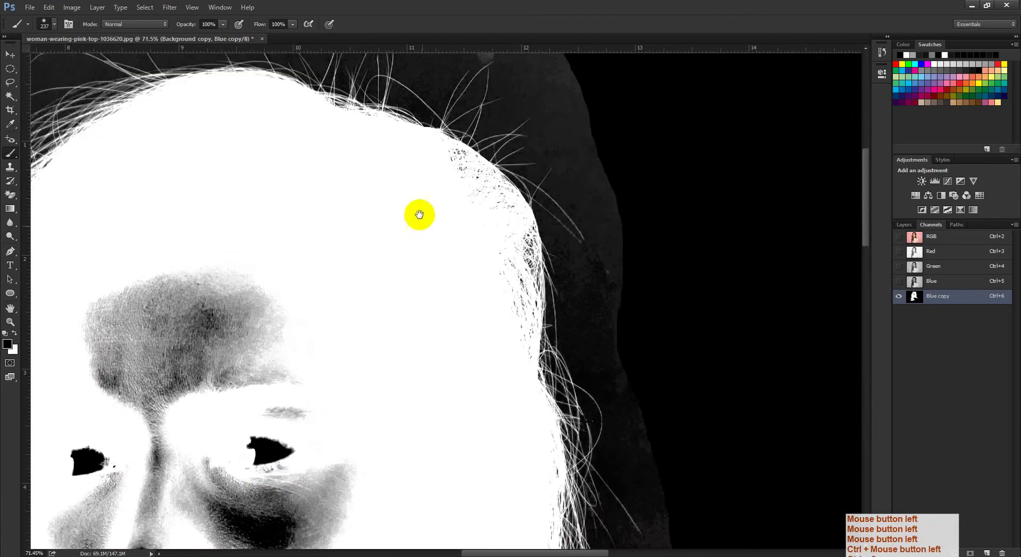
left_click_drag(419, 215, 419, 358)
mouse_move(464, 138)
left_mouse_down()
mouse_move(563, 225)
mouse_move(581, 221)
mouse_move(678, 340)
left_mouse_up()
right_click(582, 220, "alt")
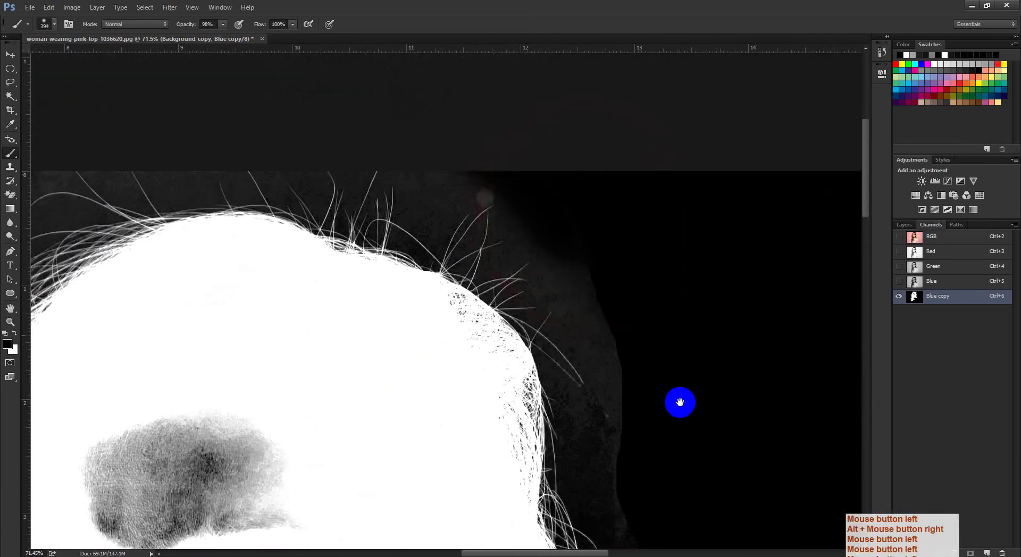
Paint black over the grey backdrop down the hair on the image's right side, to just above the shoulder
mouse_move(680, 403)
left_mouse_down()
mouse_move(647, 223)
mouse_move(659, 319)
left_mouse_up()
left_click_drag(667, 325, 652, 178)
left_click_drag(642, 311, 657, 362)
mouse_move(663, 381)
left_mouse_down()
mouse_move(659, 219)
mouse_move(642, 187)
left_mouse_up()
left_click_drag(727, 403, 686, 248)
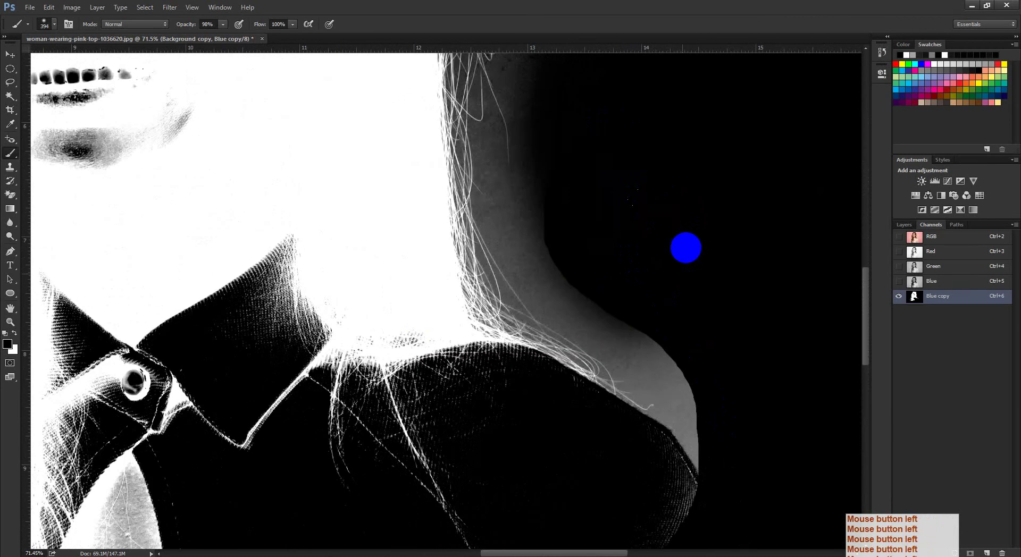
Set the brush size to 321 and paint black along the grey edge above the shoulder on the image's right side
right_click(682, 246, "alt")
left_click_drag(553, 148, 641, 322)
mouse_move(559, 221)
left_mouse_down()
mouse_move(735, 366)
mouse_move(736, 404)
mouse_move(705, 335)
left_mouse_up()
left_click_drag(702, 335, 740, 415)
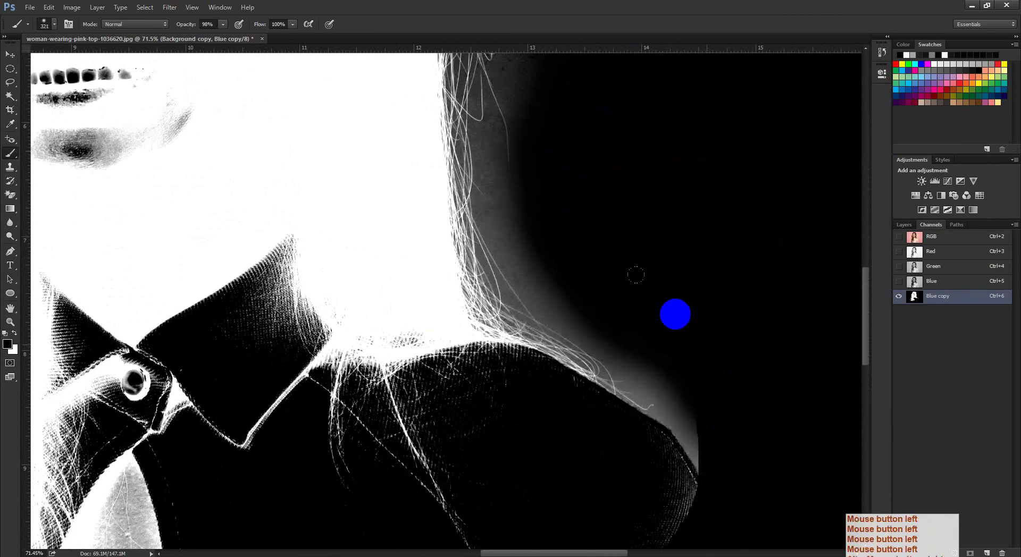
Start a Levels adjustment on the Blue copy channel with black input 13 and compare it with the preview off and on
left_click_drag(675, 314, 622, 363)
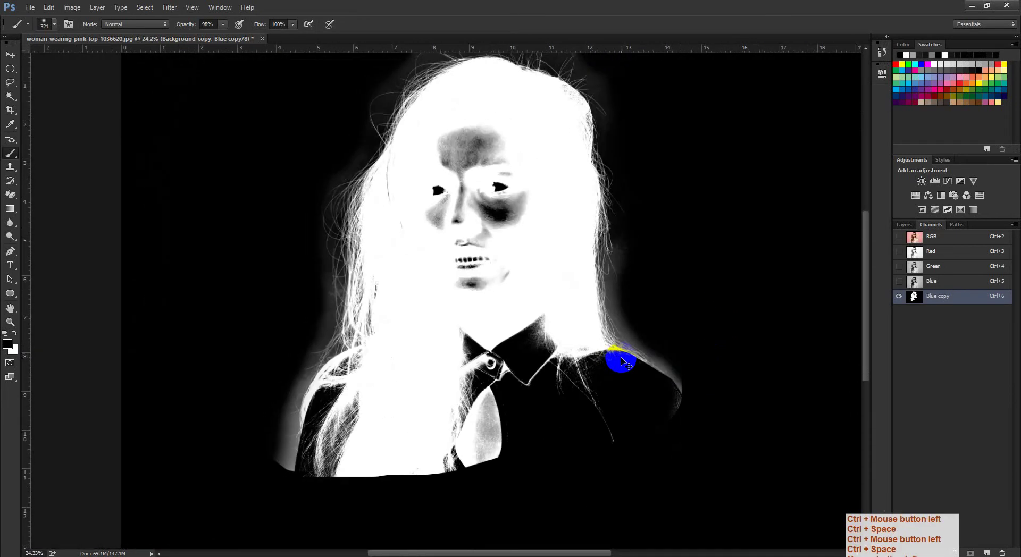
key("ctrl+l")
left_click_drag(322, 309, 338, 337)
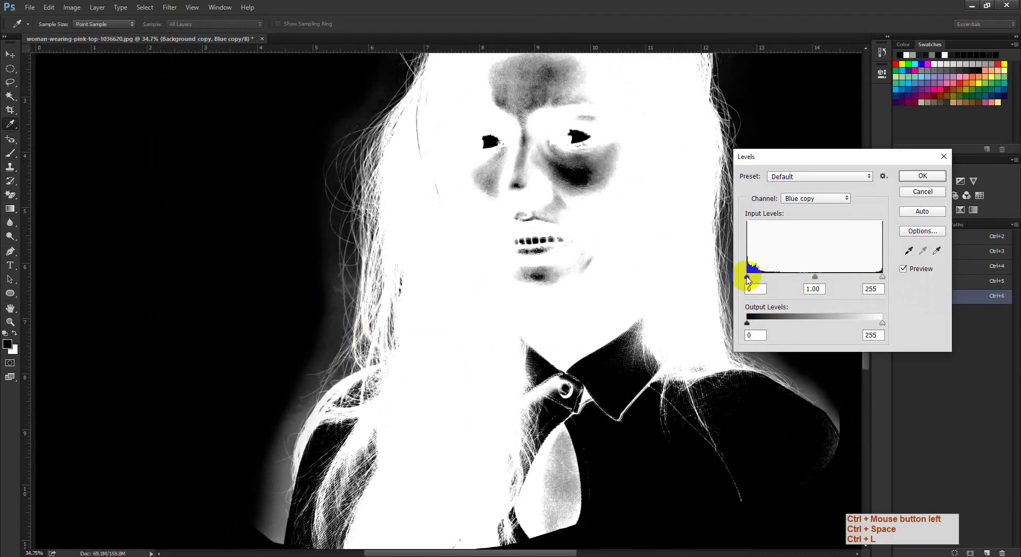
left_click_drag(747, 279, 753, 279)
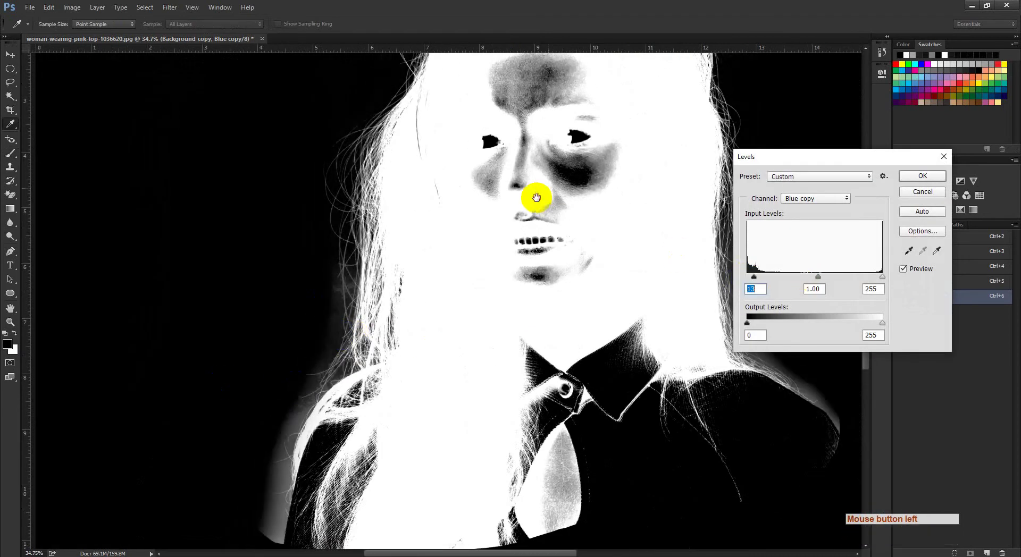
left_click_drag(538, 198, 487, 303)
left_click_drag(552, 237, 474, 330)
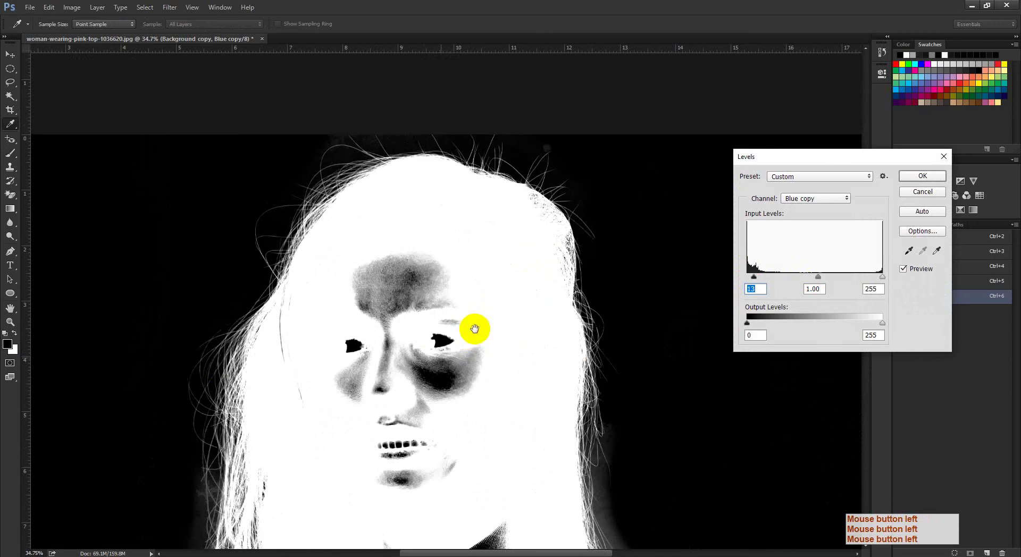
left_click(906, 270)
left_click(906, 270)
left_click(906, 271)
left_click(906, 271)
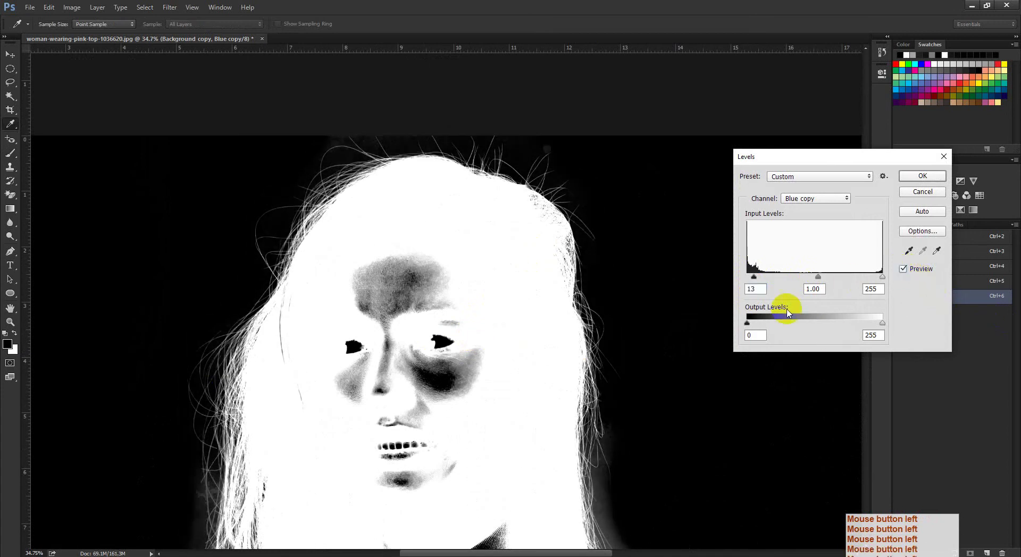
Set the Levels black input to 27 and the white input to 245, and apply the adjustment
left_click_drag(754, 277, 755, 277)
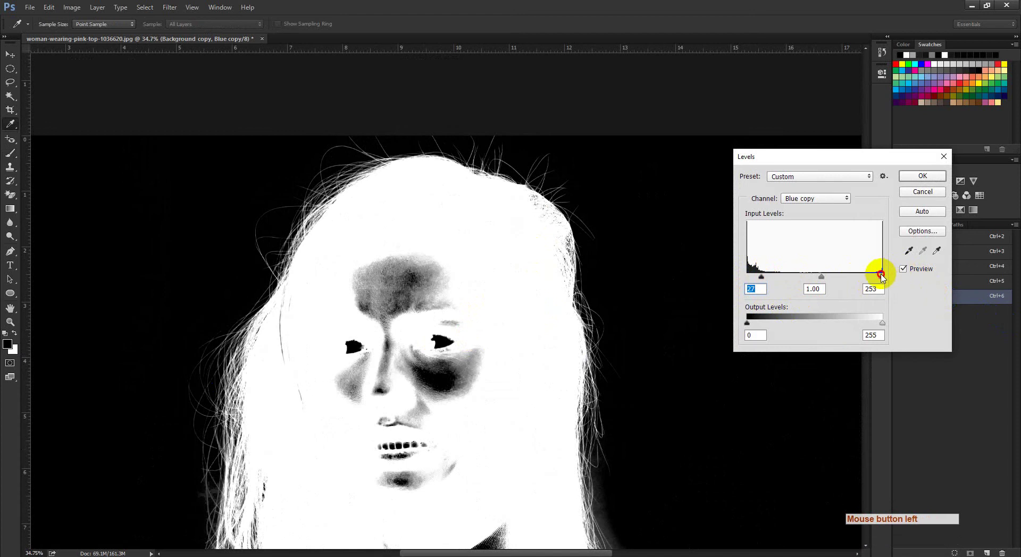
left_click_drag(877, 281, 877, 281)
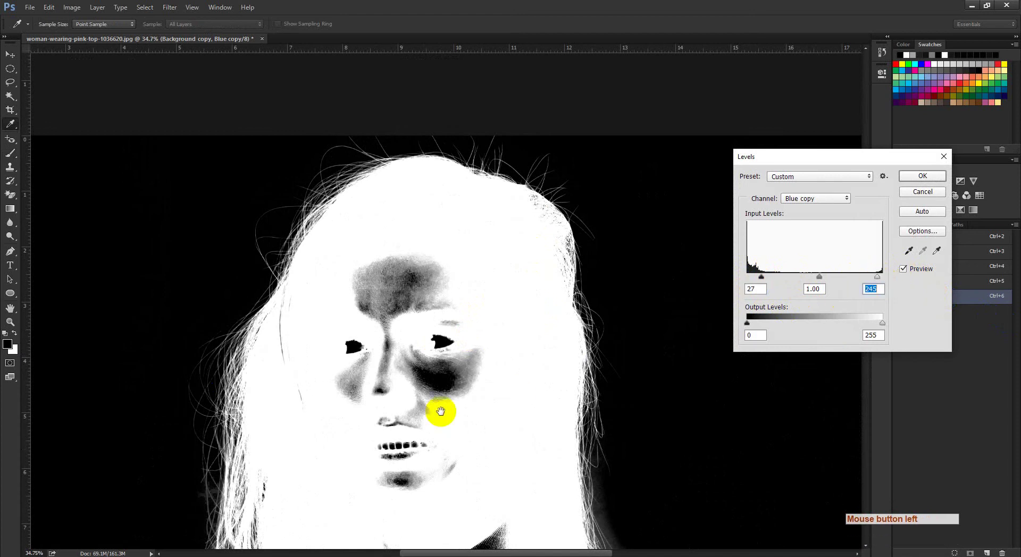
left_click_drag(440, 413, 513, 197)
left_click_drag(446, 309, 470, 246)
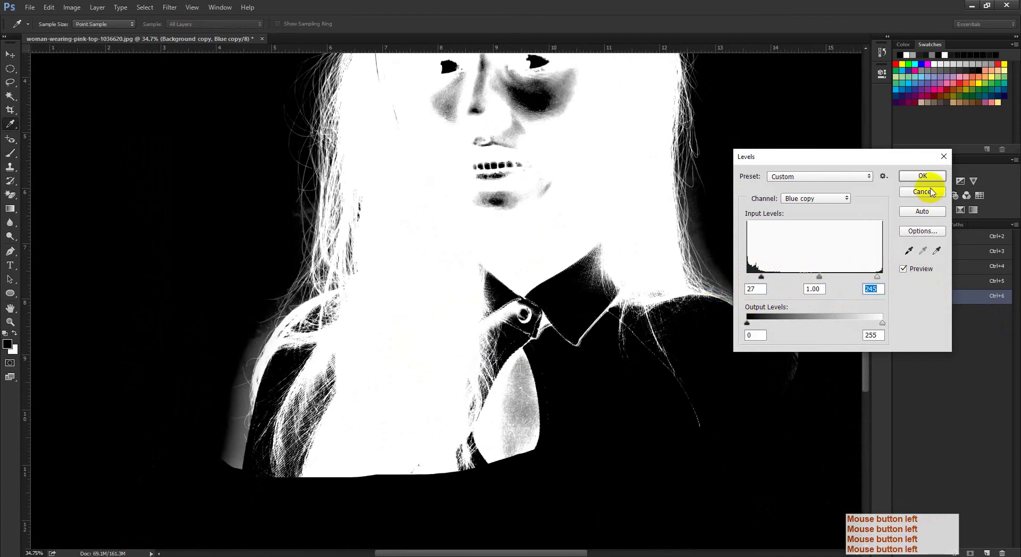
left_click(912, 177)
Lasso the shoulder and its remaining grey halo on the image's left side, and feather the selection
left_click(392, 346, "ctrl")
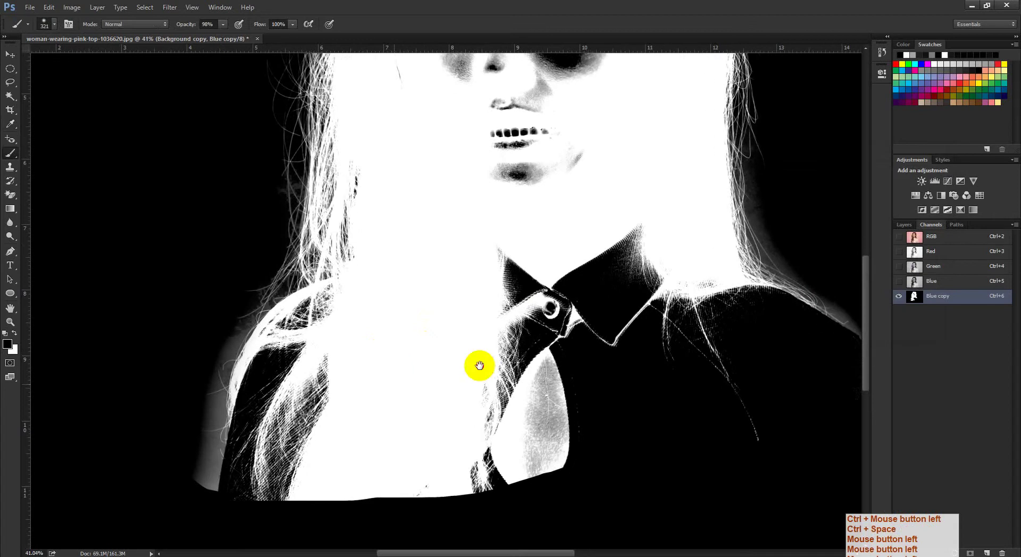
left_click_drag(479, 365, 582, 339)
left_click(293, 390, "ctrl")
key("l")
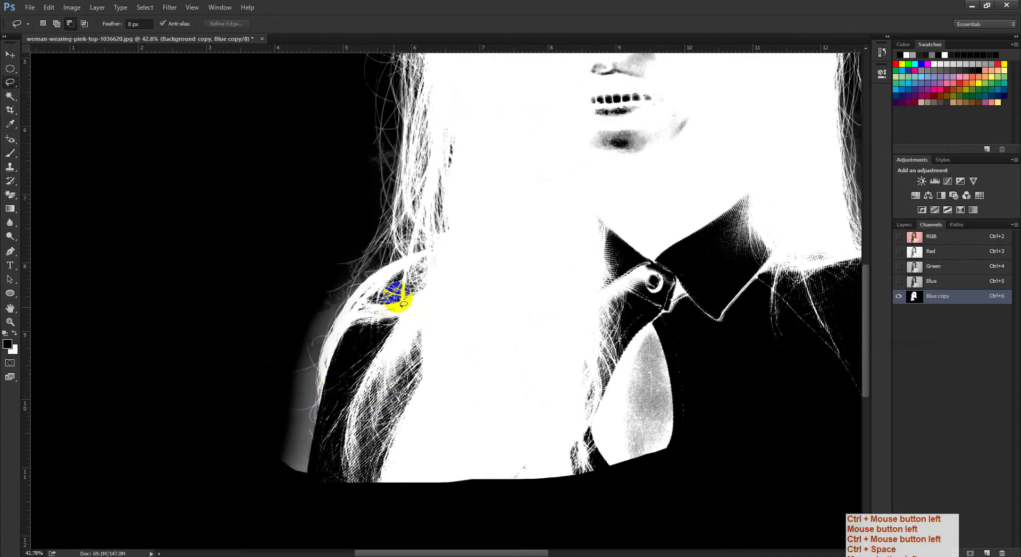
left_click_drag(427, 294, 352, 223)
left_click_drag(375, 512, 439, 244)
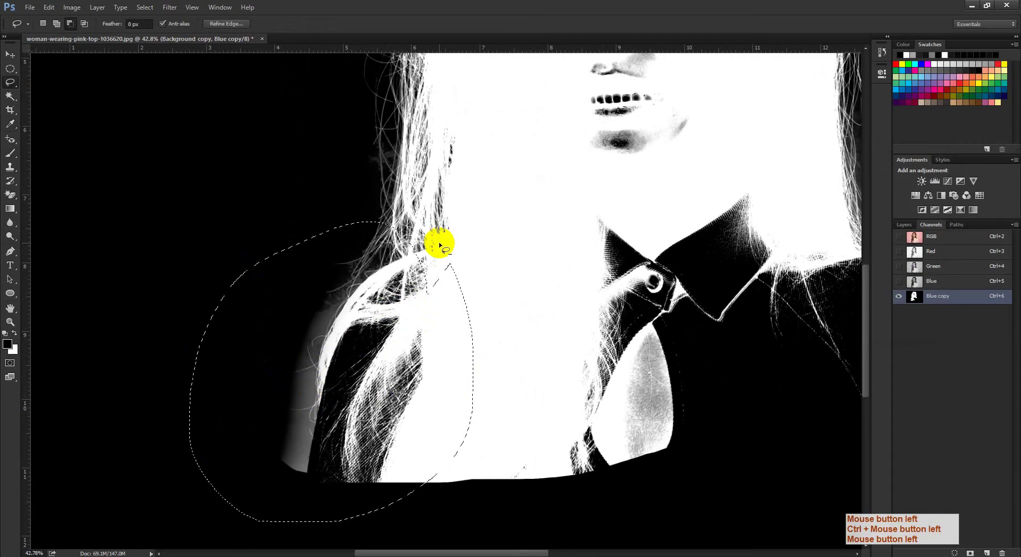
key("shift+F6")
key("Return")
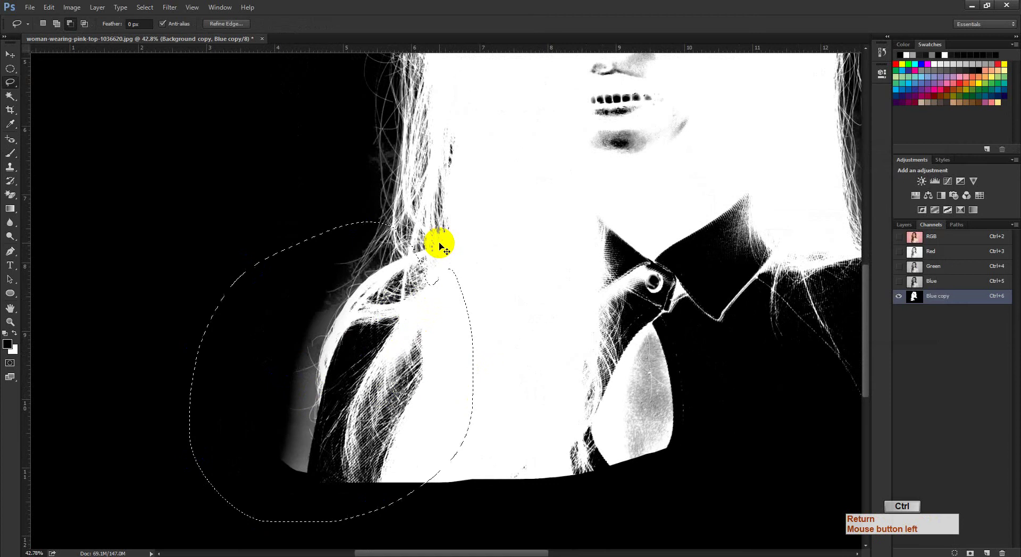
Apply Levels to the selected shoulder area with the black input at 67
key("ctrl+l")
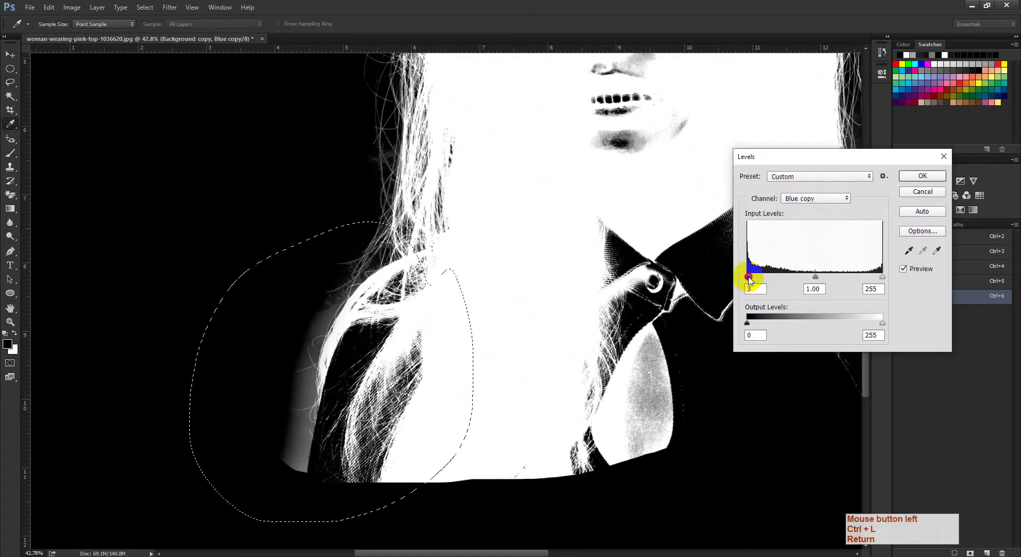
left_click_drag(749, 280, 779, 279)
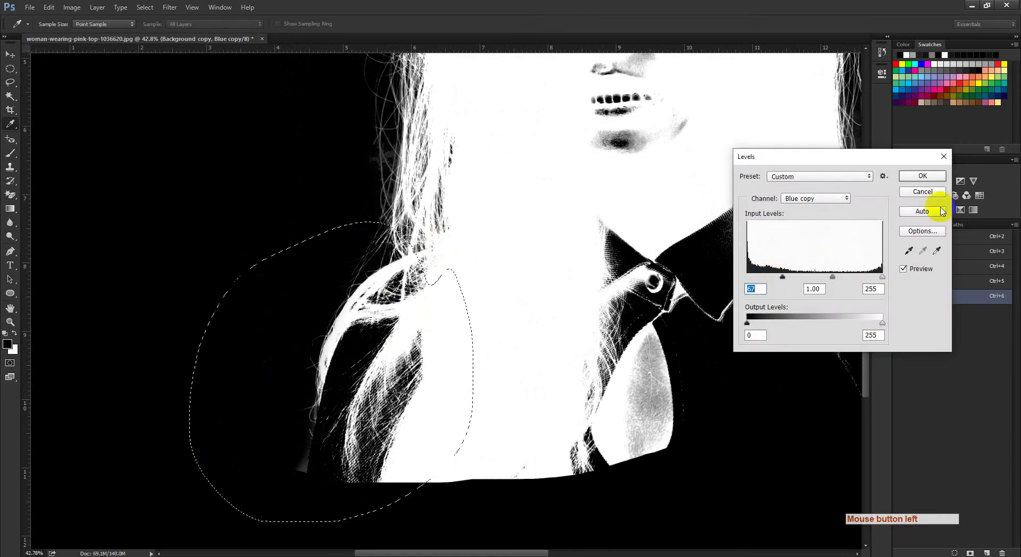
left_click(922, 176)
Replace the selection with a lasso around the hair and shoulder on the image's right side, feathered by 20 pixels
key("l")
left_click_drag(707, 244, 542, 264)
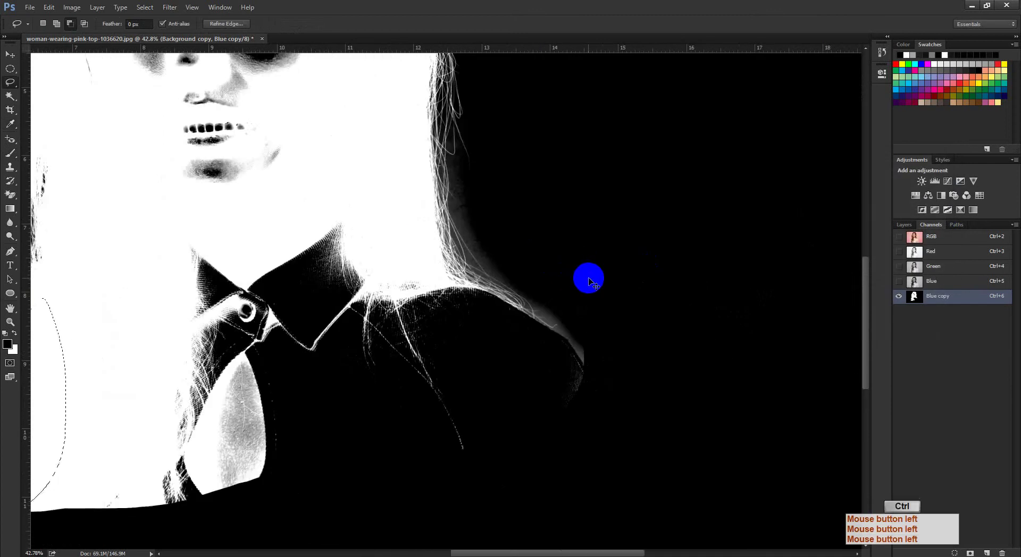
key("ctrl+d")
left_click_drag(607, 197, 372, 271)
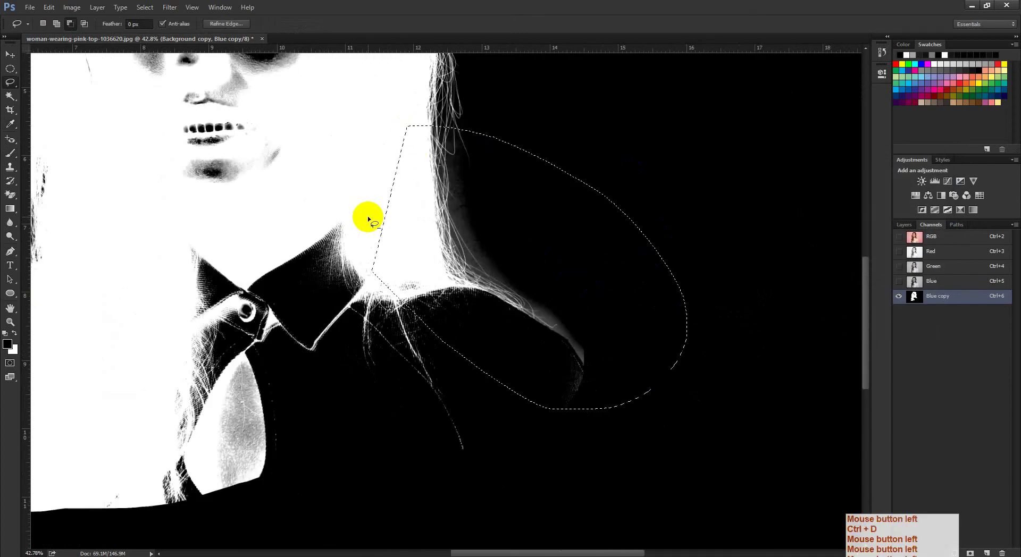
key("shift+F6")
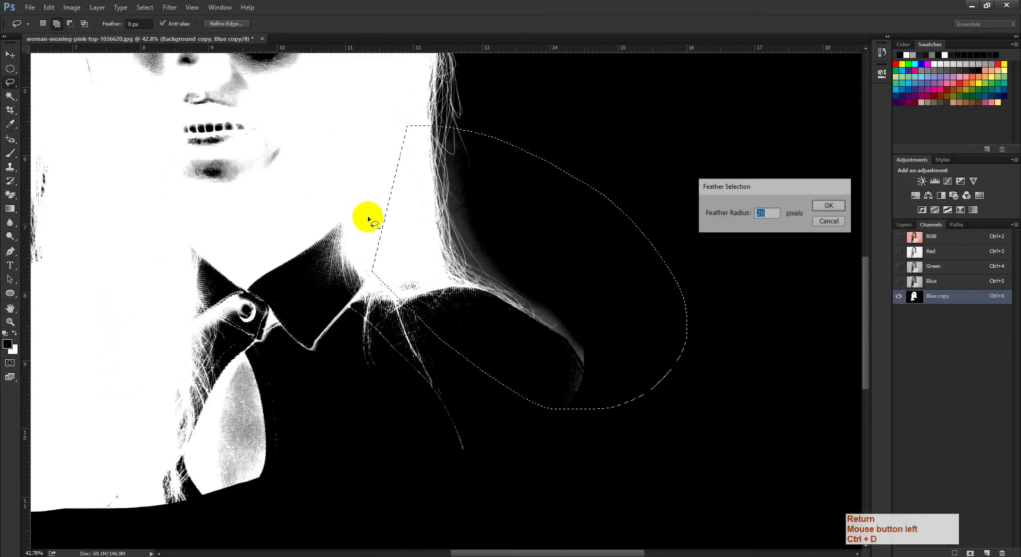
key("Return")
Apply Levels with black input 38 to the selected shoulder area, and deselect it
key("ctrl+l")
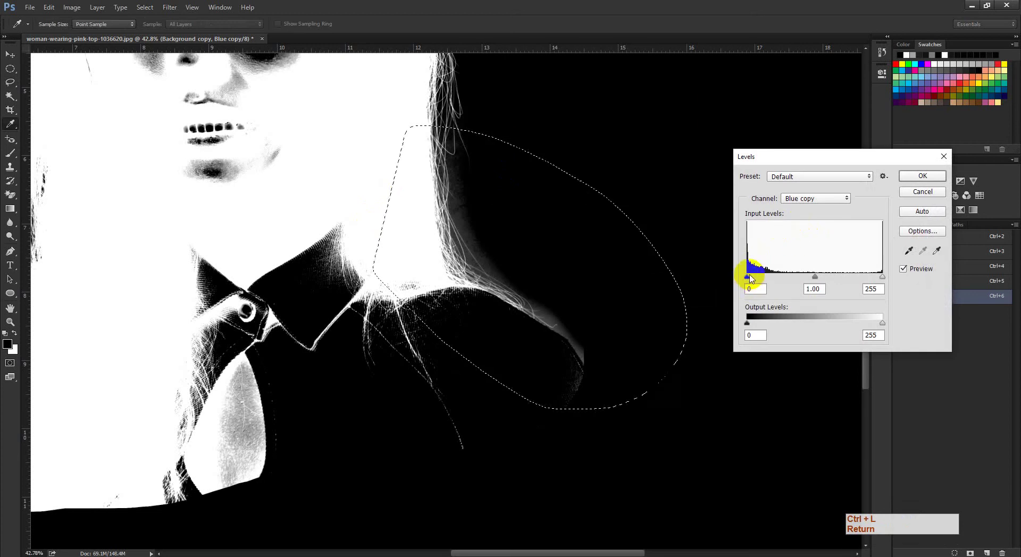
left_click_drag(746, 278, 764, 277)
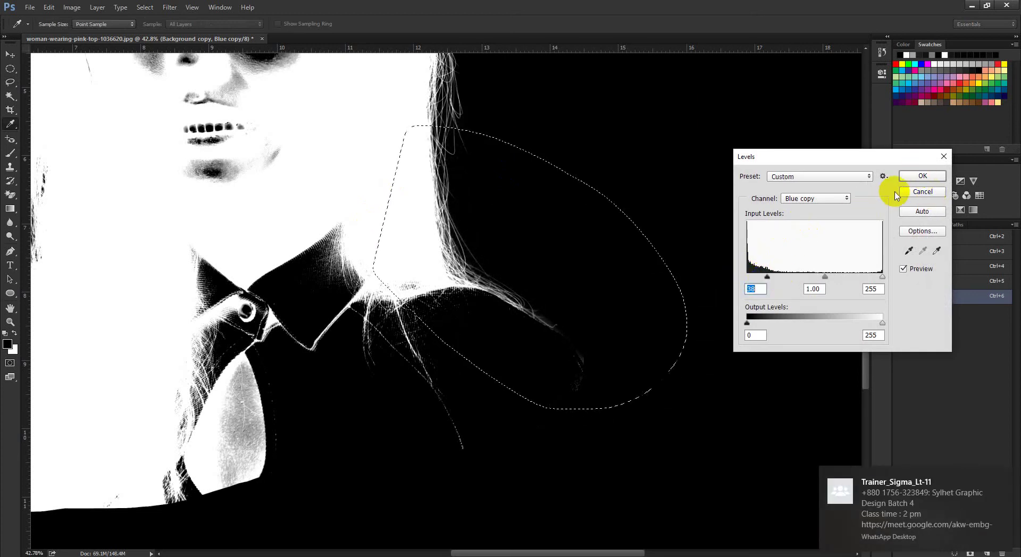
left_click(914, 178)
key("l")
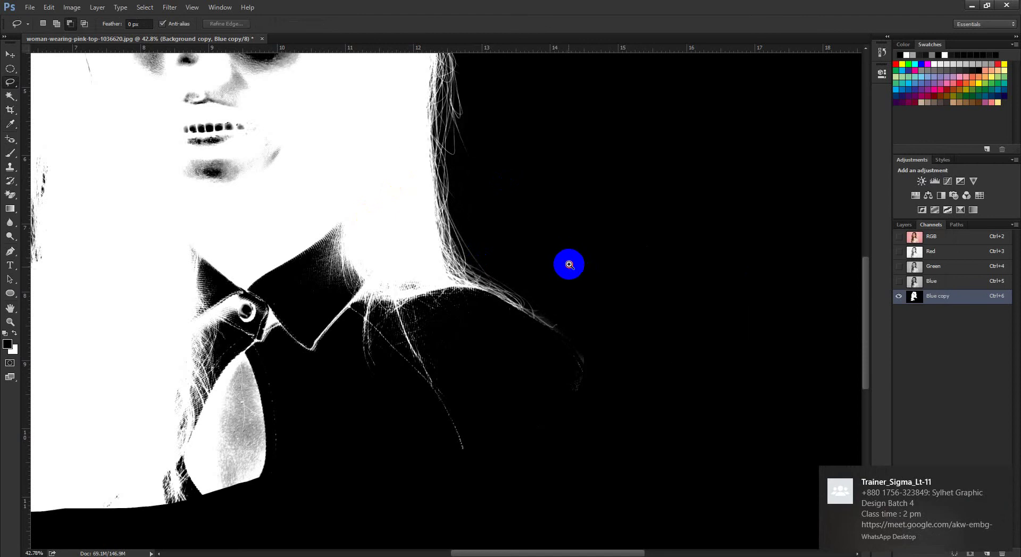
Check the mask across the whole image and load the Blue copy channel as a selection
left_click_drag(569, 264, 580, 543)
left_click_drag(163, 344, 153, 381)
mouse_move(352, 269)
left_mouse_down()
mouse_move(377, 281)
mouse_move(349, 311)
mouse_move(370, 316)
left_mouse_up()
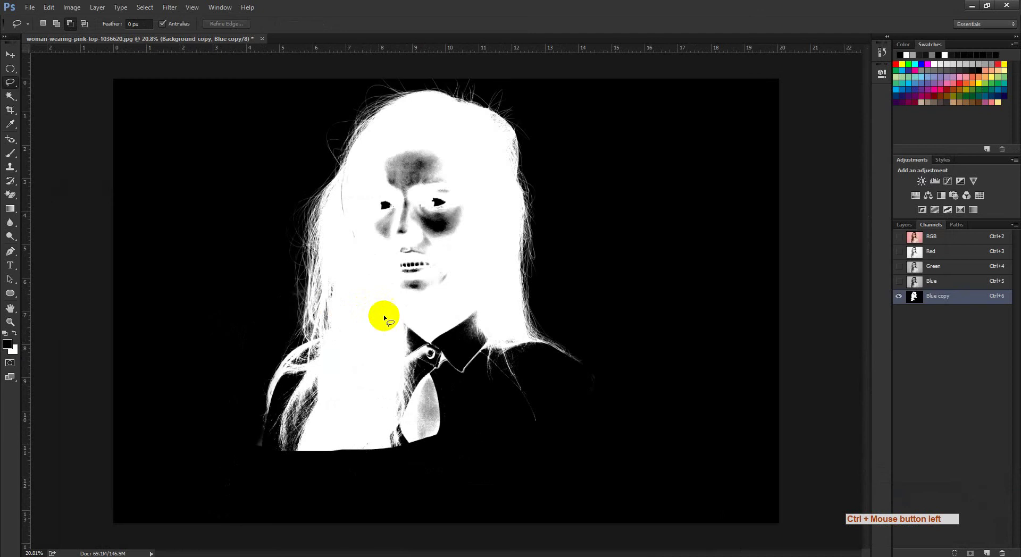
left_click(914, 299, "ctrl")
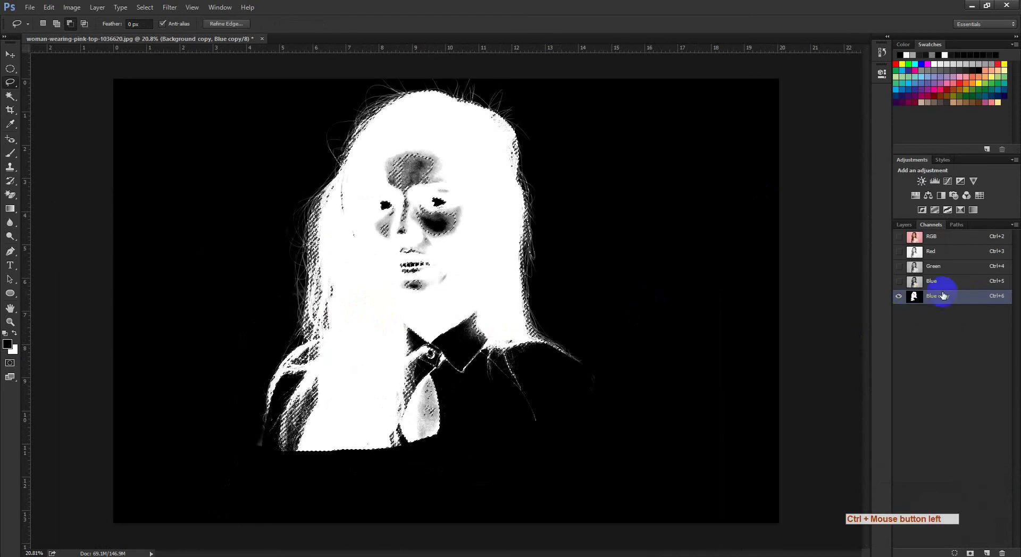
Add a layer mask to the Background copy layer from the loaded selection and display the mask alone
left_click(902, 225)
left_click(945, 553)
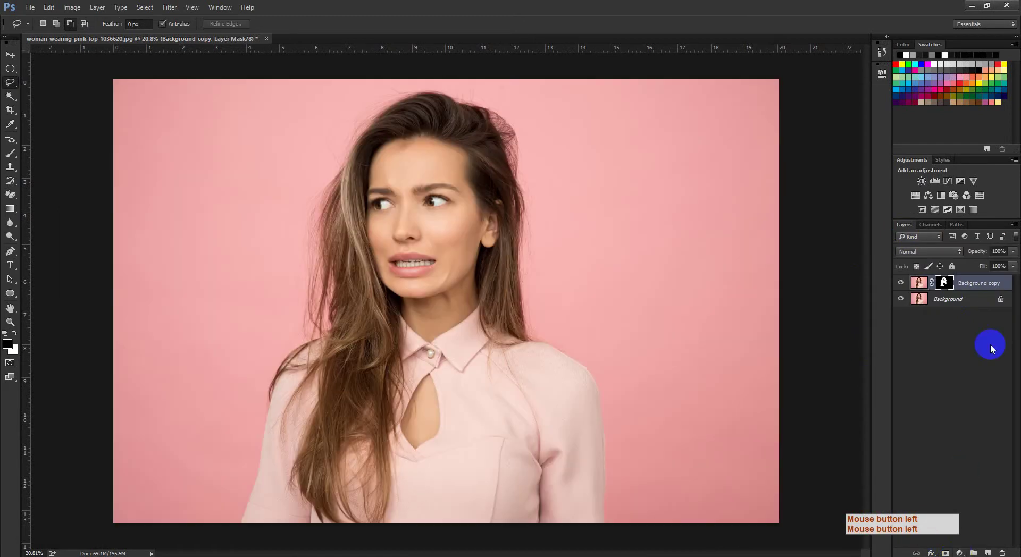
left_click(942, 283, "alt")
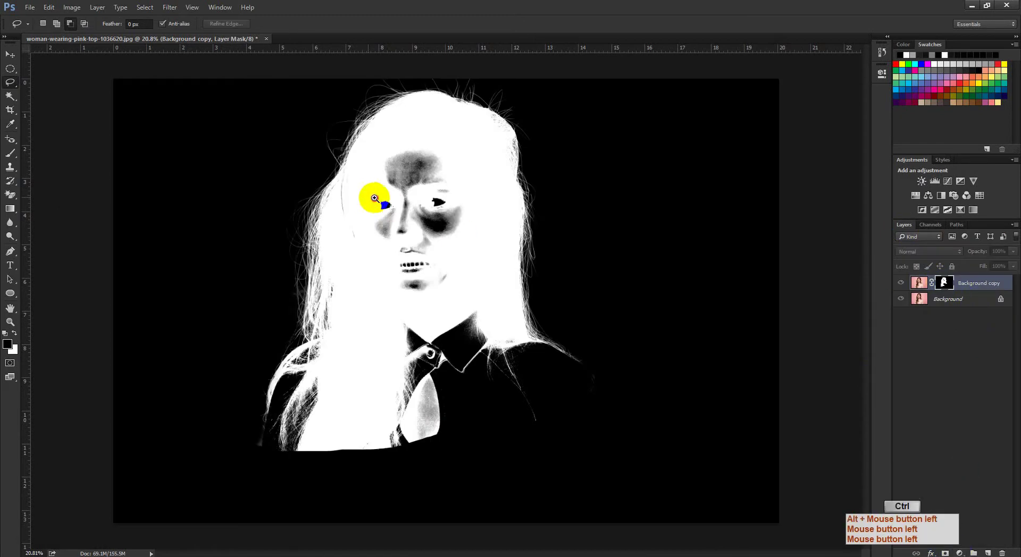
left_click(372, 212, "ctrl")
left_click(386, 224, "ctrl+alt")
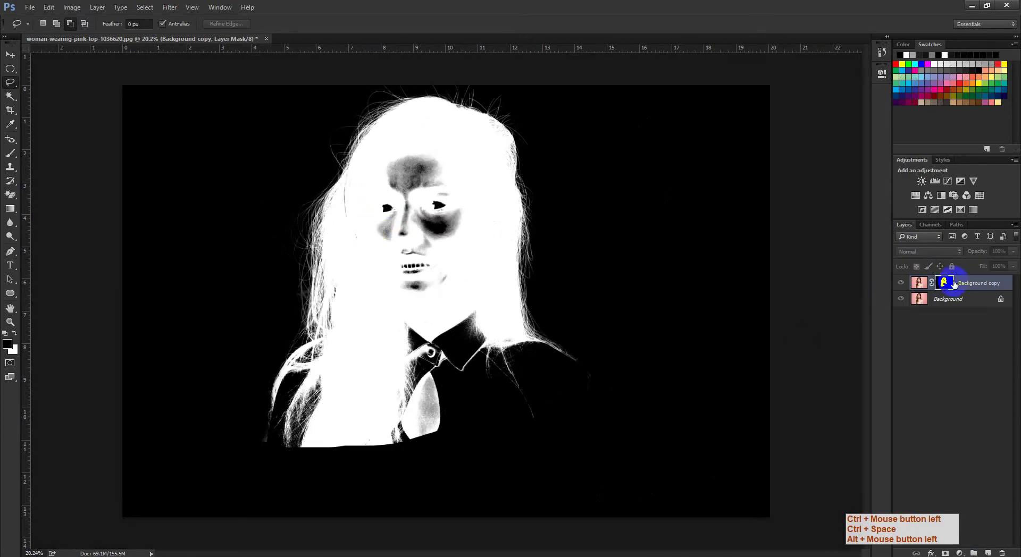
Load Path 1 as a selection and feather it by 0.3 pixels
left_click(952, 230)
left_click(902, 239, "ctrl")
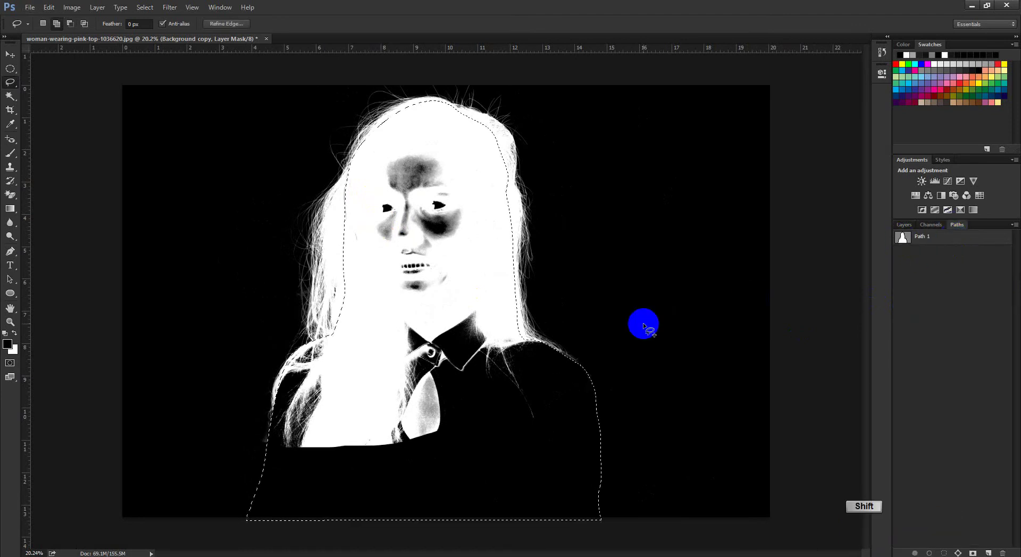
key("shift+F6")
type("0.3")
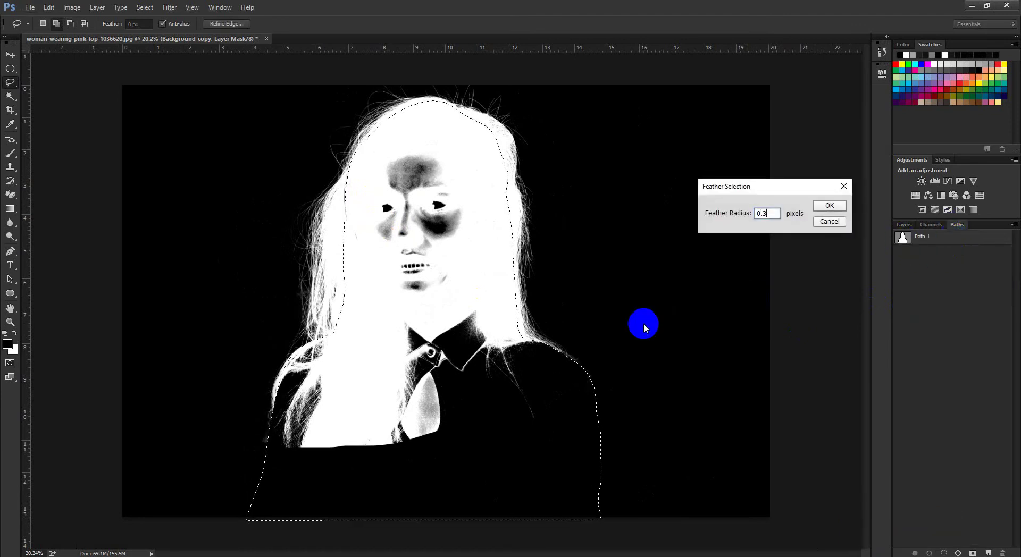
key("Return")
Fill the selected body area of the Background copy layer's mask with white, and deselect it
left_click(905, 225)
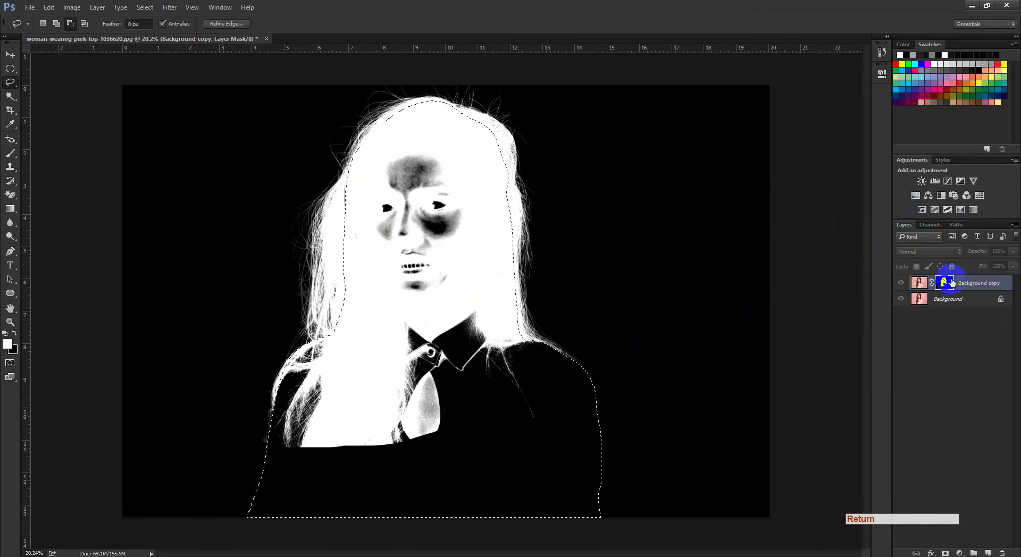
key("alt+BackSpace")
key("ctrl+d")
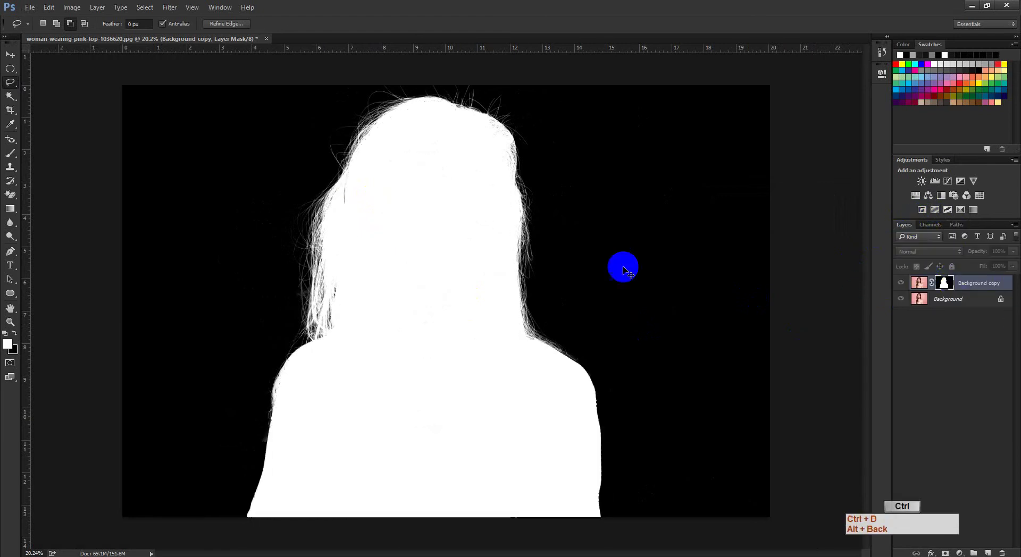
left_click(357, 269, "ctrl")
left_click(340, 272, "alt")
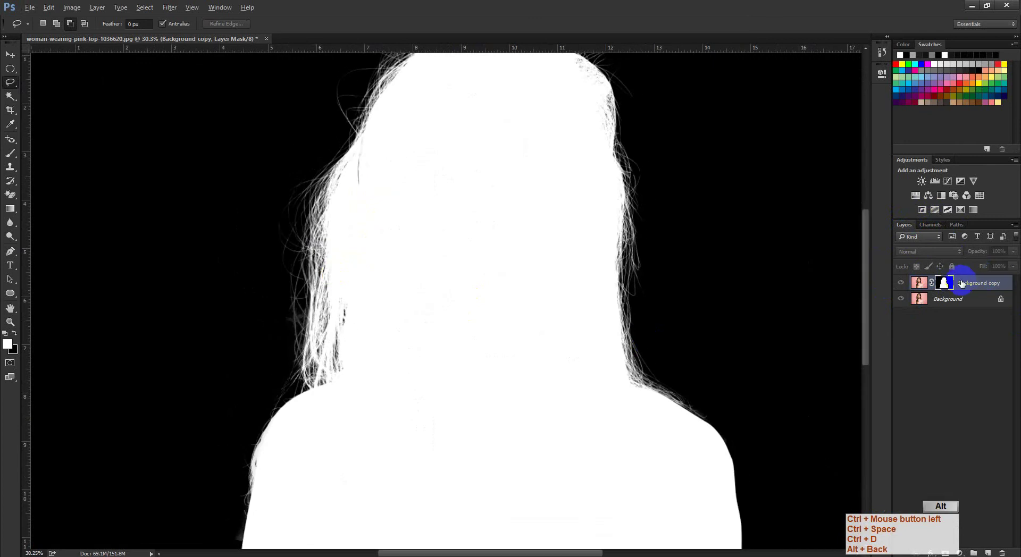
Return to the normal image view, load the layer mask as a selection, and enter Quick Mask mode
left_click(944, 285, "alt")
left_click(943, 287, "ctrl")
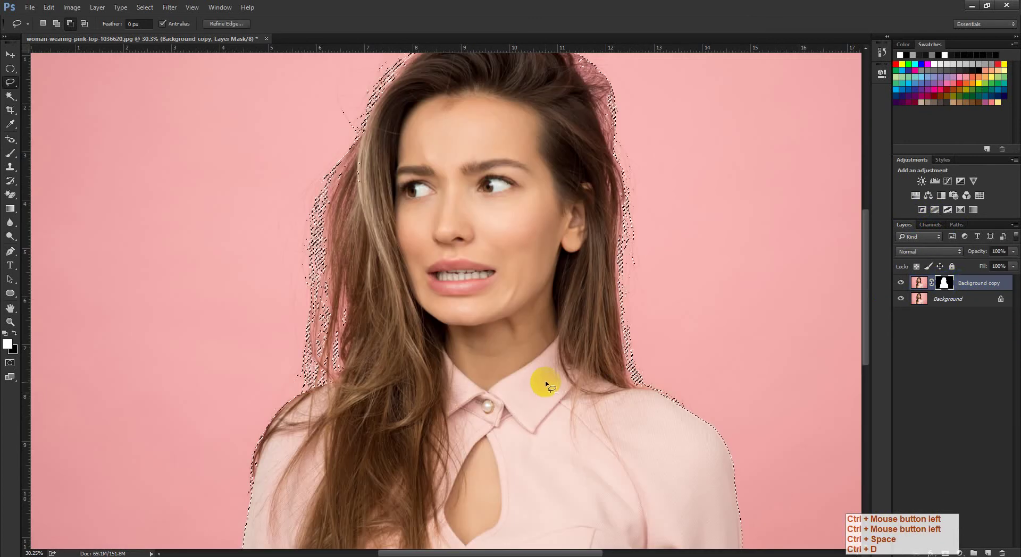
key("q")
Examine the Quick Mask along the hair edge from the shoulder up to the top of the head
left_click(234, 379, "ctrl")
left_click_drag(299, 434, 336, 307)
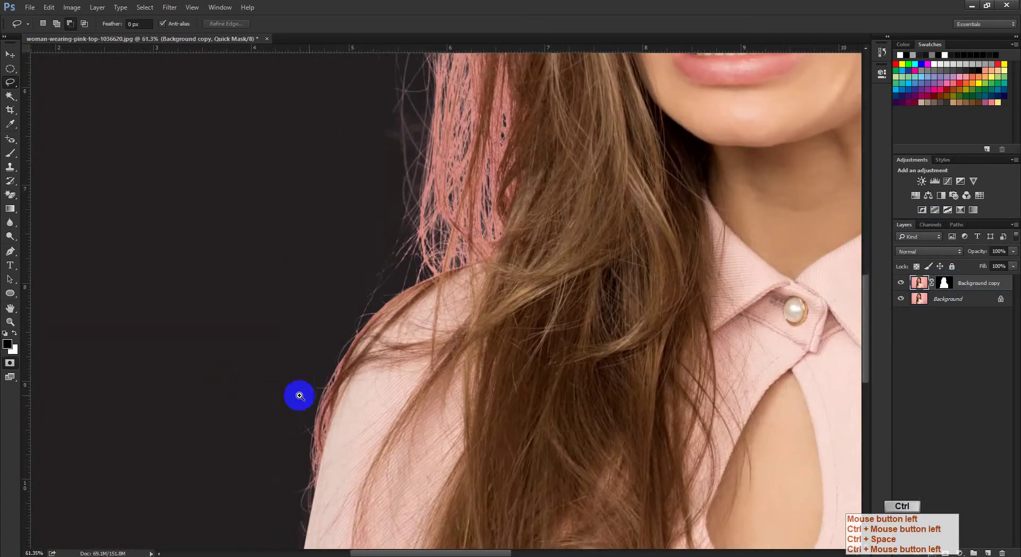
left_click_drag(299, 397, 326, 394)
left_click_drag(425, 207, 320, 428)
left_click_drag(430, 237, 372, 451)
left_click_drag(399, 239, 338, 456)
mouse_move(475, 289)
left_mouse_down()
mouse_move(358, 371)
mouse_move(608, 411)
mouse_move(569, 316)
mouse_move(567, 360)
left_mouse_up()
left_click_drag(552, 318, 570, 456)
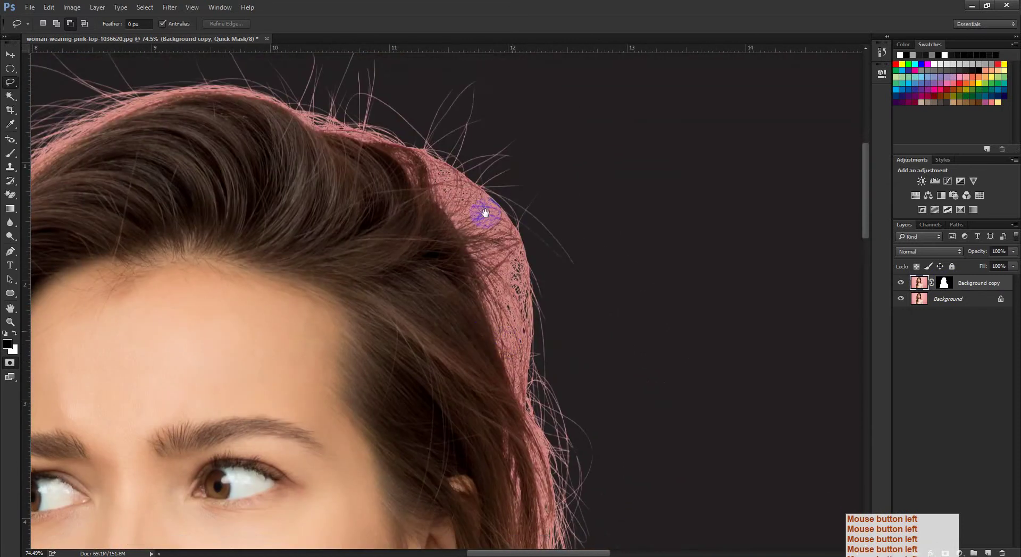
left_click_drag(482, 214, 474, 359)
left_click_drag(488, 282, 513, 307)
Paint black with an 89-pixel brush over the background haze above the hair in the Quick Mask
key("b")
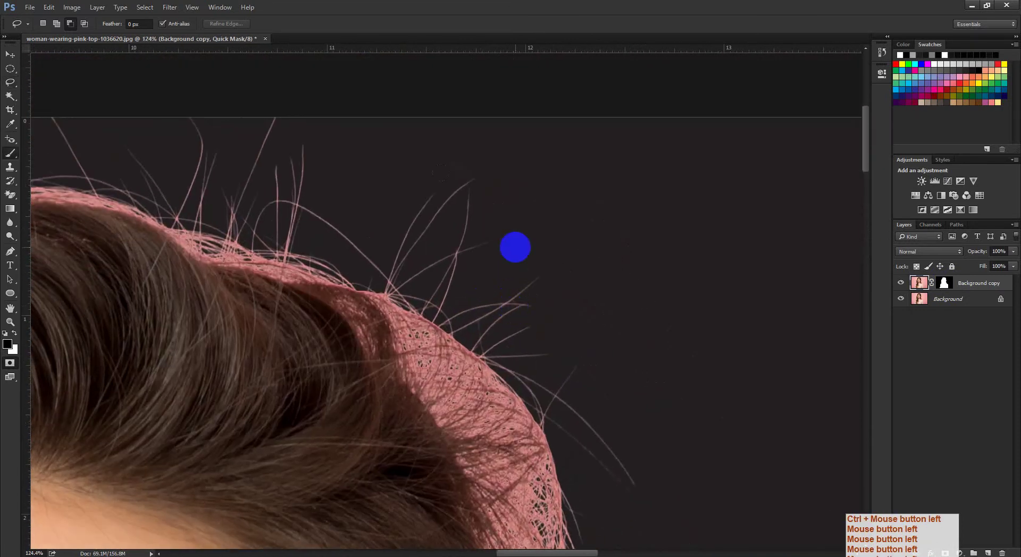
right_click(439, 120, "alt")
left_click(471, 123)
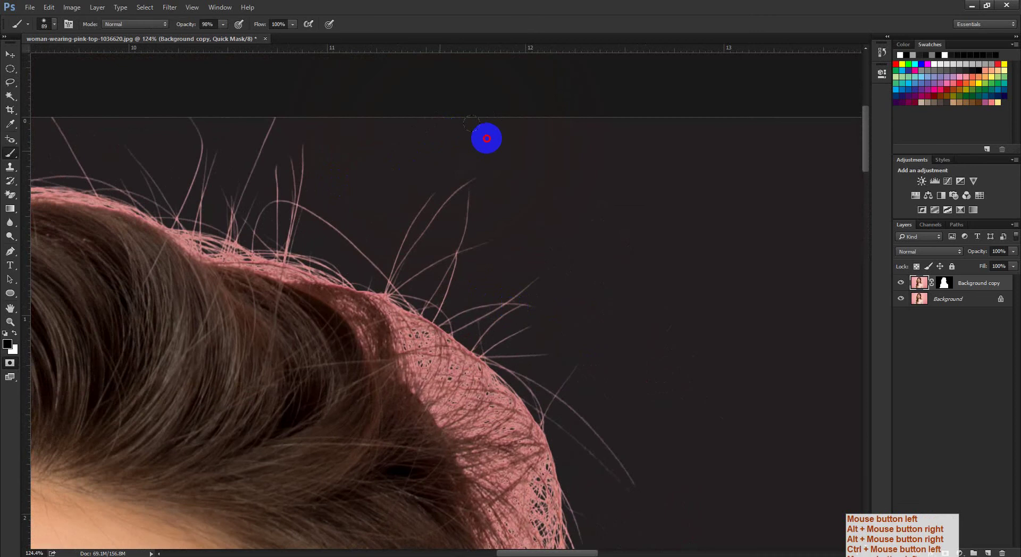
left_click(612, 138)
Examine the hair edge on the image's right side from the crown down to the shoulder
left_click_drag(535, 341, 508, 177)
left_click_drag(600, 341, 557, 177)
left_click_drag(559, 398, 551, 216)
left_click_drag(585, 345, 588, 212)
left_click_drag(593, 399, 595, 285)
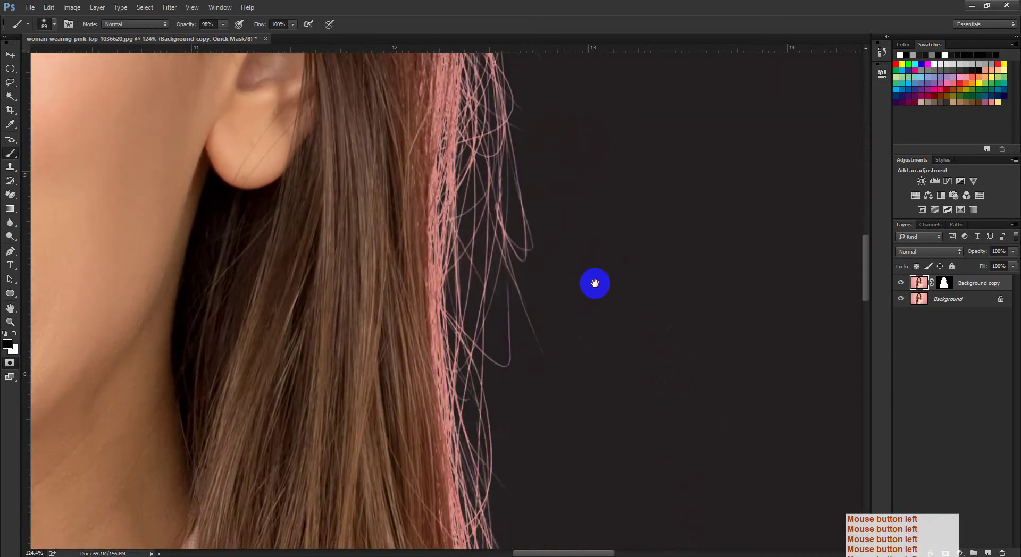
mouse_move(609, 425)
left_mouse_down()
mouse_move(612, 314)
mouse_move(578, 228)
left_mouse_up()
mouse_move(605, 299)
left_mouse_down()
mouse_move(563, 259)
mouse_move(611, 279)
left_mouse_up()
left_click_drag(572, 308, 425, 233)
Reduce the brush size to 45 pixels and set its blending mode to Overlay
right_click(688, 306, "alt")
mouse_move(533, 300)
left_mouse_down()
mouse_move(586, 347)
mouse_move(677, 339)
mouse_move(768, 373)
left_mouse_up()
left_click(144, 24)
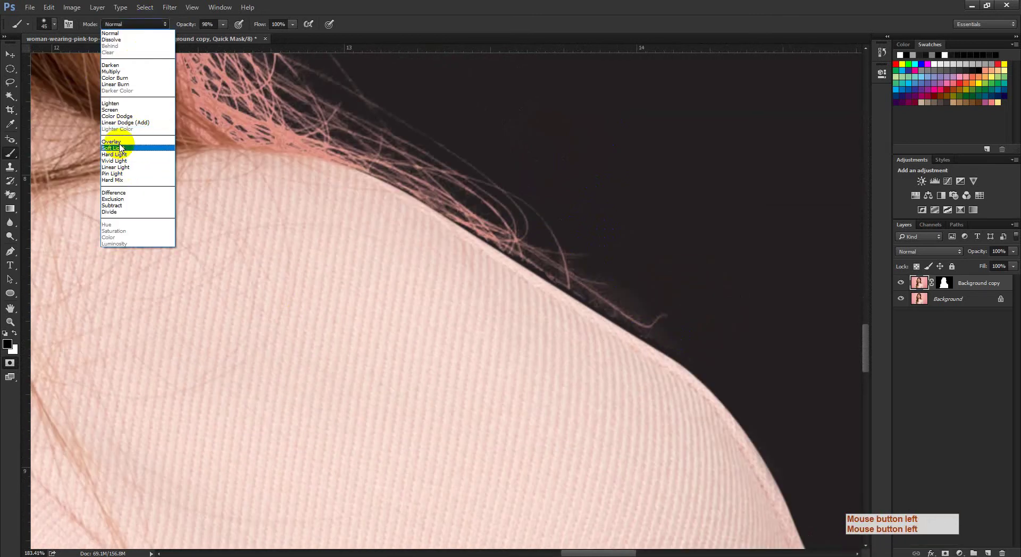
left_click(119, 142)
Paint black with a 29-pixel Overlay brush over the haze along the shoulder on the image's right side
mouse_move(668, 380)
left_mouse_down()
mouse_move(450, 292)
mouse_move(483, 323)
left_mouse_up()
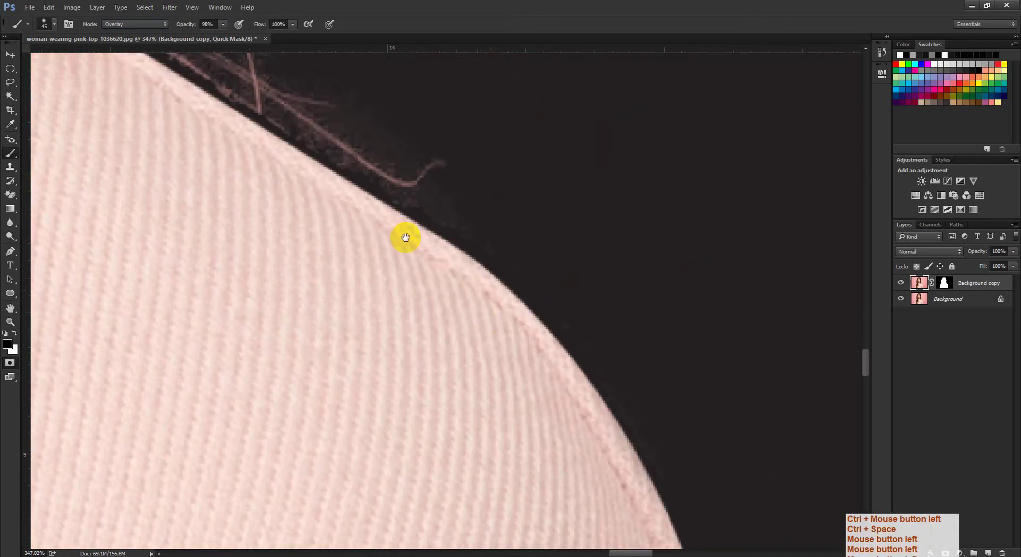
left_click_drag(406, 237, 542, 452)
right_click(519, 330, "alt")
left_click_drag(514, 335, 461, 312)
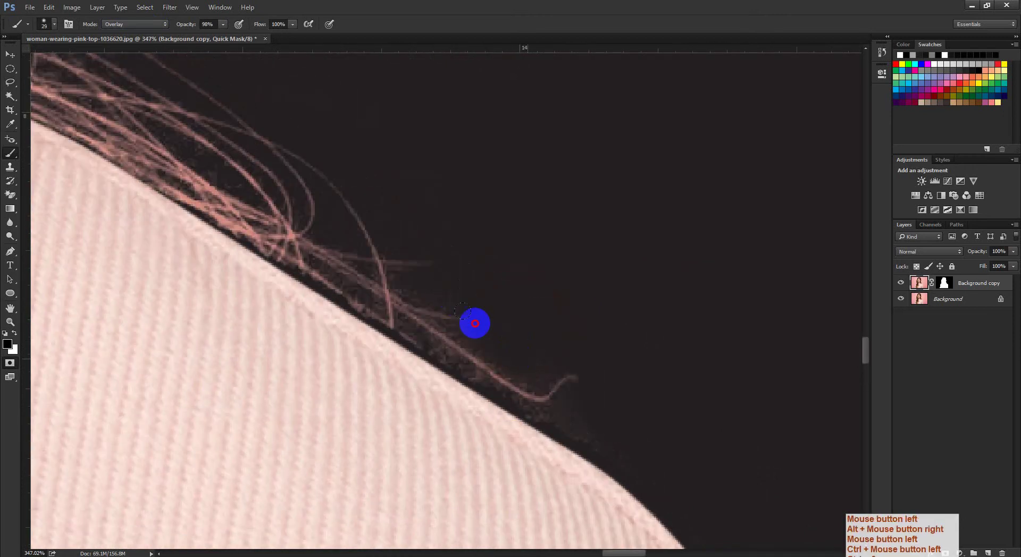
left_click_drag(561, 422, 527, 370)
left_click_drag(579, 394, 614, 420)
left_click_drag(653, 429, 590, 323)
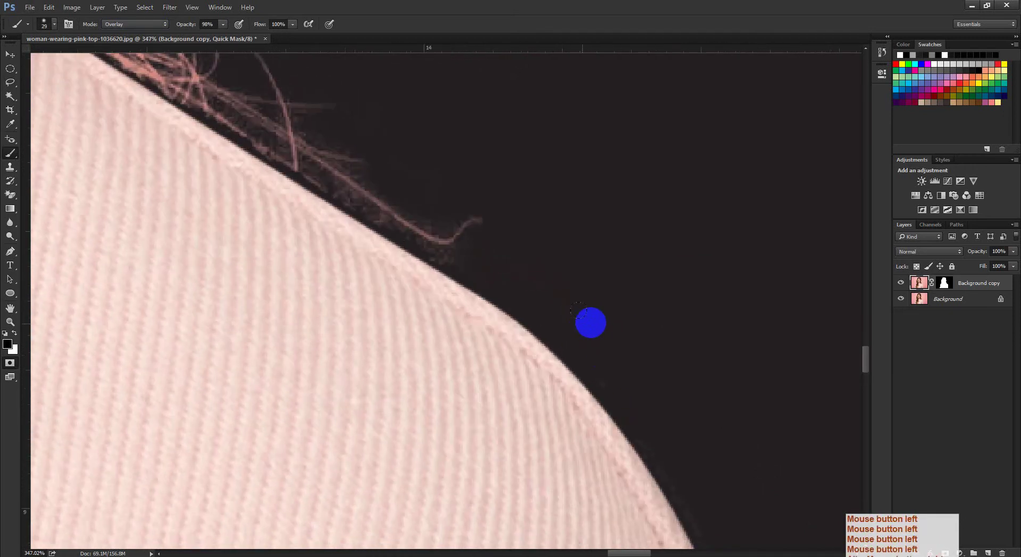
left_click_drag(651, 407, 602, 329)
left_click_drag(573, 296, 675, 420)
left_click_drag(637, 378, 629, 358)
left_click_drag(574, 268, 653, 391)
left_click_drag(607, 328, 633, 371)
left_click_drag(711, 373, 678, 372)
Paint out the haze beside the sleeve on the image's left side, enlarging the Overlay brush to 51 pixels
left_click_drag(710, 410, 845, 255)
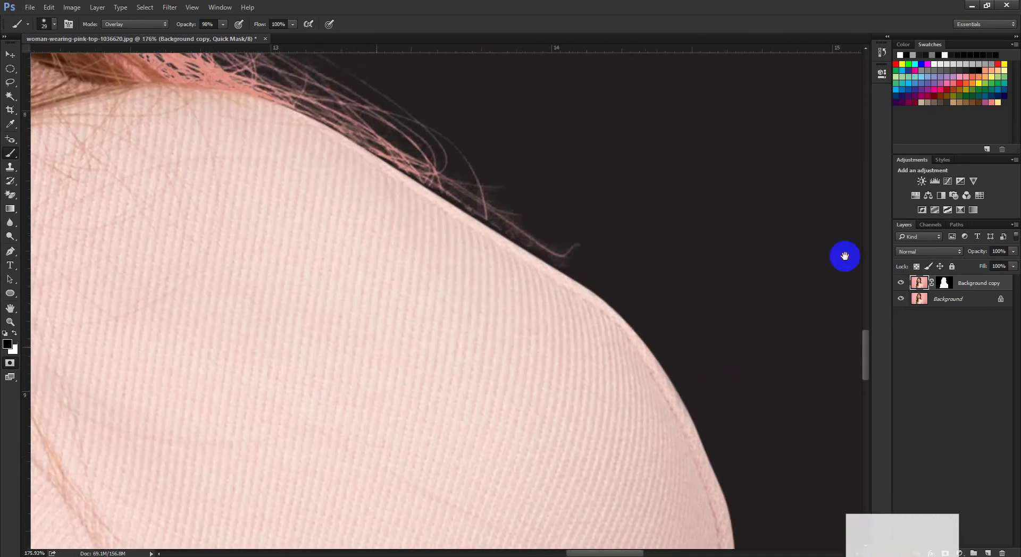
left_click_drag(798, 344, 728, 320)
left_click_drag(342, 335, 452, 315)
mouse_move(290, 293)
left_mouse_down()
mouse_move(351, 329)
mouse_move(388, 212)
mouse_move(456, 378)
mouse_move(408, 260)
mouse_move(452, 348)
mouse_move(421, 266)
mouse_move(510, 306)
left_mouse_up()
left_click_drag(516, 307, 481, 169)
left_click_drag(446, 276, 474, 260)
left_click_drag(474, 226, 435, 399)
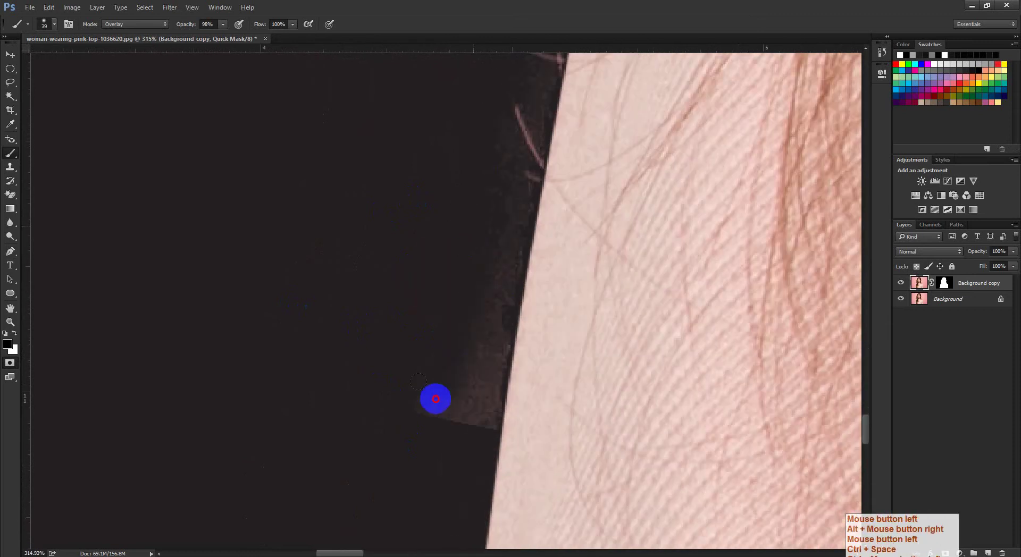
left_click_drag(442, 259, 463, 258)
left_click_drag(462, 222, 432, 431)
left_click_drag(450, 330, 440, 329)
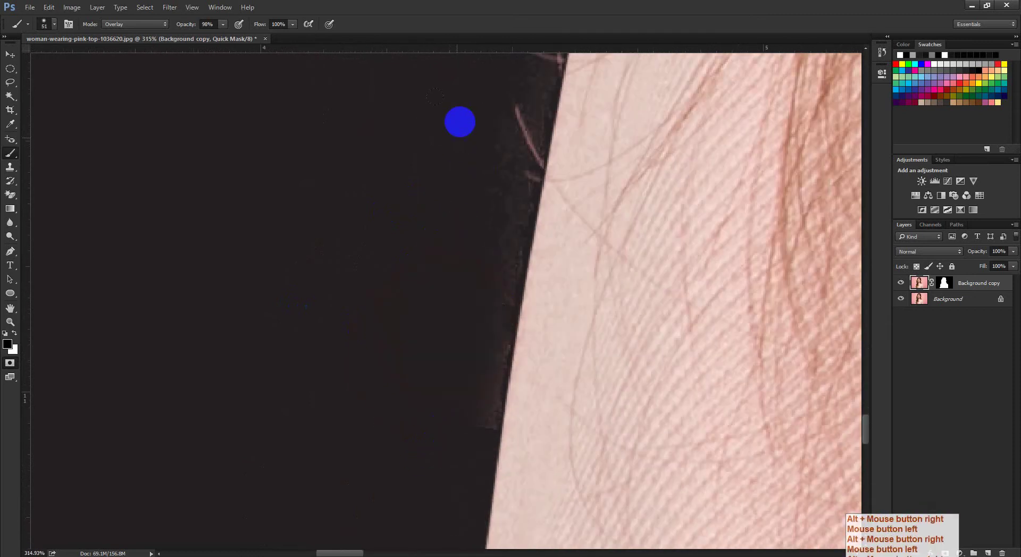
left_click_drag(479, 242, 464, 406)
left_click_drag(470, 270, 408, 299)
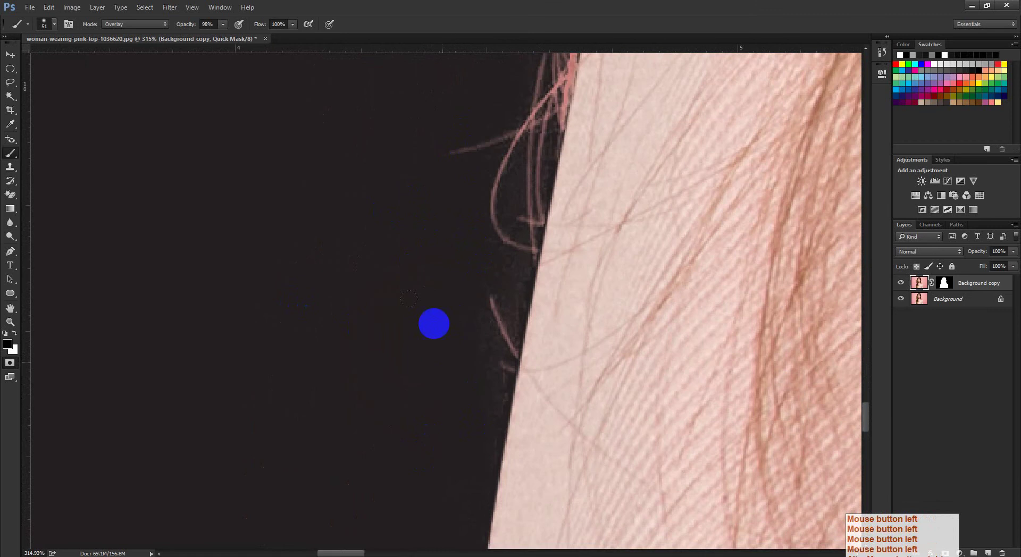
left_click_drag(490, 408, 467, 407)
Paint over the haze beside the loose hair on the image's left side with a 106-pixel brush, and undo the last stroke
left_click_drag(549, 323, 505, 330)
left_click_drag(470, 404, 460, 490)
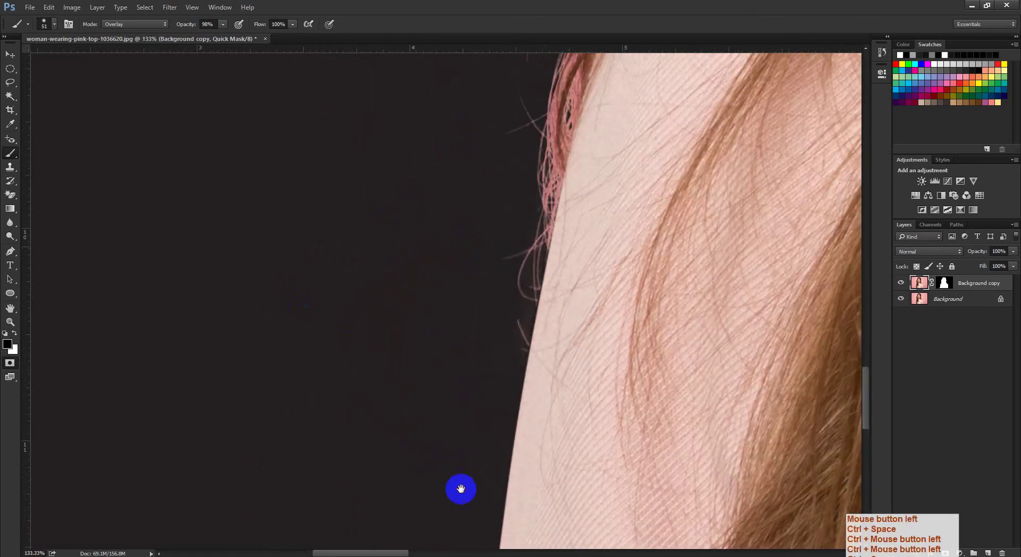
left_click_drag(494, 244, 439, 439)
left_click_drag(511, 212, 438, 425)
left_click_drag(505, 212, 436, 404)
right_click(356, 324, "alt")
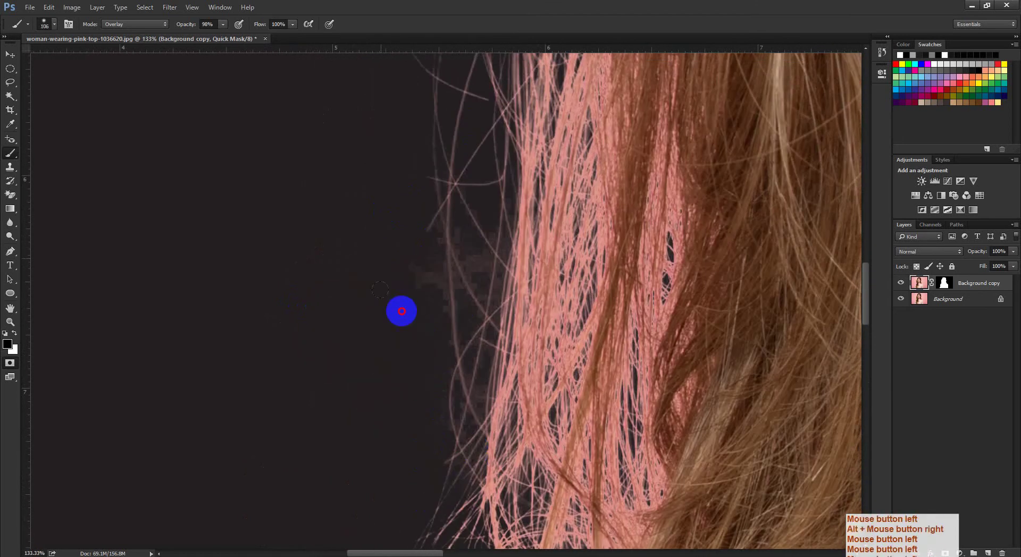
left_click_drag(433, 276, 438, 448)
key("ctrl+z")
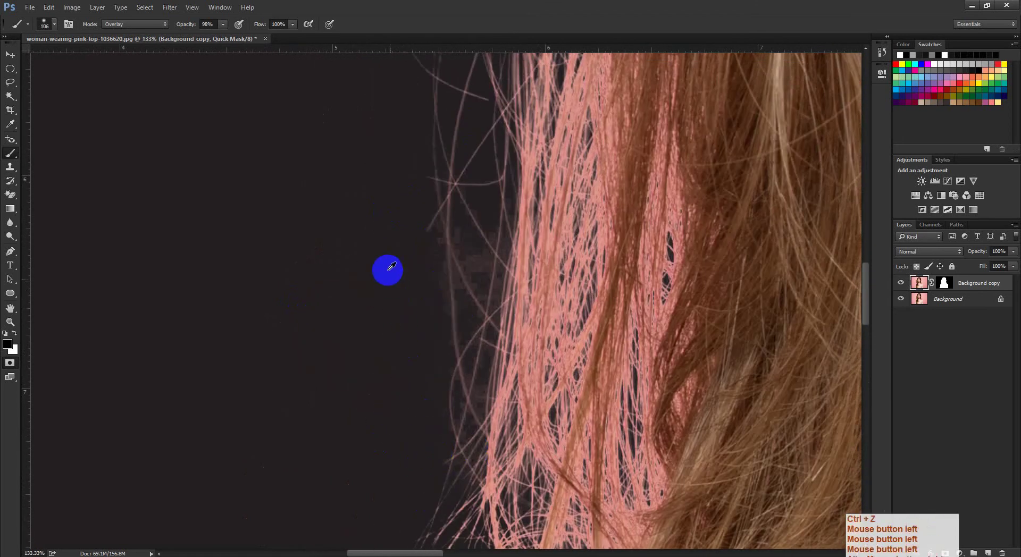
Exit Quick Mask mode and replace the Background copy layer's mask with one made from the cleaned selection
left_click_drag(498, 382, 464, 381)
left_click_drag(542, 138, 509, 357)
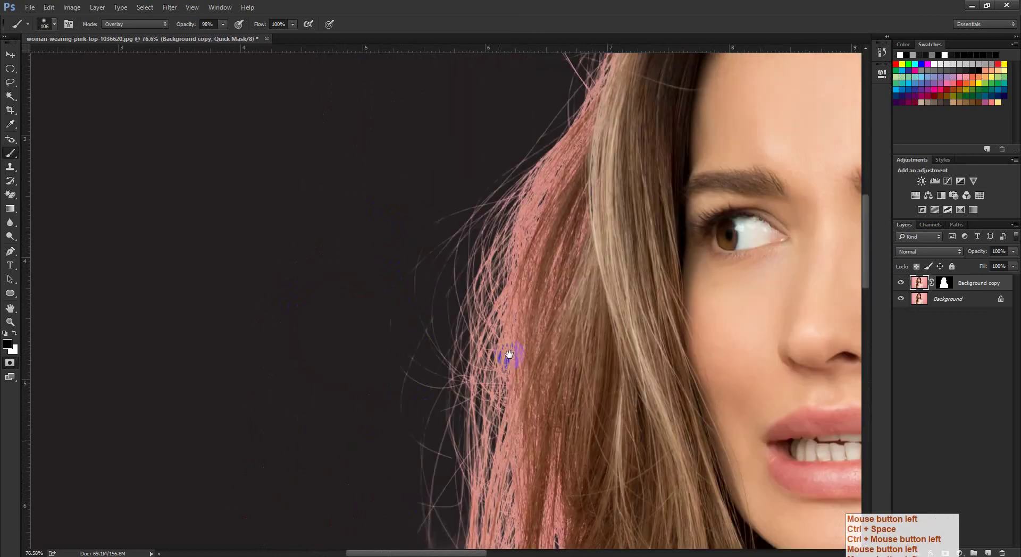
left_click_drag(536, 231, 452, 420)
left_click_drag(536, 338, 467, 383)
left_click_drag(448, 344, 404, 351)
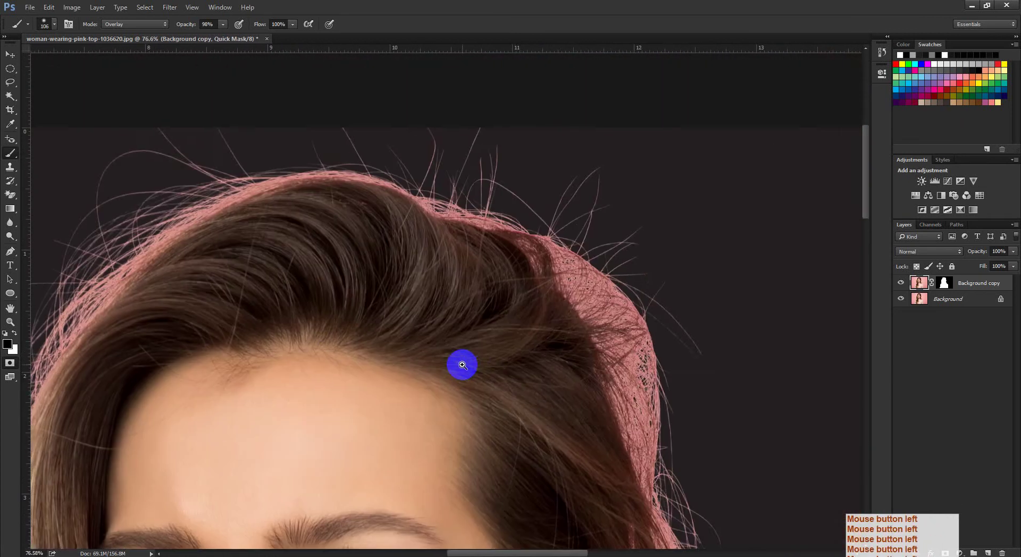
left_click_drag(462, 365, 402, 385)
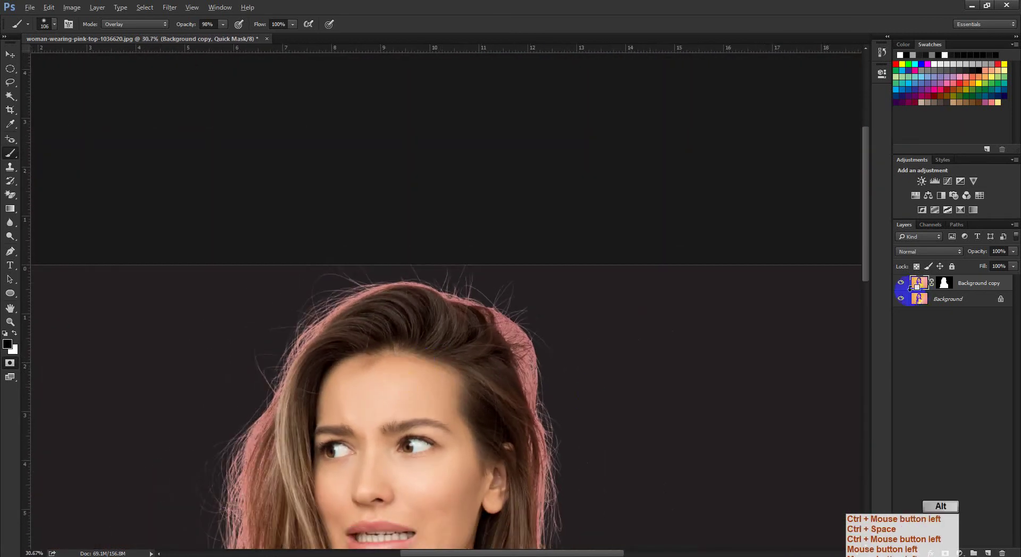
key("q")
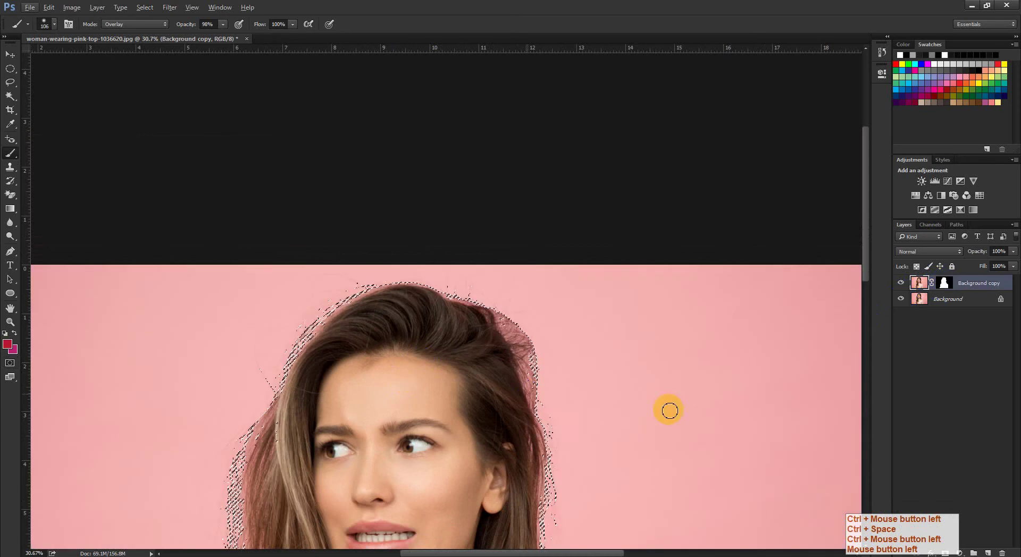
right_click(944, 283)
left_click(943, 304)
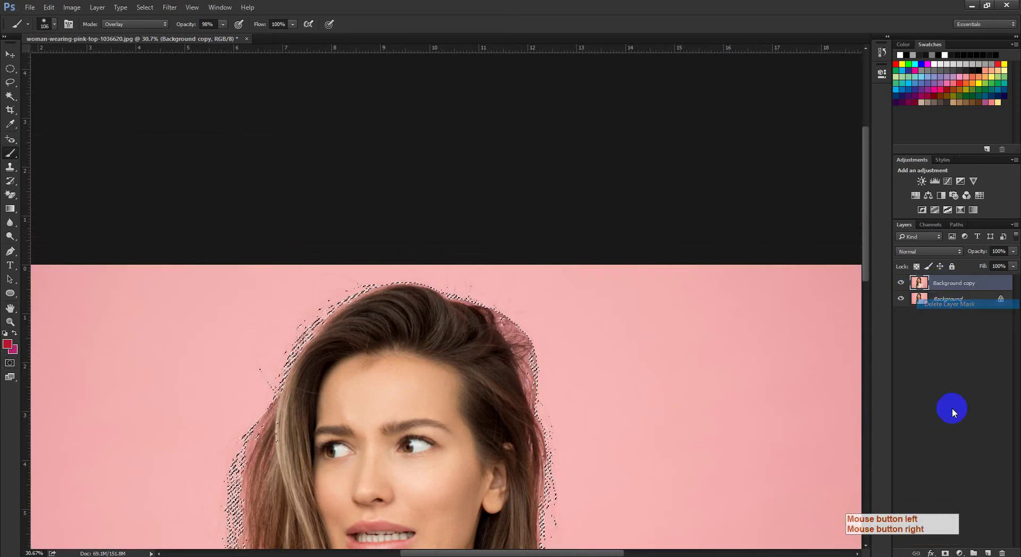
left_click(944, 552)
Add a Solid Color fill layer in white (ffffff) directly above the Background layer
left_click(960, 299)
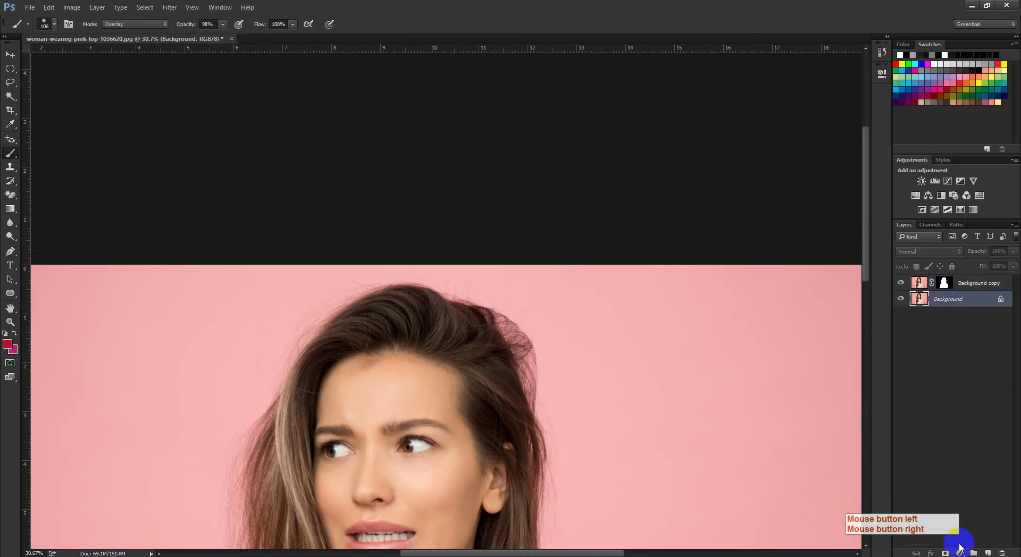
left_click(959, 553)
left_click(962, 361)
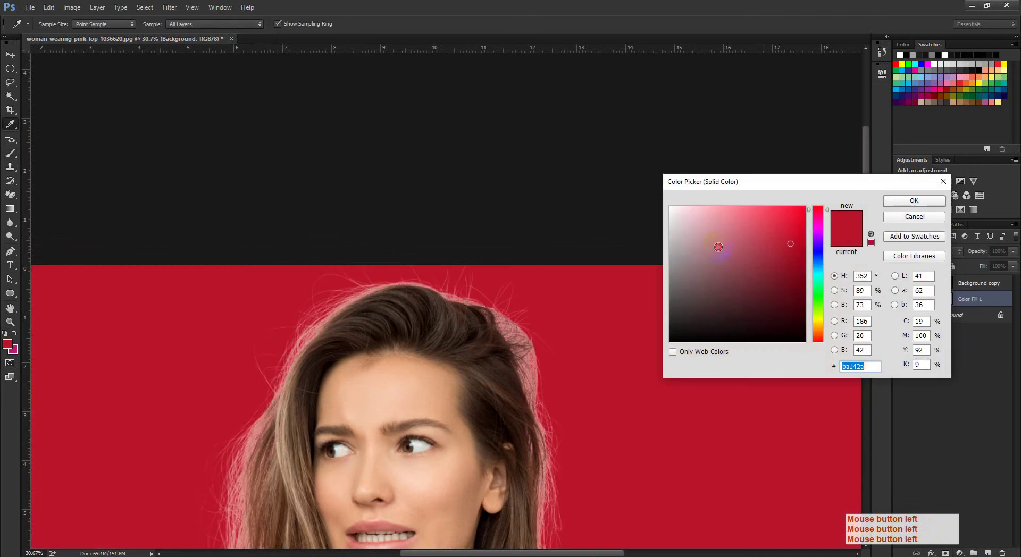
type("ffffff")
left_click(900, 202)
Examine the cutout against the white fill, checking the hair edges and loose strands for pink fringing
key("ctrl+space")
left_click_drag(617, 317, 567, 346)
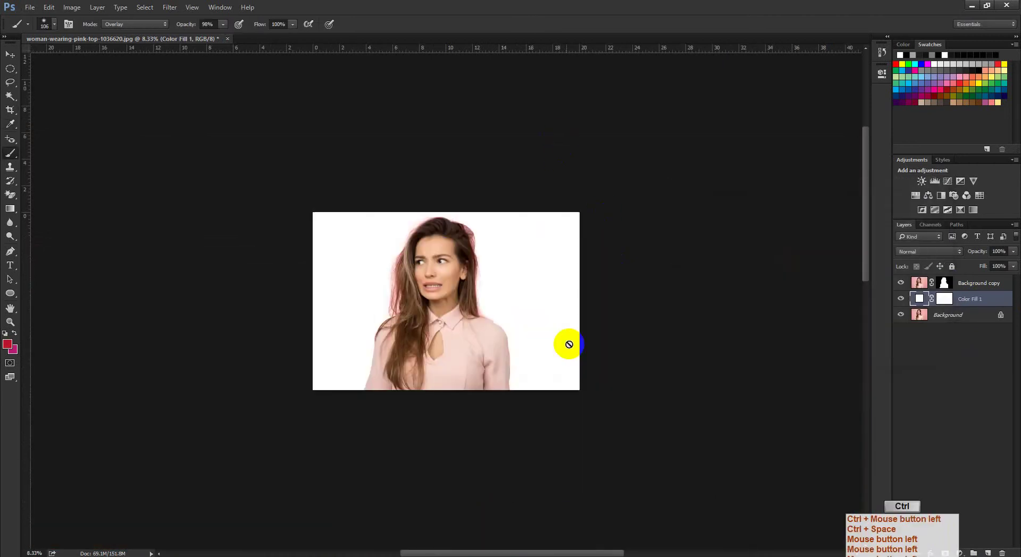
key("ctrl+space")
left_click_drag(409, 263, 507, 271)
left_click_drag(502, 180, 537, 178)
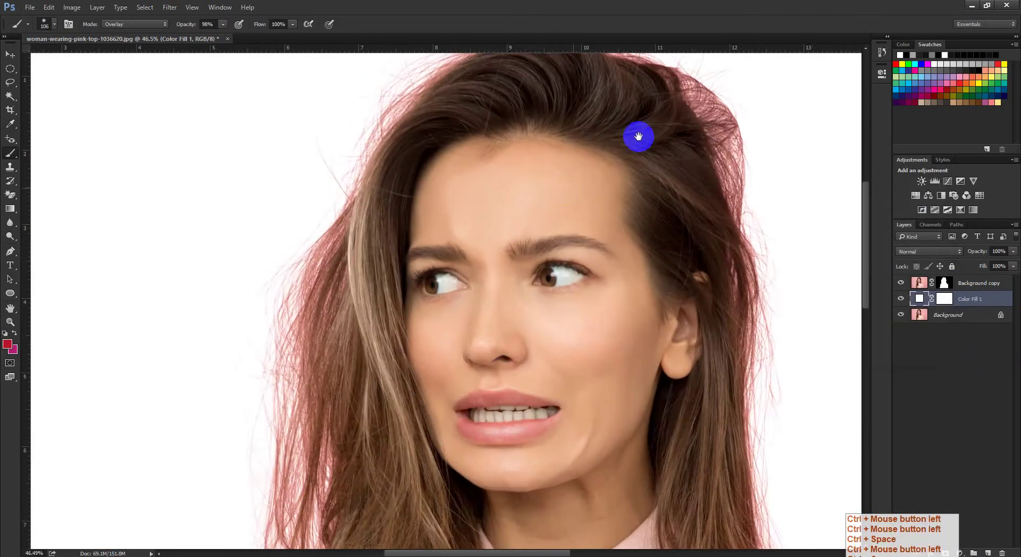
left_click_drag(638, 136, 510, 335)
left_click_drag(489, 271, 428, 340)
left_click(416, 304, "ctrl")
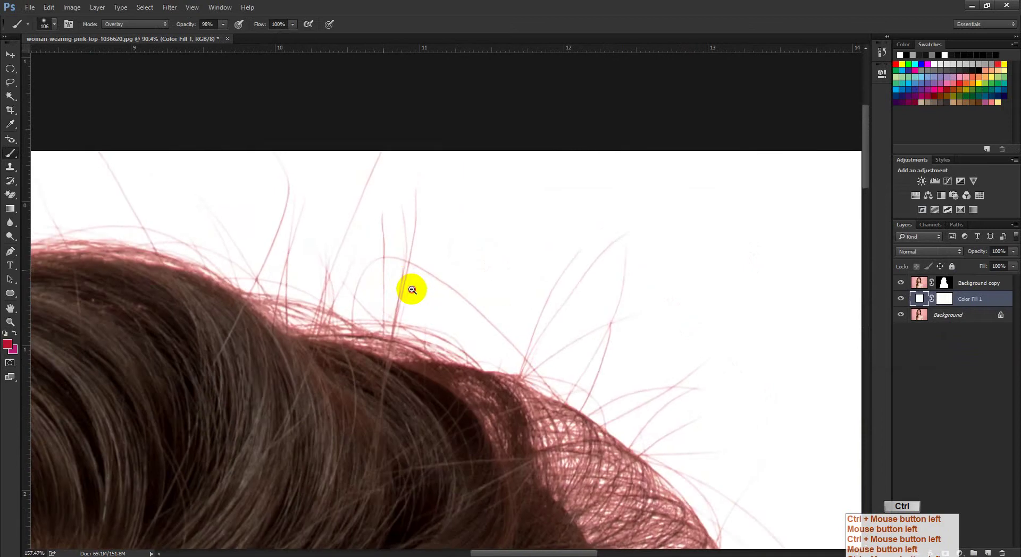
Compare the crown's loose hair against the white fill and the original pink background by toggling the Color Fill 1 layer's visibility
left_click(900, 299)
left_click(899, 298)
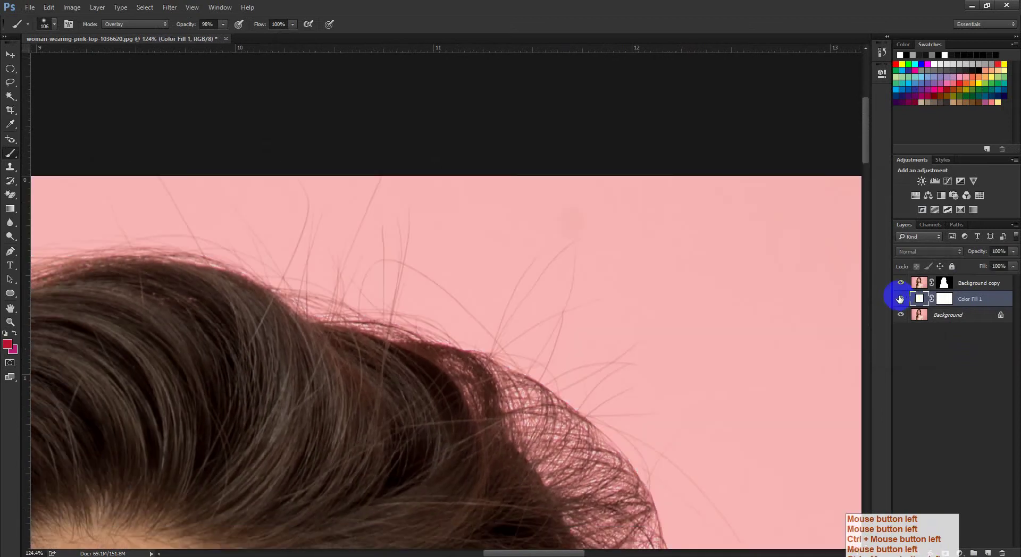
left_click(899, 299)
left_click(899, 299)
left_click(900, 298)
left_click(900, 299)
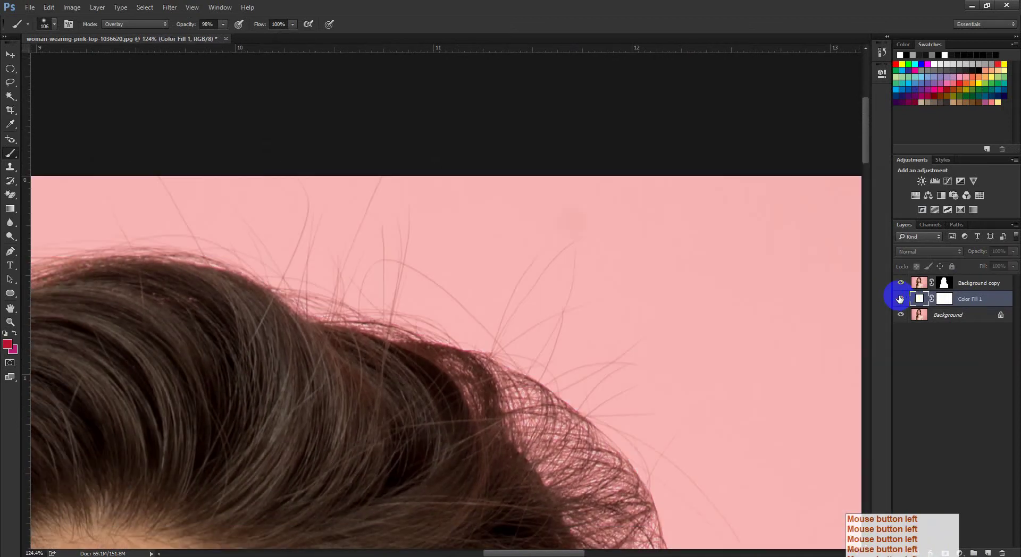
left_click(899, 298)
left_click(900, 298)
left_click(900, 299)
left_click(899, 299)
left_click(900, 299)
left_click(899, 298)
left_click(900, 299)
left_click(899, 299)
left_click(899, 298)
left_click(899, 299)
left_click(899, 299)
left_click(899, 299)
left_click(899, 299)
left_click(900, 299)
left_click(900, 299)
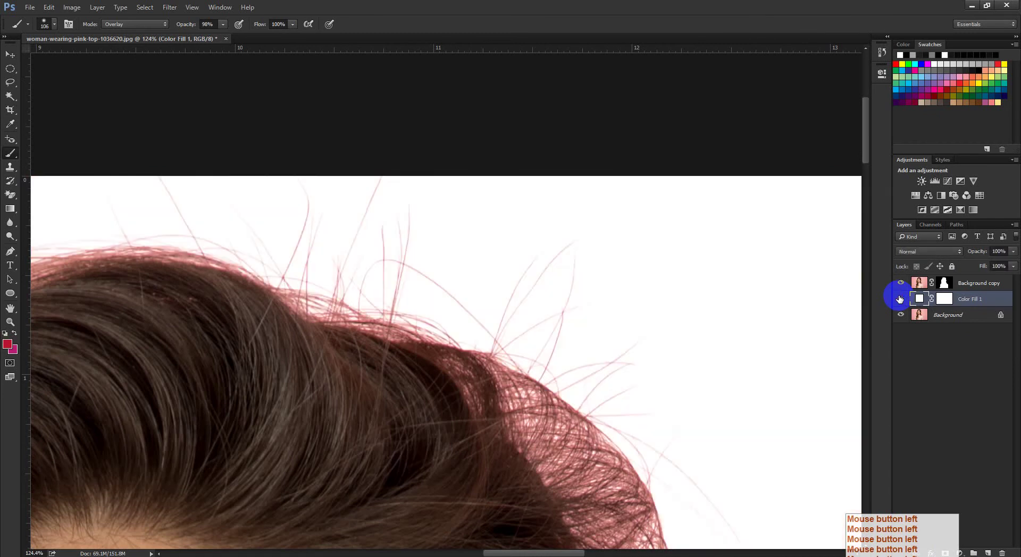
left_click(900, 298)
left_click(899, 298)
left_click(899, 299)
left_click(899, 299)
Examine the fringing along the rest of the hair with the white fill shown and hidden, and review the whole cutout
left_click_drag(609, 374, 583, 234)
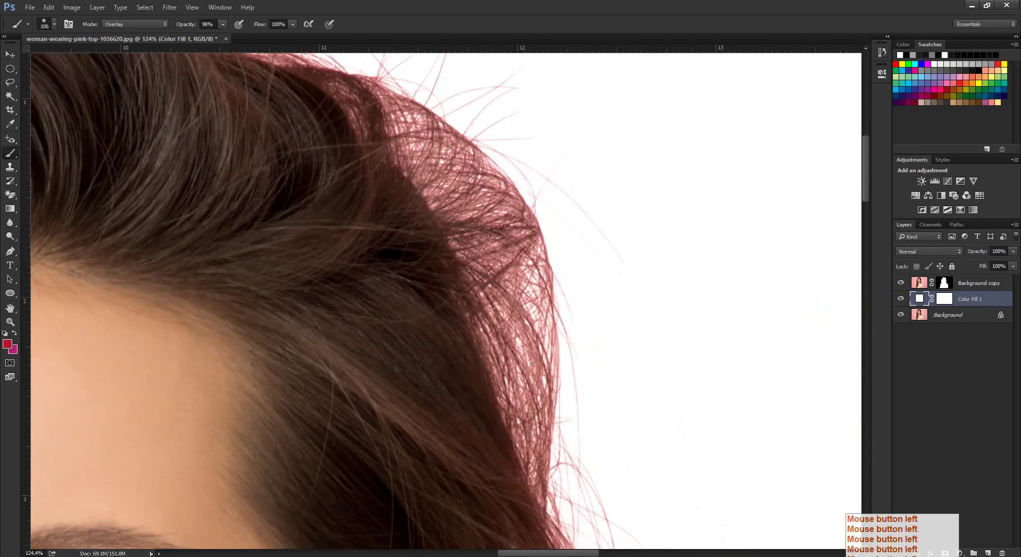
left_click_drag(520, 169, 451, 365)
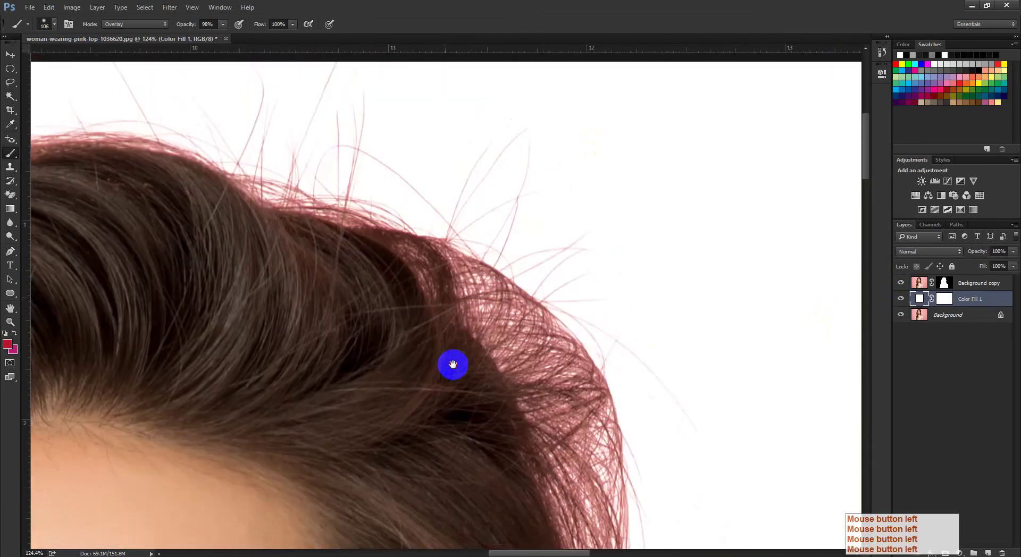
left_click(901, 299)
left_click(900, 299)
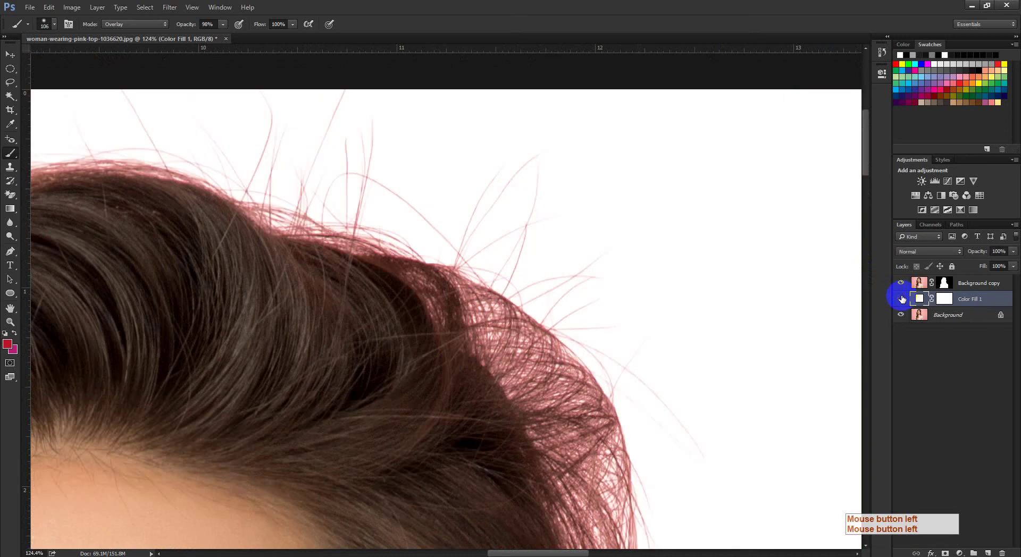
left_click(900, 298)
left_click(900, 299)
left_click(901, 299)
left_click(900, 298)
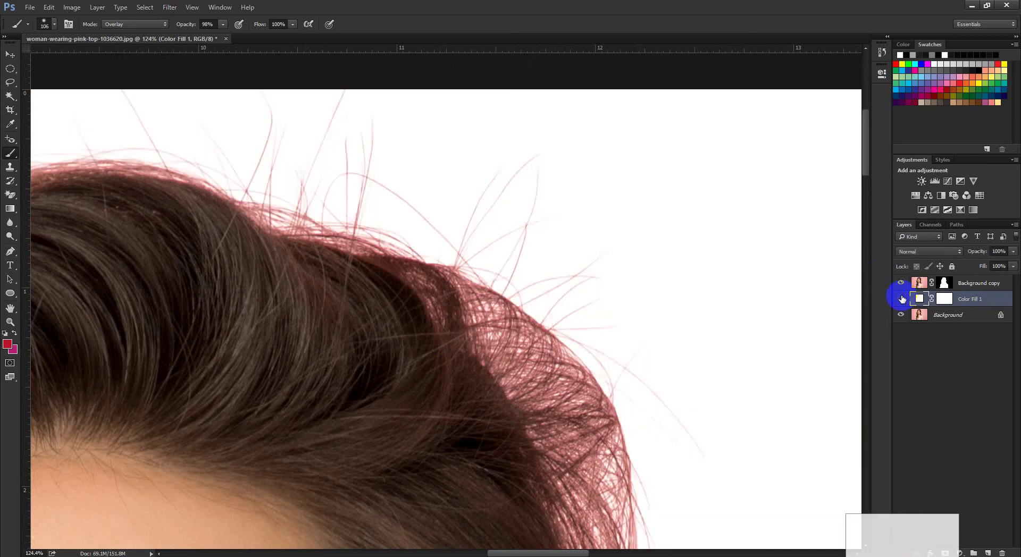
left_click(901, 298)
left_click(900, 299)
left_click_drag(549, 334, 472, 321)
left_click_drag(551, 369, 506, 369)
left_click_drag(465, 265, 472, 119)
mouse_move(384, 347)
left_mouse_down()
mouse_move(403, 350)
mouse_move(368, 354)
left_mouse_up()
left_click_drag(434, 355, 471, 360)
left_click_drag(471, 360, 415, 356)
Switch to the Google Meet call to check the meeting, and return to the image in Photoshop
left_click(178, 552)
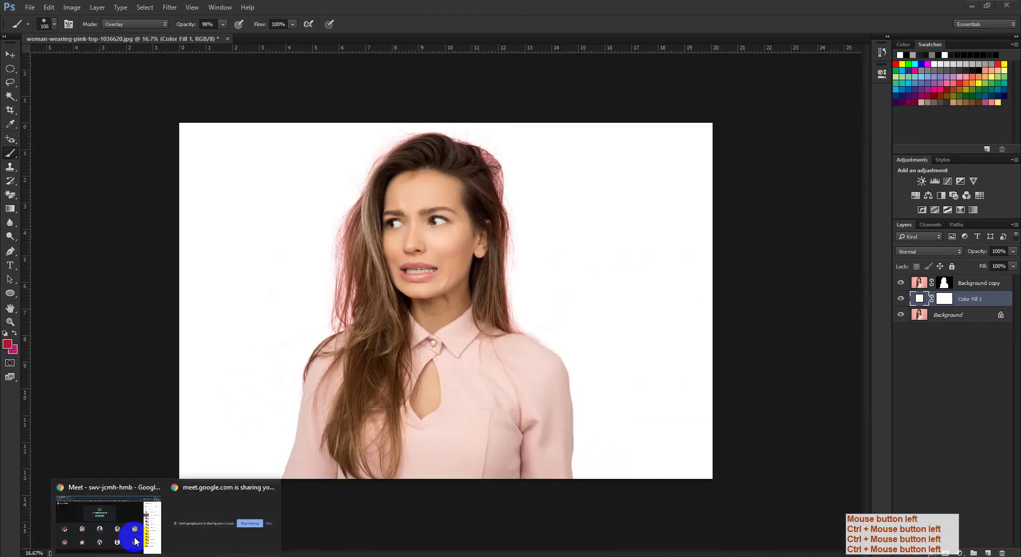
left_click(159, 542)
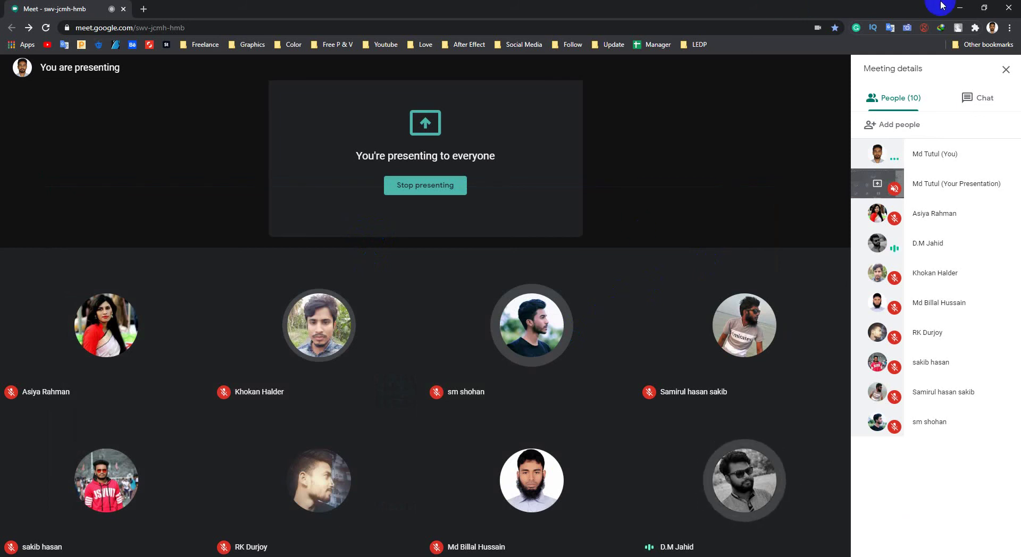
left_click(960, 7)
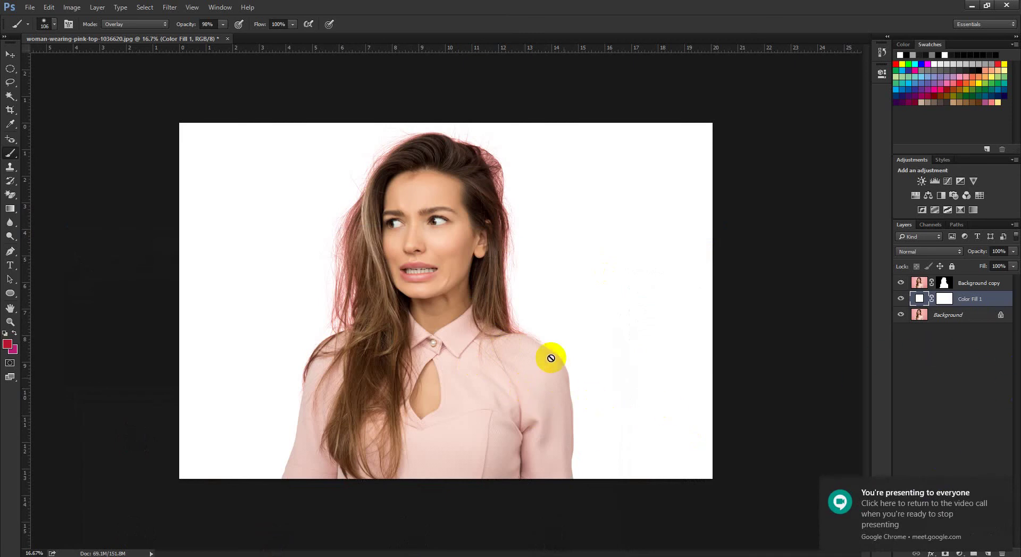
Delete the Background copy and Color Fill 1 layers together, leaving only the Background layer
left_click_drag(422, 193, 434, 213)
left_click(977, 283, "shift")
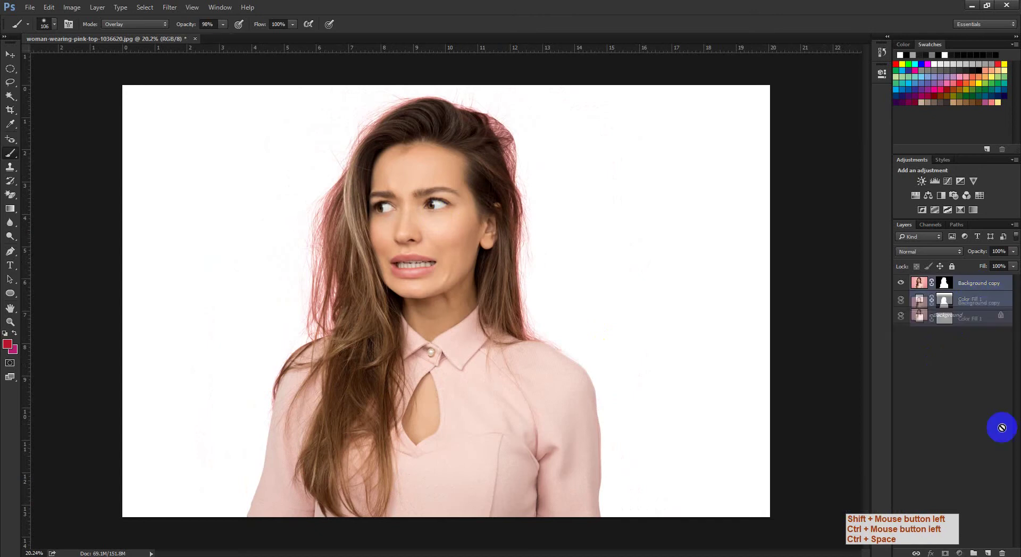
left_click(1002, 552)
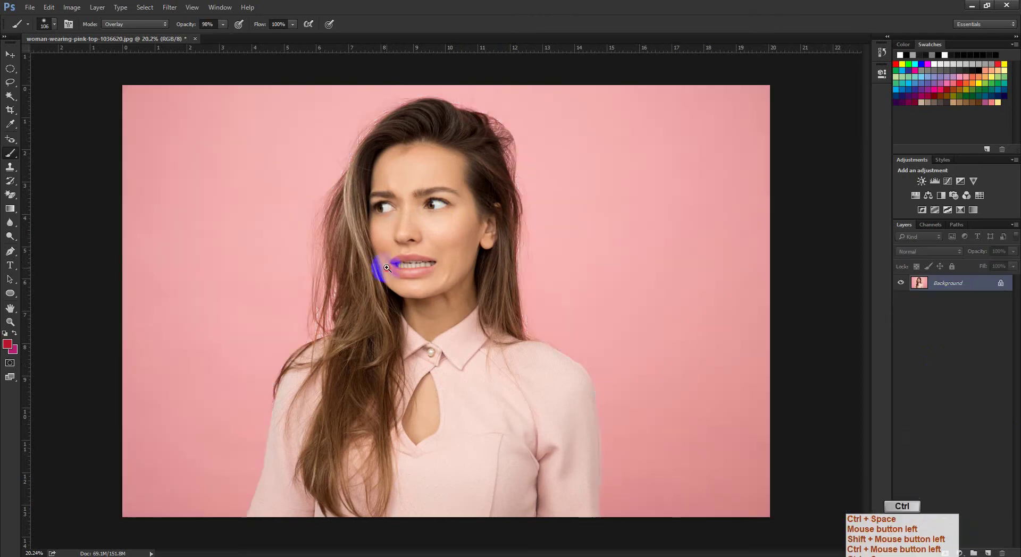
Duplicate the Background layer
left_click_drag(388, 270, 406, 288)
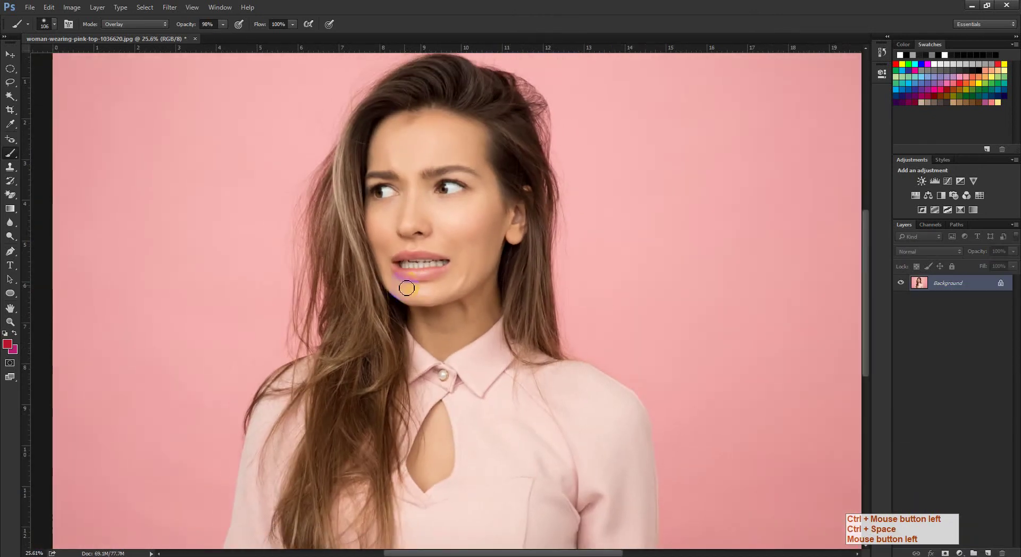
left_click(953, 285)
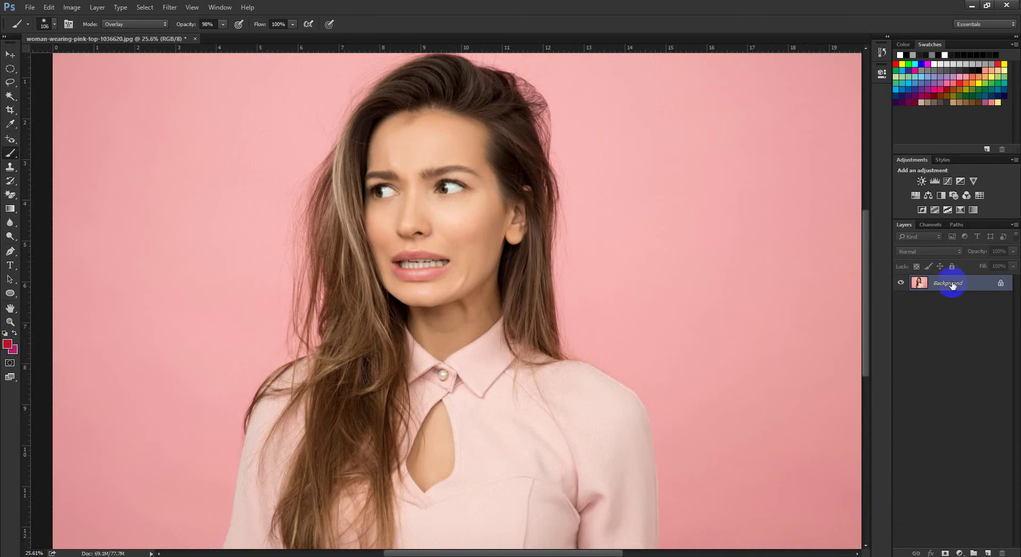
left_click_drag(971, 284, 987, 553)
Delete the old Blue copy channel and return to the layers
left_click(956, 225)
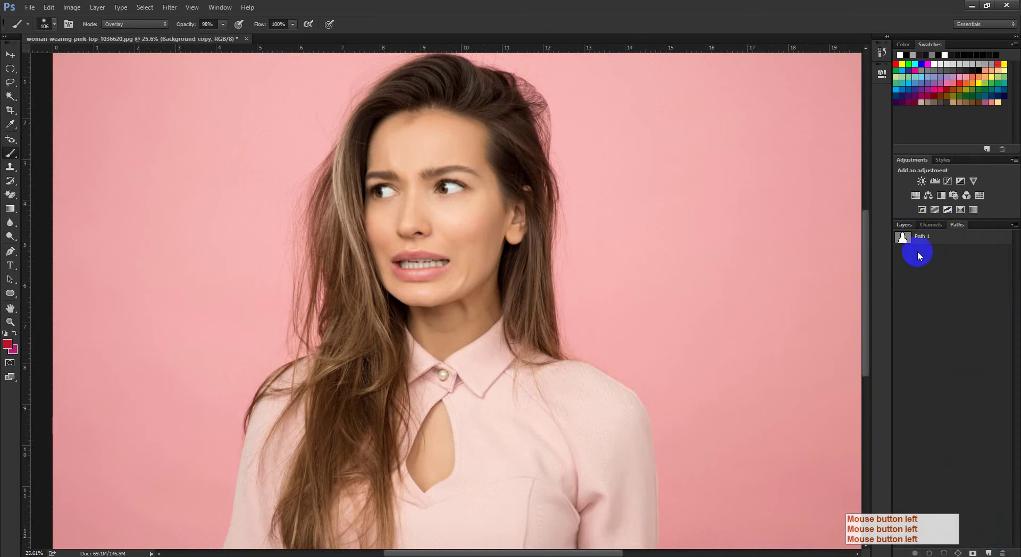
left_click(904, 224)
left_click(930, 225)
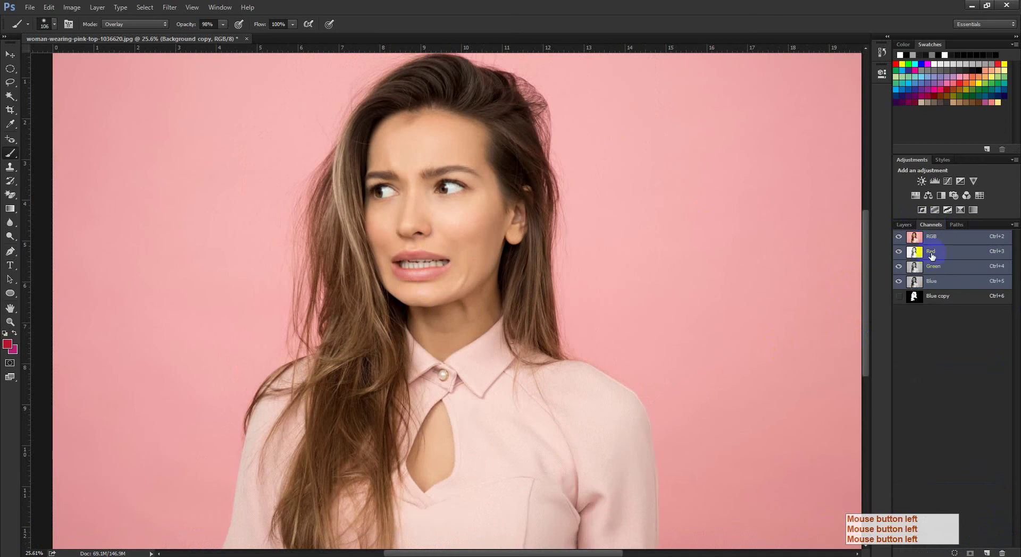
left_click(949, 301)
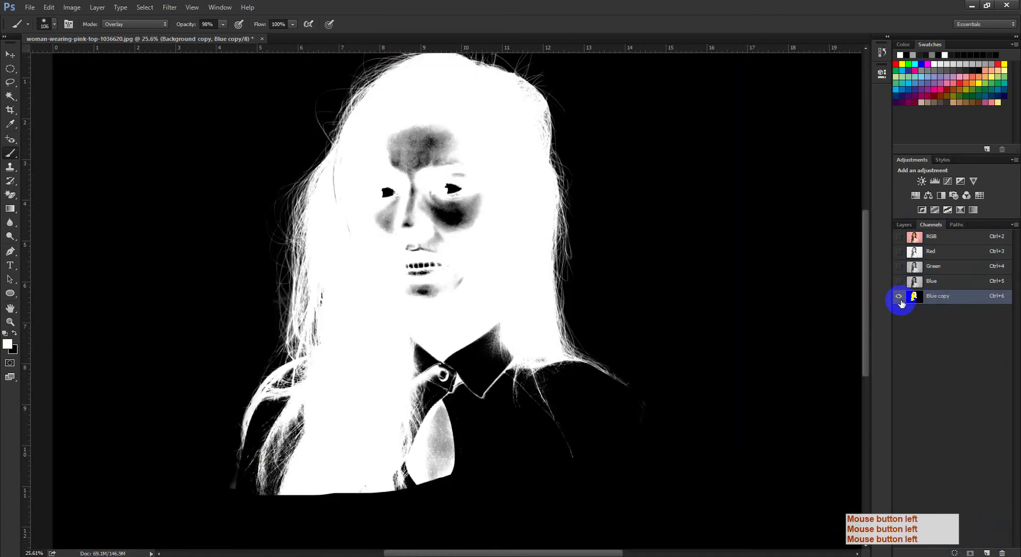
left_click_drag(996, 302, 1002, 553)
left_click(905, 225)
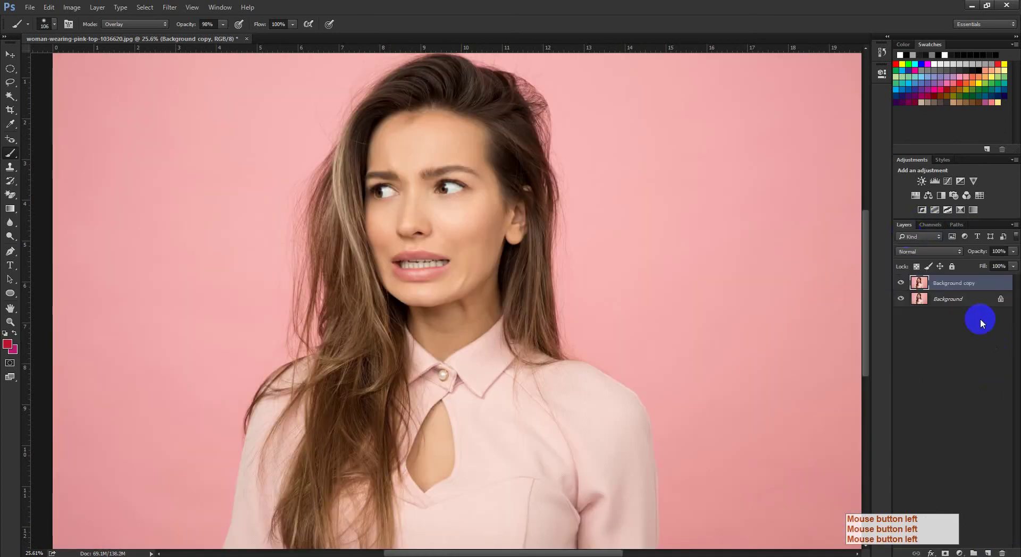
Duplicate the Blue channel as the base for a new hair mask
left_click(934, 226)
left_click(905, 225)
left_click(933, 225)
left_click(906, 225)
left_click(925, 225)
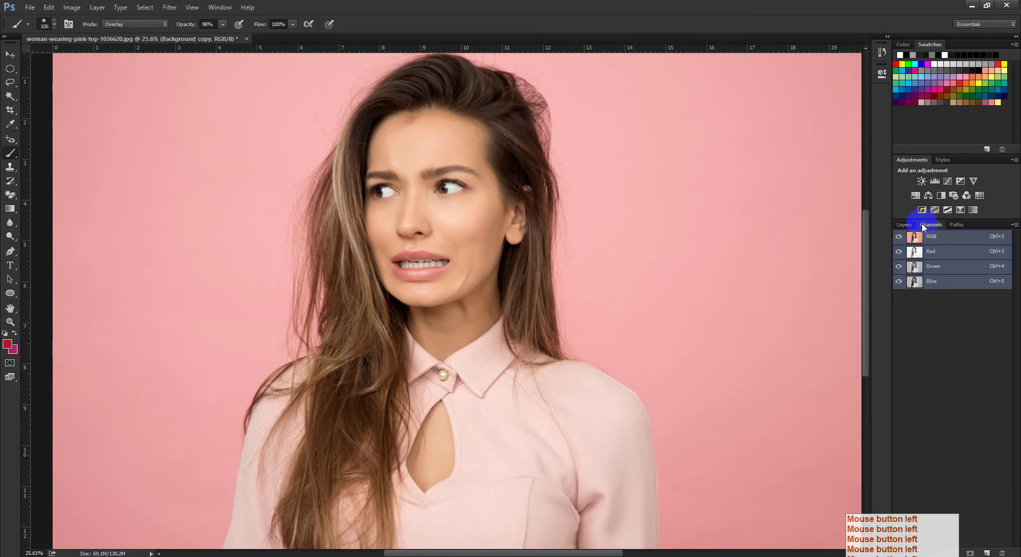
left_click(947, 282)
left_click_drag(966, 285, 986, 551)
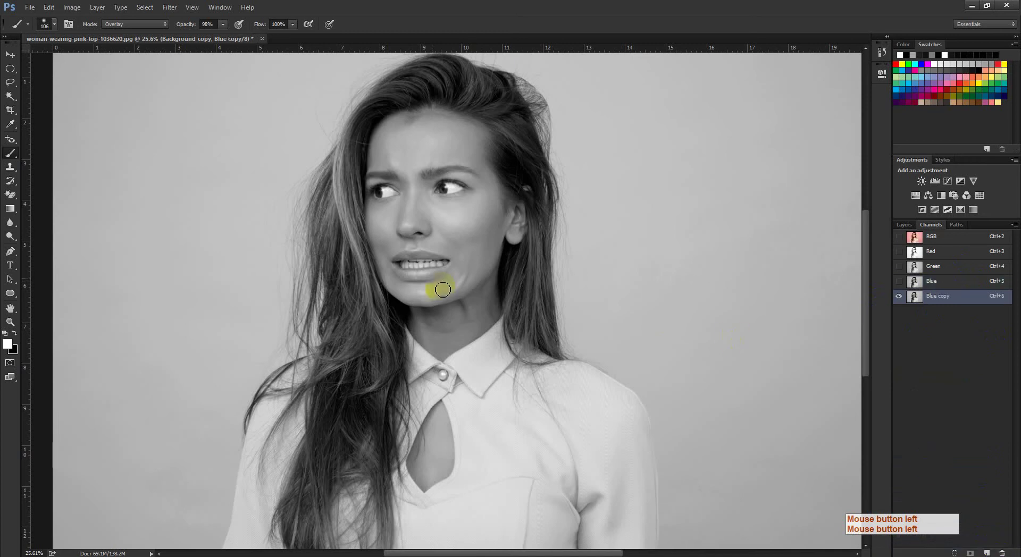
Apply Levels to the Blue copy channel with a black input level of 126 and a white input level of 197
key("ctrl+space")
left_click_drag(565, 273, 542, 289)
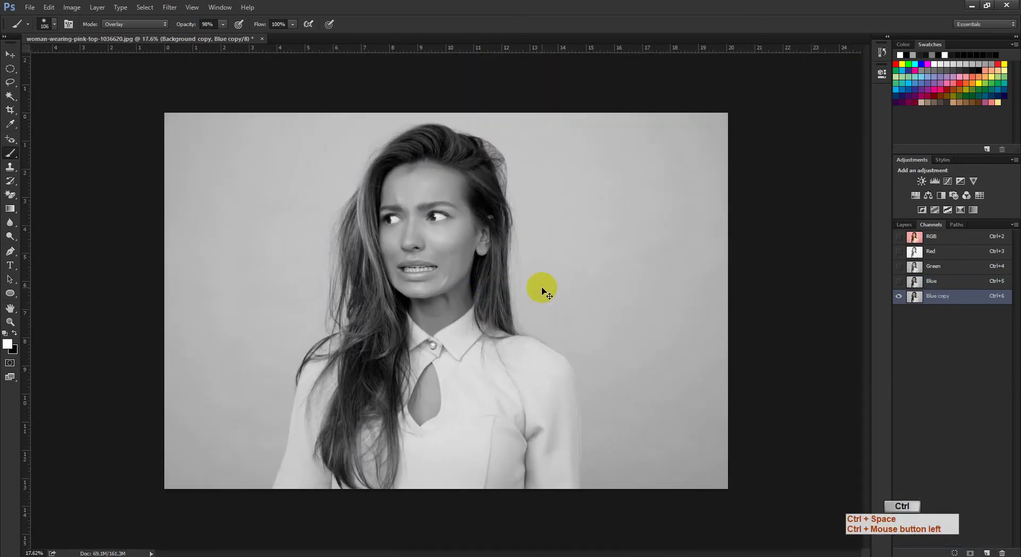
key("ctrl+l")
key("ctrl+space")
mouse_move(431, 248)
left_mouse_down()
mouse_move(442, 251)
mouse_move(433, 250)
left_mouse_up()
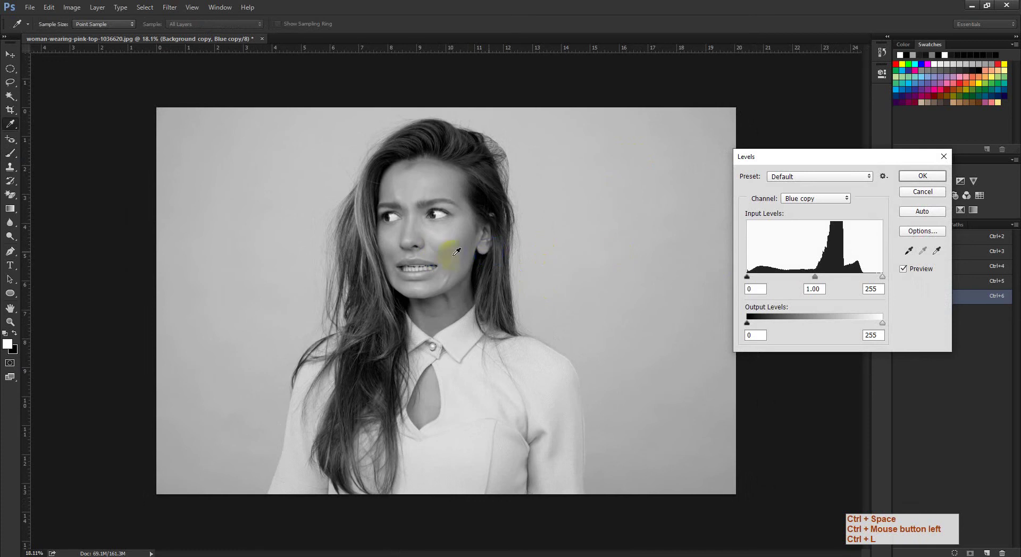
key("ctrl+space")
left_click_drag(355, 240, 405, 270)
key("ctrl+space")
left_click_drag(305, 271, 253, 287)
key("ctrl+space")
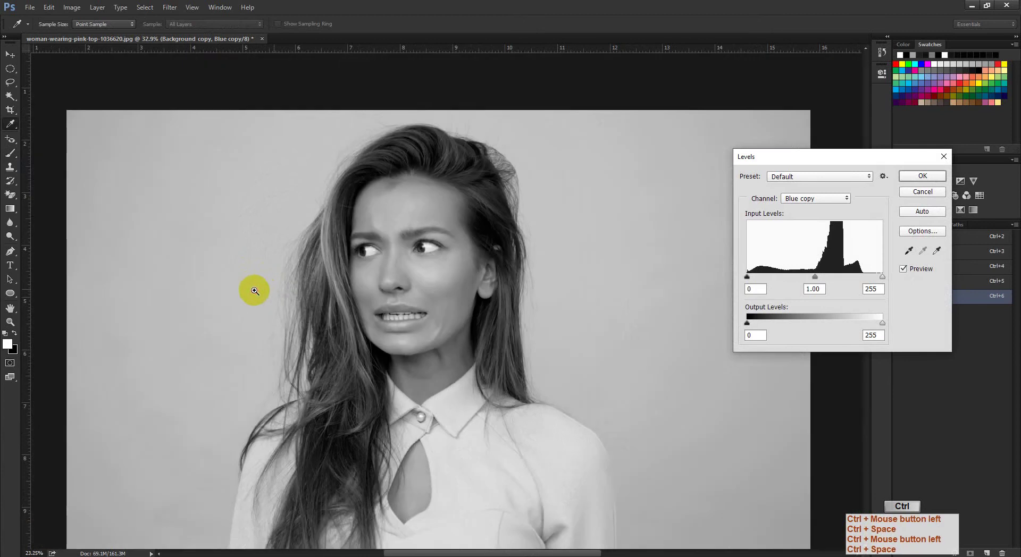
left_click_drag(747, 277, 800, 277)
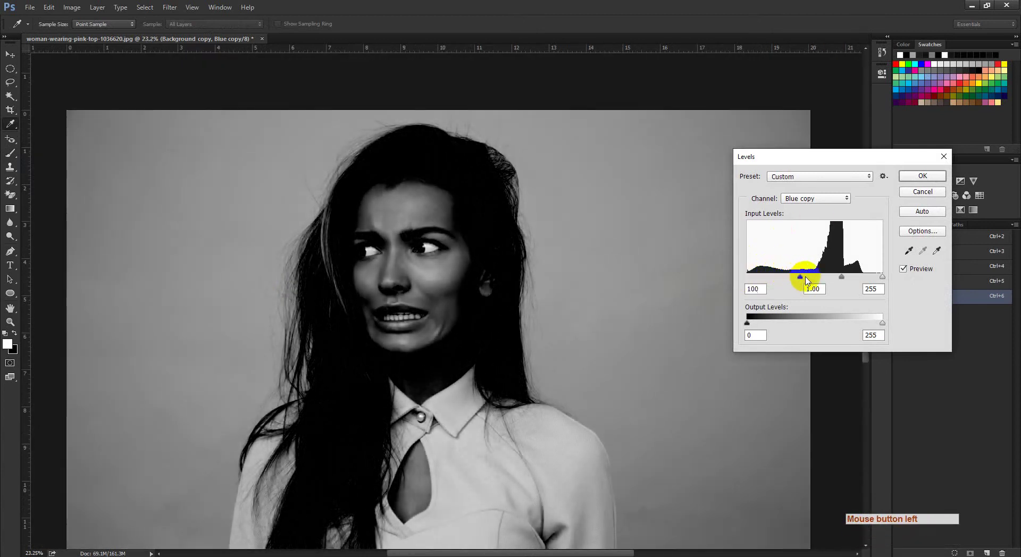
left_click(878, 277)
left_click_drag(878, 277, 806, 279)
left_click_drag(869, 281, 815, 281)
left_click(813, 278)
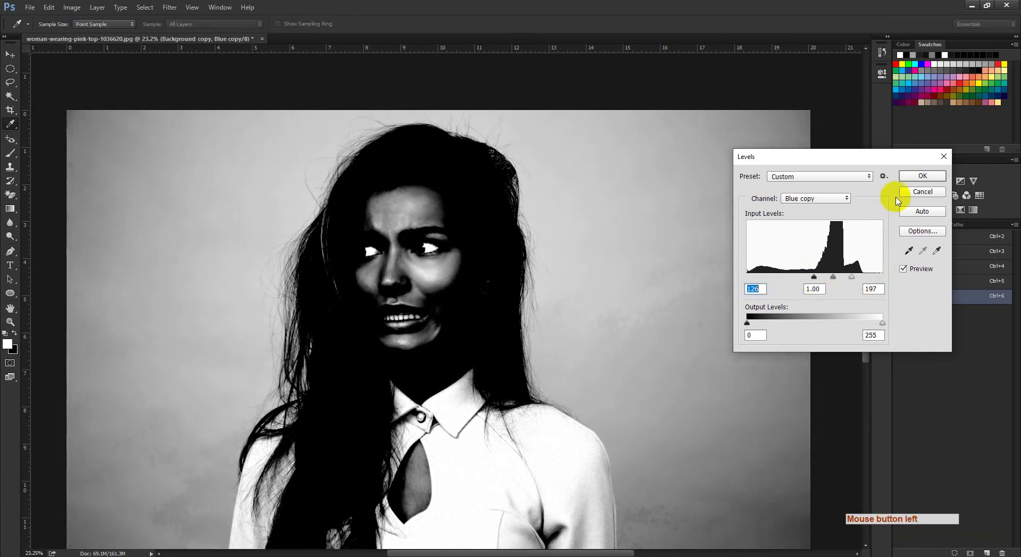
left_click(913, 176)
Invert the Blue copy channel's tones so the hair turns white
key("ctrl+space")
left_click_drag(559, 273, 505, 282)
key("ctrl+i")
Draw a loose Lasso selection around the head, hair and shoulders, closing it across the chest
key("l")
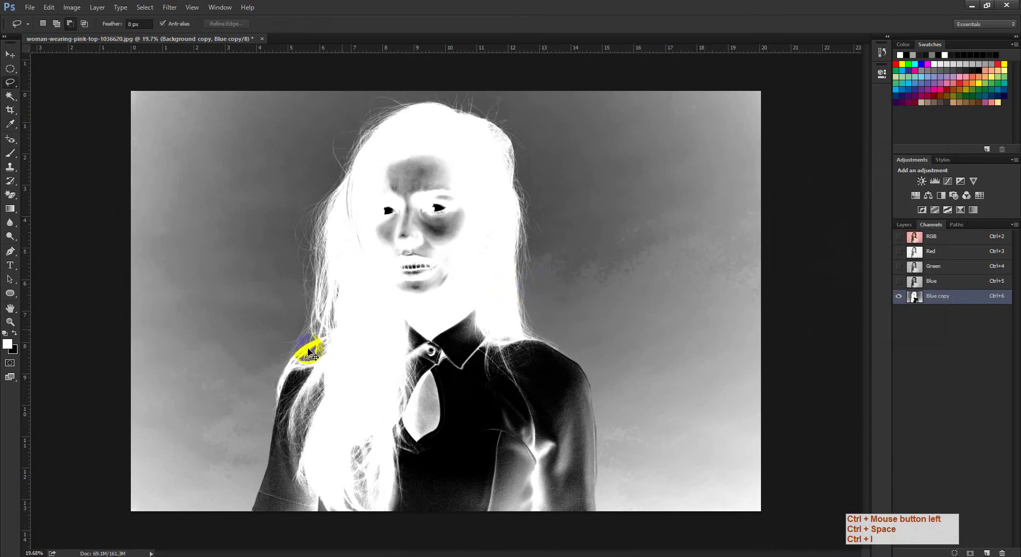
mouse_move(303, 347)
left_mouse_down()
mouse_move(251, 388)
mouse_move(257, 410)
mouse_move(248, 418)
left_mouse_up()
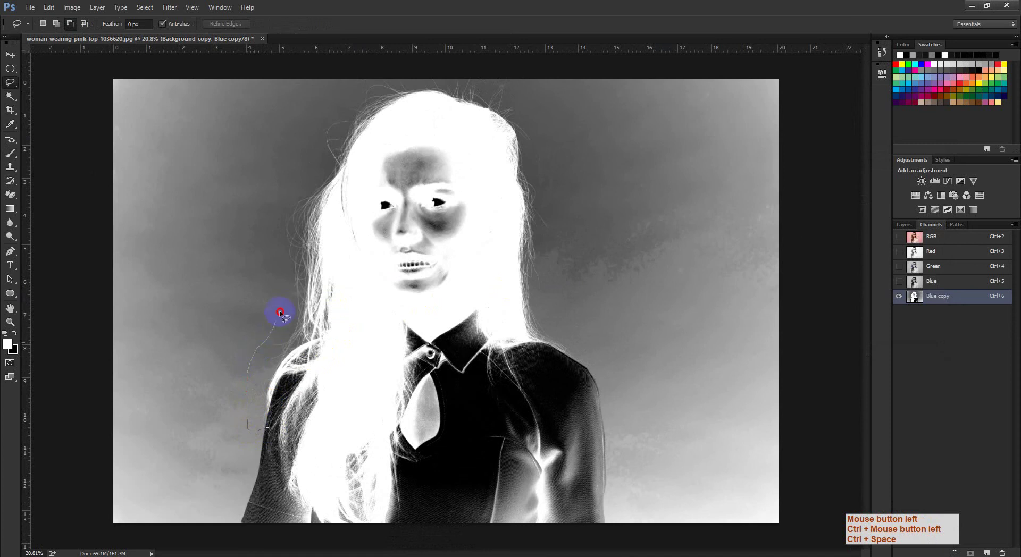
left_click_drag(280, 313, 286, 277)
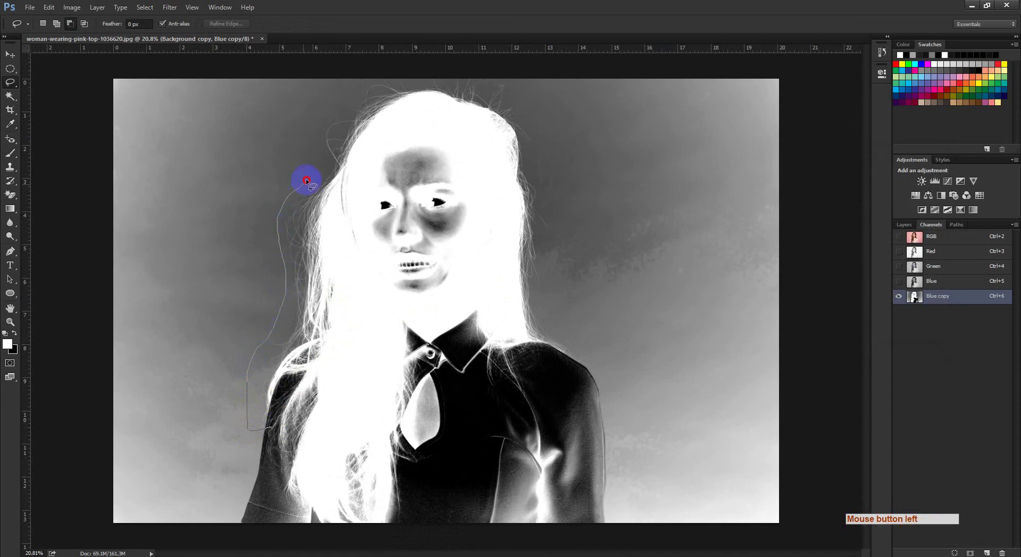
left_click_drag(306, 181, 311, 175)
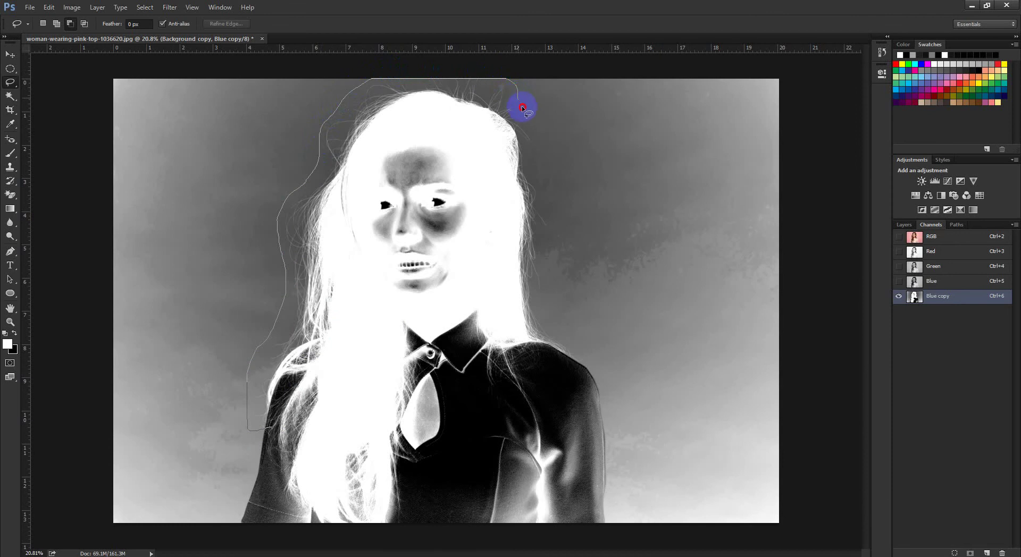
mouse_move(537, 146)
left_mouse_down()
mouse_move(531, 171)
mouse_move(544, 194)
left_mouse_up()
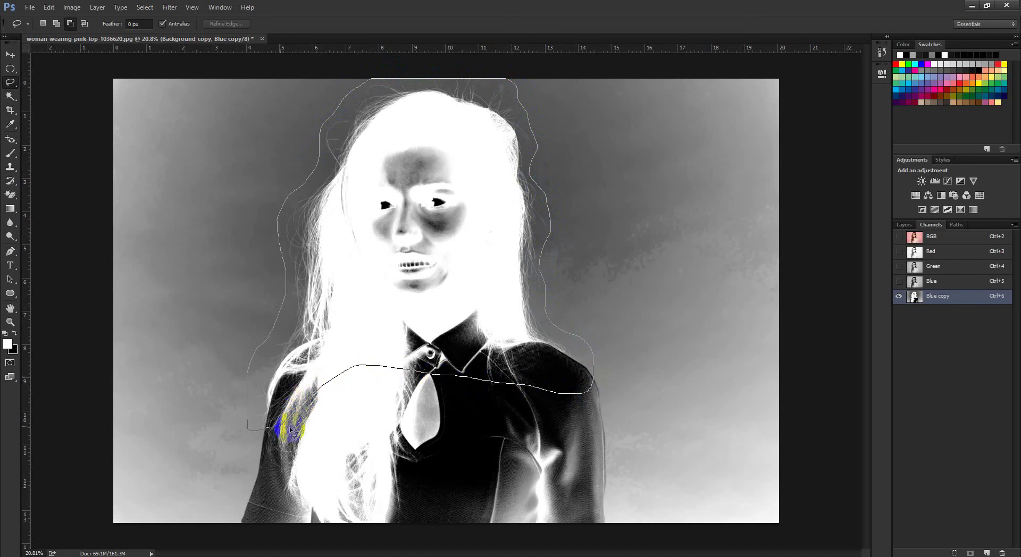
left_click_drag(292, 429, 292, 430)
Invert the selection, clear everything outside the hair outline to black, and deselect
key("ctrl+space")
left_click_drag(446, 372, 410, 376)
key("ctrl+shift+i")
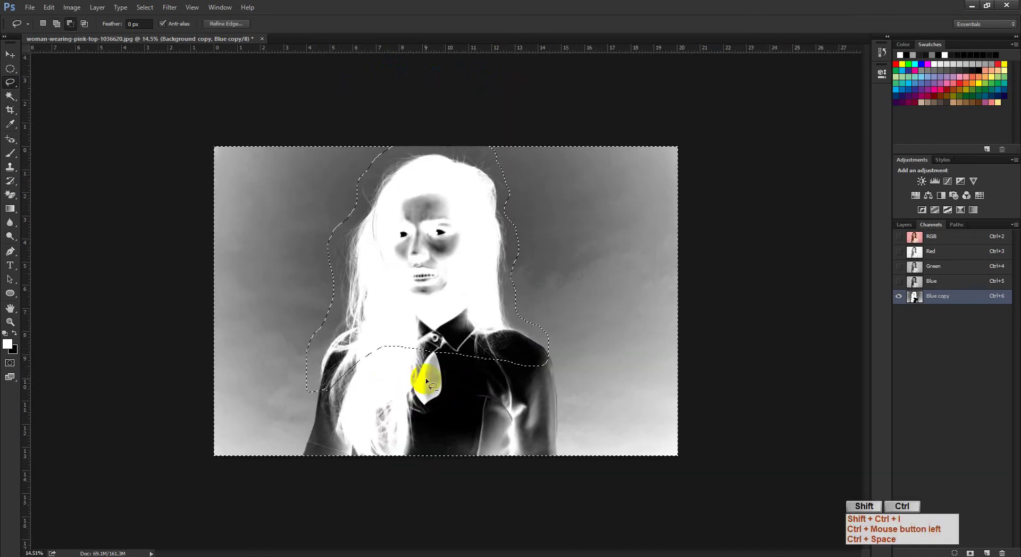
key("Delete")
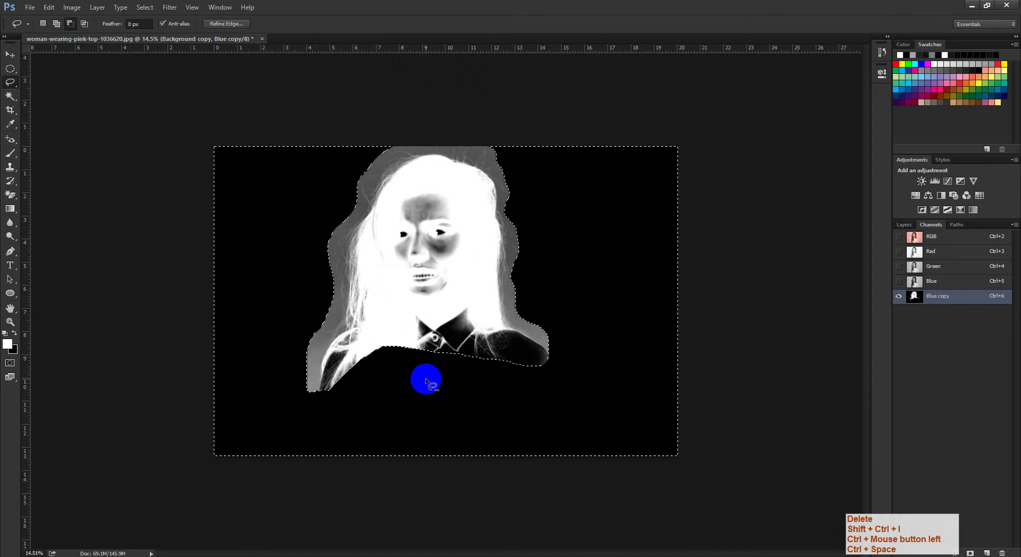
key("ctrl+d")
Try Levels on the Blue copy channel with a black input level of 36 and examine the hair edges
key("ctrl+space")
left_click(370, 319, "ctrl")
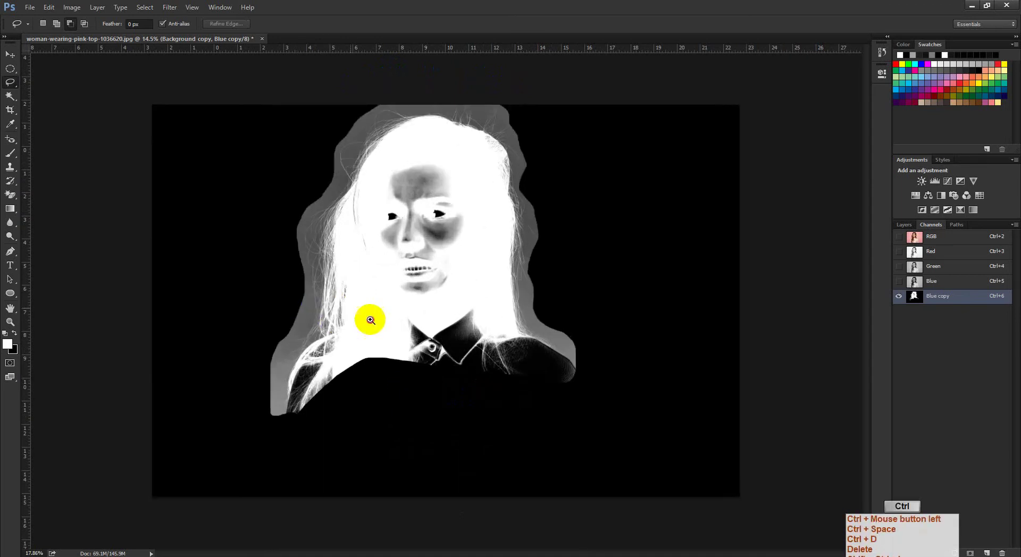
left_click_drag(371, 320, 368, 326)
key("ctrl+l")
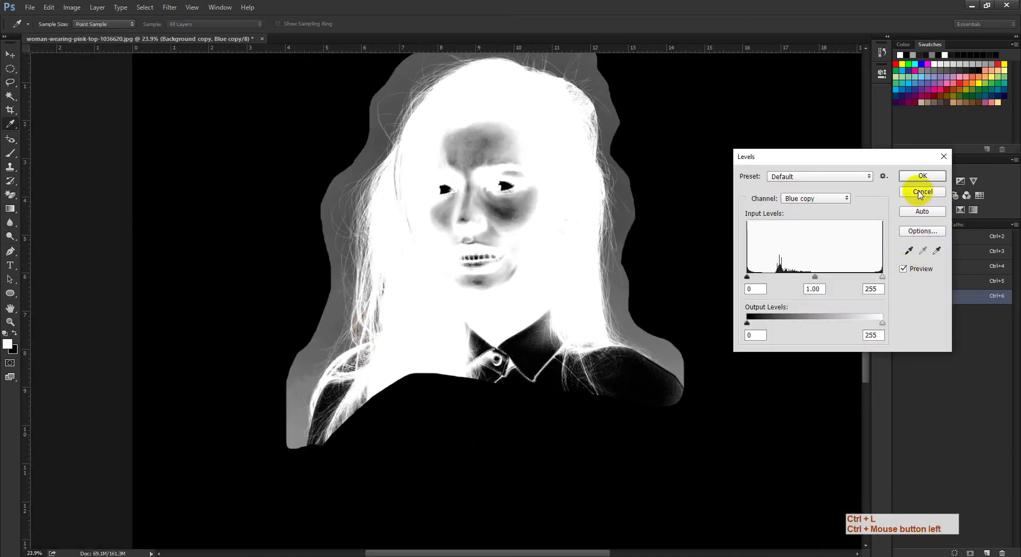
left_click_drag(747, 277, 765, 277)
left_click(340, 224, "ctrl")
left_click_drag(379, 251, 387, 255)
left_click_drag(563, 106, 372, 346)
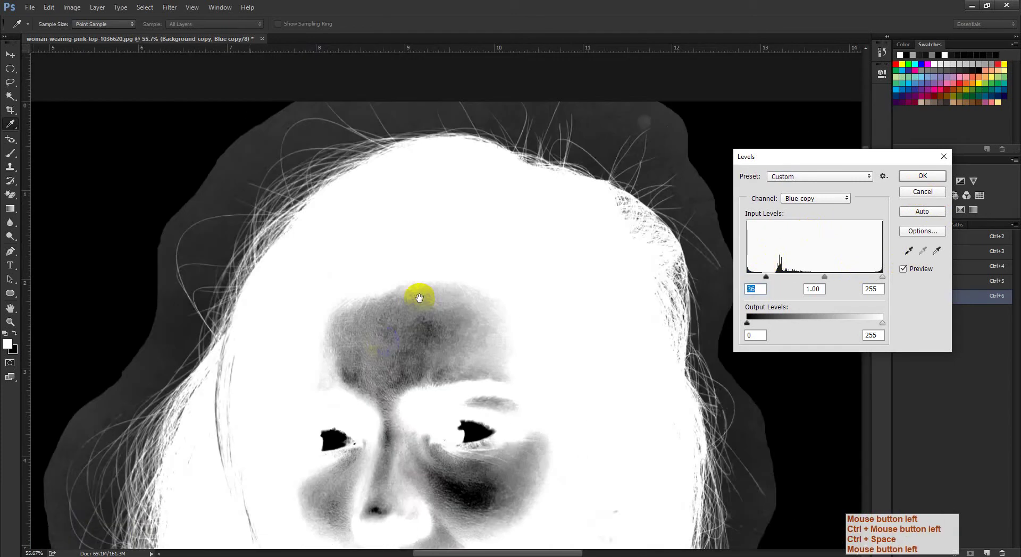
left_click_drag(419, 296, 348, 392)
left_click_drag(499, 328, 458, 265)
left_click_drag(542, 161, 537, 200)
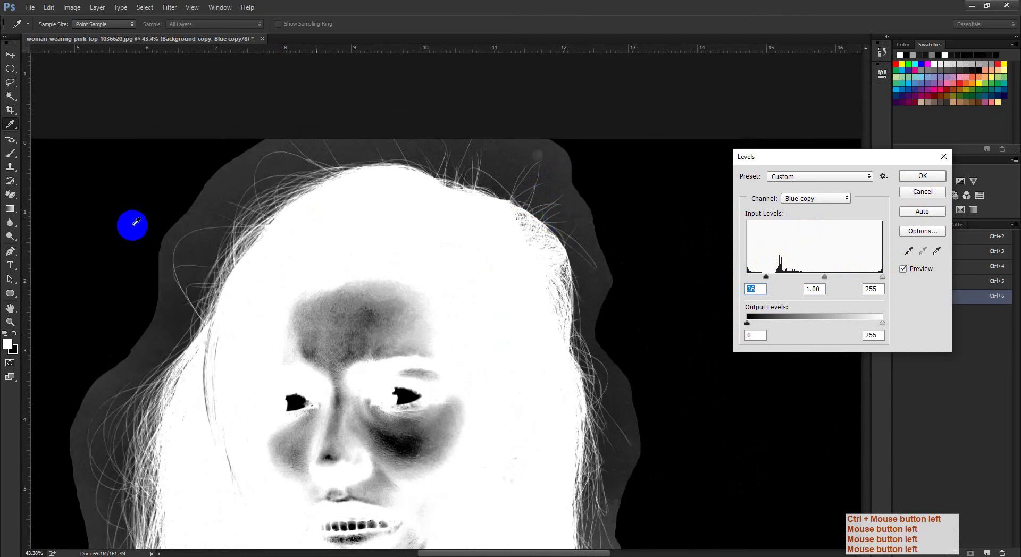
left_click_drag(386, 275, 437, 227)
left_click_drag(393, 295, 414, 252)
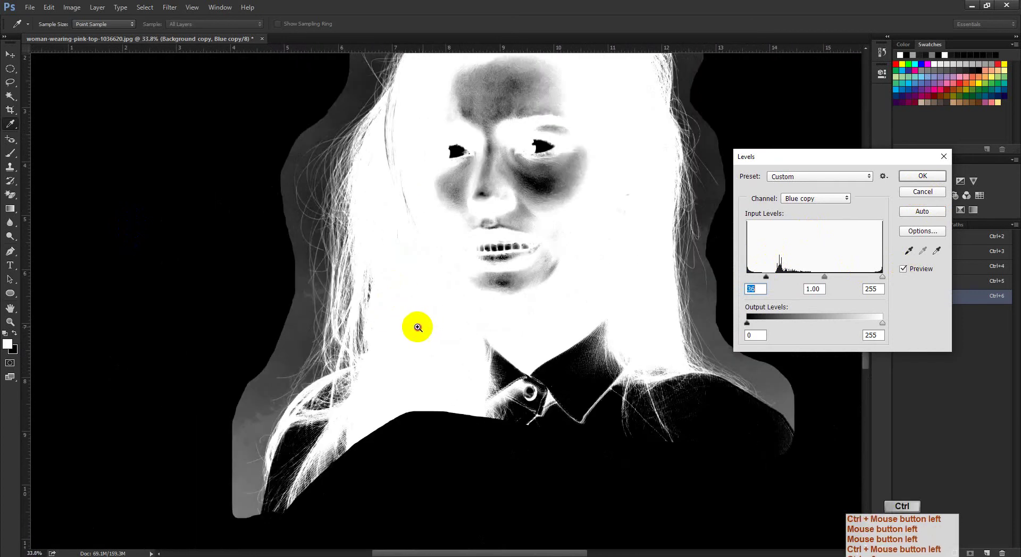
left_click_drag(418, 328, 402, 430)
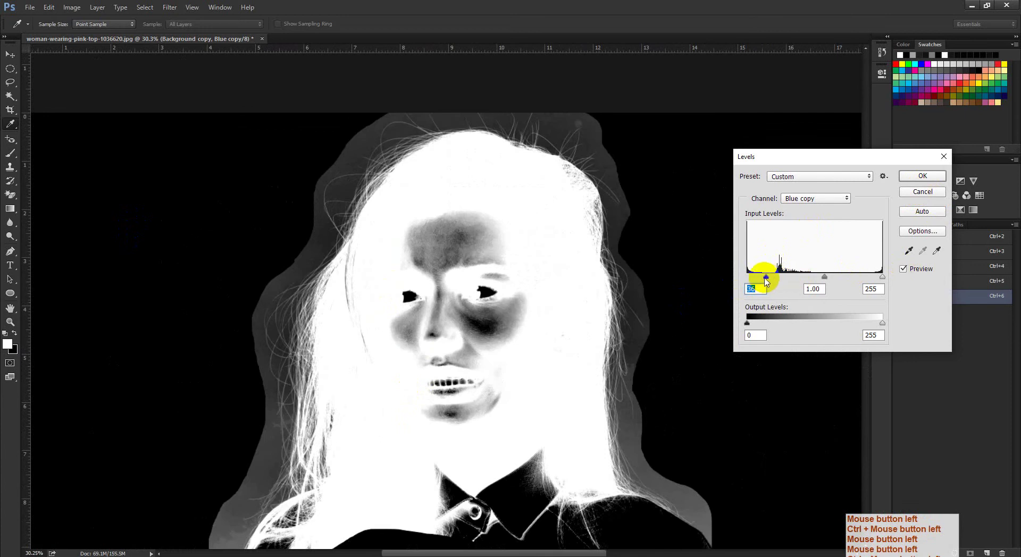
Try Levels input values of 51 for black and 215 for white, and undo the adjustment
left_click_drag(766, 278, 771, 280)
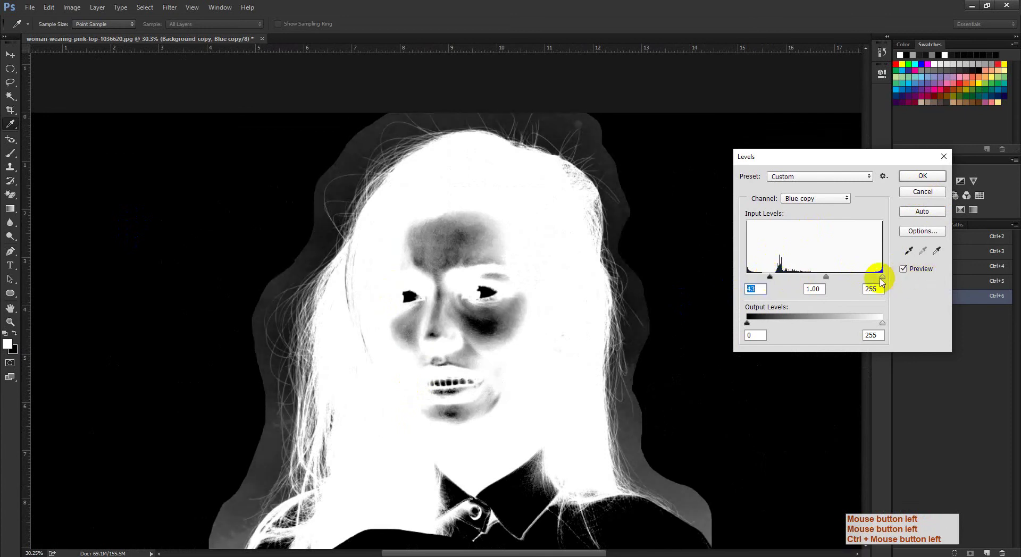
left_click_drag(881, 277, 861, 279)
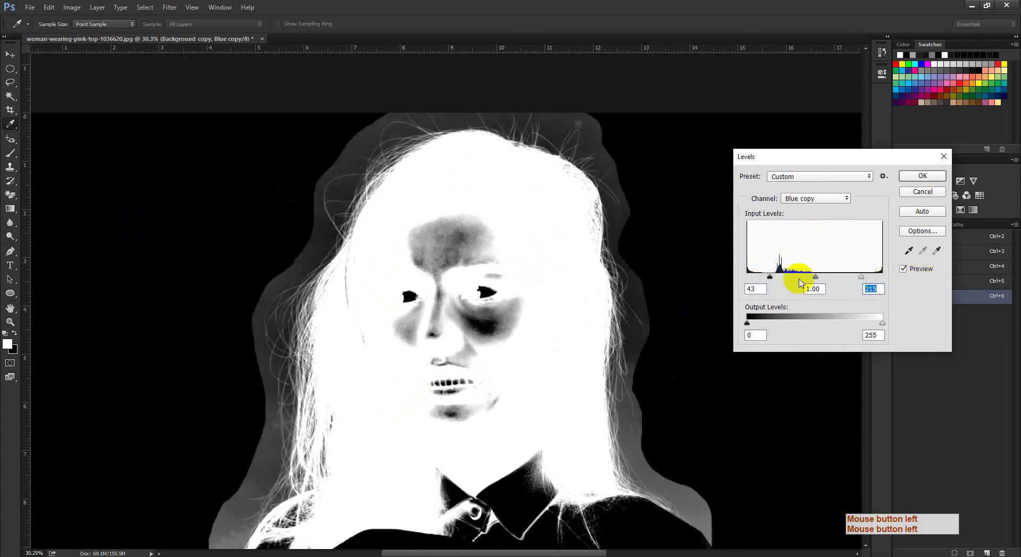
left_click_drag(772, 282, 773, 280)
left_click(923, 177)
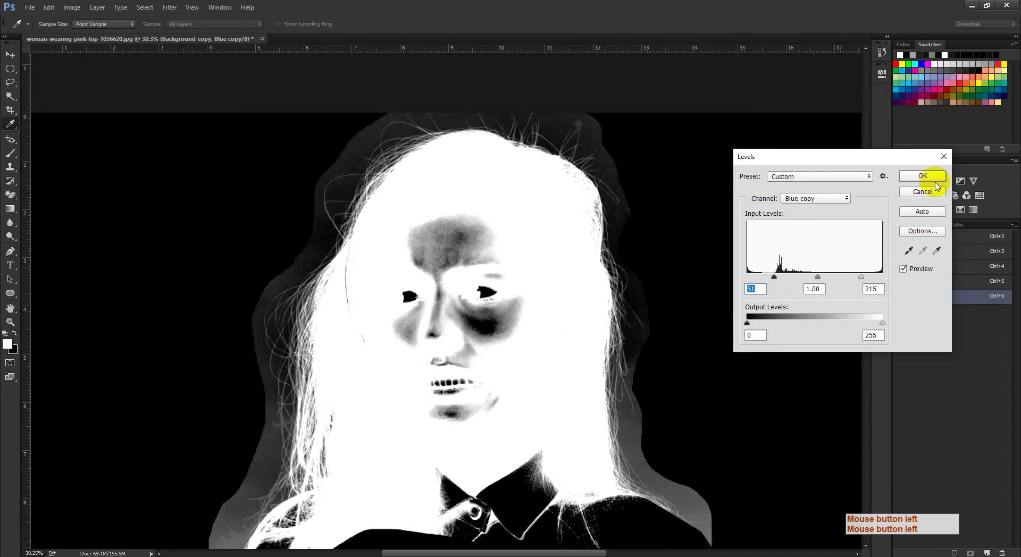
left_click(790, 242)
key("ctrl+z")
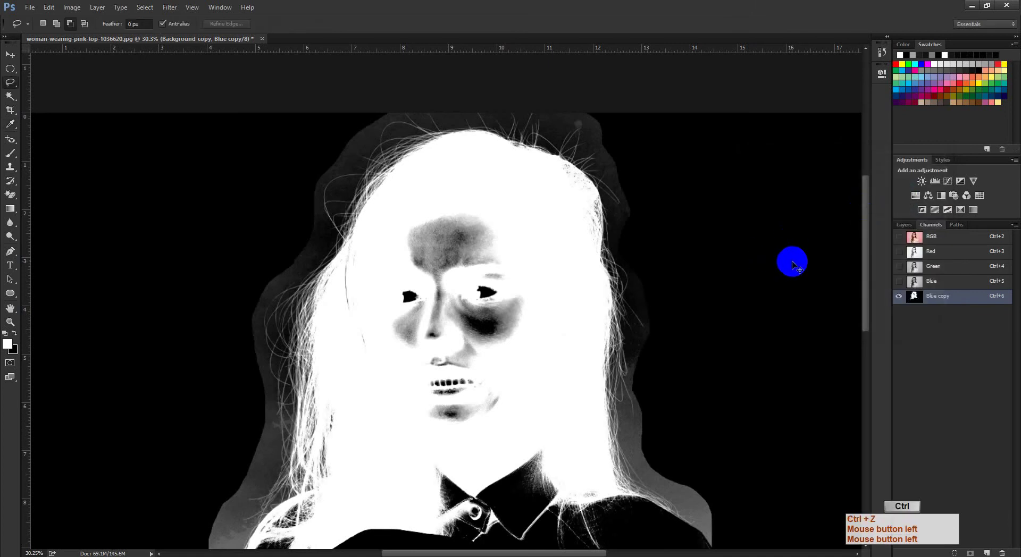
Set up the Brush in Normal mode with a 565 px diameter for cleaning the grey fringe
left_click_drag(479, 385, 600, 243)
left_click(368, 343, "ctrl")
left_click_drag(368, 343, 385, 343)
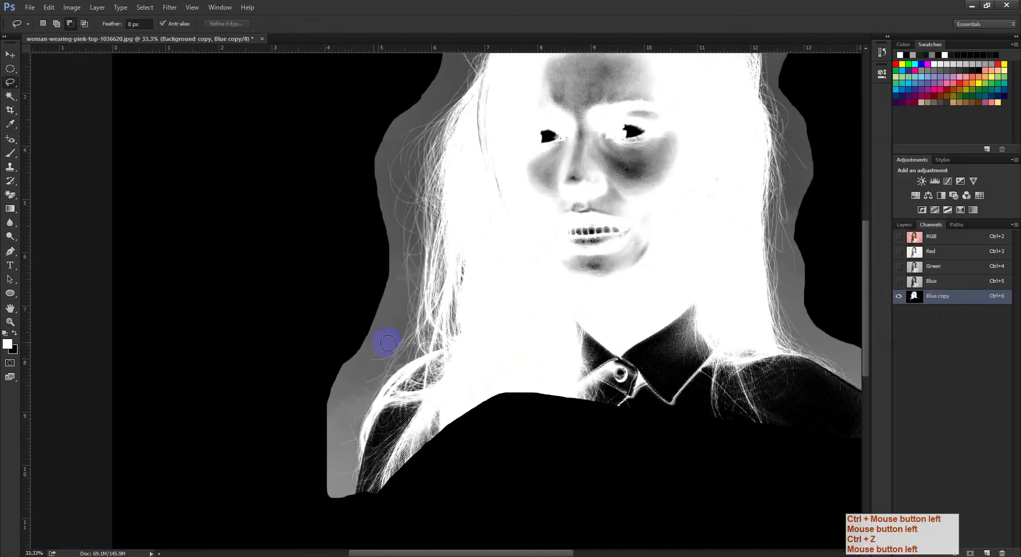
key("b")
left_click_drag(207, 204, 223, 215)
left_click_drag(366, 336, 301, 256)
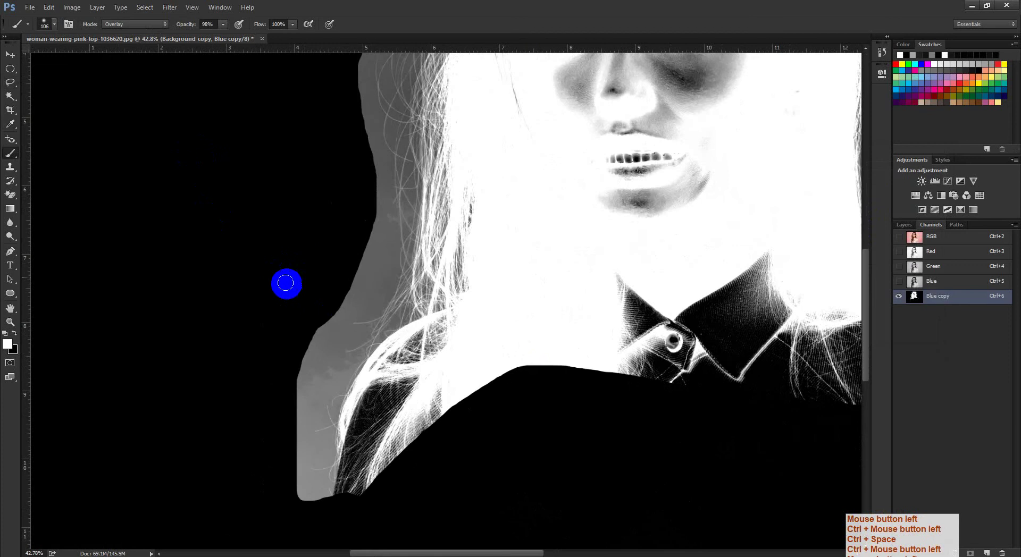
left_click(120, 22)
left_click(114, 32)
left_click_drag(228, 226, 301, 257)
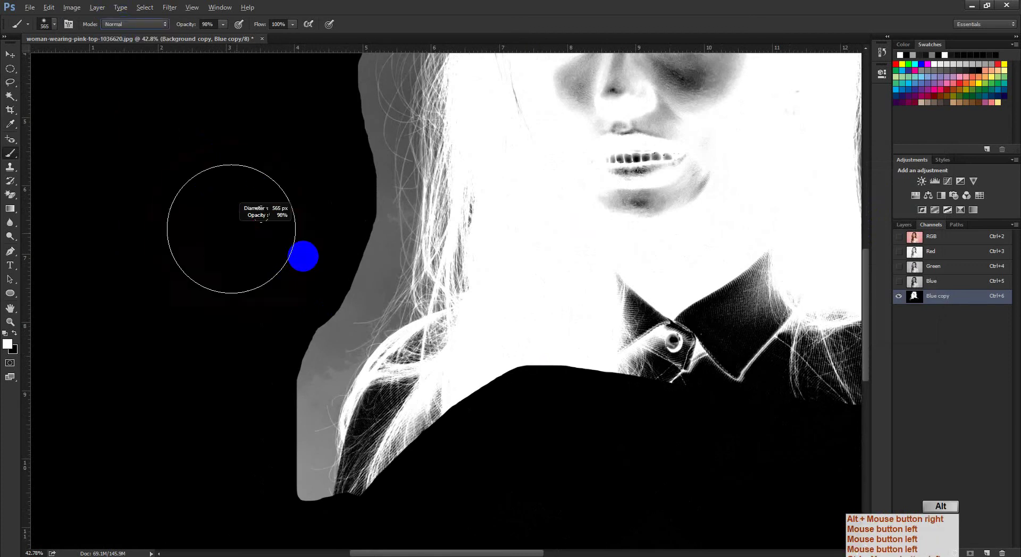
left_click(279, 322)
left_click(278, 343)
key("ctrl+z")
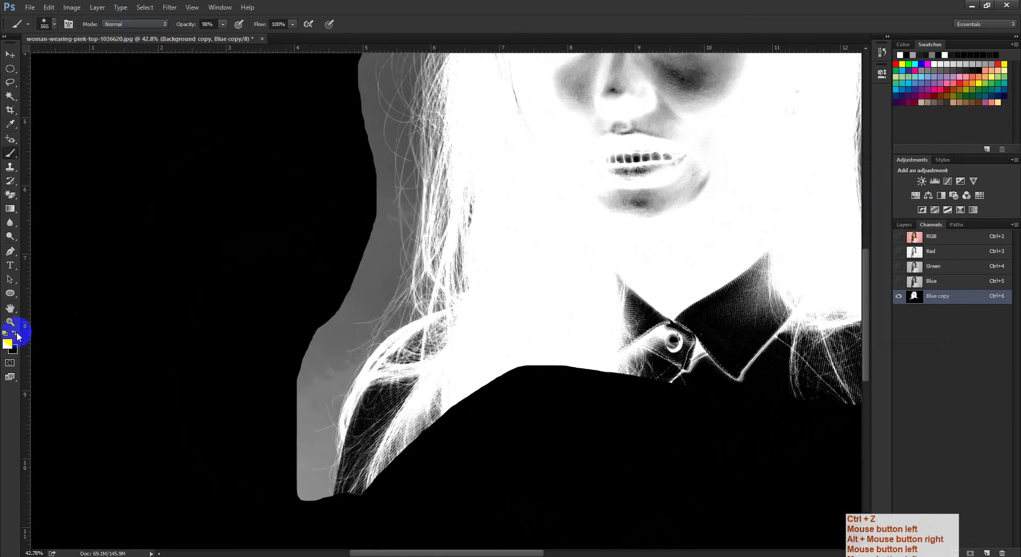
Set the foreground colour to black and paint over the grey fringe outside the left shoulder and lower hair, reducing the brush to 524 px
left_click(8, 344)
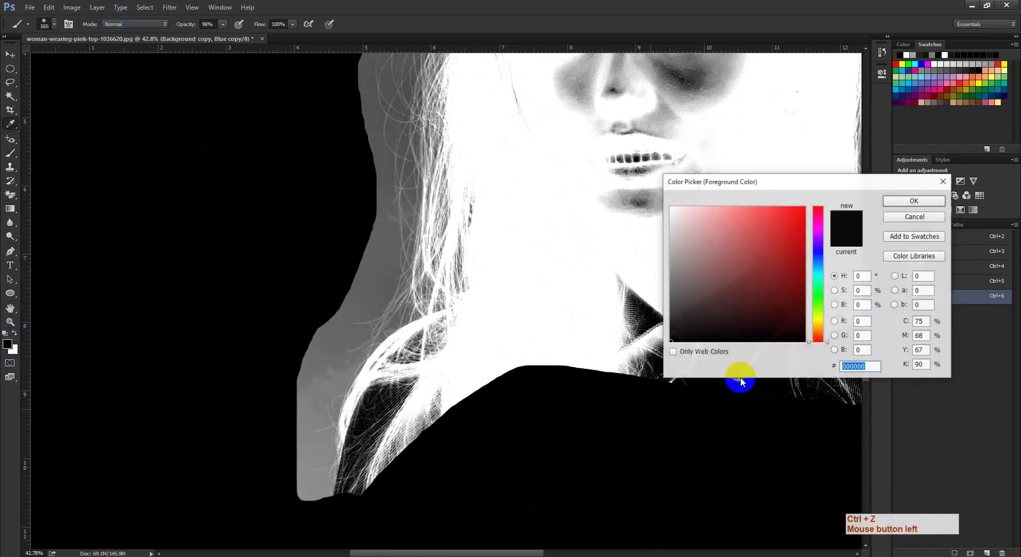
left_click(882, 201)
mouse_move(301, 304)
left_mouse_down()
mouse_move(258, 390)
mouse_move(244, 392)
mouse_move(244, 511)
mouse_move(287, 465)
left_mouse_up()
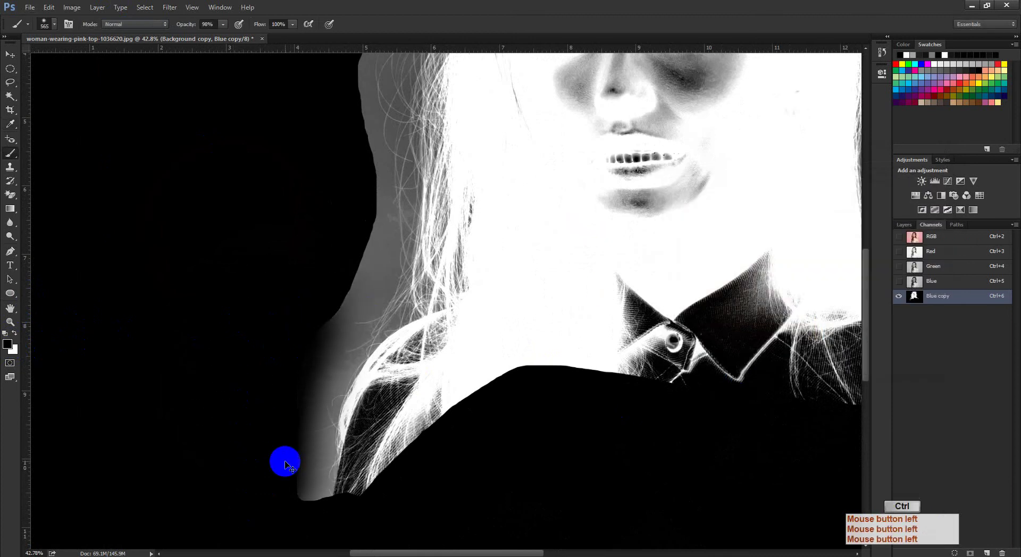
left_click(244, 448, "ctrl")
left_click_drag(250, 412, 253, 497)
left_click_drag(258, 452, 257, 548)
right_click(325, 376, "alt")
mouse_move(337, 327)
left_mouse_down()
mouse_move(312, 385)
mouse_move(280, 401)
left_mouse_up()
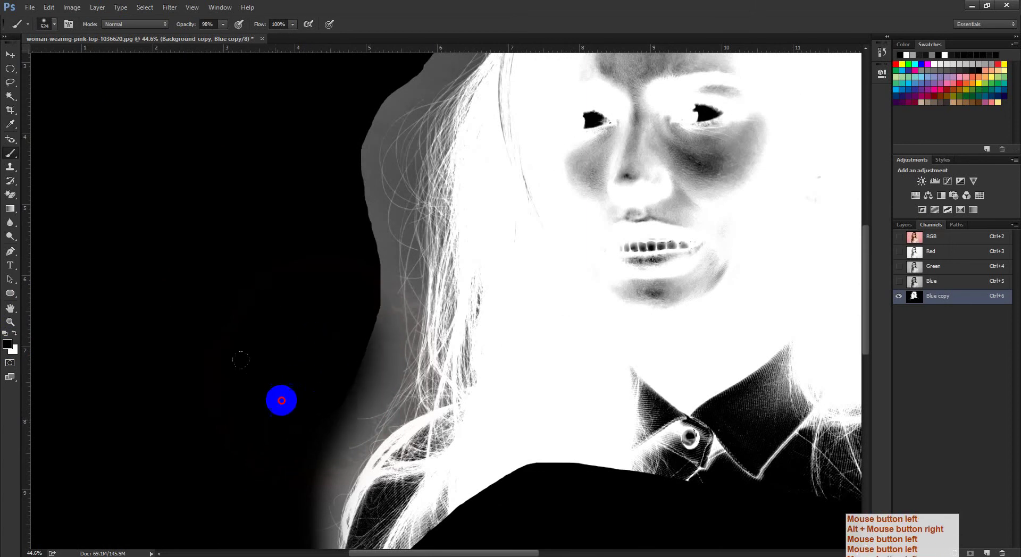
Paint black over the grey fringe beside the left side of the hair, reducing the brush to 475 px
left_click_drag(316, 234, 314, 303)
right_click(314, 303, "alt")
left_click_drag(313, 231, 320, 341)
mouse_move(315, 249)
left_mouse_down()
mouse_move(318, 362)
mouse_move(329, 299)
left_mouse_up()
right_click(318, 356, "alt")
mouse_move(336, 178)
left_mouse_down()
mouse_move(304, 373)
mouse_move(312, 329)
mouse_move(266, 404)
left_mouse_up()
Paint black over the grey fringe at the upper left of the head and along the upper right hair edge
left_click_drag(332, 348, 480, 96)
mouse_move(463, 135)
left_mouse_down()
mouse_move(360, 225)
mouse_move(334, 198)
left_mouse_up()
left_click_drag(369, 238, 205, 276)
mouse_move(583, 204)
left_mouse_down()
mouse_move(646, 330)
mouse_move(544, 98)
mouse_move(617, 289)
mouse_move(614, 360)
mouse_move(590, 214)
mouse_move(633, 387)
mouse_move(610, 243)
left_mouse_up()
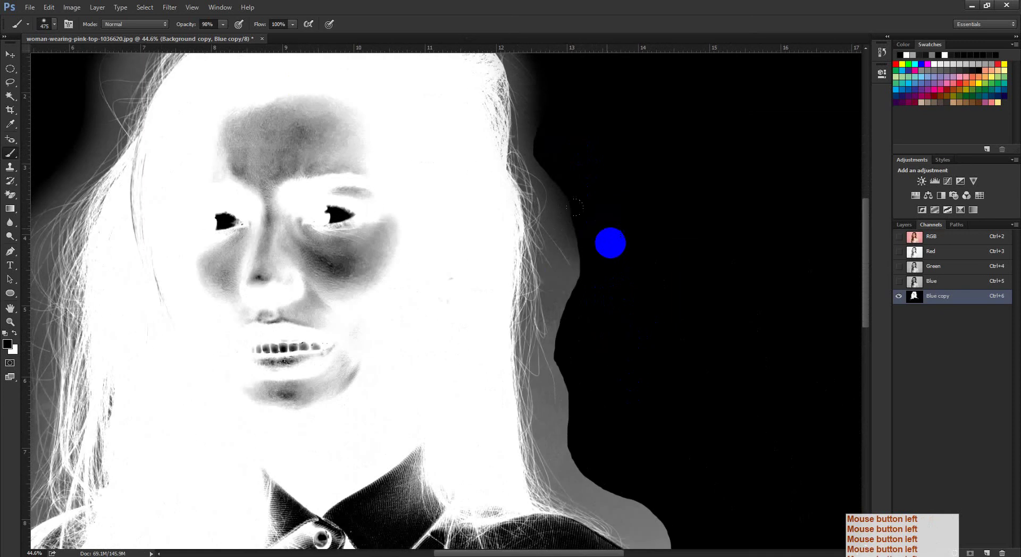
Switch the Brush to Overlay mode and paint black over the fringe along the right hair and shoulder, using a 408 px brush
left_click(134, 24)
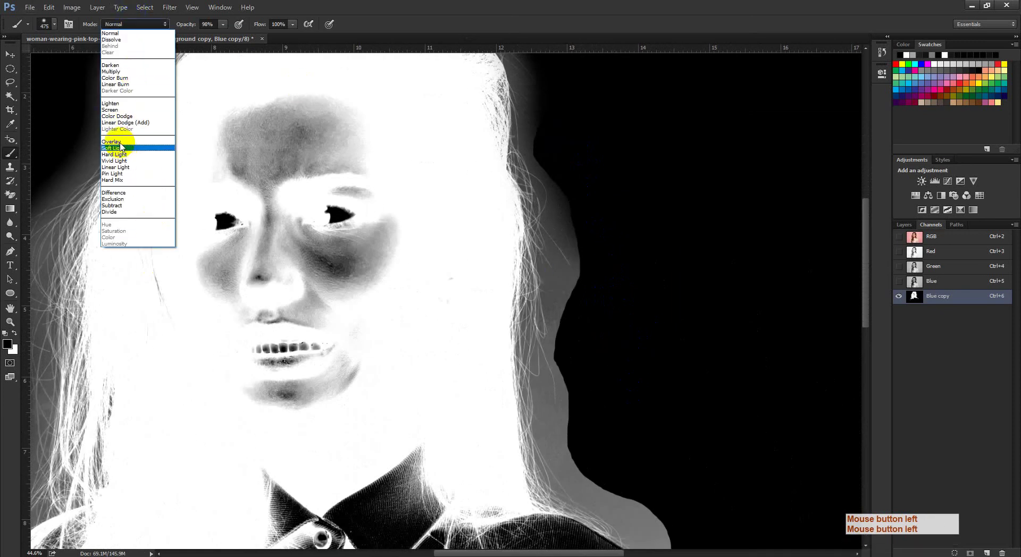
left_click(118, 141)
left_click_drag(625, 328, 615, 252)
left_click_drag(638, 385, 631, 319)
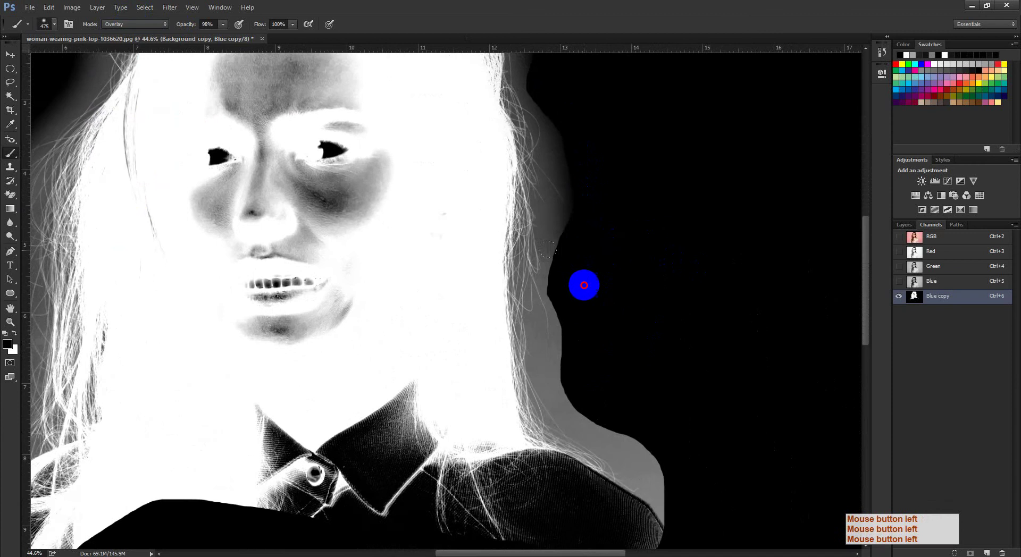
mouse_move(583, 285)
left_mouse_down()
mouse_move(608, 364)
mouse_move(595, 313)
left_mouse_up()
right_click(629, 346, "alt")
mouse_move(611, 355)
left_mouse_down()
mouse_move(640, 390)
mouse_move(587, 307)
mouse_move(529, 253)
mouse_move(548, 278)
left_mouse_up()
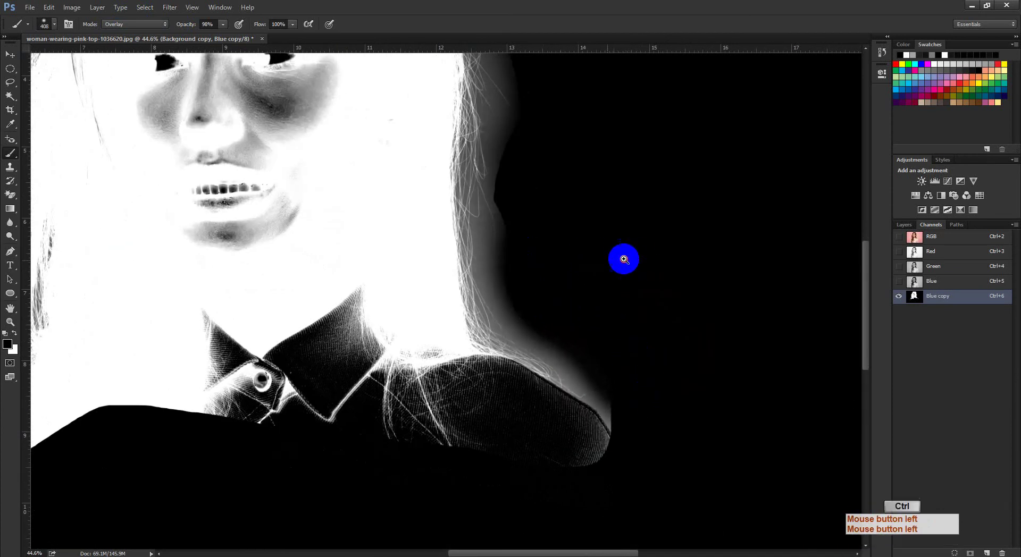
Raise the brush opacity to 100% and darken the remaining fringe along the left side of the hair and shoulder
left_click_drag(642, 259, 599, 265)
left_click_drag(282, 304, 290, 307)
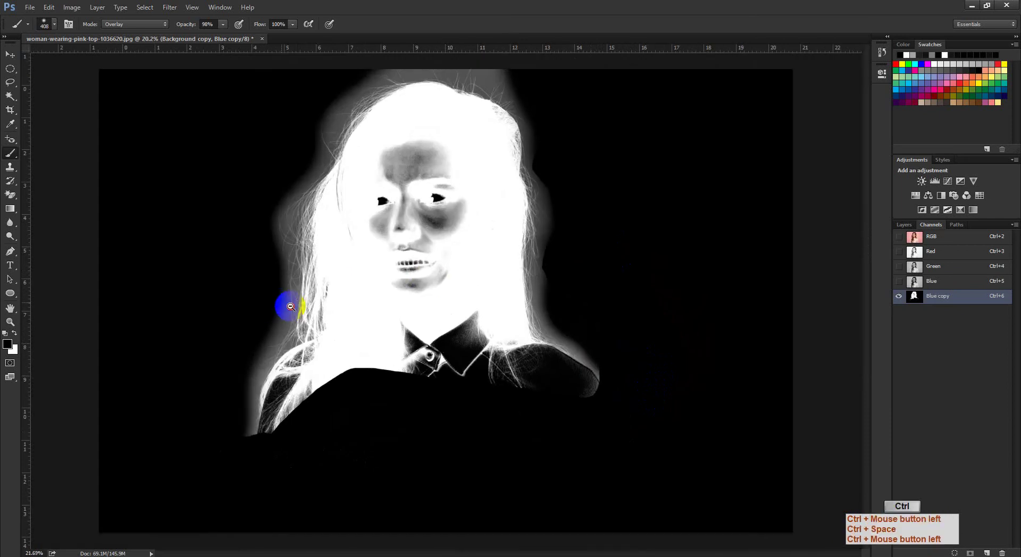
right_click(233, 275, "alt")
left_click_drag(185, 23, 336, 4)
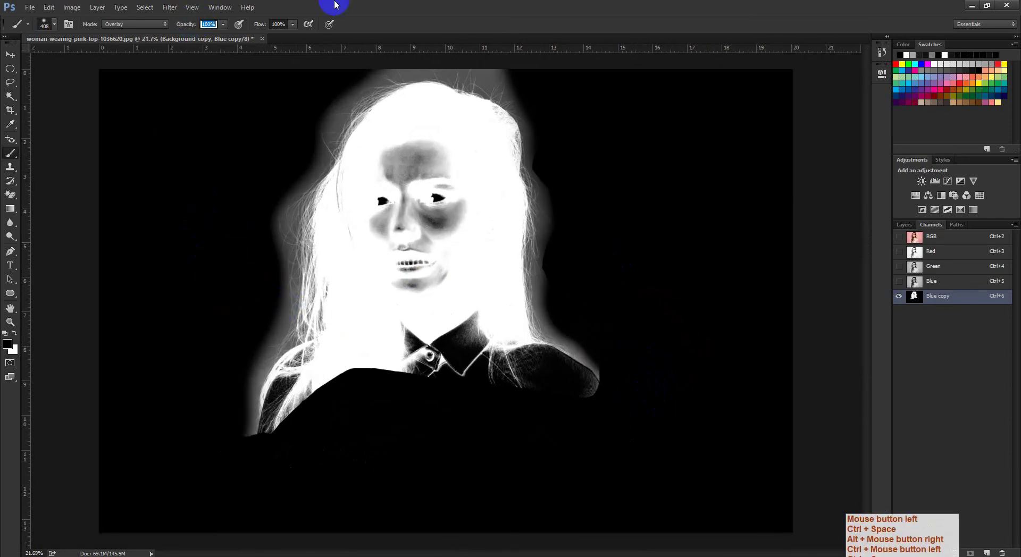
left_click_drag(222, 311, 273, 343)
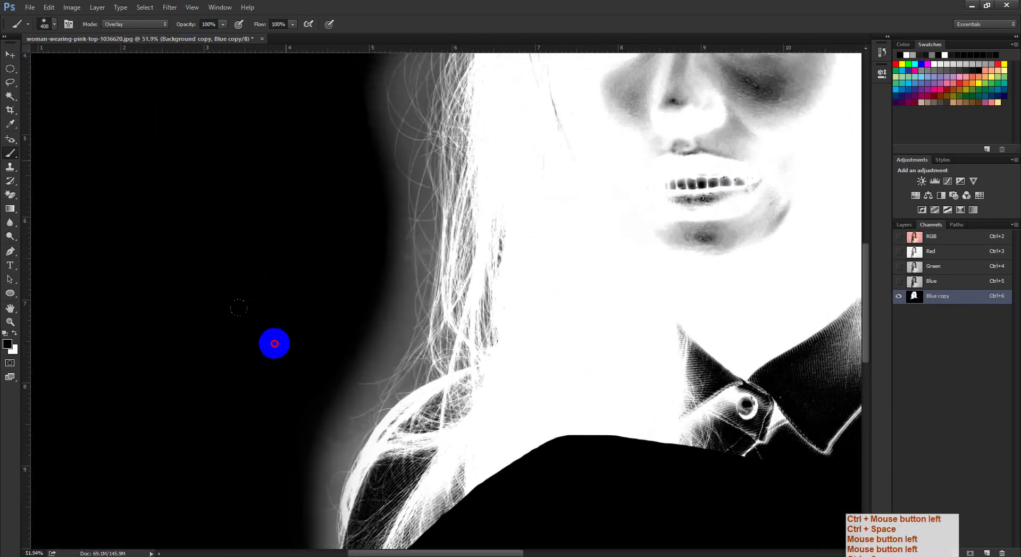
mouse_move(296, 415)
left_mouse_down()
mouse_move(360, 302)
mouse_move(340, 432)
left_mouse_up()
left_click_drag(379, 228, 346, 336)
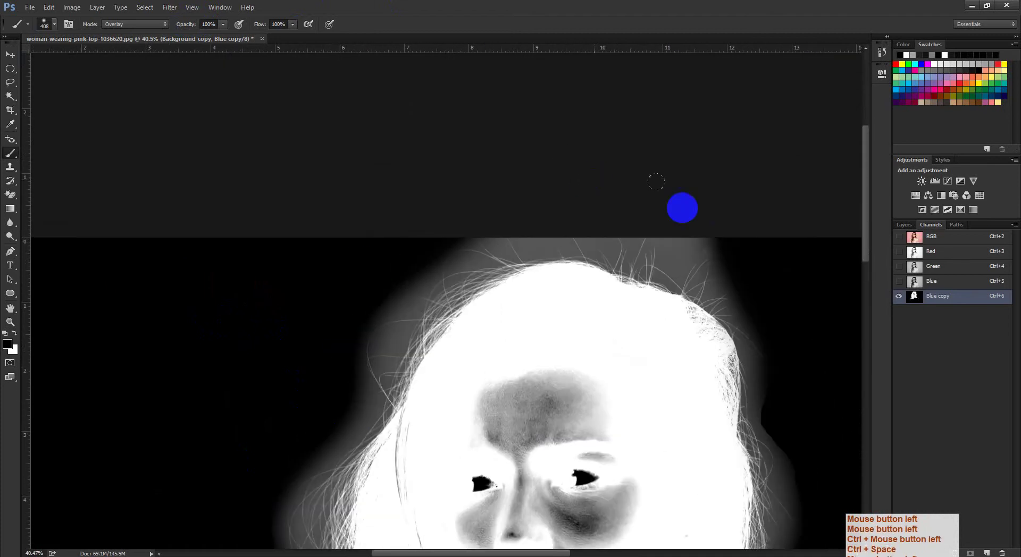
Go over the remaining fringe around the top right of the head and down the right hair edge with the Overlay brush
left_click_drag(738, 296, 697, 284)
mouse_move(691, 224)
left_mouse_down()
mouse_move(795, 367)
mouse_move(693, 269)
left_mouse_up()
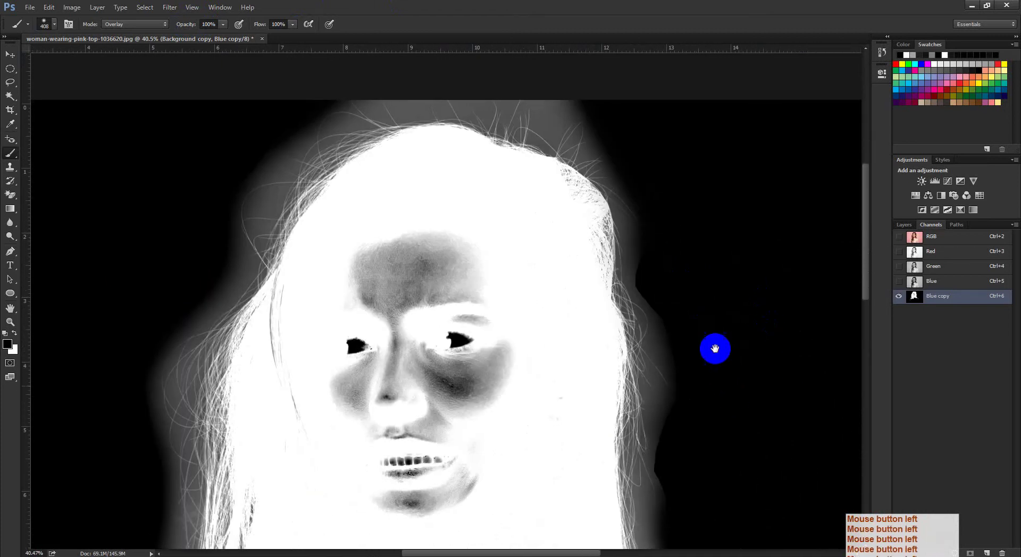
left_click_drag(713, 349, 683, 279)
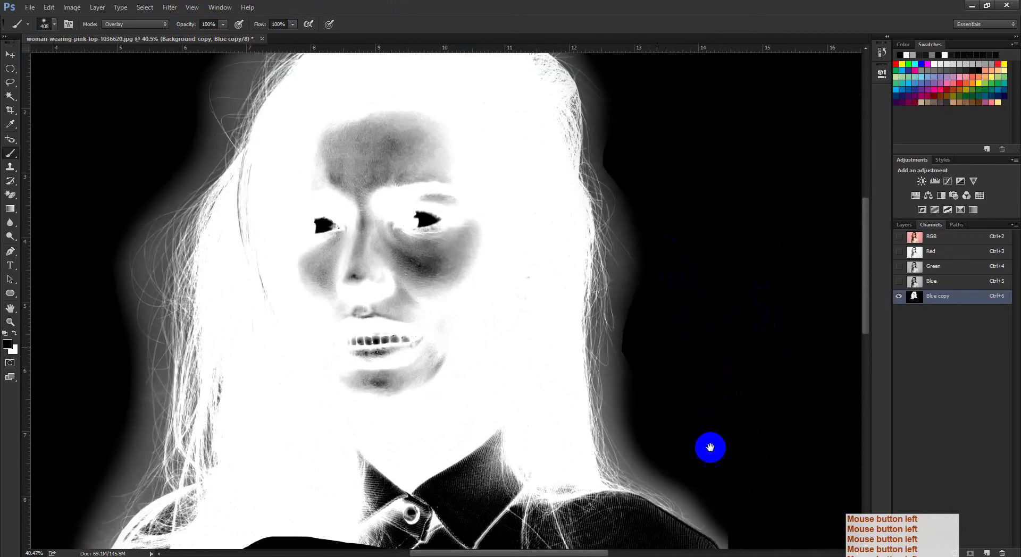
left_click_drag(710, 447, 631, 353)
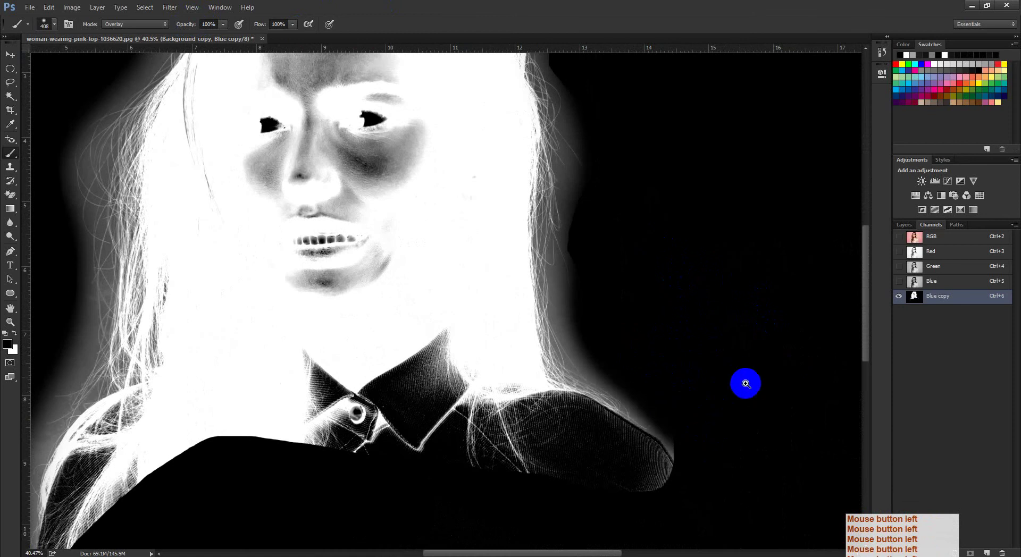
left_click_drag(745, 383, 720, 383)
left_click_drag(675, 383, 550, 339)
left_click_drag(423, 230, 462, 313)
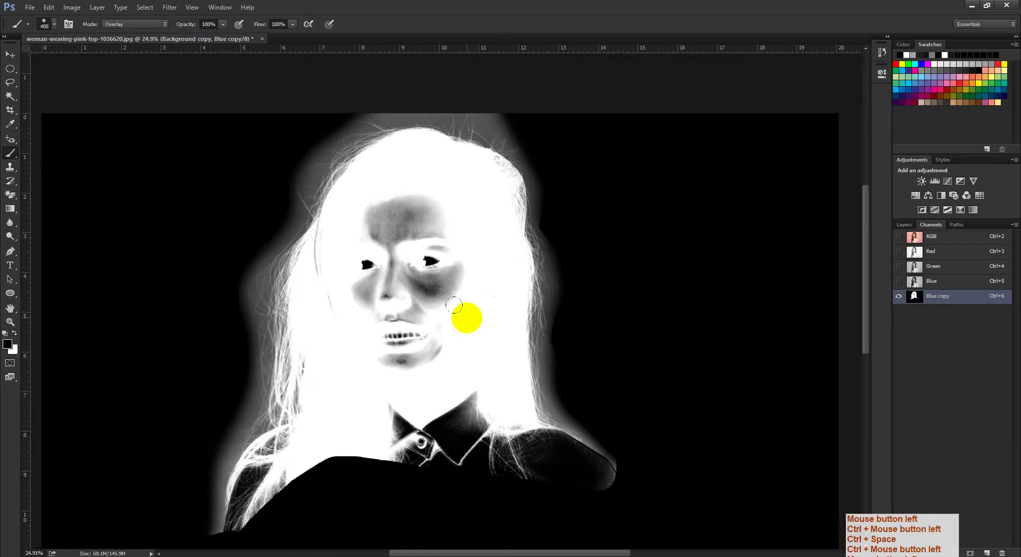
Apply Levels to the Blue copy channel with a black input level of 35 and a white input level of 205
key("ctrl+l")
left_click_drag(335, 284, 338, 203)
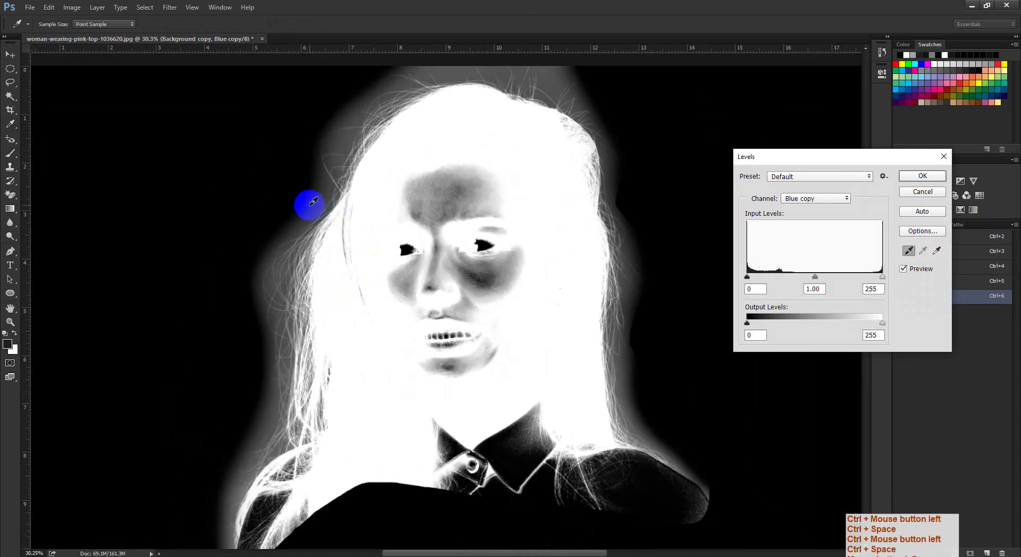
left_click(313, 201)
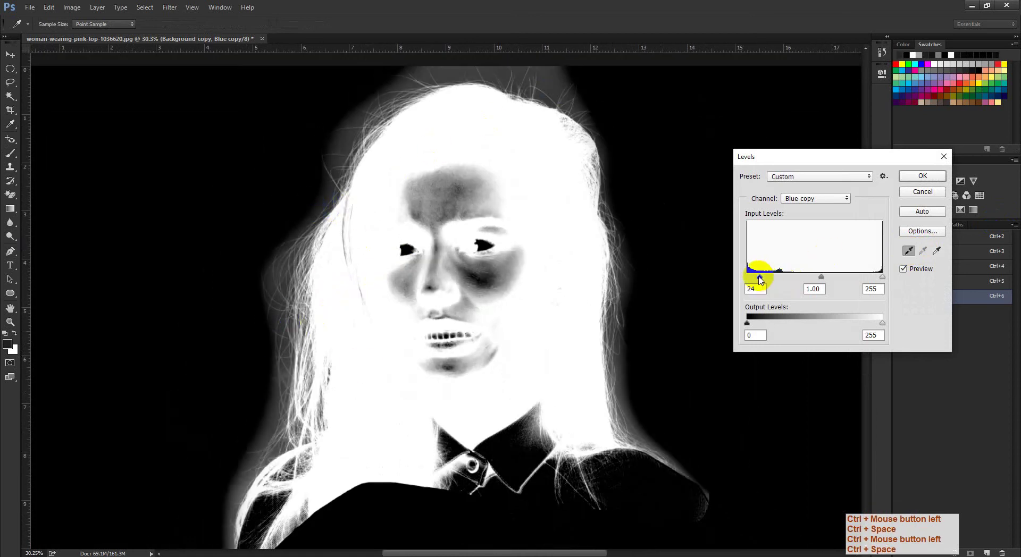
left_click_drag(760, 280, 766, 281)
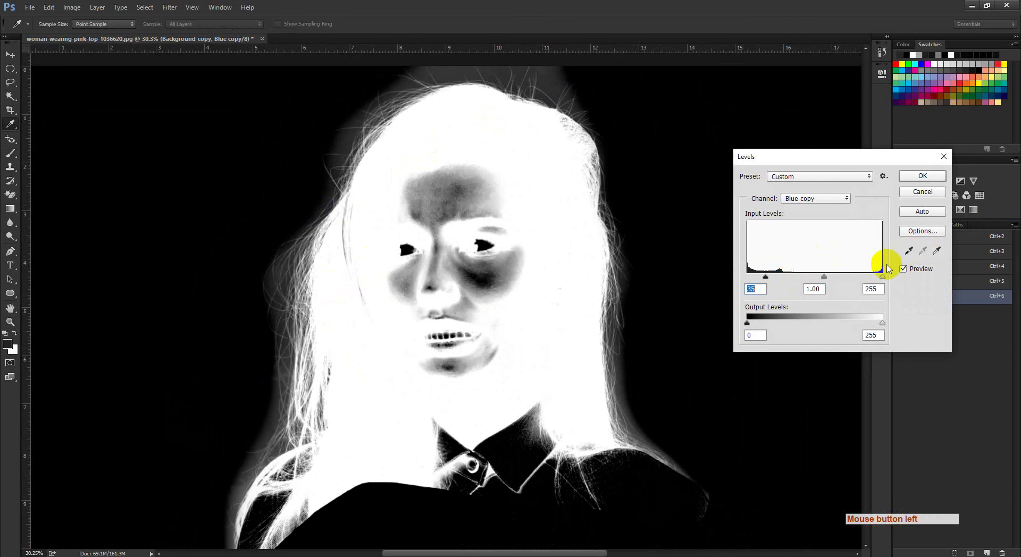
left_click_drag(881, 278, 863, 277)
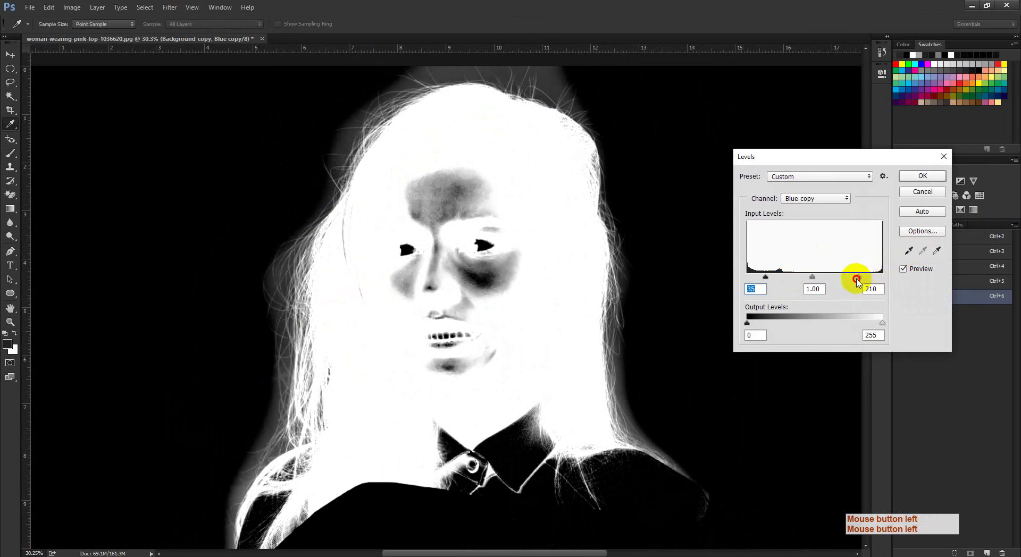
mouse_move(766, 278)
left_mouse_down()
mouse_move(774, 279)
mouse_move(766, 281)
left_mouse_up()
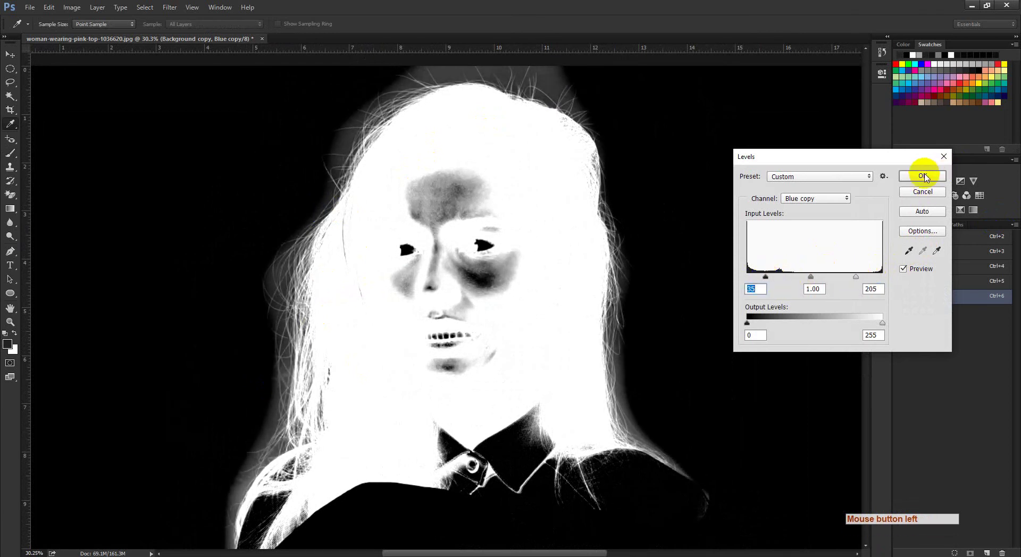
left_click(923, 177)
left_click(410, 338, "ctrl")
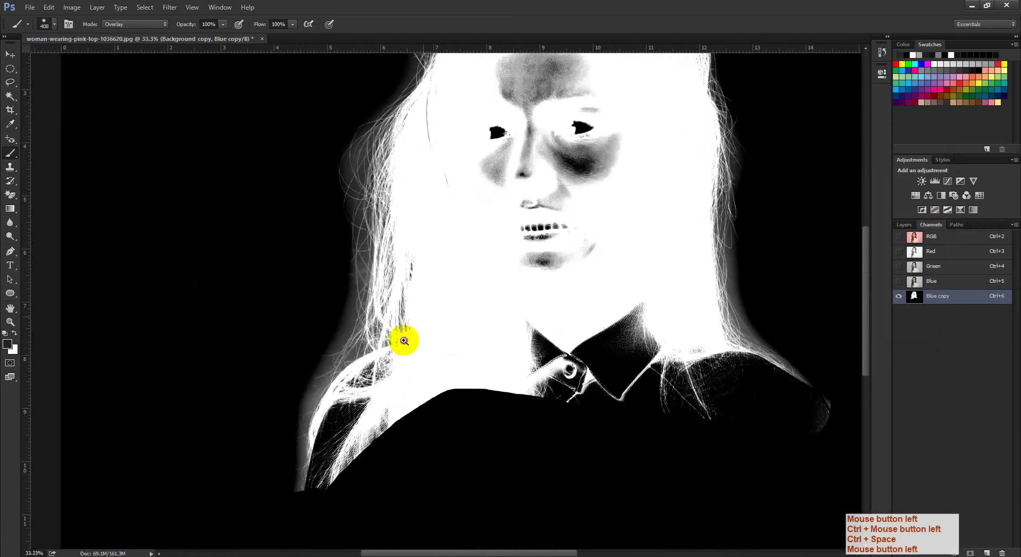
Paint black in Overlay mode over the fringe beside the left hair and shoulder, reducing the brush size to 247 px
mouse_move(325, 351)
left_mouse_down()
mouse_move(433, 348)
mouse_move(377, 343)
left_mouse_up()
mouse_move(309, 321)
left_mouse_down()
mouse_move(366, 264)
mouse_move(359, 247)
mouse_move(351, 282)
left_mouse_up()
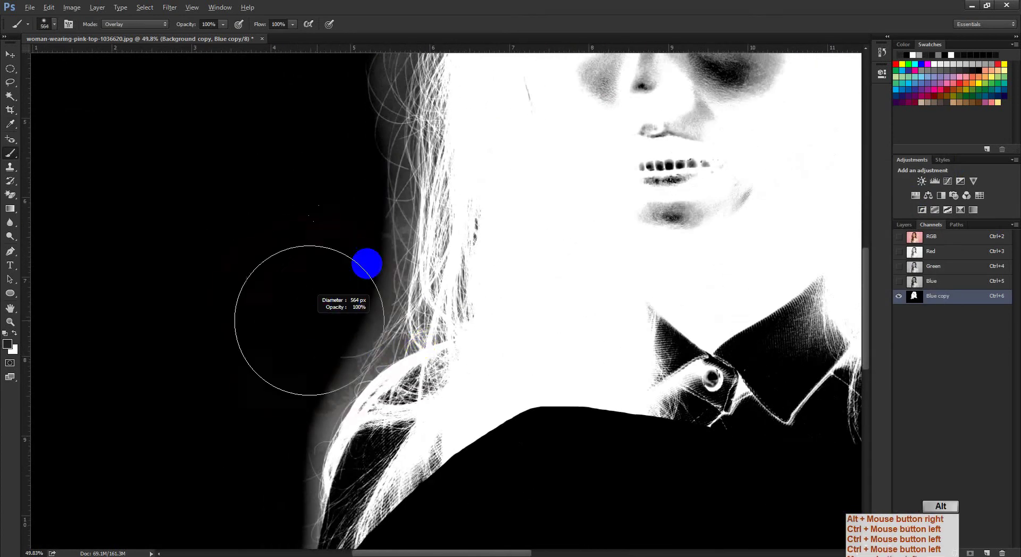
left_click(349, 279)
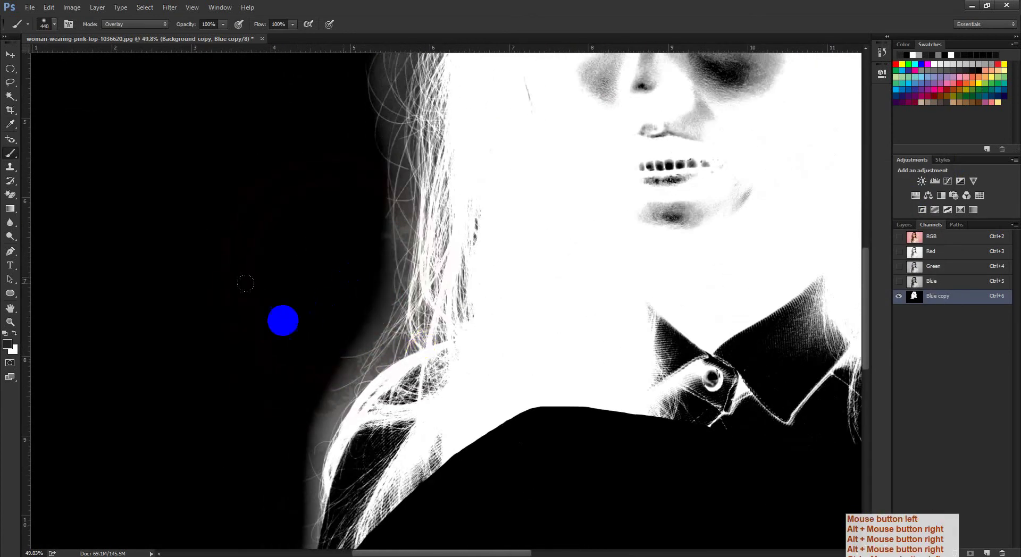
left_click_drag(282, 321, 333, 246)
left_click(345, 338)
left_click_drag(365, 335, 340, 331)
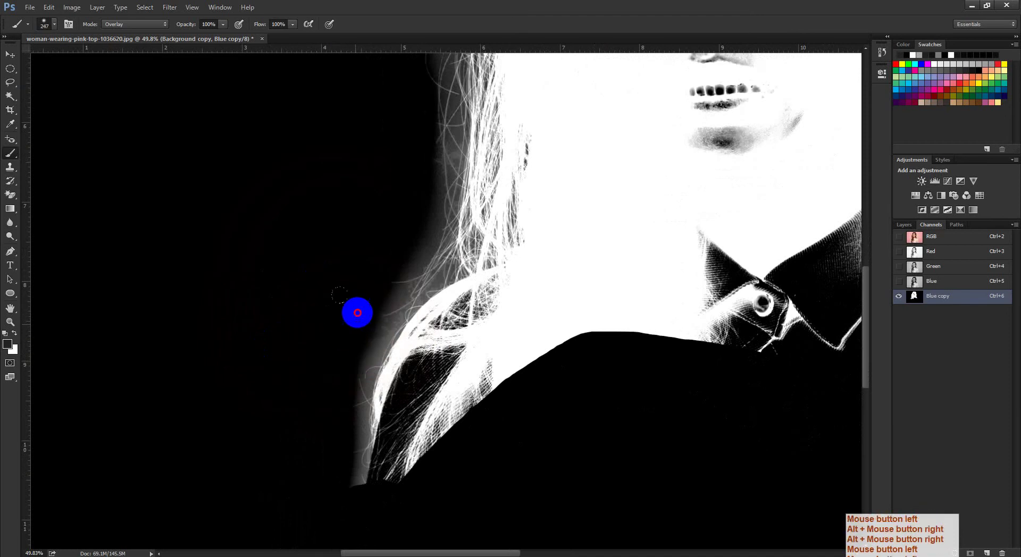
left_click_drag(285, 365, 299, 304)
left_click_drag(385, 221, 317, 523)
left_click_drag(357, 147, 227, 483)
Make a lasso selection around the top of the head, enclosing the grey fringe behind the flyaway hairs
left_click_drag(367, 284, 335, 303)
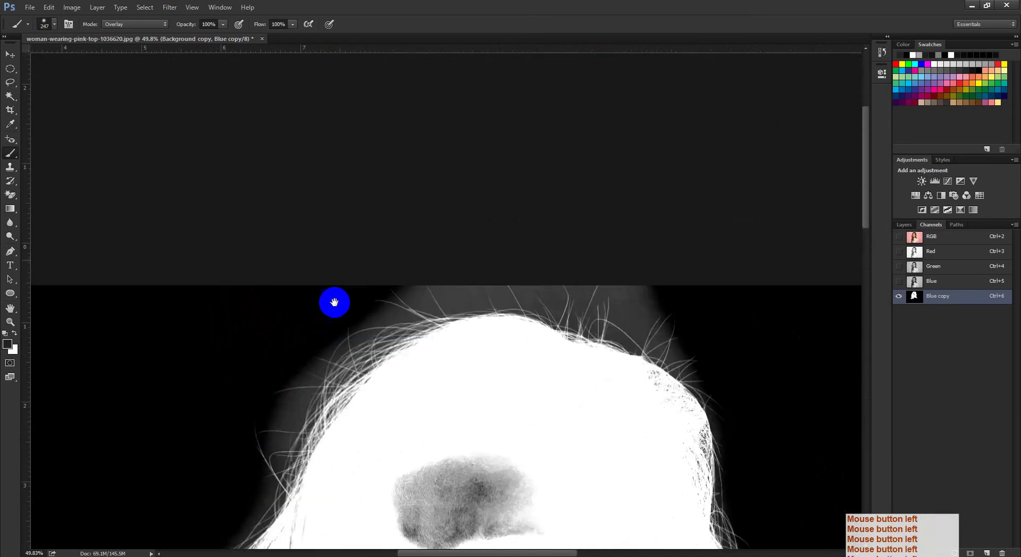
left_click_drag(681, 309, 394, 228)
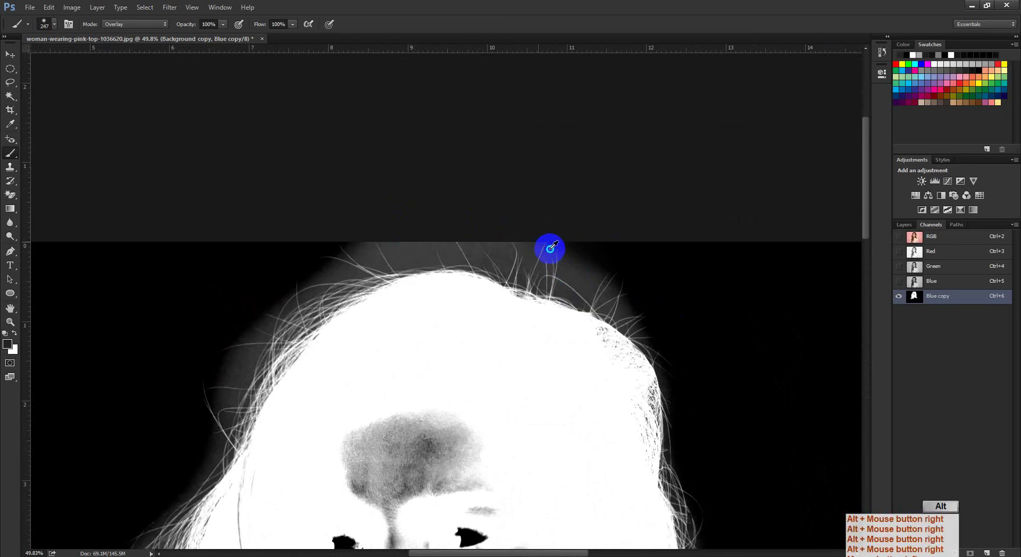
key("ctrl+space")
mouse_move(473, 330)
left_mouse_down()
mouse_move(439, 337)
mouse_move(392, 378)
mouse_move(312, 320)
left_mouse_up()
key("l")
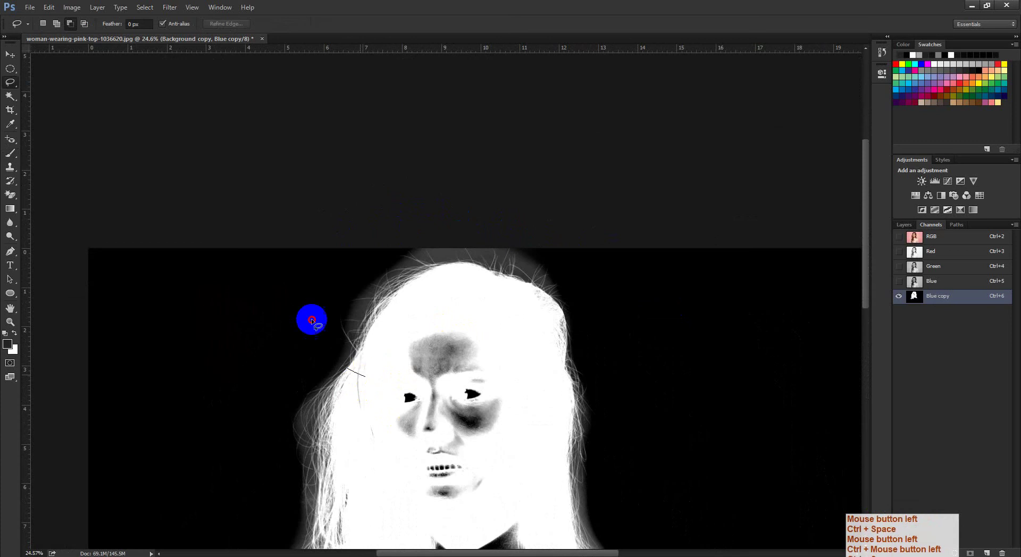
mouse_move(595, 367)
left_mouse_down()
mouse_move(620, 420)
mouse_move(600, 269)
mouse_move(645, 387)
left_mouse_up()
key("ctrl+space")
left_click_drag(434, 263, 476, 311)
mouse_move(477, 303)
left_mouse_down()
mouse_move(472, 463)
mouse_move(451, 524)
left_mouse_up()
mouse_move(471, 299)
left_mouse_down()
mouse_move(460, 324)
mouse_move(452, 318)
left_mouse_up()
left_click_drag(519, 328, 504, 313)
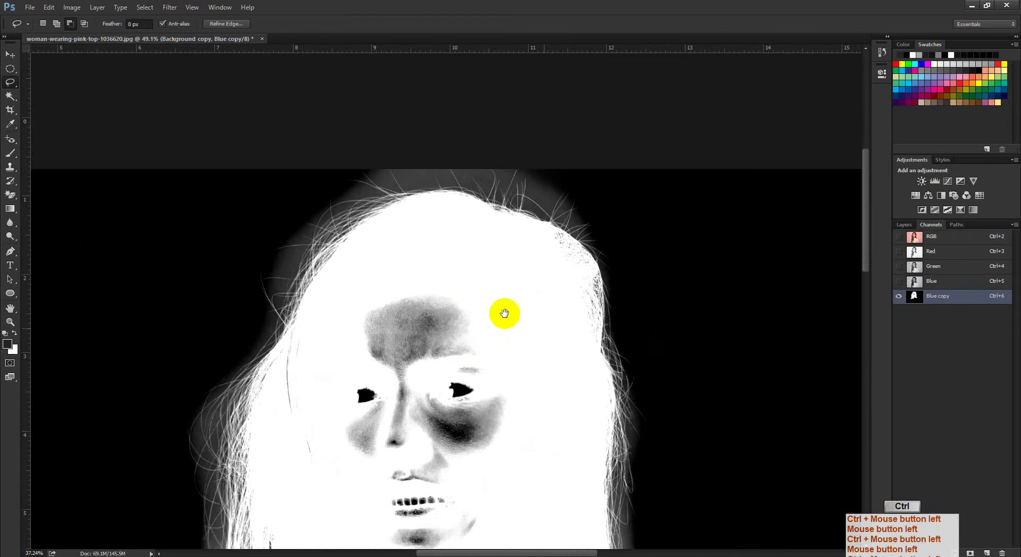
key("ctrl+space")
left_click_drag(415, 210, 439, 220)
Apply Levels with a black input level of 43 to the selected top of the head and deselect
key("ctrl+l")
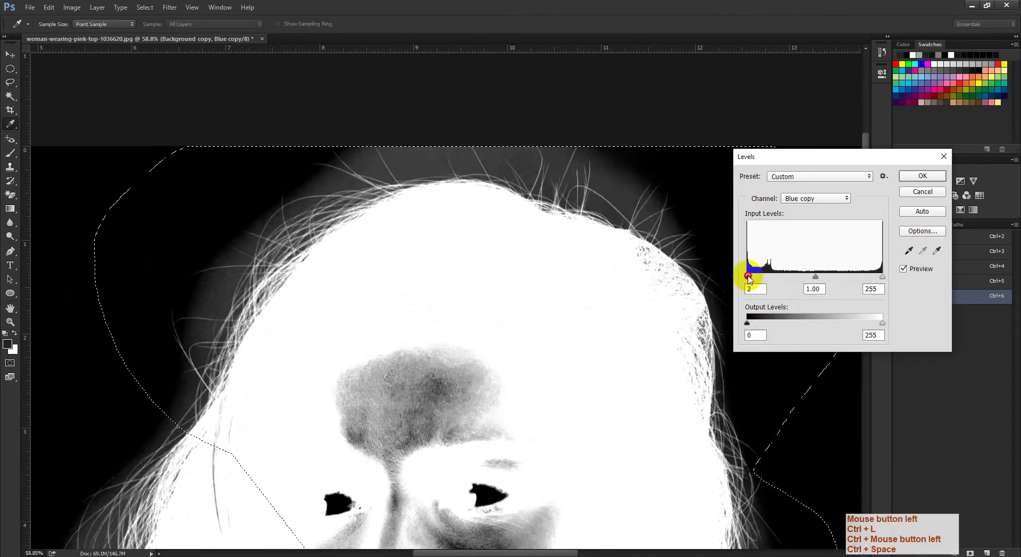
left_click_drag(748, 277, 765, 278)
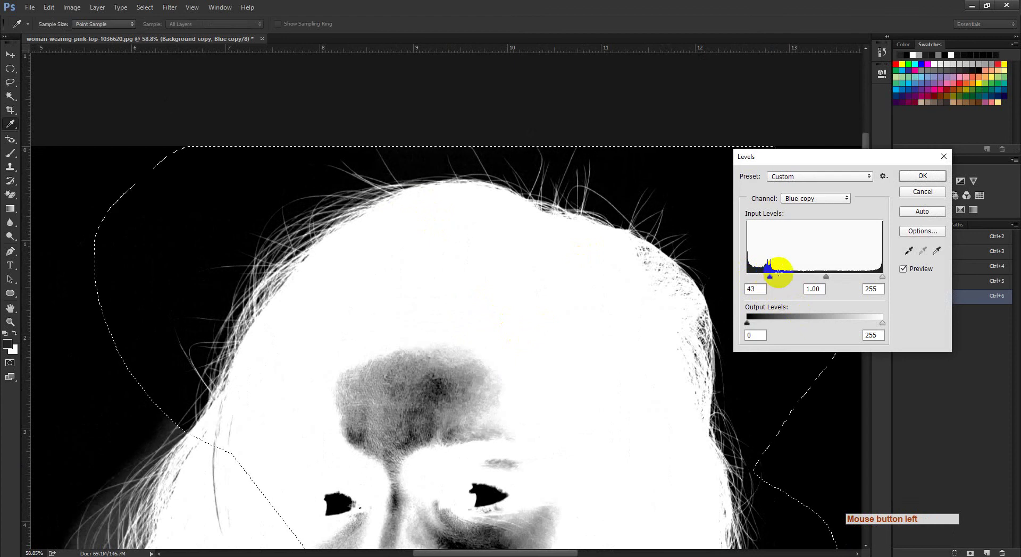
left_click(919, 178)
left_click_drag(659, 340, 572, 85)
left_click_drag(659, 325, 632, 186)
left_click_drag(670, 296, 672, 337)
key("ctrl+d")
Lasso the left hair down past the shoulder, exclude the top of the head from the selection, and feather it by 20 pixels
mouse_move(413, 317)
left_mouse_down()
mouse_move(724, 337)
mouse_move(682, 353)
mouse_move(797, 368)
left_mouse_up()
left_click_drag(613, 151, 456, 137)
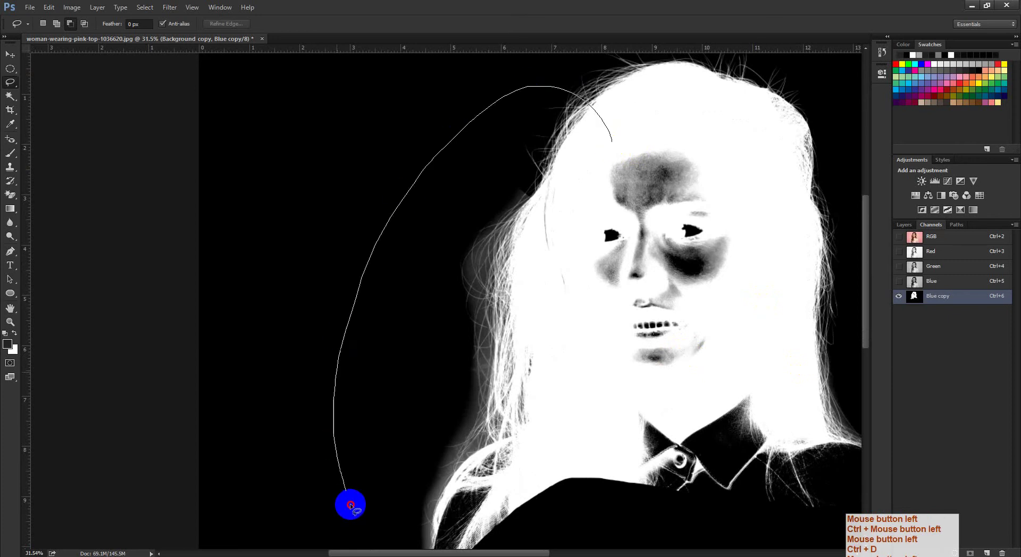
mouse_move(351, 505)
left_mouse_down()
mouse_move(346, 383)
mouse_move(517, 481)
mouse_move(588, 122)
mouse_move(550, 320)
left_mouse_up()
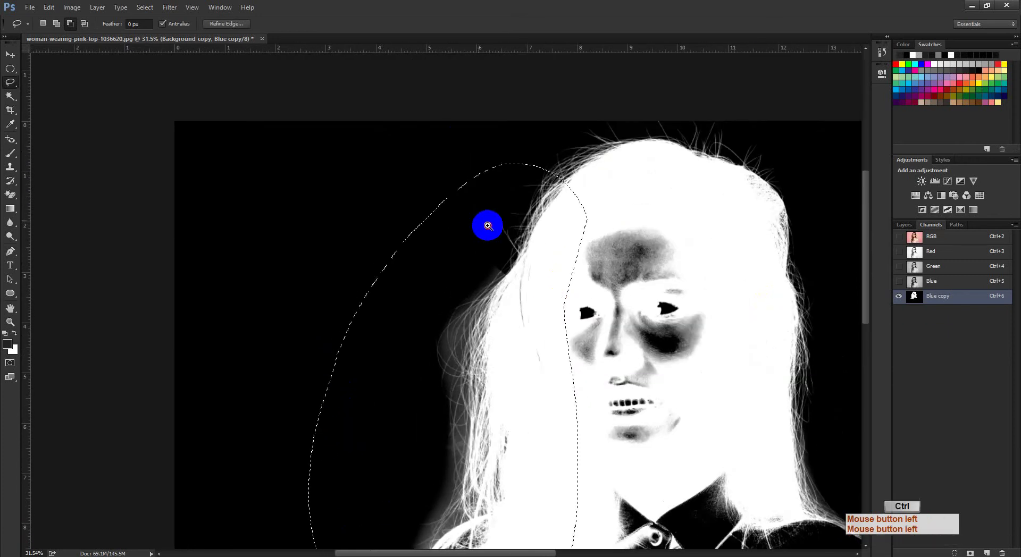
mouse_move(488, 226)
left_mouse_down()
mouse_move(481, 166)
mouse_move(570, 299)
mouse_move(558, 276)
mouse_move(426, 176)
left_mouse_up()
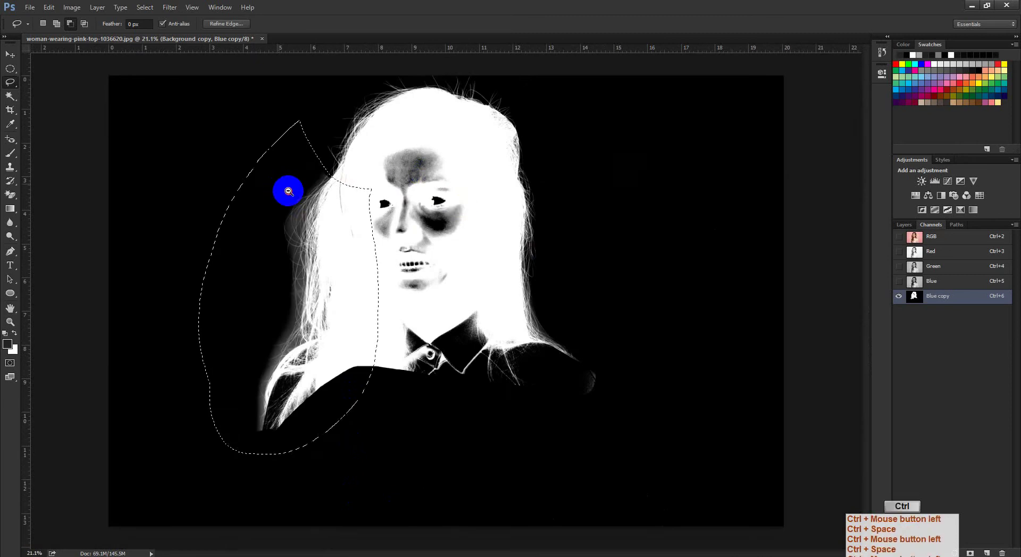
left_click_drag(288, 191, 302, 193)
left_click_drag(278, 293, 364, 277)
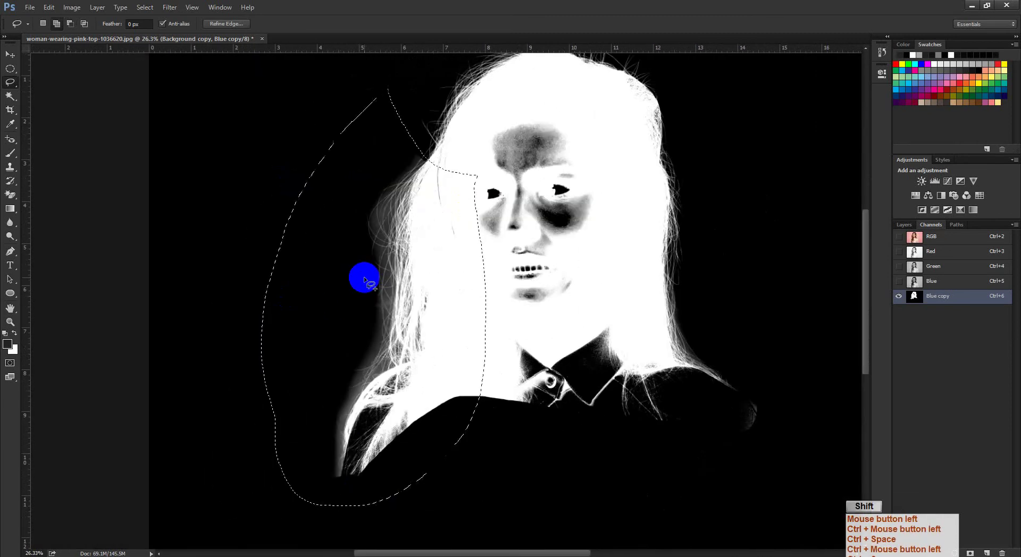
key("shift+F6")
type("20")
key("Return")
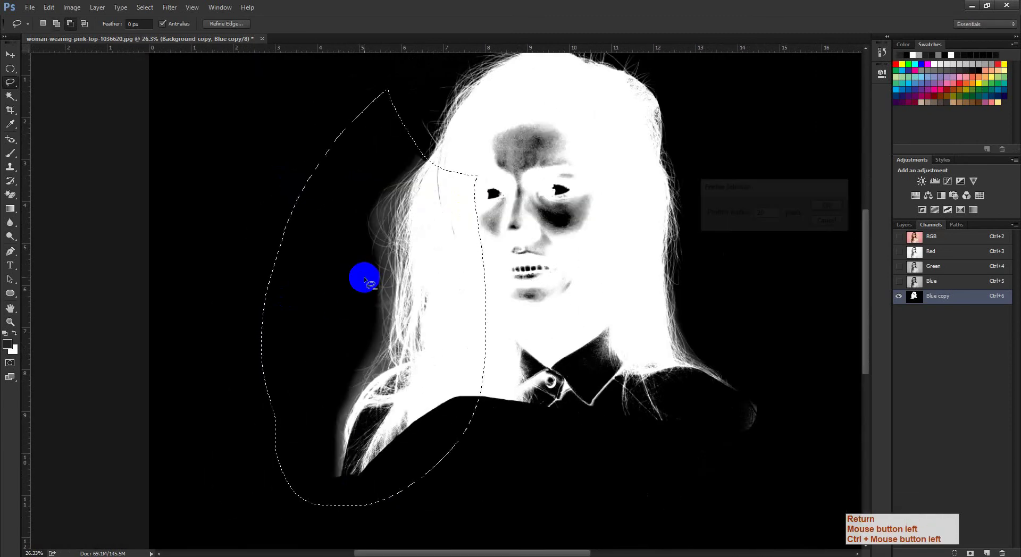
Raise the black input level with Levels in the selected left hair area to turn its grey fringe black
left_click(401, 276, "ctrl")
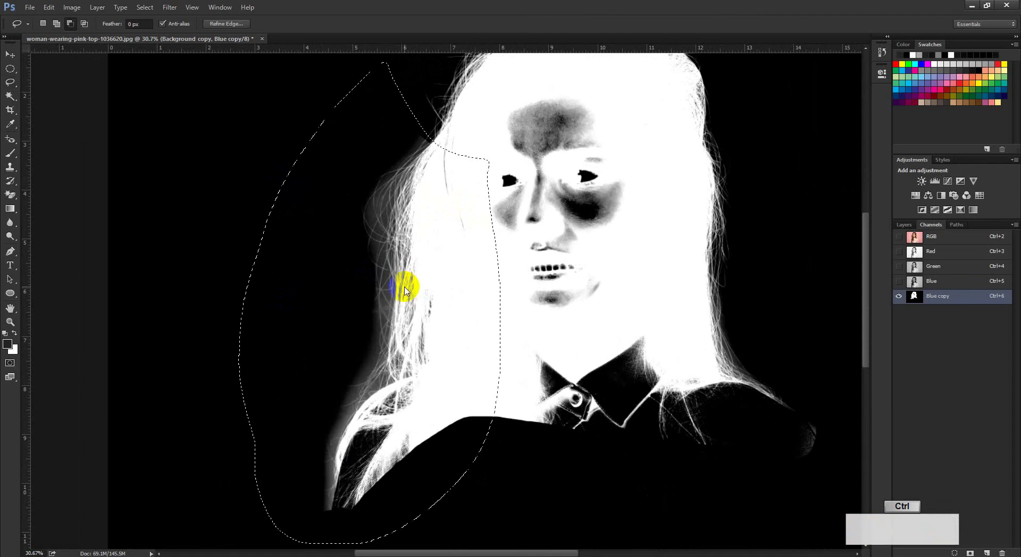
key("ctrl+l")
left_click_drag(747, 281, 768, 281)
left_click_drag(390, 246, 695, 250)
left_click(922, 176)
Clear the selection and examine the hair edges around the head and down both sides of the mask
left_click_drag(619, 205, 590, 334)
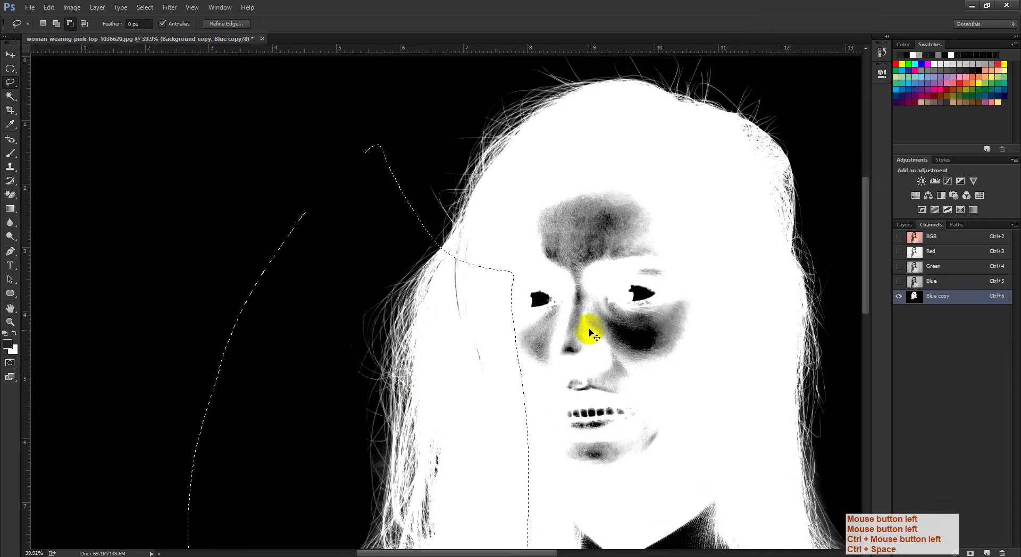
left_click(556, 243, "ctrl")
left_click_drag(665, 107, 440, 360)
left_click(579, 253, "ctrl")
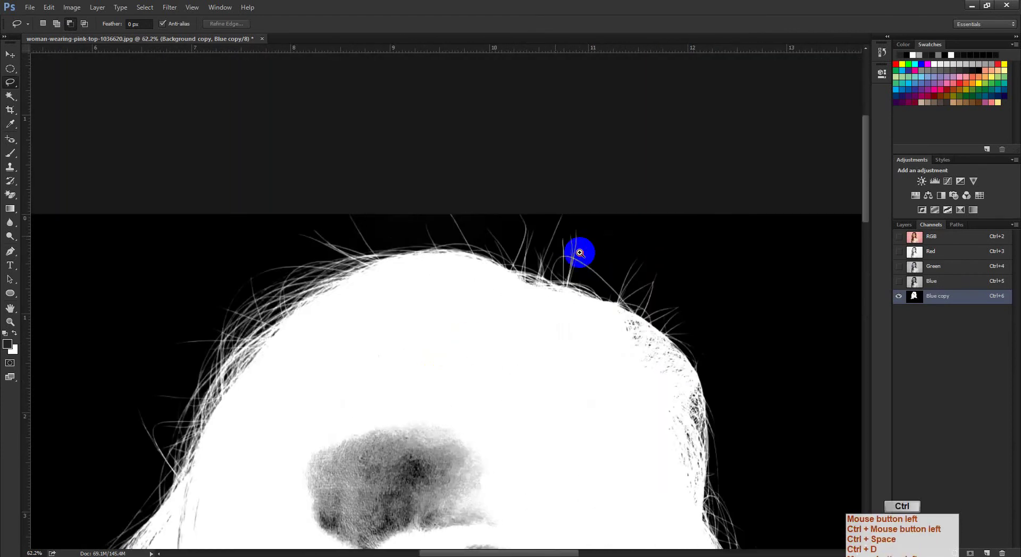
left_click_drag(659, 306, 622, 223)
left_click_drag(769, 412, 667, 166)
left_click_drag(744, 380, 715, 237)
left_click_drag(760, 340, 706, 339)
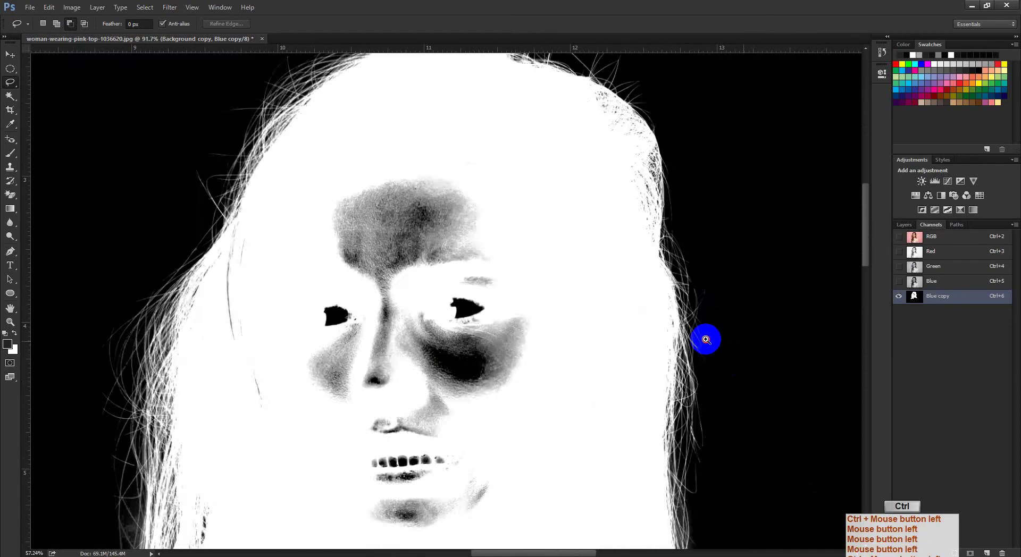
left_click_drag(548, 455, 644, 262)
left_click_drag(334, 399, 337, 428)
mouse_move(477, 374)
left_mouse_down()
mouse_move(462, 365)
mouse_move(471, 373)
left_mouse_up()
left_click_drag(604, 330, 587, 330)
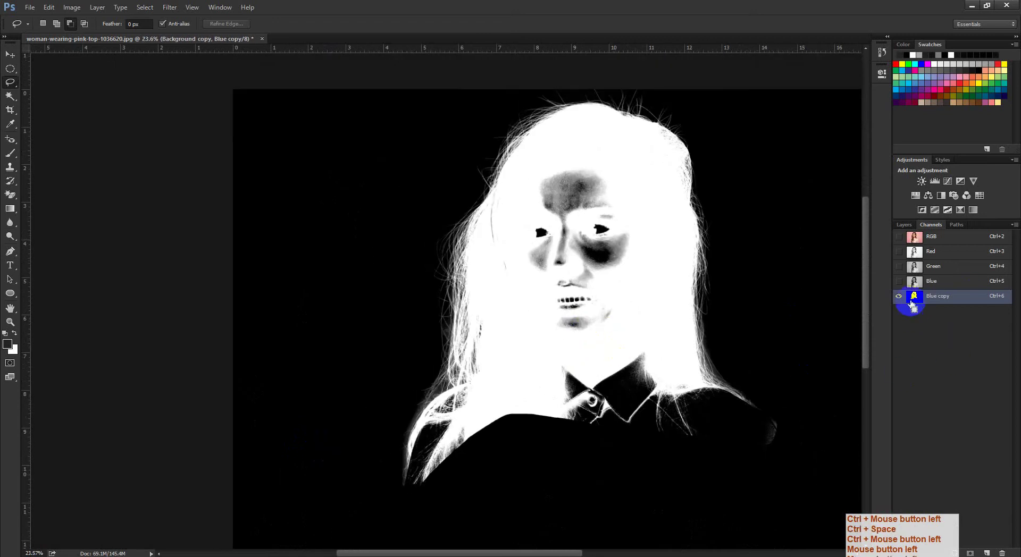
Load the Blue copy channel as a selection and add it as a layer mask to the Background copy layer
left_click(913, 297, "ctrl")
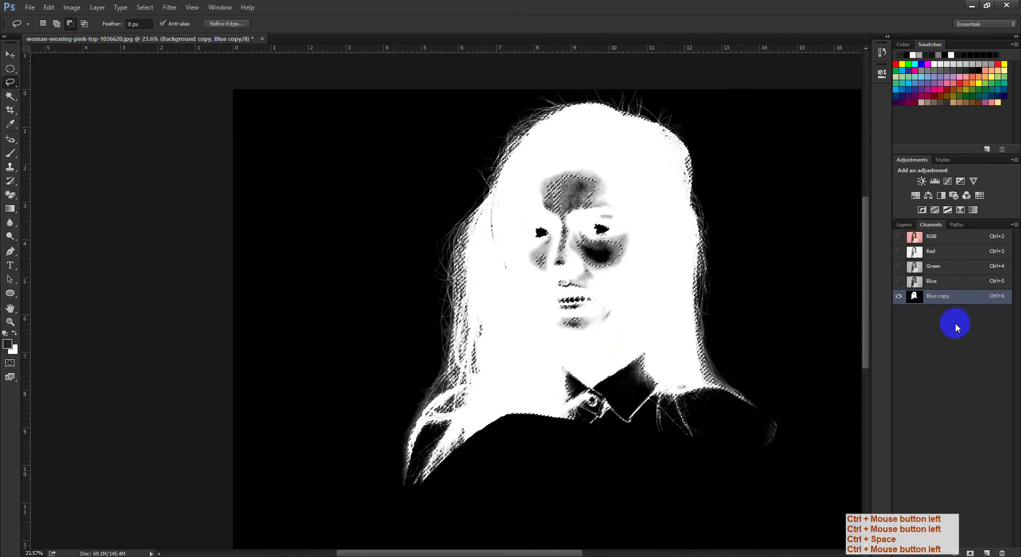
left_click(904, 225)
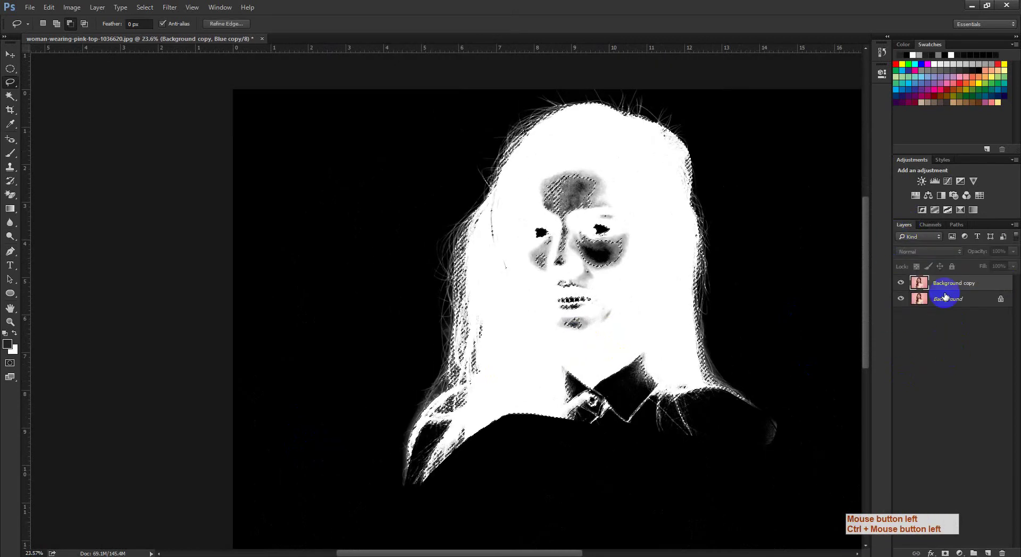
left_click(944, 552)
mouse_move(583, 345)
left_mouse_down()
mouse_move(601, 349)
mouse_move(565, 346)
left_mouse_up()
left_click(955, 280)
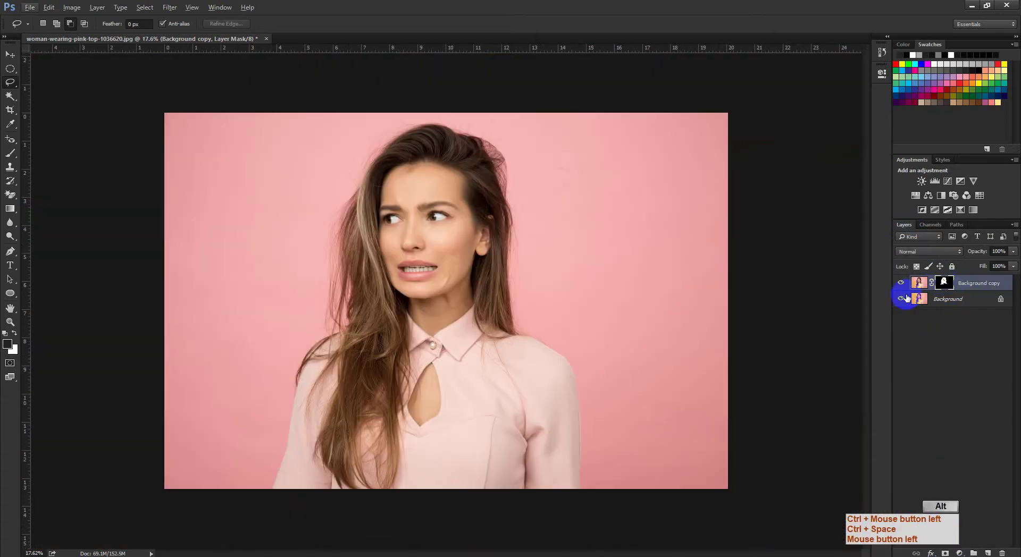
left_click(950, 300)
left_click(960, 552)
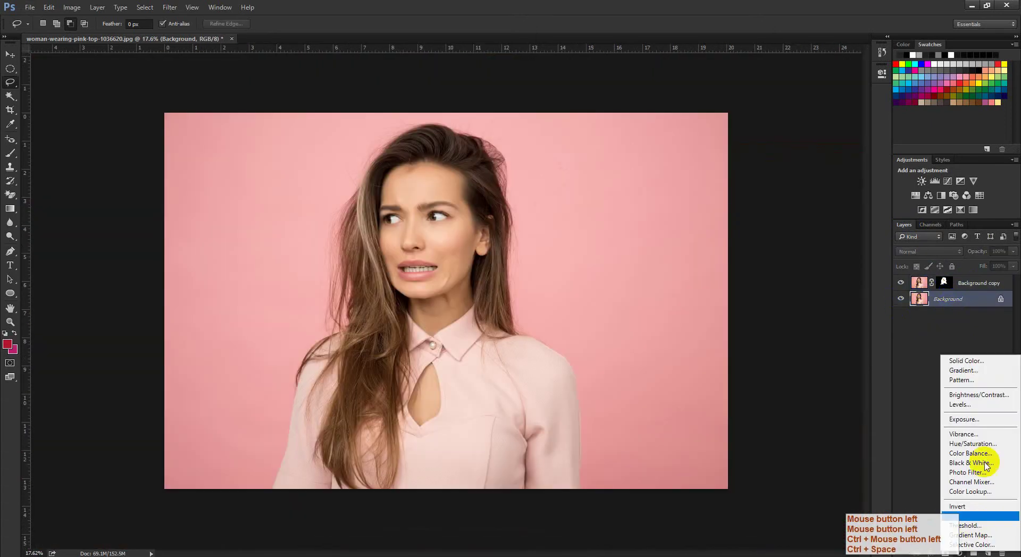
left_click(969, 361)
left_click_drag(775, 326, 671, 208)
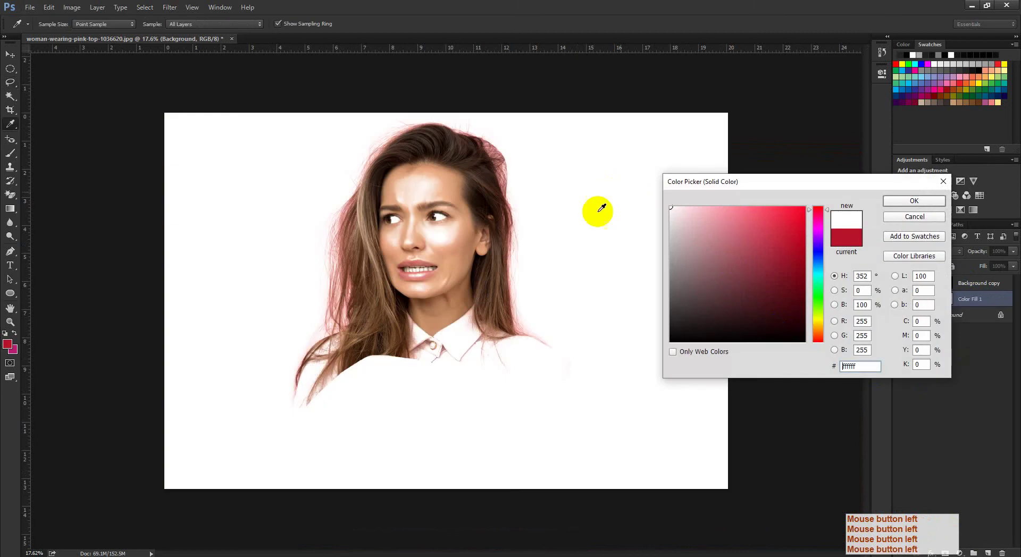
left_click_drag(830, 205, 812, 240)
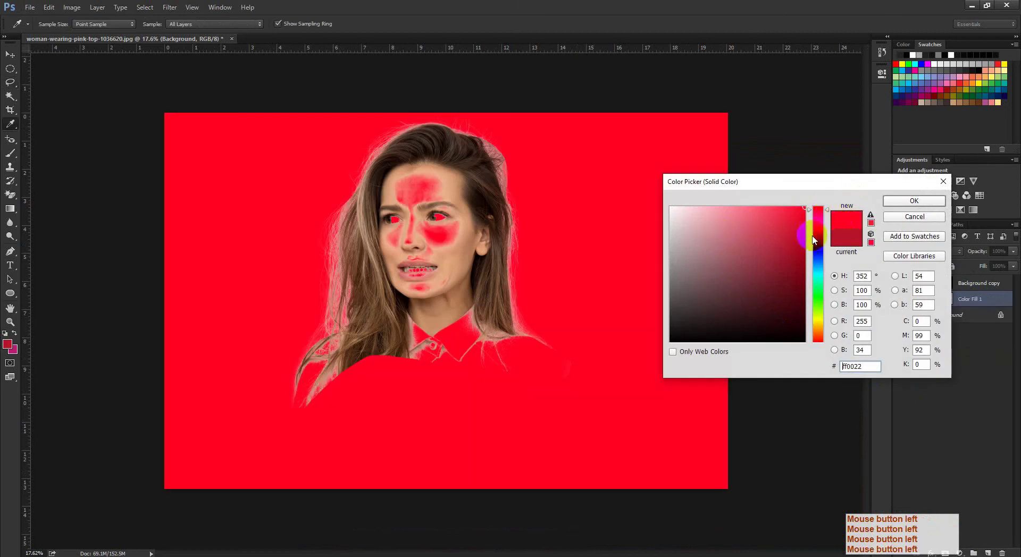
left_click(903, 218)
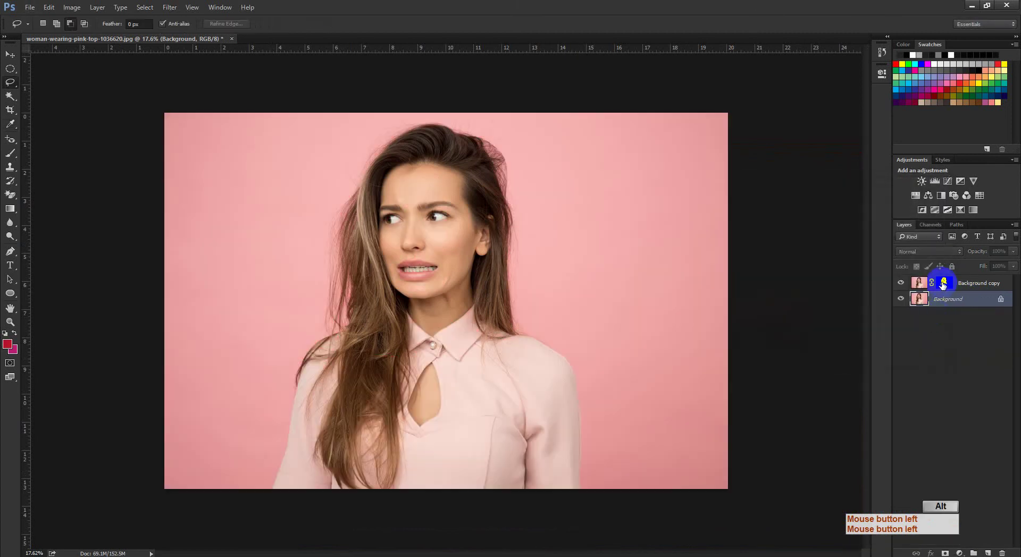
Display the Background copy layer's mask on its own and load Path 1 as a selection
left_click(942, 283, "alt")
left_click_drag(458, 255, 476, 266)
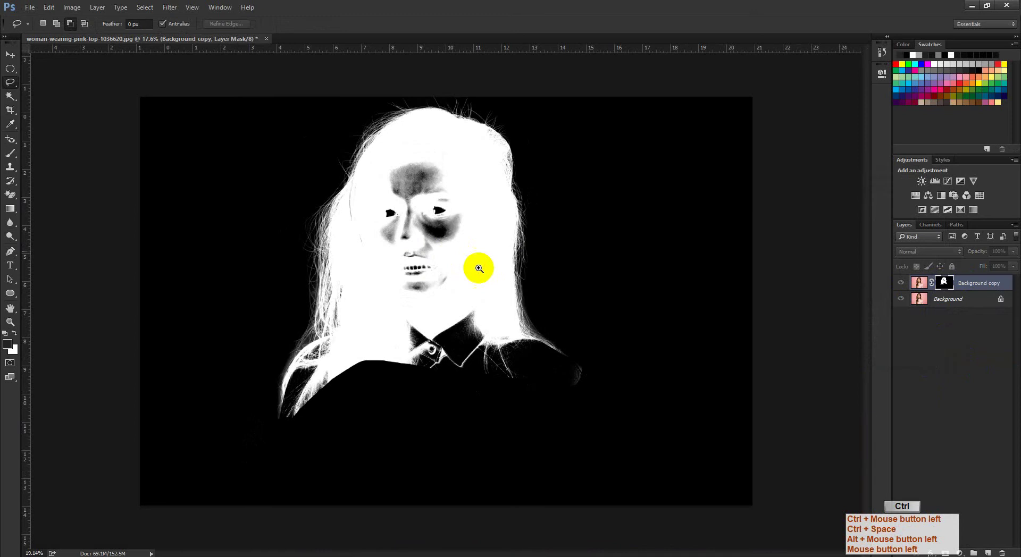
left_click(955, 225)
left_click(902, 238, "ctrl")
left_click_drag(353, 245, 371, 259)
Feather the body selection by 0.3 pixels and fill it with white in the layer mask, clearing the selection when done
key("x")
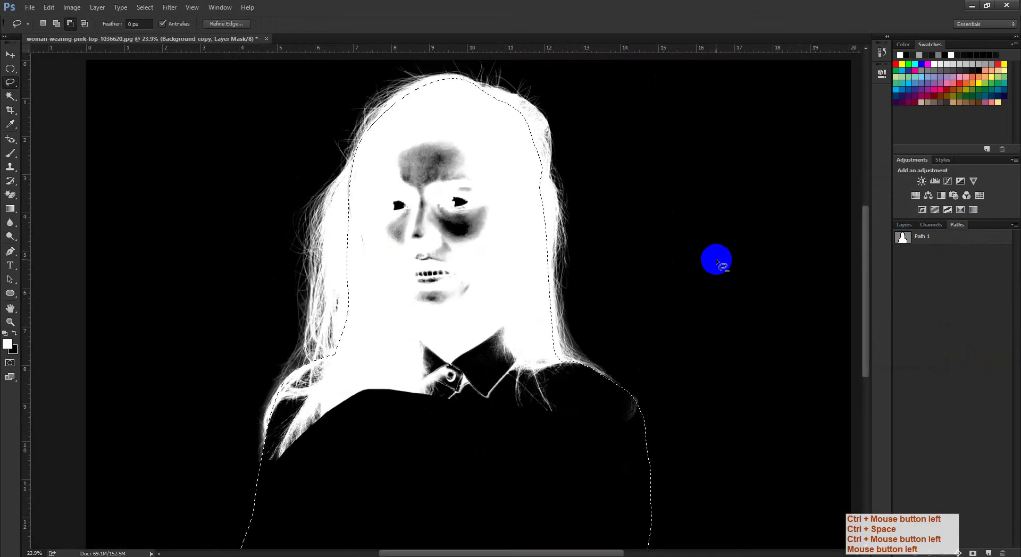
key("shift")
key("shift+F6")
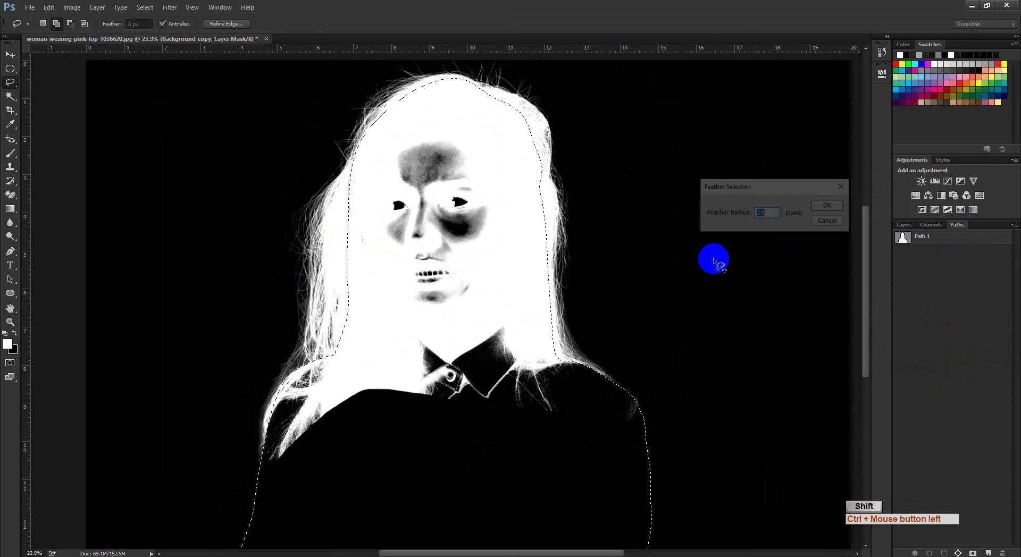
type("0.3")
key("Return")
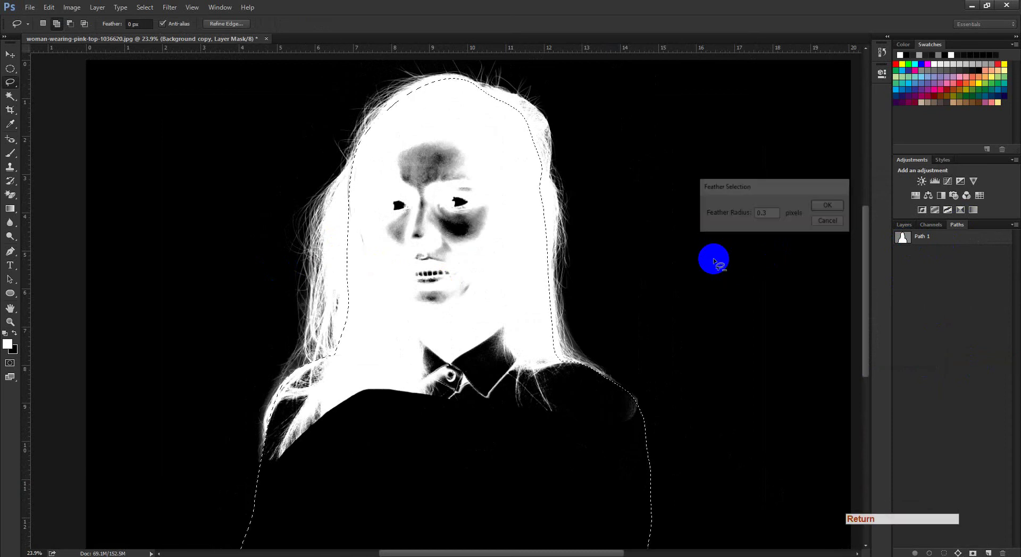
key("alt")
key("alt+BackSpace")
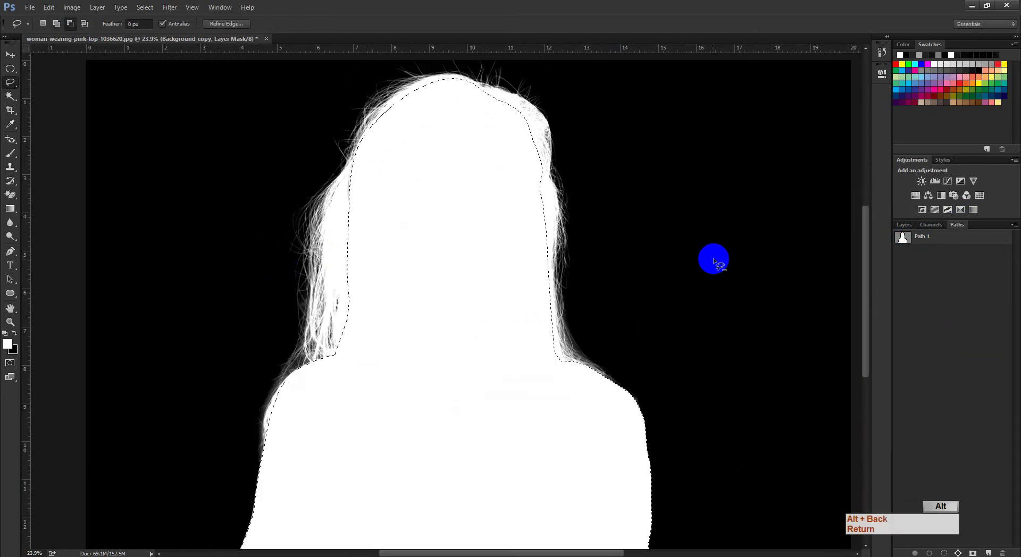
key("ctrl+d")
Examine the Background copy layer mask closely along the left hair edge, toggling between the mask and the image
left_click(336, 235, "ctrl")
left_click_drag(337, 236, 366, 254)
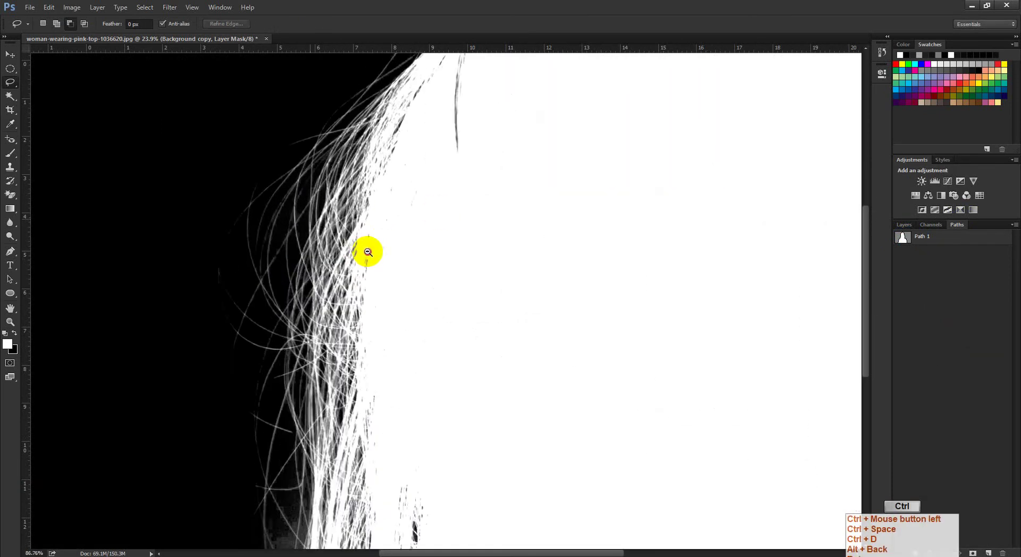
left_click_drag(497, 218, 536, 353)
left_click(904, 225)
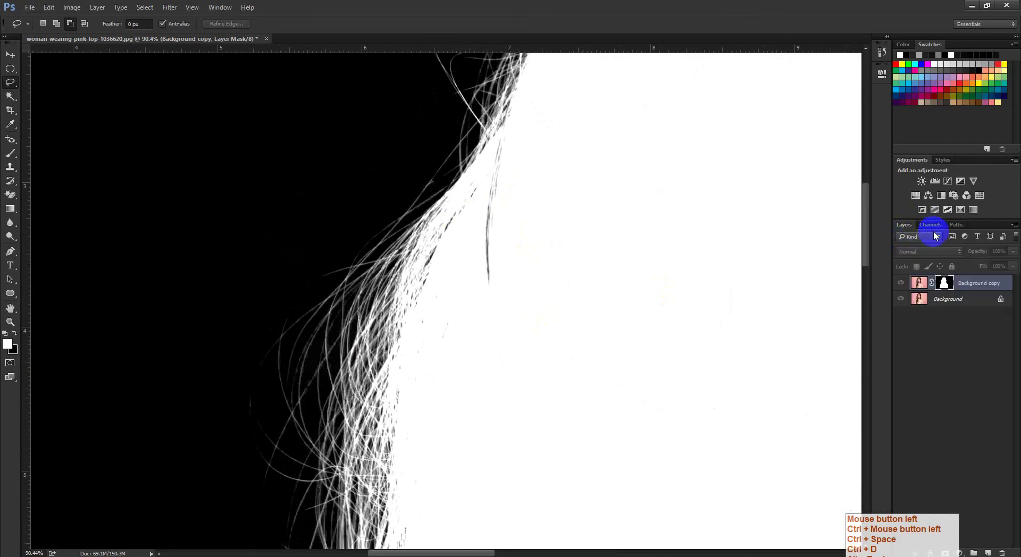
left_click_drag(533, 257, 681, 312)
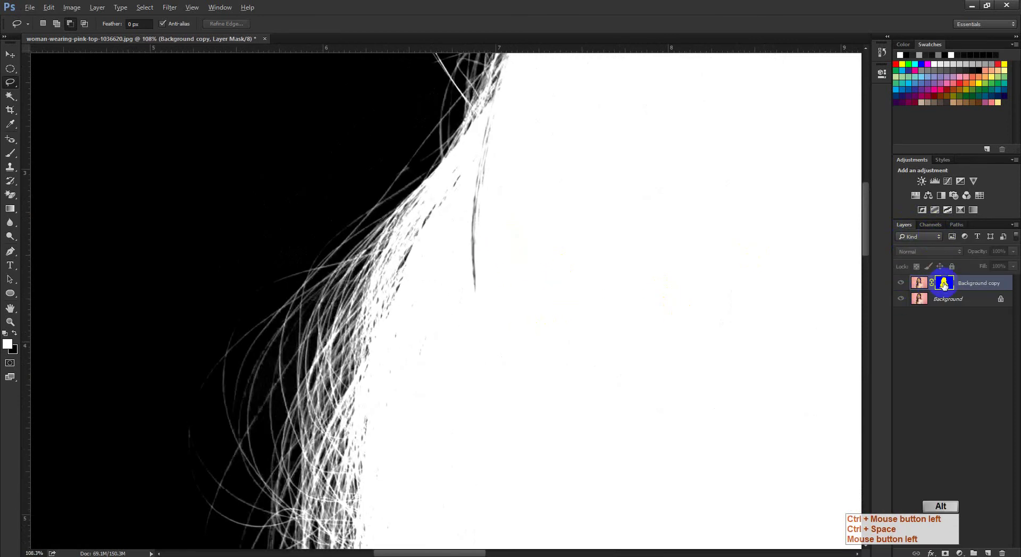
left_click(944, 283, "alt")
left_click(944, 283, "alt")
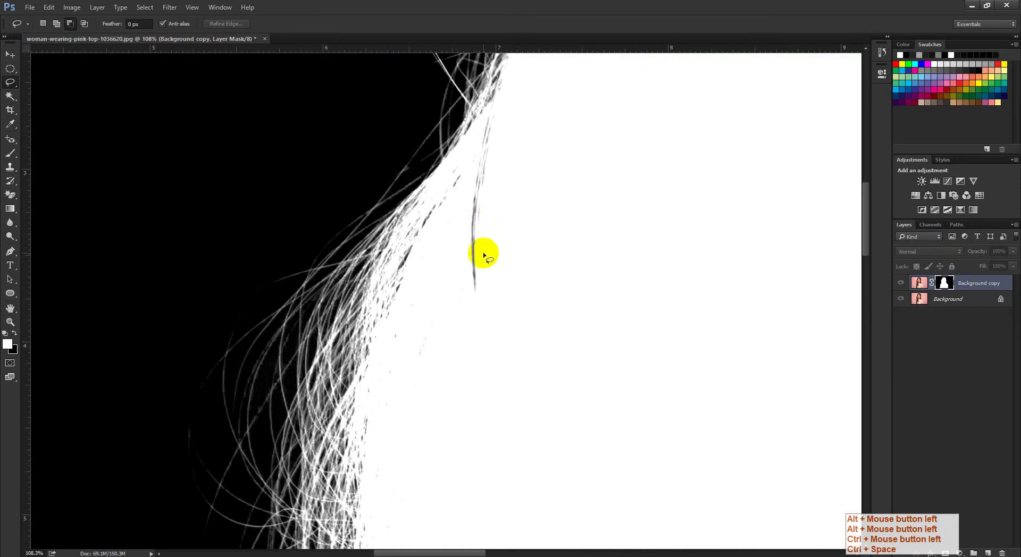
Paint white with the Brush over the stray grey strand inside the upper-left hair area of the layer mask
key("b")
left_click(132, 24)
left_click(125, 33)
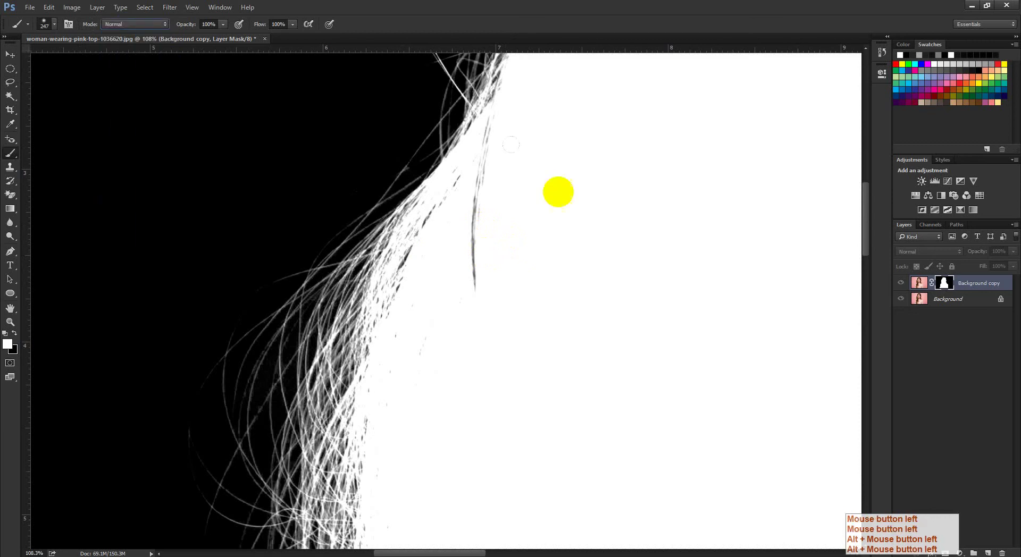
mouse_move(548, 189)
left_mouse_down()
mouse_move(501, 190)
mouse_move(509, 267)
mouse_move(475, 192)
left_mouse_up()
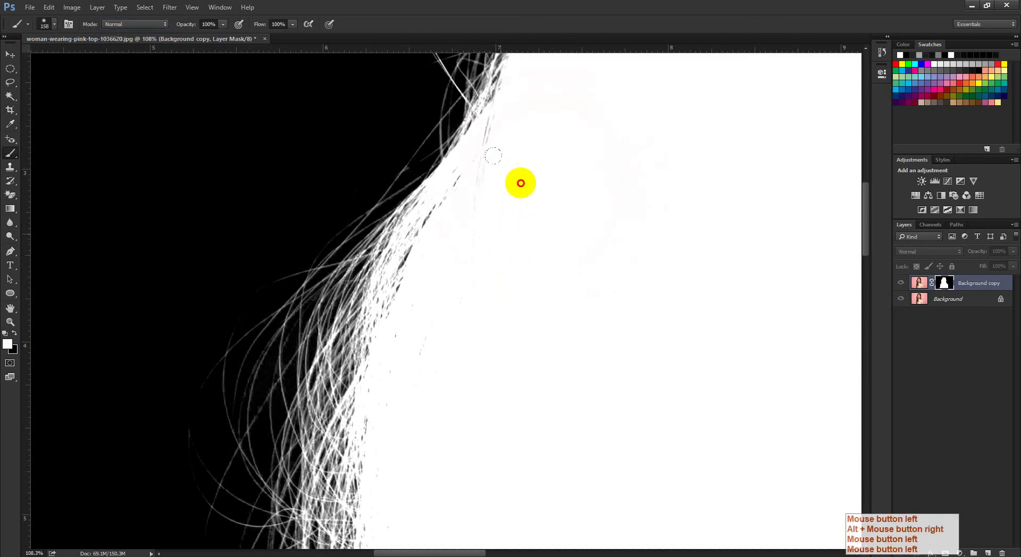
left_click_drag(479, 325, 447, 389)
left_click(447, 390)
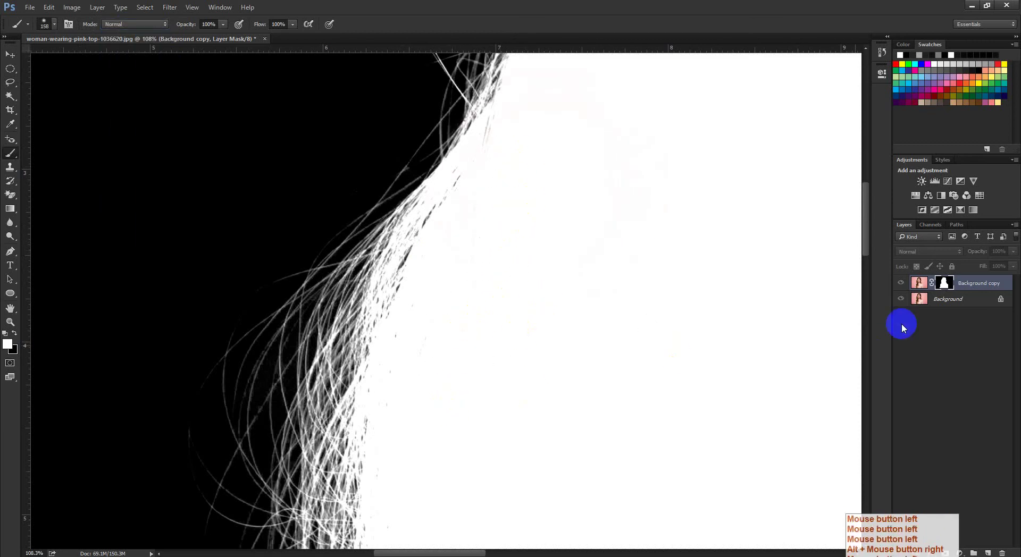
left_click(942, 283, "alt")
key("ctrl+alt+z")
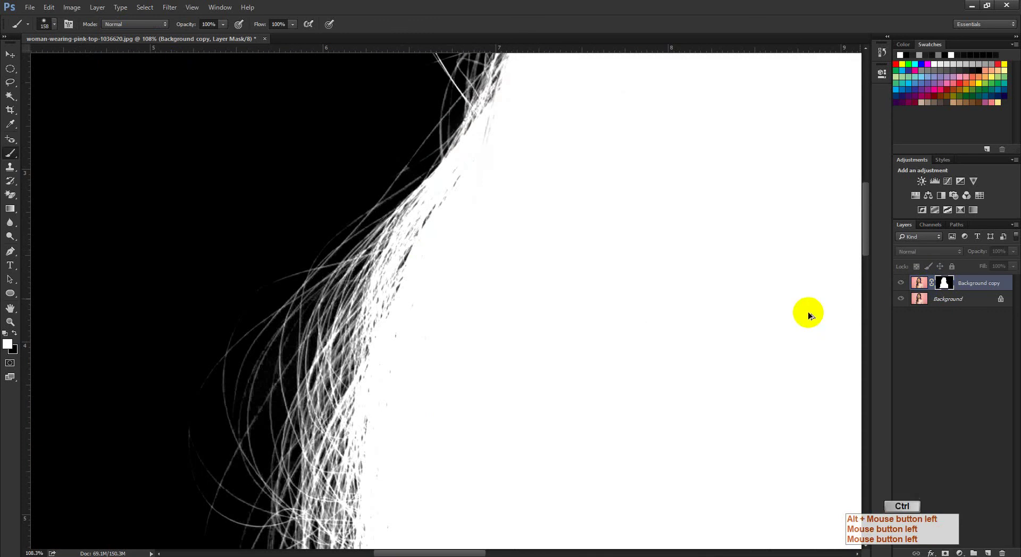
Examine the layer mask along the hair and around the strands above the right-hand shoulder
left_click_drag(585, 322, 493, 322)
left_click_drag(632, 106, 361, 367)
left_click_drag(616, 372, 450, 295, "ctrl")
left_click_drag(517, 396, 512, 101)
left_click_drag(564, 457, 542, 69)
left_click_drag(577, 479, 397, 381)
left_click_drag(495, 427, 455, 421)
left_click_drag(455, 421, 434, 415, "ctrl")
key("l")
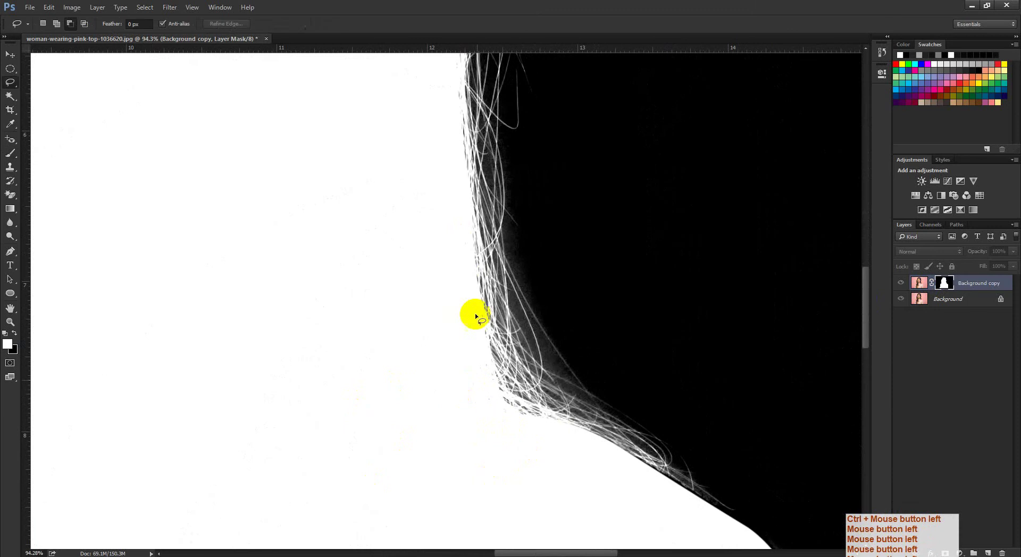
left_click_drag(542, 306, 497, 312, "ctrl")
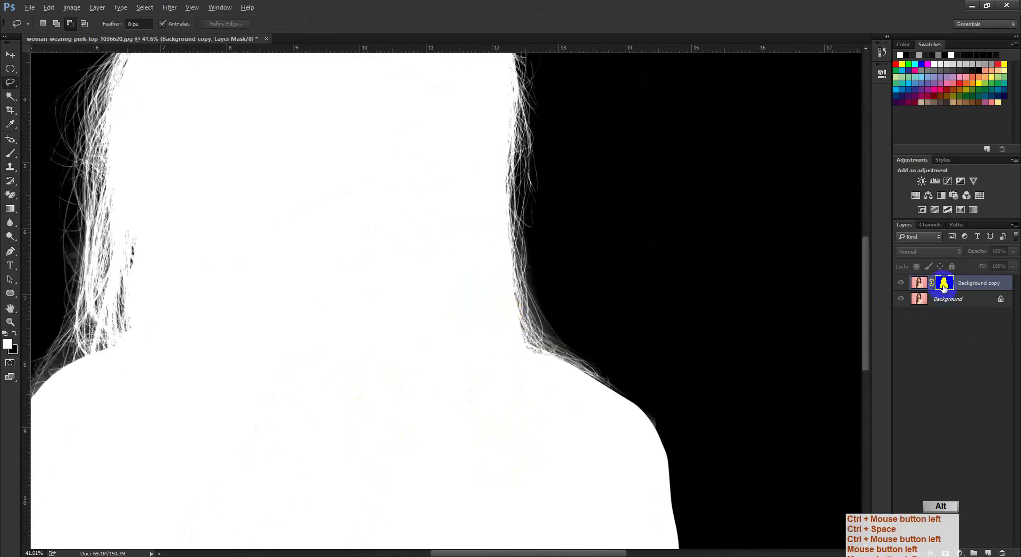
Load the layer mask as a selection and inspect the hair by the right-hand shoulder in Quick Mask, clearing the selection when done
left_click(944, 286, "alt")
left_click(943, 286, "ctrl")
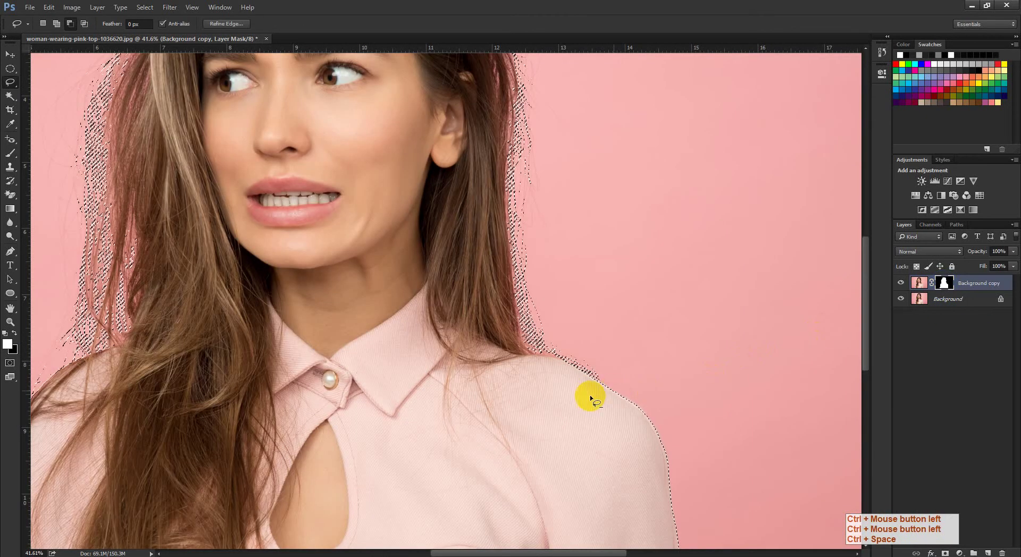
key("q")
left_click_drag(531, 280, 491, 297)
left_click_drag(578, 325, 558, 335, "ctrl")
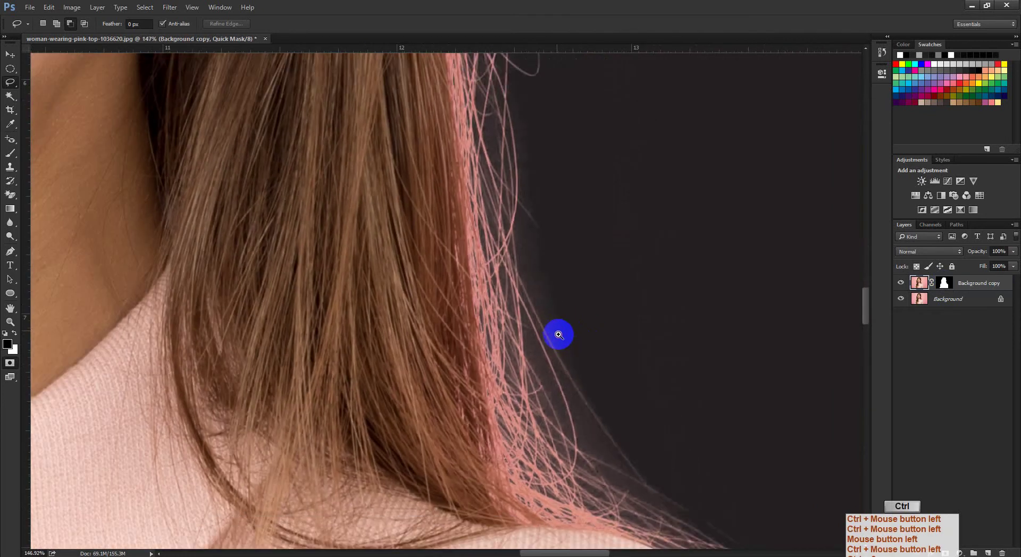
key("q")
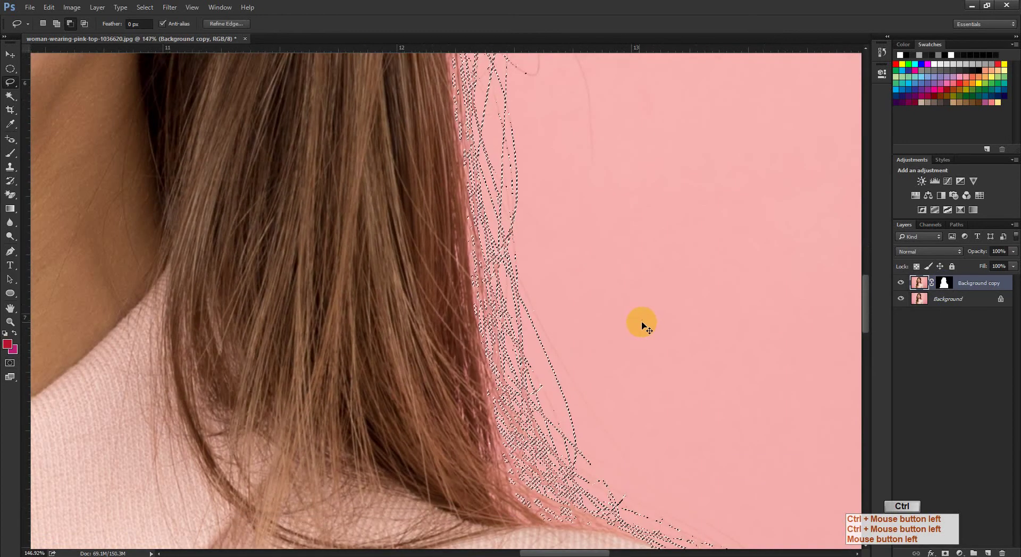
key("ctrl+d")
Display the layer mask on its own and make a feathered lasso selection around the hazy hair above the right-hand shoulder
left_click(943, 283, "alt")
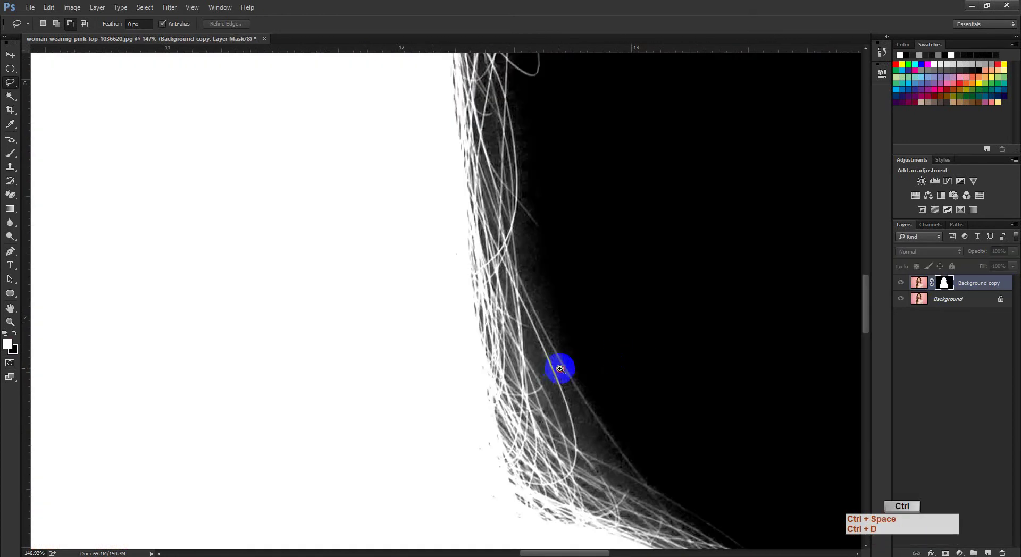
left_click_drag(560, 369, 558, 381, "ctrl")
left_click_drag(646, 427, 610, 339)
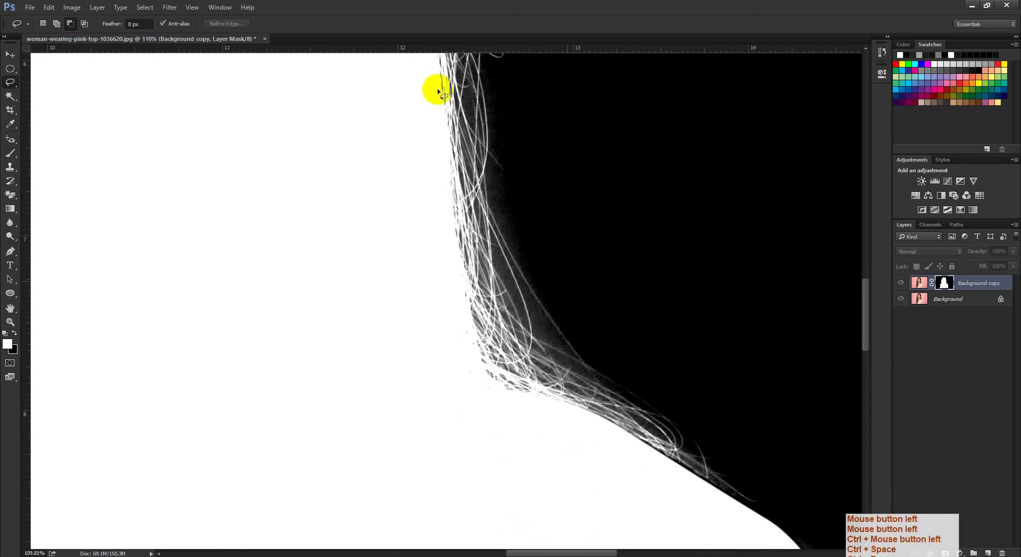
left_click_drag(490, 303, 487, 370)
left_click_drag(600, 311, 568, 313, "ctrl")
mouse_move(430, 97)
left_mouse_down()
mouse_move(580, 139)
mouse_move(638, 495)
left_mouse_up()
left_click_drag(367, 193, 373, 189)
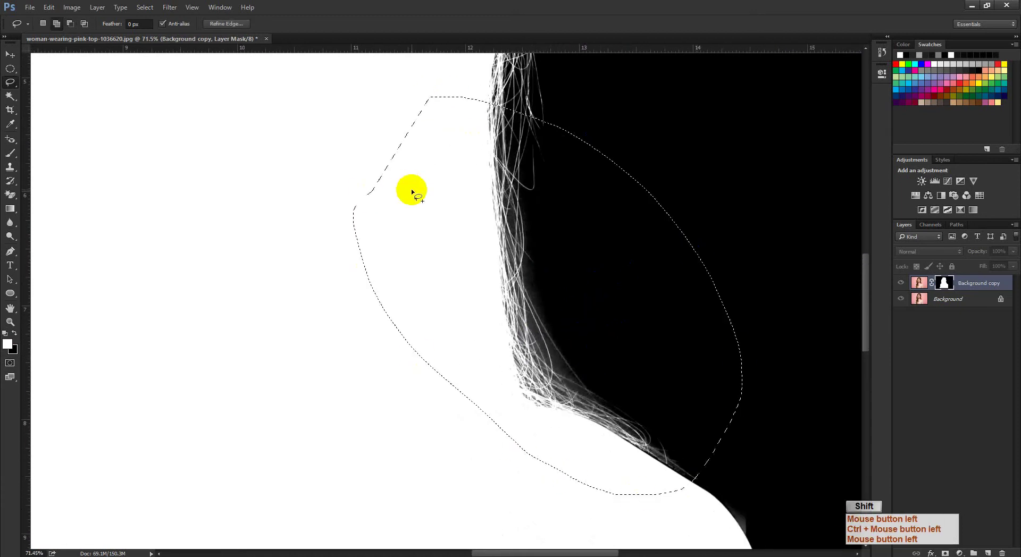
key("shift+F6")
key("Return")
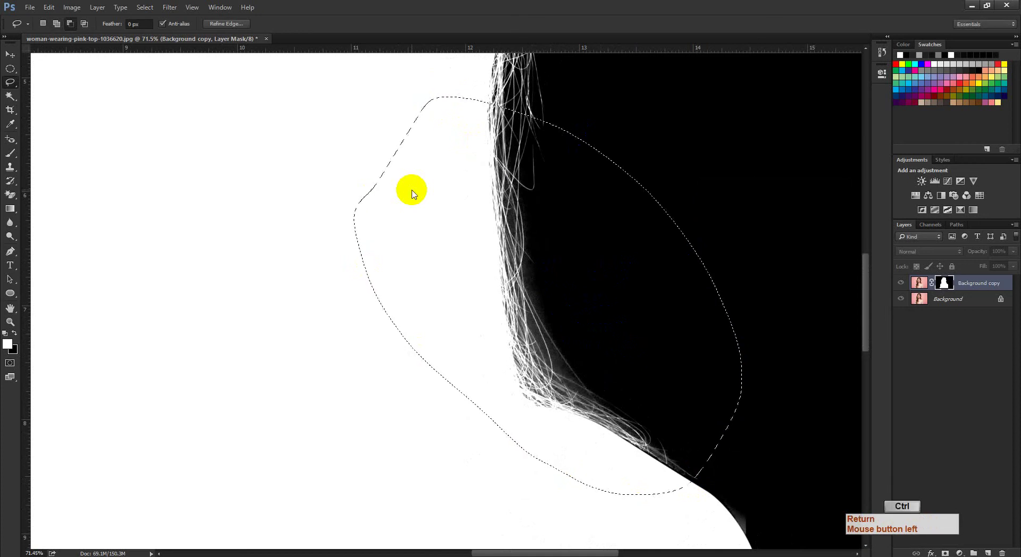
Apply Levels to the selected mask area with black input 43 and white input about 245, clearing the selection when done
key("ctrl+l")
left_click(447, 191, "ctrl")
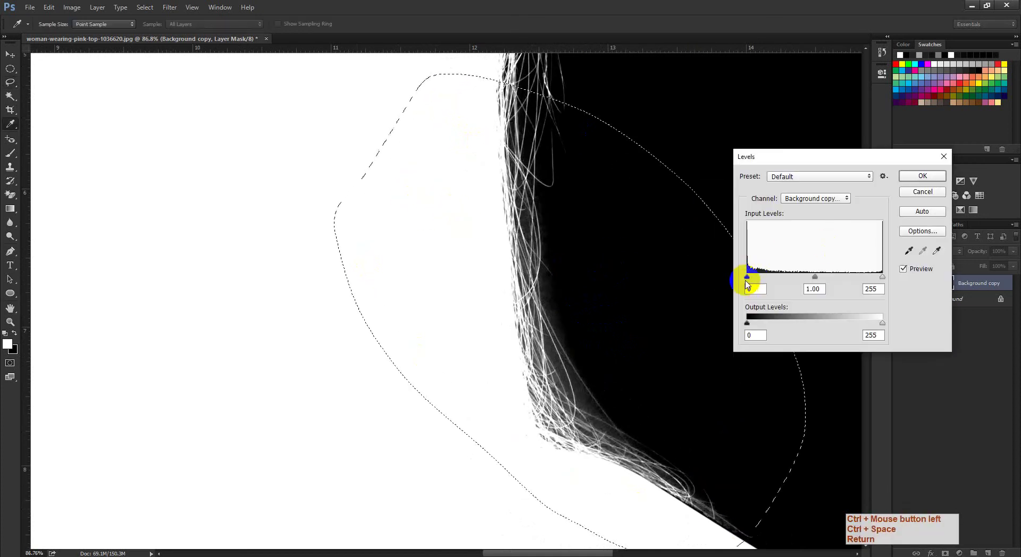
left_click_drag(750, 278, 770, 278)
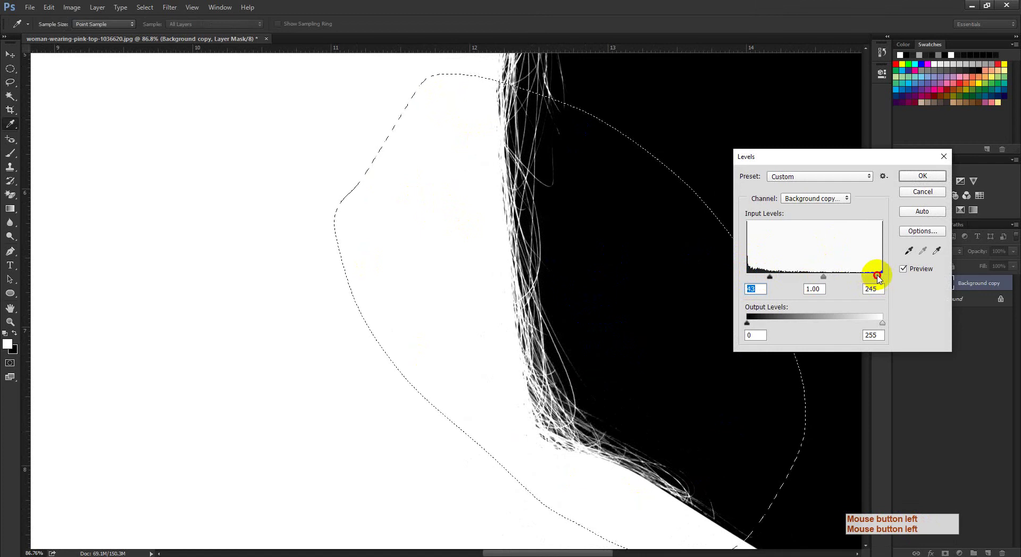
left_click(909, 183)
key("ctrl+d")
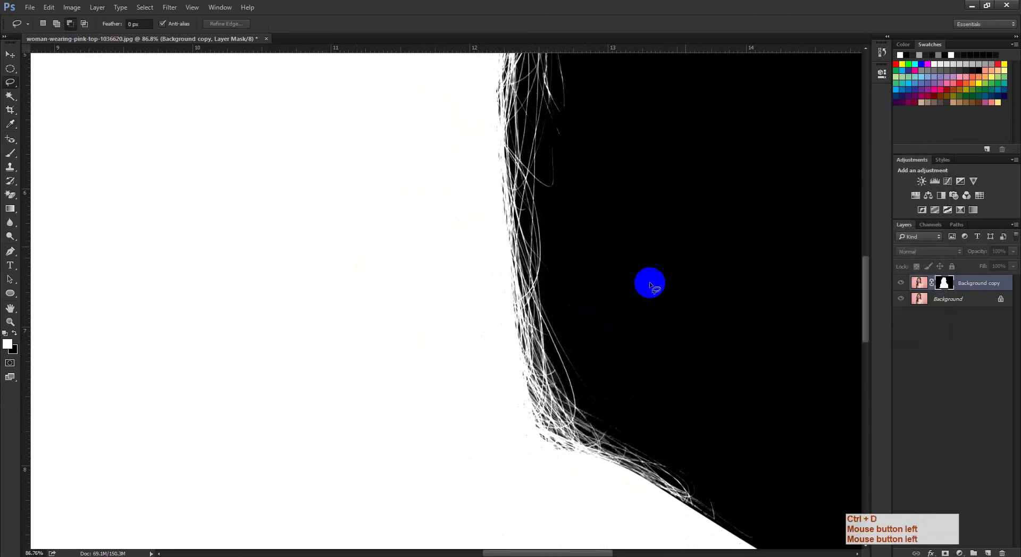
Make a feathered lasso selection around the hazy edge of the left-hand shoulder in the layer mask
left_click_drag(582, 365, 684, 274)
left_click(464, 315)
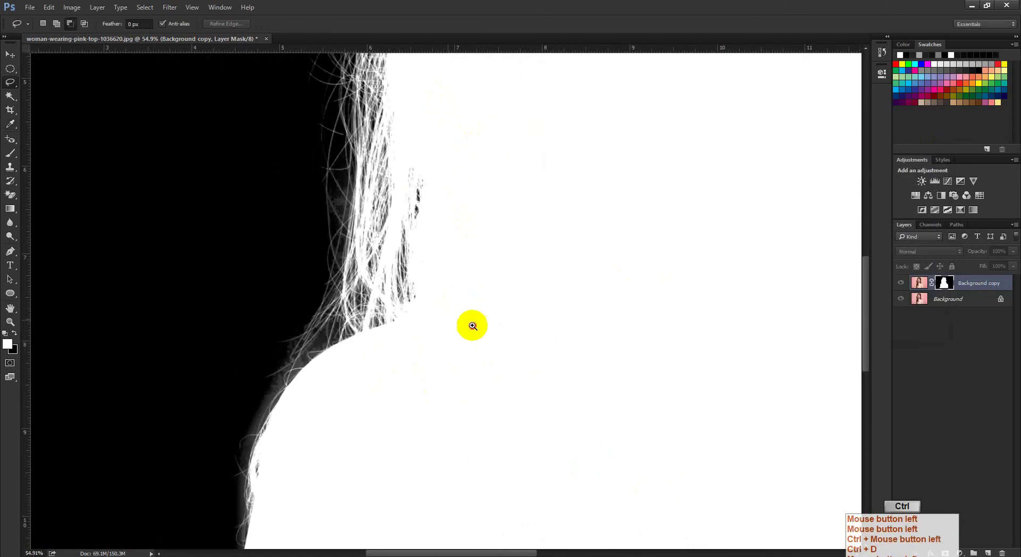
left_click_drag(472, 326, 563, 322)
left_click_drag(563, 321, 668, 180)
left_click_drag(662, 206, 643, 211)
mouse_move(577, 184)
left_mouse_down()
mouse_move(296, 333)
mouse_move(629, 234)
left_mouse_up()
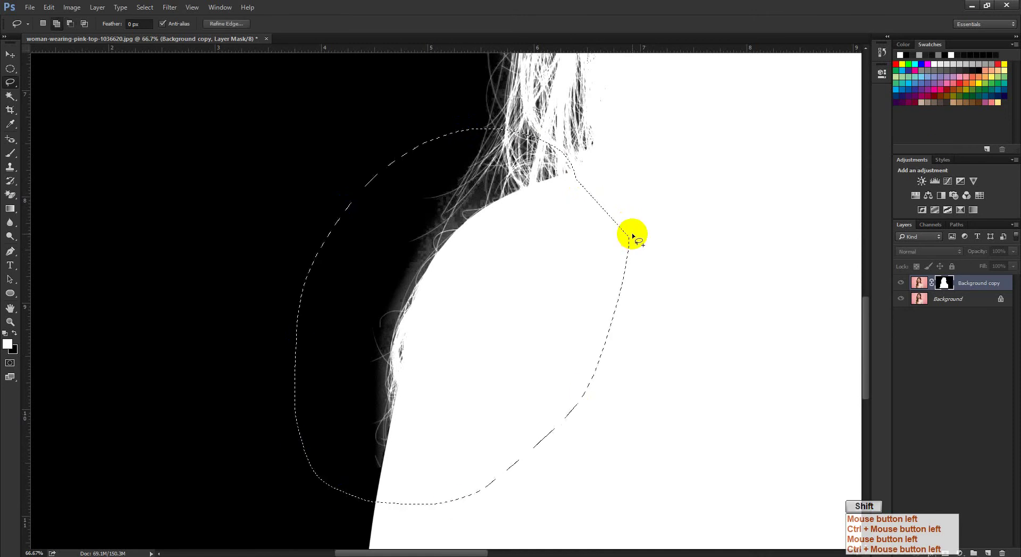
key("shift+F6")
key("Return")
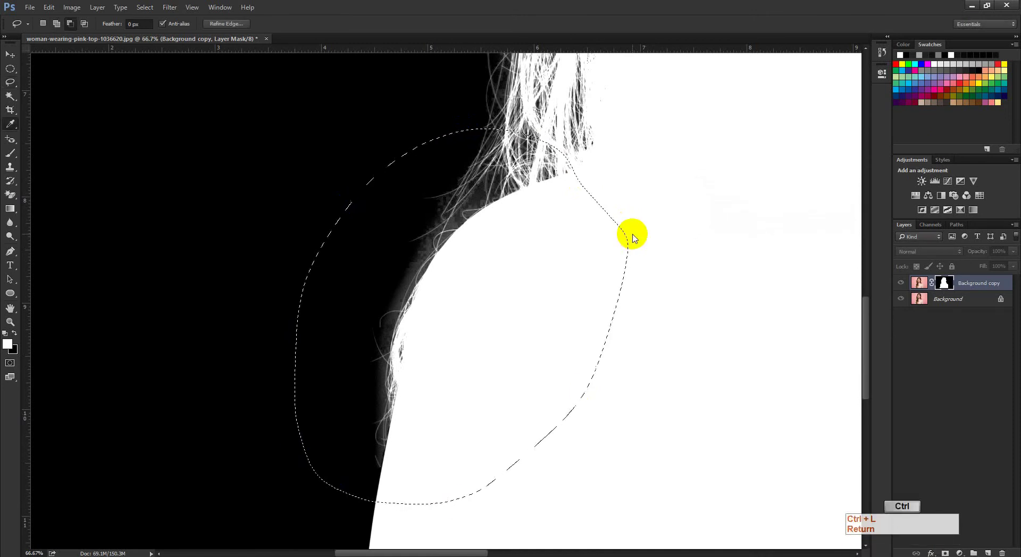
Apply Levels to the left-hand shoulder selection with black input 29 and white input about 253, clearing the selection when done
key("ctrl+l")
left_click_drag(748, 278, 764, 279)
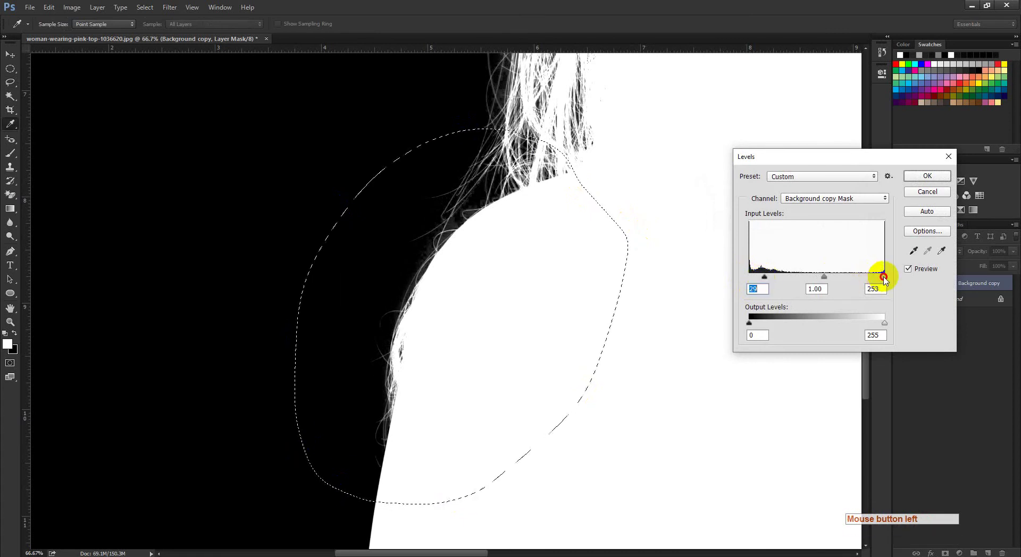
left_click_drag(881, 277, 880, 277)
left_click(935, 175)
left_click_drag(515, 197, 413, 465)
key("ctrl+d")
Return from the mask to the image and add a white (ffffff) Solid Color fill layer directly above the Background layer
left_click_drag(459, 329, 439, 345)
left_click_drag(524, 246, 473, 413)
left_click_drag(500, 481, 531, 355)
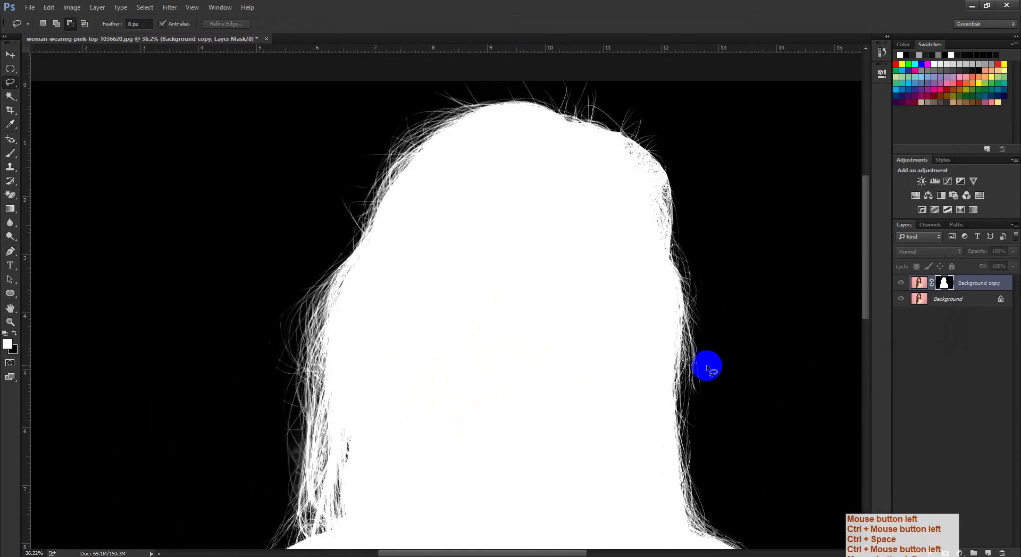
left_click(950, 285, "alt")
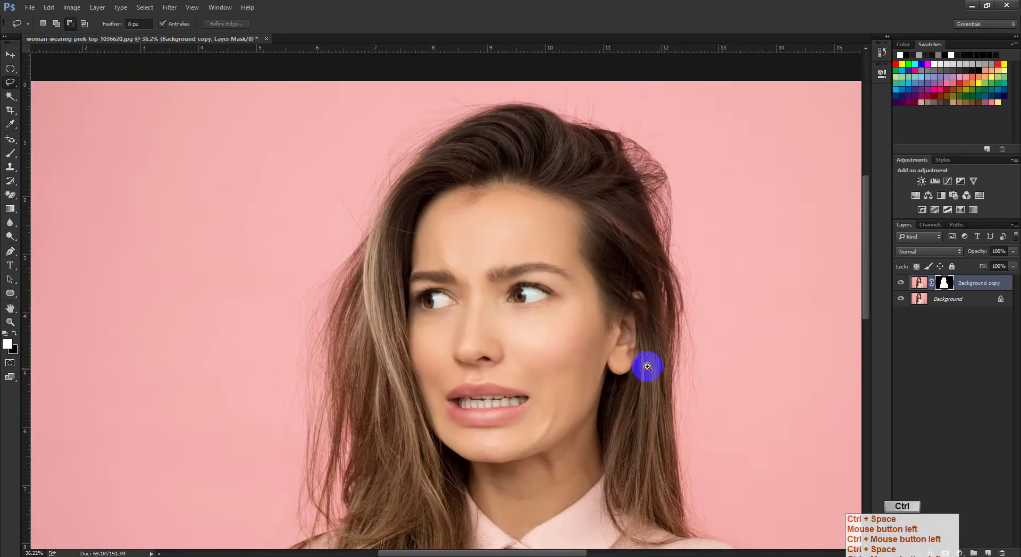
left_click_drag(645, 365, 629, 366)
left_click(962, 299)
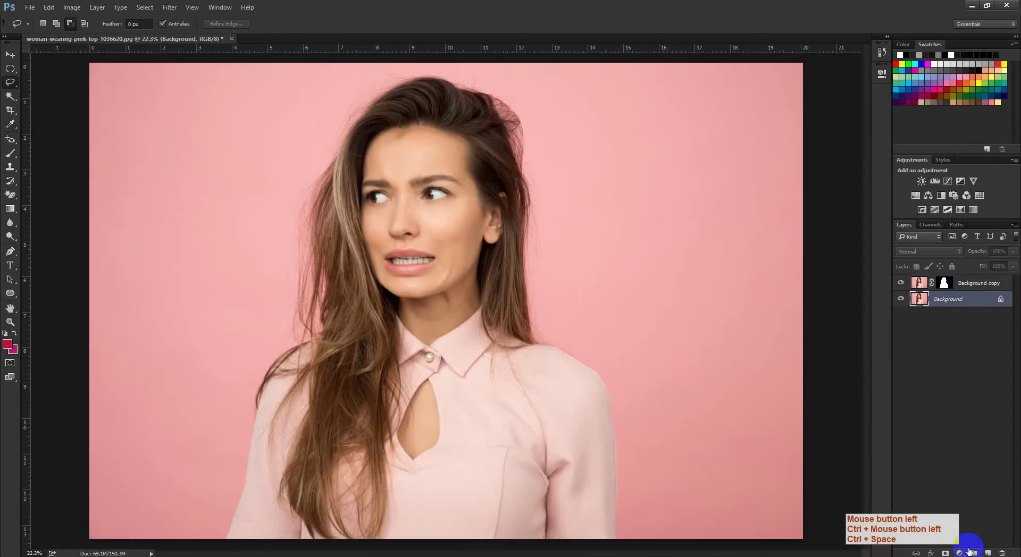
left_click(960, 553)
left_click(965, 362)
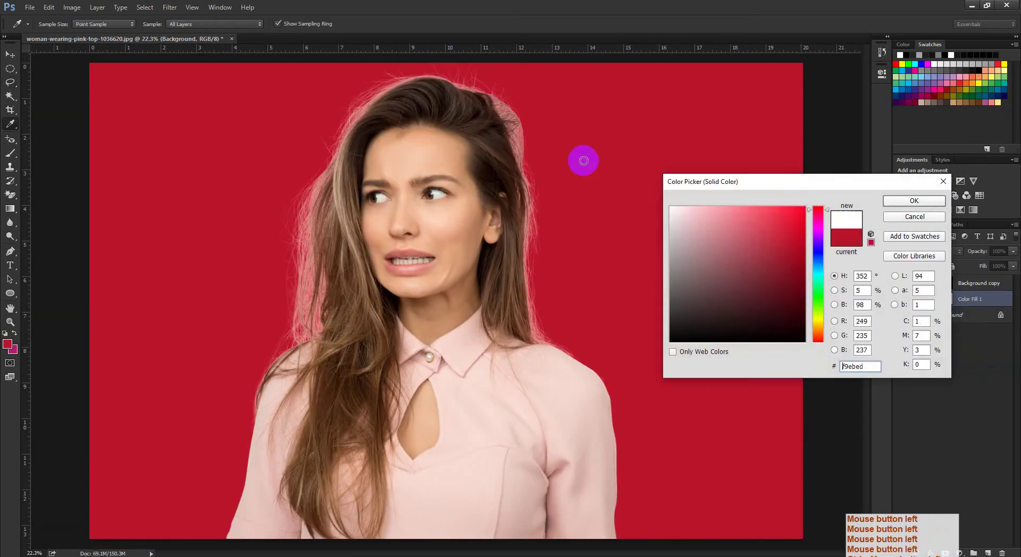
left_click(671, 208)
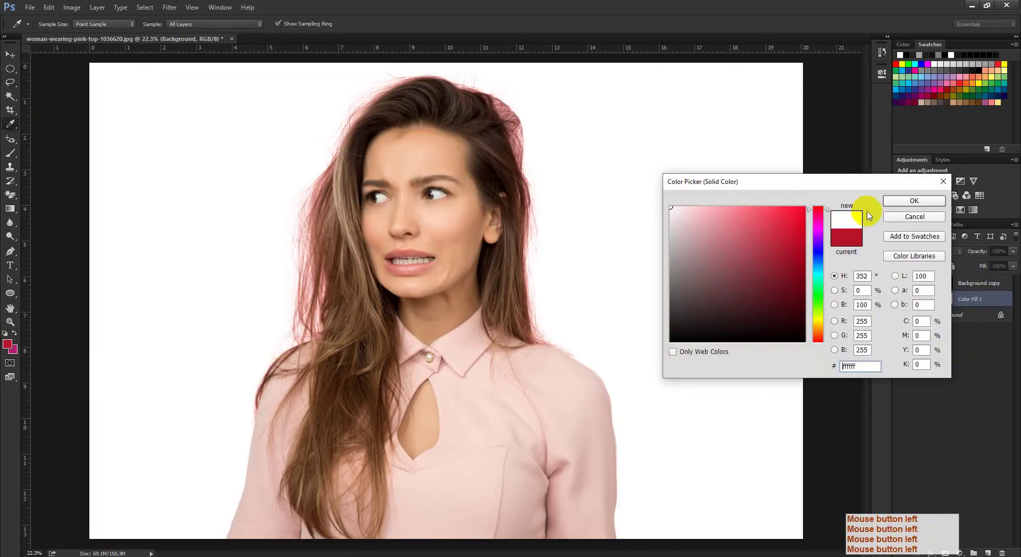
left_click(923, 201)
Examine the hair edges at the top of the head, comparing them with the white fill layer shown and hidden
left_click_drag(508, 117, 520, 344)
left_click_drag(436, 223, 457, 239)
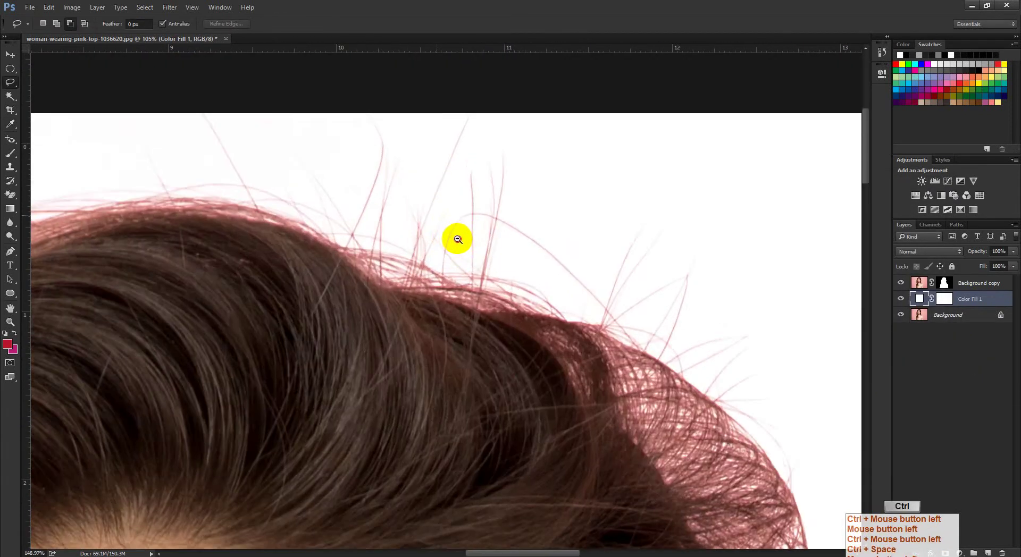
left_click_drag(523, 289, 513, 284)
left_click_drag(581, 262, 592, 266)
left_click(902, 283)
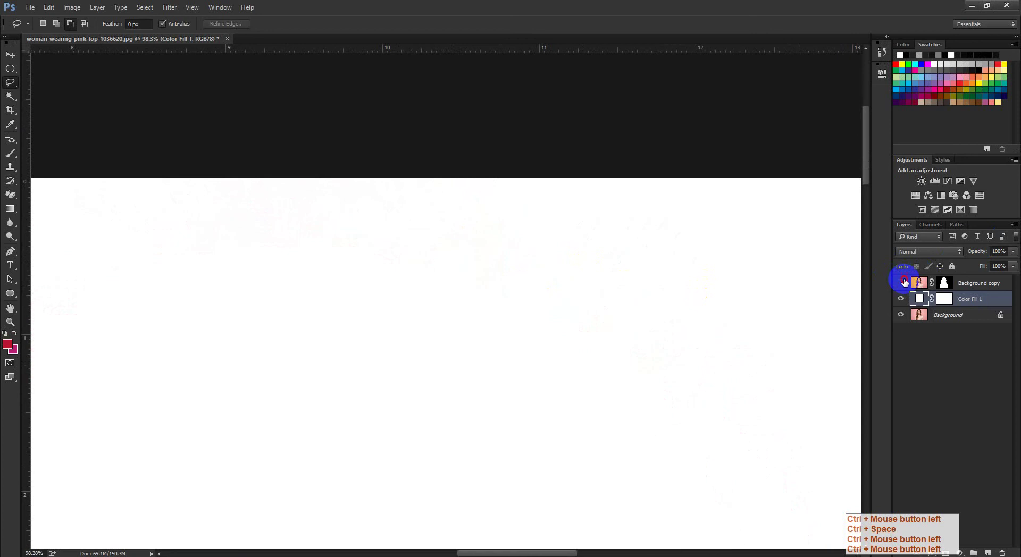
left_click(902, 283)
left_click(902, 300)
left_click(904, 300)
left_click(903, 300)
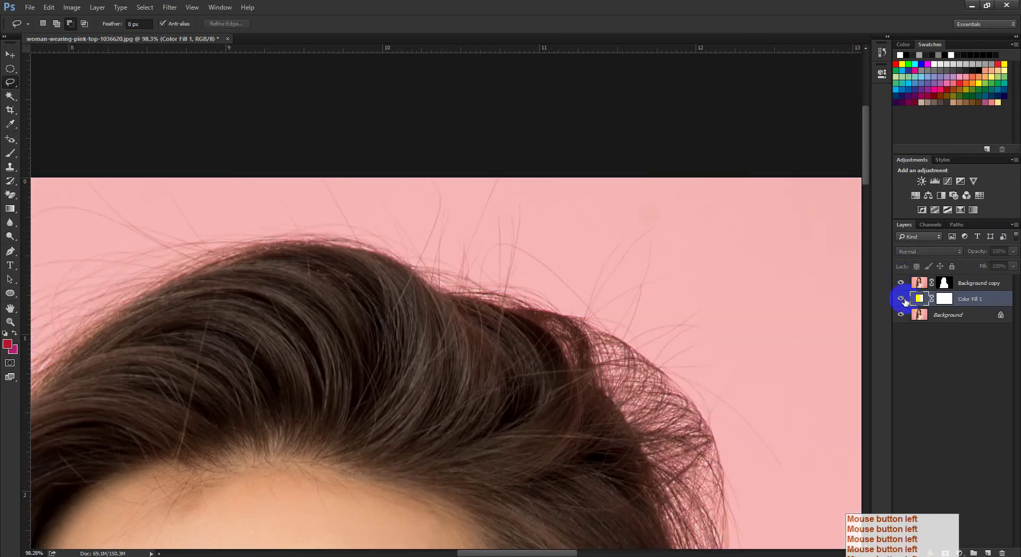
left_click(903, 299)
left_click(903, 299)
left_click(903, 299)
left_click(903, 299)
left_click(903, 299)
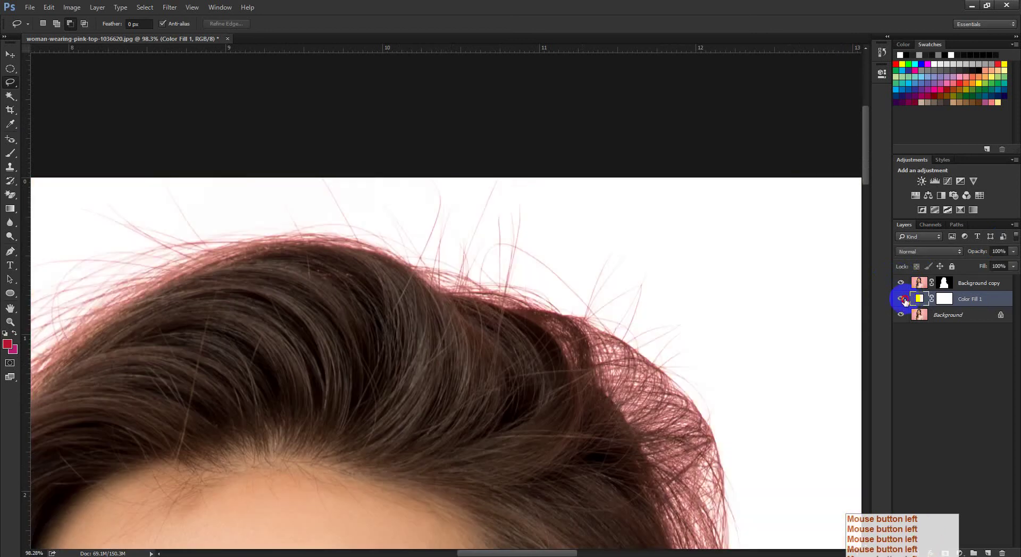
left_click(904, 299)
left_click_drag(695, 378, 562, 277)
left_click(901, 299)
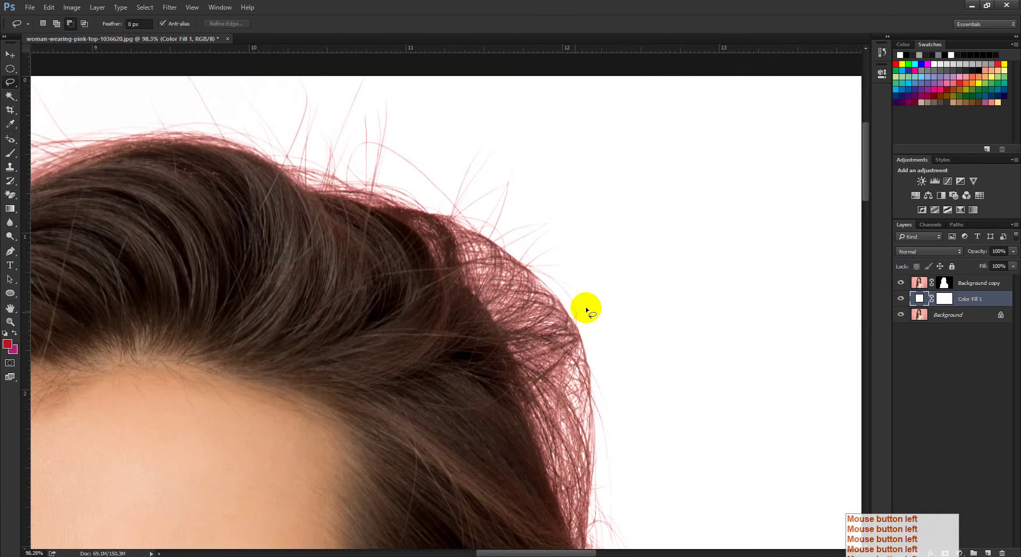
left_click(901, 298)
left_click(901, 297)
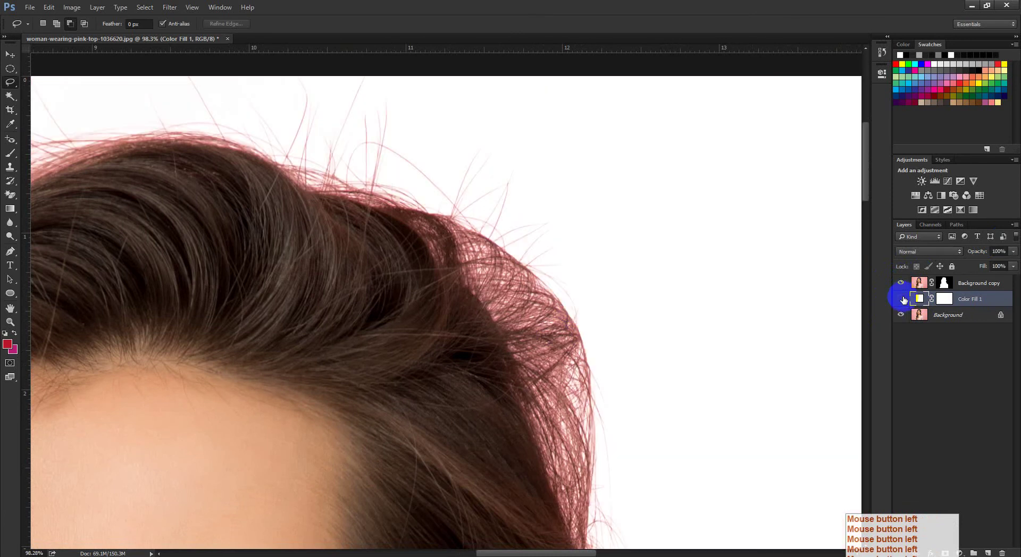
left_click(901, 297)
Compare the loose hair strands beside the ear against the white fill and the original pink background
scroll(645, 260, "down", 10)
left_click_drag(701, 334, 678, 333)
left_click_drag(710, 389, 755, 396)
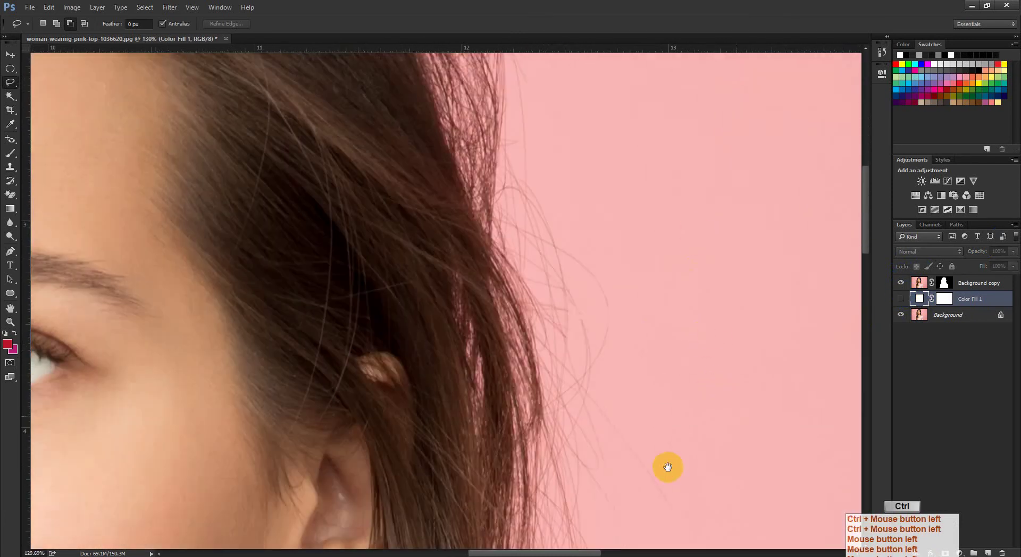
left_click_drag(667, 470, 680, 380)
left_click_drag(636, 289, 622, 188)
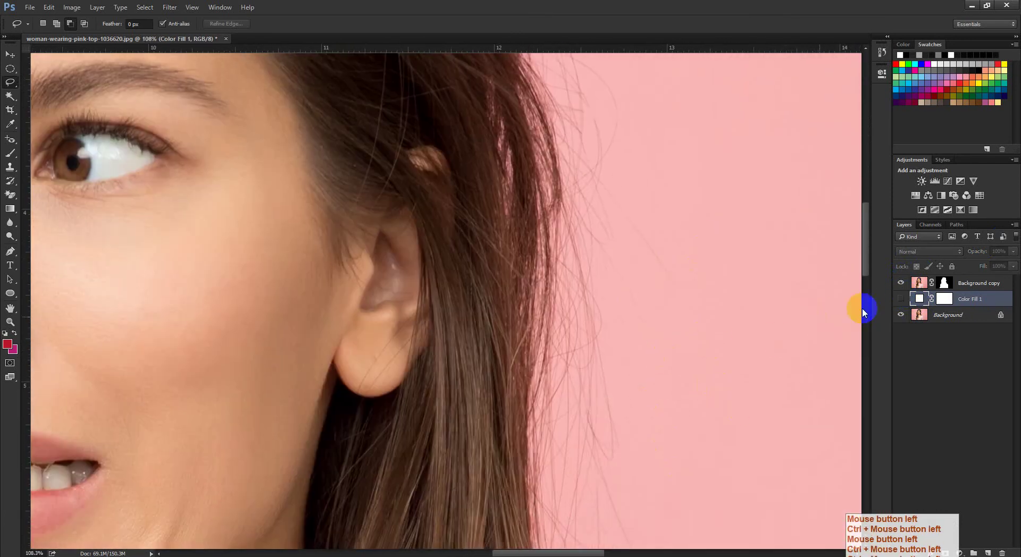
left_click(901, 299)
left_click(900, 299)
left_click(901, 299)
left_click(901, 300)
left_click(900, 299)
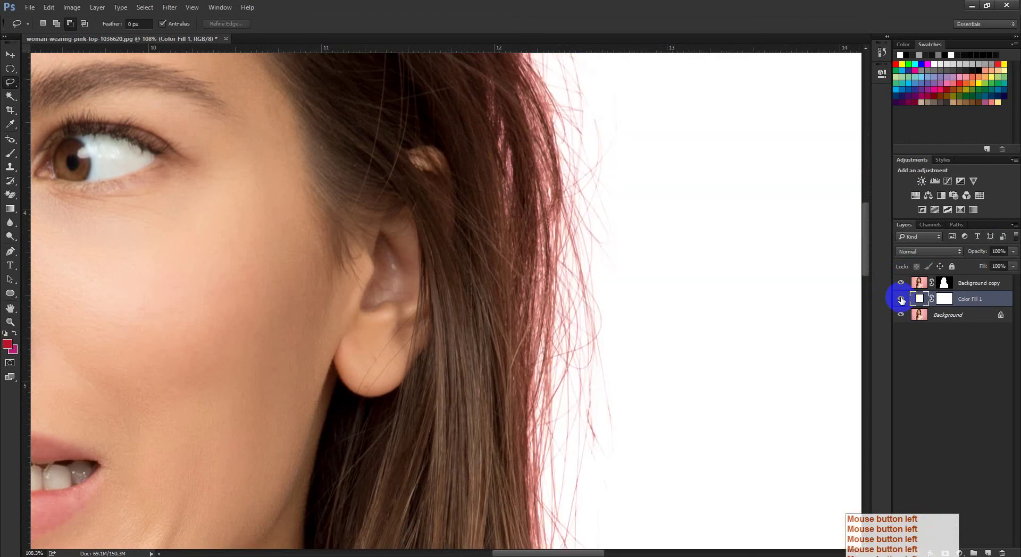
left_click(900, 299)
left_click(900, 299)
left_click(900, 299)
left_click(901, 299)
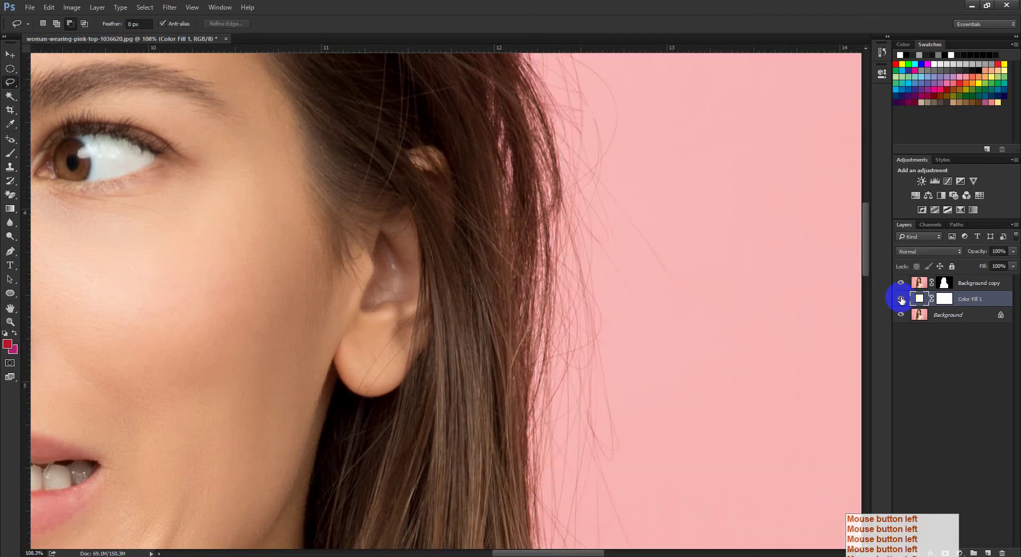
Recheck the hair beside the ear with the white fill hidden and shown, and view the whole cutout over white
left_click(901, 299)
left_click(900, 299)
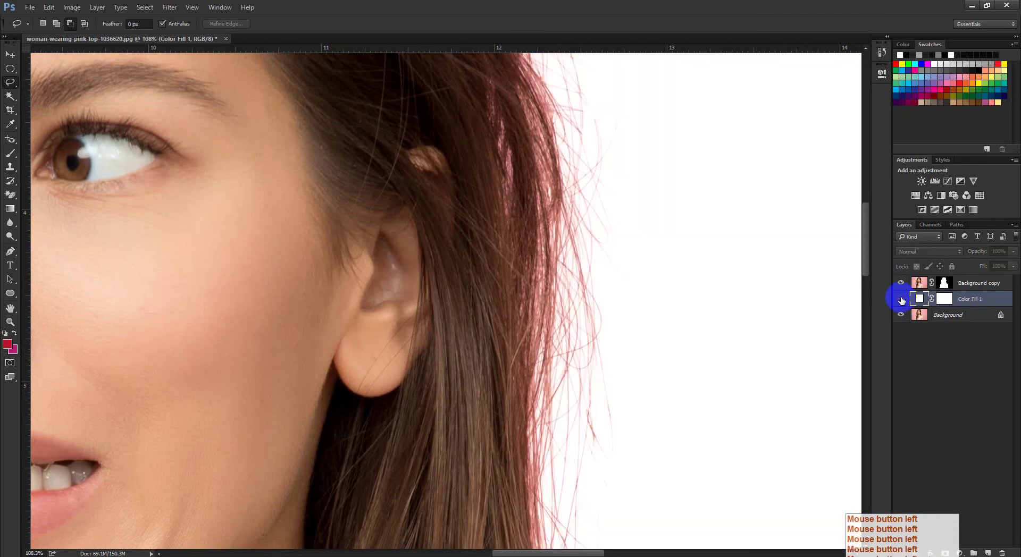
left_click(901, 300)
left_click_drag(597, 316, 553, 269)
left_click(900, 299)
left_click(900, 299)
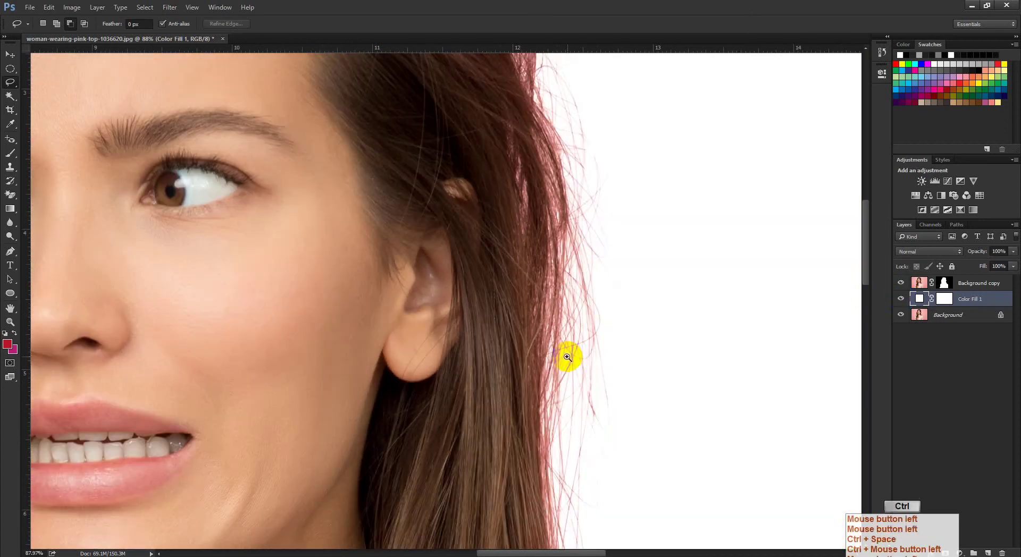
left_click_drag(568, 359, 467, 385)
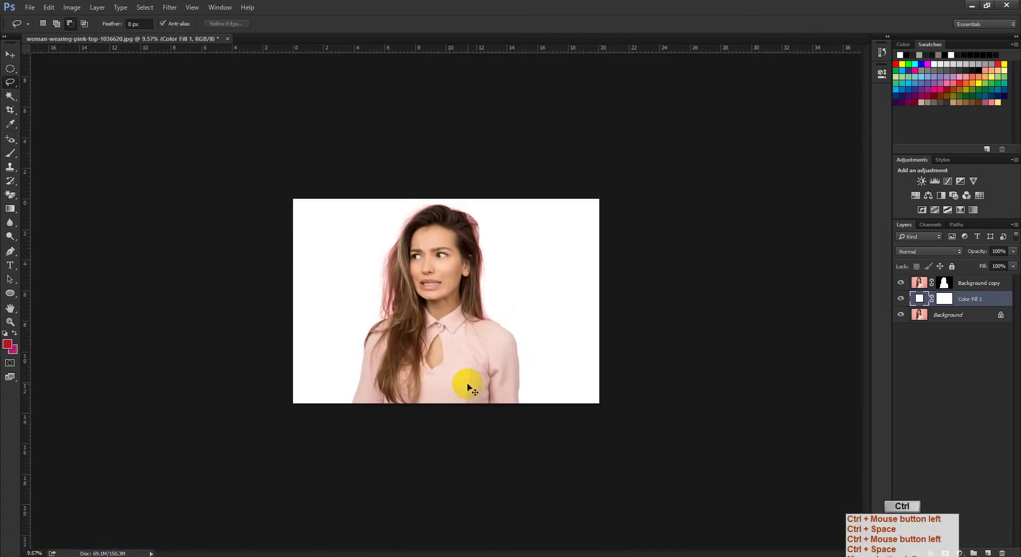
key("ctrl+0")
left_click_drag(467, 304, 458, 303)
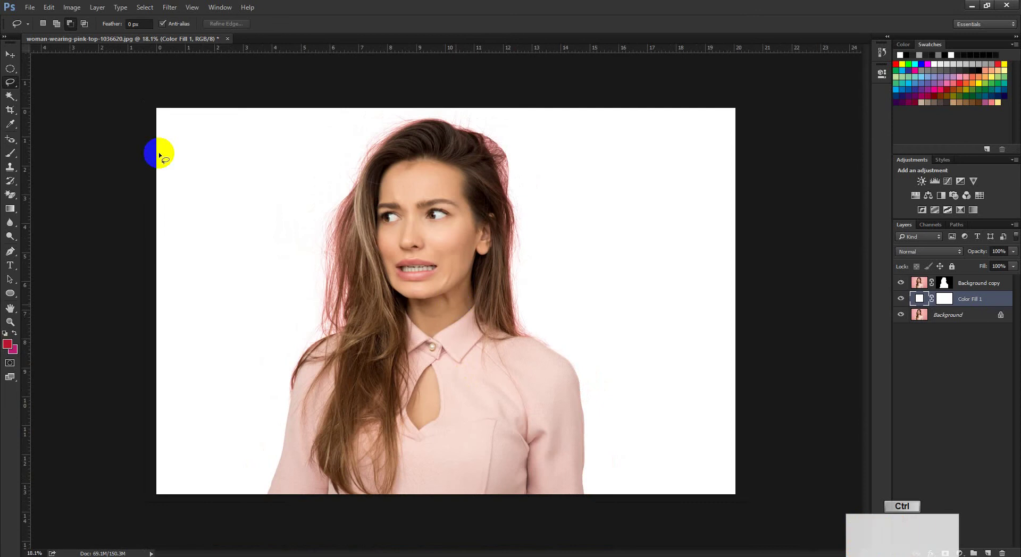
Open the Unsplash JPG of a lone tree in a green field from the Desktop's Photoshop folder
left_click(30, 7)
left_click(38, 28)
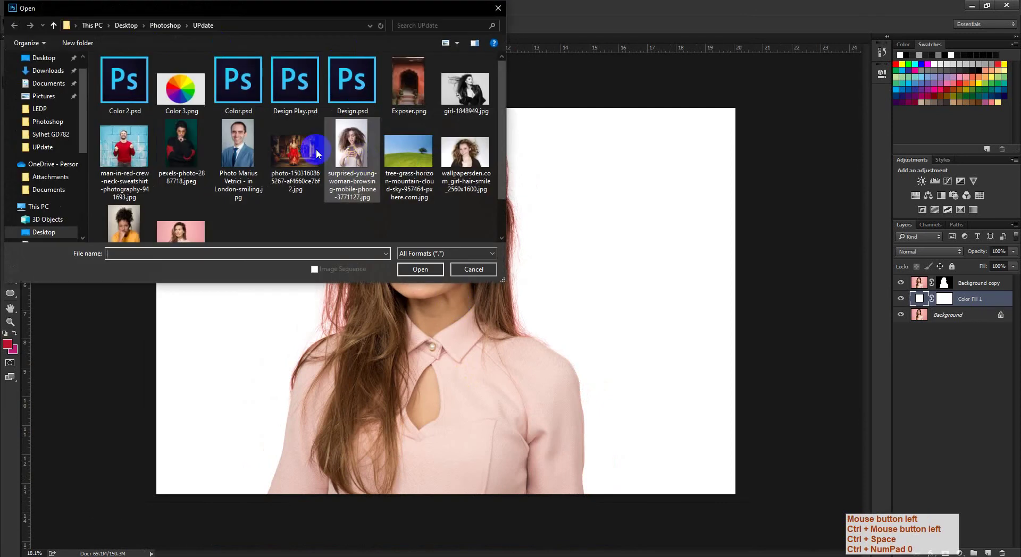
left_click(173, 27)
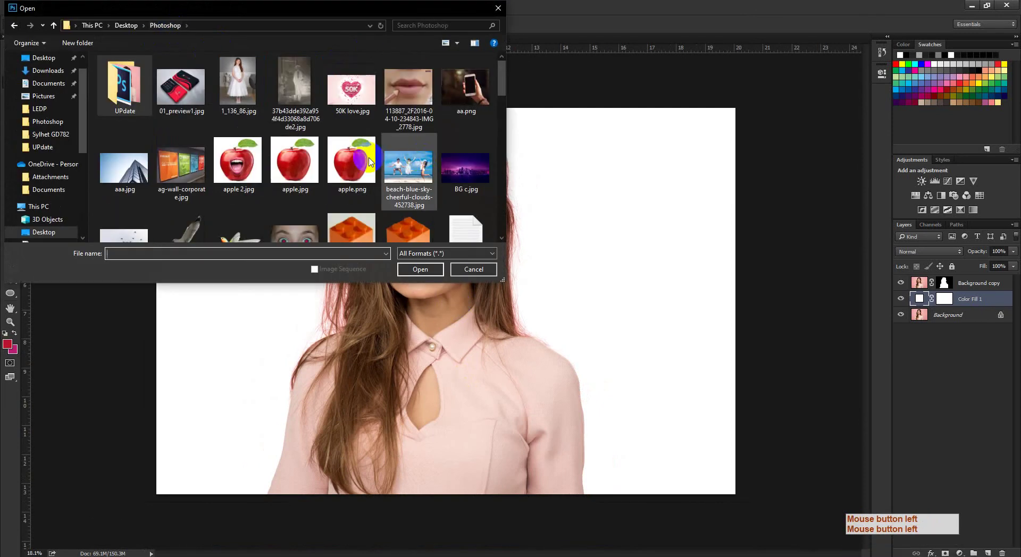
scroll(289, 171, "down", 10)
scroll(280, 169, "down", 15)
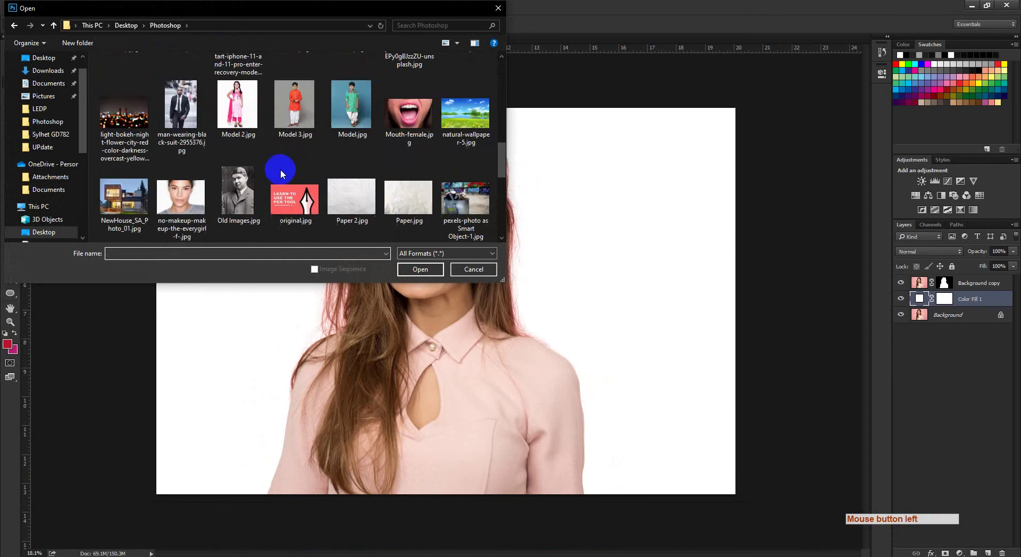
scroll(288, 168, "down", 2)
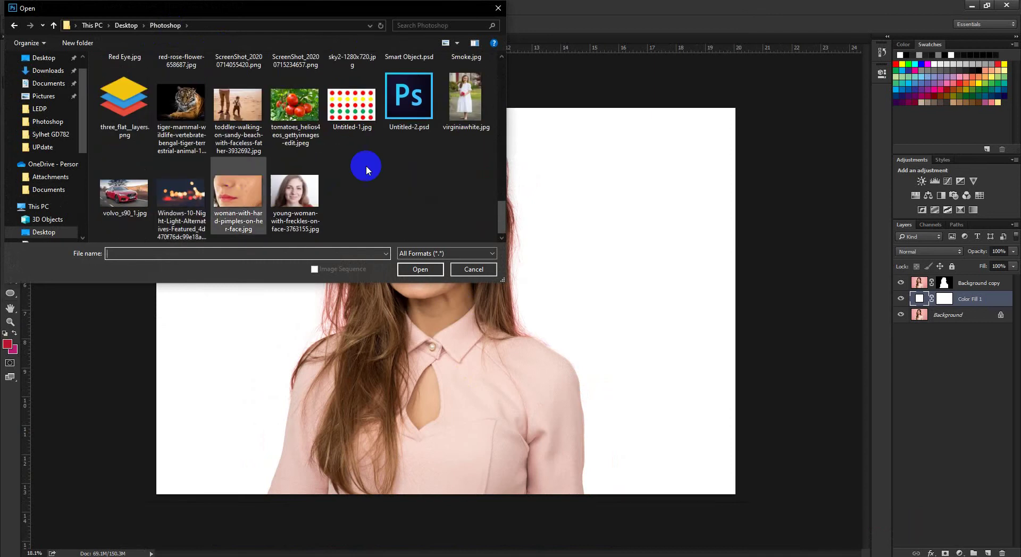
scroll(341, 168, "up", 5)
scroll(341, 167, "up", 3)
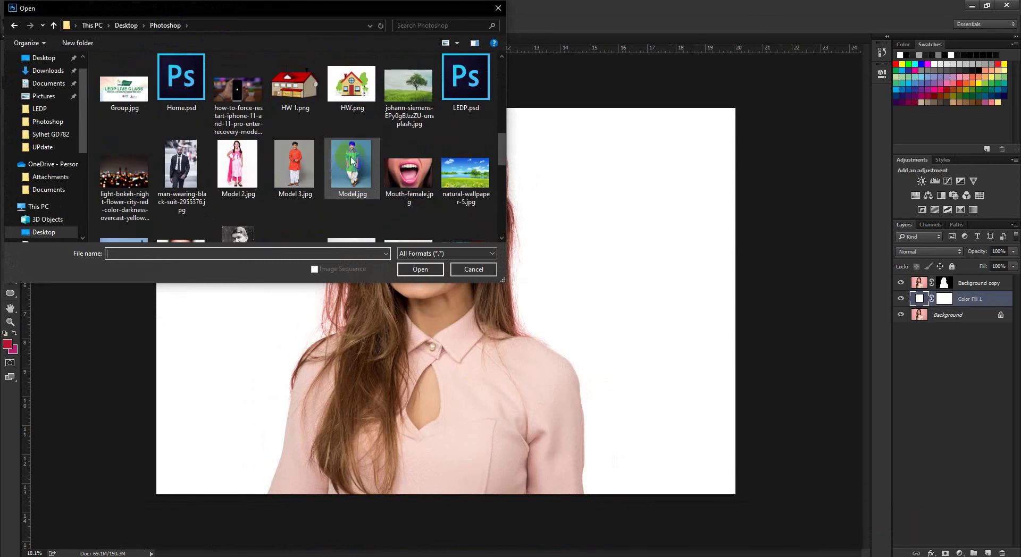
left_click(409, 87)
left_click(420, 269)
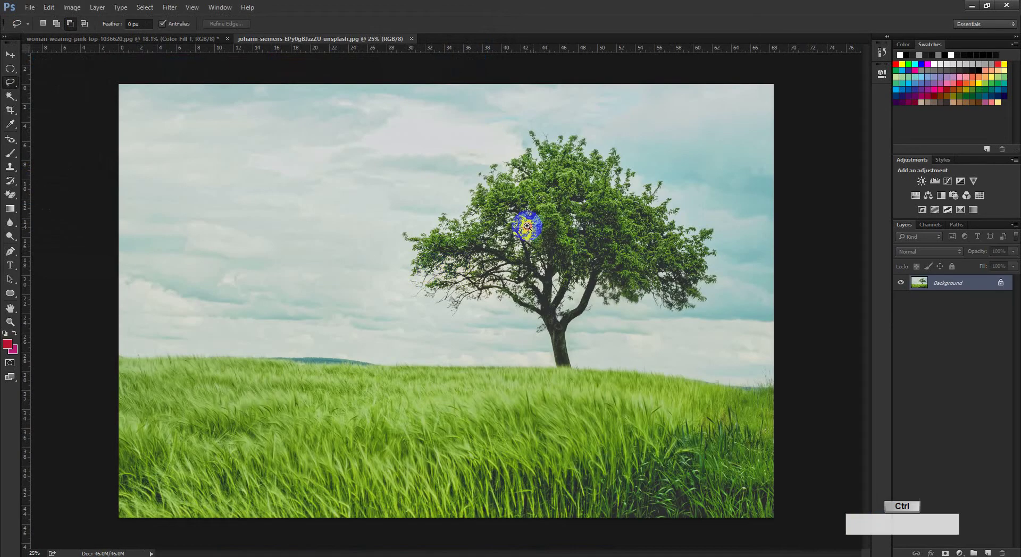
key("ctrl+space")
left_click_drag(524, 220, 547, 270)
mouse_move(631, 237)
left_mouse_down()
mouse_move(652, 255)
mouse_move(611, 250)
mouse_move(624, 261)
mouse_move(610, 262)
left_mouse_up()
Switch to the Google Meet window to check the ongoing presentation, and return to the tree photo in Photoshop
left_click(166, 553)
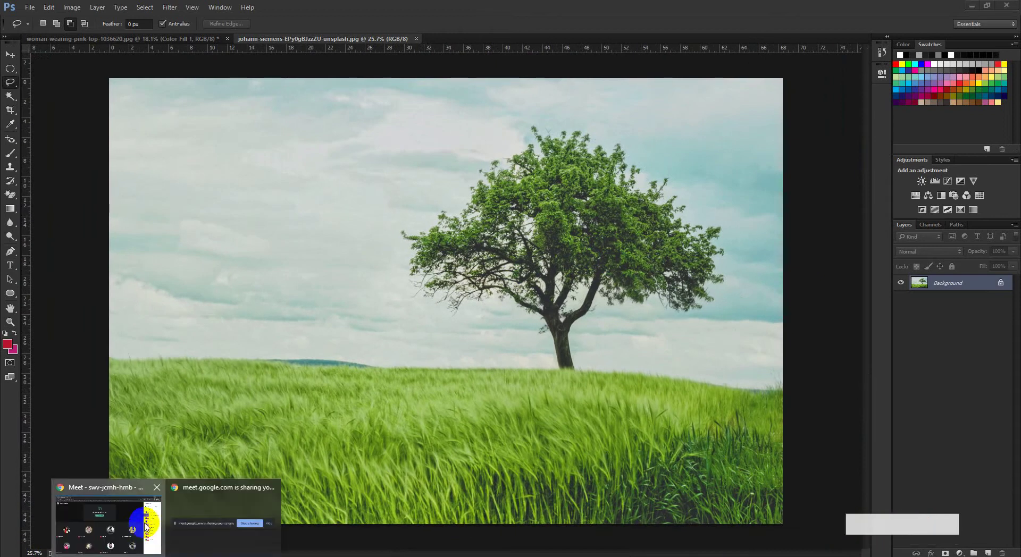
left_click(109, 513)
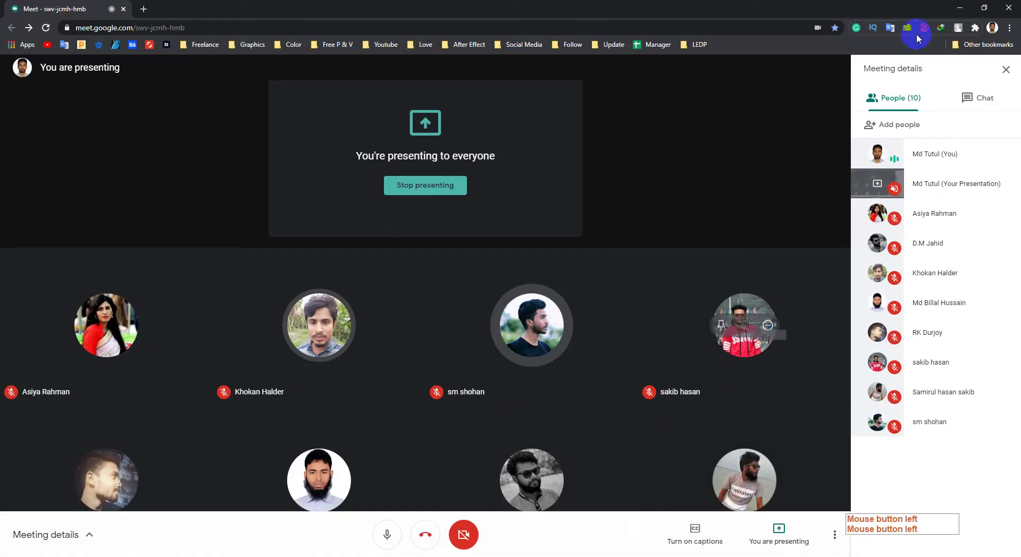
left_click(957, 5)
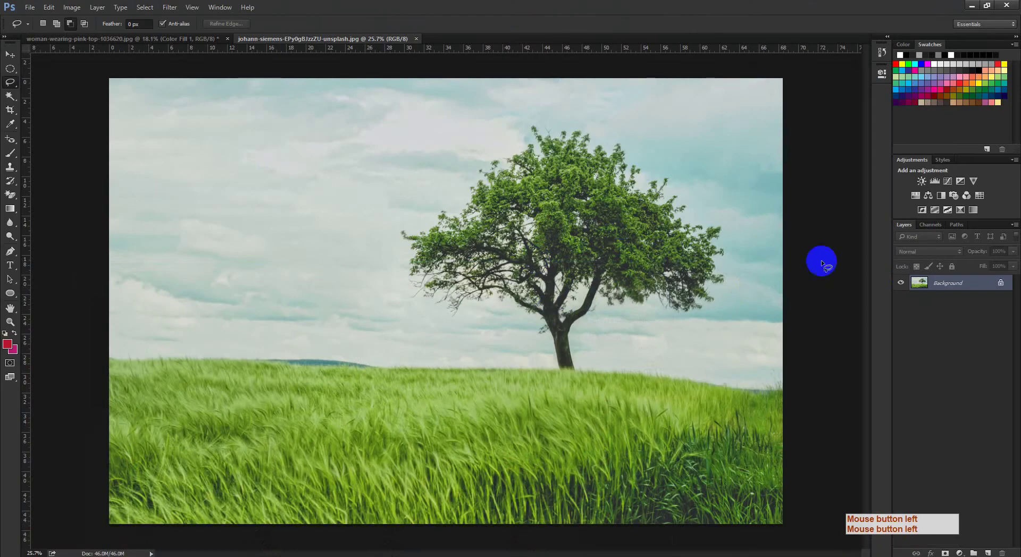
left_click_drag(545, 310, 545, 325)
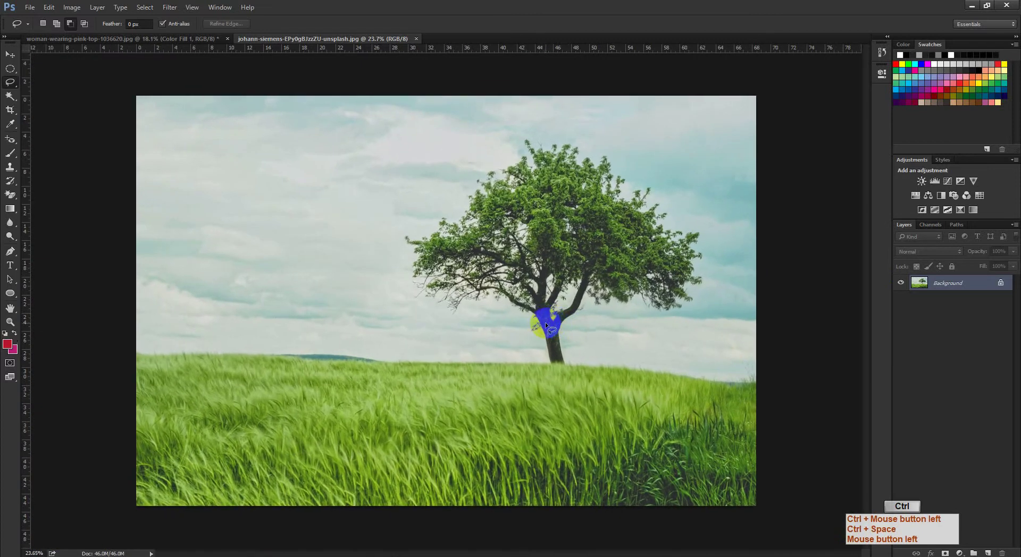
left_click(930, 225)
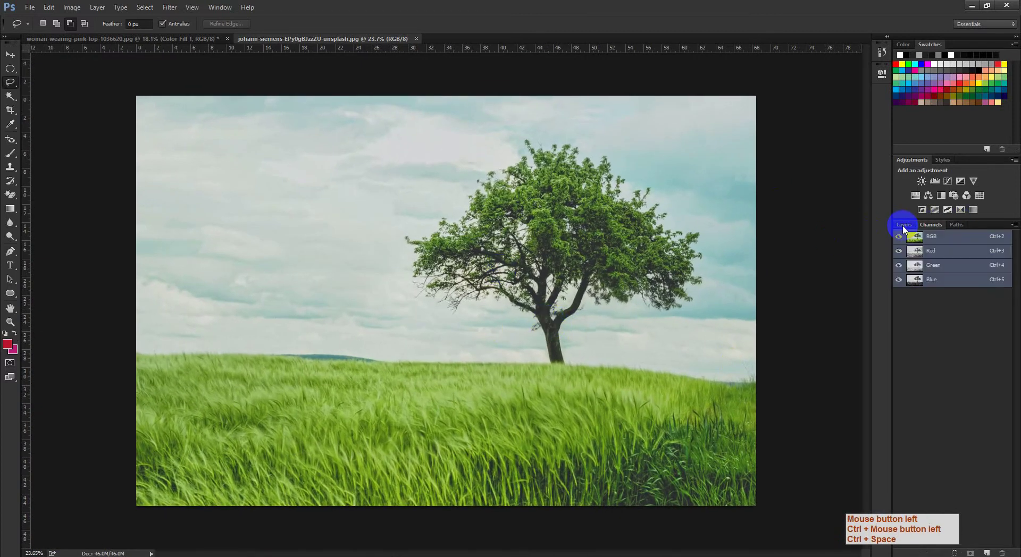
left_click(904, 225)
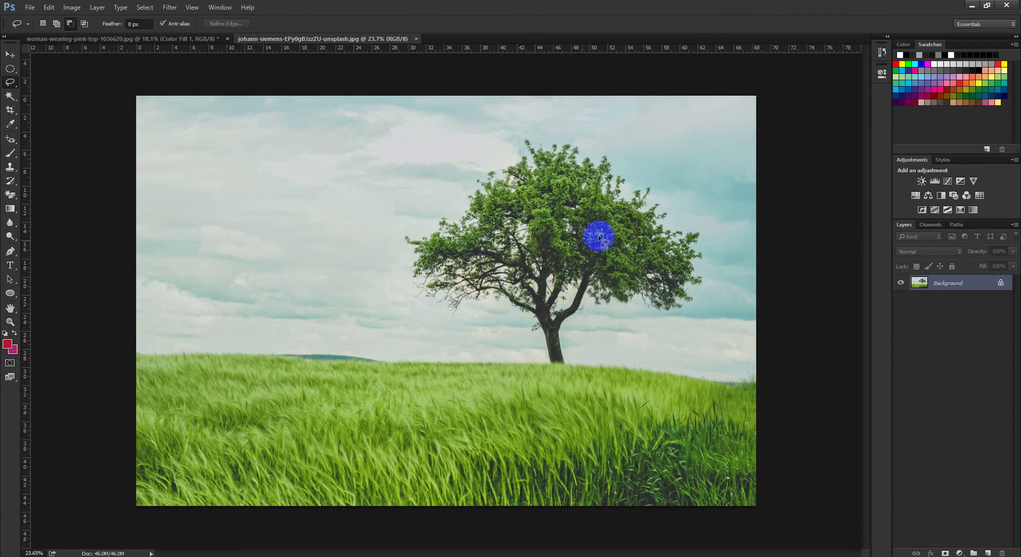
left_click_drag(478, 244, 476, 343)
left_click_drag(404, 340, 421, 349)
left_click_drag(649, 282, 633, 322)
Lasso a loose selection around the grass field and the whole tree, leaving out most of the sky
mouse_move(572, 305)
left_mouse_down()
mouse_move(546, 271)
mouse_move(526, 284)
mouse_move(141, 367)
mouse_move(120, 348)
mouse_move(312, 350)
left_mouse_up()
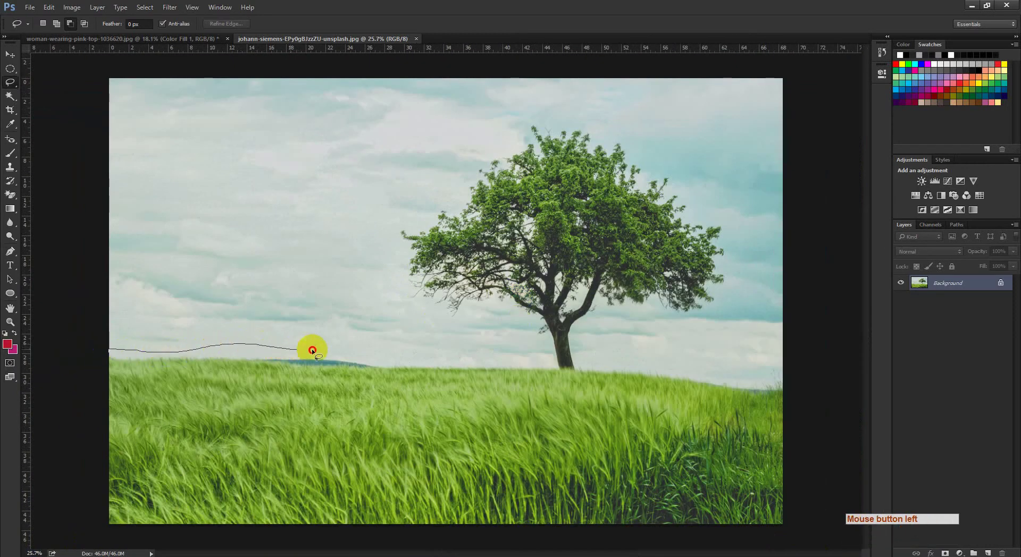
left_click_drag(473, 362, 525, 360)
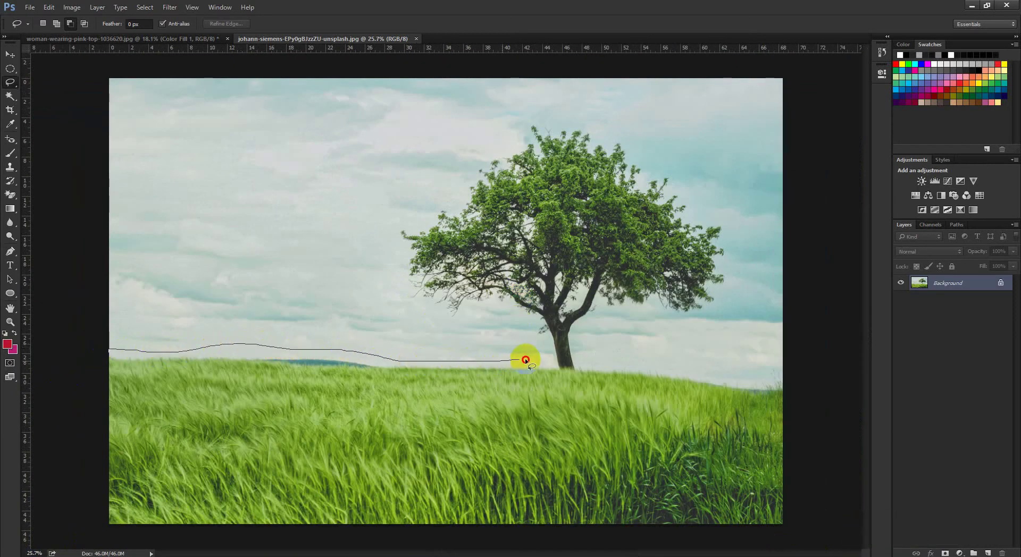
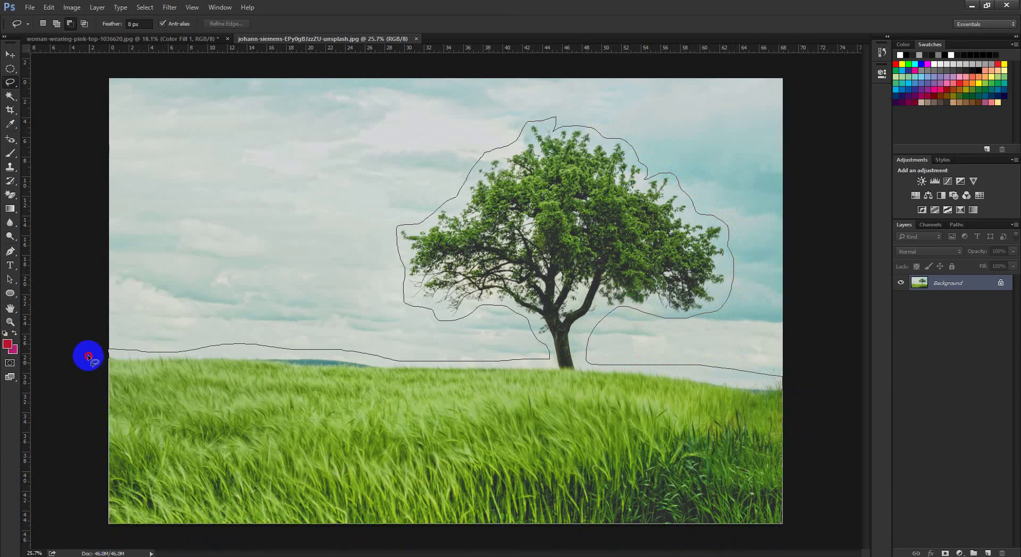
left_click_drag(88, 352, 90, 353)
Subtract excess sky from the lasso selection along the horizon between the photo's left edge and the tree trunk
left_click(159, 375, "ctrl")
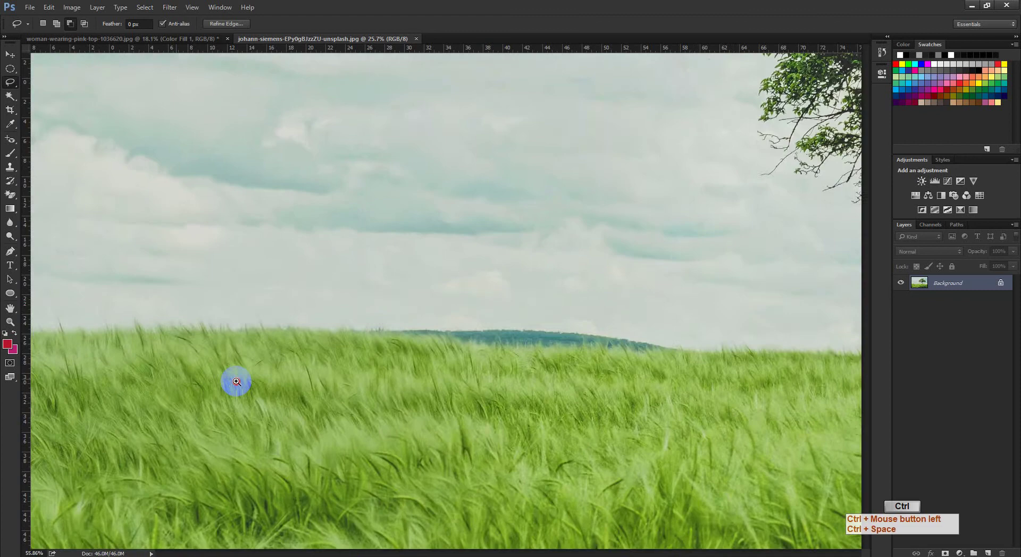
left_click_drag(376, 356, 332, 378)
mouse_move(267, 266)
left_mouse_down()
mouse_move(286, 306)
mouse_move(339, 323)
left_mouse_up()
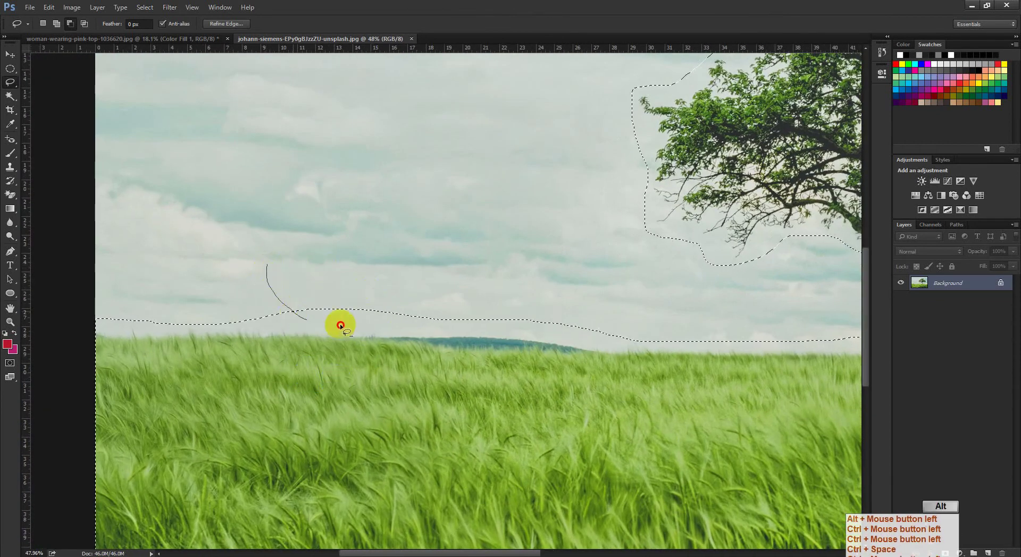
left_click_drag(558, 325, 560, 325)
mouse_move(510, 296)
left_mouse_down()
mouse_move(531, 333)
mouse_move(692, 338)
left_mouse_up()
left_click_drag(389, 324, 525, 325)
mouse_move(340, 282)
left_mouse_down()
mouse_move(379, 305)
mouse_move(526, 306)
left_mouse_up()
left_click_drag(443, 306, 356, 308)
mouse_move(292, 287)
left_mouse_down()
mouse_move(328, 324)
mouse_move(359, 319)
left_mouse_up()
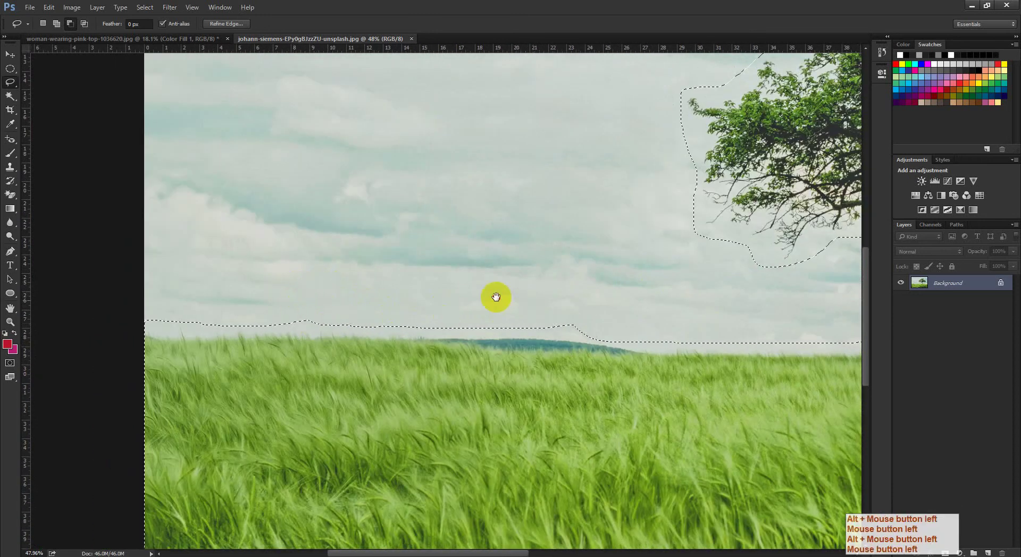
left_click_drag(495, 298, 393, 295)
left_click_drag(445, 299, 314, 293)
left_click_drag(399, 305, 514, 336)
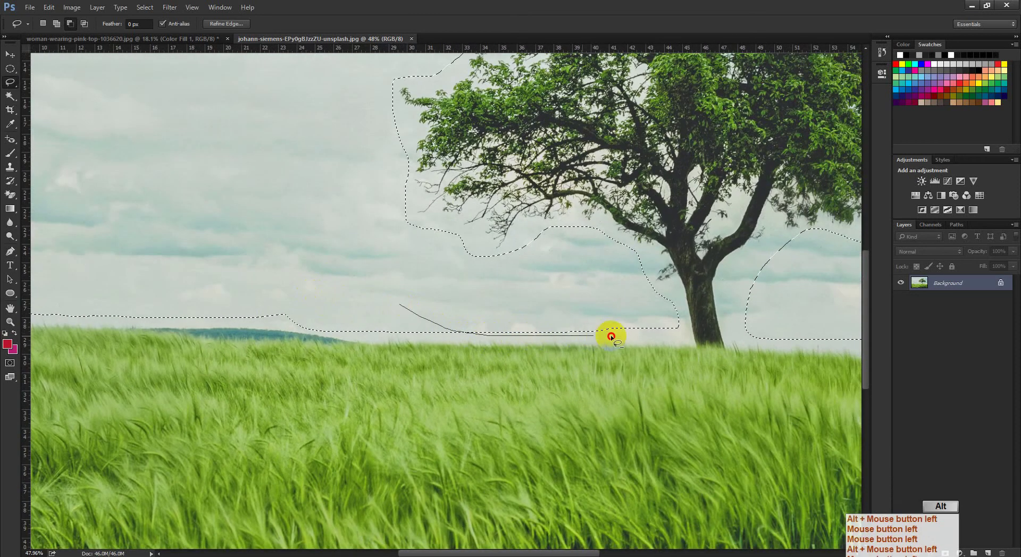
Subtract excess sky from the selection's outline beneath the tree's lower-left branches
left_click_drag(481, 198, 462, 225)
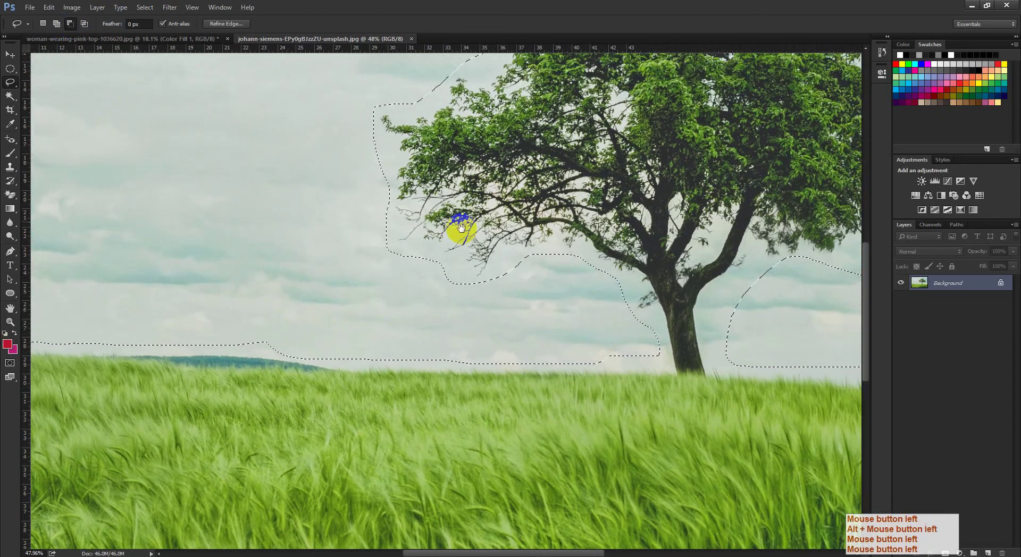
mouse_move(565, 257)
left_mouse_down()
mouse_move(590, 254)
mouse_move(615, 271)
mouse_move(524, 329)
left_mouse_up()
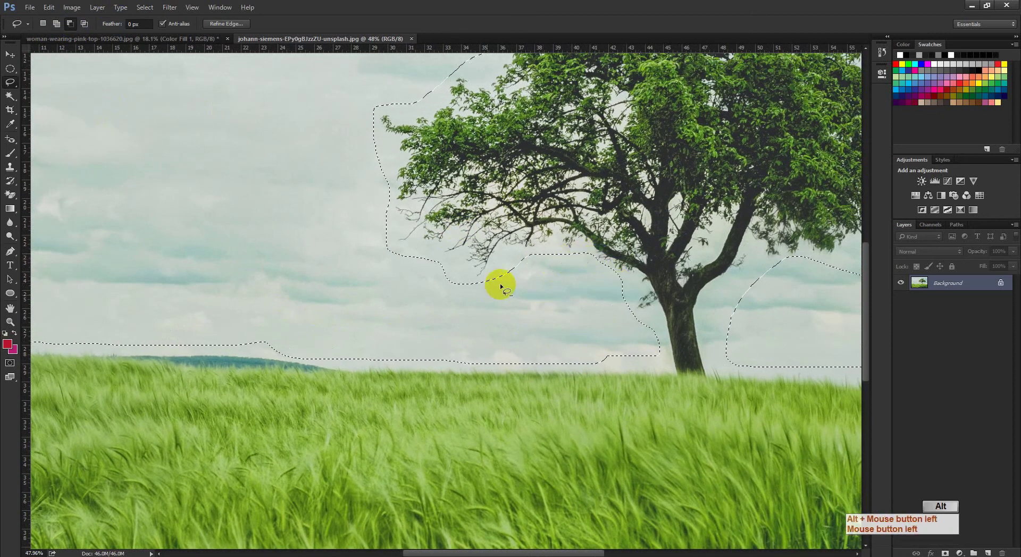
mouse_move(530, 266)
left_mouse_down()
mouse_move(506, 277)
mouse_move(381, 237)
mouse_move(460, 223)
left_mouse_up()
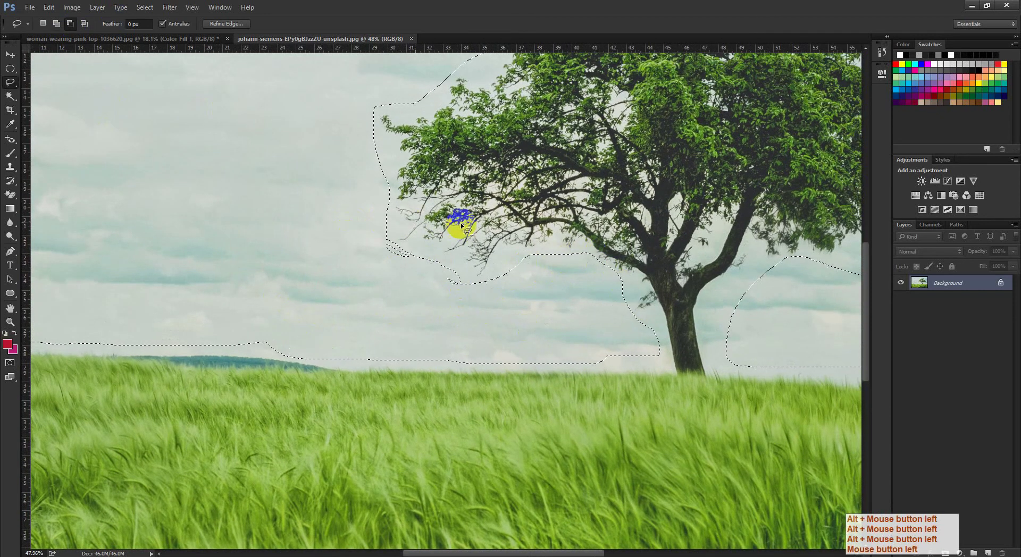
mouse_move(369, 241)
left_mouse_down()
mouse_move(403, 287)
mouse_move(392, 248)
left_mouse_up()
left_click_drag(466, 242, 423, 244)
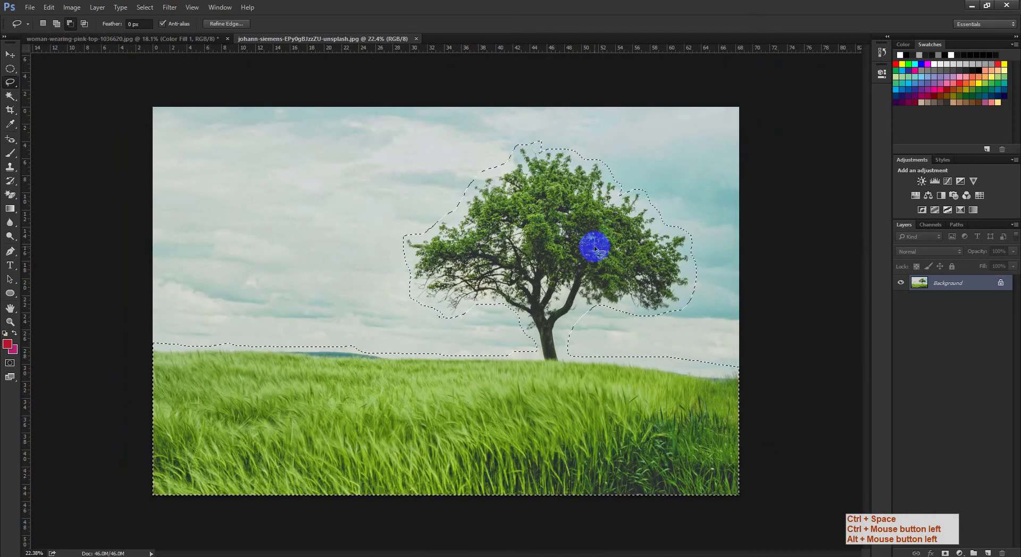
Subtract excess sky from the selection beside the trunk's right side and along the horizon towards the photo's right edge
key("ctrl+space")
left_click(620, 346, "ctrl")
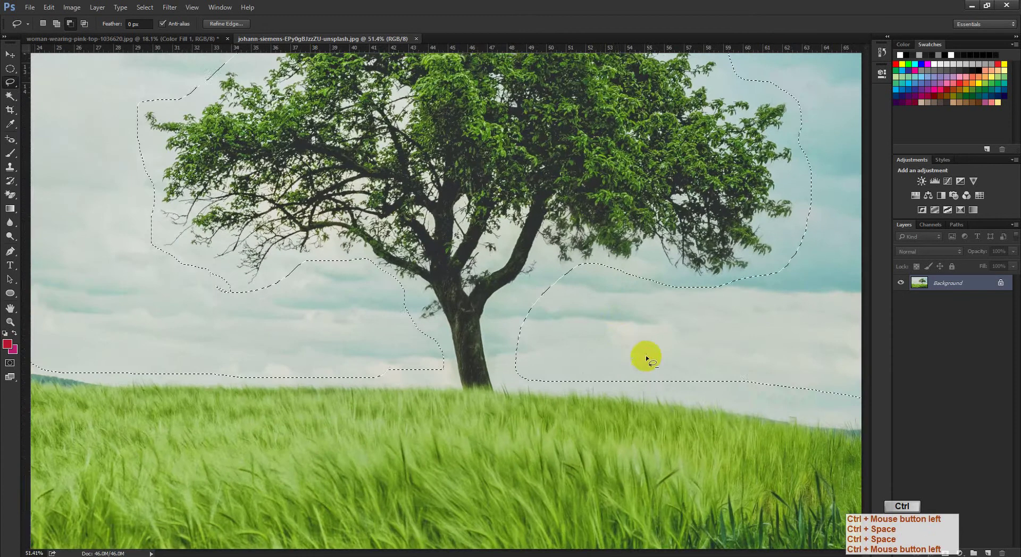
left_click_drag(619, 292, 541, 279)
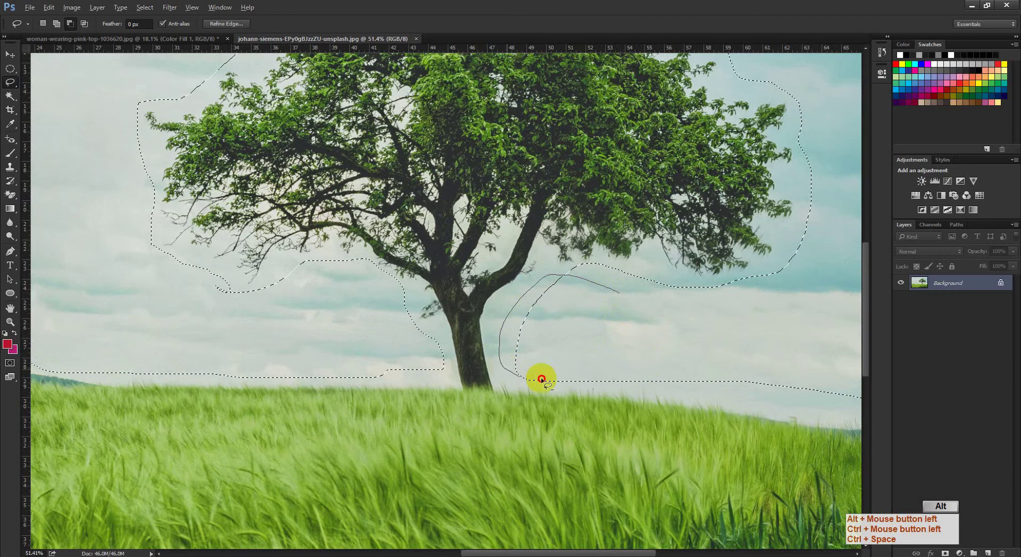
left_click_drag(541, 379, 543, 380)
mouse_move(558, 346)
left_mouse_down()
mouse_move(512, 296)
mouse_move(611, 337)
mouse_move(847, 340)
left_mouse_up()
left_click_drag(695, 358, 632, 330)
left_click_drag(637, 279, 641, 315)
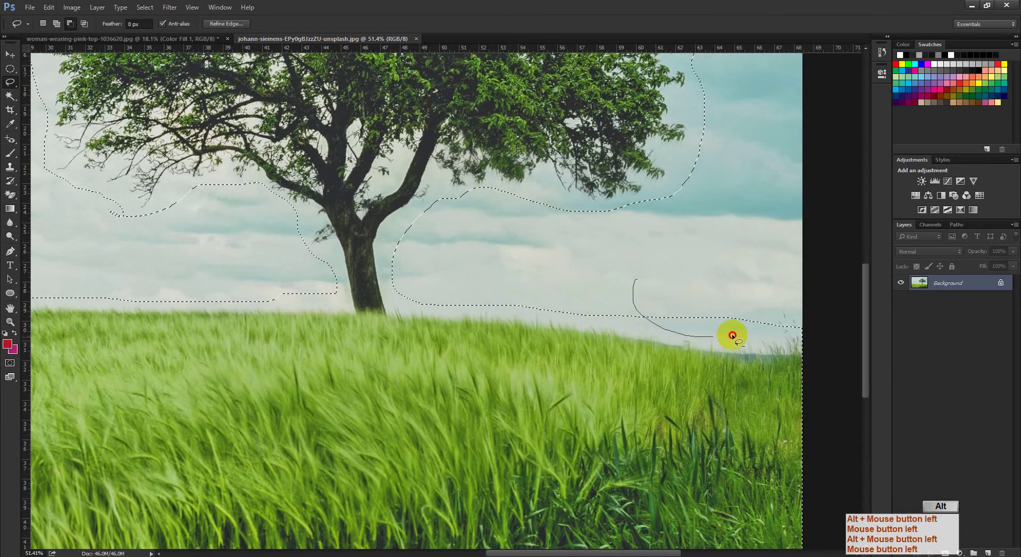
left_click_drag(764, 311, 765, 312)
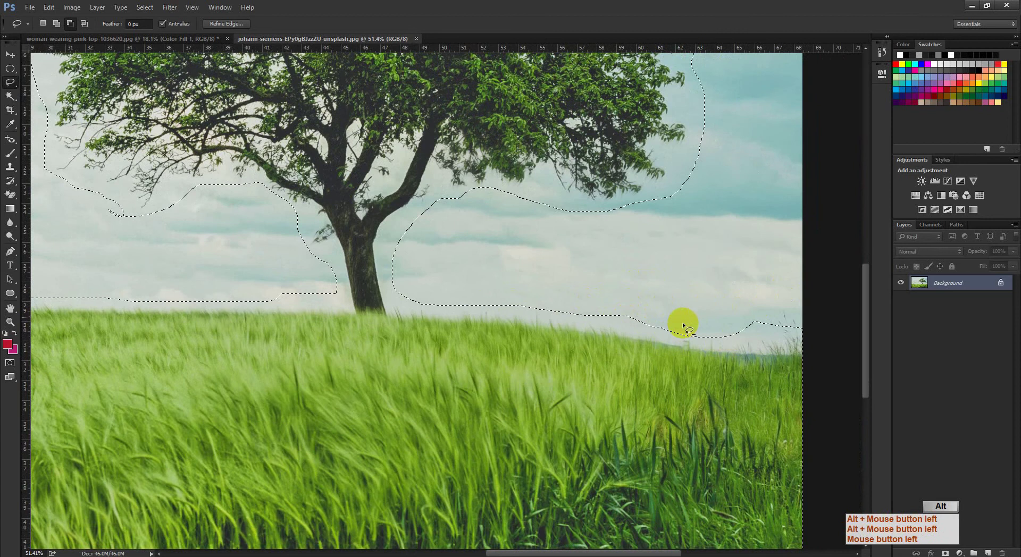
left_click_drag(679, 321, 601, 324)
Copy the selected grass and tree to a new layer, and compare it with the Background layer hidden and shown
left_click_drag(510, 288, 530, 297)
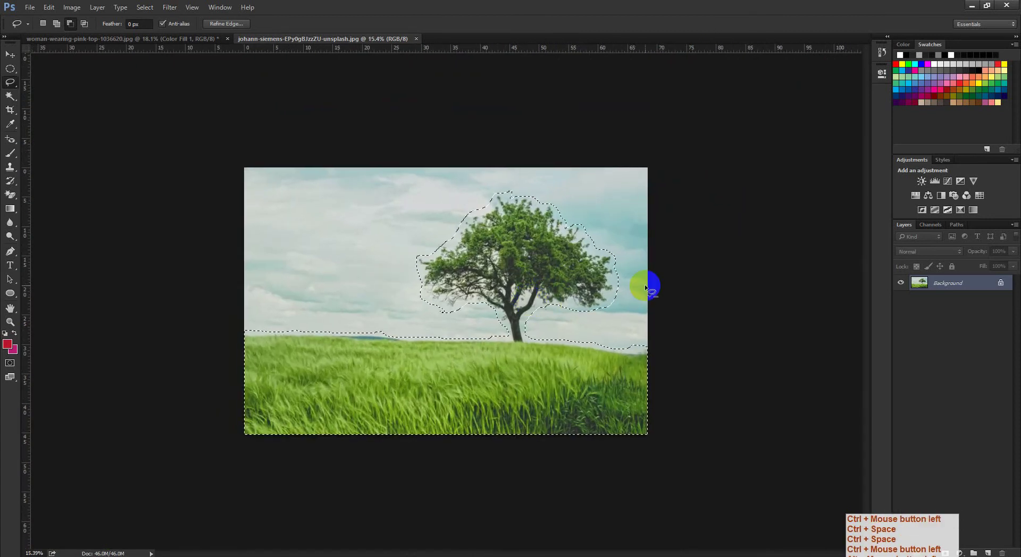
key("ctrl+j")
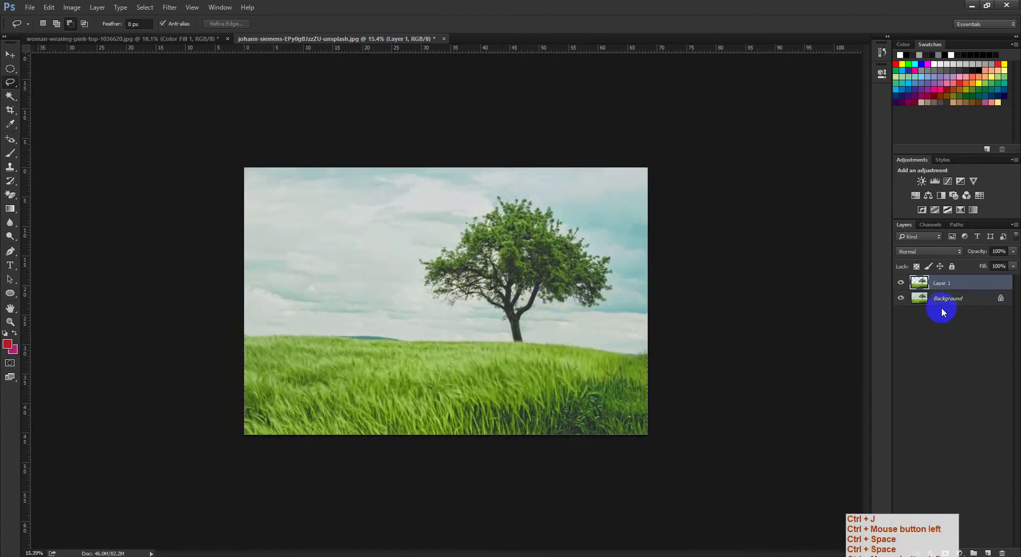
left_click(901, 299)
left_click(901, 299)
left_click(901, 298)
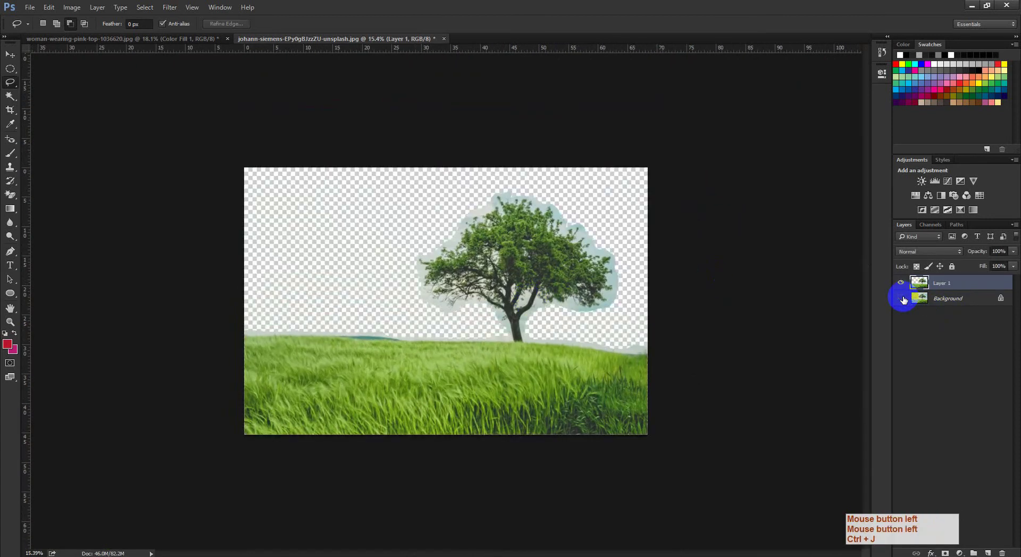
left_click(901, 298)
left_click(901, 298)
left_click(901, 299)
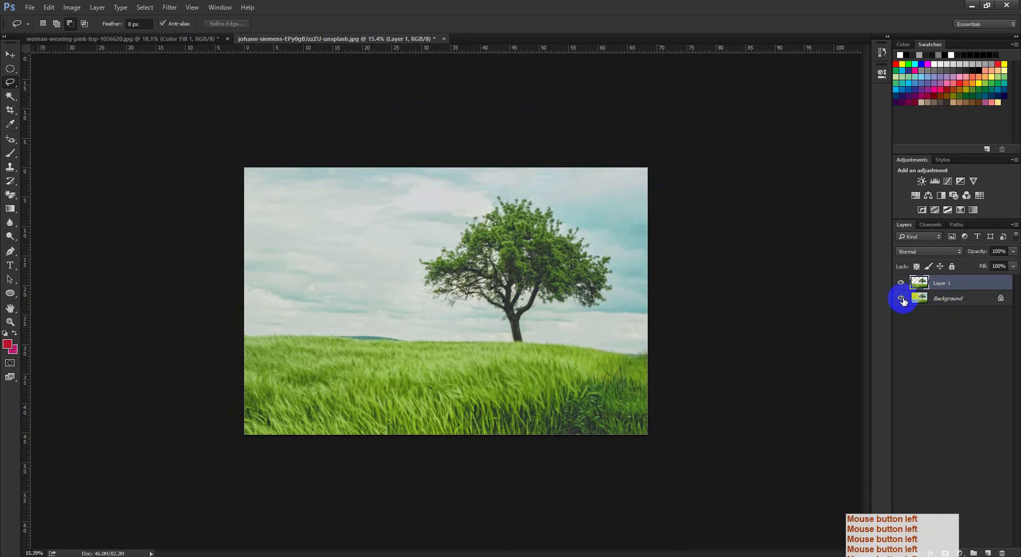
Compare the cutout with the Background layer hidden and shown, and leave the Background layer hidden
left_click(901, 298)
left_click(901, 299)
left_click(929, 225)
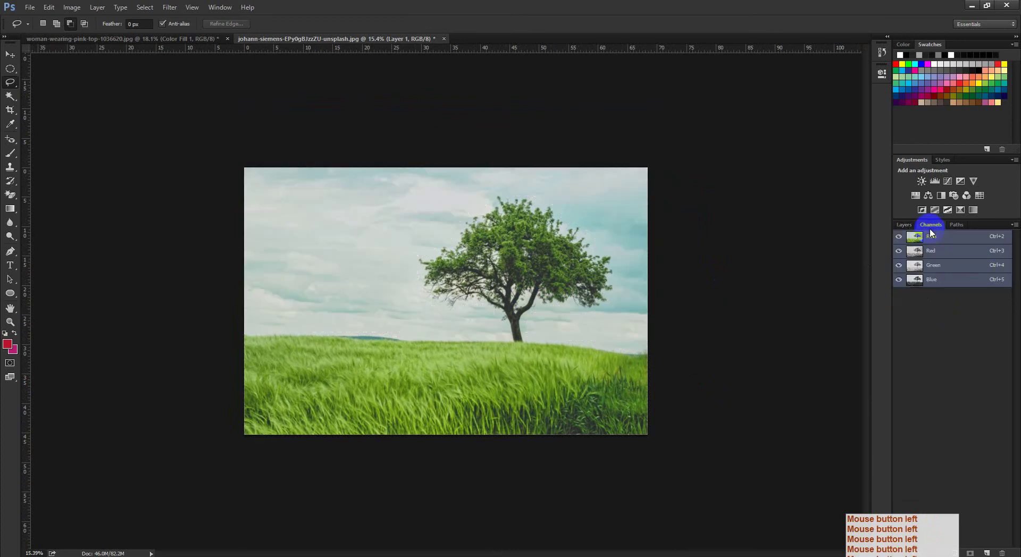
left_click(904, 225)
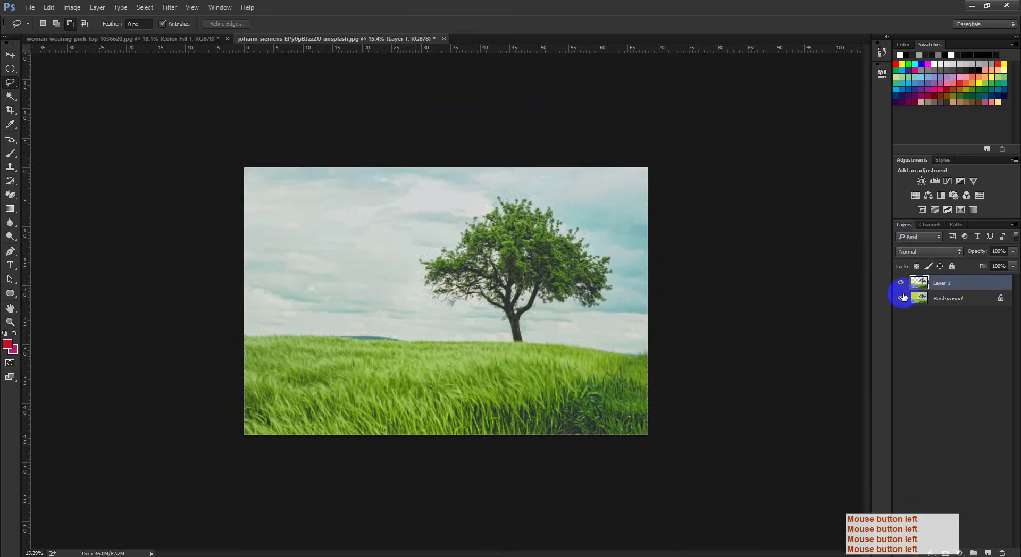
left_click(901, 296)
Compare the Red, Green and Blue channels of the tree cutout, and duplicate the Blue channel
left_click(930, 225)
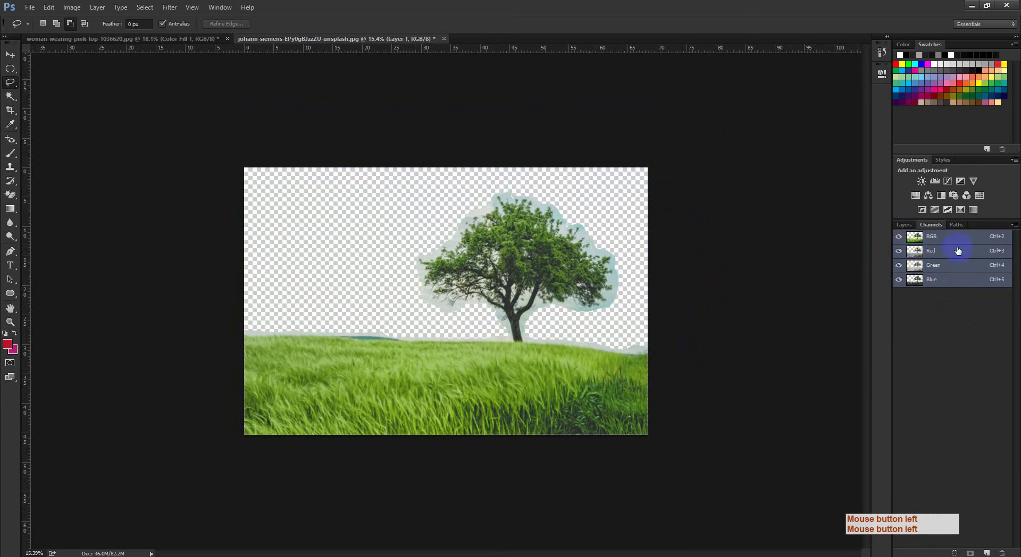
left_click(946, 254)
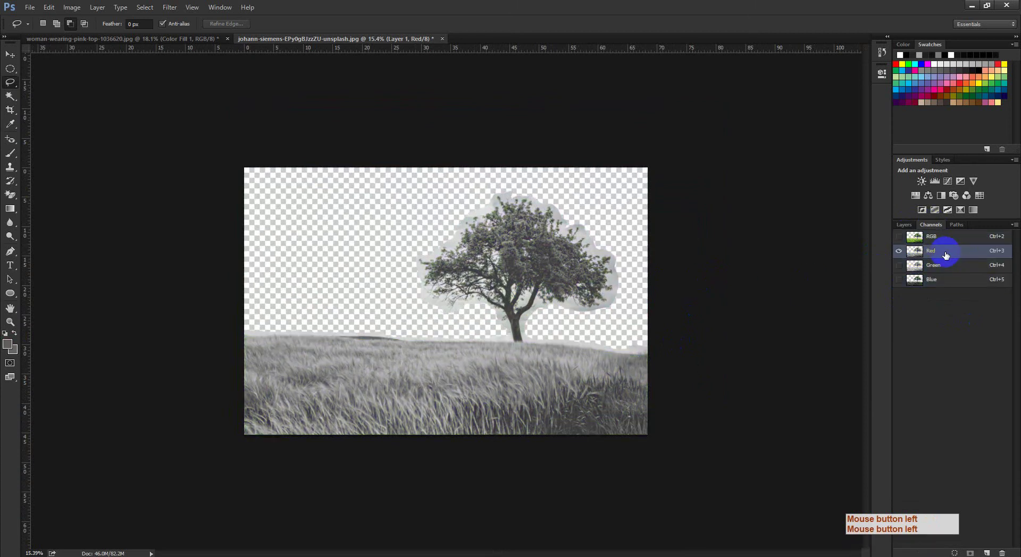
left_click(950, 270)
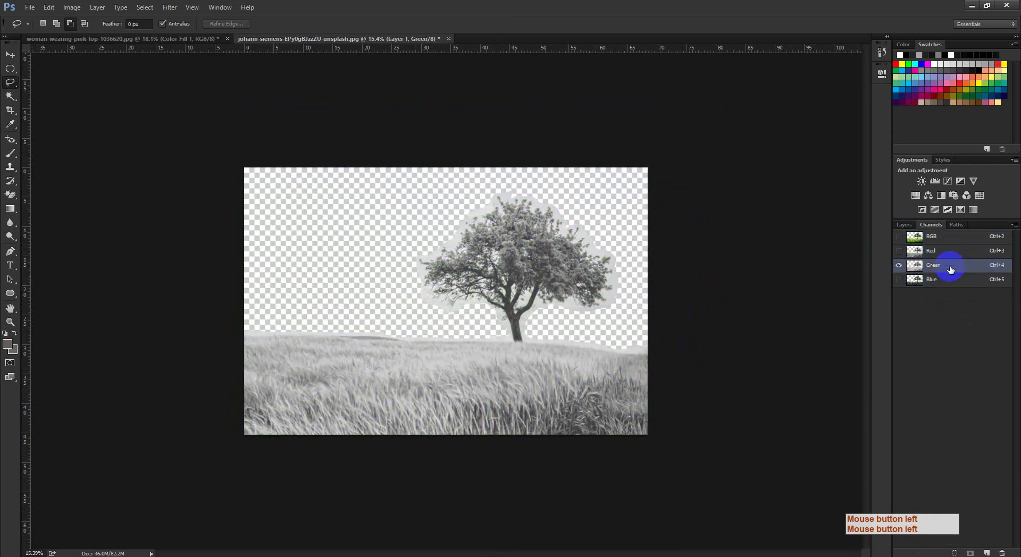
left_click(939, 286)
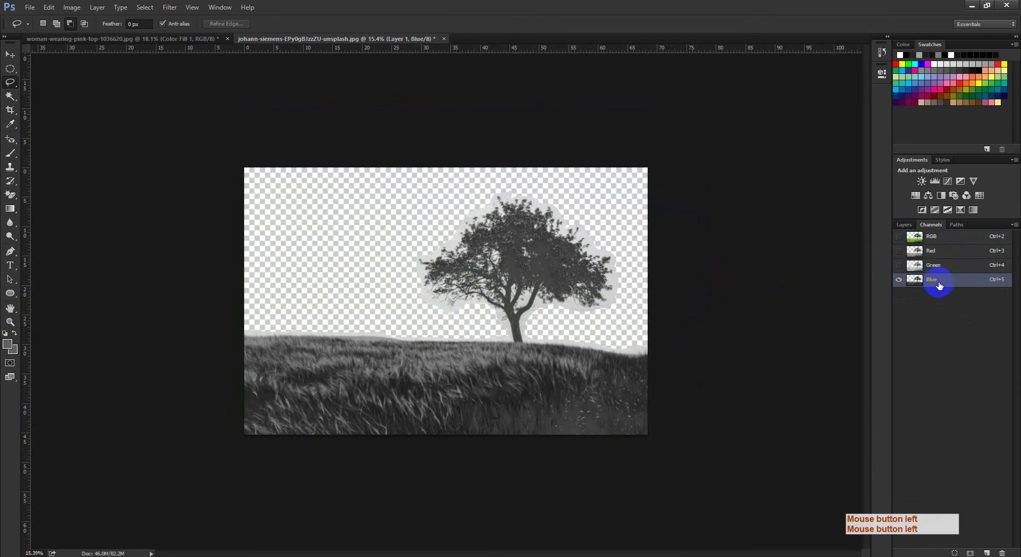
left_click_drag(972, 283, 986, 553)
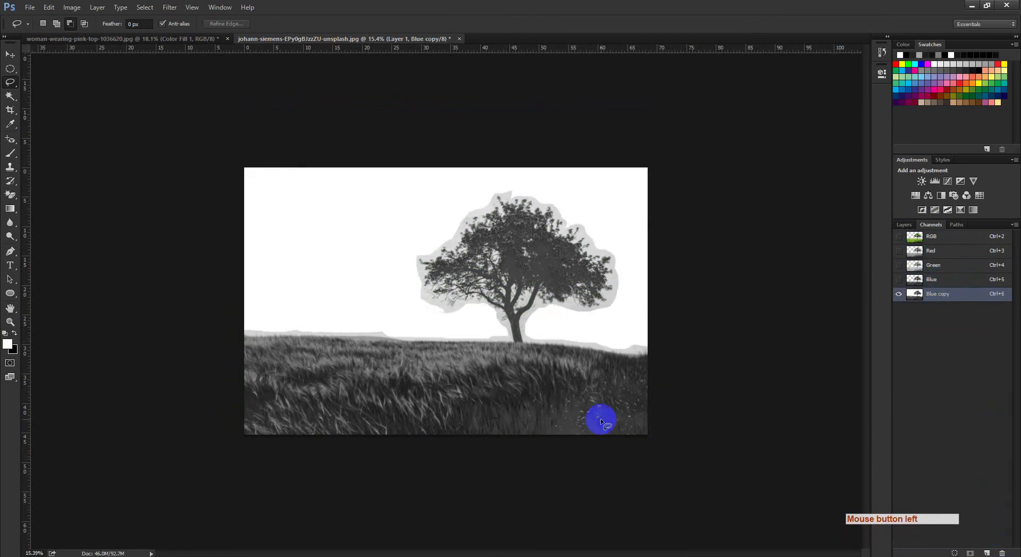
Apply Levels to the Blue channel copy with a black input of 125 and a white input of about 205
key("ctrl+l")
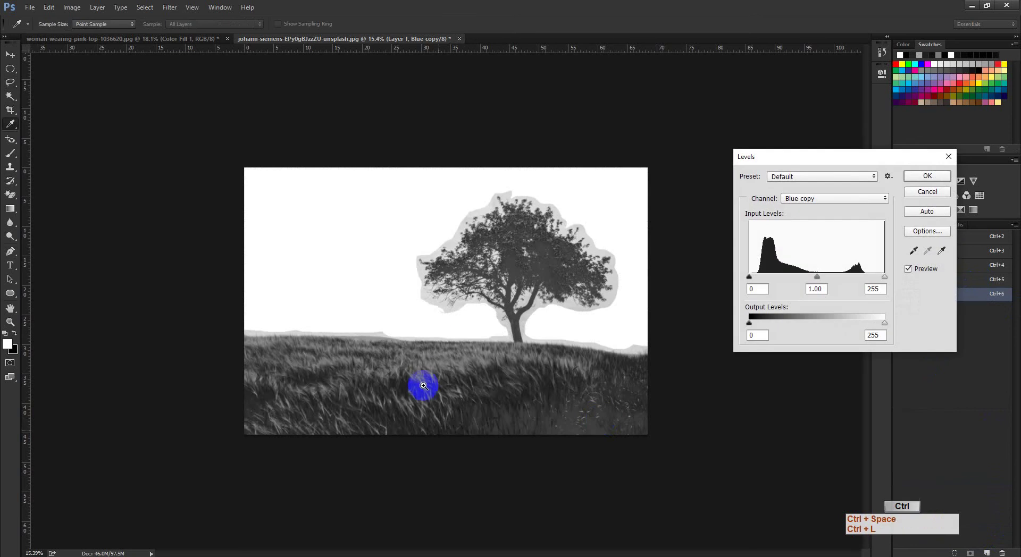
left_click(450, 348, "ctrl")
left_click_drag(473, 335, 416, 337)
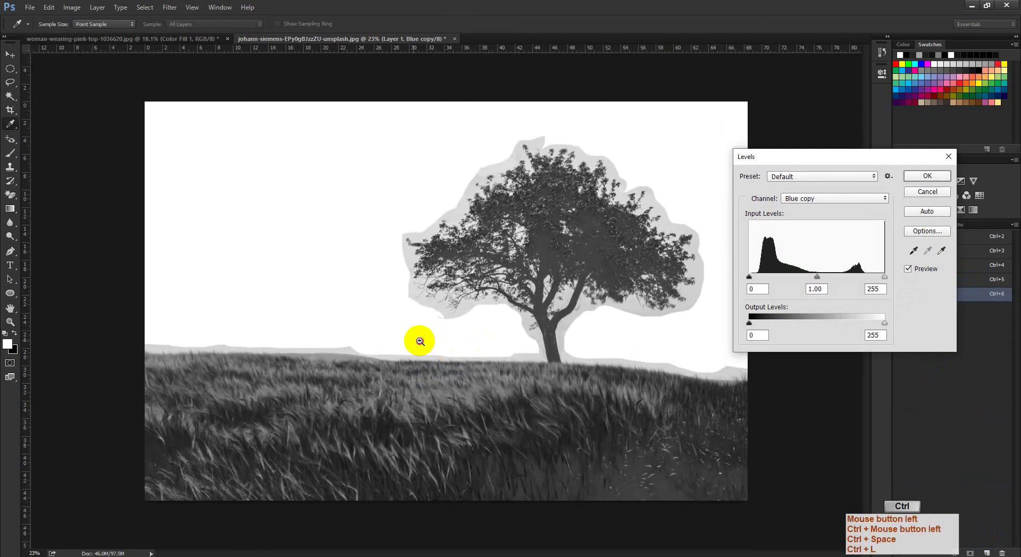
left_click(420, 342, "ctrl")
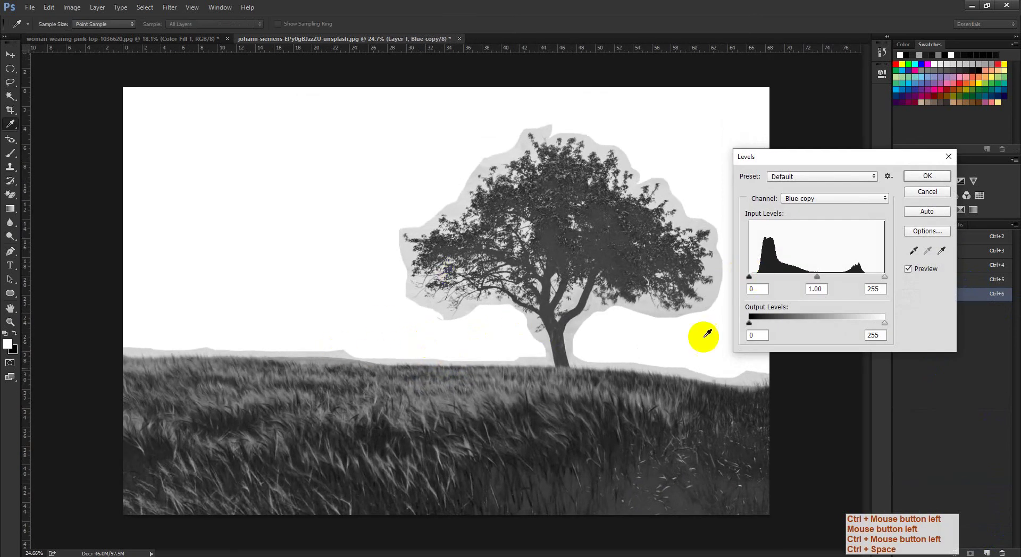
left_click_drag(755, 285, 803, 285)
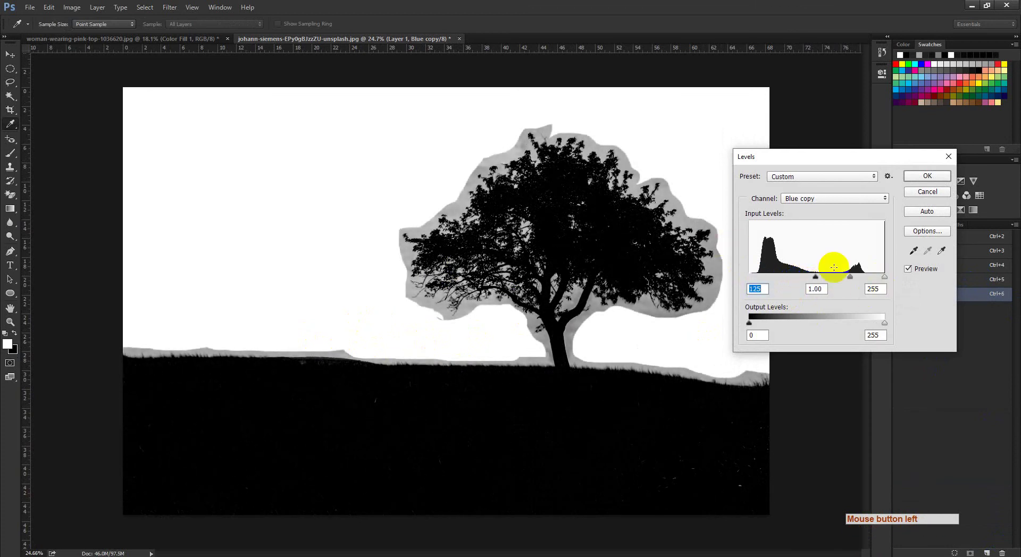
left_click_drag(884, 278, 859, 285)
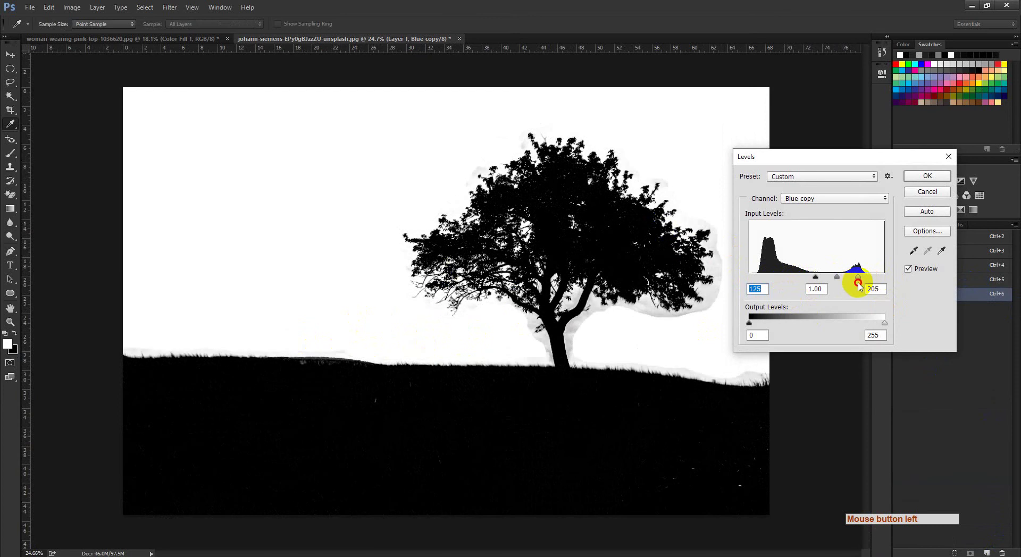
left_click(933, 182)
Lighten the grey sky remnants around the crown's right side and beneath the branches with the Dodge tool, range Midtones, exposure 100%
key("l")
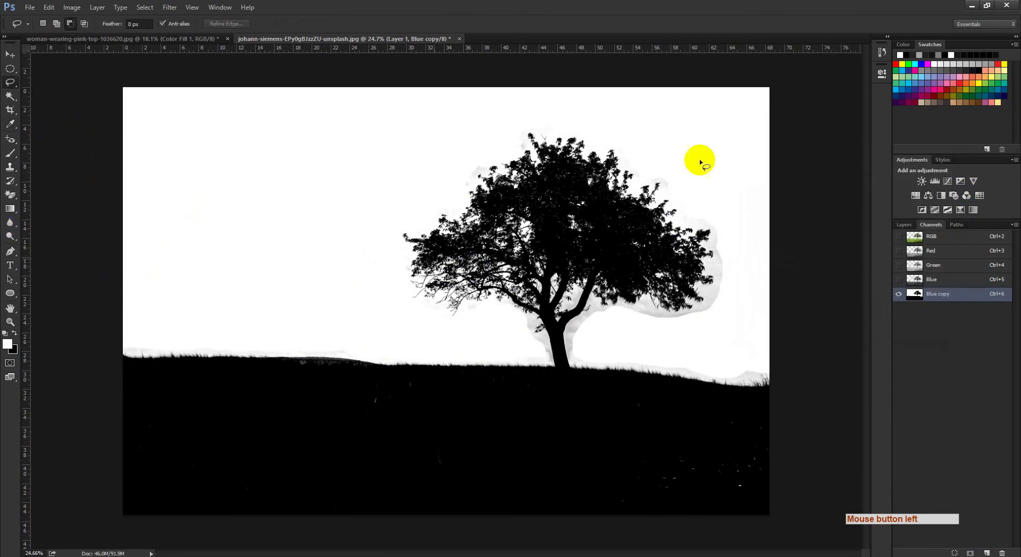
left_click_drag(546, 212, 559, 235)
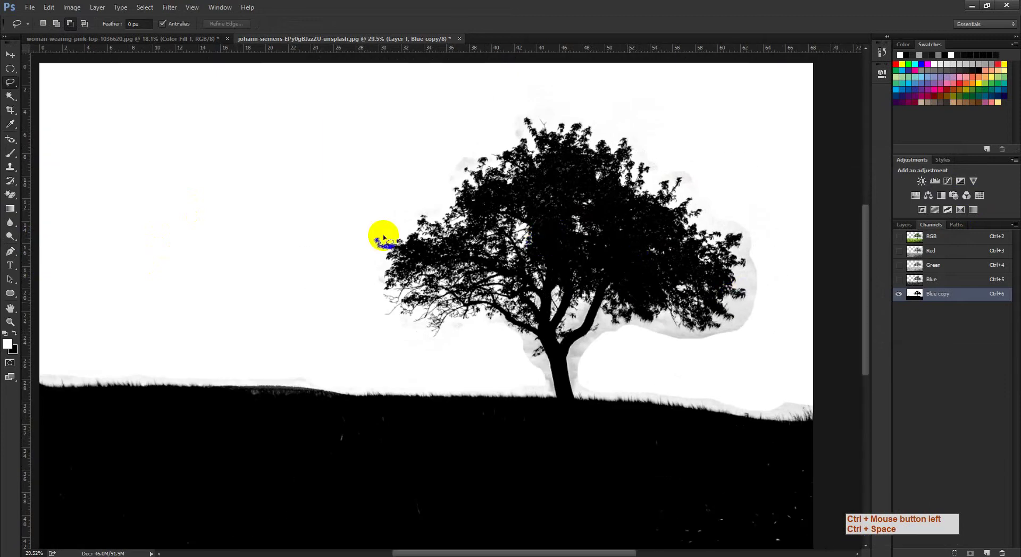
key("b")
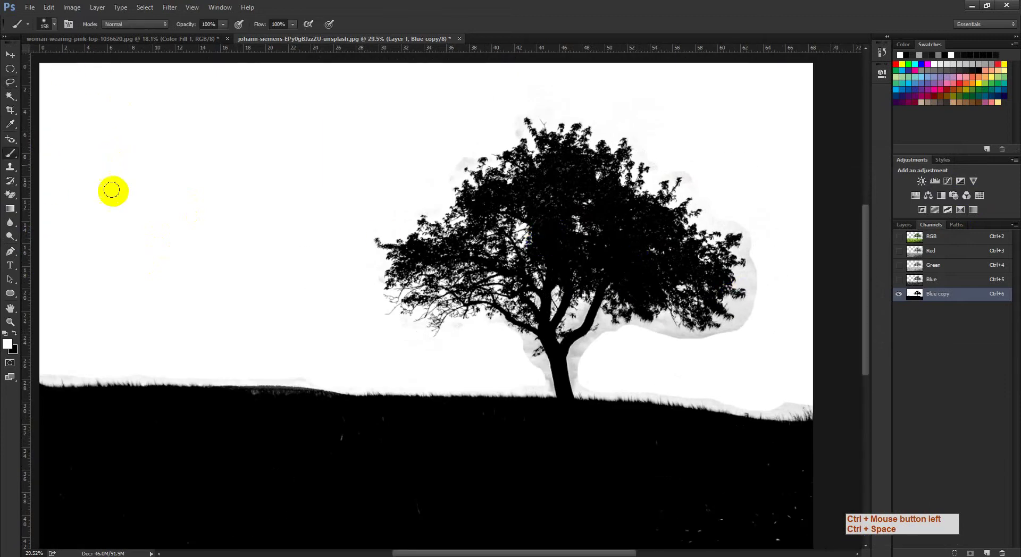
left_click(10, 237)
left_click_drag(13, 240, 47, 239)
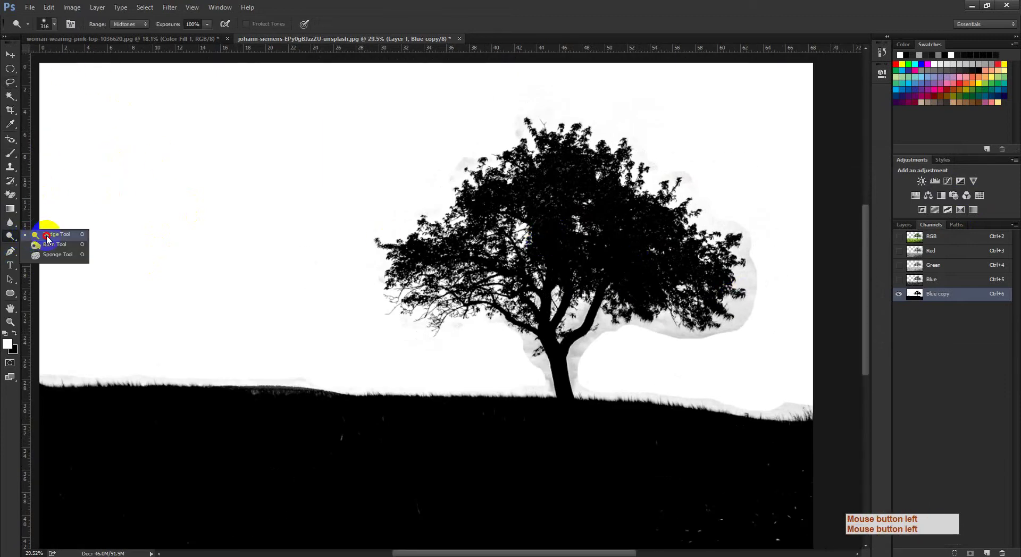
left_click(57, 237)
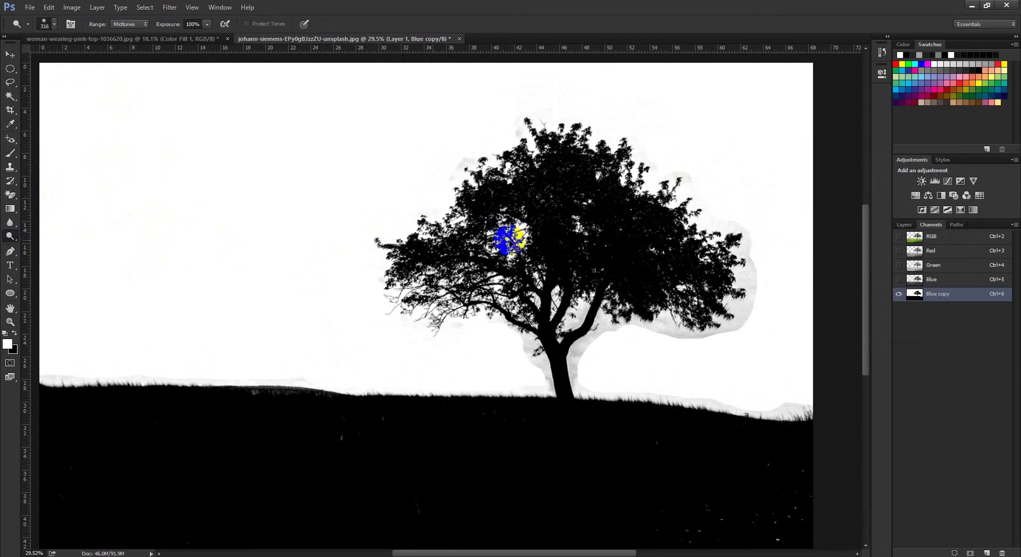
key("ctrl+space")
mouse_move(440, 234)
left_mouse_down()
mouse_move(442, 249)
mouse_move(381, 278)
mouse_move(505, 315)
mouse_move(454, 279)
mouse_move(505, 265)
left_mouse_up()
key("ctrl+space")
mouse_move(580, 162)
left_mouse_down()
mouse_move(654, 236)
mouse_move(655, 305)
mouse_move(642, 263)
mouse_move(650, 207)
left_mouse_up()
mouse_move(650, 207)
left_mouse_down()
mouse_move(673, 240)
mouse_move(673, 268)
left_mouse_up()
left_click_drag(673, 268, 662, 190)
mouse_move(659, 297)
left_mouse_down()
mouse_move(594, 355)
mouse_move(542, 331)
mouse_move(627, 337)
mouse_move(611, 331)
left_mouse_up()
mouse_move(607, 332)
left_mouse_down()
mouse_move(676, 323)
mouse_move(515, 330)
left_mouse_up()
left_click_drag(508, 329, 521, 337)
mouse_move(449, 350)
left_mouse_down()
mouse_move(468, 332)
mouse_move(436, 363)
left_mouse_up()
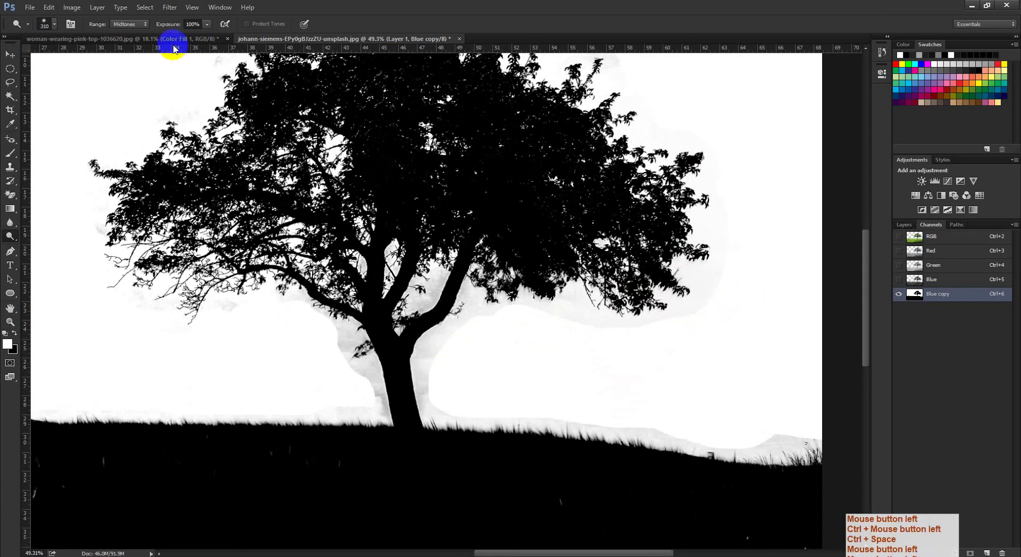
left_click(137, 24)
left_click(131, 41)
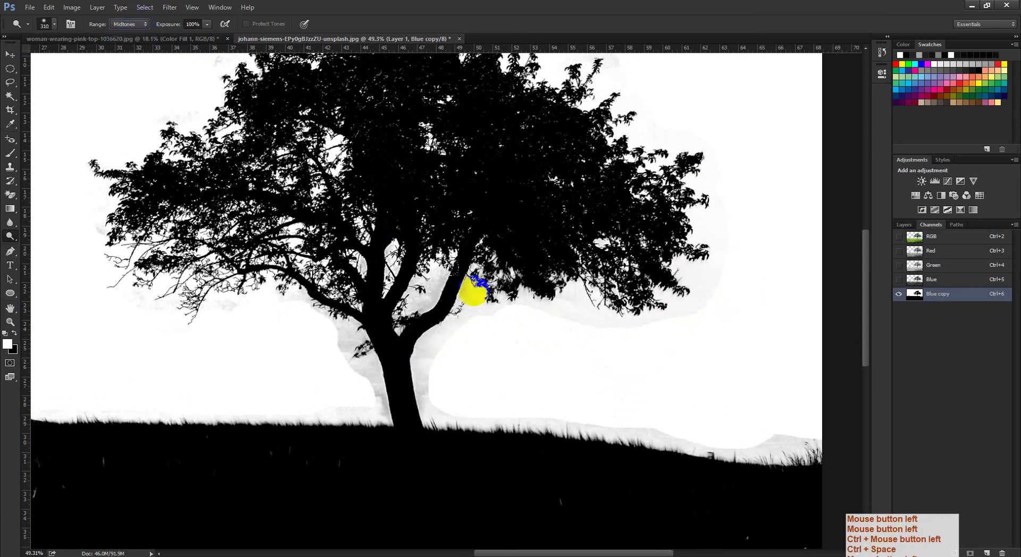
Dodge the gray sky remnants above the grass line between the trunk and the image's right edge, using Midtones at 100% exposure
mouse_move(478, 365)
left_mouse_down()
mouse_move(453, 301)
mouse_move(537, 352)
left_mouse_up()
right_click(524, 335, "alt")
mouse_move(686, 338)
left_mouse_down()
mouse_move(763, 372)
mouse_move(614, 372)
left_mouse_up()
mouse_move(614, 374)
left_mouse_down()
mouse_move(613, 382)
mouse_move(793, 368)
left_mouse_up()
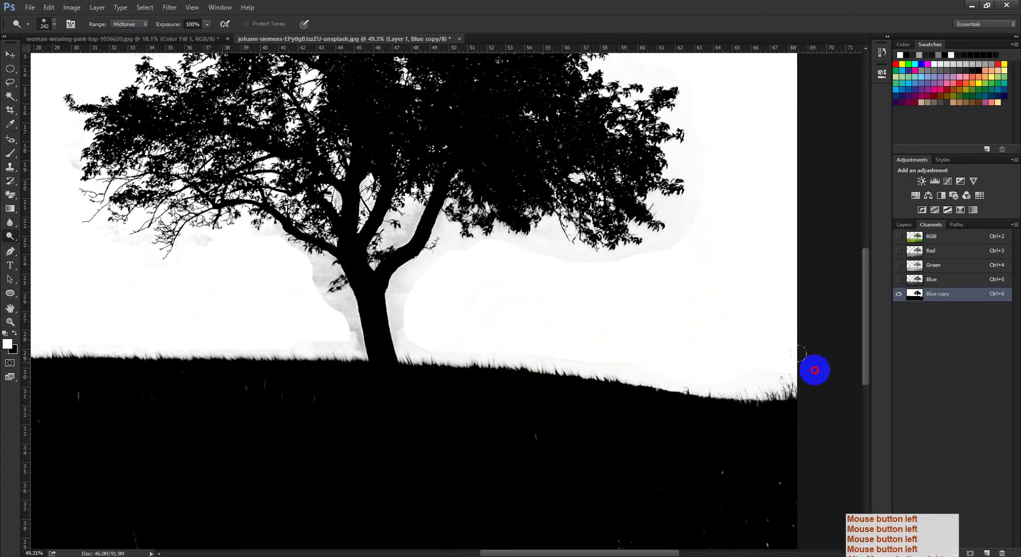
Dodge the gray haze above the grass from the left side of the trunk to the small hill, undoing one stroke over the hill
left_click_drag(512, 352, 675, 305)
left_click_drag(501, 335, 599, 337)
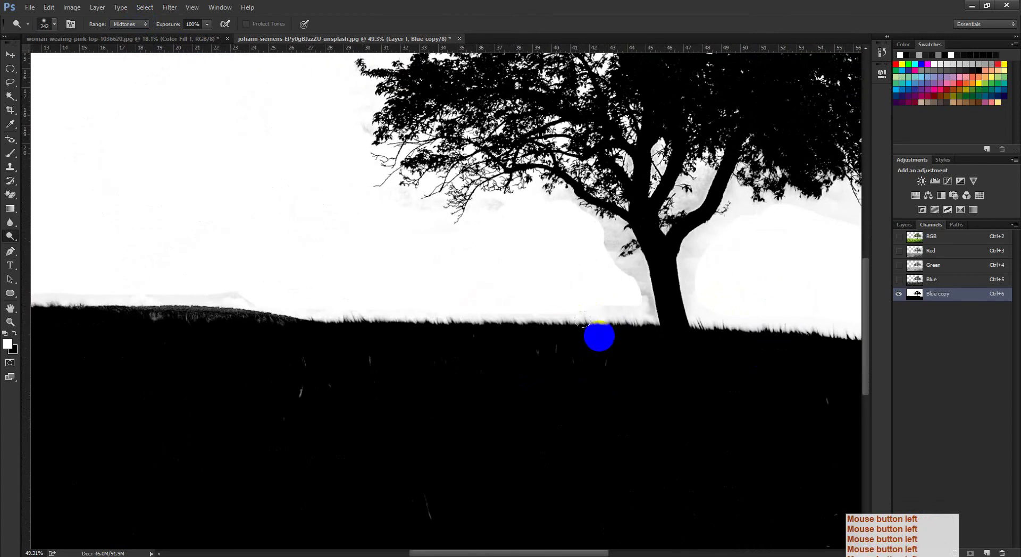
left_click_drag(326, 310, 515, 328)
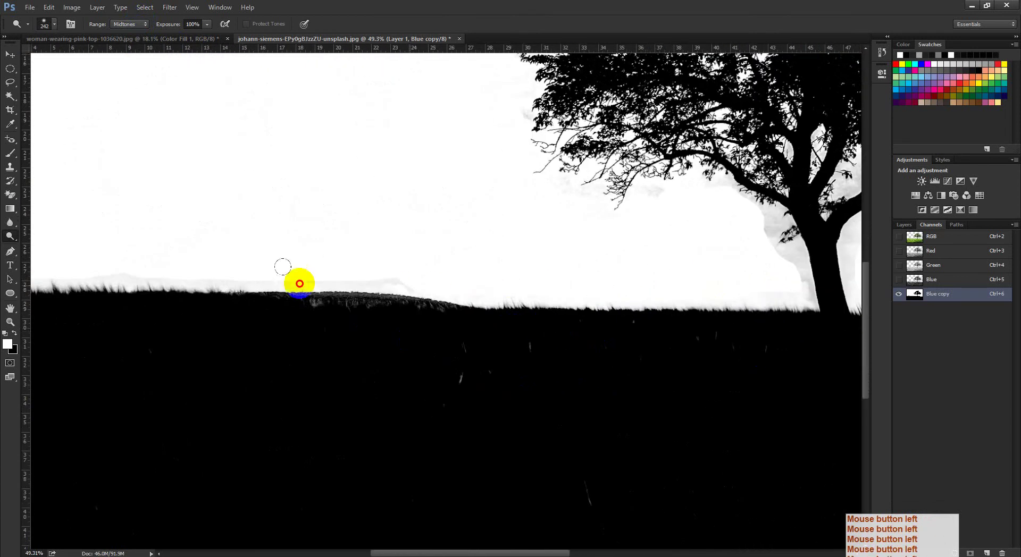
left_click_drag(298, 285, 420, 268)
key("ctrl+z")
left_click(442, 277)
left_click_drag(297, 276, 463, 283)
Whiten the gray band of sky above the grass at the far left of the image with the Dodge tool
mouse_move(377, 260)
left_mouse_down()
mouse_move(118, 255)
mouse_move(231, 259)
mouse_move(244, 230)
mouse_move(162, 228)
left_mouse_up()
left_click_drag(169, 264, 226, 265)
left_click_drag(133, 264, 329, 269)
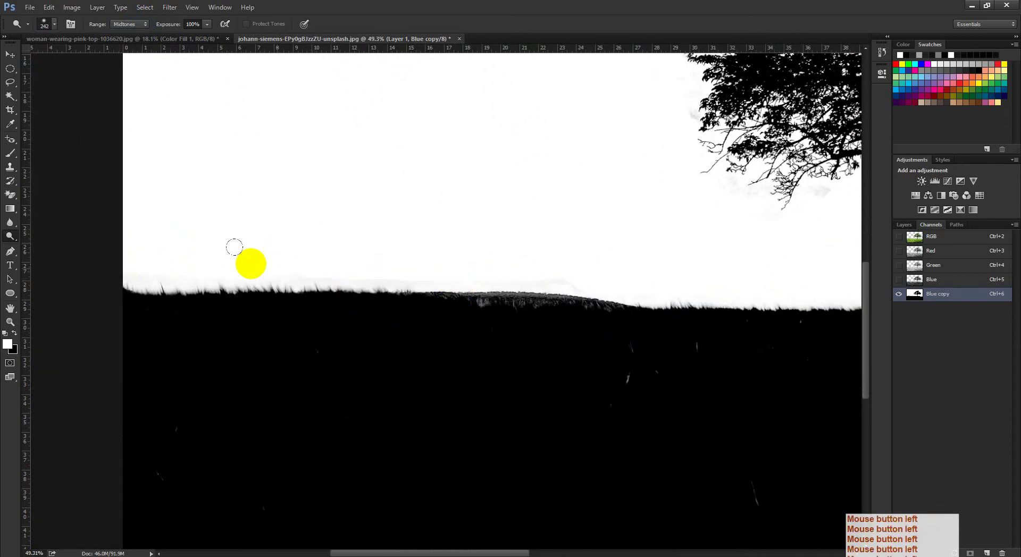
mouse_move(251, 265)
left_mouse_down()
mouse_move(442, 259)
mouse_move(496, 239)
mouse_move(480, 235)
mouse_move(569, 234)
mouse_move(508, 251)
mouse_move(559, 237)
left_mouse_up()
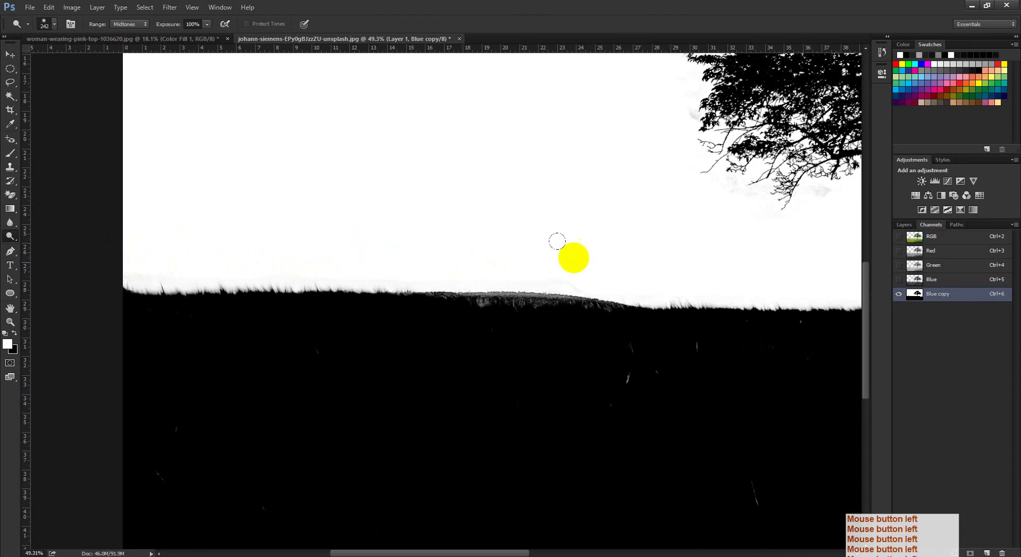
scroll(317, 234, "right", 5)
left_click_drag(314, 245, 541, 224)
Dodge the gray patches beside the upper-left side of the tree crown with a 351 px brush
scroll(442, 184, "right", 4)
mouse_move(465, 206)
left_mouse_down()
mouse_move(429, 212)
mouse_move(505, 228)
mouse_move(454, 274)
left_mouse_up()
right_click(454, 159, "alt")
left_click(484, 110)
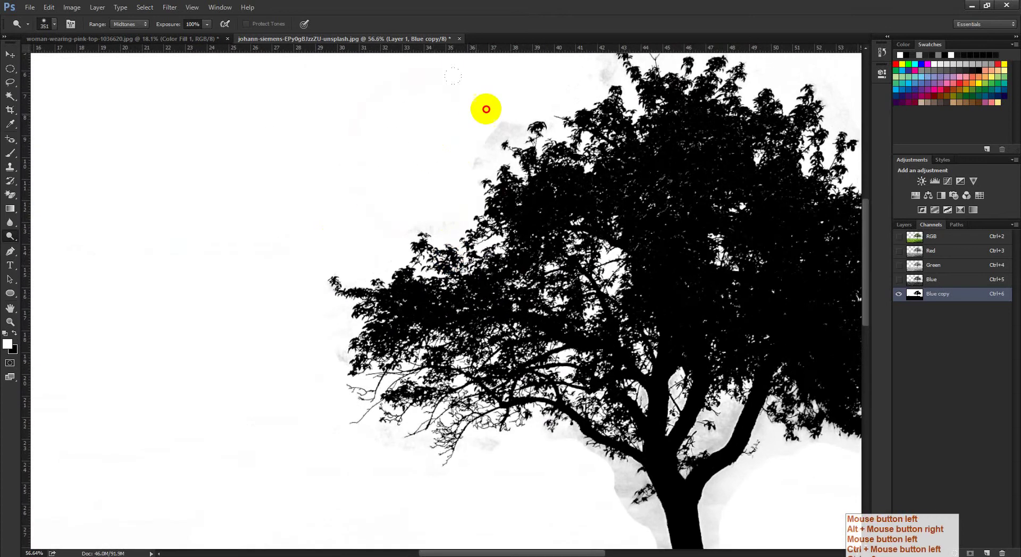
left_click(480, 130)
left_click_drag(413, 225, 361, 295)
Dodge the gray fringe around the top-left of the tree crown with a 210 px brush
right_click(460, 194, "alt")
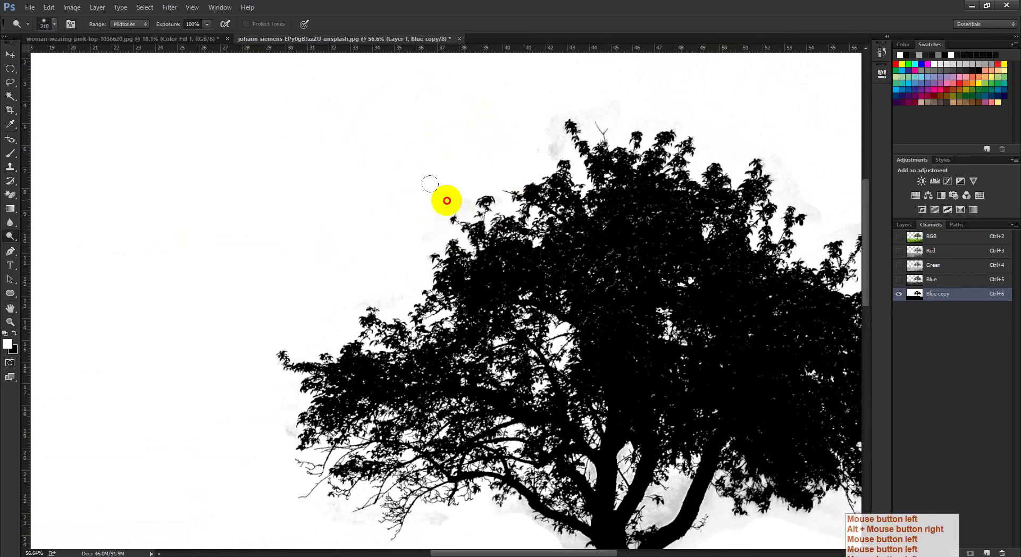
left_click(593, 80)
left_click(540, 148)
left_click_drag(513, 178, 472, 214)
left_click(533, 136)
left_click(506, 178)
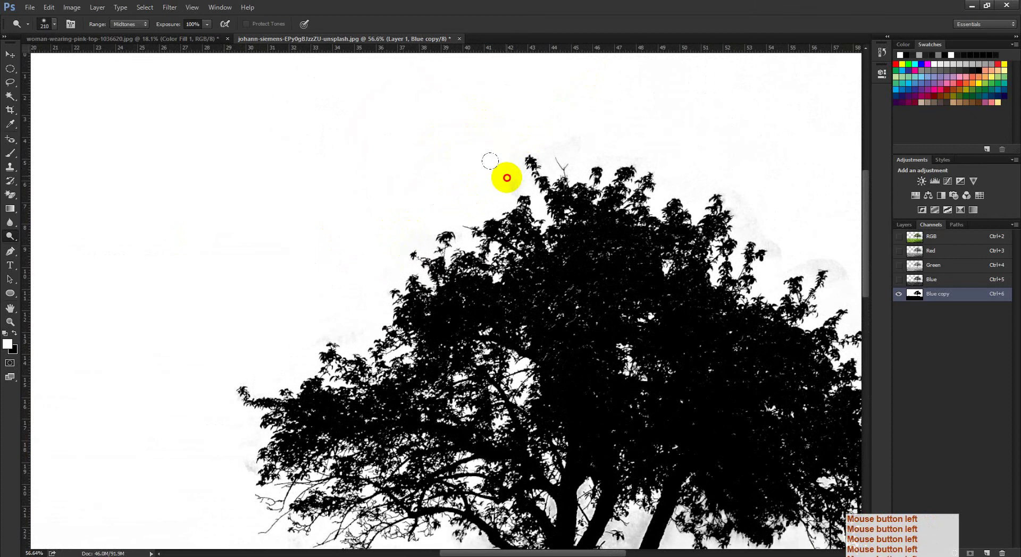
Dodge the gray halo along the top and upper-right edge of the tree crown with the 210 px brush
left_click_drag(736, 186, 529, 153)
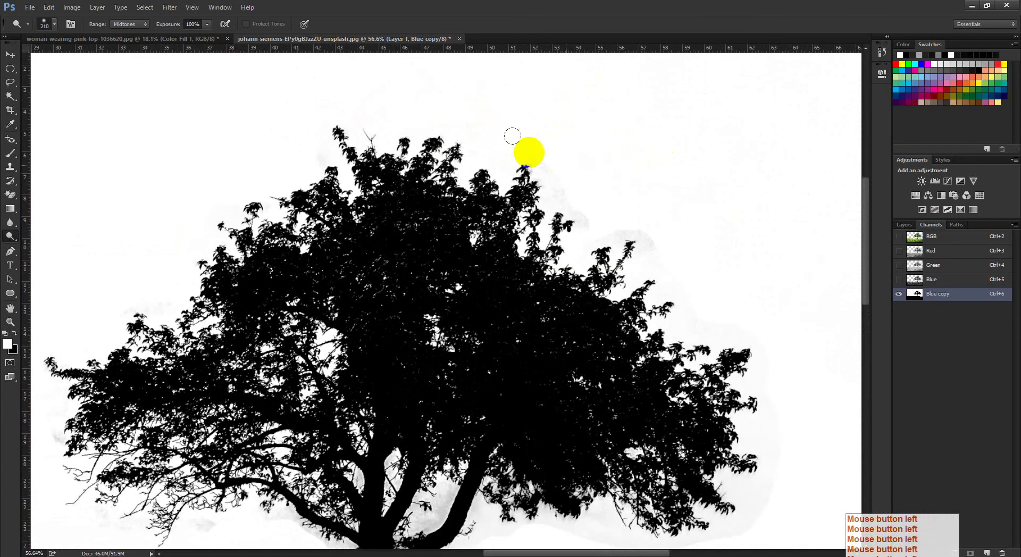
left_click_drag(568, 223, 536, 184)
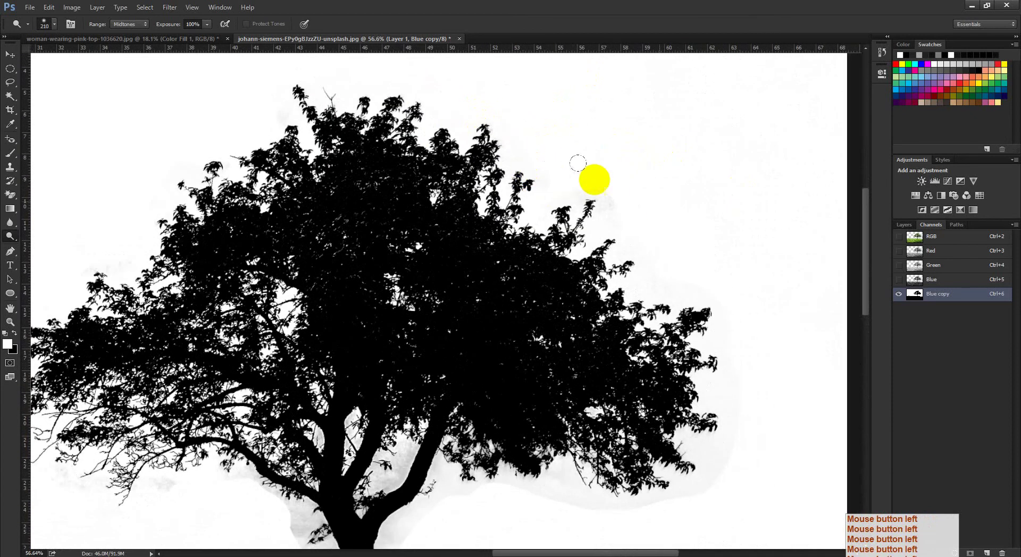
left_click_drag(627, 217, 597, 176)
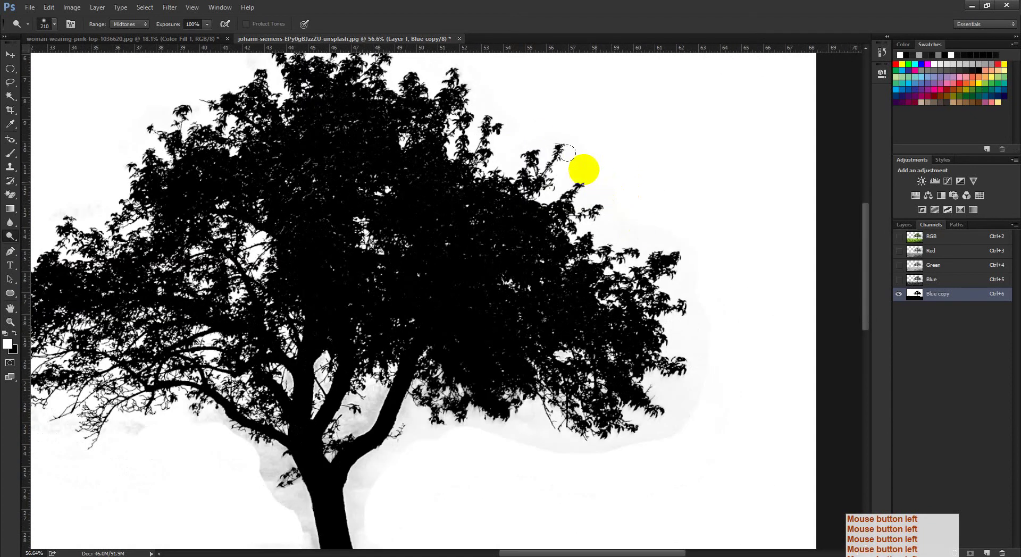
left_click_drag(708, 223, 691, 182)
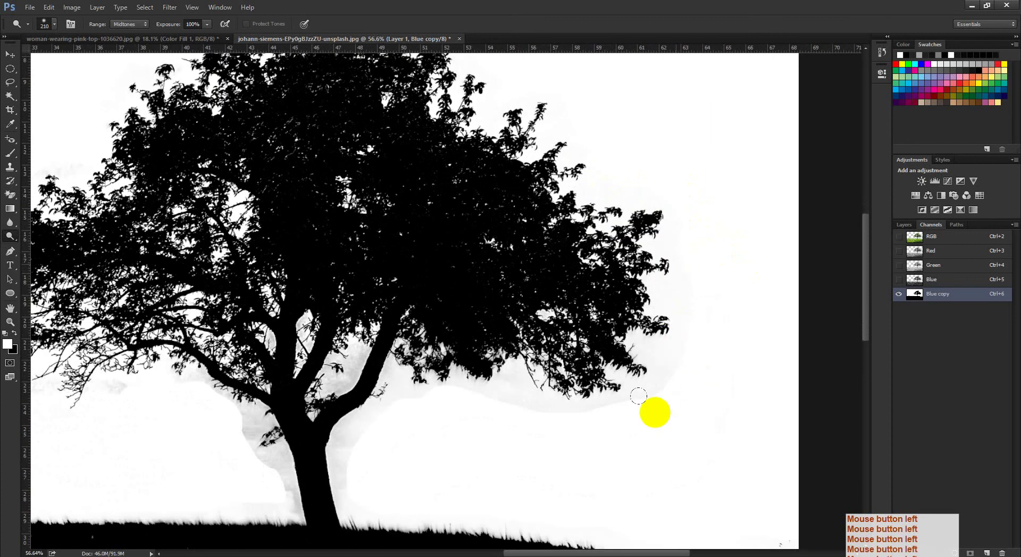
Dodge the gray halo at the crown's lower right and beneath the right-hand branches, adjusting the brush size to 238 px
right_click(655, 412, "alt")
mouse_move(678, 405)
left_mouse_down()
mouse_move(558, 419)
mouse_move(571, 406)
left_mouse_up()
left_click(569, 417)
right_click(531, 416, "alt")
mouse_move(498, 379)
left_mouse_down()
mouse_move(523, 394)
mouse_move(489, 424)
mouse_move(528, 411)
left_mouse_up()
right_click(462, 404, "alt")
left_click_drag(444, 418, 520, 362)
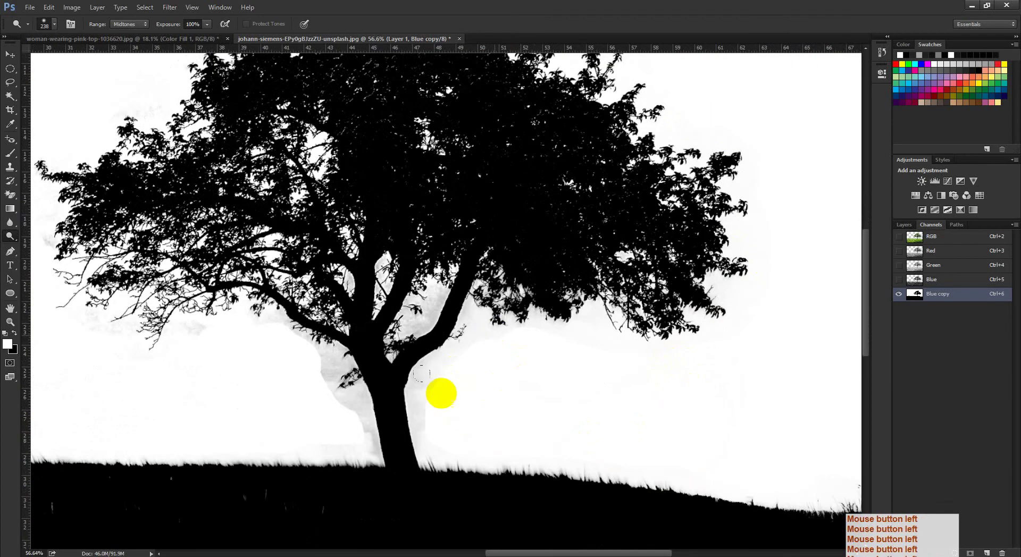
Dodge the gray area along the right side of the trunk and around its small twig with a 153 px brush
right_click(478, 367, "alt")
left_click_drag(446, 434, 458, 374)
left_click_drag(462, 350, 463, 325)
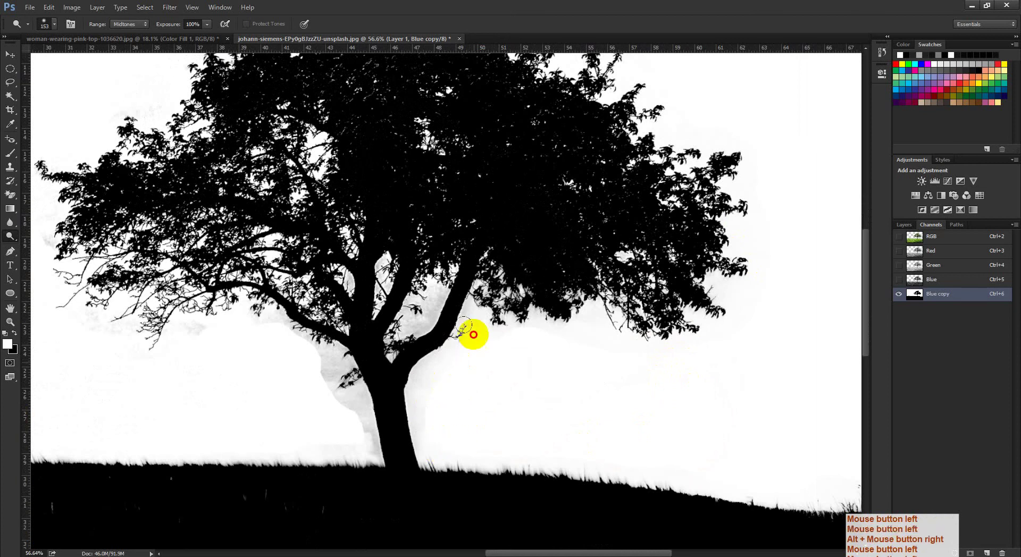
Dodge the gray patch to the left of the trunk, using a 150 px brush and then a 112 px one
left_click_drag(592, 342, 464, 362)
mouse_move(310, 372)
left_mouse_down()
mouse_move(431, 367)
mouse_move(453, 397)
mouse_move(476, 378)
mouse_move(470, 430)
left_mouse_up()
right_click(420, 351, "alt")
right_click(455, 400, "alt")
right_click(477, 376, "alt")
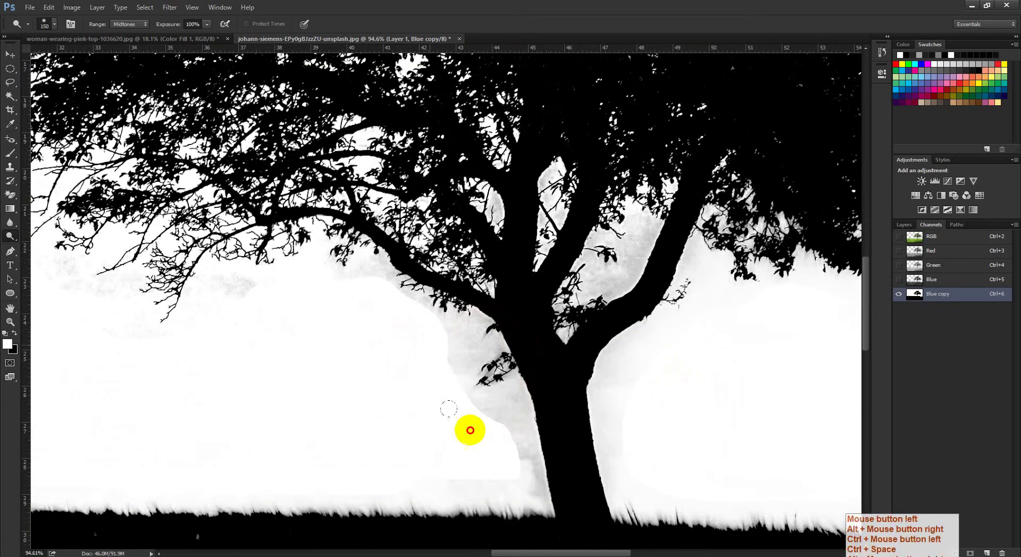
mouse_move(443, 378)
left_mouse_down()
mouse_move(420, 325)
mouse_move(472, 431)
left_mouse_up()
mouse_move(442, 346)
left_mouse_down()
mouse_move(485, 438)
mouse_move(470, 404)
mouse_move(494, 433)
mouse_move(429, 453)
left_mouse_up()
right_click(474, 406, "alt")
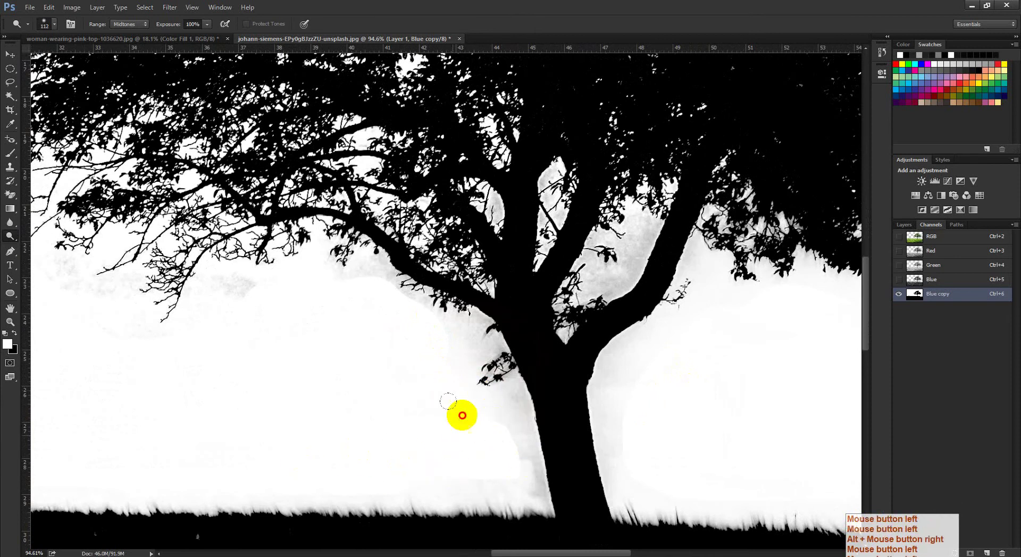
mouse_move(462, 415)
left_mouse_down()
mouse_move(471, 392)
mouse_move(537, 438)
left_mouse_up()
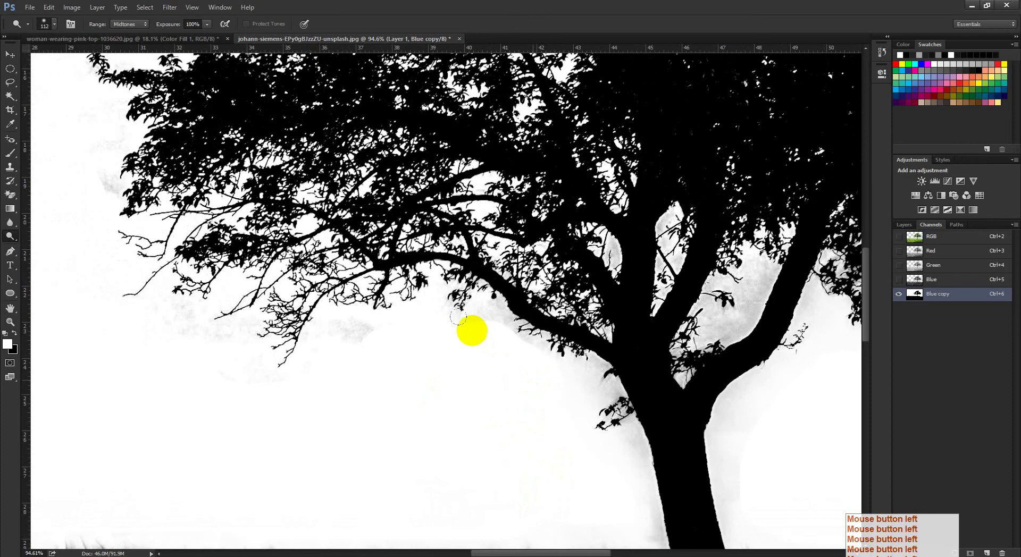
Dodge the gray patches beneath the left-hand branches and their hanging twigs, with the brush at 116 px
left_click_drag(377, 323, 375, 328)
left_click_drag(320, 384, 440, 385)
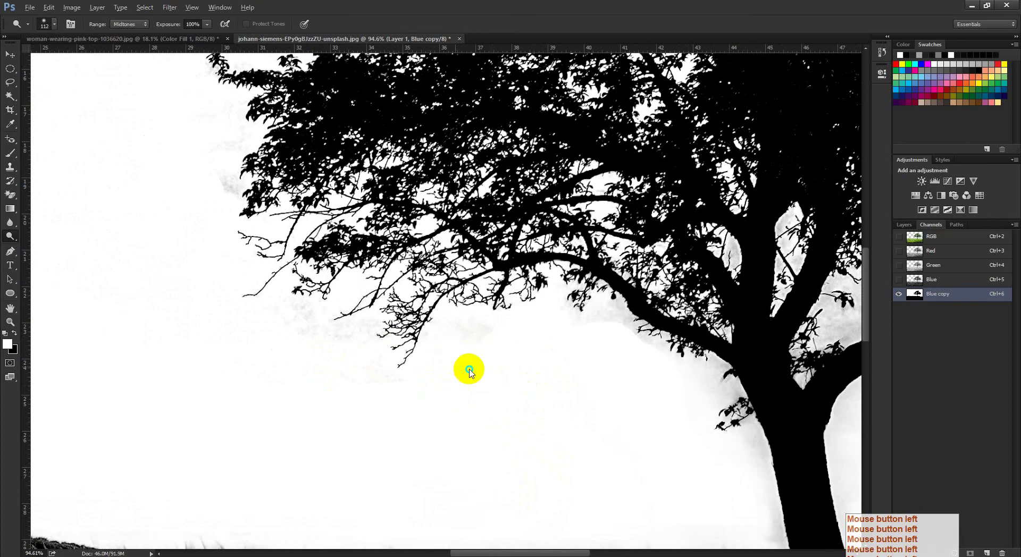
right_click(469, 369, "alt")
left_click_drag(480, 336, 478, 383)
right_click(479, 386, "alt")
left_click(393, 404)
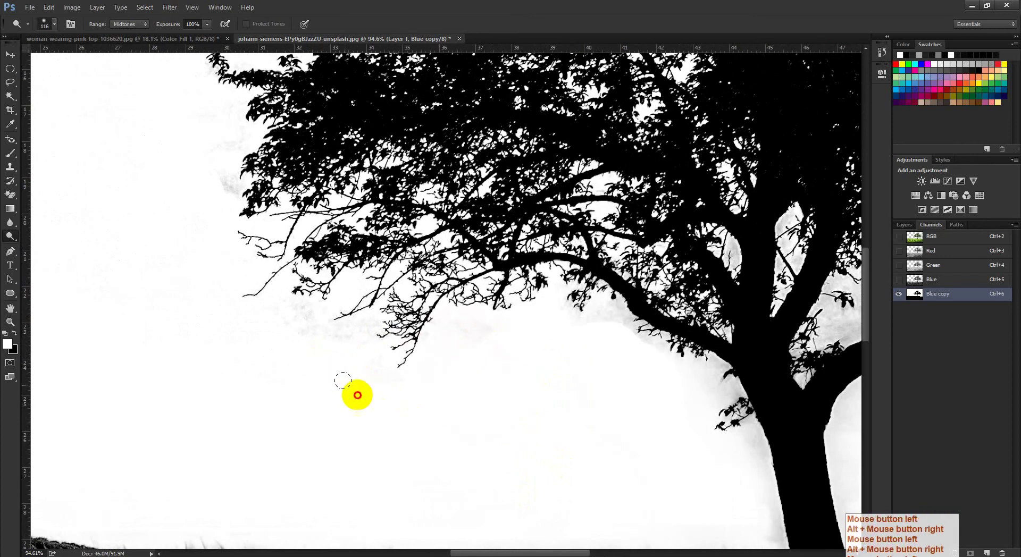
mouse_move(326, 322)
left_mouse_down()
mouse_move(292, 312)
mouse_move(370, 363)
mouse_move(333, 329)
left_mouse_up()
Dodge the gray fringe along the crown's left edge with a 116 px brush and under its lower-left twigs with 133 px
left_click_drag(429, 390, 558, 451)
left_click(351, 270)
mouse_move(352, 269)
left_mouse_down()
mouse_move(310, 197)
mouse_move(320, 276)
left_mouse_up()
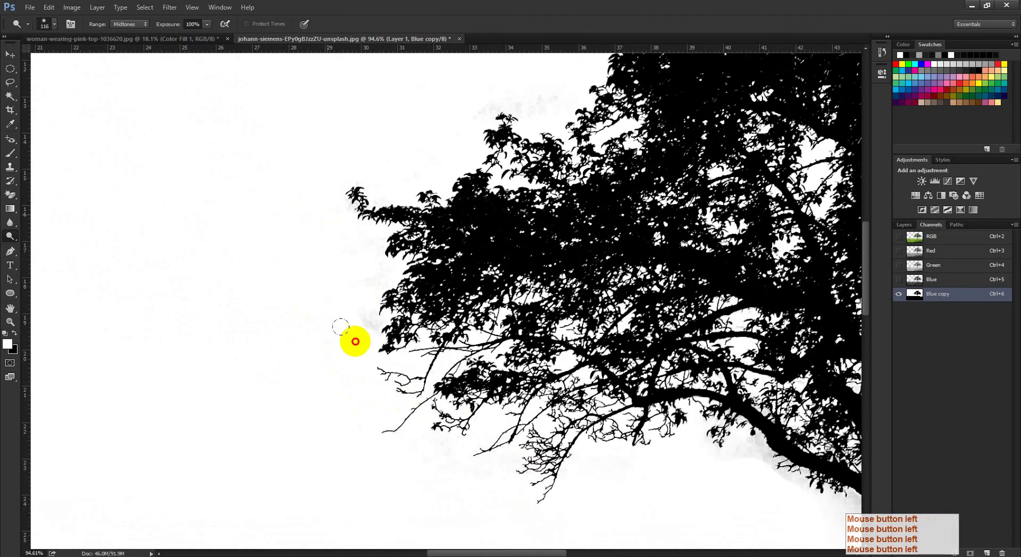
mouse_move(356, 342)
left_mouse_down()
mouse_move(357, 262)
mouse_move(346, 323)
left_mouse_up()
left_click_drag(353, 253, 338, 269)
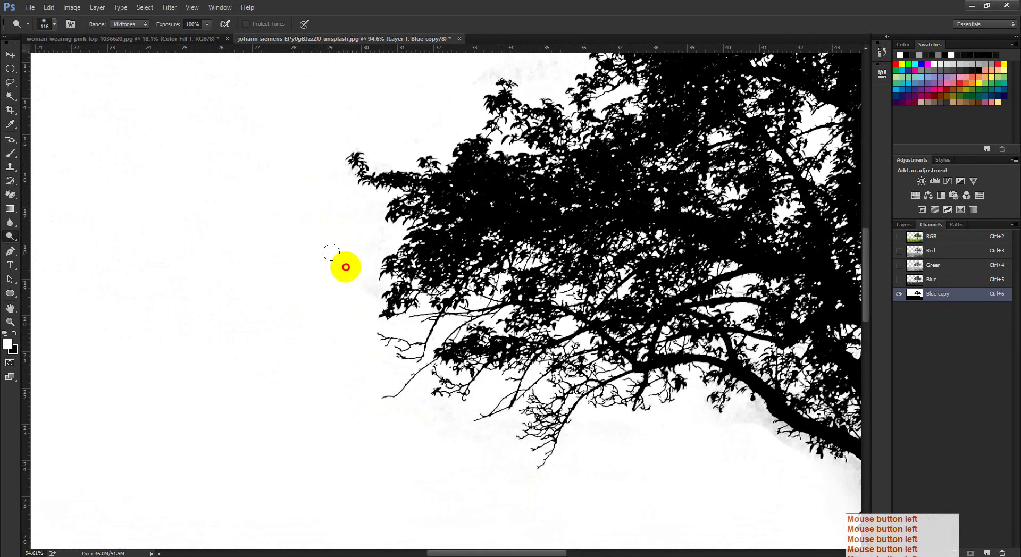
right_click(437, 431, "alt")
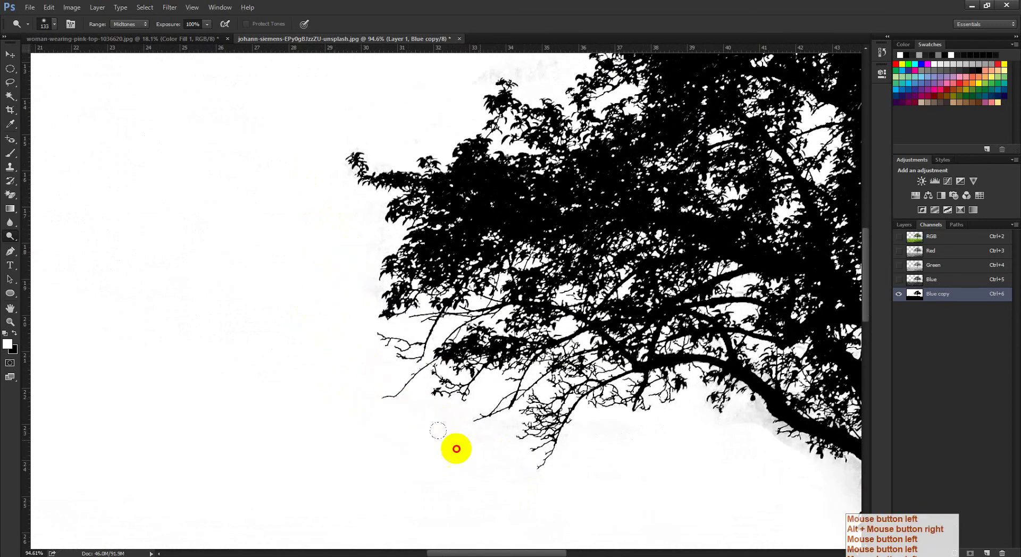
left_click_drag(433, 431, 513, 494)
Dodge the remaining gray fringe from the crown's left tip up along its upper-left edge to the treetop
left_click(455, 340)
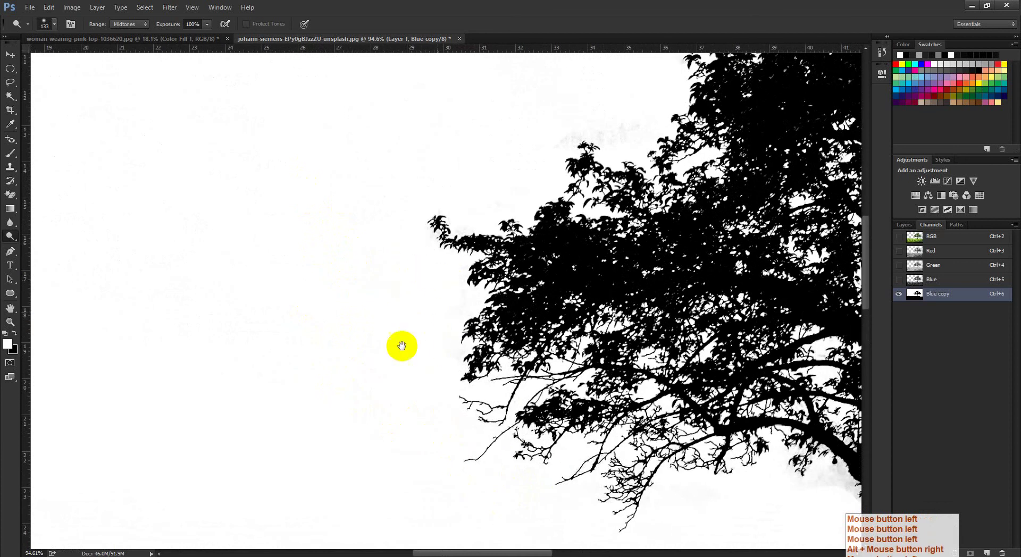
left_click_drag(401, 346, 339, 455)
left_click(593, 227)
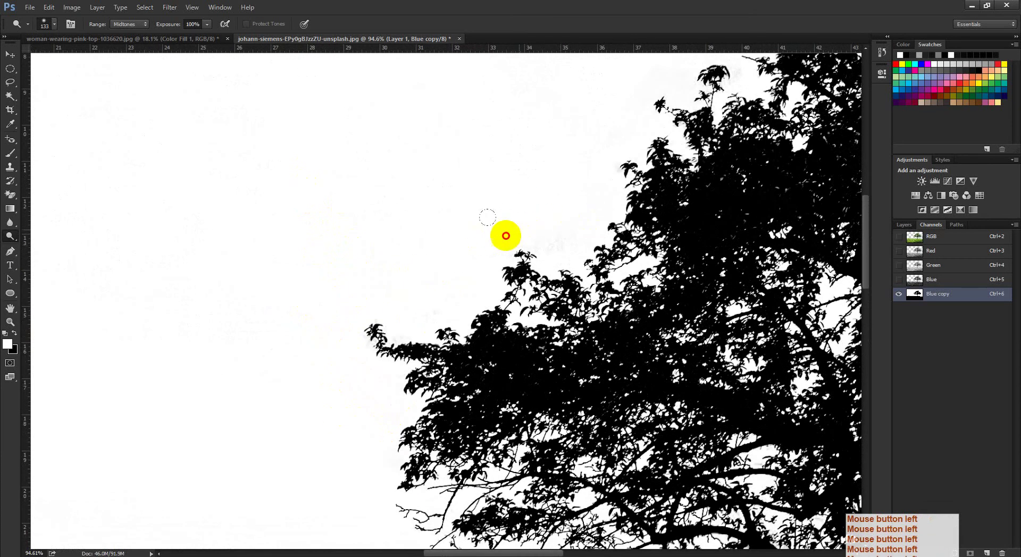
left_click_drag(529, 252, 349, 361)
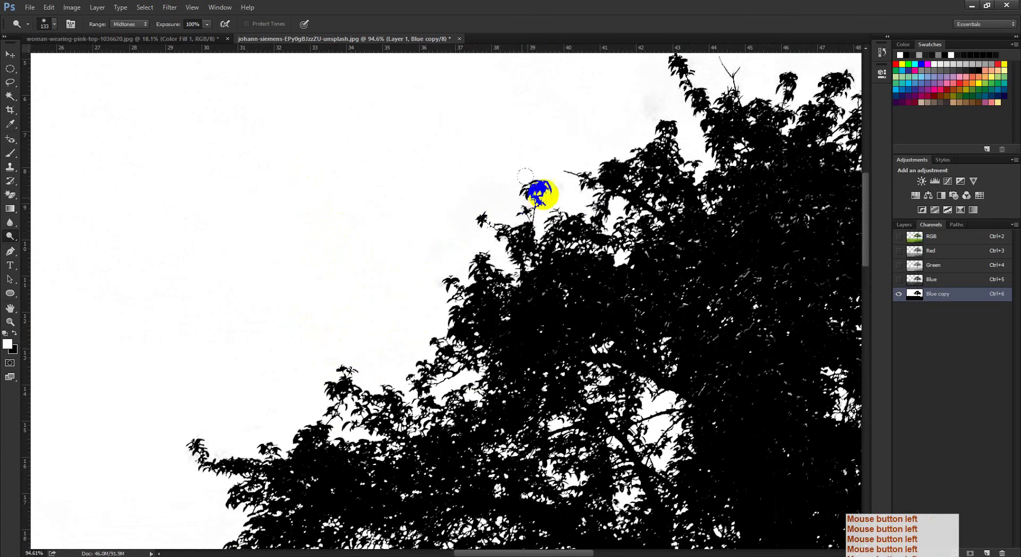
left_click_drag(620, 138, 445, 319)
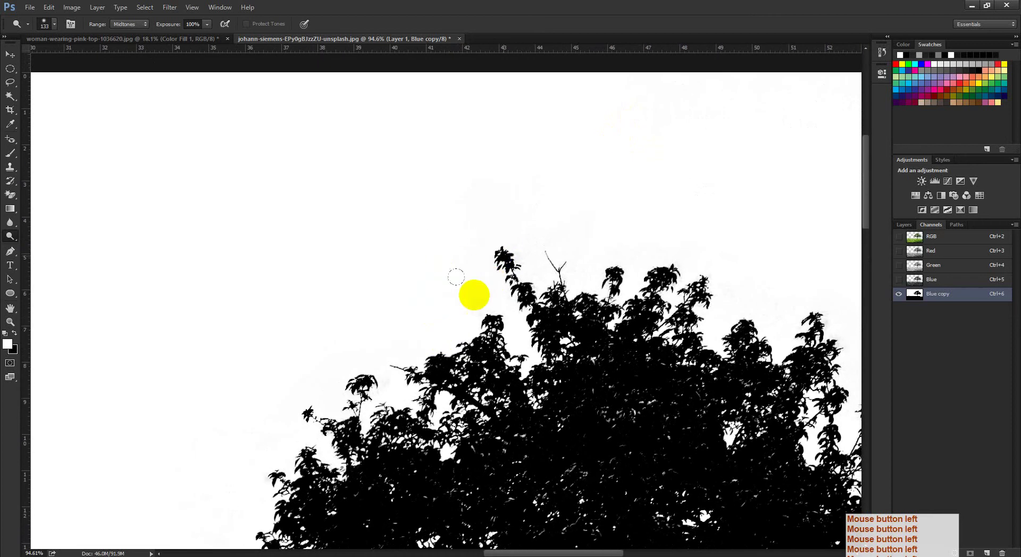
left_click_drag(597, 331, 577, 390)
left_click_drag(468, 355, 497, 354)
left_click_drag(415, 454, 437, 324)
mouse_move(456, 359)
left_mouse_down()
mouse_move(604, 480)
mouse_move(569, 352)
mouse_move(581, 358)
mouse_move(531, 355)
left_mouse_up()
With a black Brush enlarged to 467 px, paint over the light specks in the lower-right part of the ground
key("b")
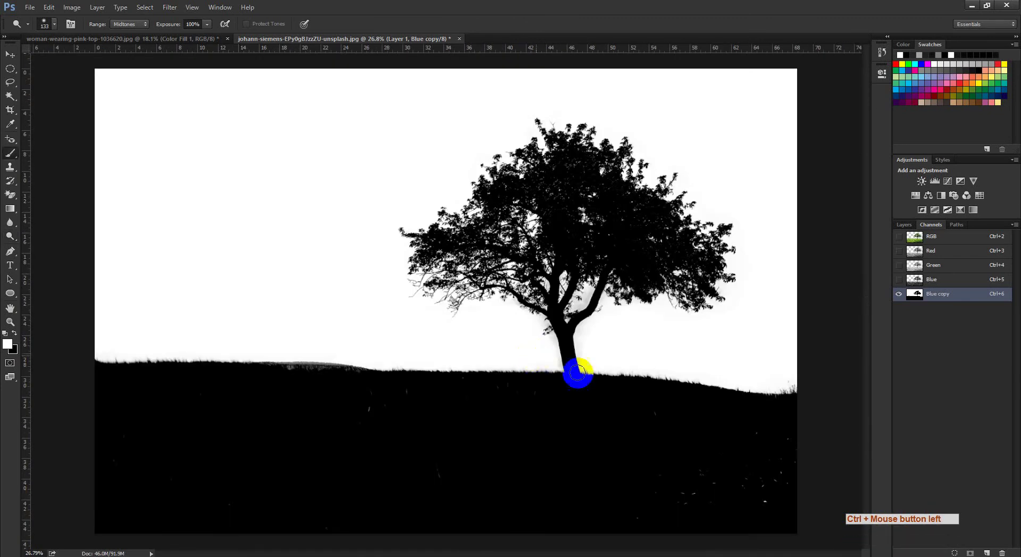
mouse_move(529, 421)
left_mouse_down()
mouse_move(561, 447)
mouse_move(493, 377)
left_mouse_up()
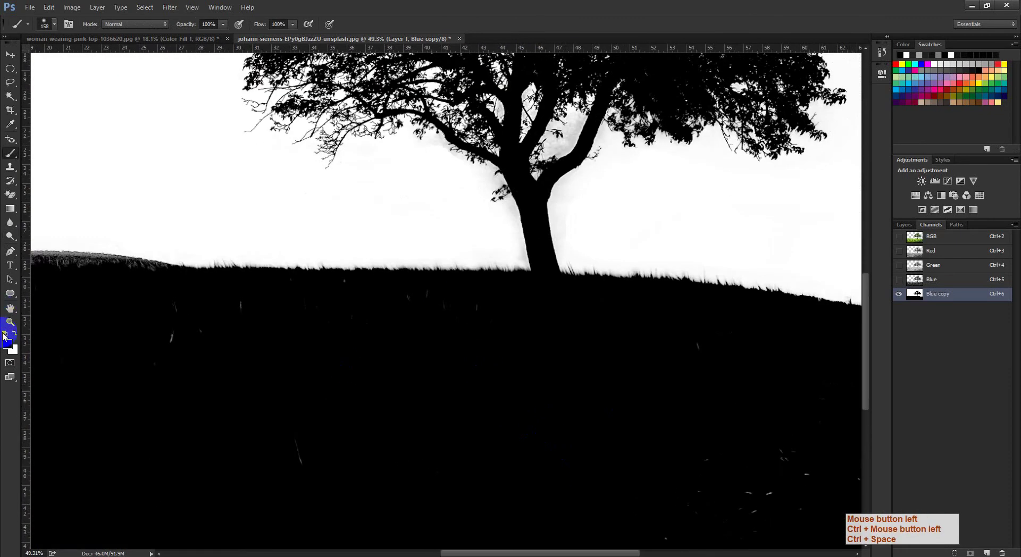
left_click_drag(265, 248, 241, 180)
mouse_move(462, 293)
left_mouse_down()
mouse_move(262, 207)
mouse_move(508, 320)
mouse_move(682, 322)
mouse_move(684, 269)
left_mouse_up()
left_click_drag(744, 301, 797, 360)
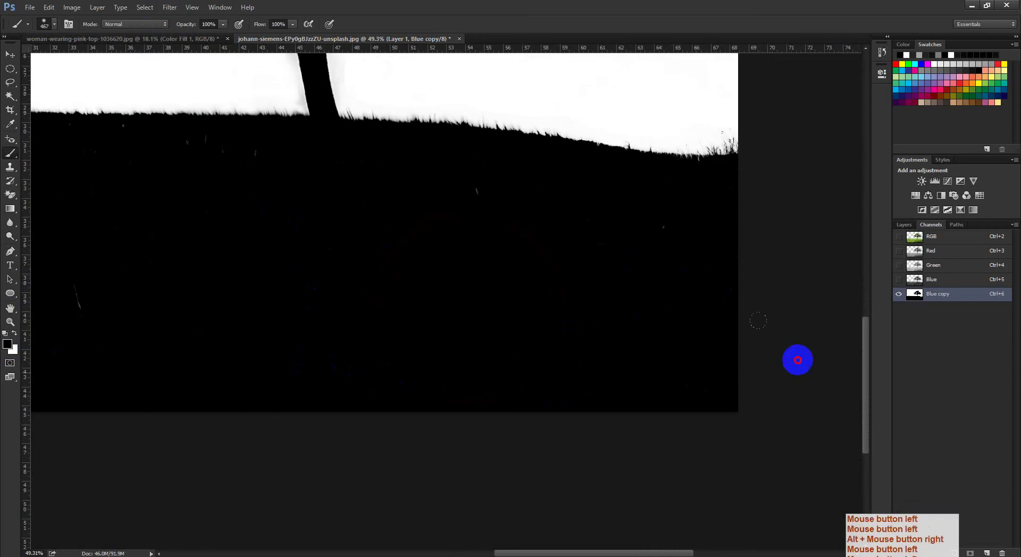
Paint black over the remaining light specks across the middle and left of the ground with the 467 px brush
left_click_drag(532, 261, 312, 253)
left_click_drag(385, 245, 597, 232)
mouse_move(228, 266)
left_mouse_down()
mouse_move(307, 191)
mouse_move(476, 167)
left_mouse_up()
left_click_drag(477, 228, 669, 257)
left_click_drag(334, 212, 536, 281)
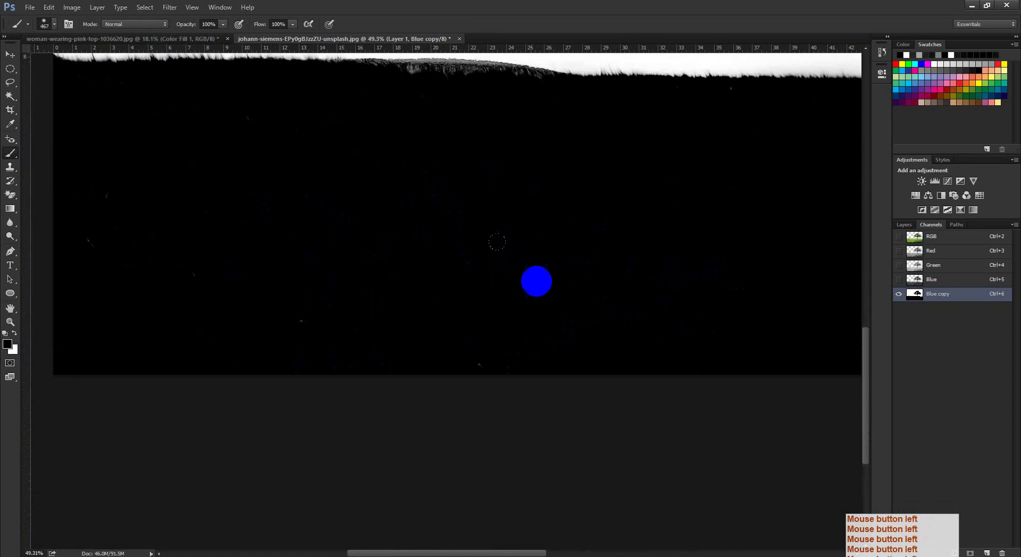
left_click_drag(143, 273, 96, 340)
left_click_drag(212, 170, 343, 255)
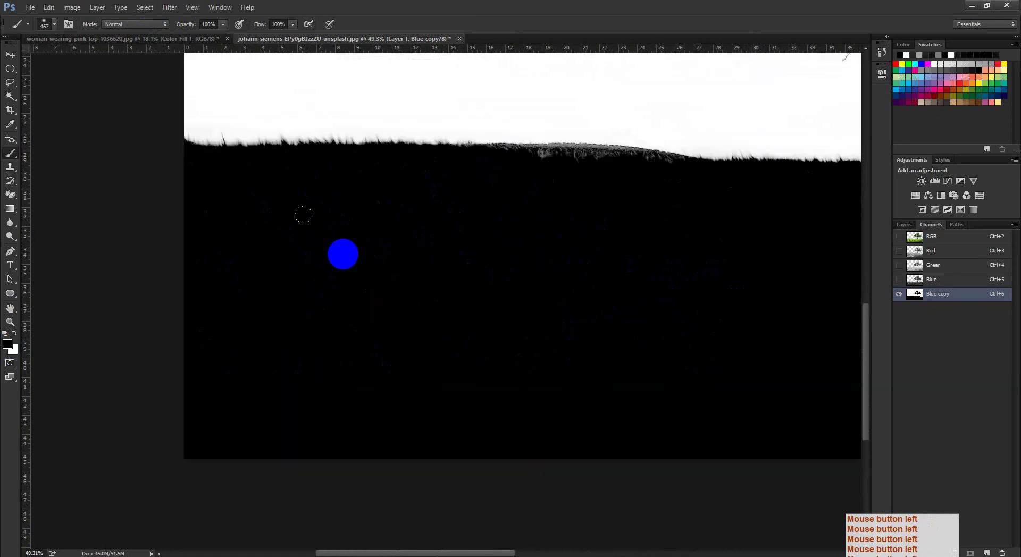
Paint black over the faint specks just below the grass line across the left and middle ground with 377 px and 175 px brushes
right_click(342, 229, "alt")
left_click(249, 239, "ctrl")
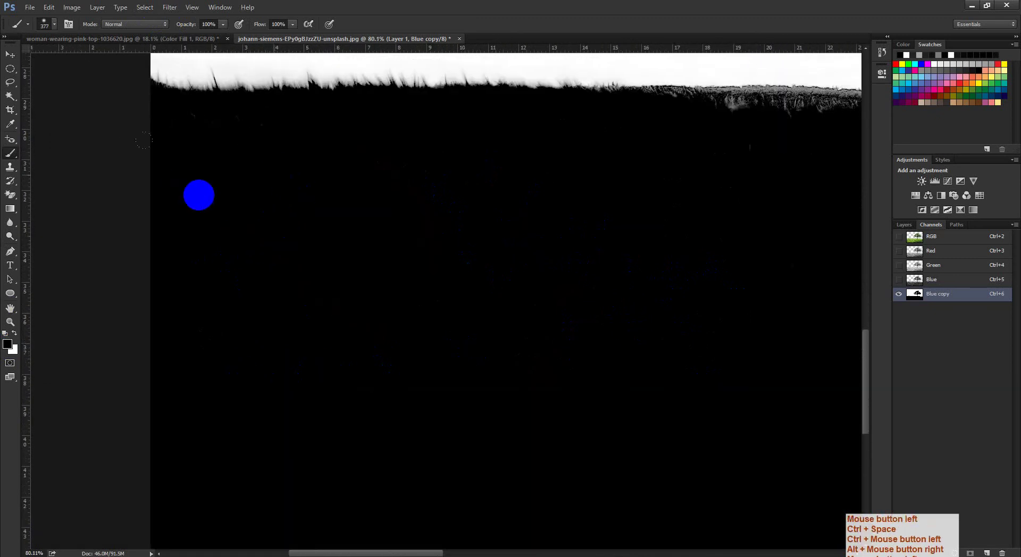
left_click(233, 142)
left_click_drag(330, 202, 193, 223)
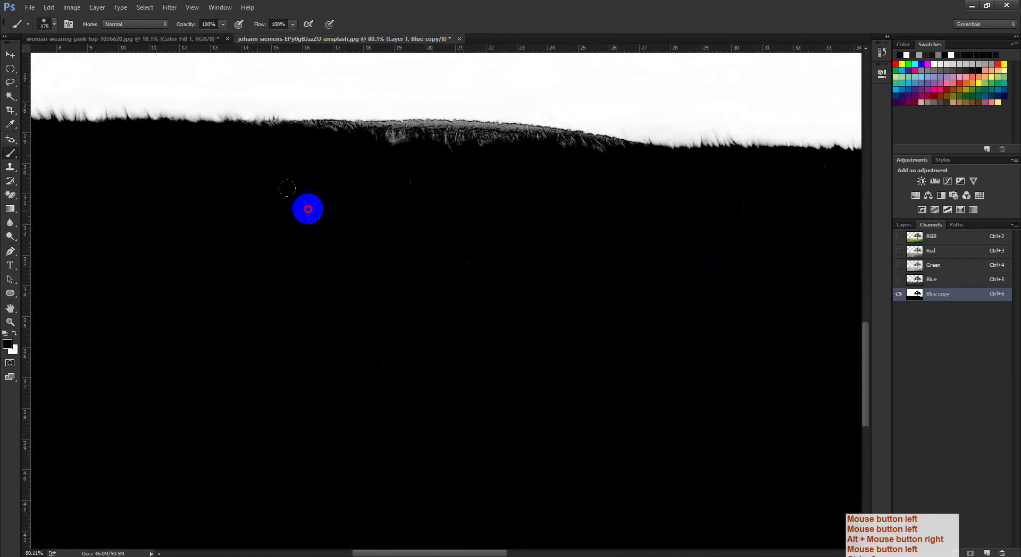
left_click(458, 207)
left_click_drag(489, 322, 355, 309)
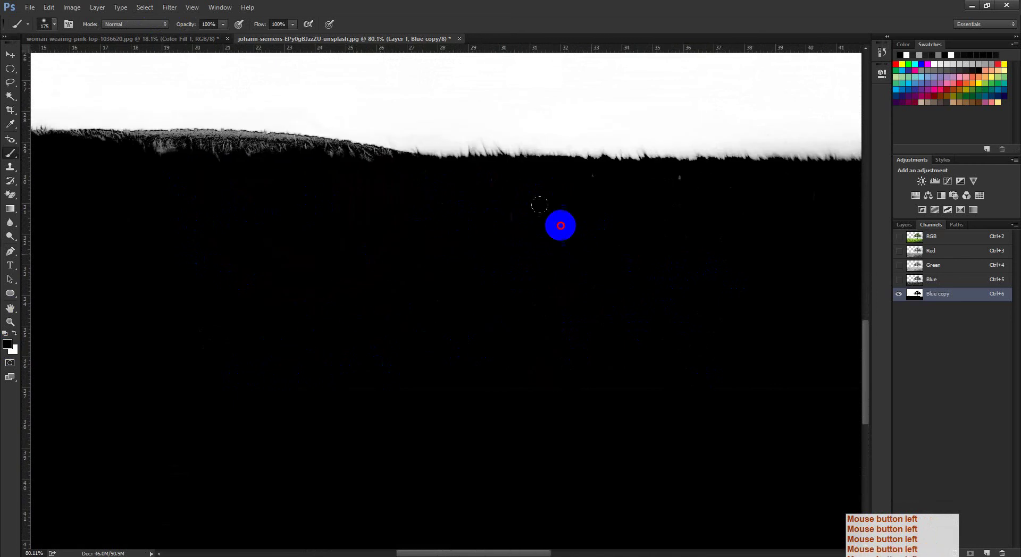
left_click_drag(495, 257, 522, 238)
Paint black over the small specks under the grass edge between the hill and the trunk with 82, 25 and 68 px brushes
right_click(523, 237, "alt")
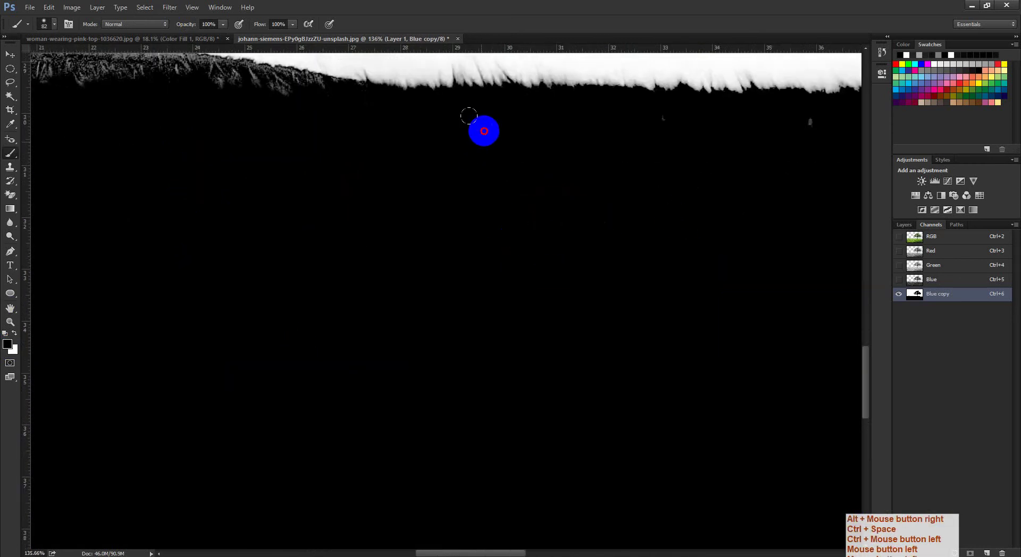
left_click(483, 129)
left_click_drag(512, 190, 311, 330)
right_click(483, 301, "alt")
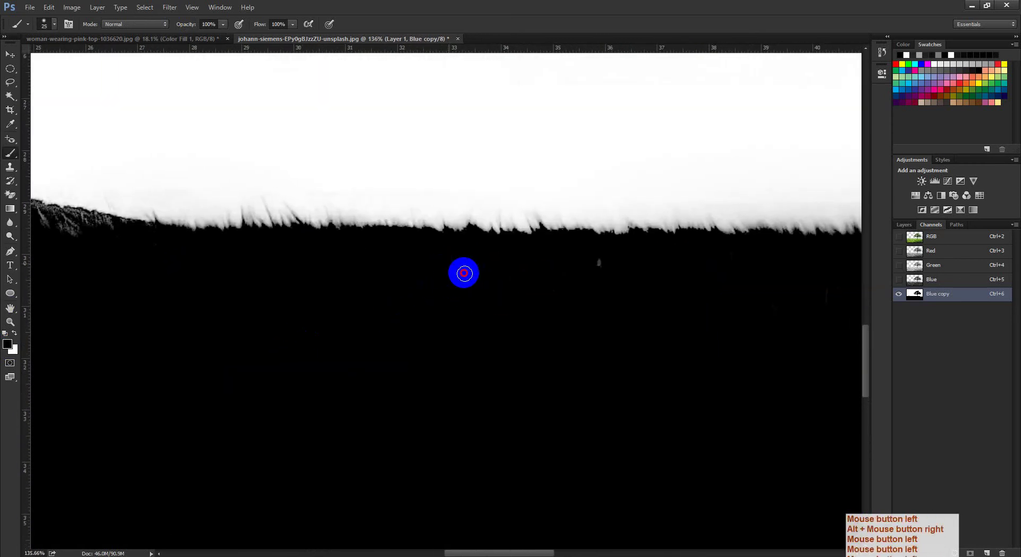
right_click(551, 318, "alt")
left_click_drag(592, 285, 405, 353)
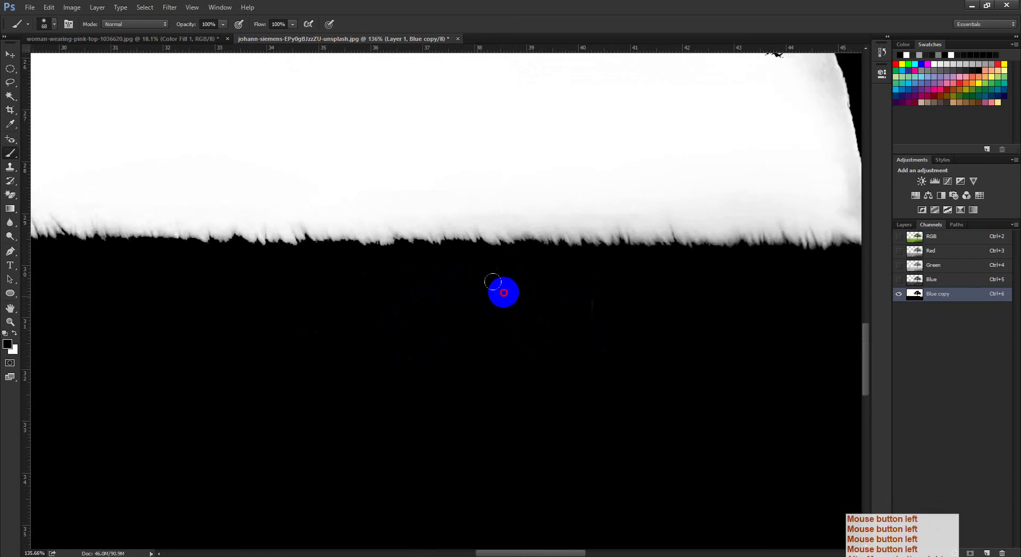
left_click_drag(547, 346, 326, 353)
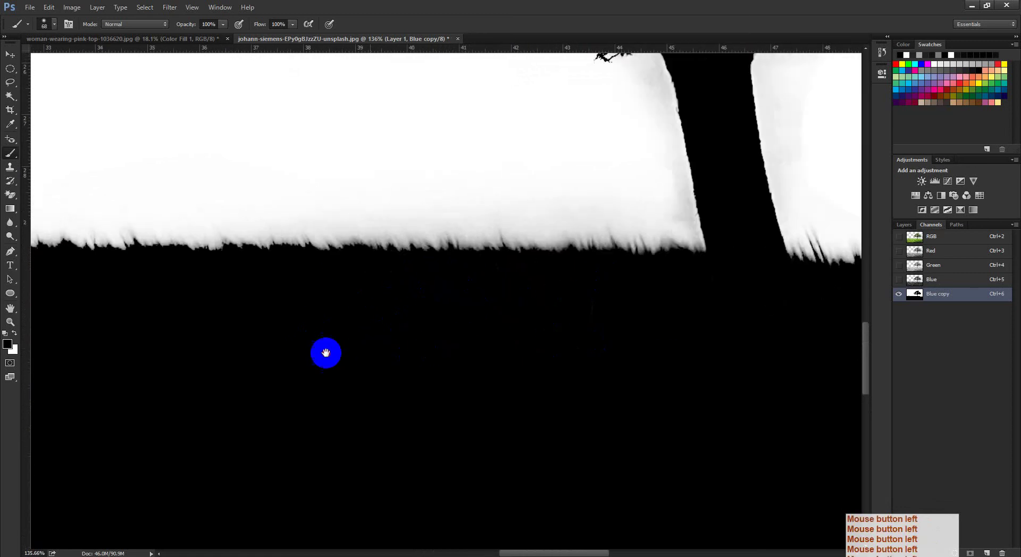
Paint white over the gray haze beside the trunk's right edge and below its right branch with 107 px and 82 px brushes
left_click_drag(692, 355, 518, 443)
left_click_drag(686, 453, 390, 421)
mouse_move(403, 335)
left_mouse_down()
mouse_move(434, 396)
mouse_move(561, 491)
left_mouse_up()
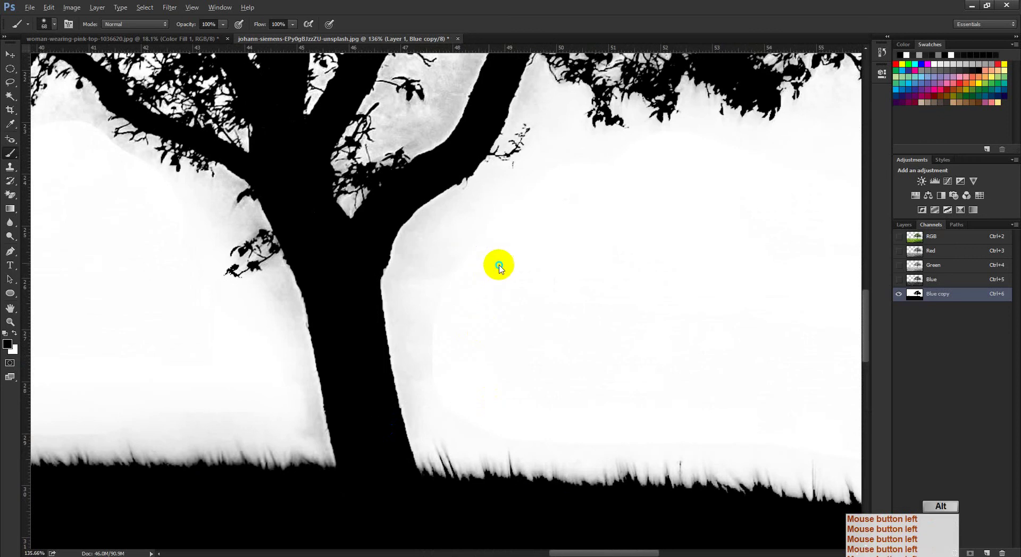
right_click(499, 267, "alt")
left_click_drag(524, 219, 465, 276)
key("ctrl+z")
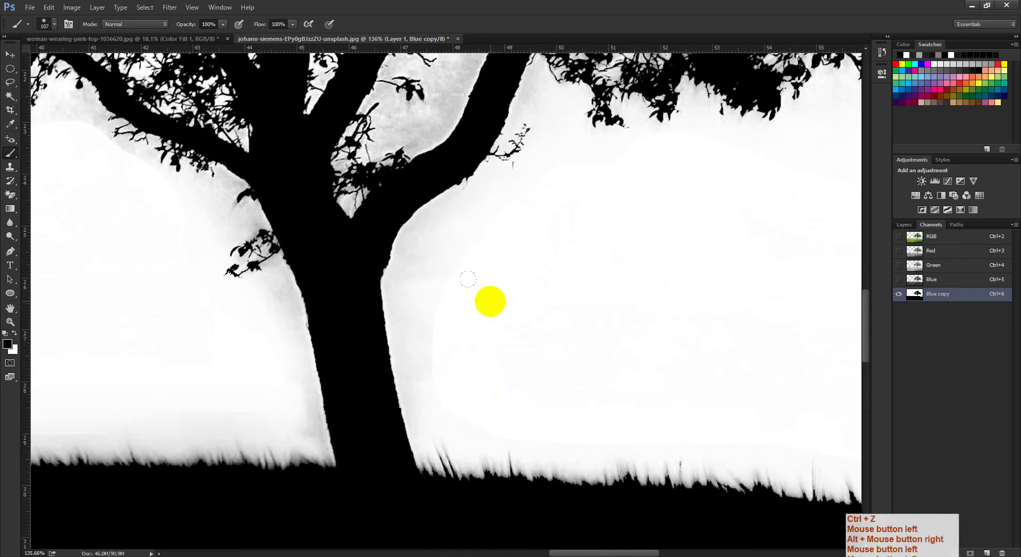
key("x")
mouse_move(479, 240)
left_mouse_down()
mouse_move(479, 278)
mouse_move(434, 321)
left_mouse_up()
mouse_move(464, 245)
left_mouse_down()
mouse_move(455, 287)
mouse_move(470, 211)
left_mouse_up()
mouse_move(459, 261)
left_mouse_down()
mouse_move(450, 265)
mouse_move(446, 344)
mouse_move(447, 271)
left_mouse_up()
right_click(500, 229, "alt")
left_click_drag(474, 185, 434, 258)
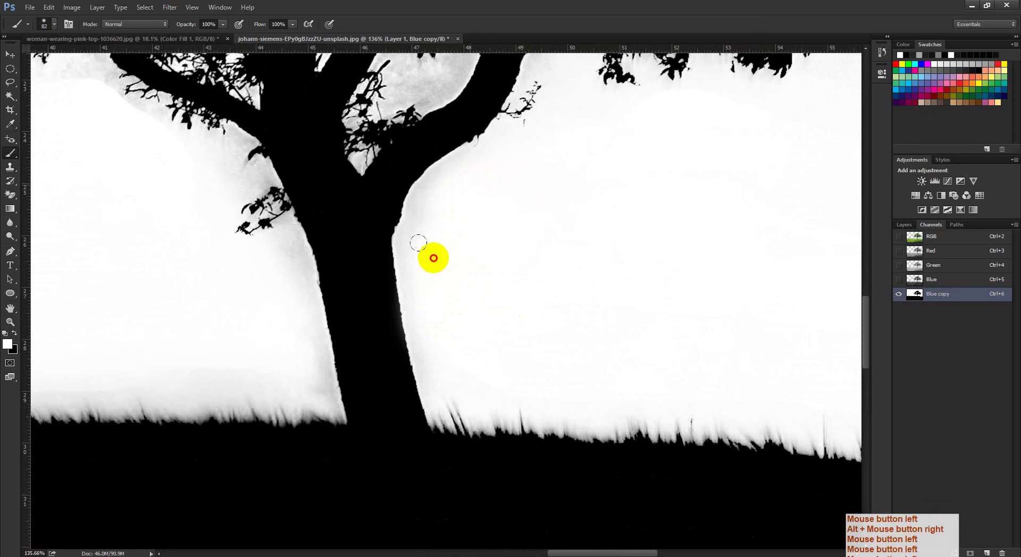
Paint white over the gray haze in the sky above the grass right of the trunk with the 82 px brush
left_click_drag(553, 379, 435, 328)
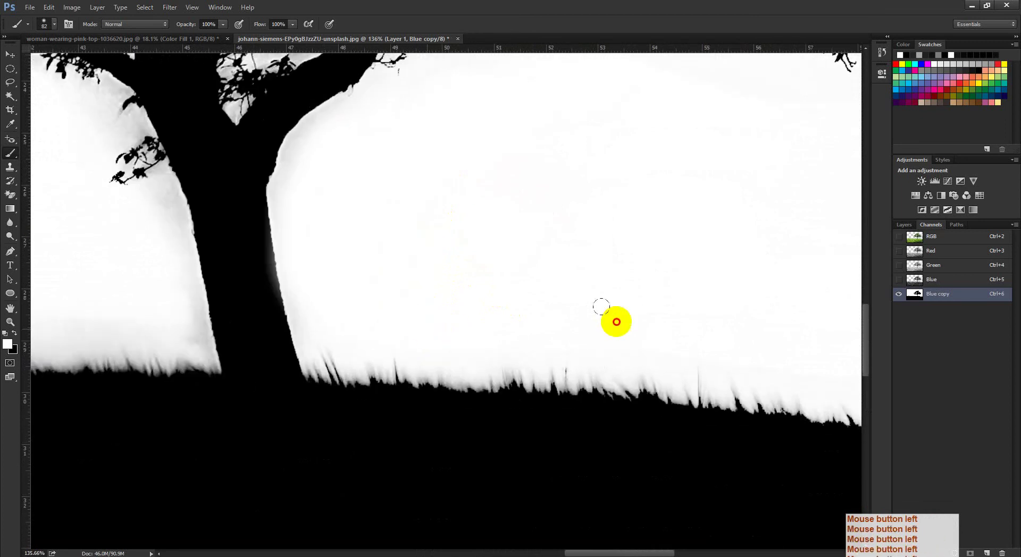
left_click_drag(666, 328, 499, 300)
left_click_drag(610, 310, 450, 286)
left_click_drag(534, 286, 450, 255)
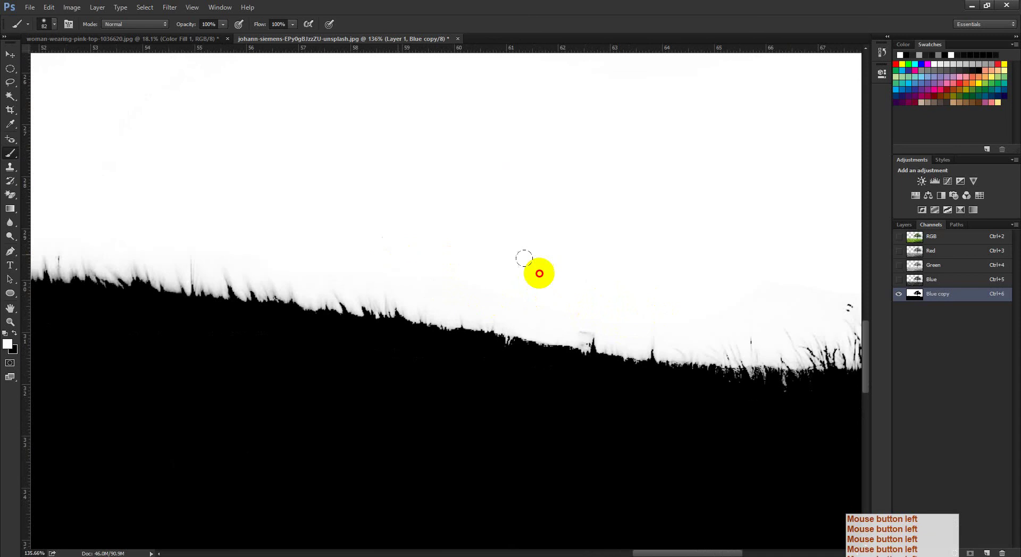
Paint white over the gray haze left of the trunk and above the grass there with a 65 px brush
left_click_drag(569, 252, 823, 291)
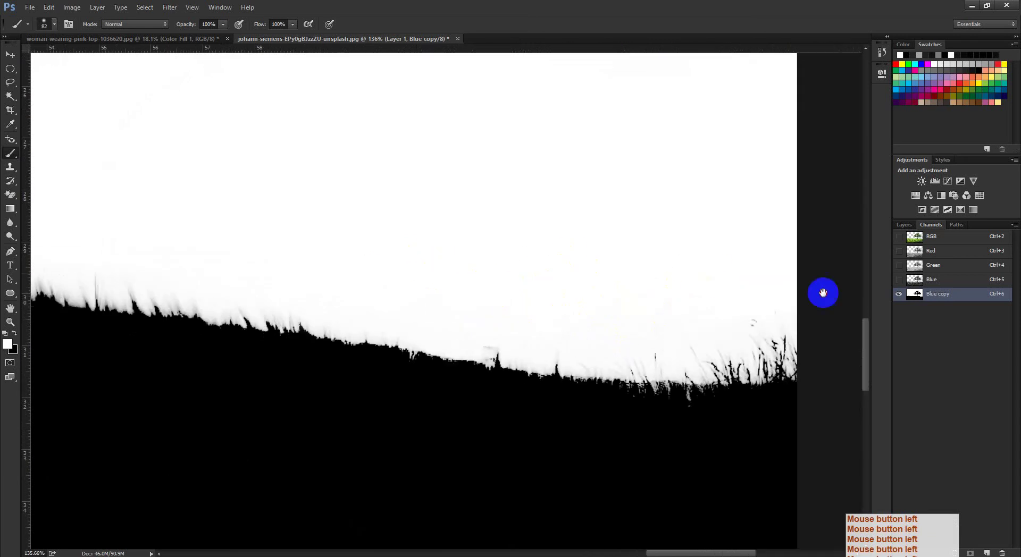
left_click_drag(366, 230, 617, 292)
right_click(465, 281, "alt")
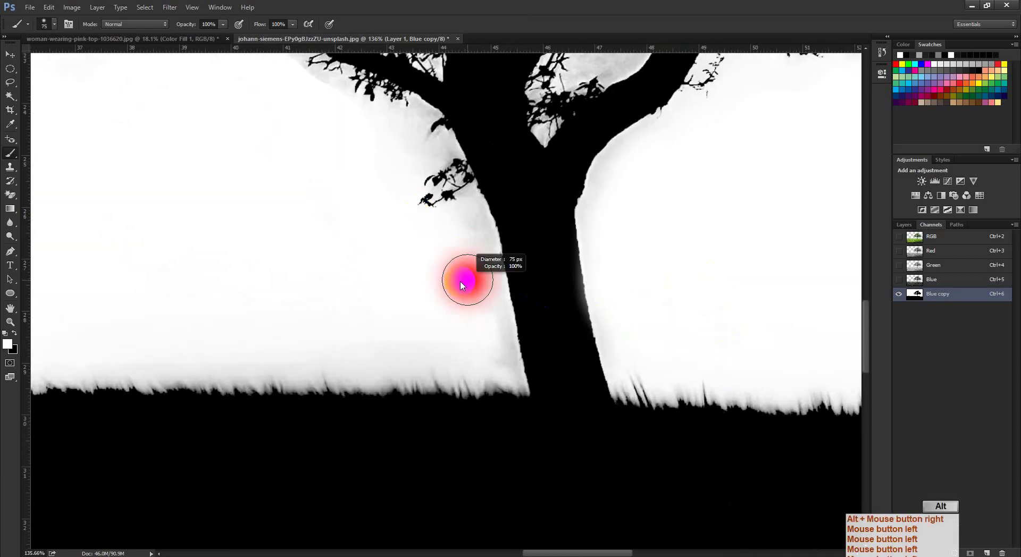
mouse_move(467, 278)
left_mouse_down()
mouse_move(426, 343)
mouse_move(162, 342)
left_mouse_up()
left_click_drag(254, 337, 497, 306)
left_click(496, 307, "ctrl")
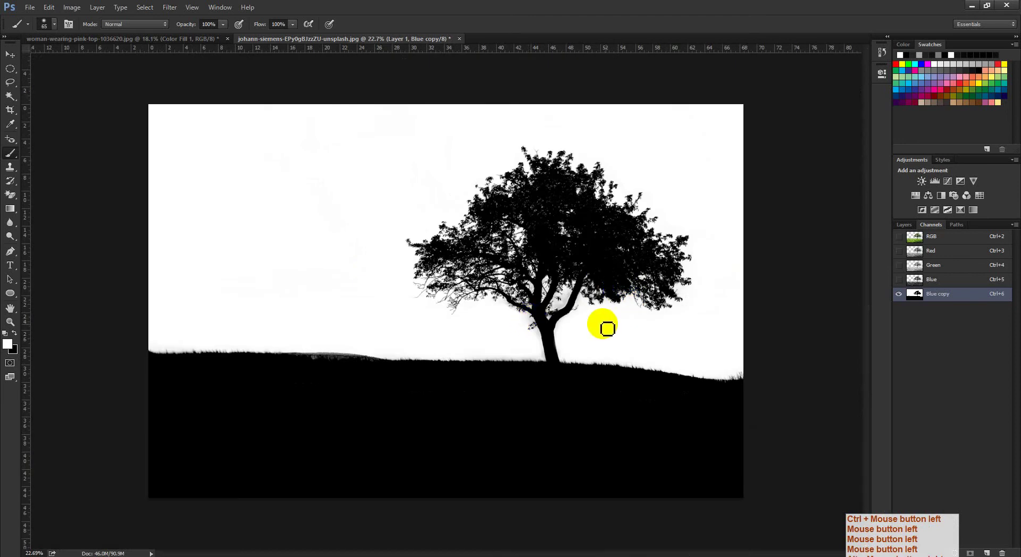
left_click_drag(531, 257, 455, 302)
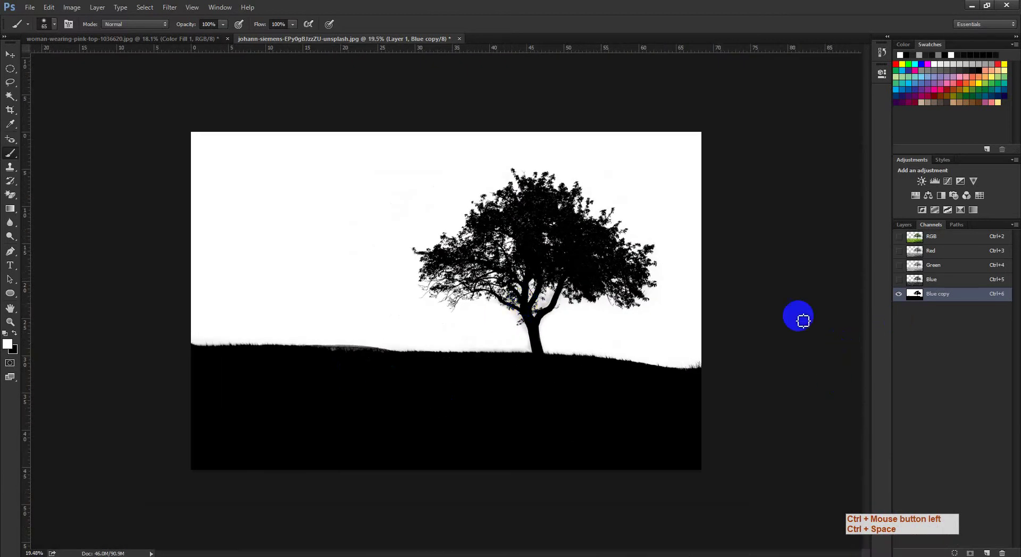
Mask Layer 1 with a selection loaded from the Blue copy channel and show the Background layer
left_click(900, 225)
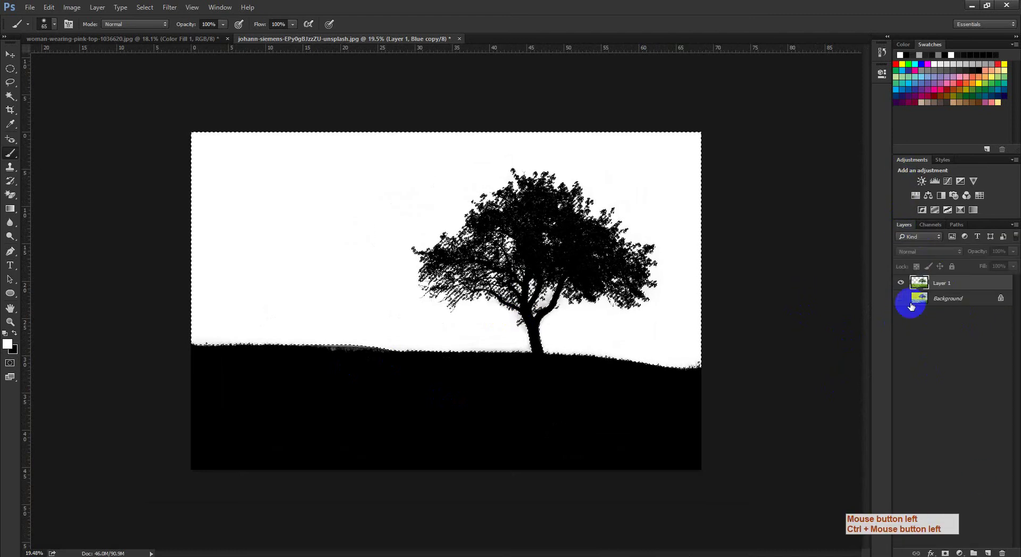
left_click(945, 553)
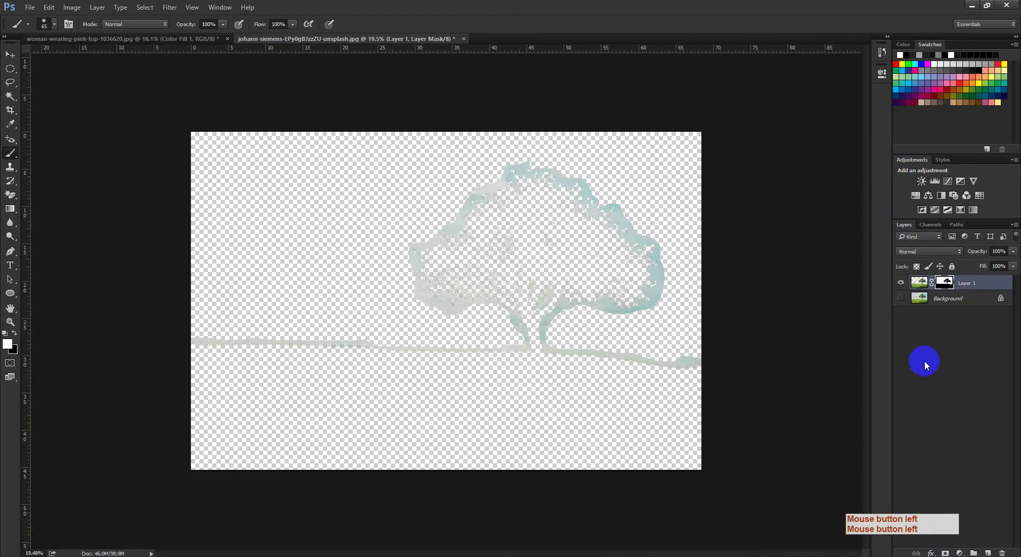
left_click(900, 298)
Add a white (ffffff) Solid Color fill layer directly above the Background
left_click(946, 299)
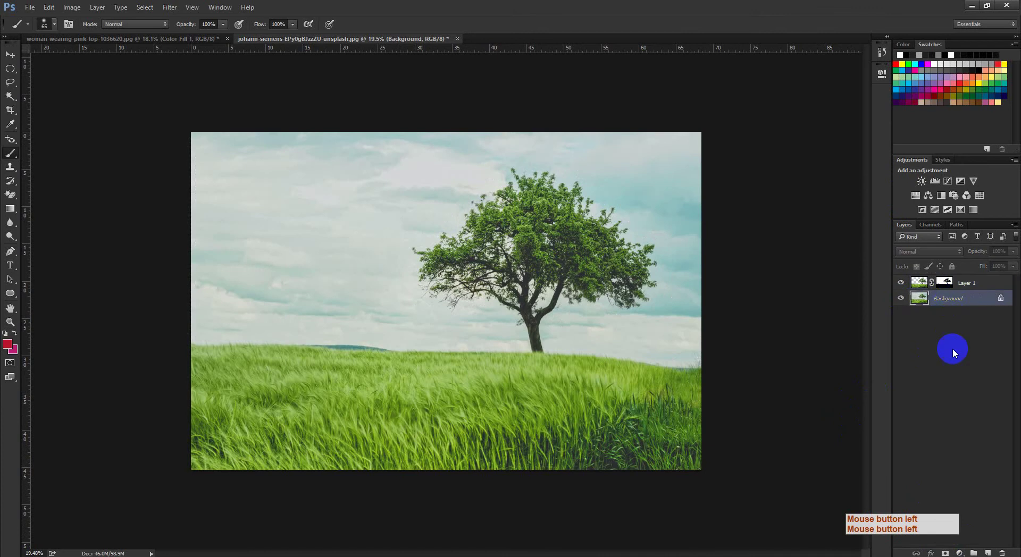
left_click(961, 553)
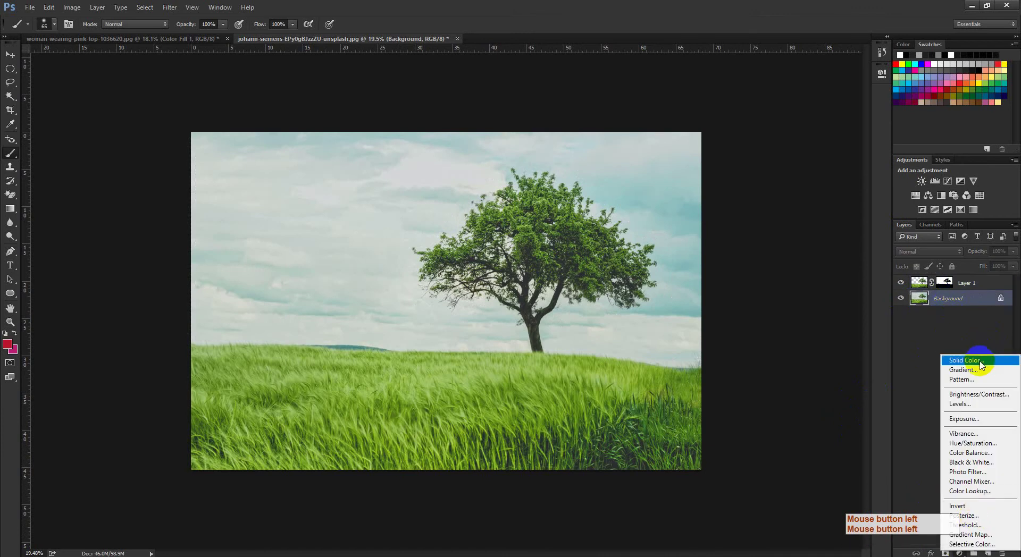
left_click(981, 361)
left_click_drag(690, 299, 583, 148)
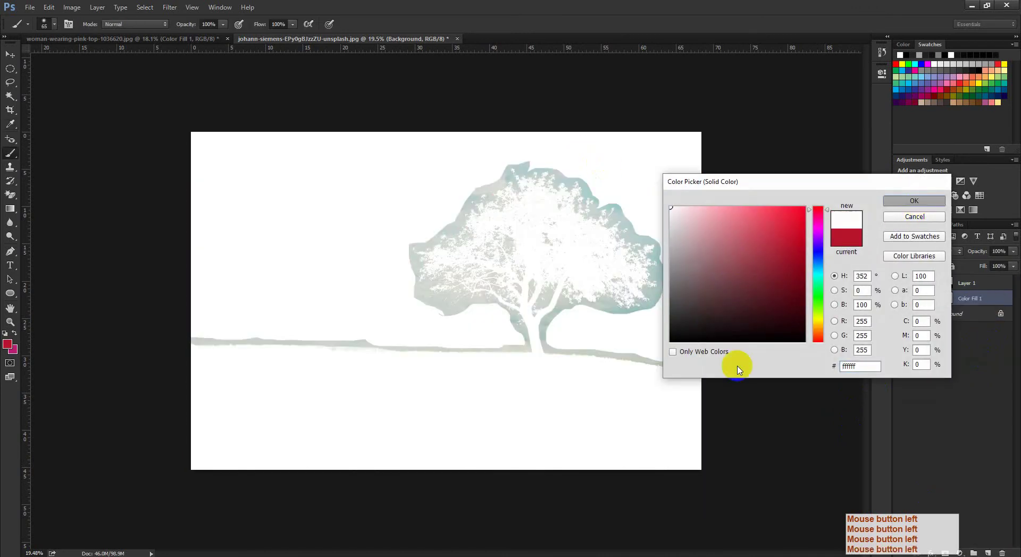
key("Return")
Inspect Layer 1's mask on its own and return to the image view
left_click_drag(945, 283, 939, 291)
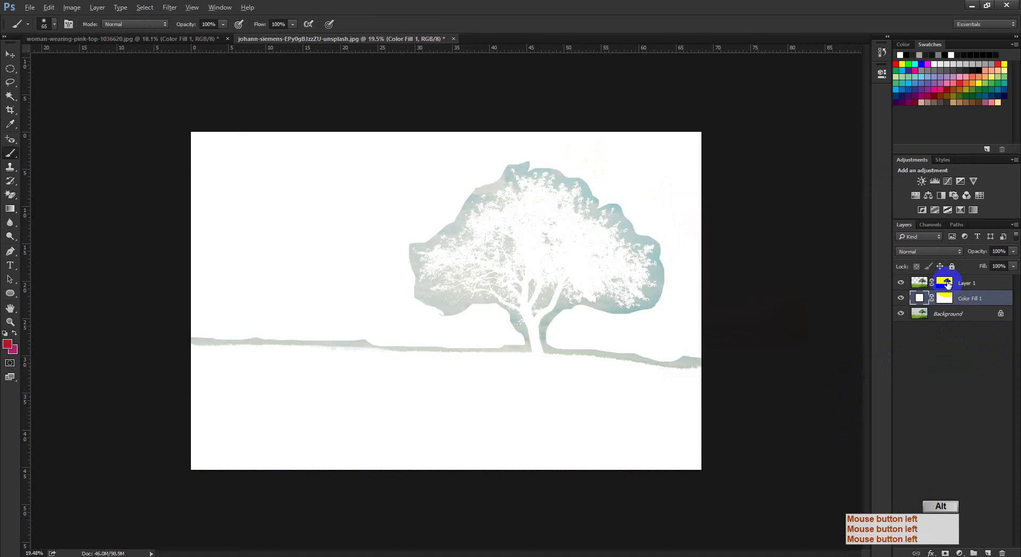
left_click(947, 284, "alt")
left_click(947, 284, "alt")
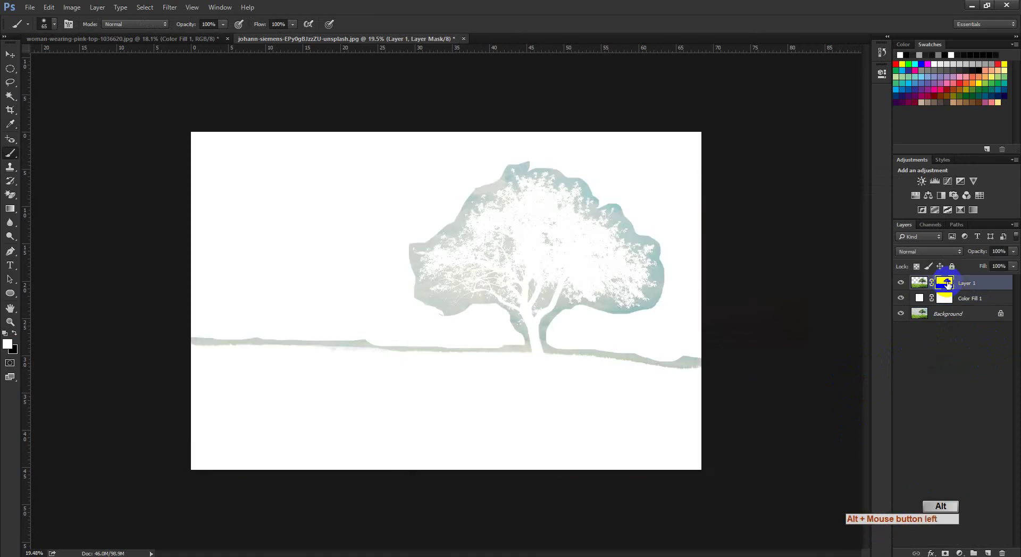
left_click(947, 285, "alt")
left_click(947, 284, "alt")
Hide the Color Fill 1 layer and delete its layer mask
left_click(900, 299)
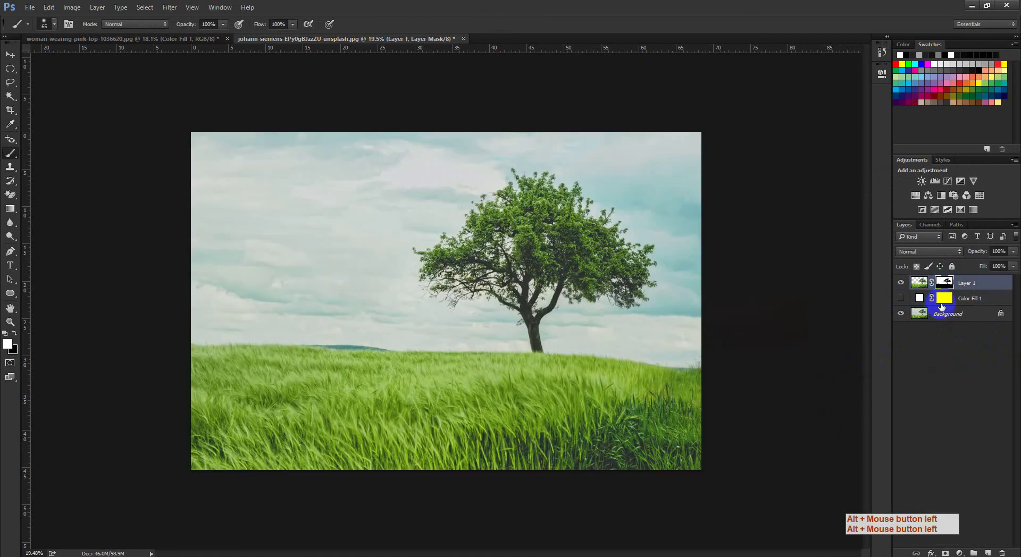
left_click_drag(941, 302, 1001, 553)
left_click(468, 218)
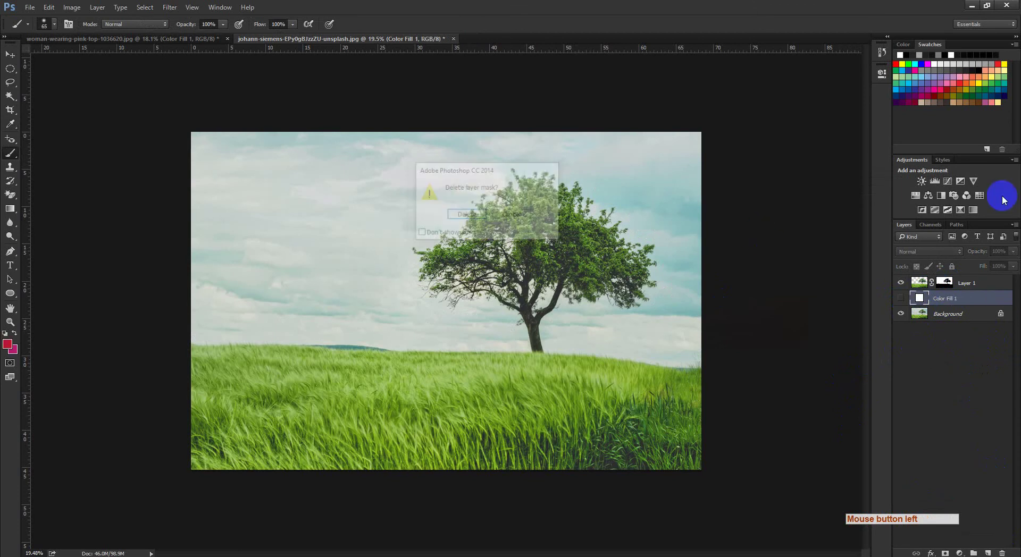
Delete the Blue copy channel
left_click(939, 226)
left_click(961, 297)
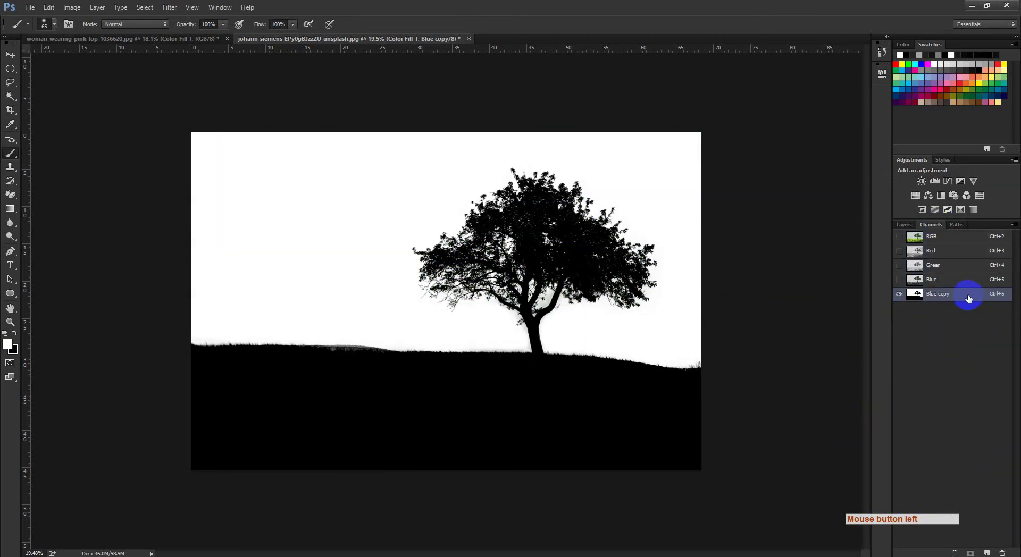
left_click_drag(968, 298, 1003, 552)
Toggle the white Color Fill 1 layer on and off to compare the masked sky with the full photo
left_click(905, 226)
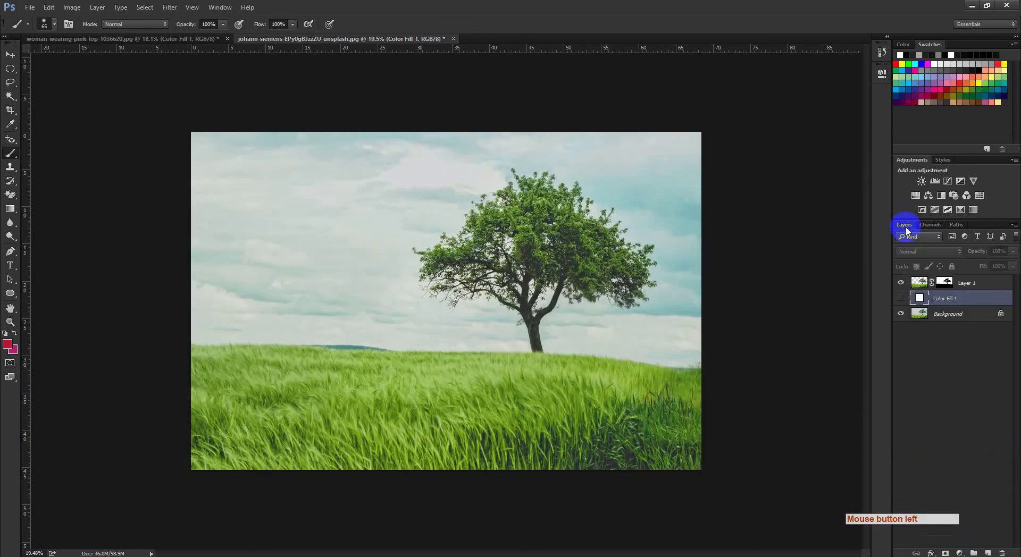
left_click(901, 299)
left_click(901, 300)
left_click(901, 299)
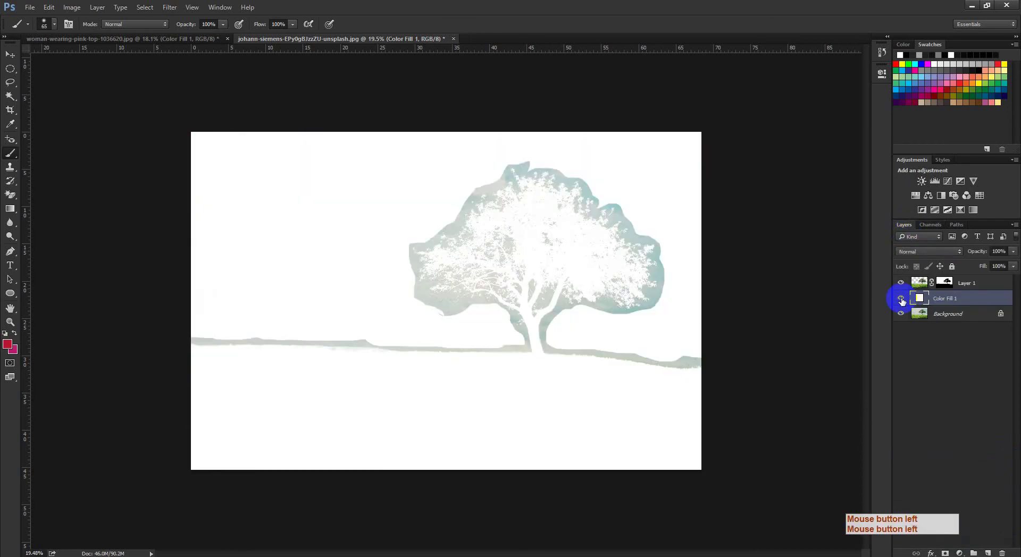
left_click(900, 300)
Undo the deletions of the Blue copy channel and the Color Fill 1 mask, and delete only the mask again
left_click(930, 225)
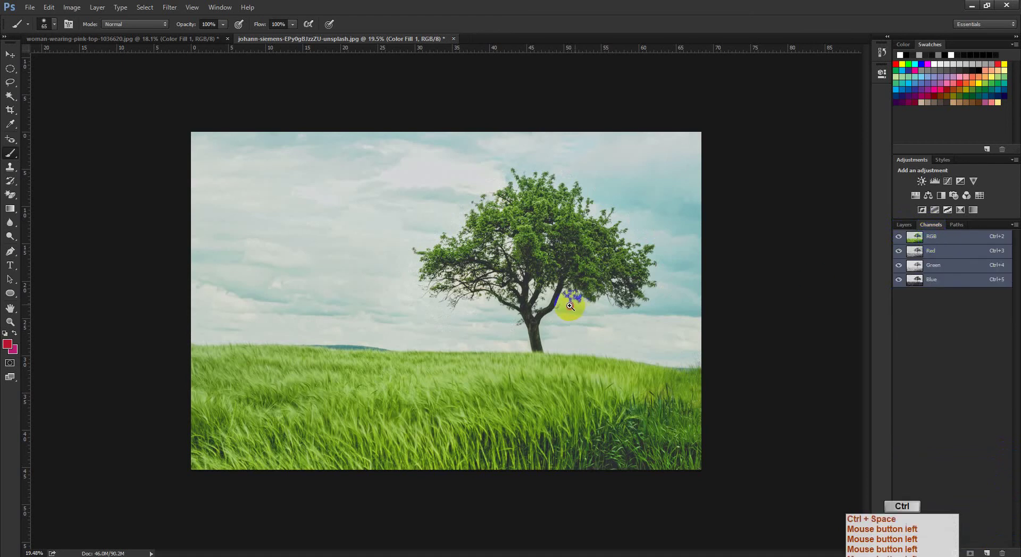
left_click_drag(570, 307, 891, 323)
key("ctrl+alt+z")
key("ctrl+alt+z")
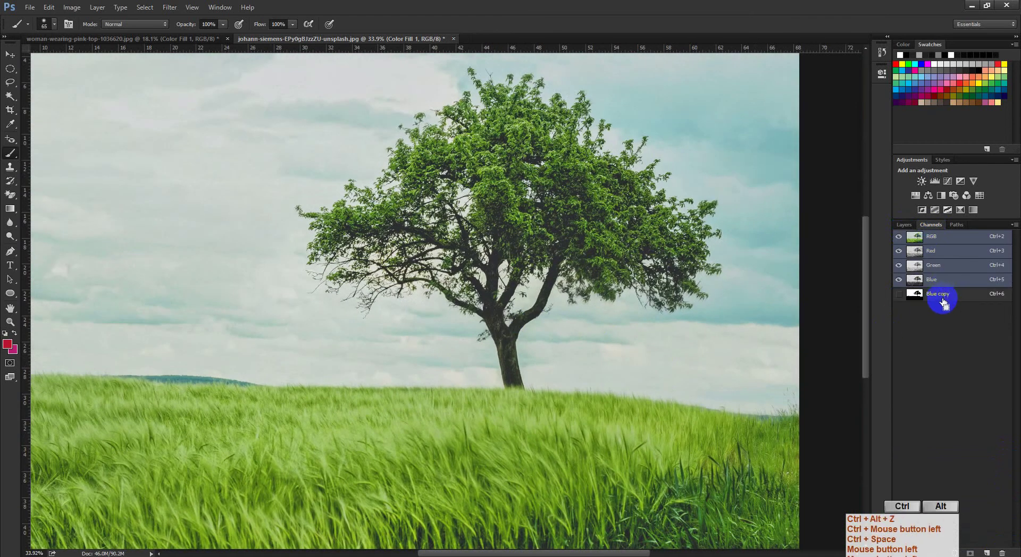
left_click_drag(973, 300, 1002, 553)
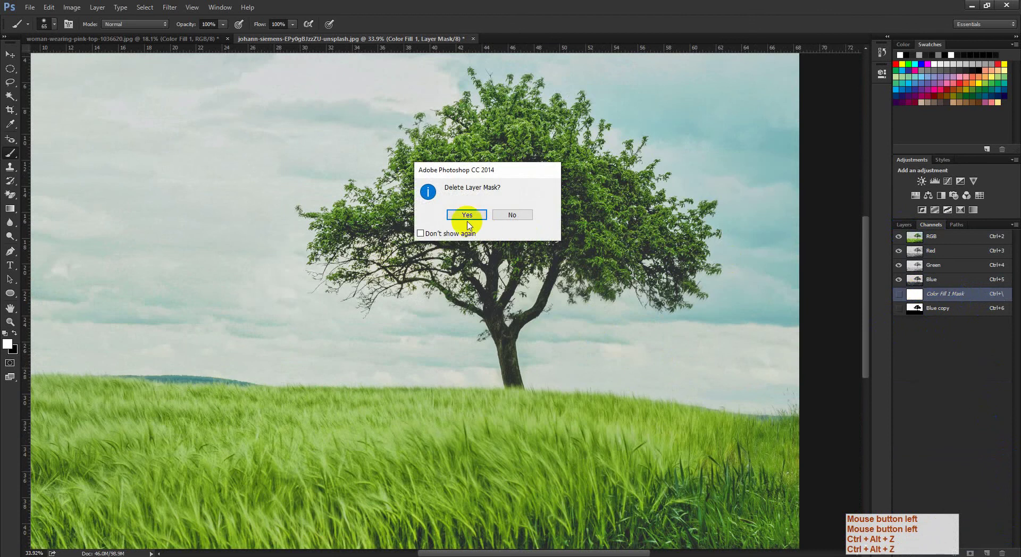
left_click(467, 214)
View the Blue copy channel as a red overlay on the photo and on its own with the color channels hidden
left_click(898, 293)
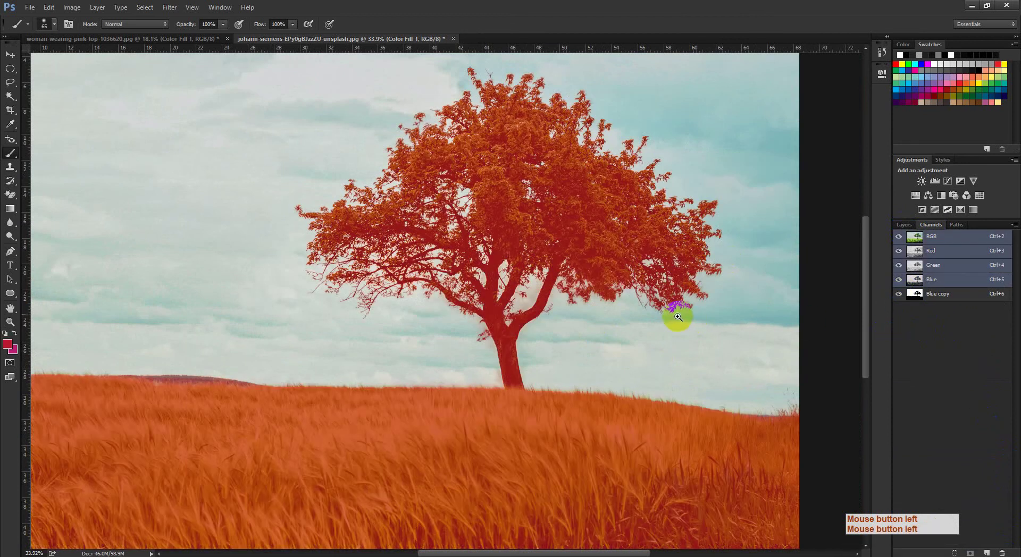
left_click(677, 317, "ctrl")
left_click(897, 292)
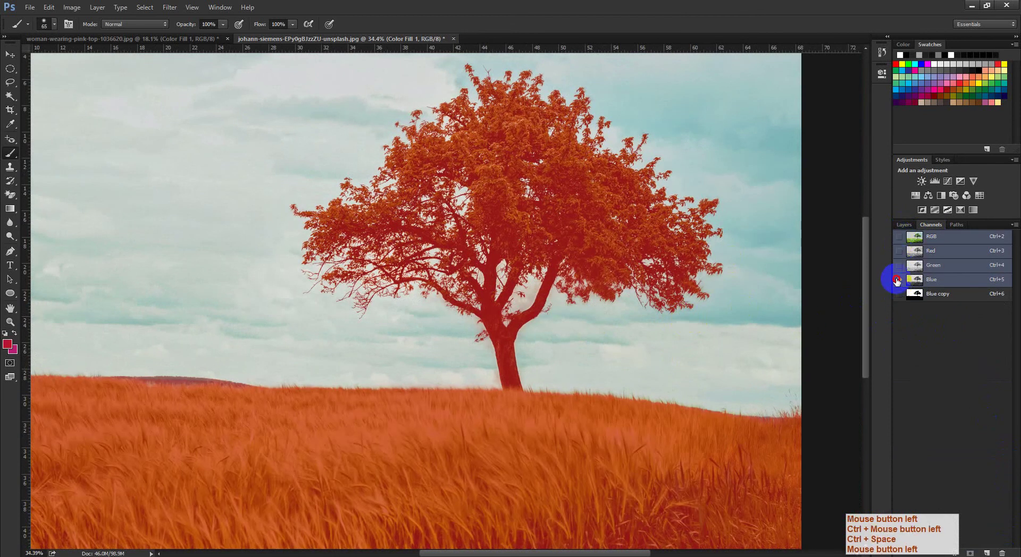
left_click(898, 280)
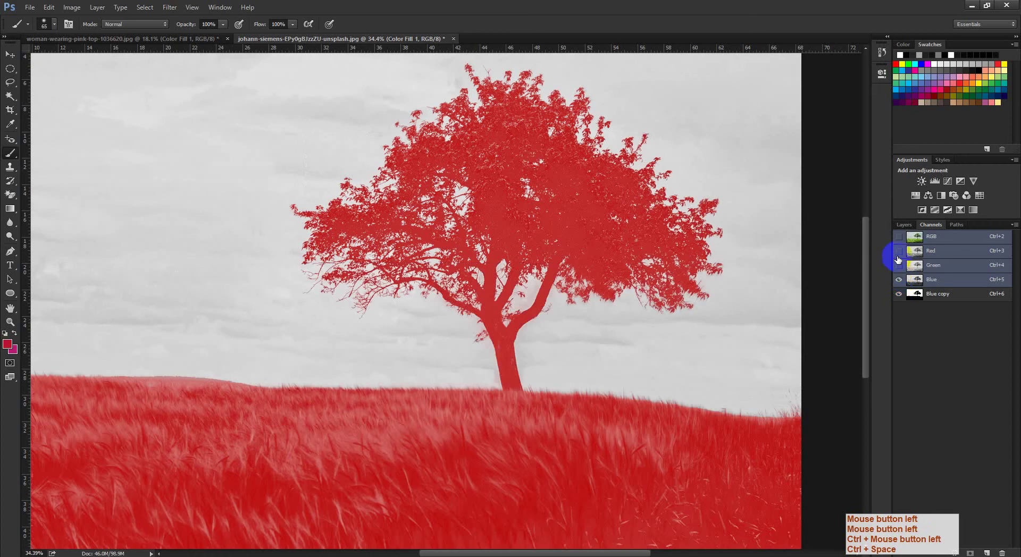
left_click(898, 280)
left_click_drag(569, 307, 554, 315)
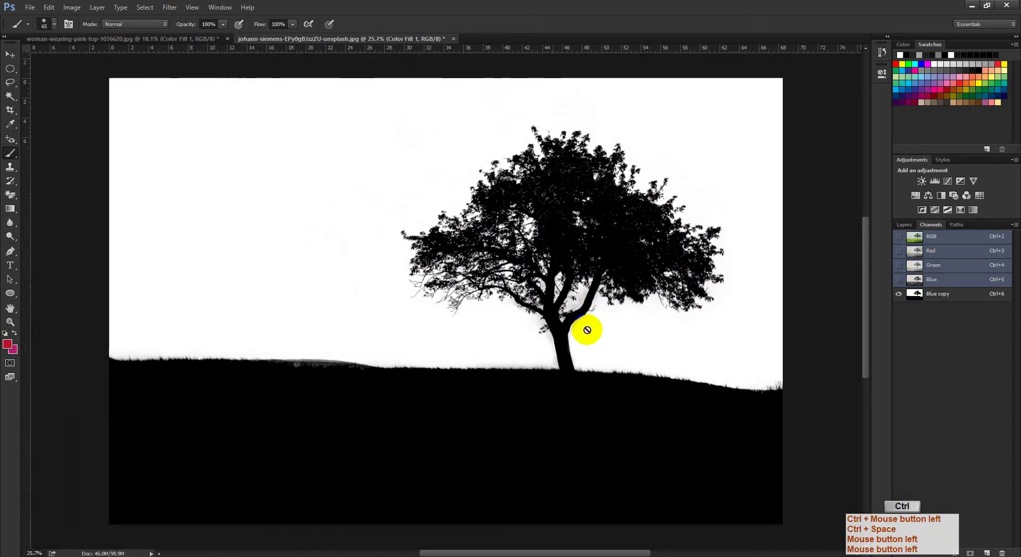
Delete the Color Fill 1 layer and the masked Layer 1 so only the Background layer is left
left_click_drag(523, 251, 533, 257)
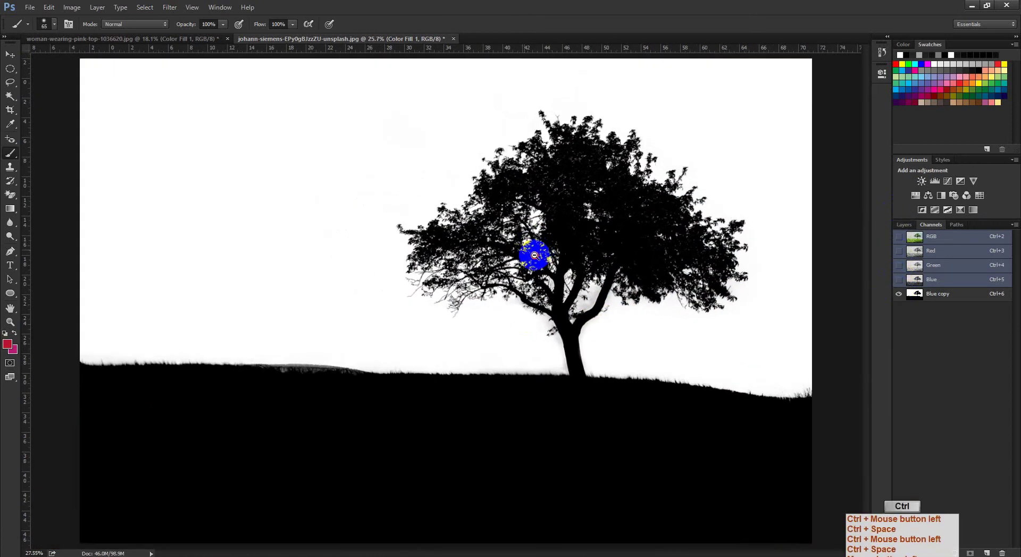
left_click(900, 225)
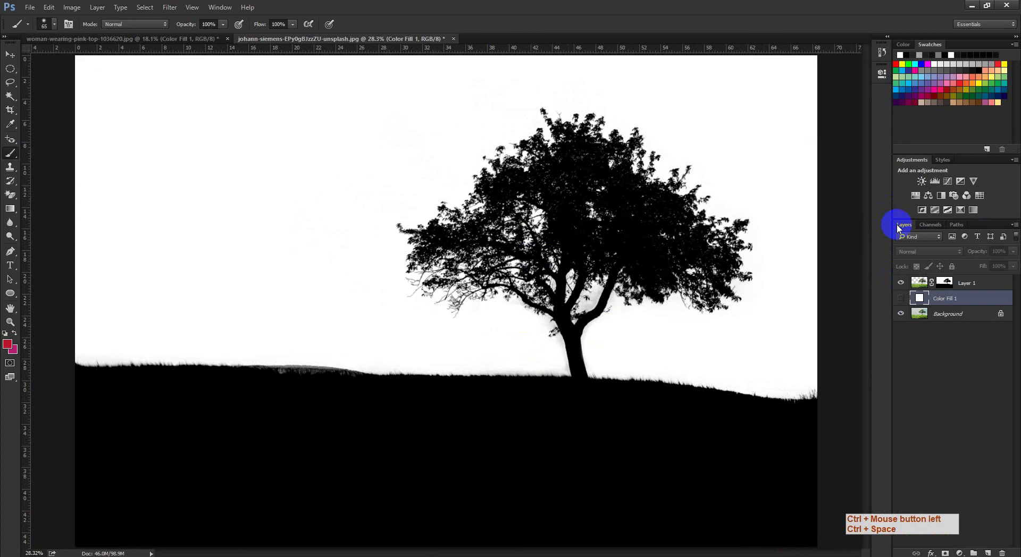
left_click(901, 299)
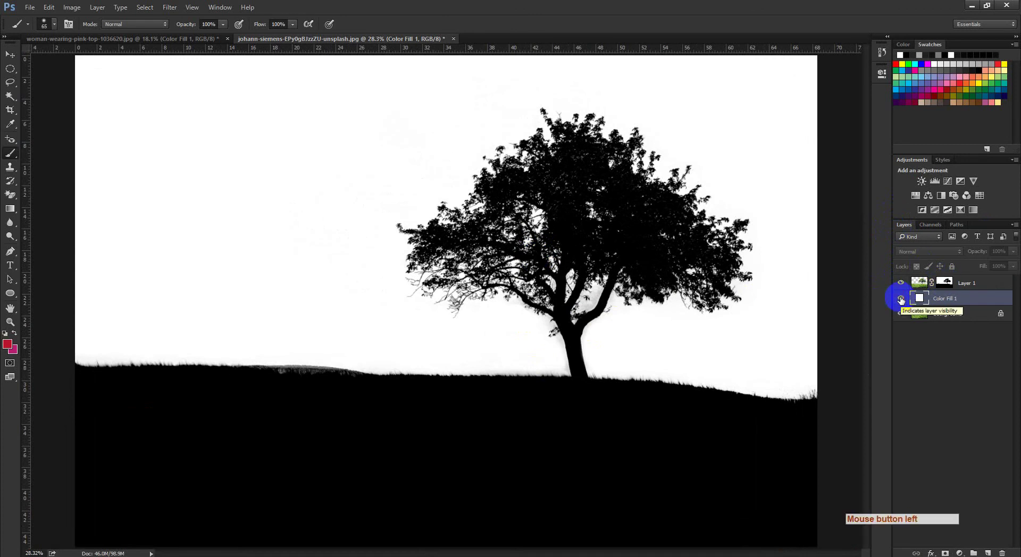
left_click(509, 376)
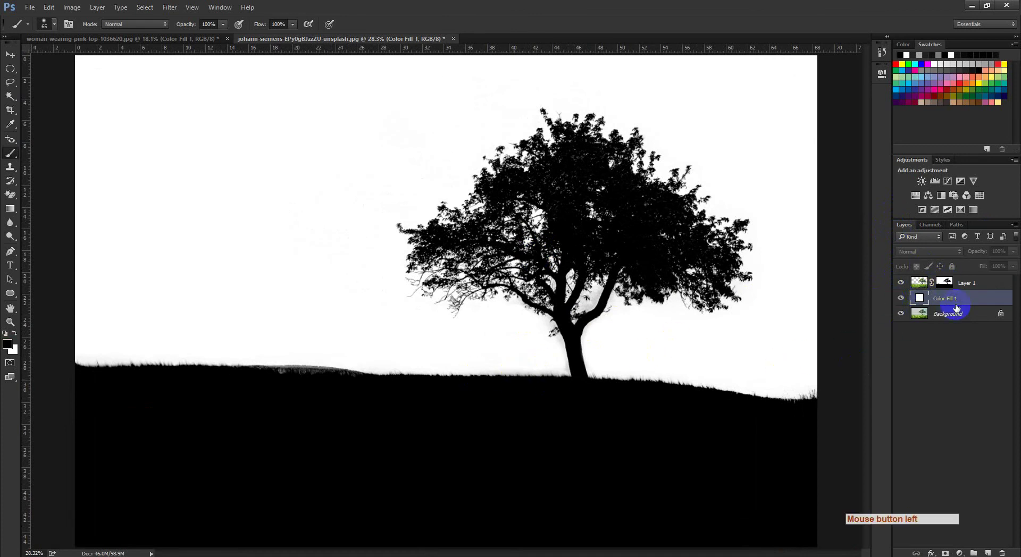
left_click_drag(944, 300, 1002, 553)
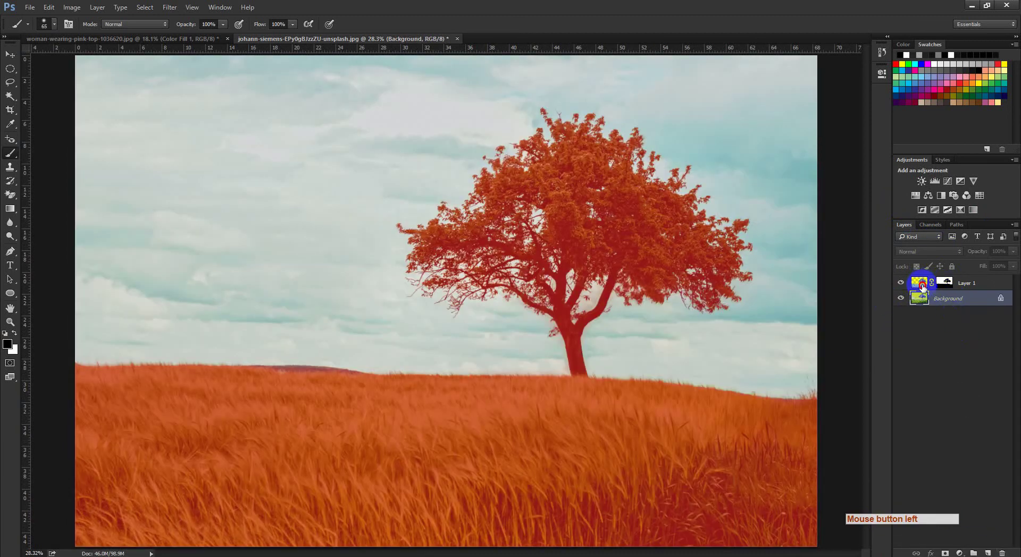
left_click_drag(921, 285, 1002, 553)
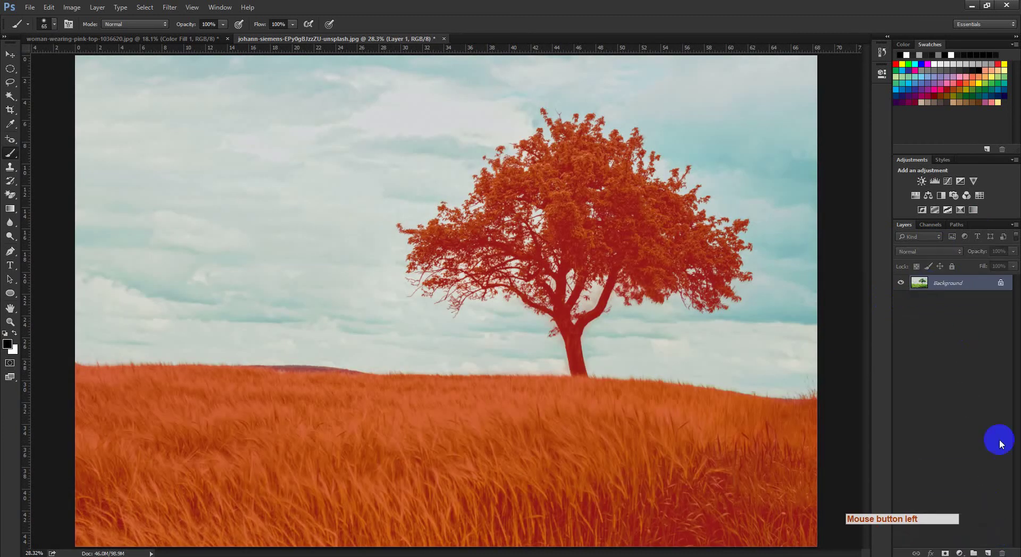
Duplicate the Background layer
left_click(931, 226)
left_click(904, 225)
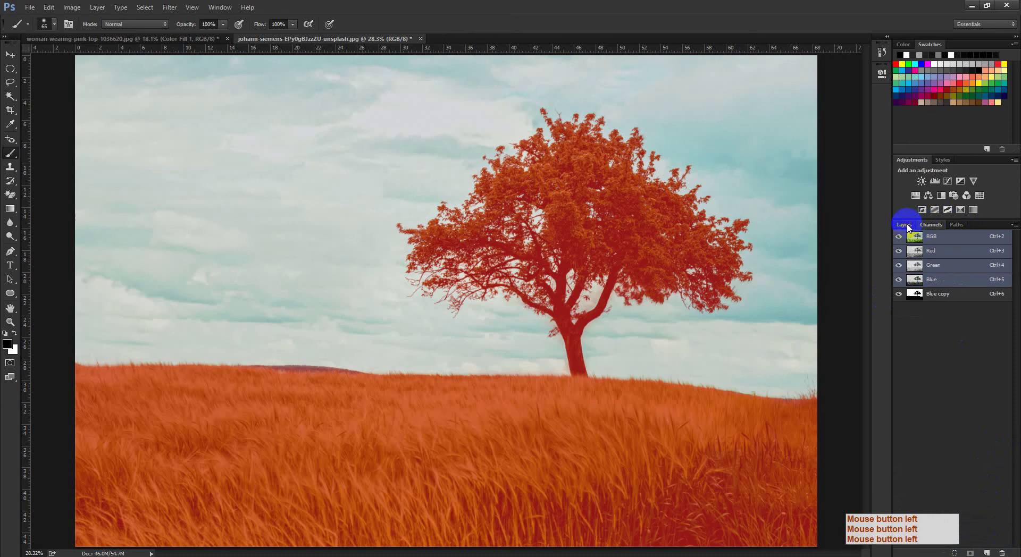
left_click_drag(946, 290, 987, 552)
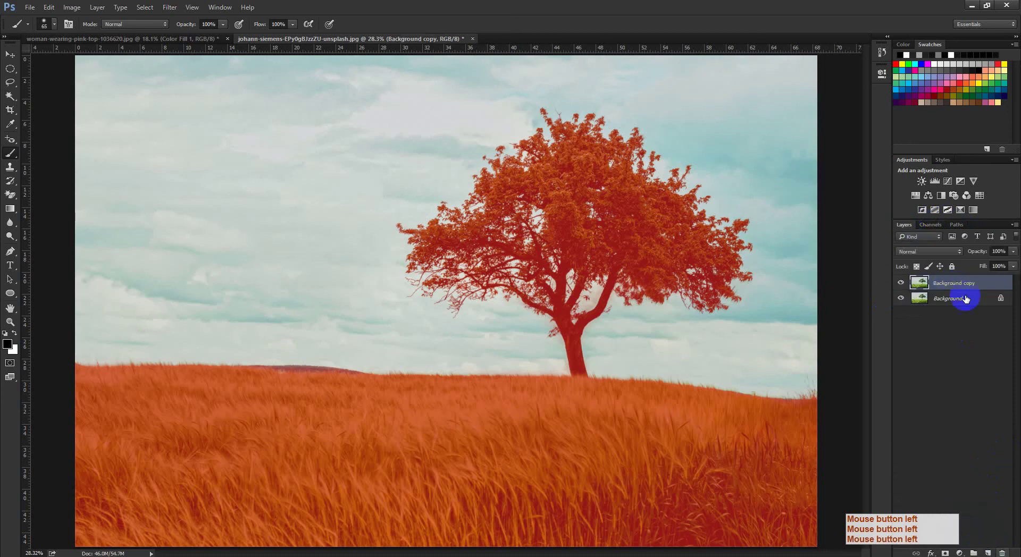
Load the Blue copy channel as a selection and add it as a layer mask on the Background copy layer
left_click(931, 224)
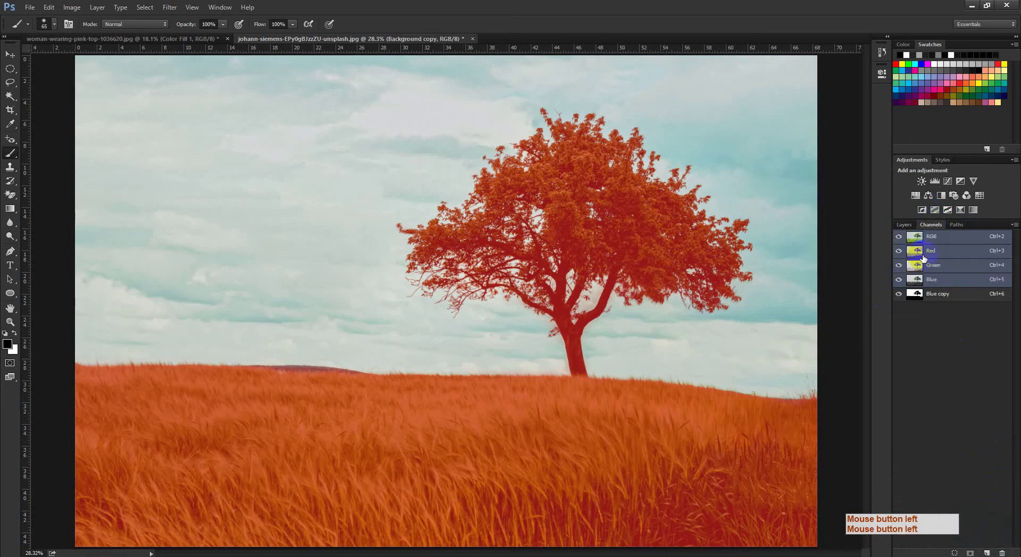
left_click(914, 294, "ctrl")
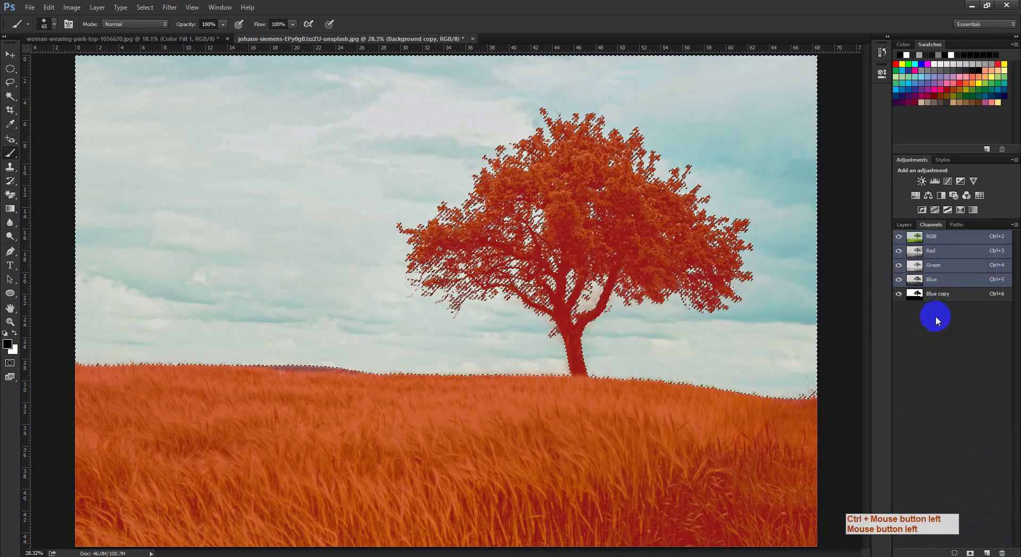
left_click(906, 226)
key("ctrl+space")
left_click_drag(638, 286, 555, 287)
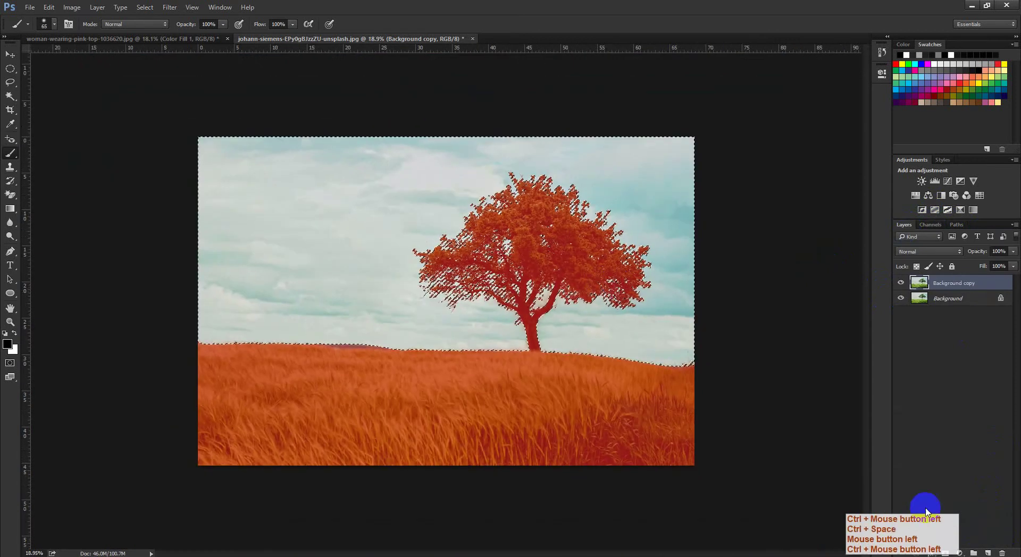
left_click(945, 553)
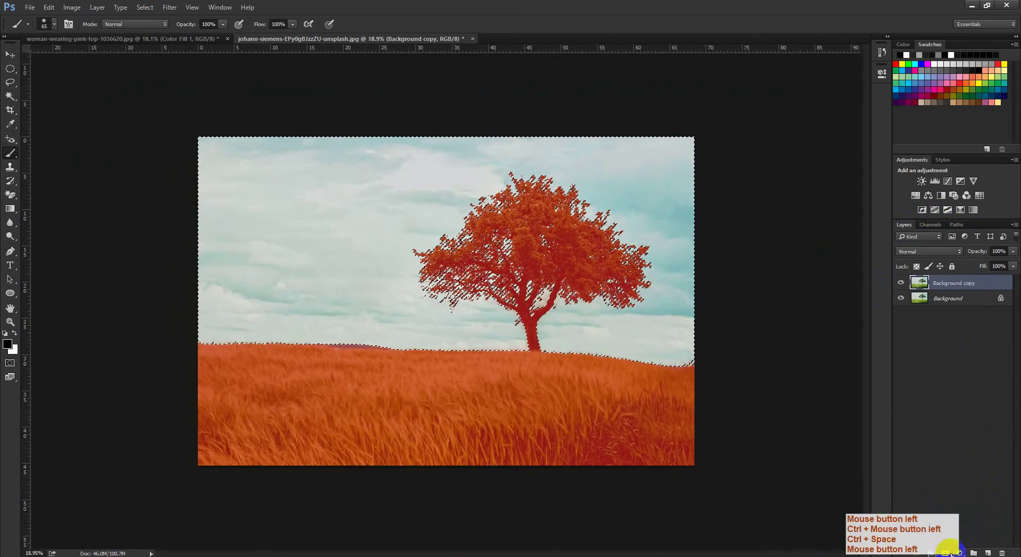
Toggle the Background layer off and on to compare the masked sky with the full photo
left_click(902, 300)
left_click(903, 300)
left_click(904, 300)
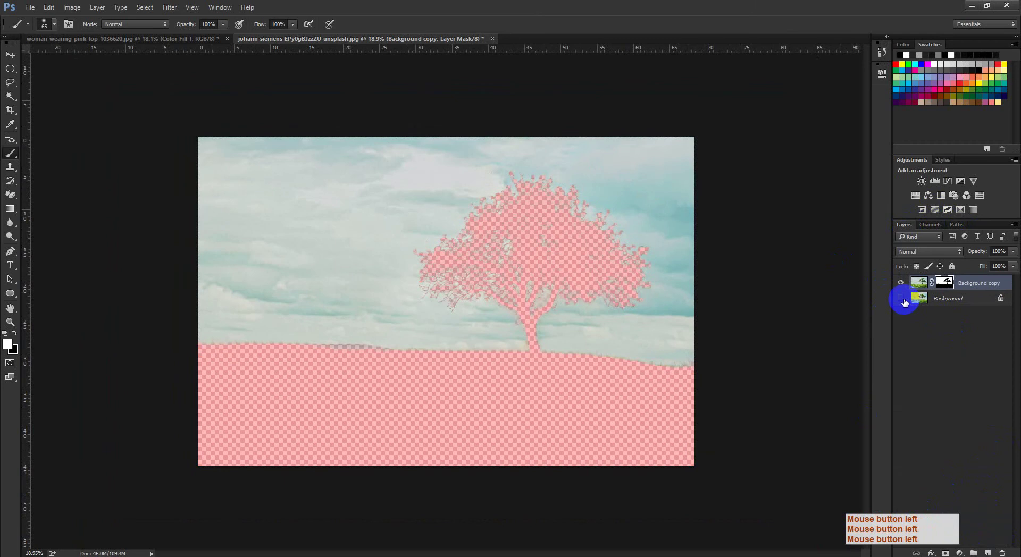
left_click(903, 300)
left_click(903, 300)
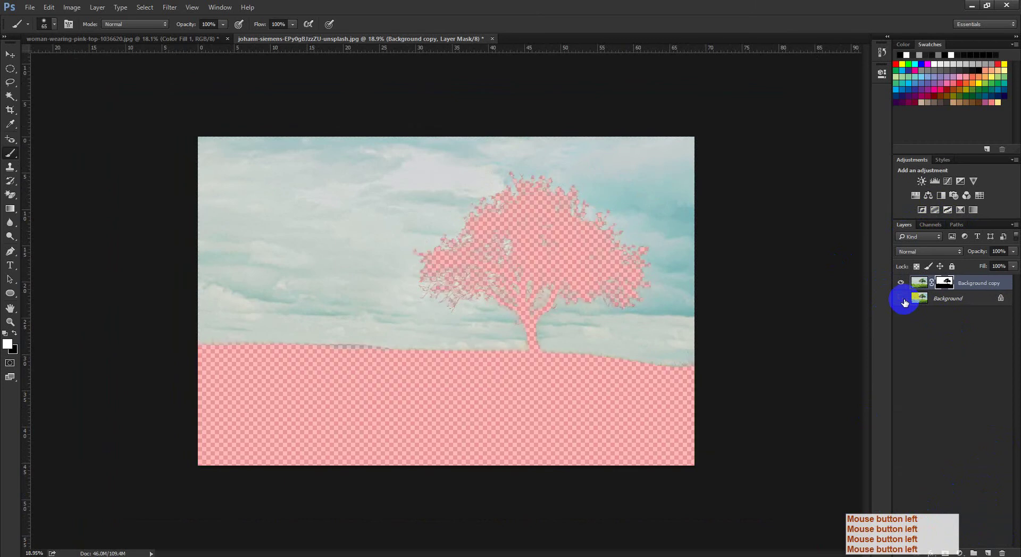
left_click(903, 300)
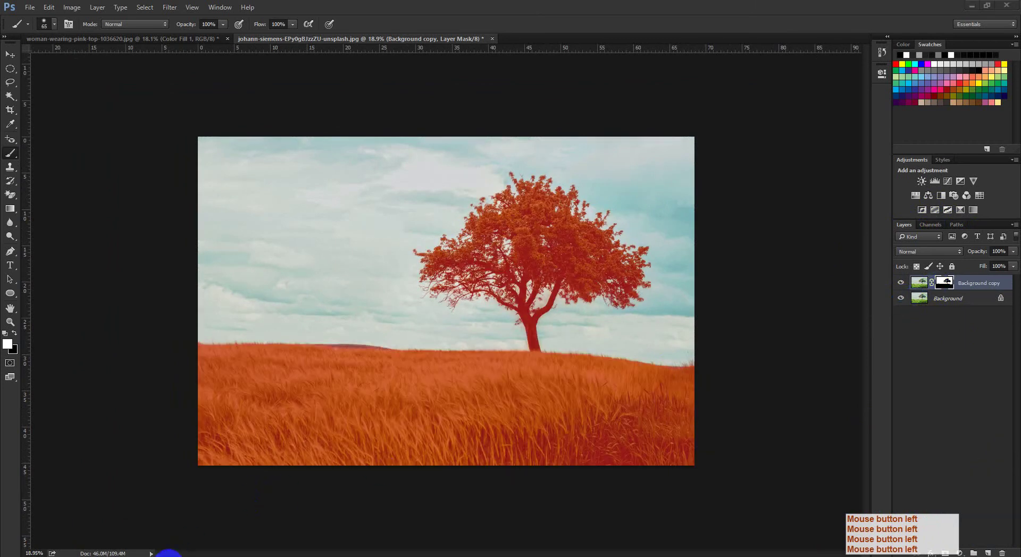
Switch to the Google Meet window to check the call and return to Photoshop
left_click(144, 519)
left_click(619, 338)
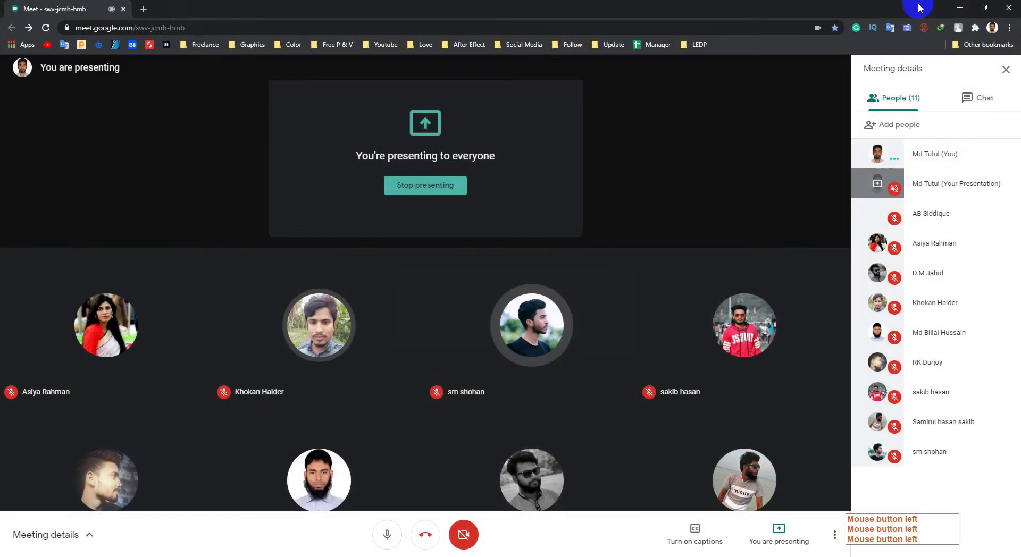
left_click(960, 7)
Undo the layer mask on the Background copy layer and clear the selection
key("ctrl+z")
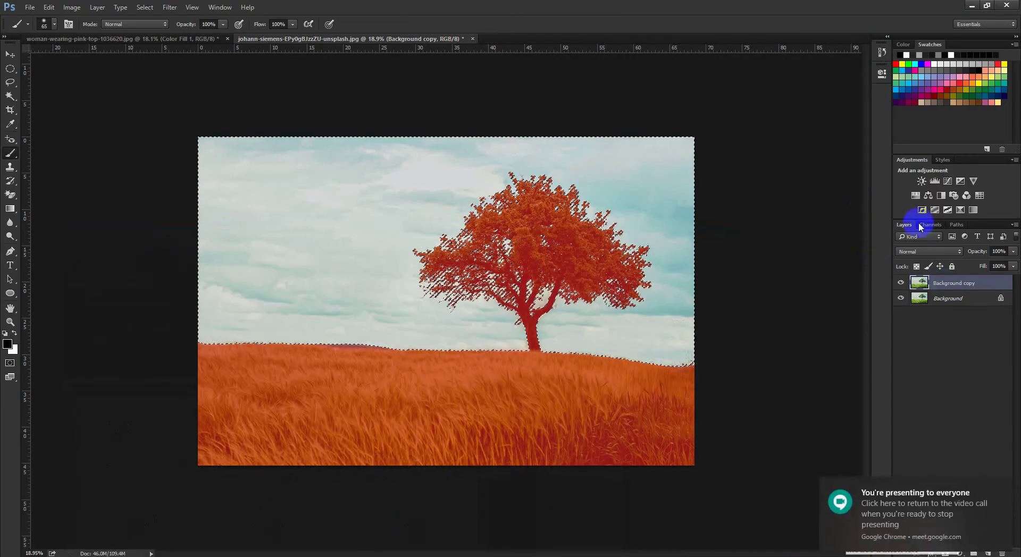
left_click(920, 227)
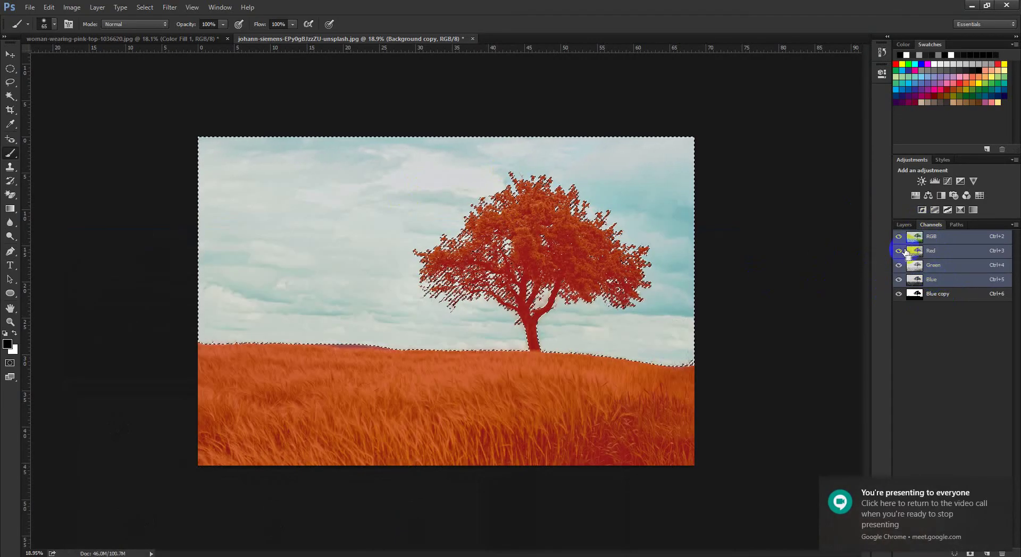
key("ctrl+d")
key("ctrl+alt+z")
left_click(904, 226)
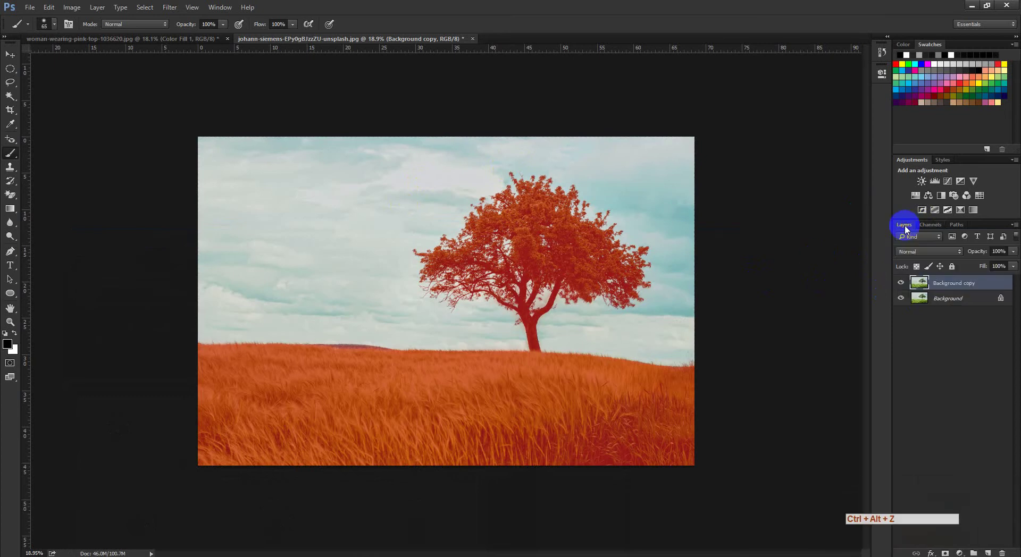
Load the Blue copy channel as a selection, invert it, and mask the Background copy layer with it
left_click(931, 228)
left_click(914, 294, "ctrl")
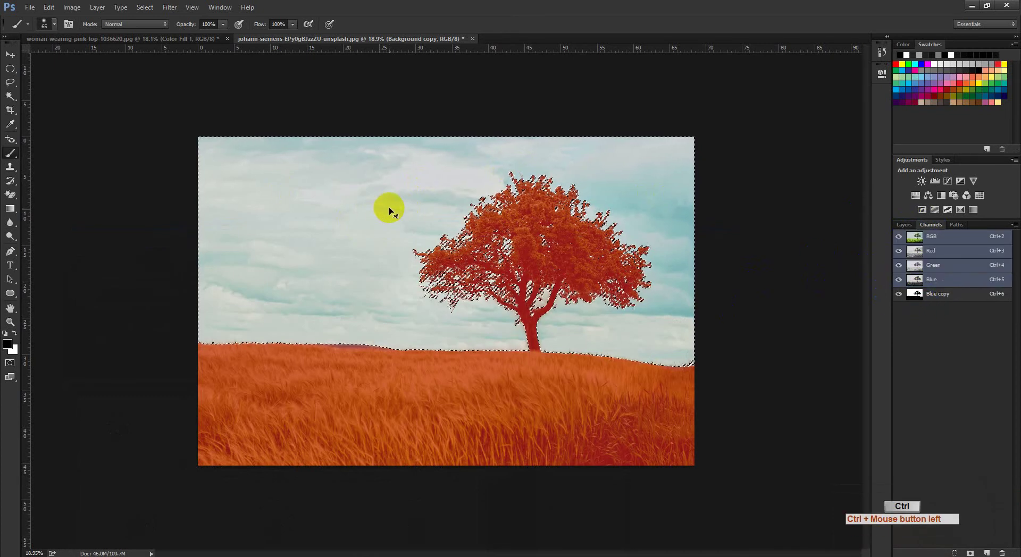
key("ctrl+shift+i")
left_click(904, 224)
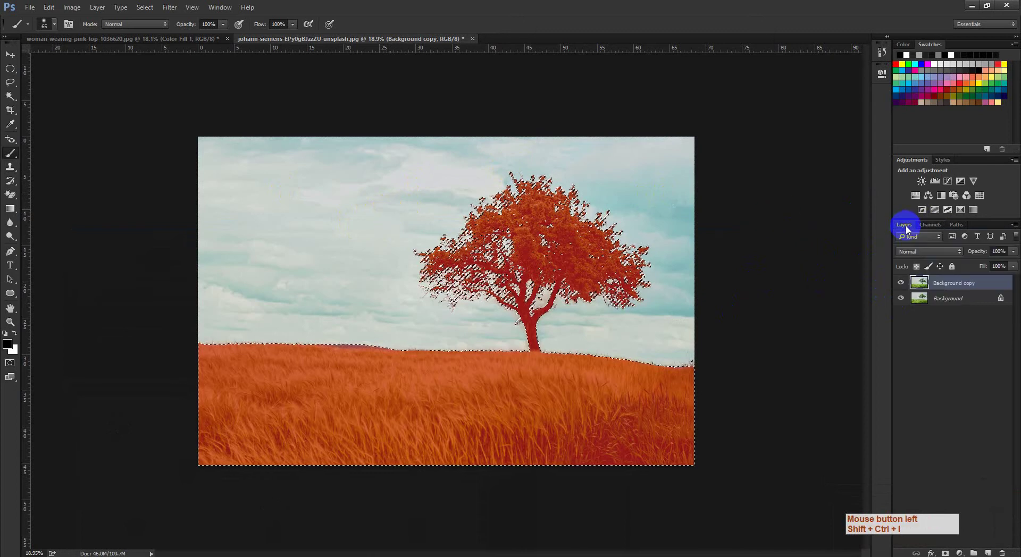
left_click(945, 553)
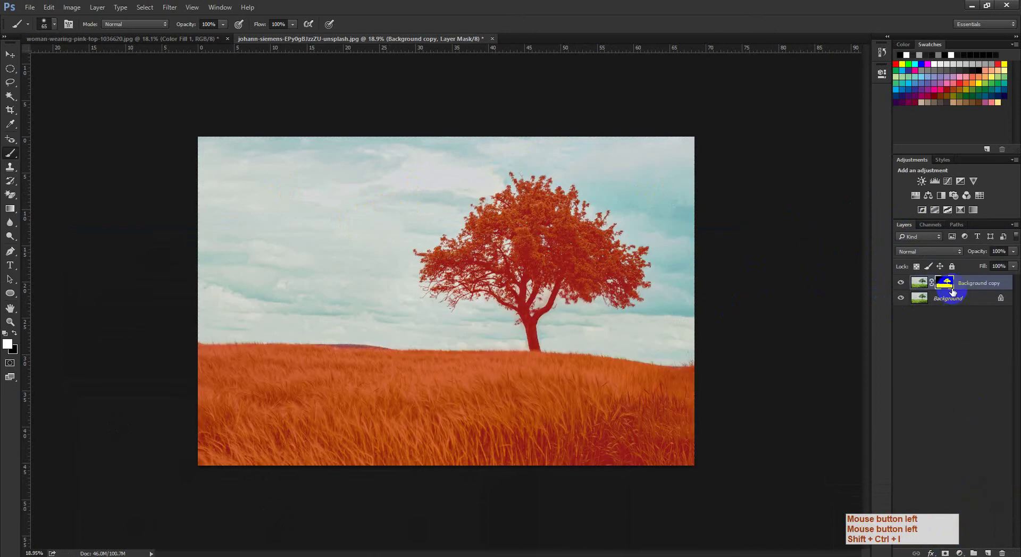
Add a white (ffffff) Solid Color fill layer between the Background and the masked Background copy
left_click(960, 553)
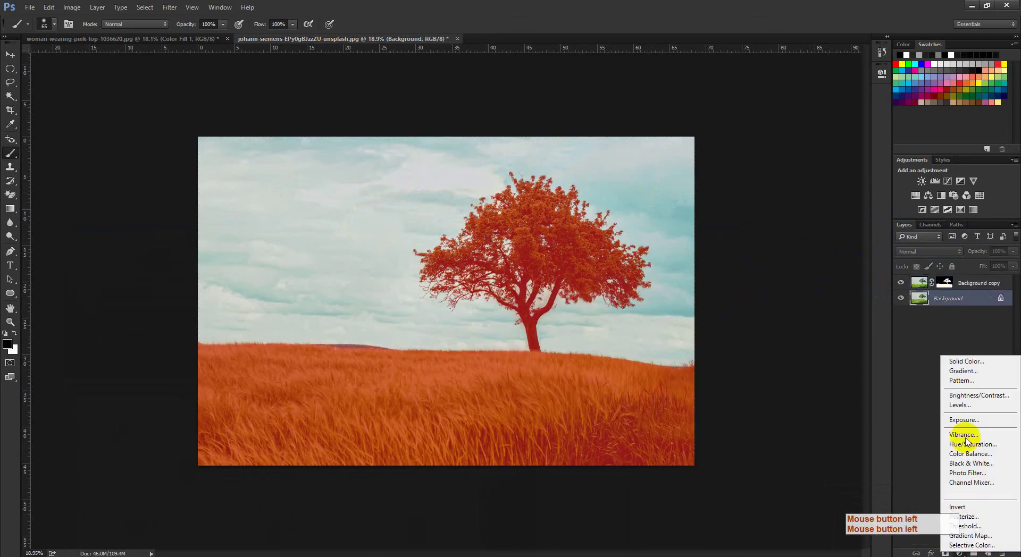
left_click(973, 361)
left_click(597, 166)
left_click(914, 200)
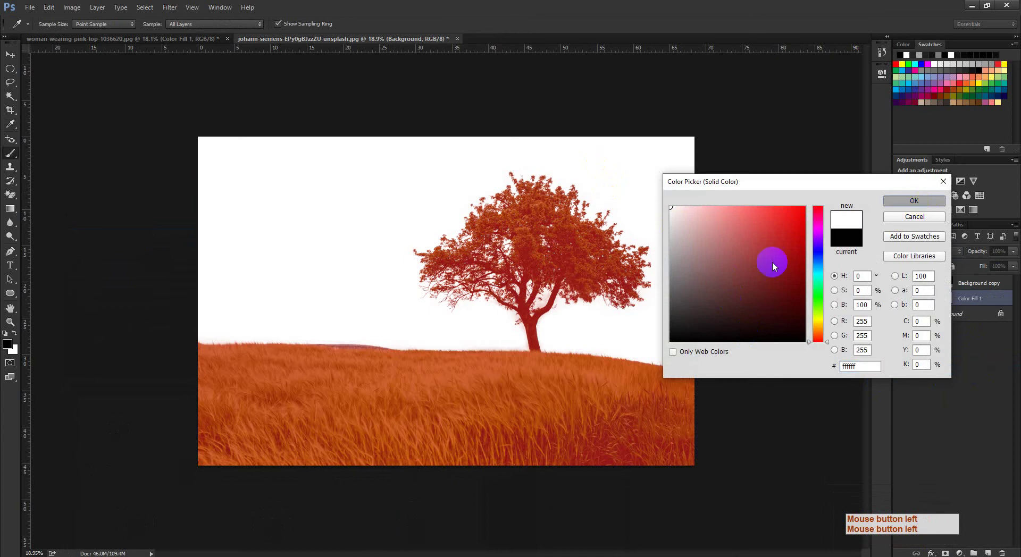
Show the RGB composite without the Blue copy overlay, and hide the Background and Color Fill 1 layers
left_click(931, 224)
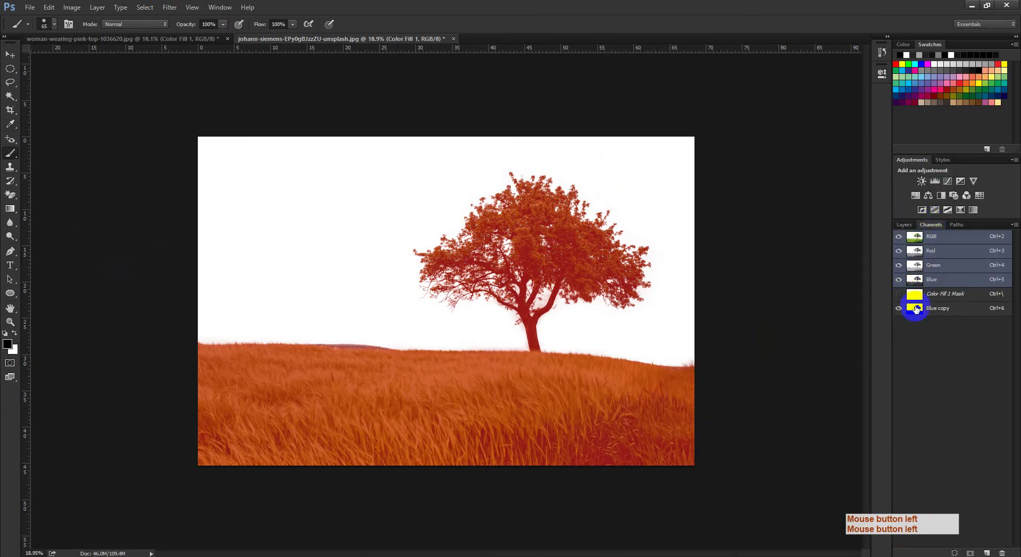
left_click(920, 238)
left_click(905, 225)
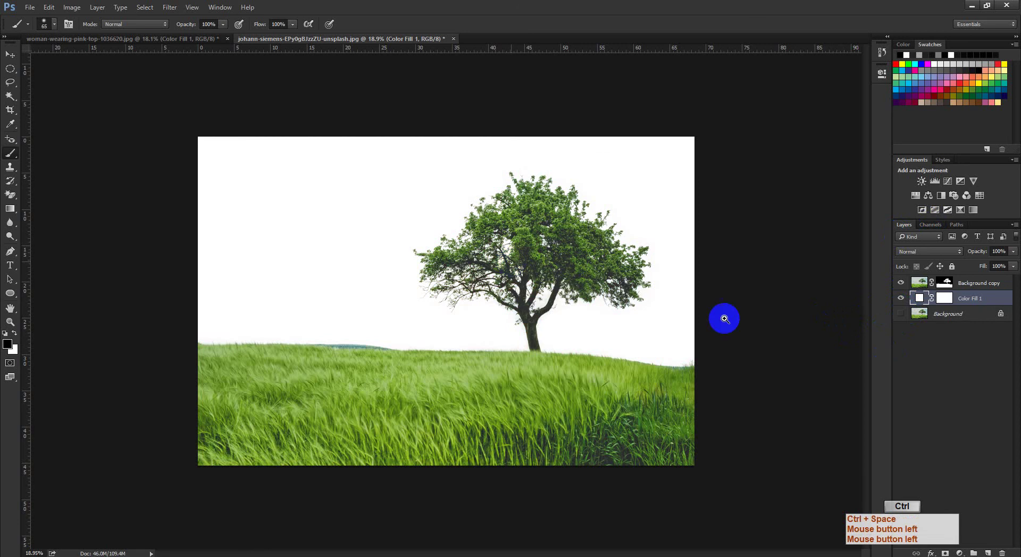
left_click(900, 297)
Examine the cut-out tree's branches and leaf edges up close against the transparent background
left_click_drag(352, 219, 397, 237)
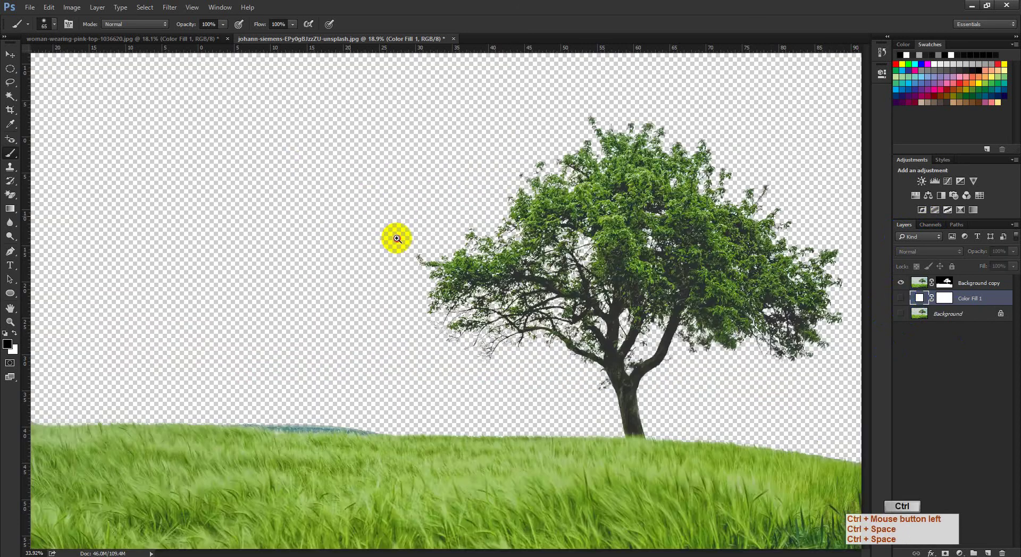
left_click_drag(646, 338, 345, 223)
left_click_drag(616, 346, 317, 230)
mouse_move(277, 198)
left_mouse_down()
mouse_move(305, 212)
mouse_move(272, 210)
left_mouse_up()
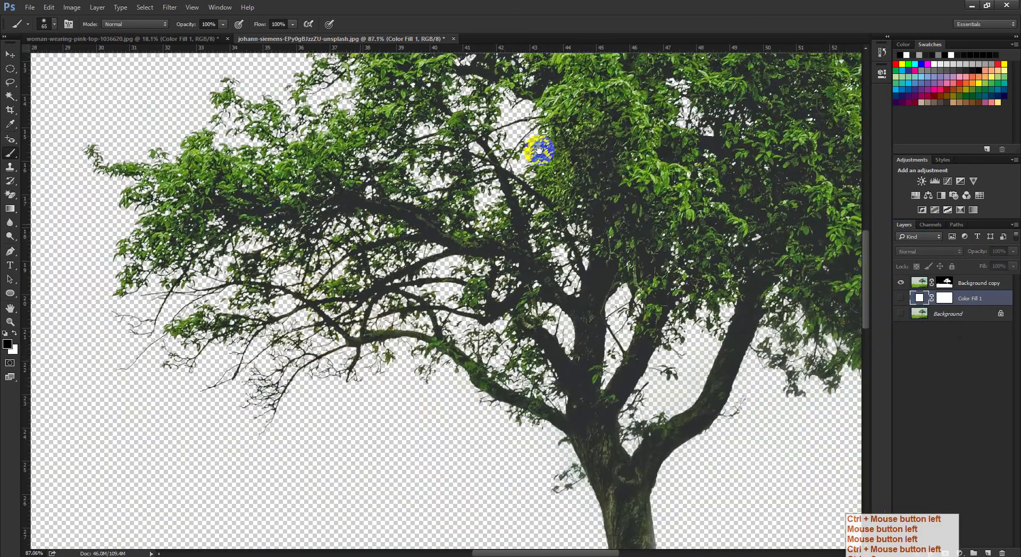
left_click_drag(540, 152, 372, 298)
left_click_drag(511, 309, 441, 313)
left_click_drag(611, 319, 583, 321)
left_click_drag(638, 382, 585, 346)
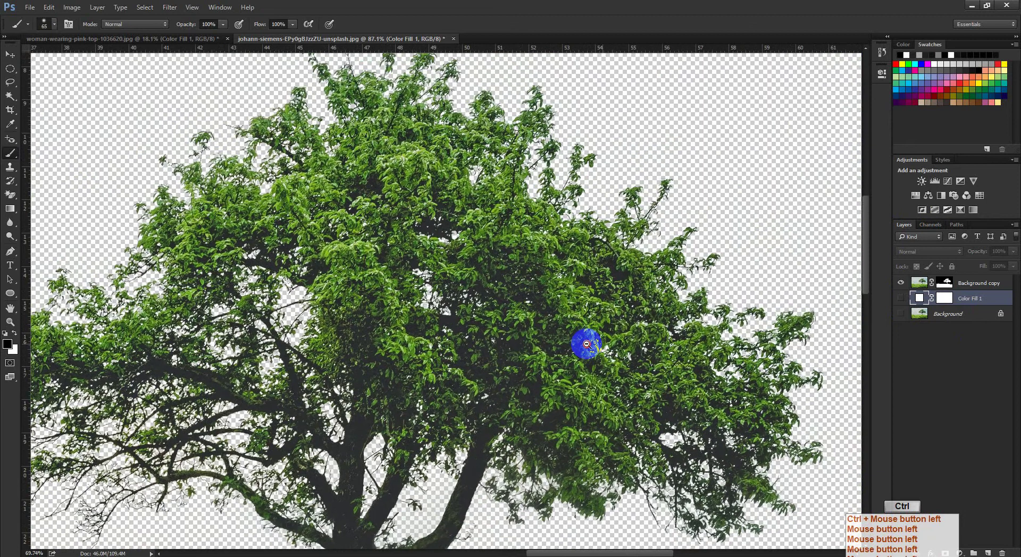
left_click_drag(590, 296, 541, 191)
mouse_move(175, 553)
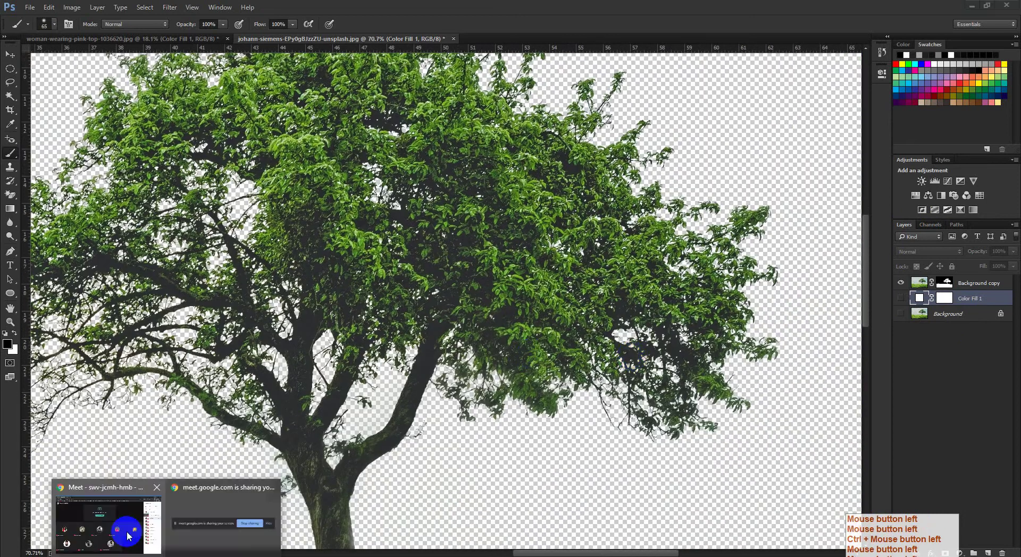
left_click(111, 522)
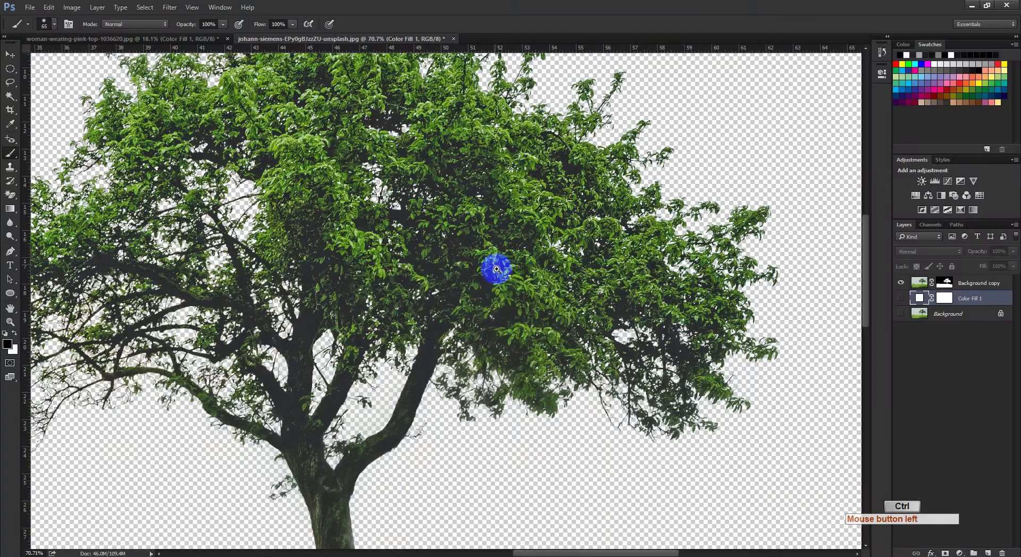
Inspect the fine gaps in the tree's foliage at high magnification and review the whole cut-out
left_click_drag(495, 267, 560, 333)
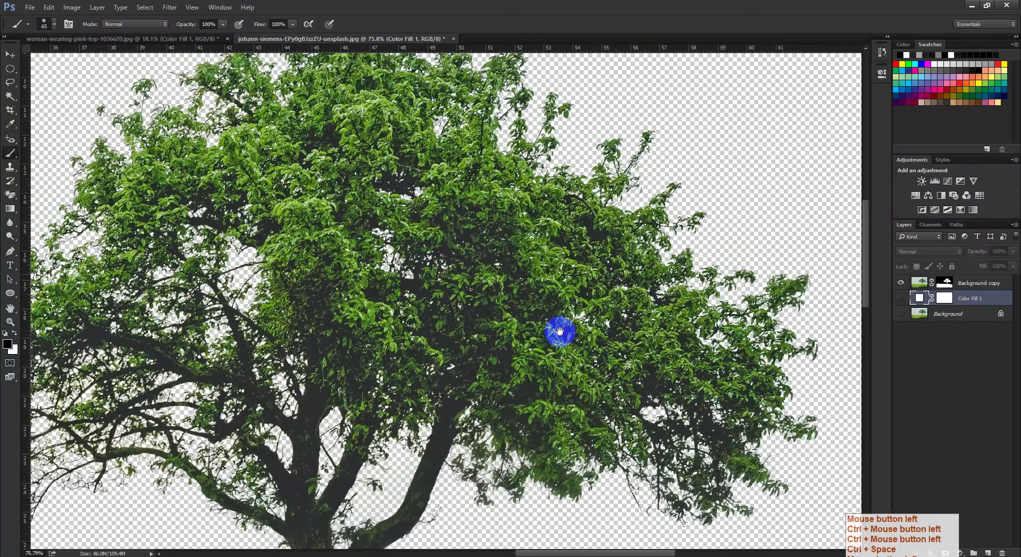
left_click_drag(485, 80, 610, 238)
left_click_drag(633, 309, 564, 234)
left_click_drag(617, 313, 564, 255)
left_click_drag(537, 468, 319, 313)
left_click_drag(602, 388, 611, 176)
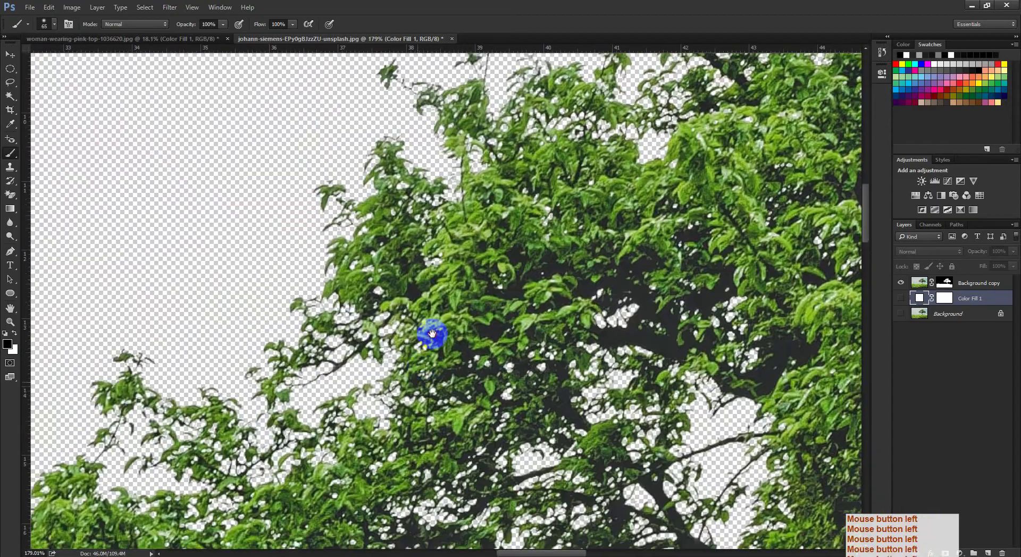
left_click_drag(431, 335, 489, 228)
left_click_drag(380, 335, 505, 101)
left_click_drag(540, 321, 467, 332)
left_click_drag(664, 315, 466, 317)
left_click_drag(593, 302, 606, 313)
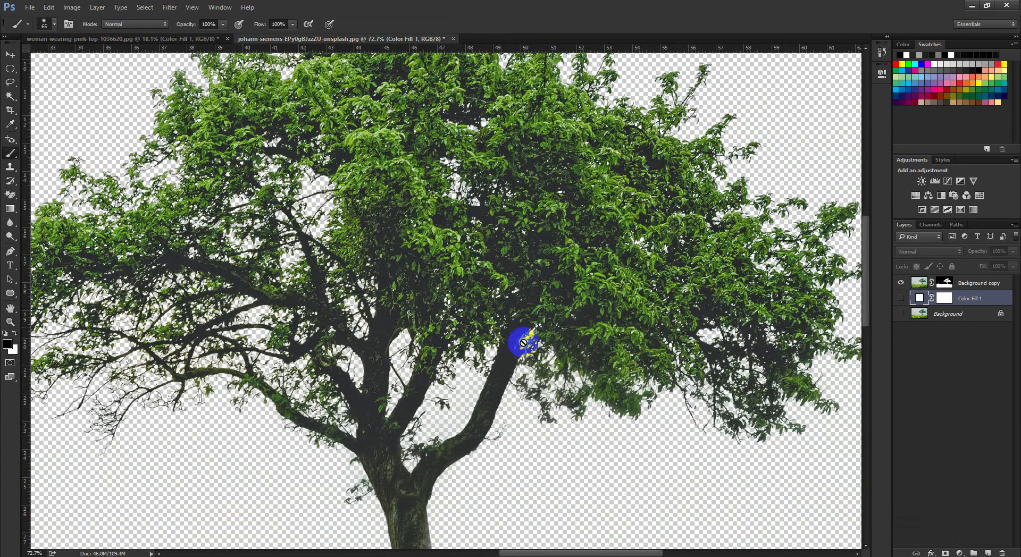
left_click_drag(550, 355, 513, 365)
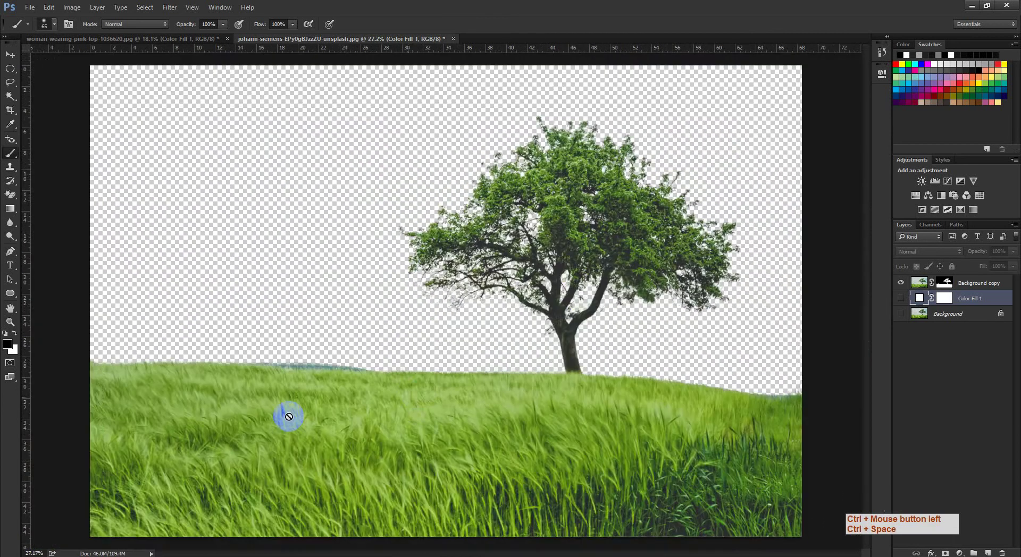
Examine the cut-out's grass edge along the horizon at high magnification, and review the whole image against the transparent background
left_click_drag(279, 386, 339, 400)
left_click_drag(186, 355, 643, 381)
left_click_drag(80, 290, 175, 319)
left_click_drag(681, 298, 458, 237)
left_click(462, 234, "ctrl")
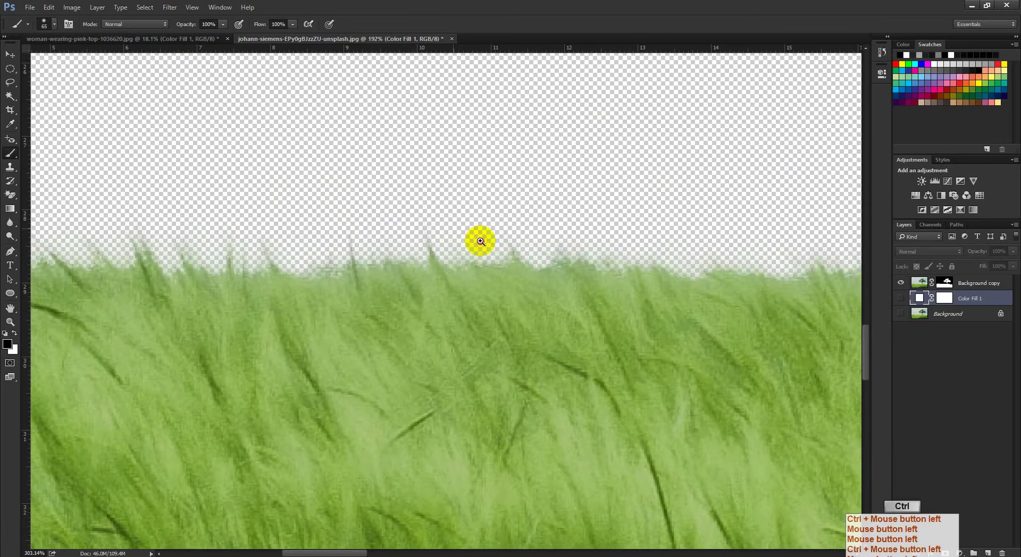
left_click_drag(541, 254, 360, 330)
left_click_drag(704, 307, 357, 314)
left_click_drag(702, 311, 493, 310)
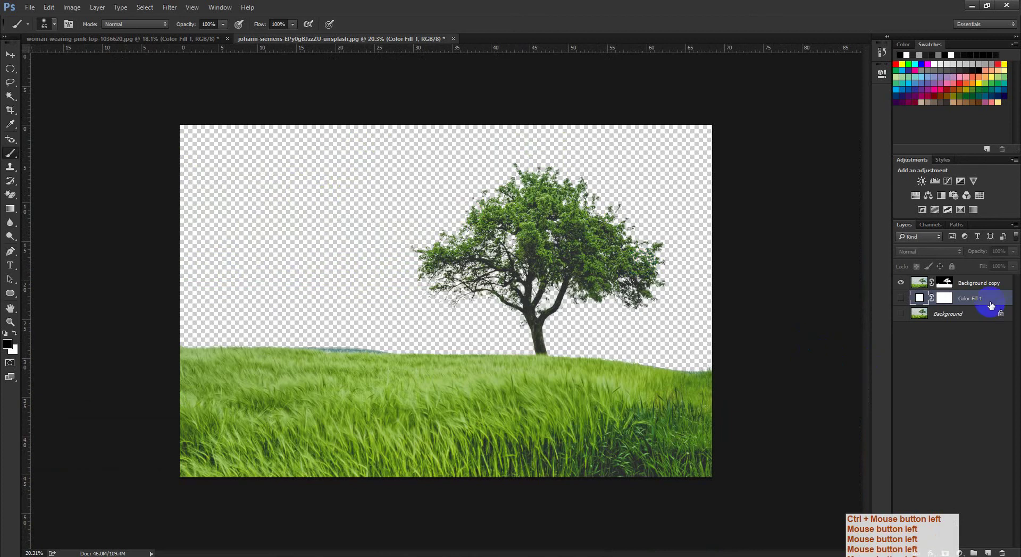
Add an empty layer between the masked Background copy and the hidden Color Fill 1 layer
left_click(901, 300)
left_click(900, 299)
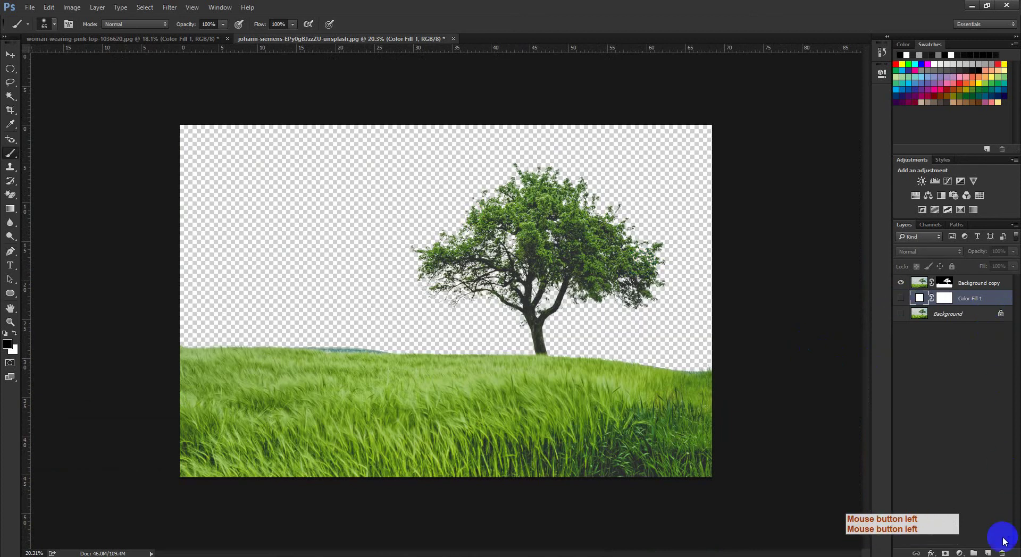
left_click(987, 552)
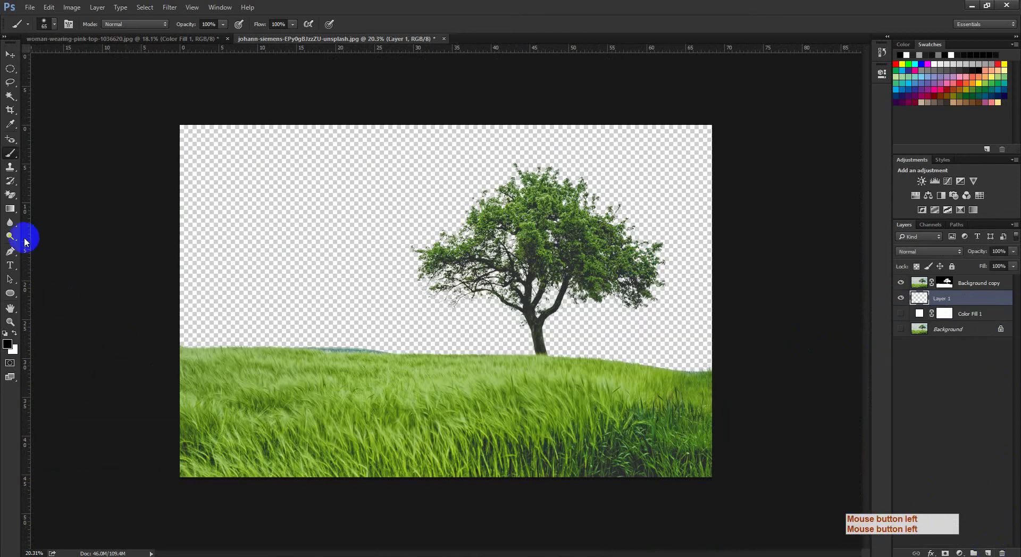
Fill the new layer with a linear blue gradient running upward from light blue at the horizon to darker blue in the sky
left_click(11, 212)
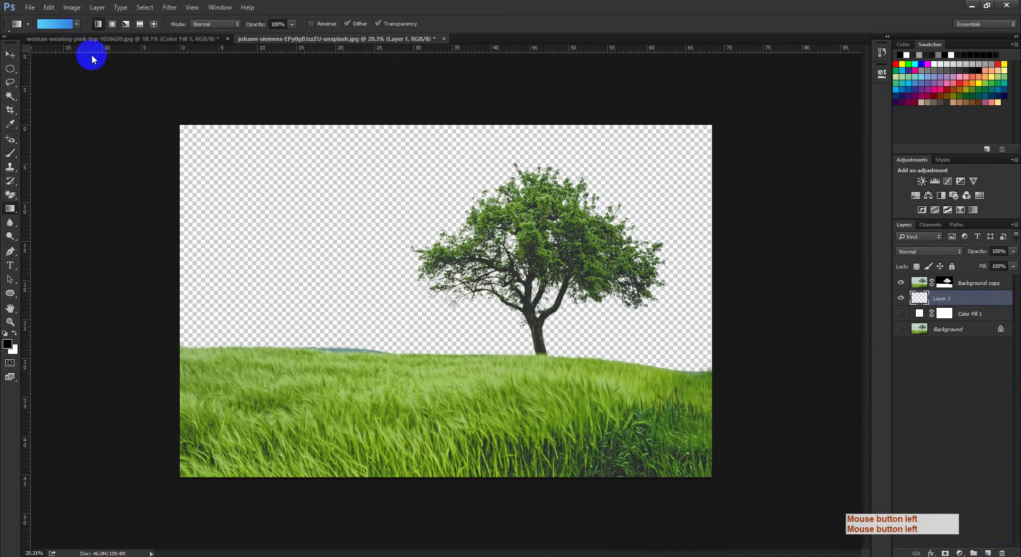
left_click(76, 24)
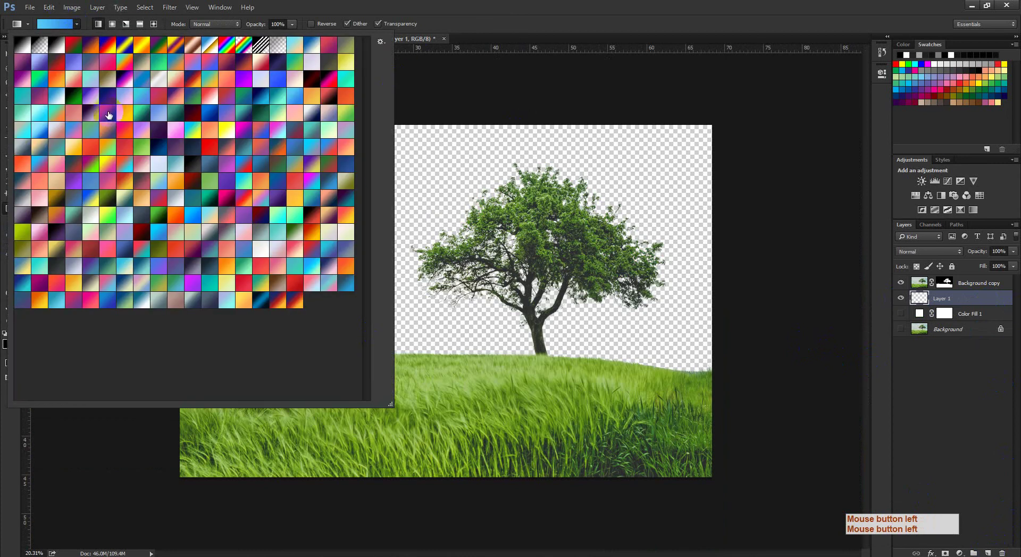
left_click(287, 116)
double_click(291, 96)
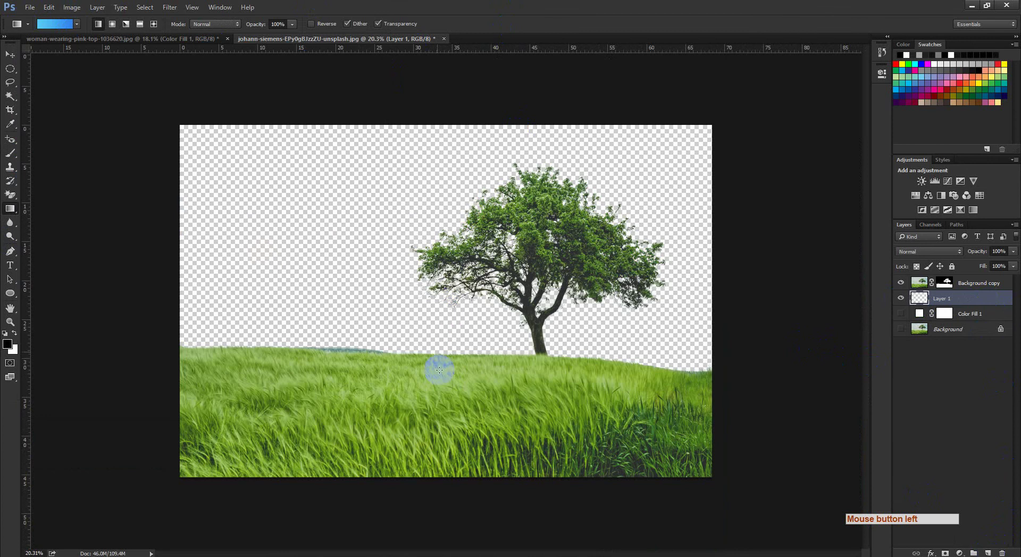
left_click_drag(439, 370, 446, 202)
key("ctrl+space")
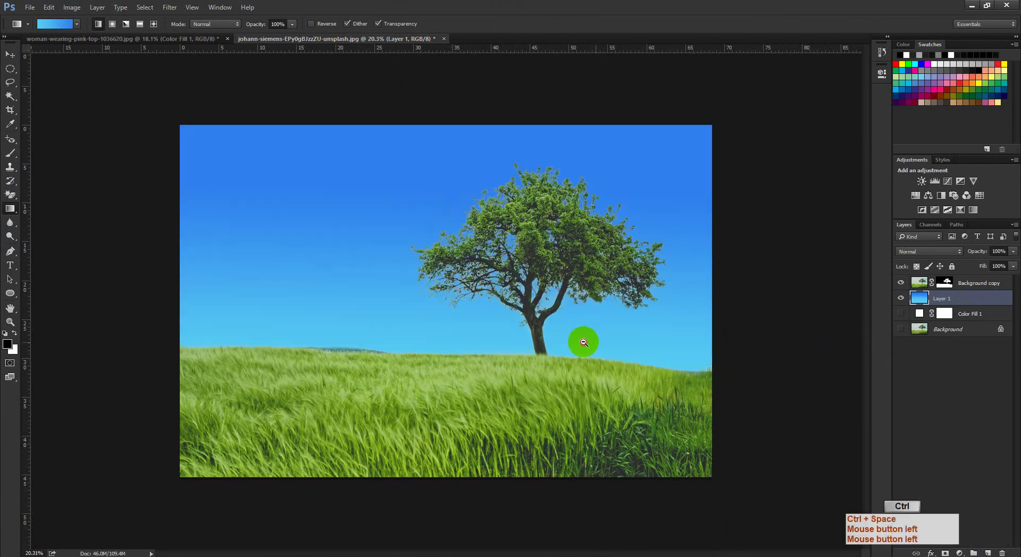
left_click_drag(583, 342, 539, 368)
key("ctrl+space")
left_click_drag(487, 323, 492, 358)
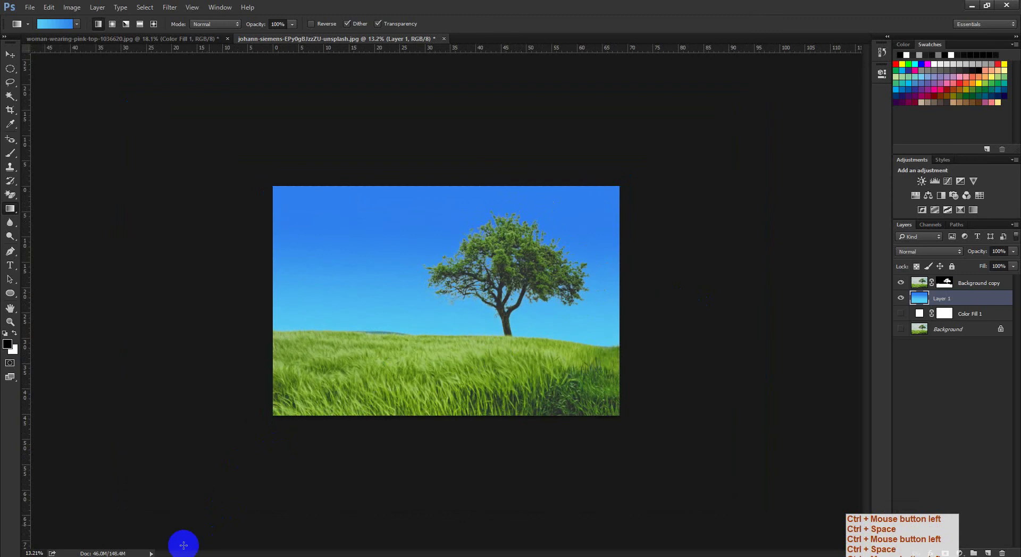
Switch to the Google Meet call in Chrome to check the participants, and return to Photoshop
mouse_move(167, 553)
left_click(130, 528)
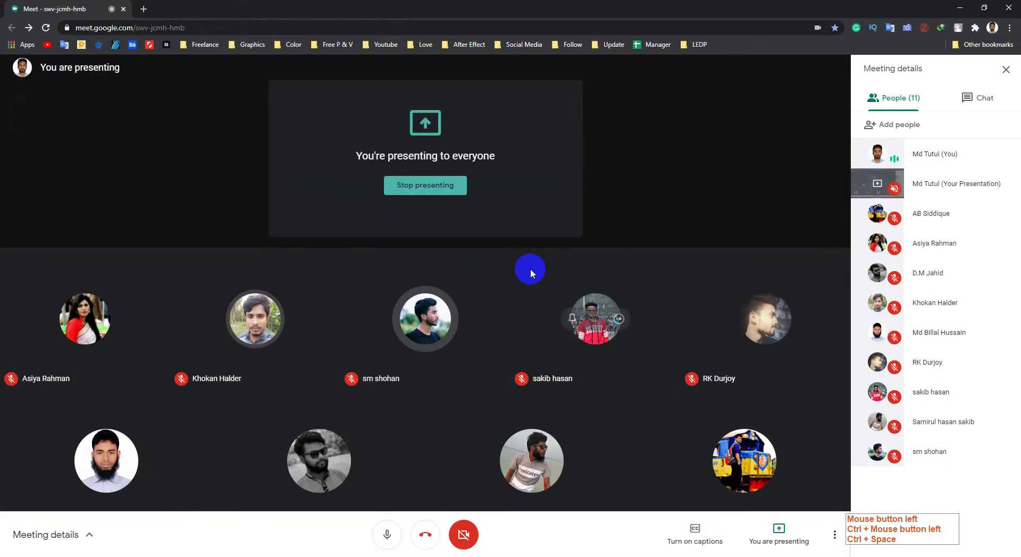
left_click(960, 7)
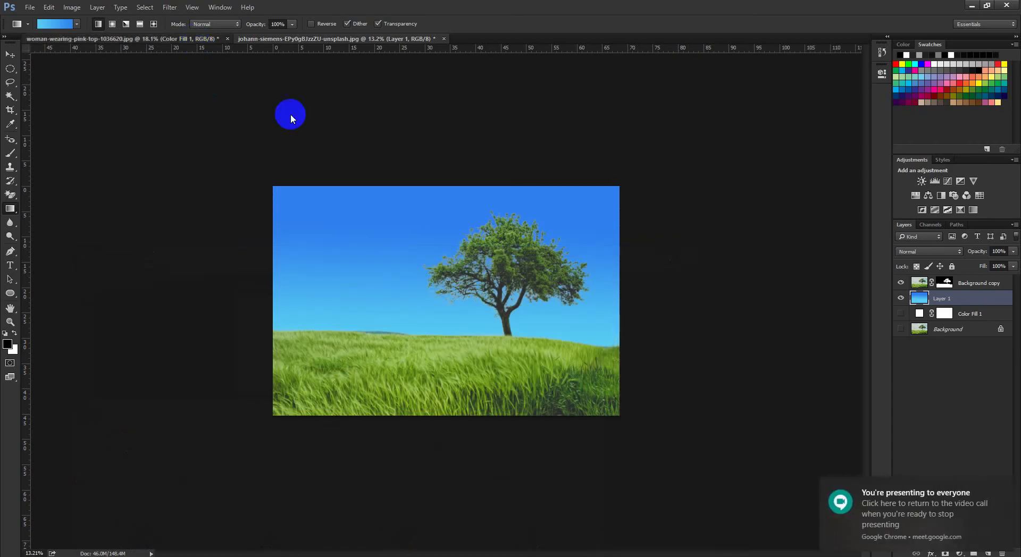
Switch to the woman-wearing-pink-top-1036620.jpg document and examine the pink fringing around the hair against the white fill
key("ctrl+Tab")
left_click_drag(464, 154, 497, 185)
left_click_drag(381, 168, 405, 233)
left_click_drag(343, 164, 366, 185)
left_click_drag(299, 259, 404, 90)
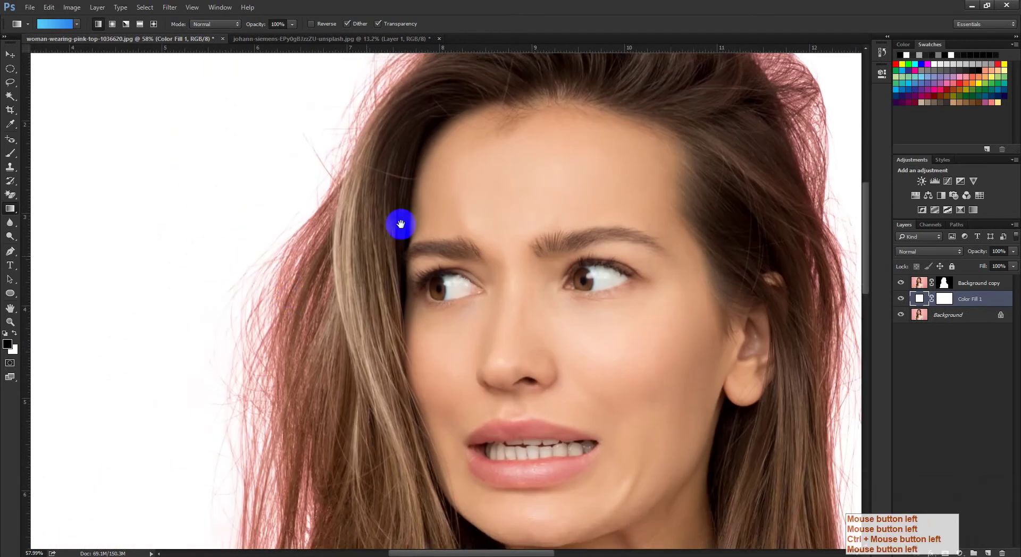
left_click_drag(400, 225, 305, 409)
left_click_drag(465, 325, 468, 342)
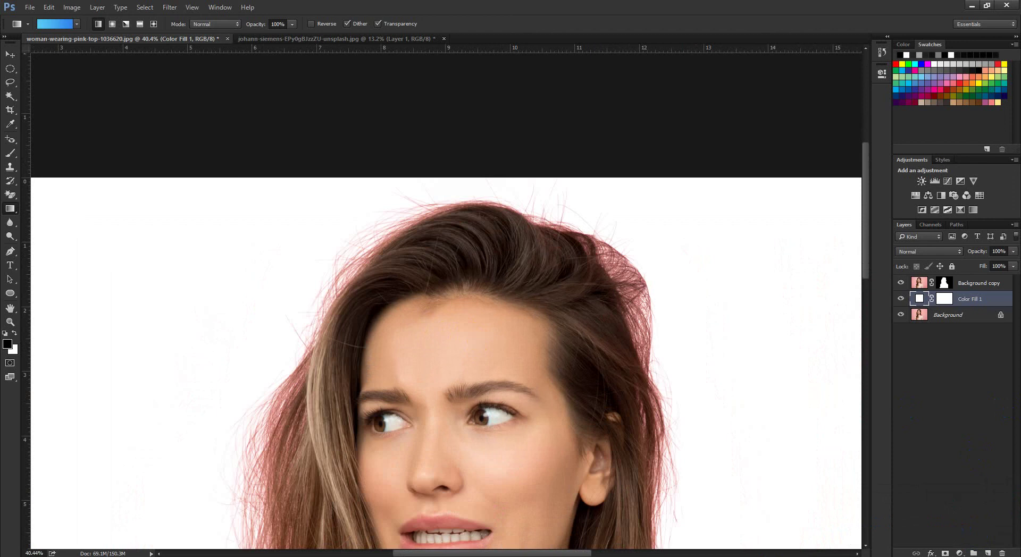
left_click_drag(456, 257, 433, 264)
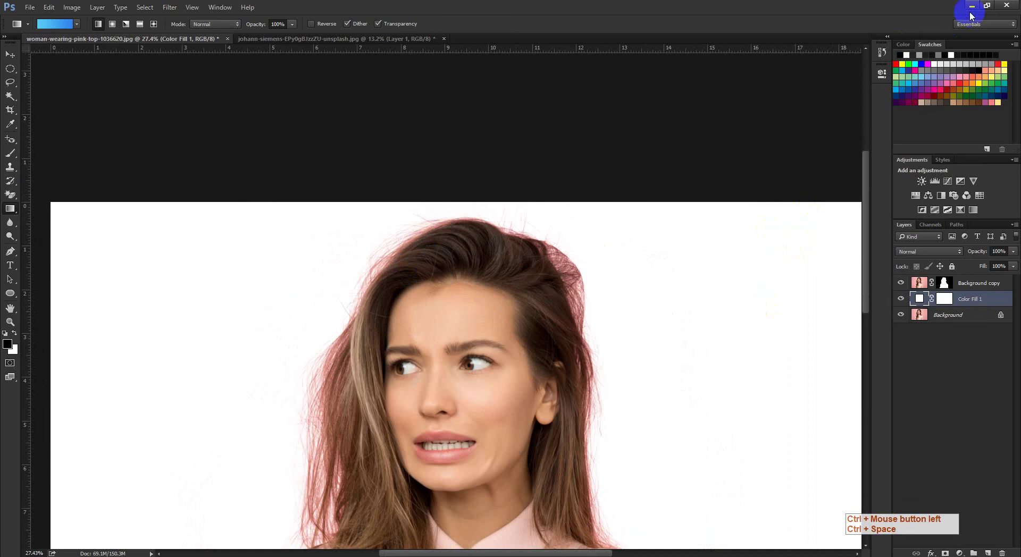
Check the Google Meet call once more and return to the portrait document in Photoshop
left_click(159, 547)
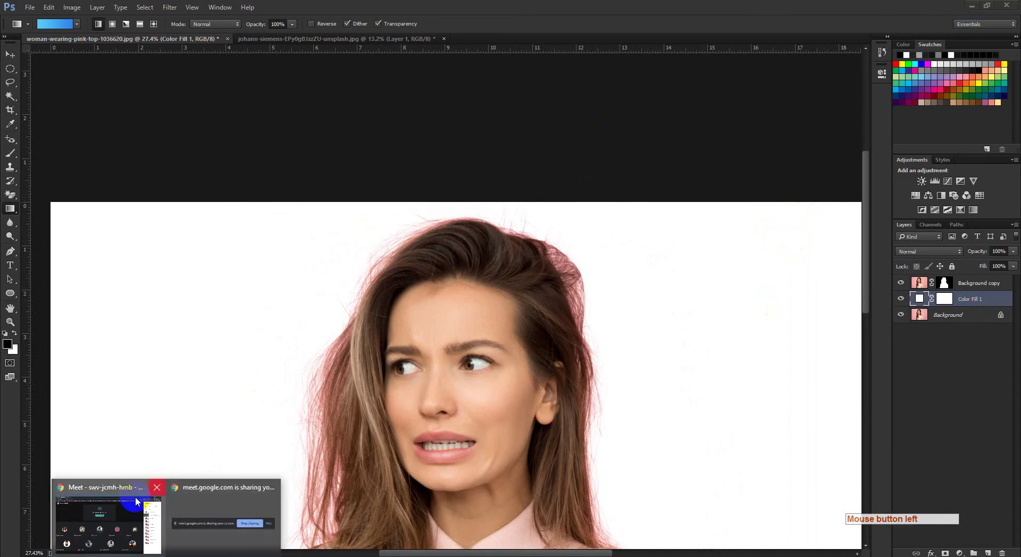
left_click(124, 505)
left_click(954, 5)
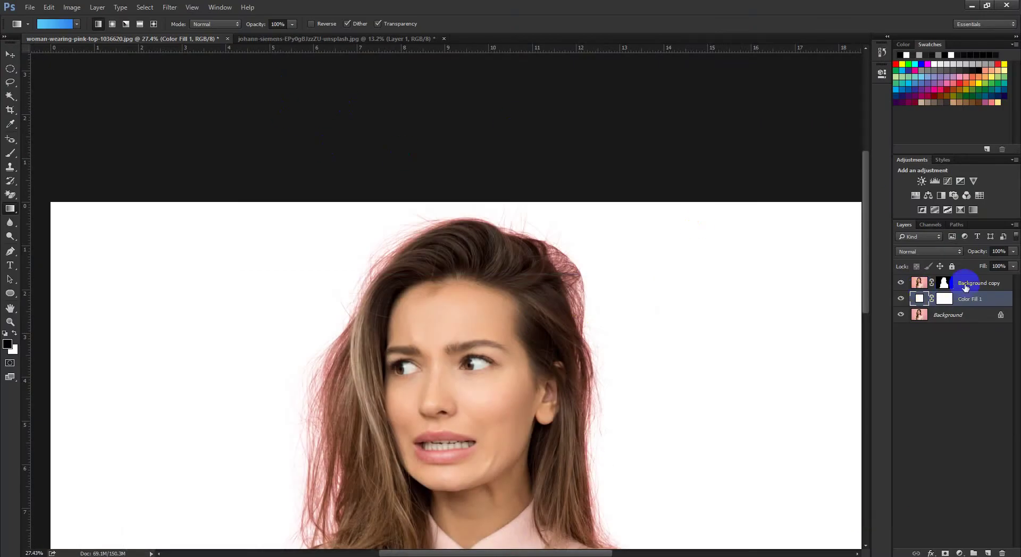
Delete the Background copy and Color Fill 1 layers and Path 1 from the portrait document
left_click(967, 287, "shift")
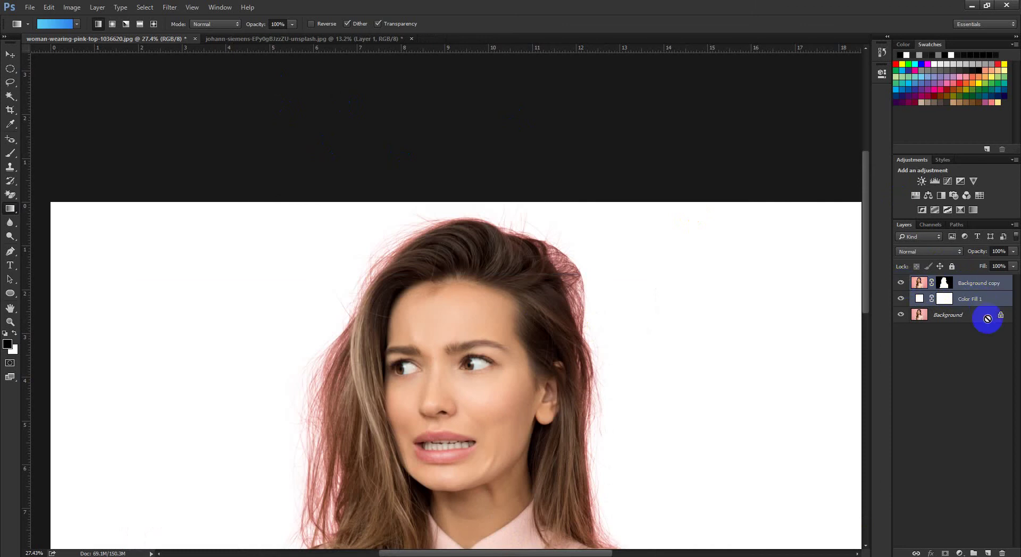
left_click_drag(987, 318, 1002, 553)
left_click(956, 225)
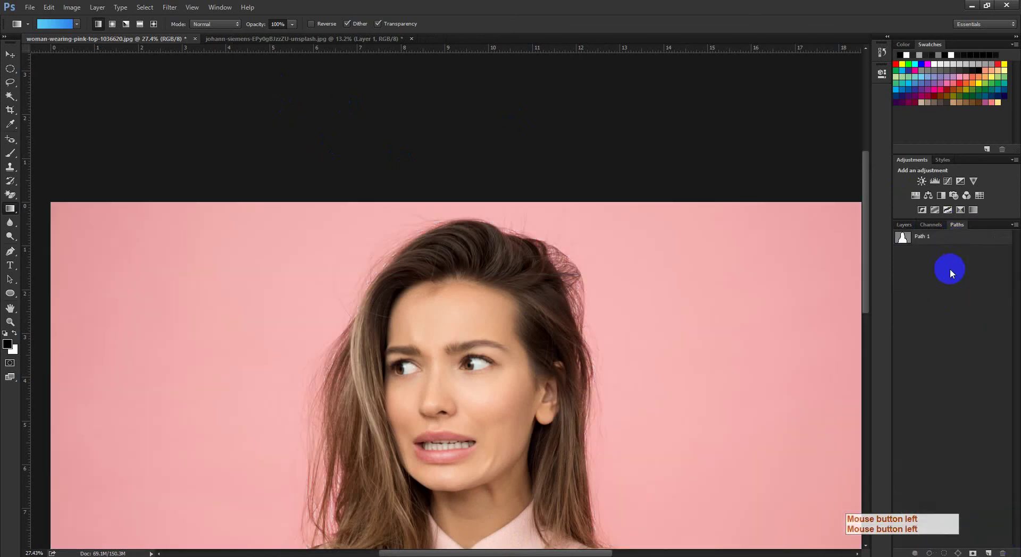
left_click_drag(944, 241, 1001, 552)
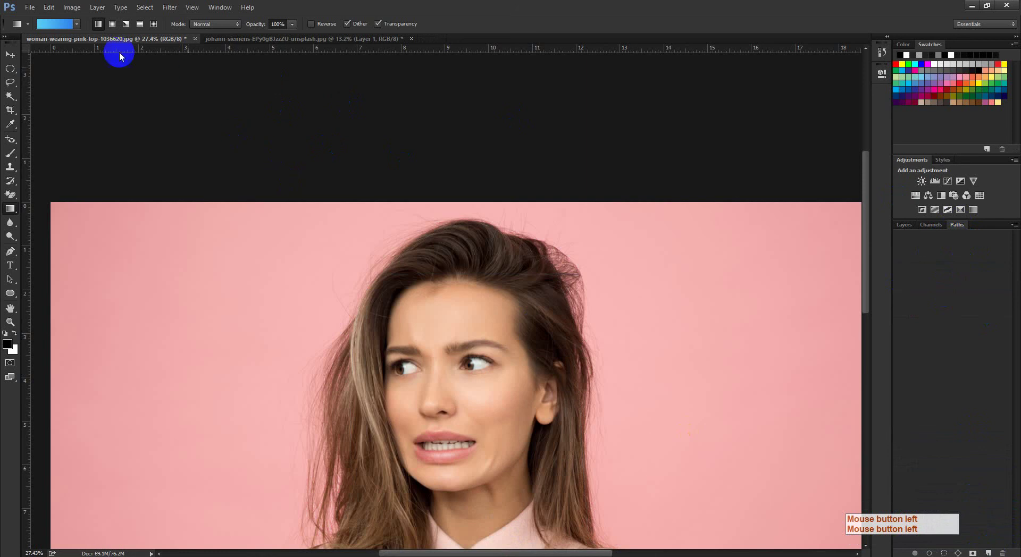
Save the portrait to the Desktop as the JPEG file woman-wearing-pink-top-1036620.jpg
left_click(29, 7)
left_click(59, 125)
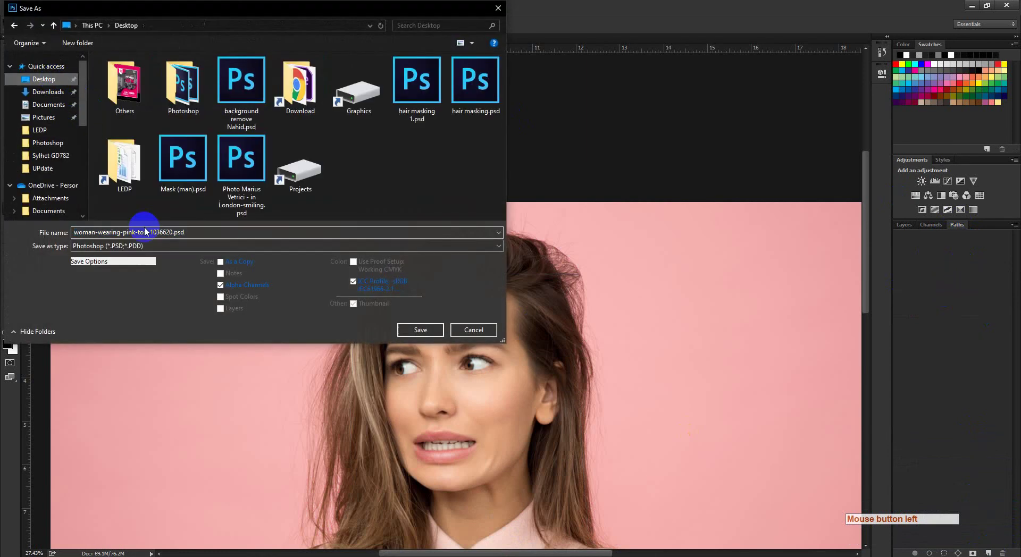
left_click(182, 246)
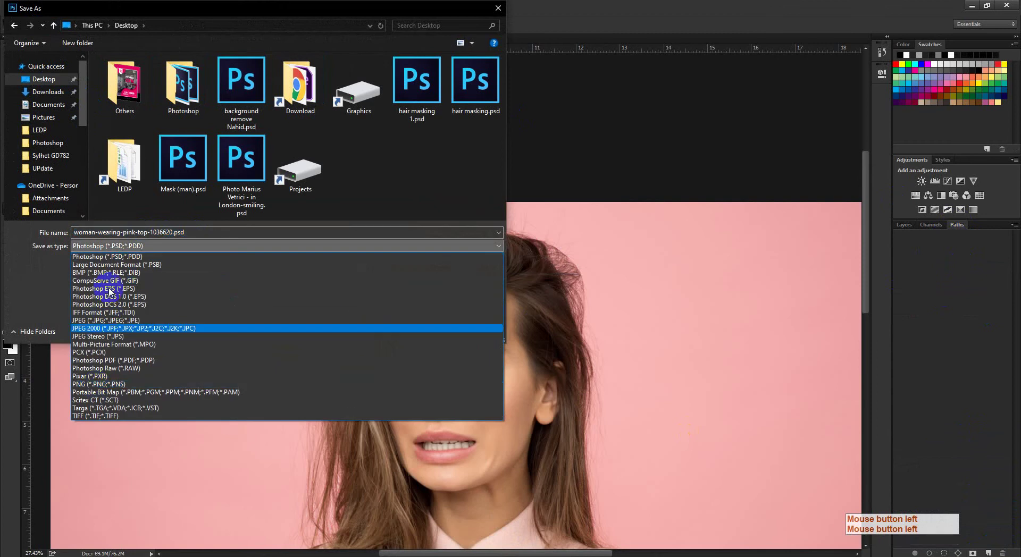
left_click(101, 320)
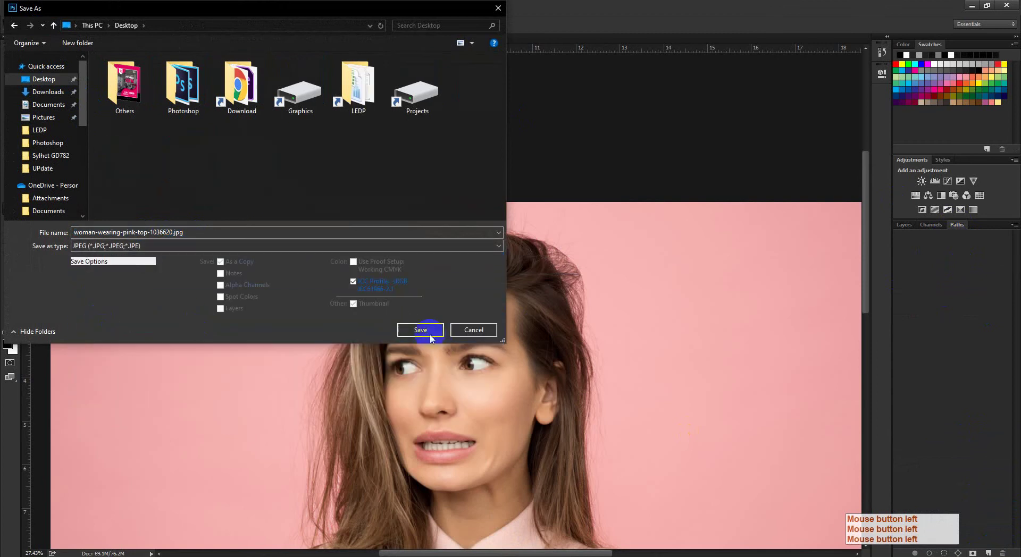
left_click(420, 331)
left_click(572, 158)
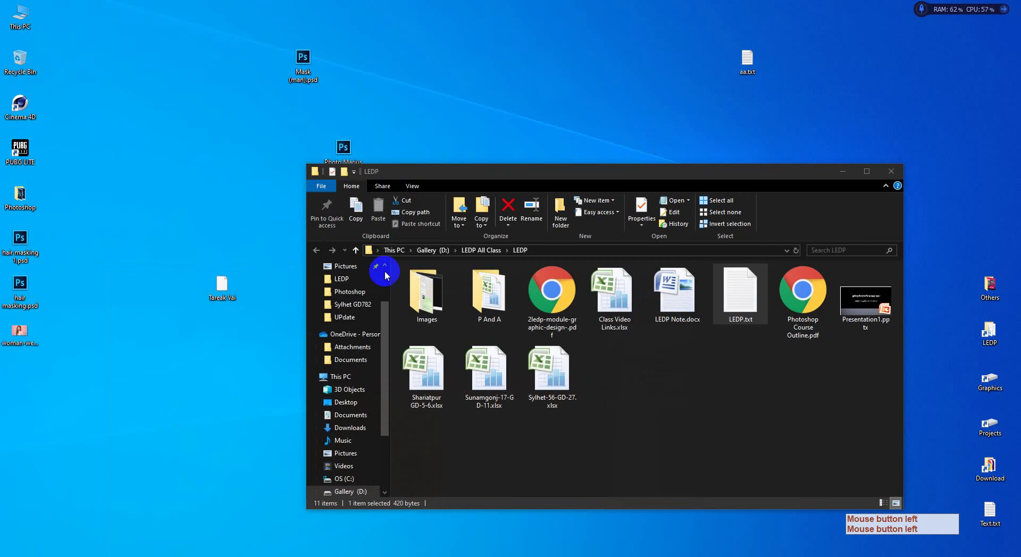
Launch the Opera browser, close the LEDP folder window and refresh the desktop
left_click(232, 488)
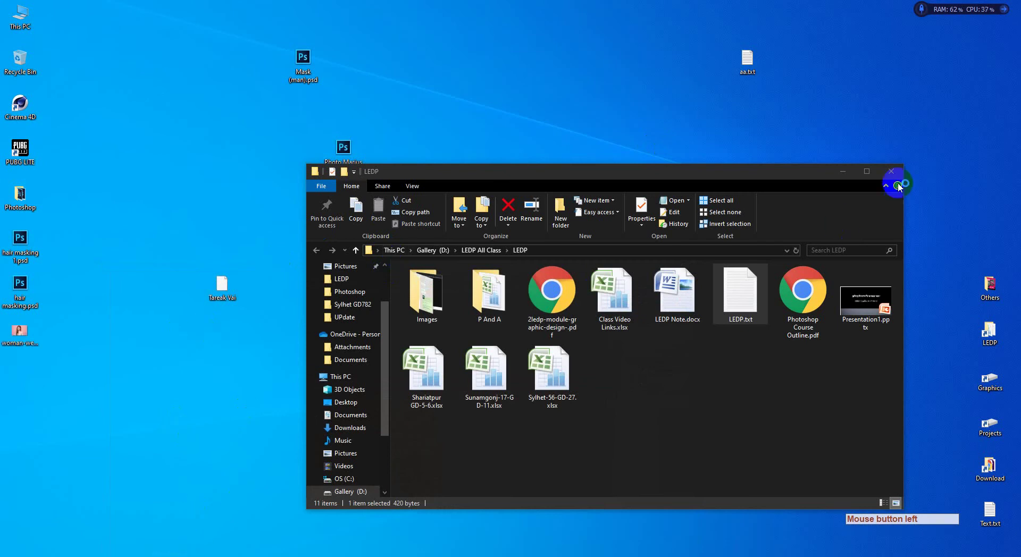
left_click(891, 171)
right_click(659, 207)
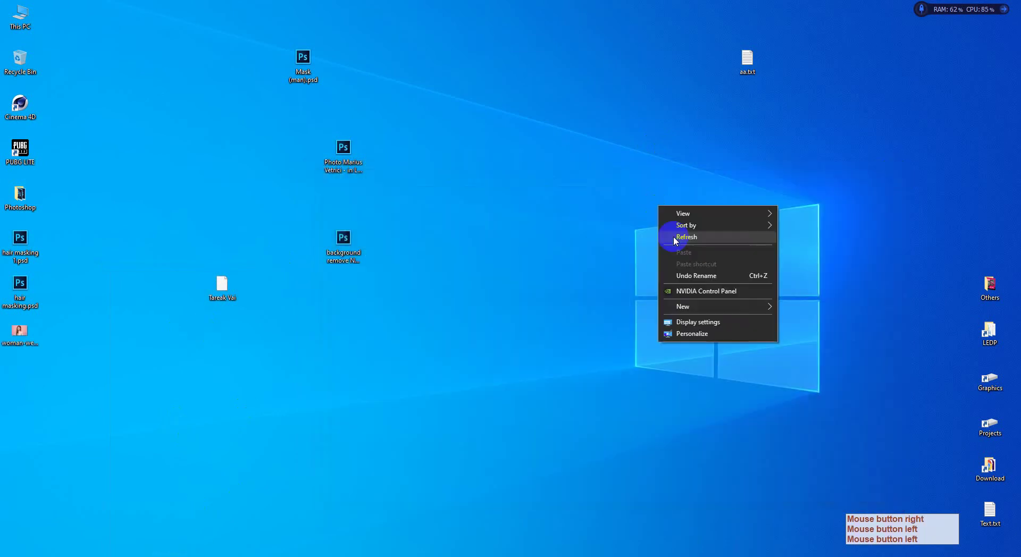
left_click(673, 237)
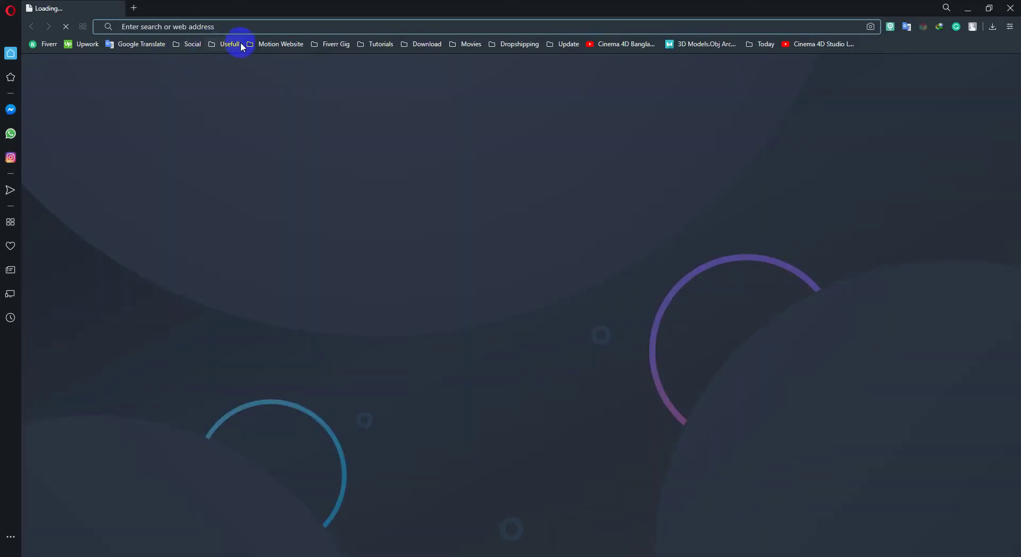
Open My Drive in Google Drive from the Usefull bookmarks and upload woman-wearing-pink-top-1036620.jpg from the desktop
left_click(240, 45)
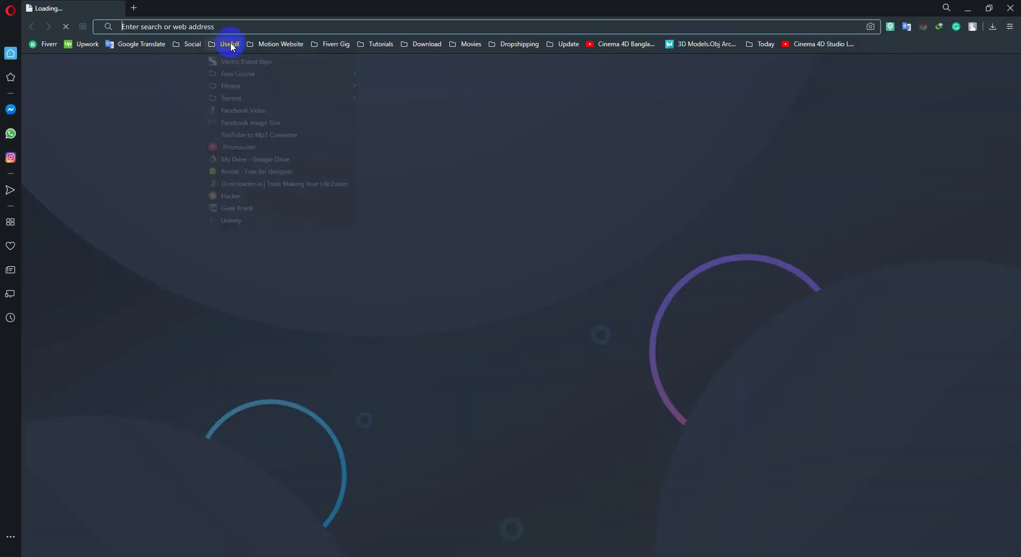
left_click(262, 159)
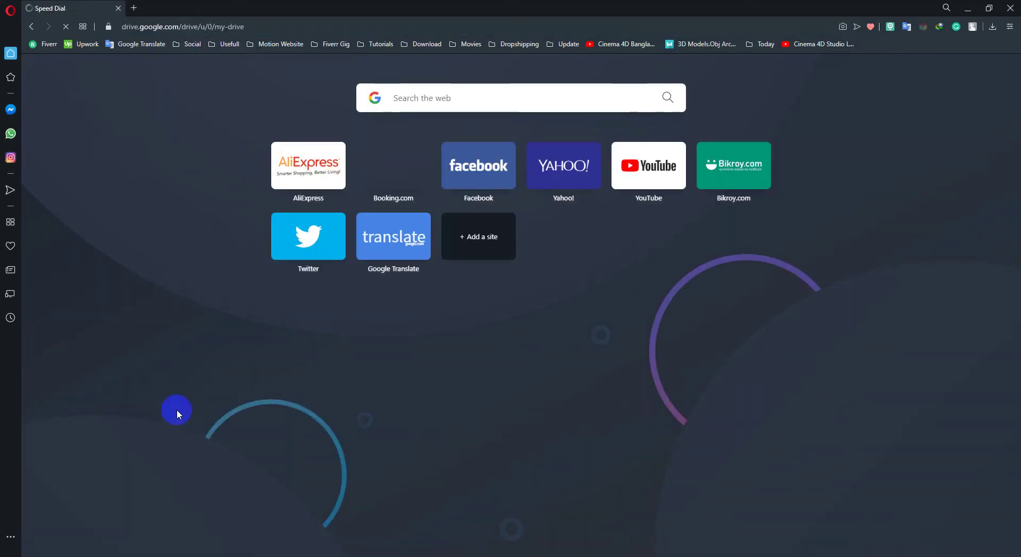
key("super+Right")
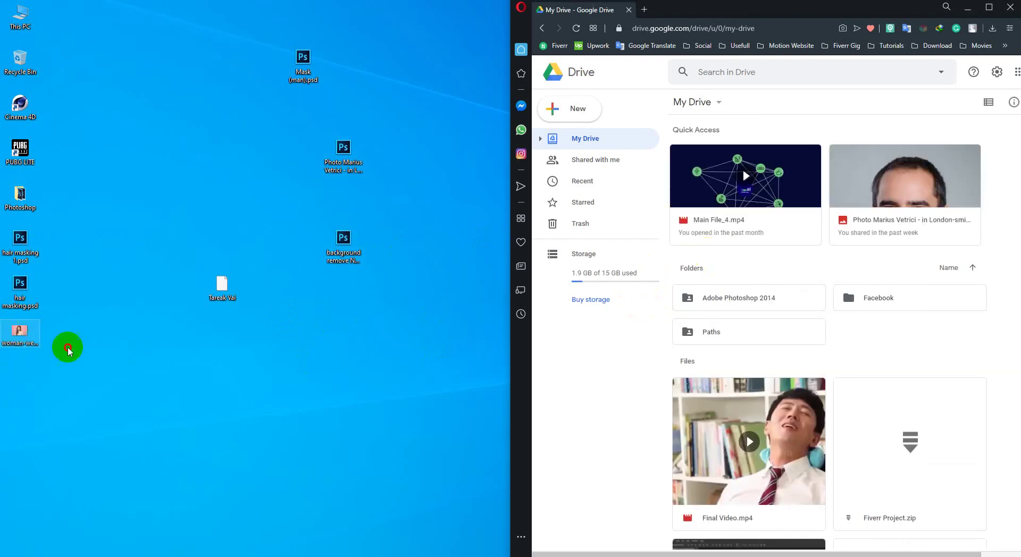
left_click(883, 346)
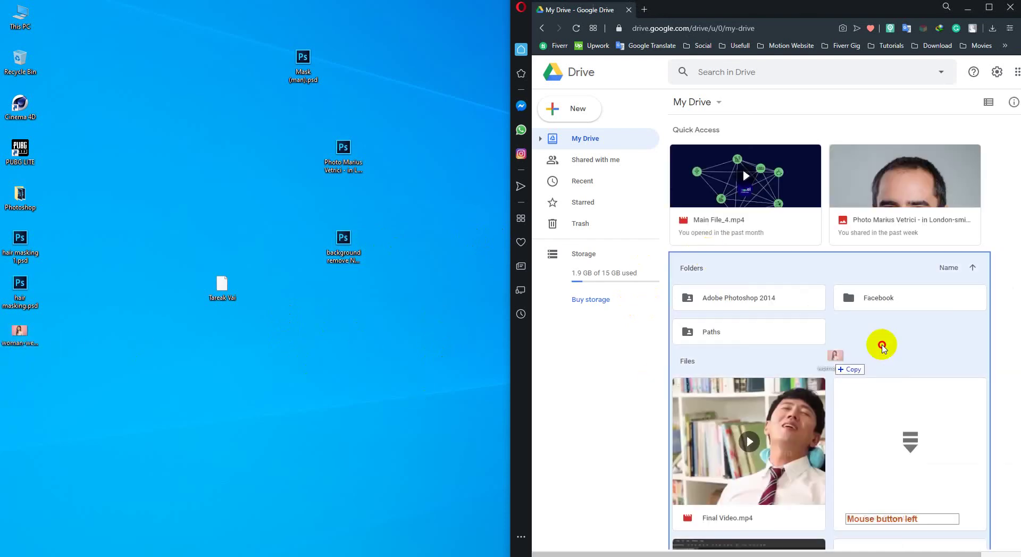
left_click(988, 7)
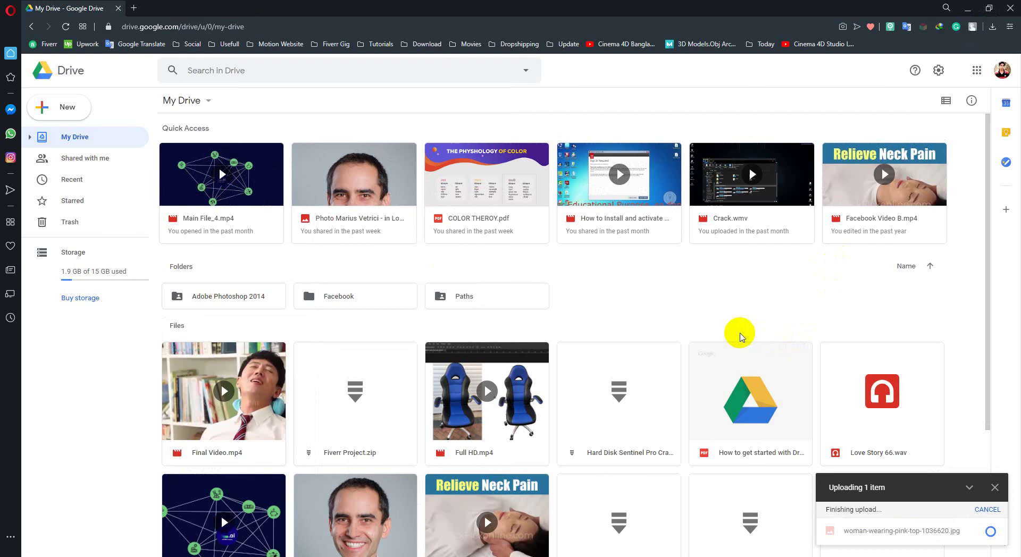
Set link sharing for the uploaded woman-wearing-pink-top-1036620.jpg to Anyone with the link
scroll(738, 336, "down", 3)
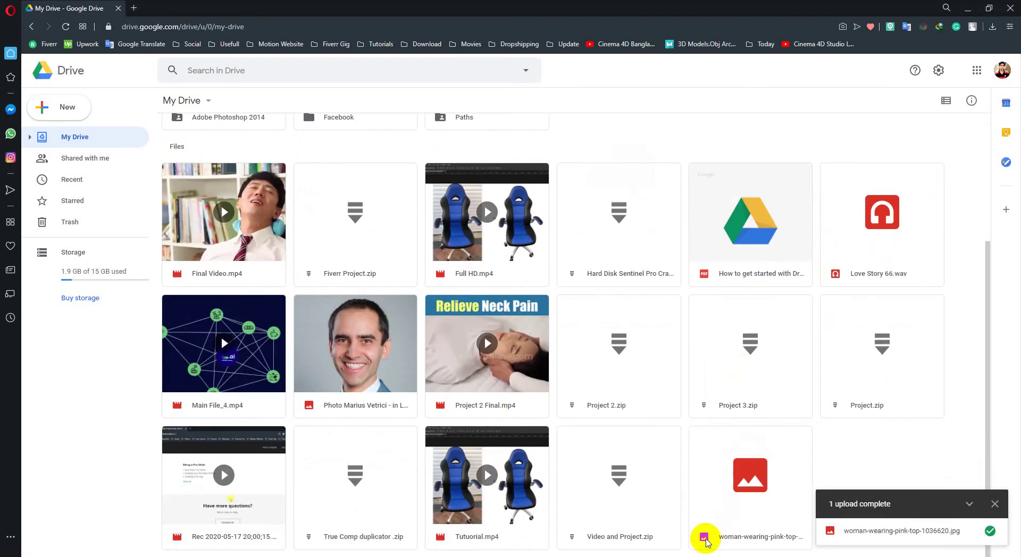
left_click(748, 502)
left_click(808, 101)
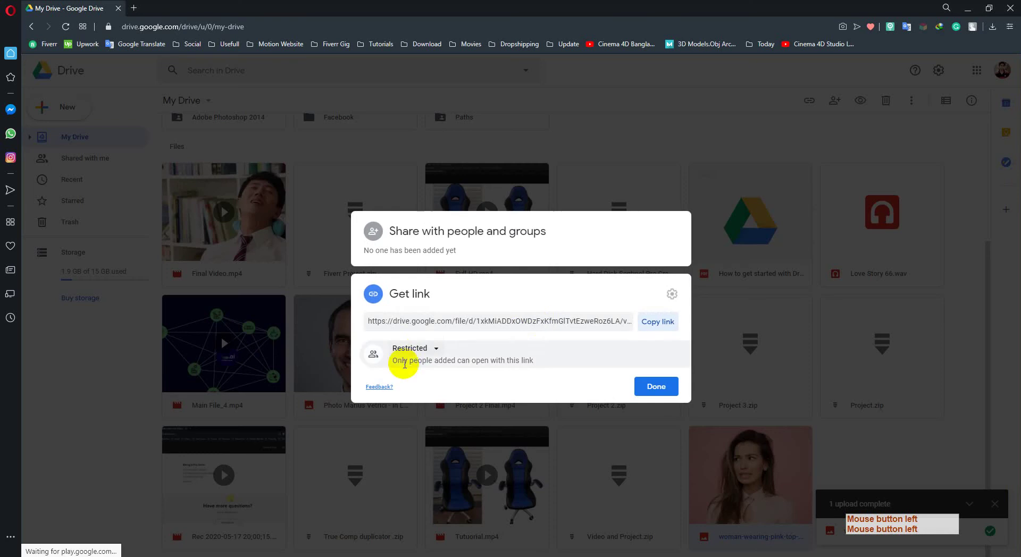
left_click(415, 348)
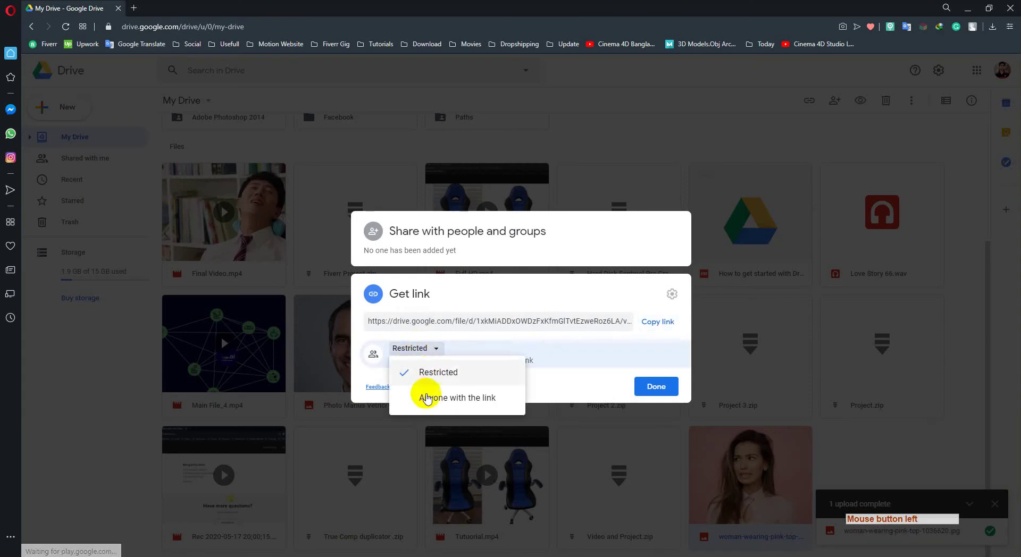
left_click(423, 392)
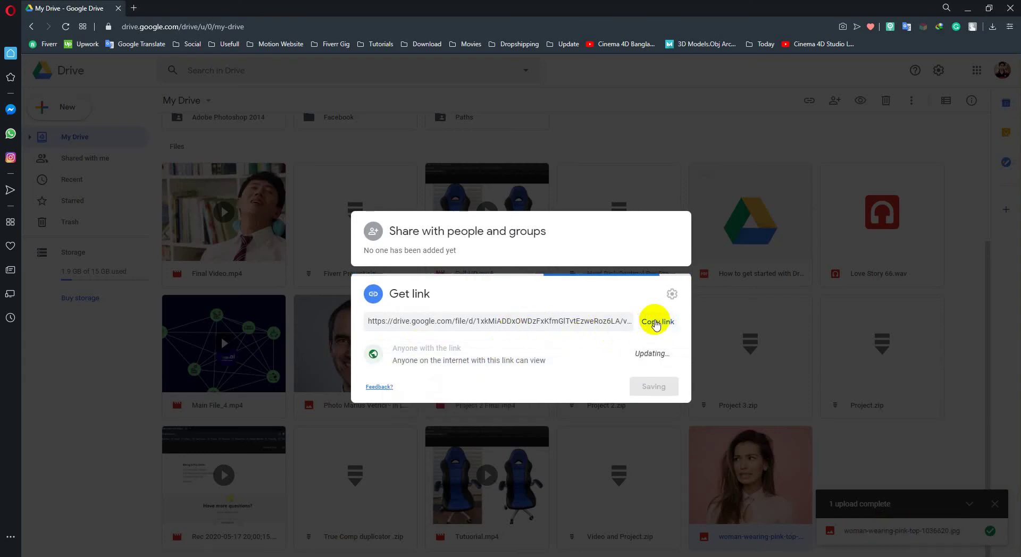
Copy the share link of the uploaded portrait, close the sharing dialog and open the LEDP GD-475 Facebook group in a new Chrome tab
left_click(657, 322)
left_click(654, 406)
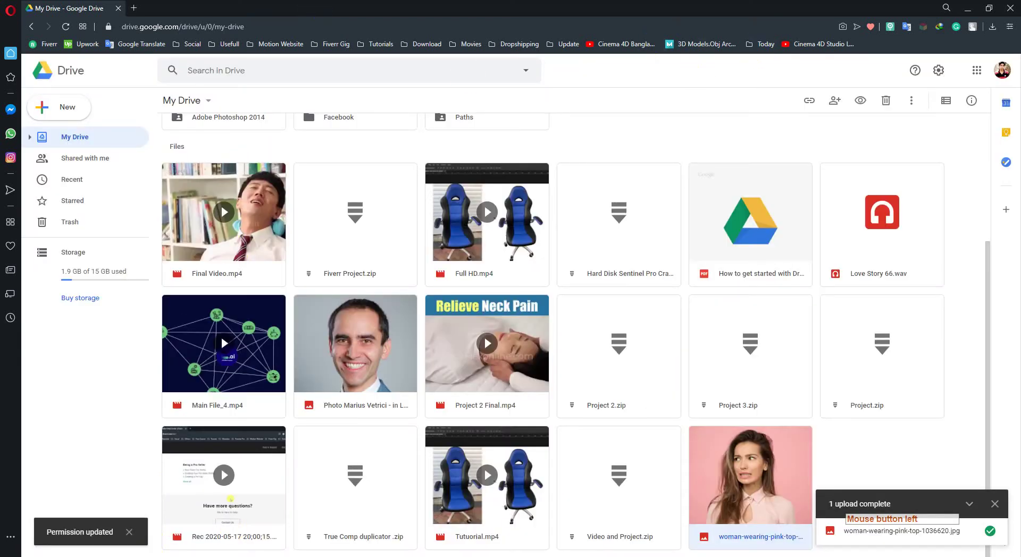
mouse_move(164, 556)
left_click(117, 528)
left_click(694, 44)
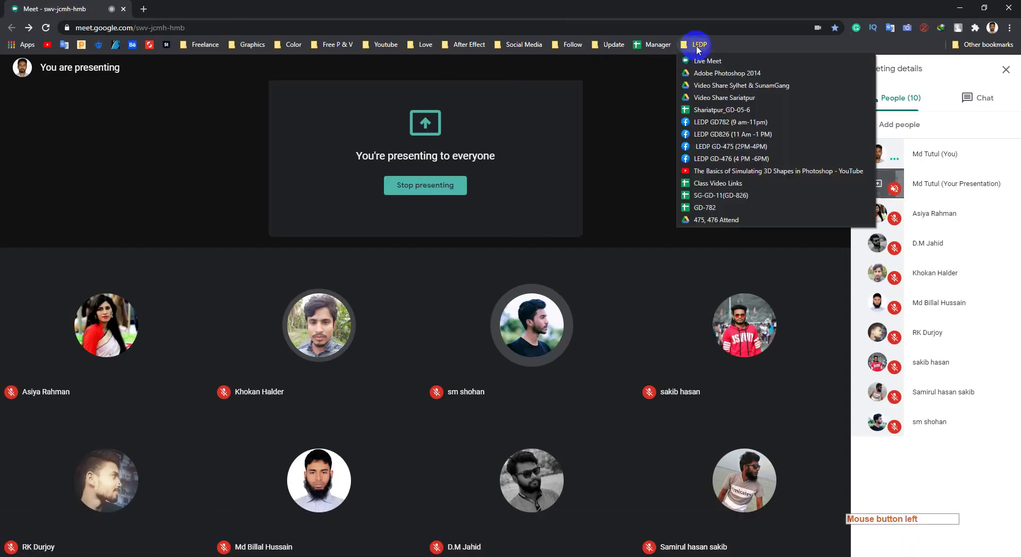
middle_click(703, 149)
left_click(223, 9)
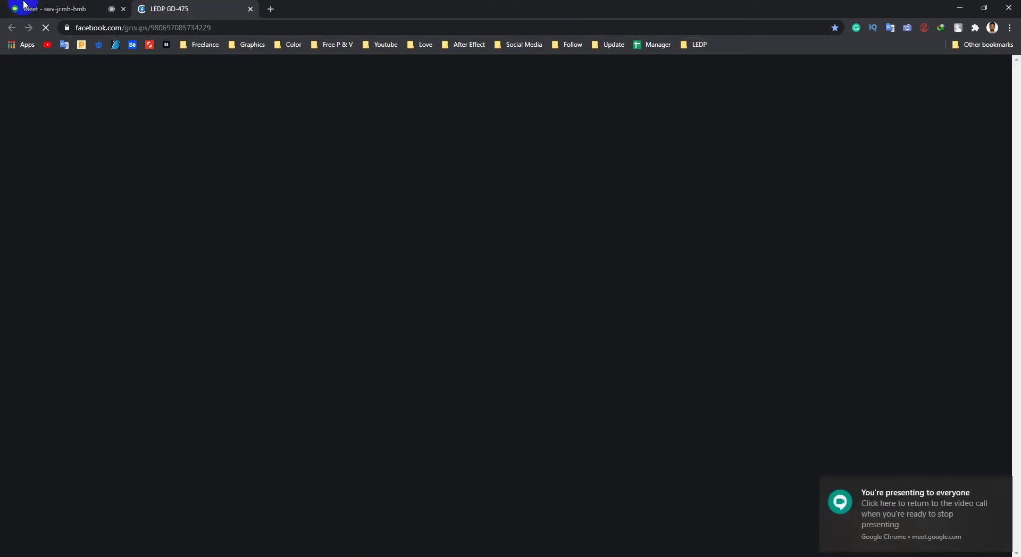
Switch to Photoshop and step back through the portrait's history to restore the masked cut-out over the white fill
left_click(171, 556)
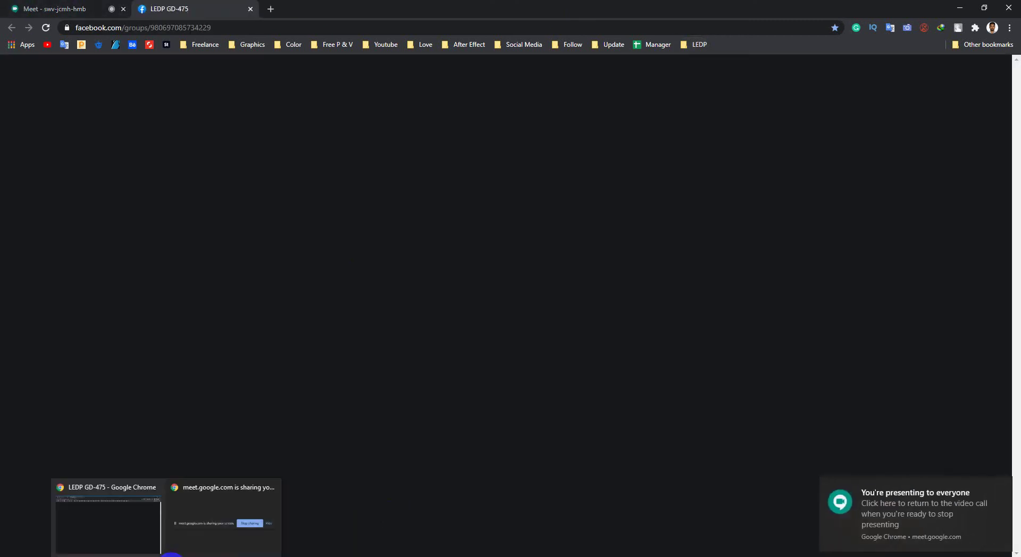
left_click(206, 556)
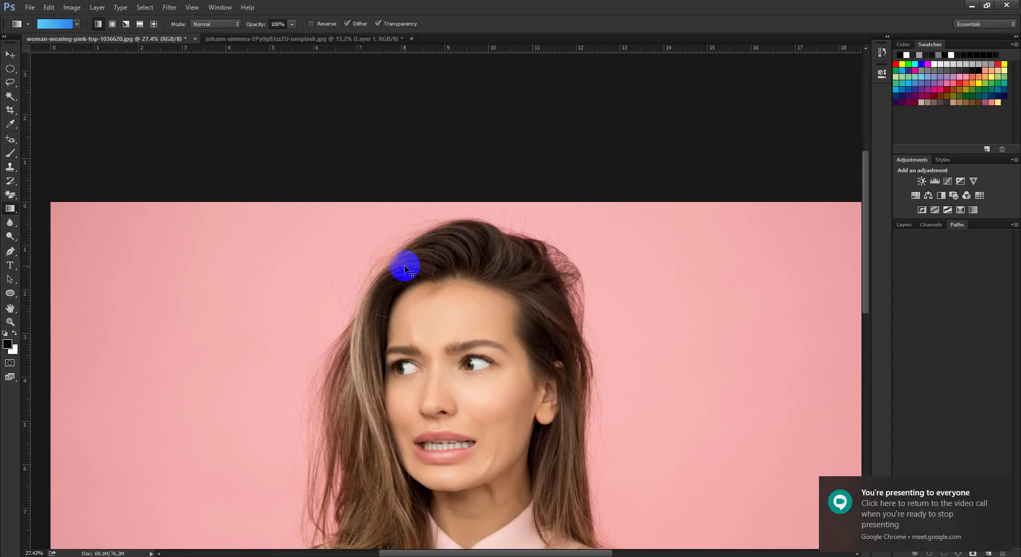
key("ctrl+alt+z")
key("ctrl+alt+z")
key("ctrl+alt+z")
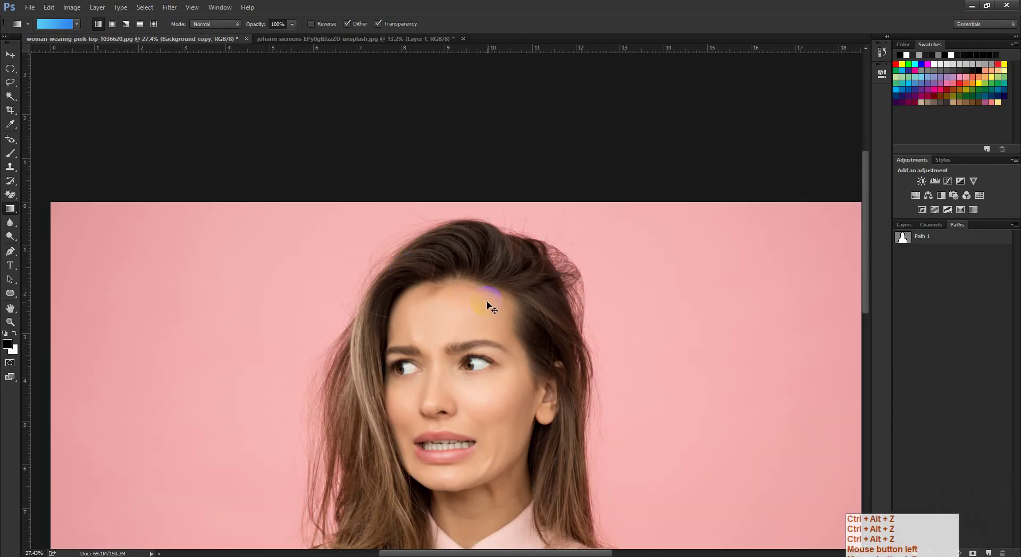
key("ctrl+shift+z")
key("ctrl+space")
mouse_move(470, 307)
left_mouse_down()
mouse_move(462, 314)
mouse_move(471, 314)
left_mouse_up()
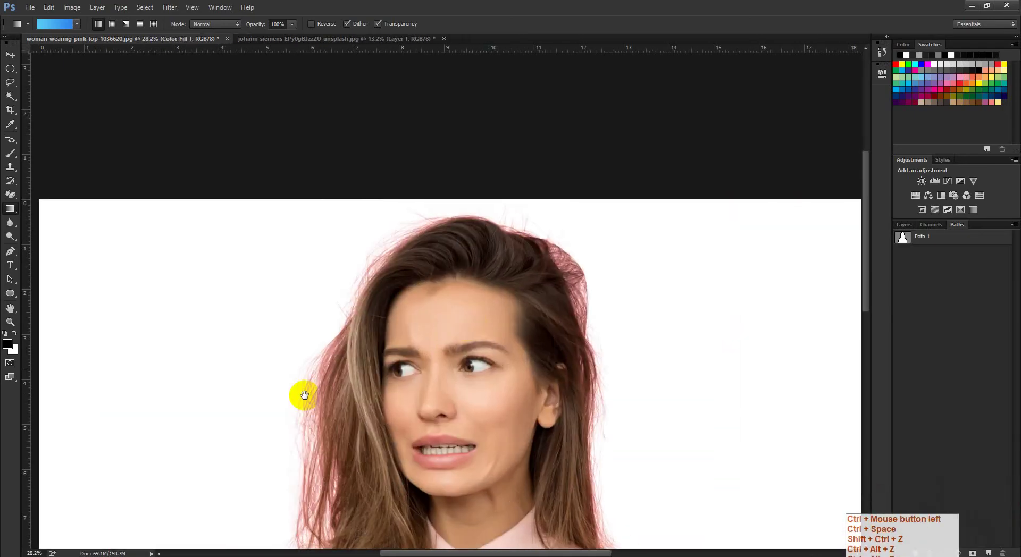
left_click_drag(331, 448, 319, 380)
left_click_drag(510, 138, 247, 261)
left_click_drag(558, 103, 446, 217)
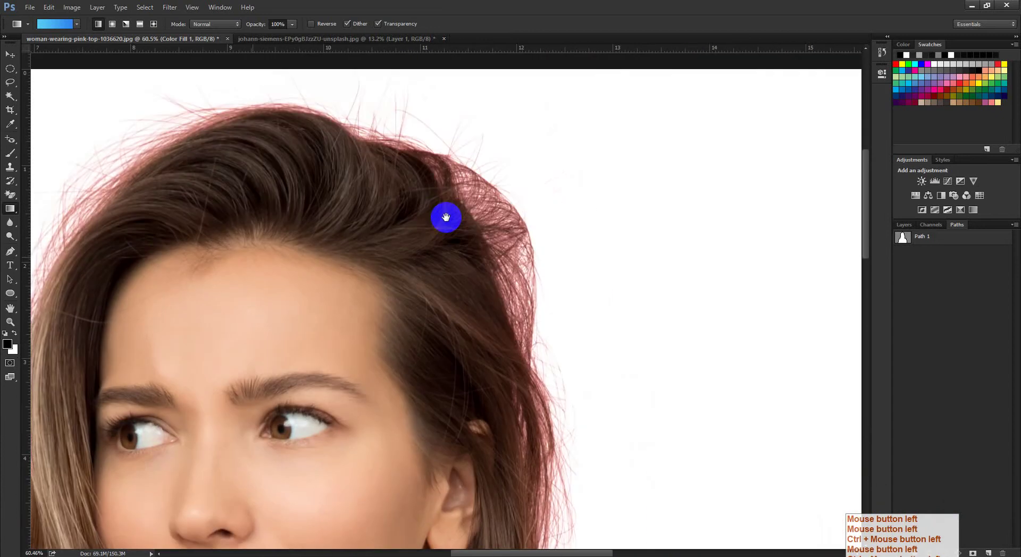
scroll(445, 217, "down", 10)
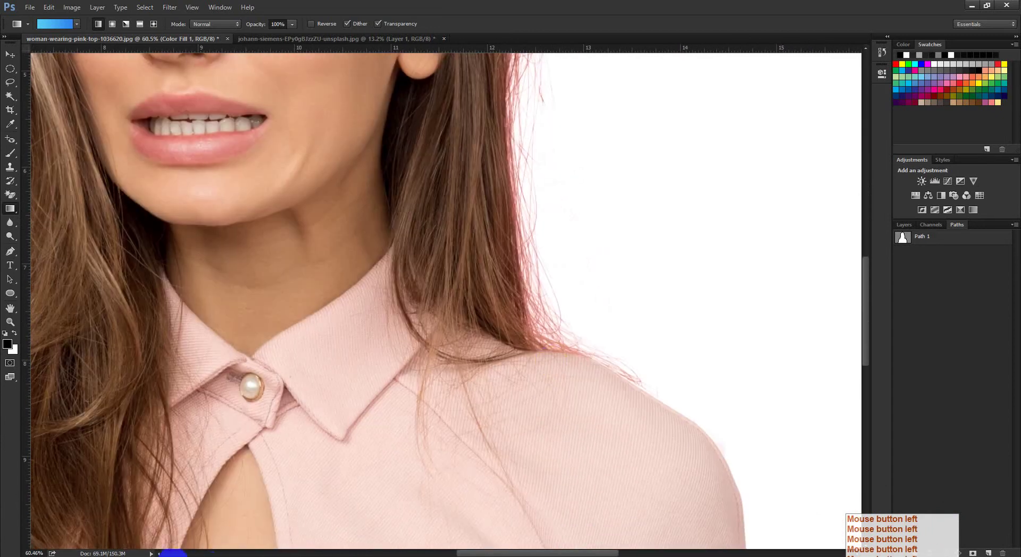
Publish a post with the copied Google Drive link in the LEDP GD-475 Facebook group in Chrome
mouse_move(174, 553)
left_click(127, 529)
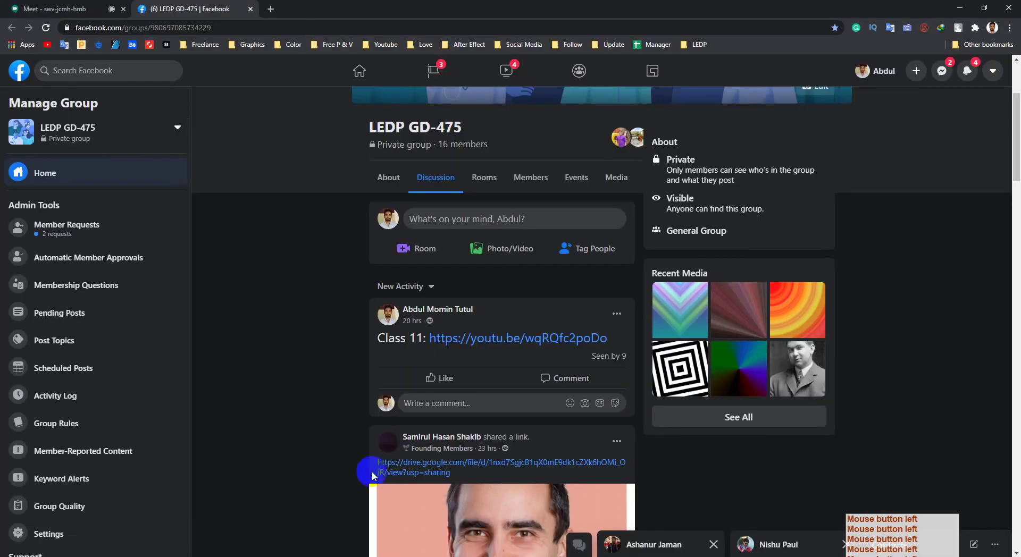
left_click(453, 223)
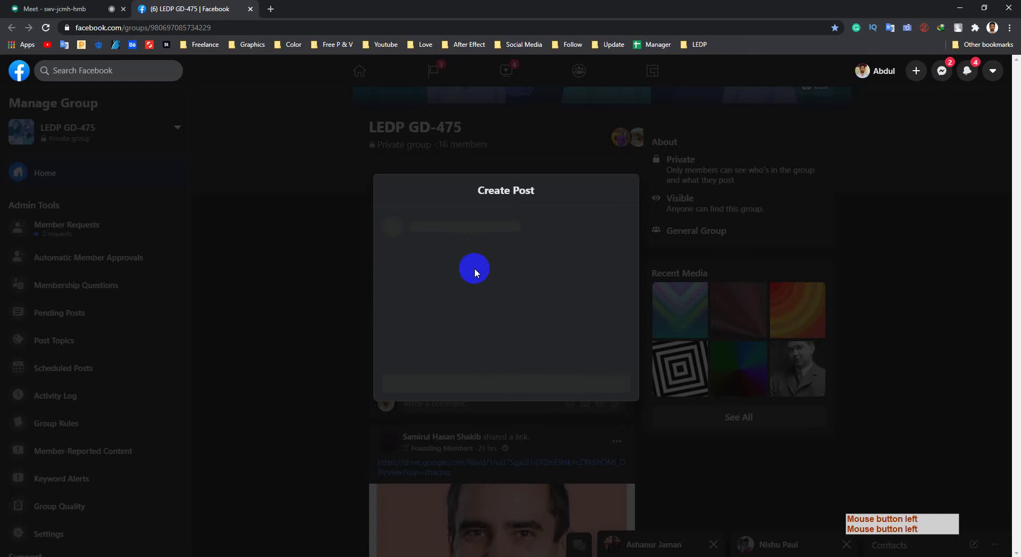
left_click(475, 270)
key("ctrl+v")
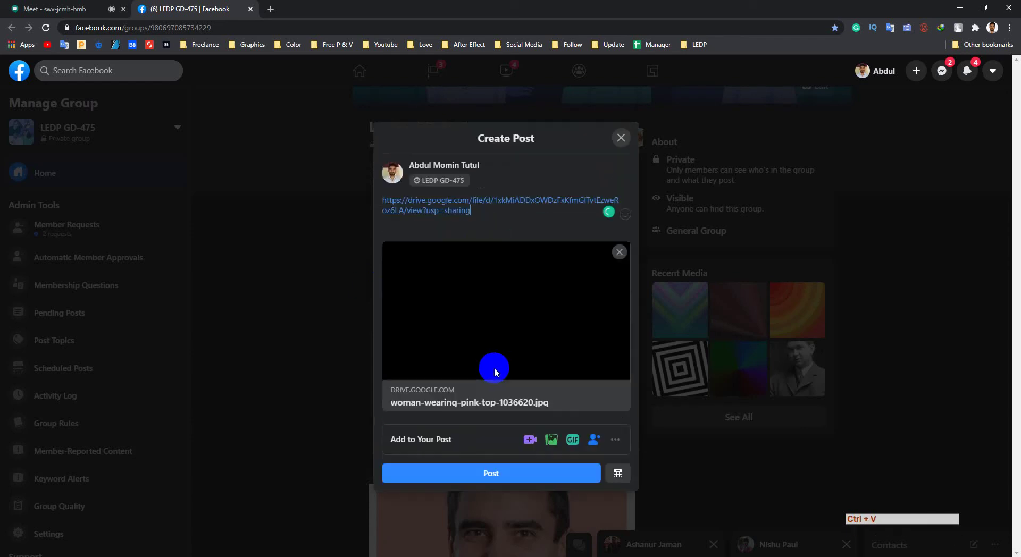
left_click(485, 474)
Switch to WhatsApp and send the copied Google Drive link to the Sariatpur-GD-475 (2-4pm) group chat
left_click(133, 553)
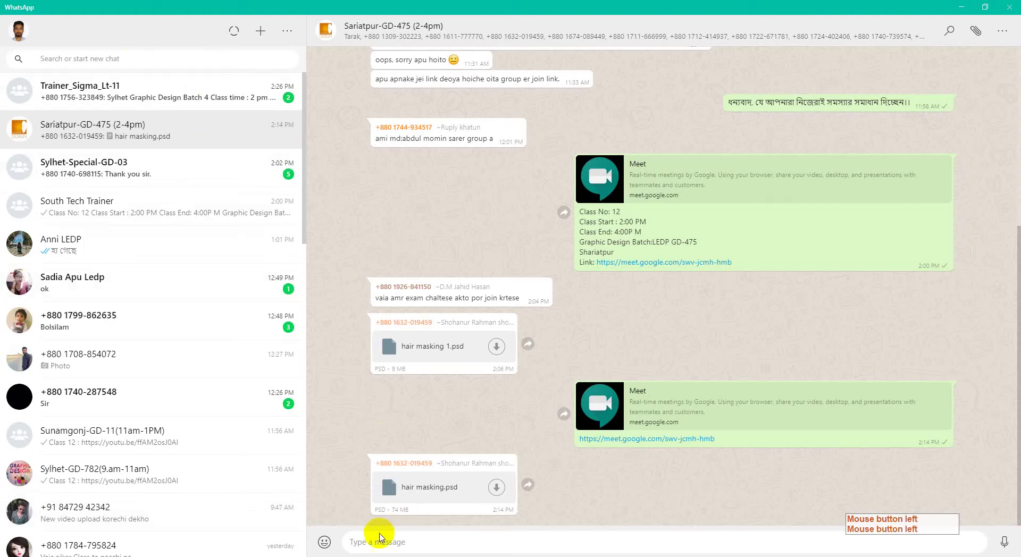
key("ctrl+v")
key("Return")
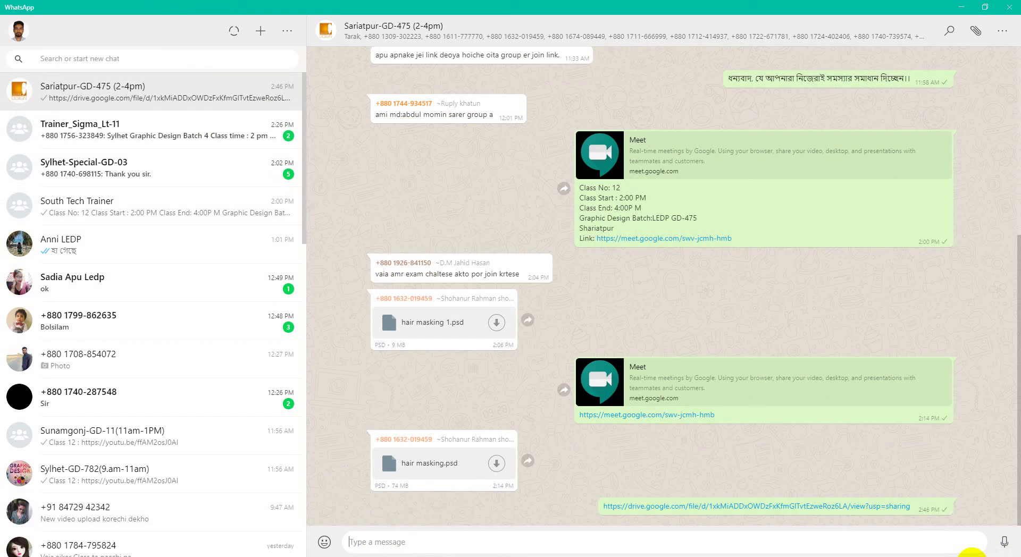
left_click(1003, 556)
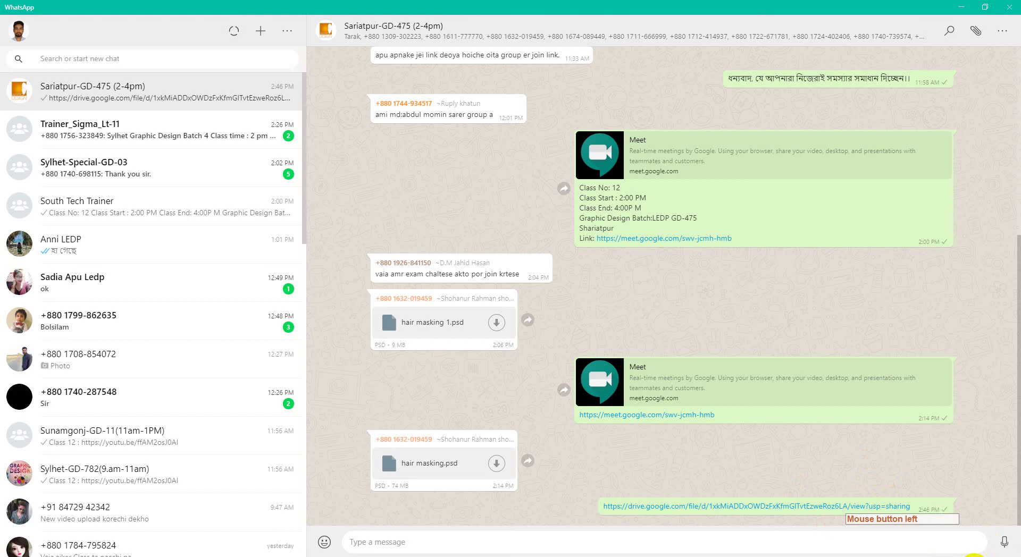
left_click(994, 555)
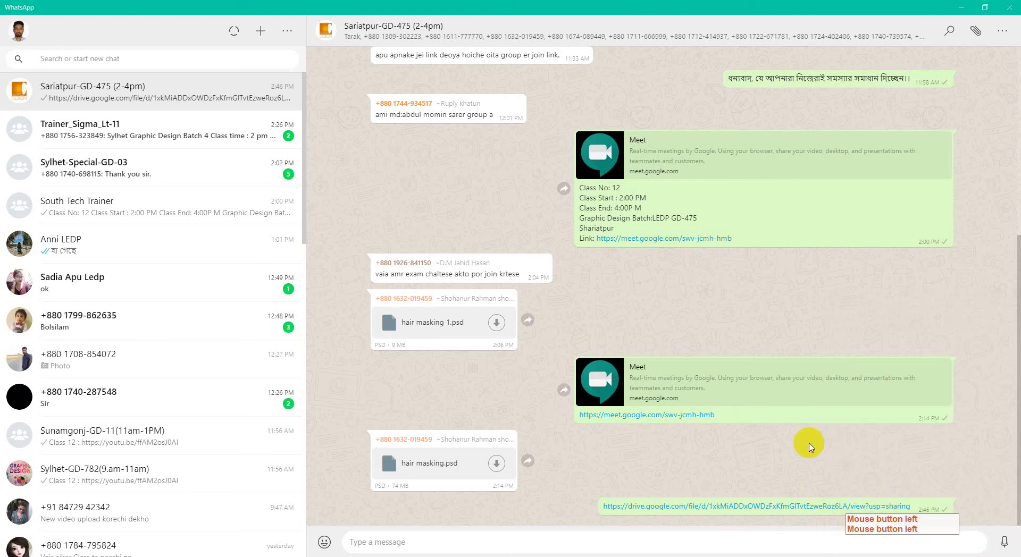
Return to the portrait in Photoshop and delete the Background copy and Color Fill 1 layers
left_click(209, 553)
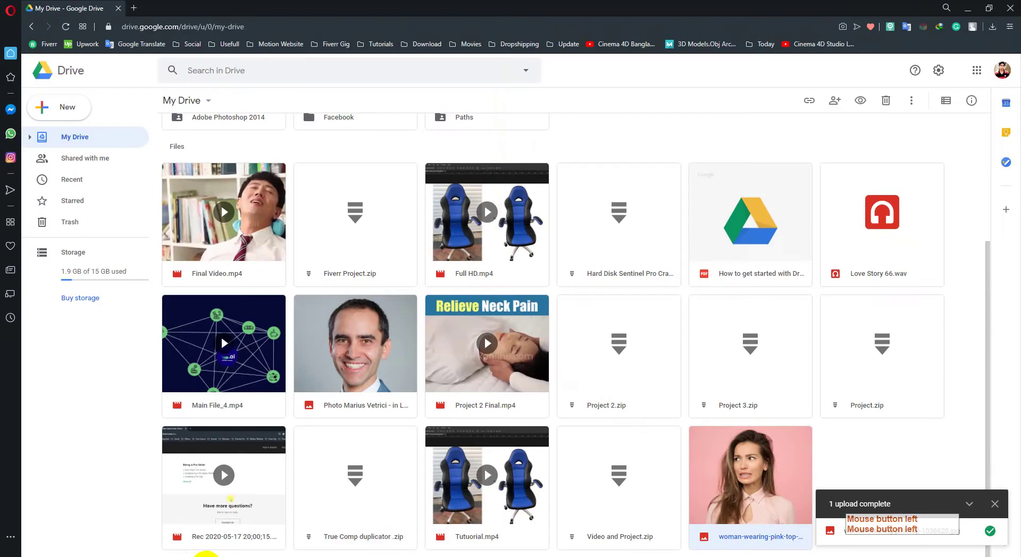
left_click(207, 554)
key("ctrl+space")
left_click_drag(516, 323, 479, 338)
left_click_drag(363, 213, 354, 389)
left_click_drag(347, 190, 402, 224)
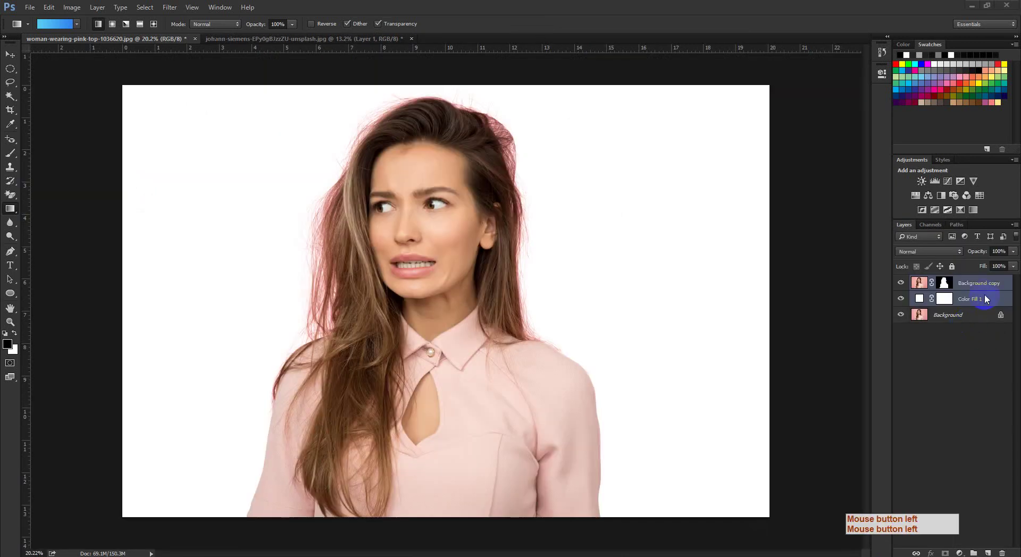
left_click_drag(985, 299, 1015, 541)
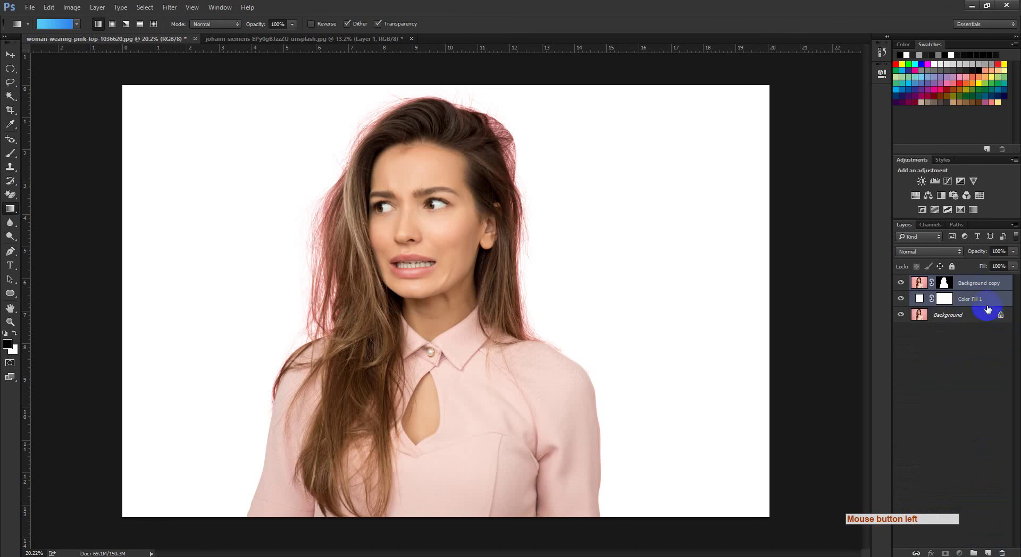
left_click_drag(987, 306, 1000, 553)
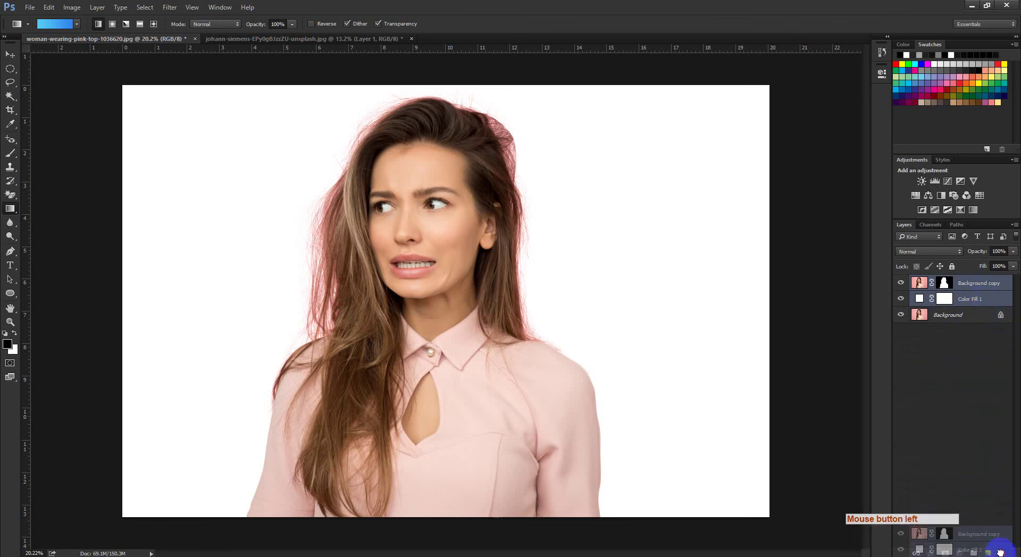
Check the portrait's saved paths, dismiss the chat notifications and examine the woman's hair and outline against the pink background
key("ctrl+space")
mouse_move(489, 321)
left_mouse_down()
mouse_move(462, 333)
mouse_move(482, 328)
left_mouse_up()
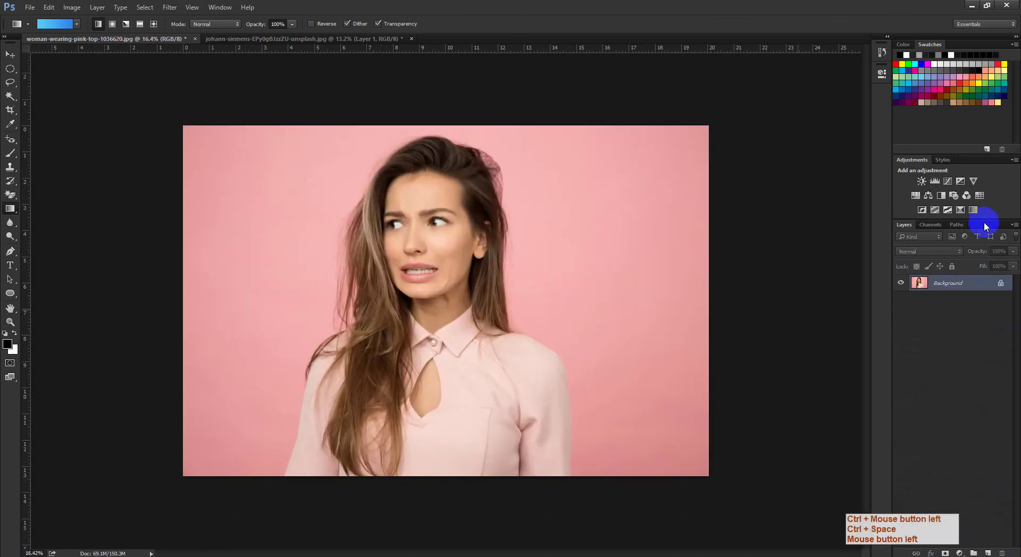
left_click(956, 228)
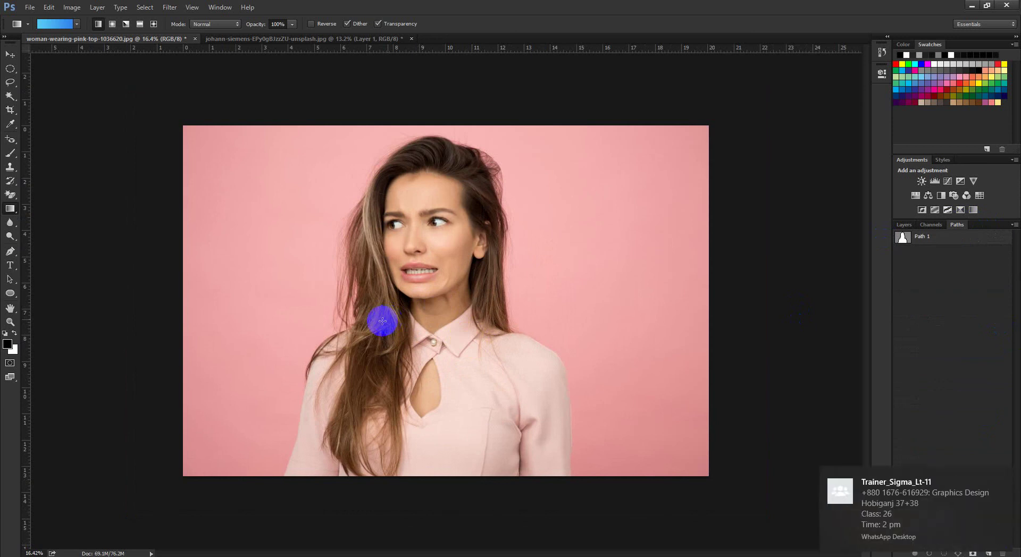
left_click(1005, 475)
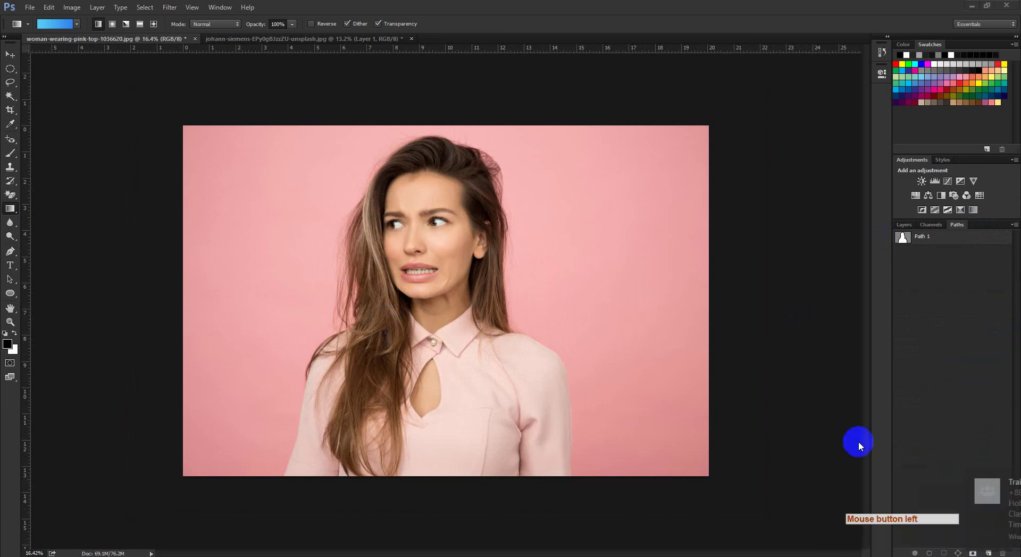
left_click(310, 244)
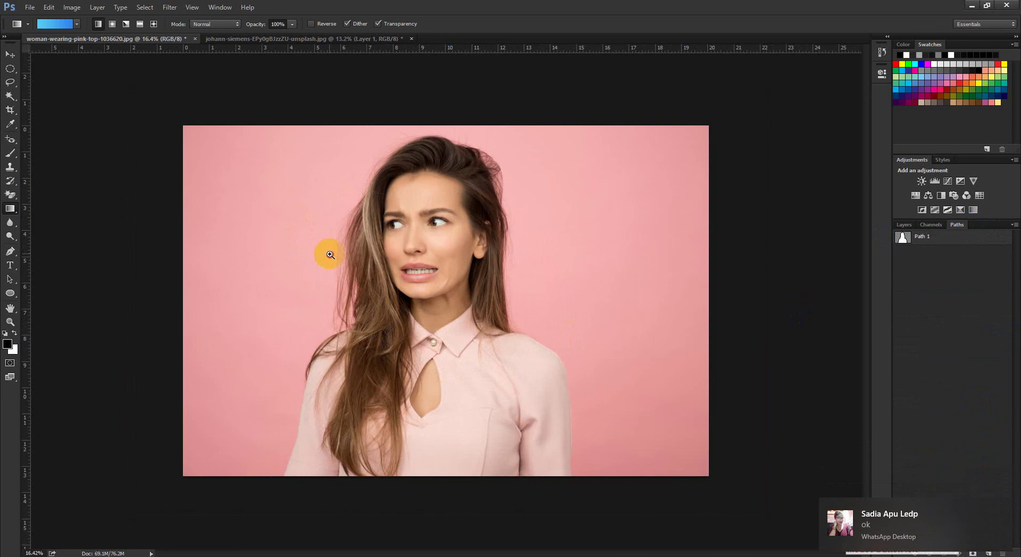
left_click_drag(330, 255, 333, 275)
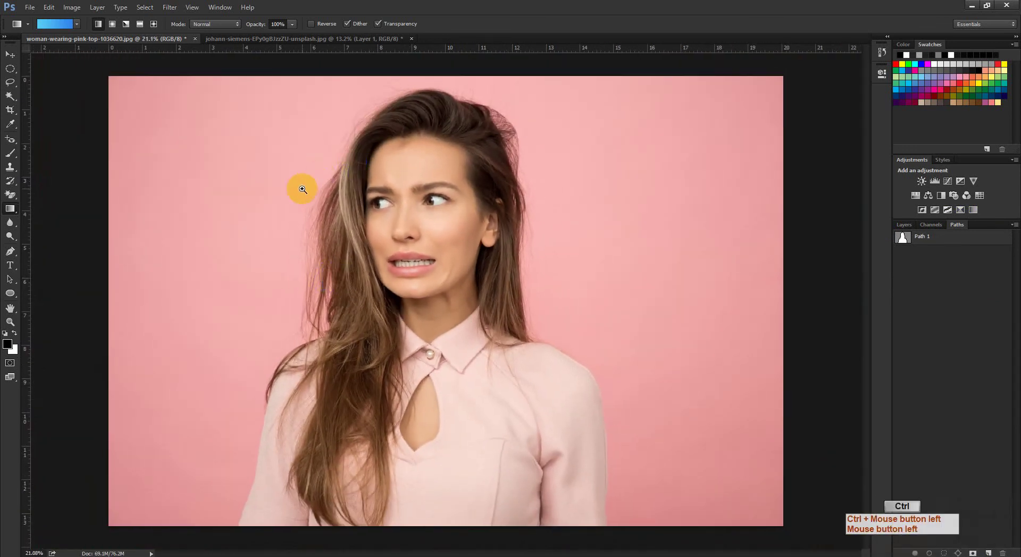
left_click_drag(298, 187, 404, 262)
mouse_move(521, 268)
left_mouse_down()
mouse_move(495, 265)
mouse_move(508, 267)
left_mouse_up()
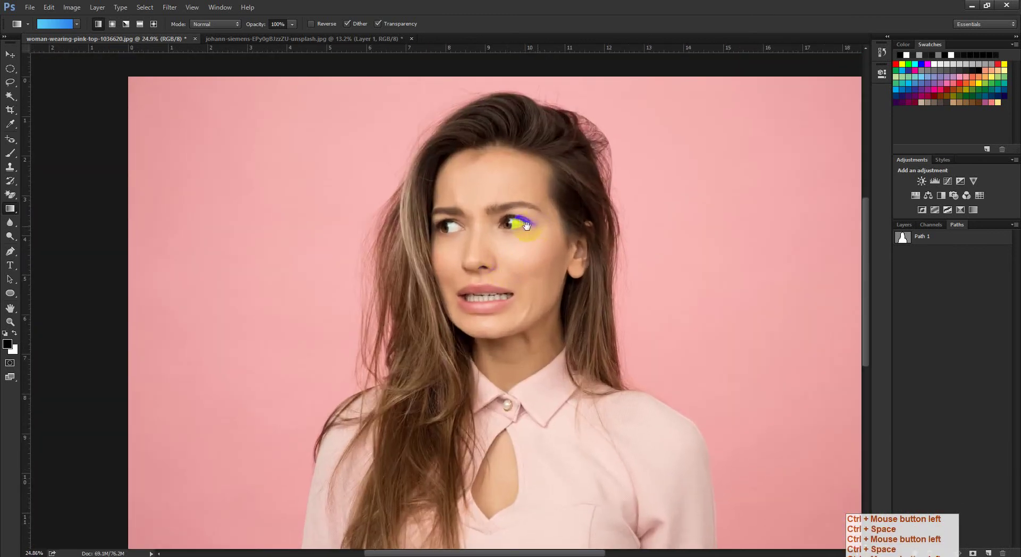
left_click_drag(527, 225, 533, 252)
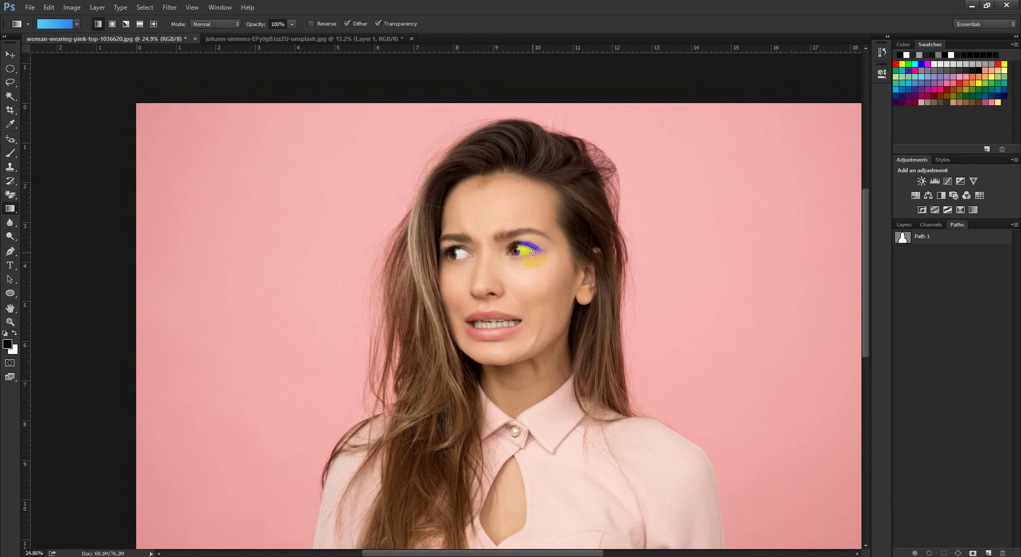
Duplicate the portrait's Background layer
left_click(903, 223)
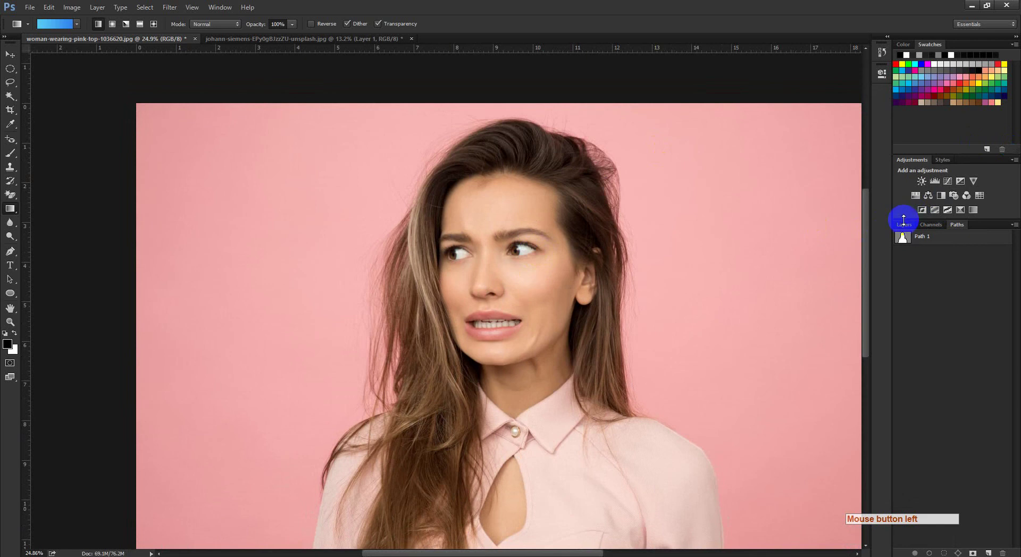
left_click(903, 224)
key("ctrl+space")
left_click_drag(630, 258, 605, 256)
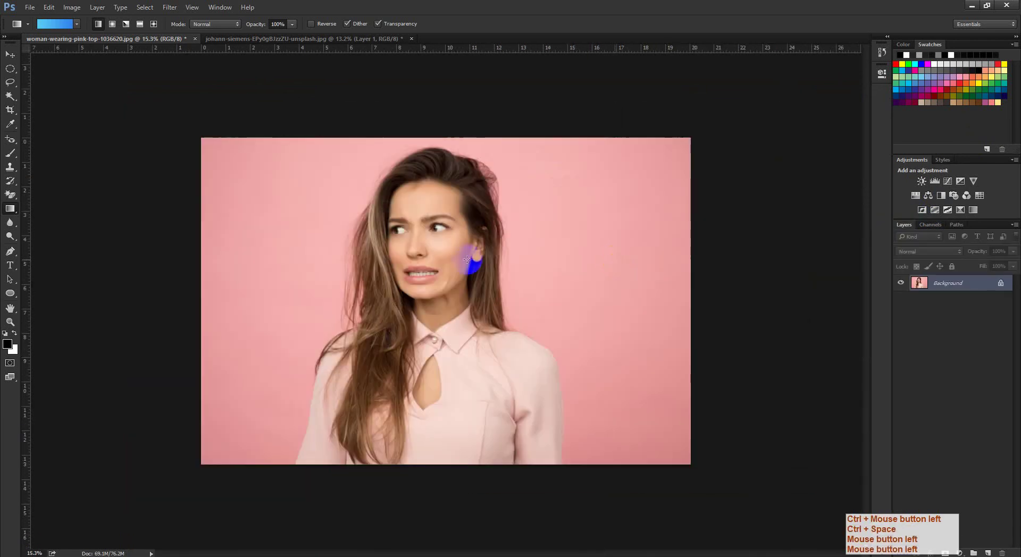
key("ctrl+space")
left_click_drag(379, 258, 387, 259)
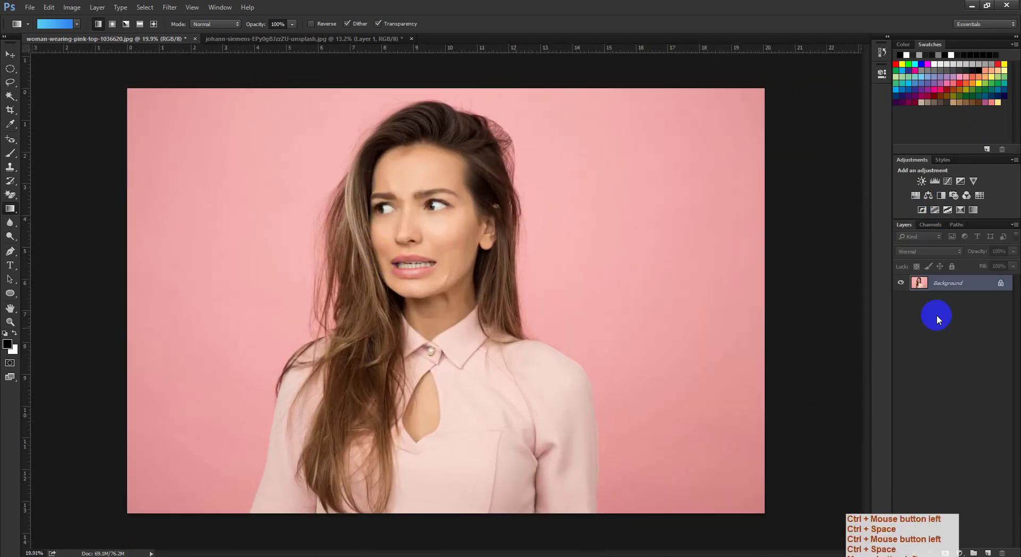
left_click_drag(966, 288, 986, 543)
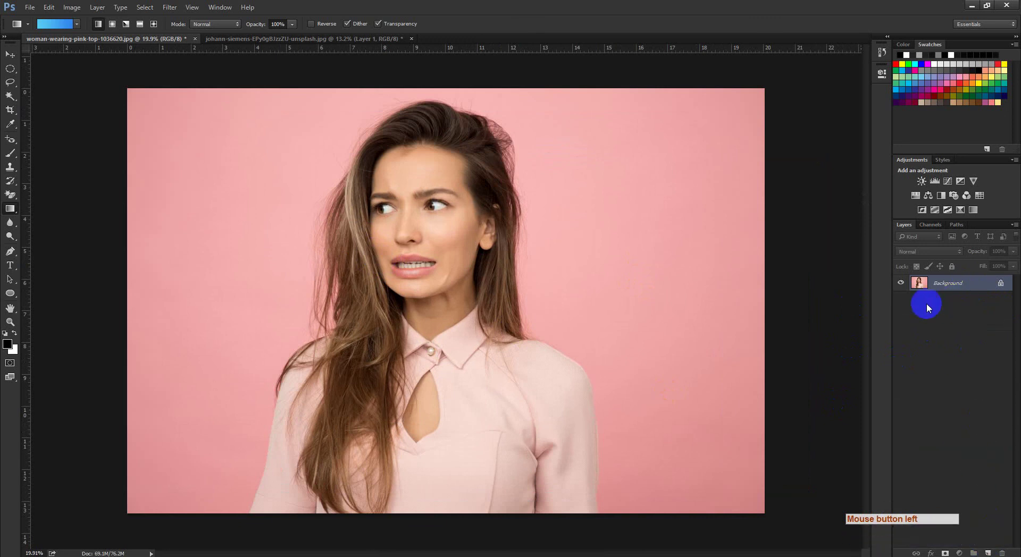
left_click_drag(972, 288, 990, 553)
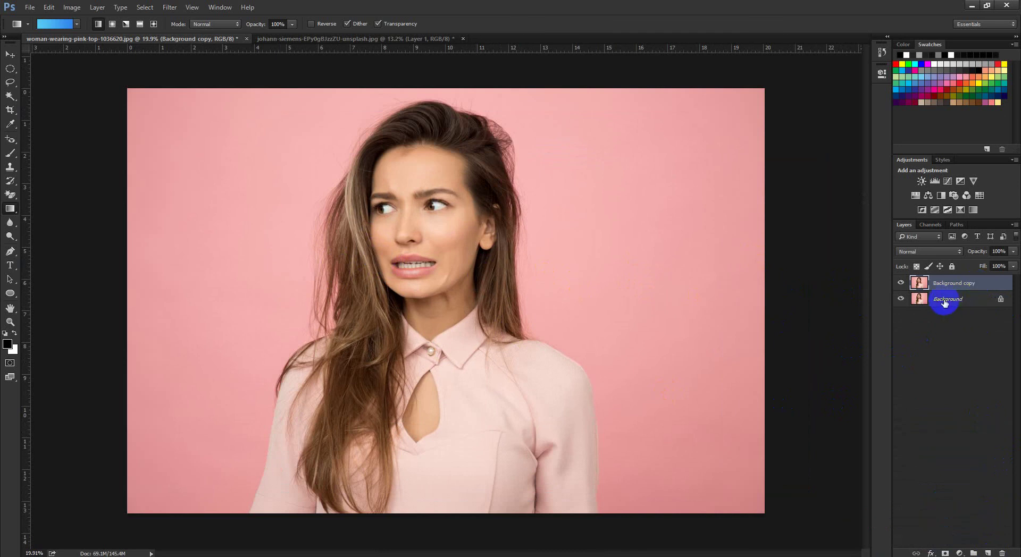
key("ctrl+space")
left_click_drag(438, 227, 429, 227)
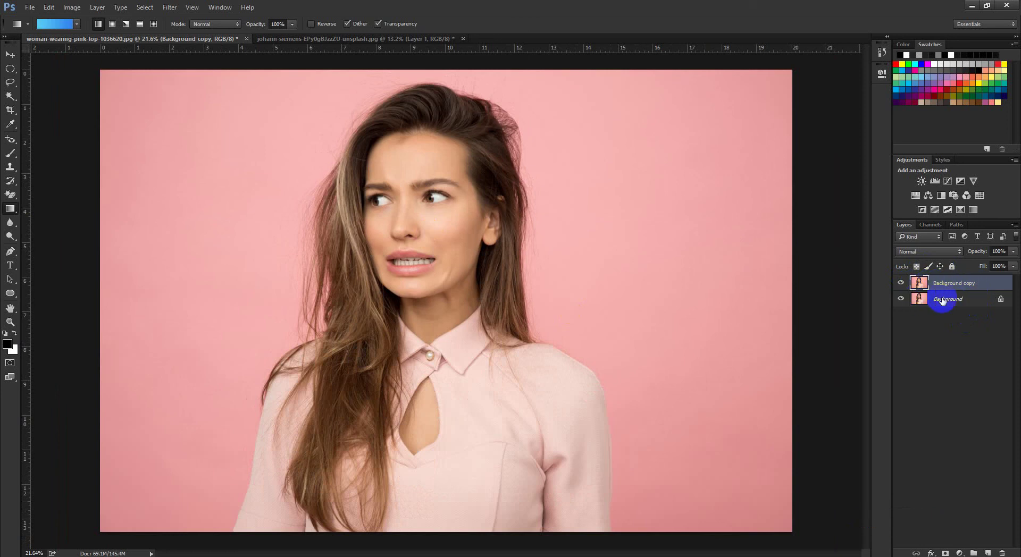
key("ctrl+space")
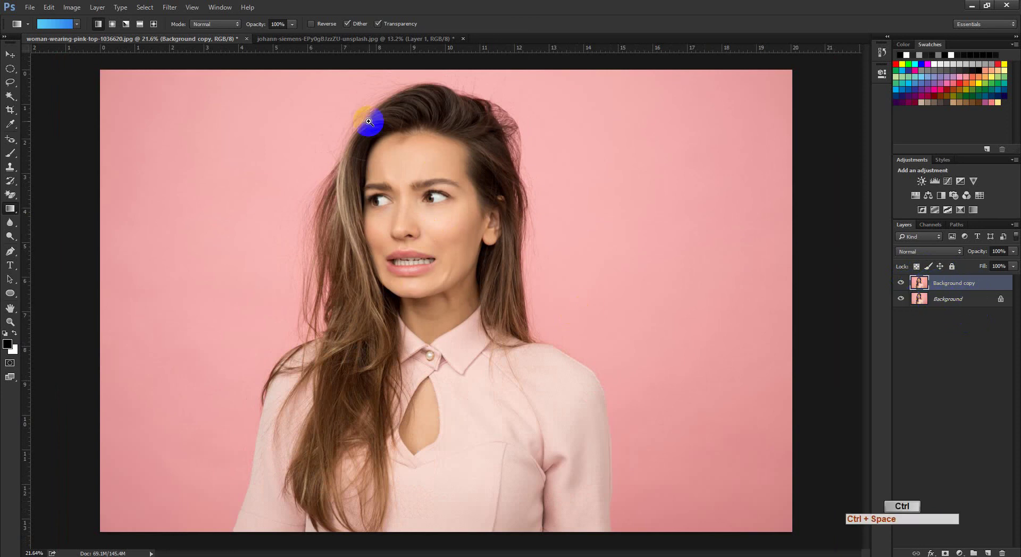
left_click_drag(404, 133, 406, 166)
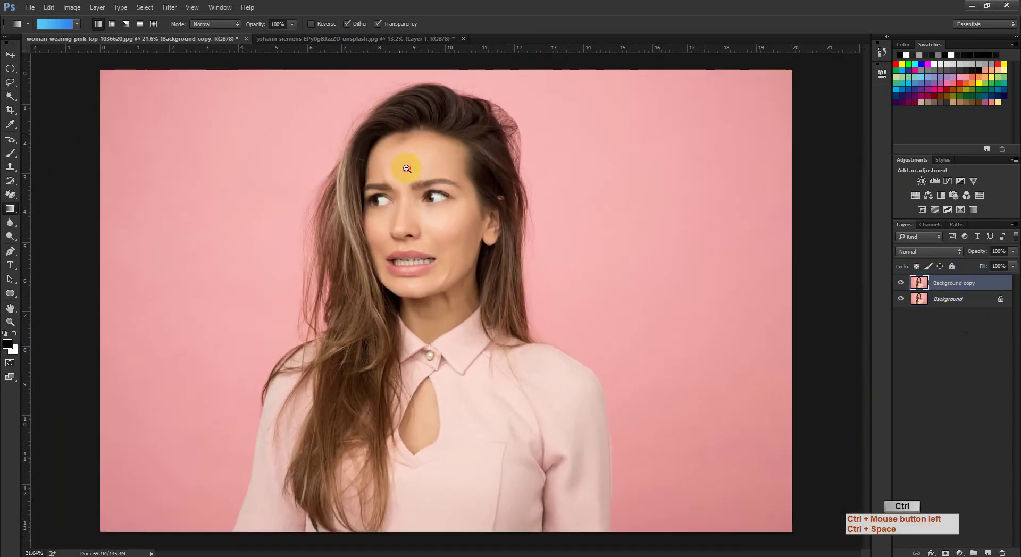
Delete the old Blue copy channel from the portrait
left_click(930, 226)
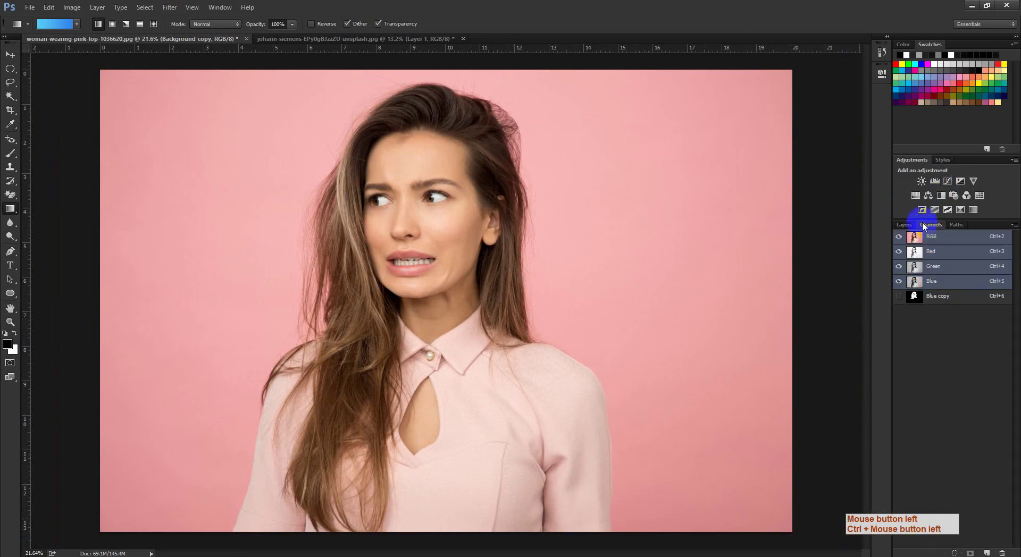
left_click(961, 299)
left_click_drag(948, 299, 1002, 552)
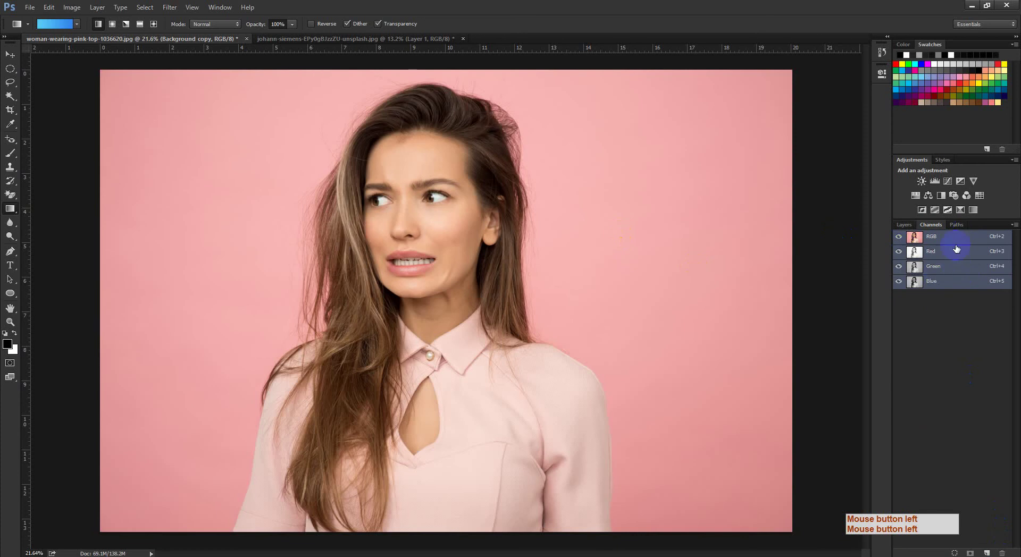
Hide and restore the Red, Green and Blue channels one by one to see what each contributes to the portrait
left_click(930, 240)
left_click(899, 251)
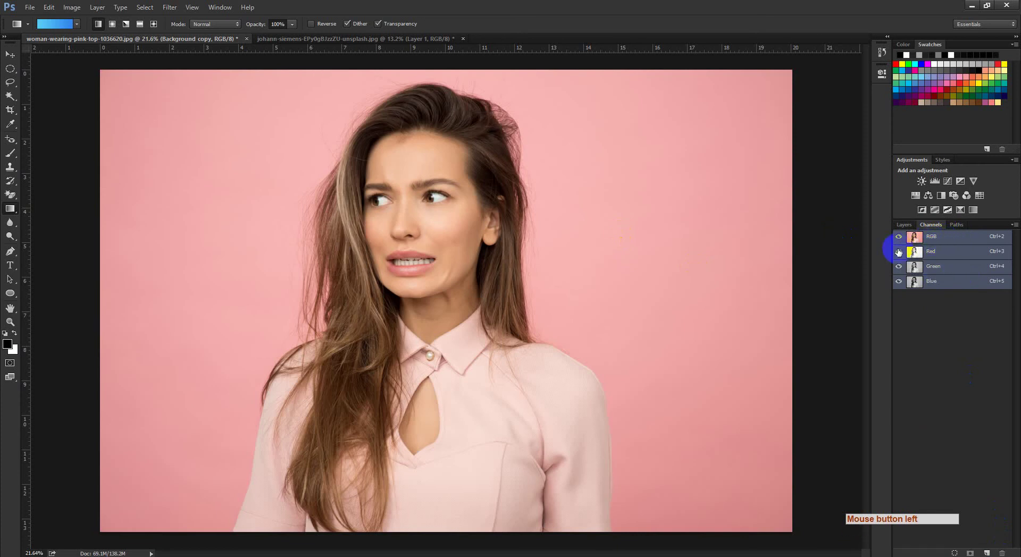
left_click(898, 252)
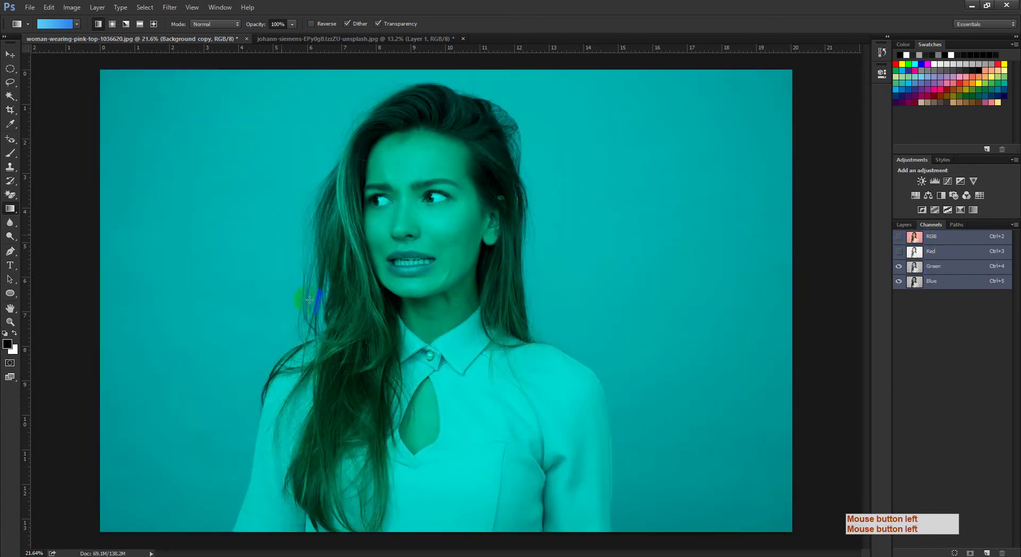
key("super")
key("super")
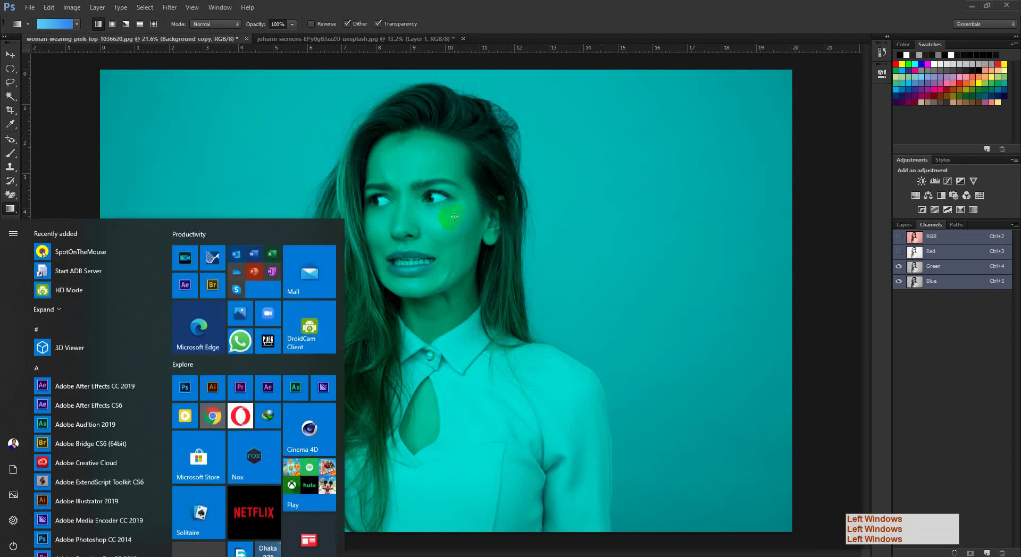
key("super")
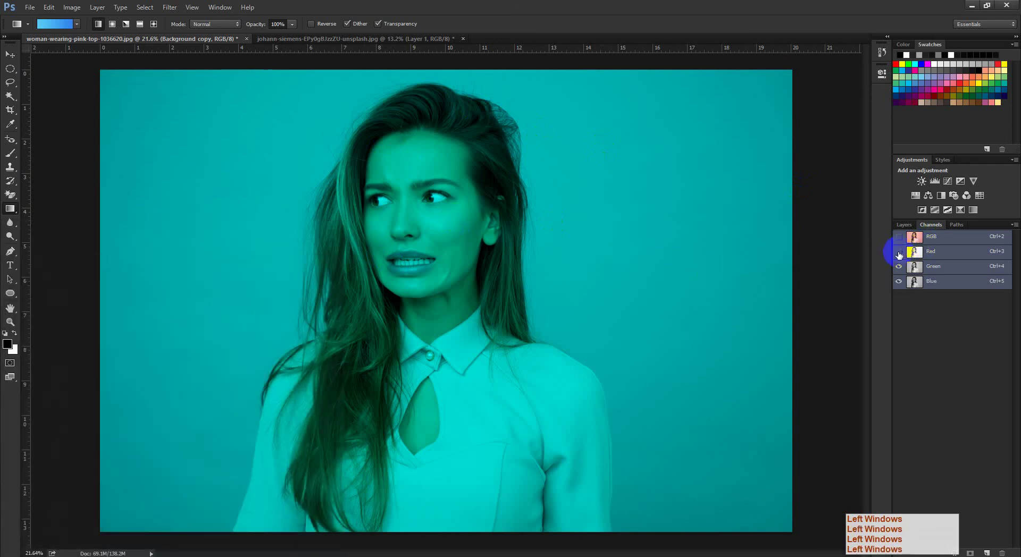
left_click(899, 252)
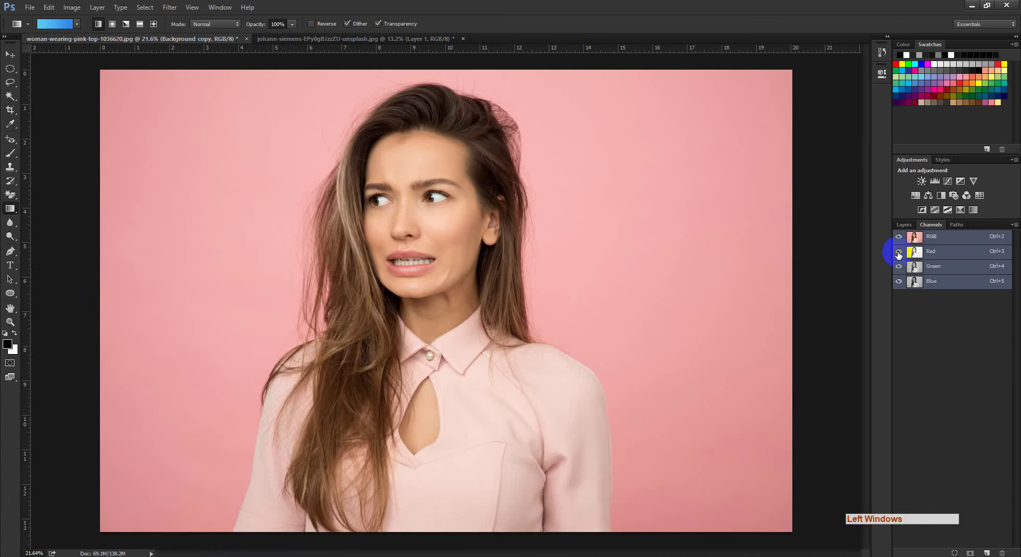
left_click(899, 266)
left_click(899, 271)
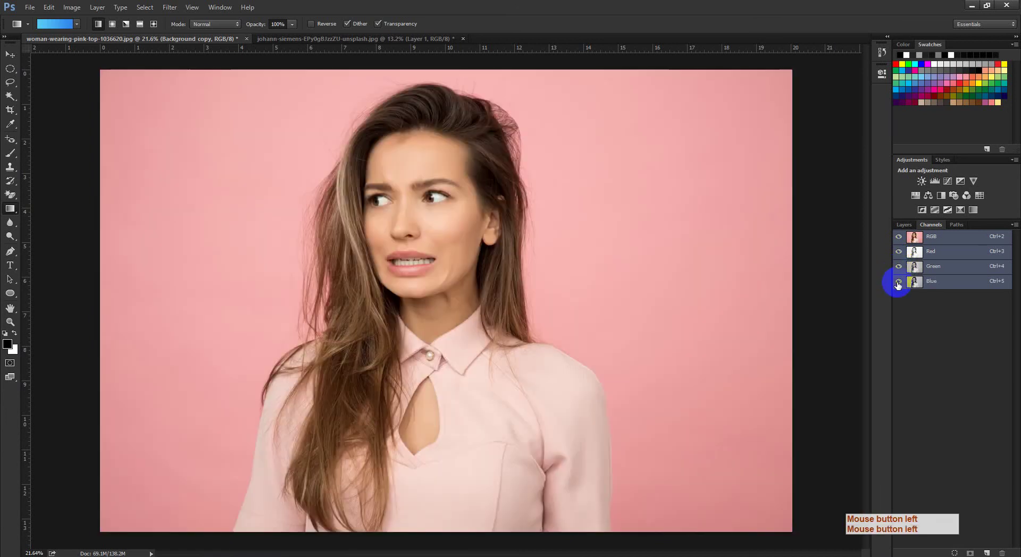
left_click(898, 282)
left_click(898, 282)
View the Blue, Green and Red channels separately and examine the hair up close in the Red channel
left_click(932, 282)
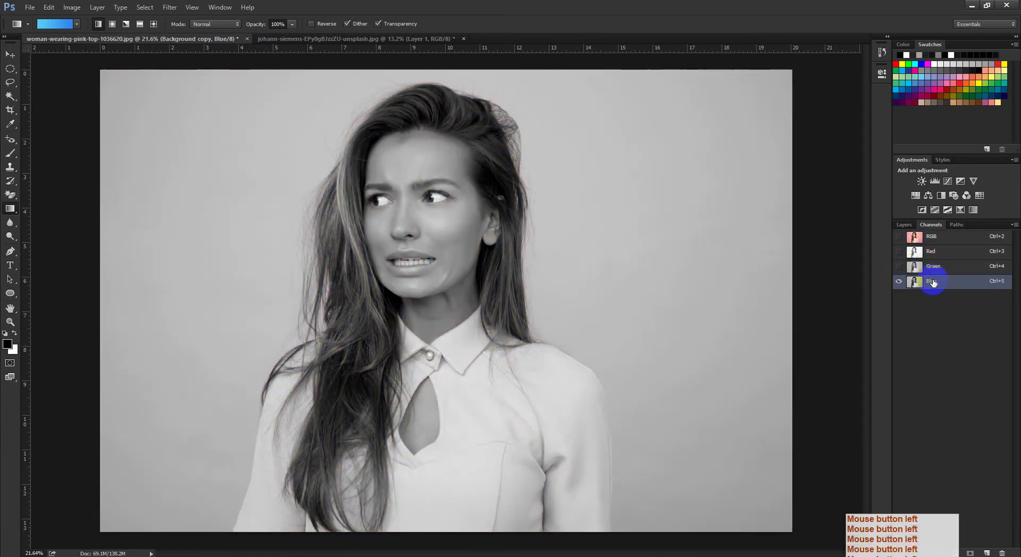
left_click(934, 268)
left_click(931, 252)
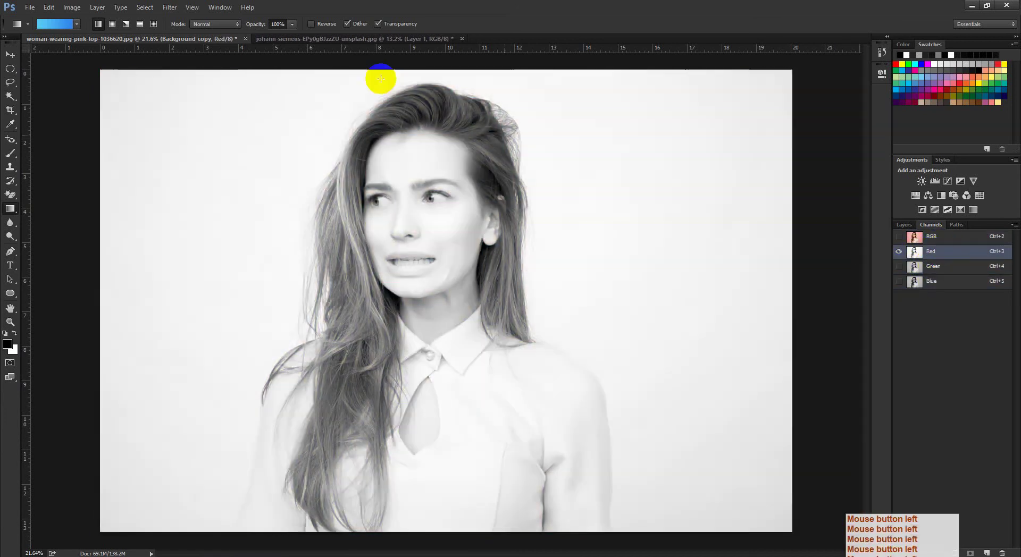
left_click(339, 170, "ctrl")
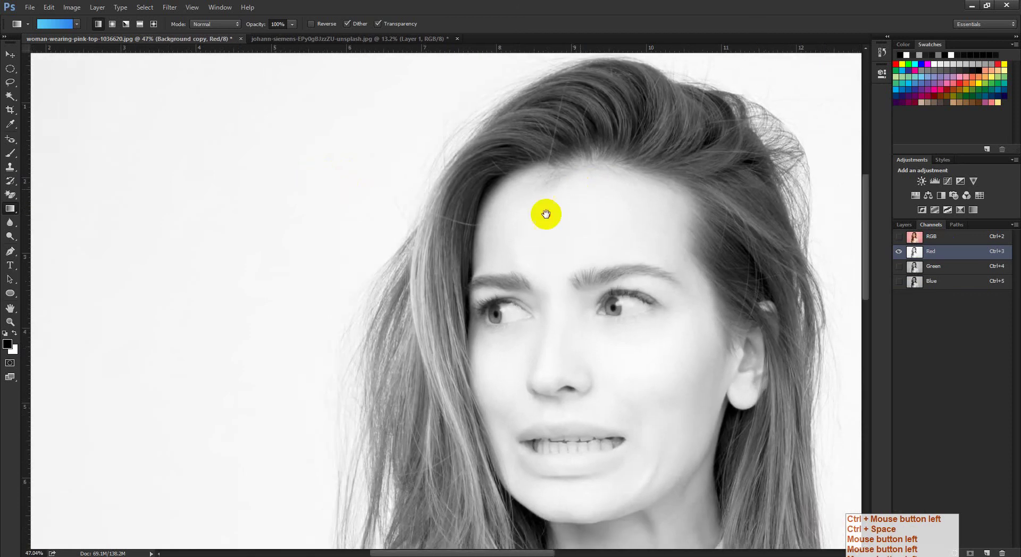
left_click_drag(547, 214, 451, 286)
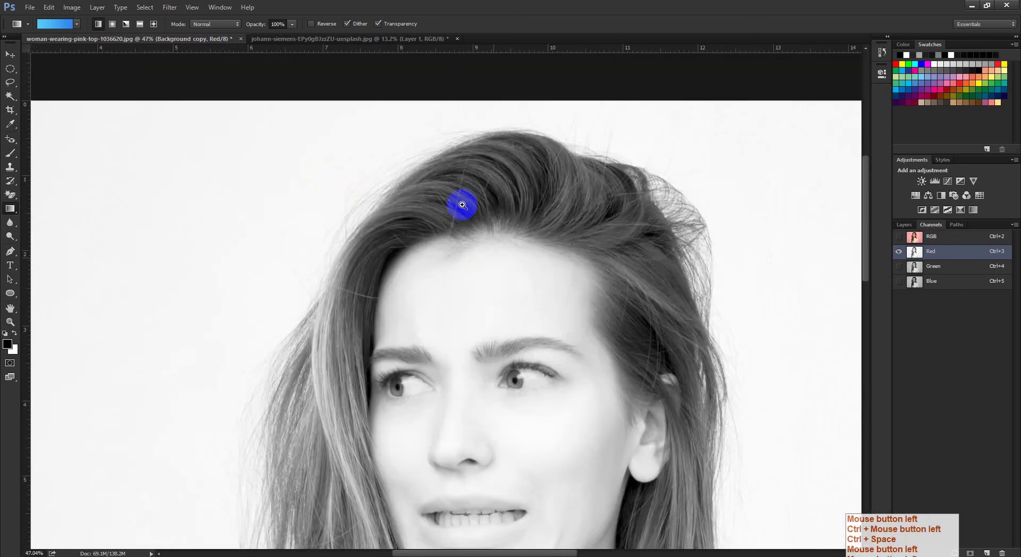
left_click(460, 205, "ctrl")
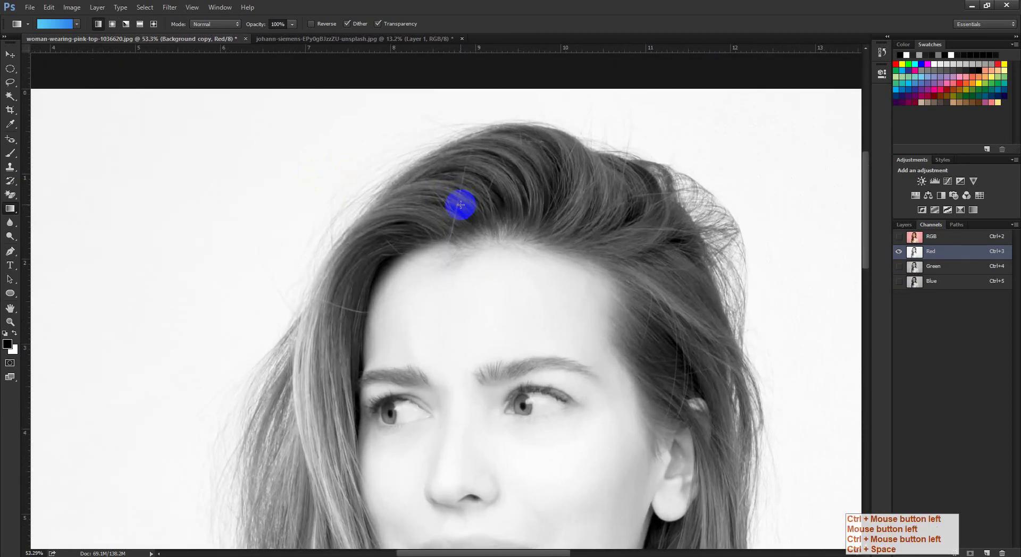
Compare the contrast between hair and background in the Blue and Green channels, ending on the Blue channel
left_click(942, 285)
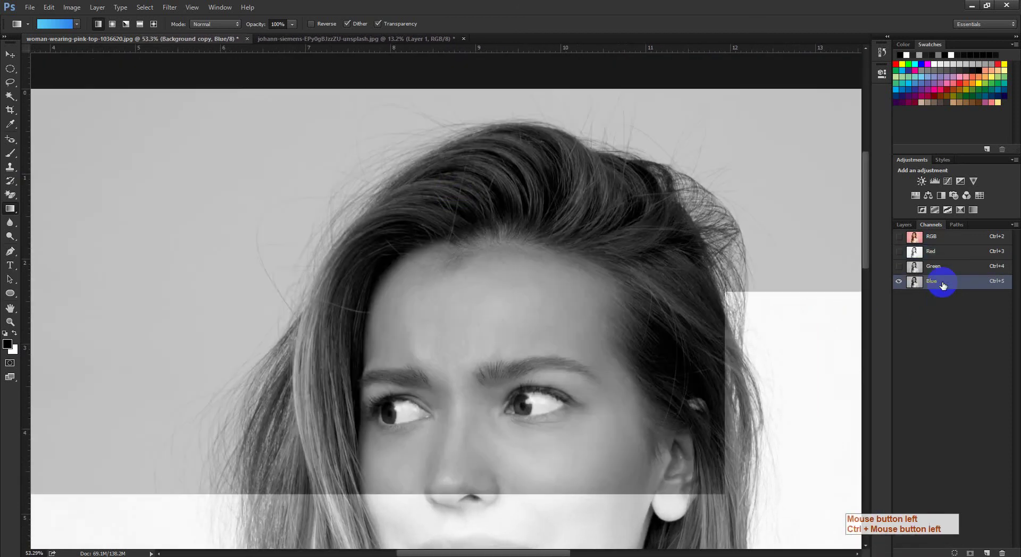
left_click(940, 270)
left_click(940, 259)
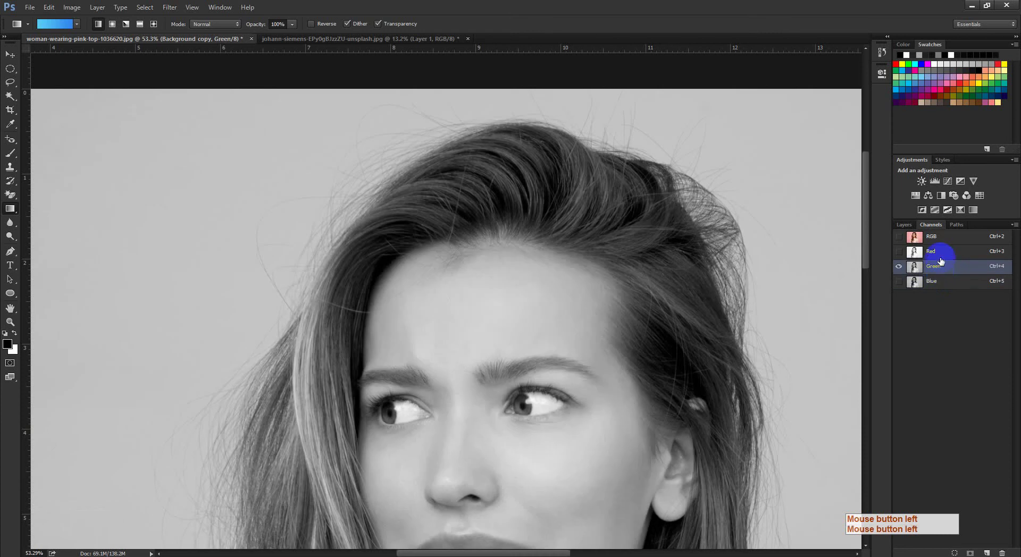
left_click(936, 286)
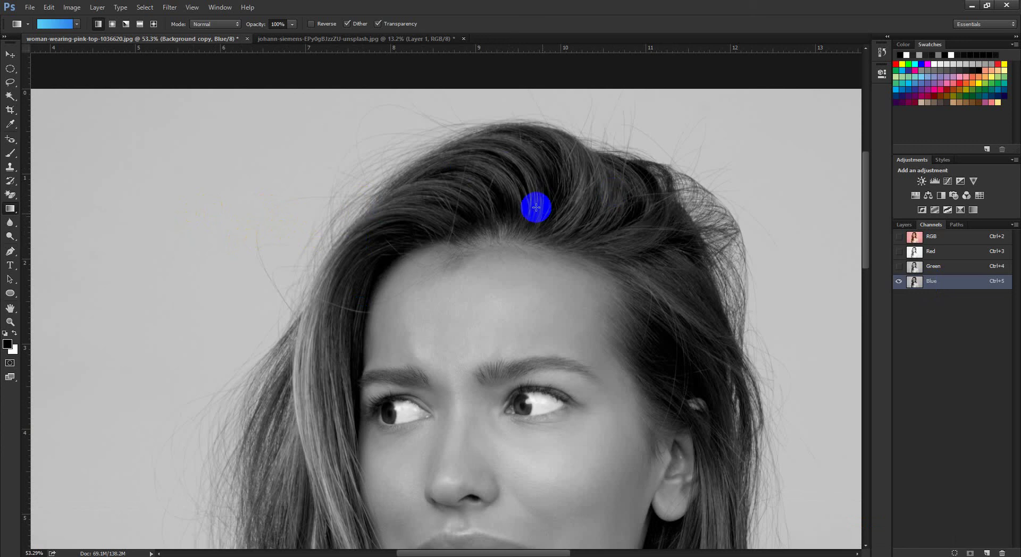
key("ctrl+space")
left_click_drag(454, 239, 486, 261)
left_click(971, 286)
left_click_drag(393, 179, 365, 182)
left_click(927, 291)
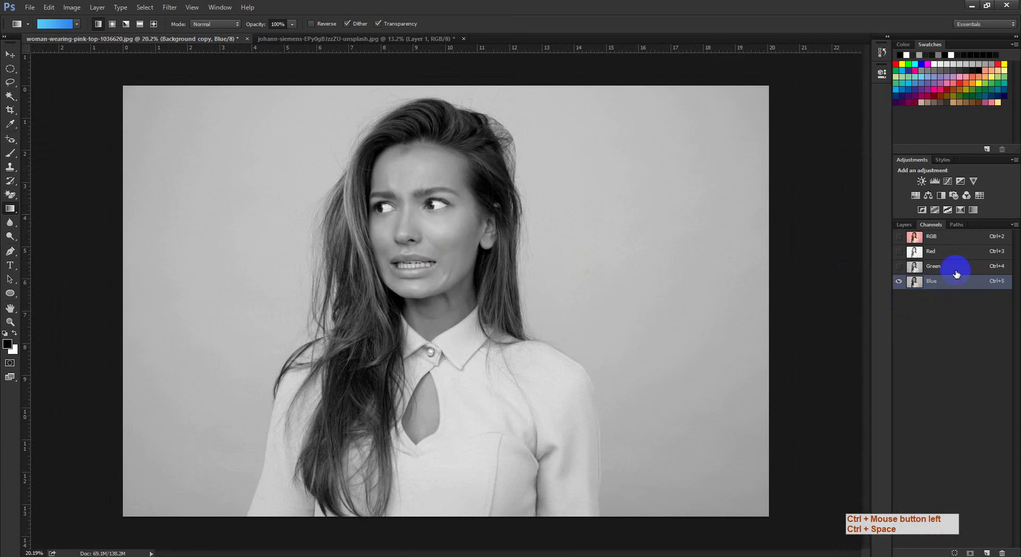
Duplicate the Blue channel
left_click_drag(978, 286, 986, 552)
left_click_drag(381, 296, 406, 307)
left_click_drag(450, 235, 419, 346)
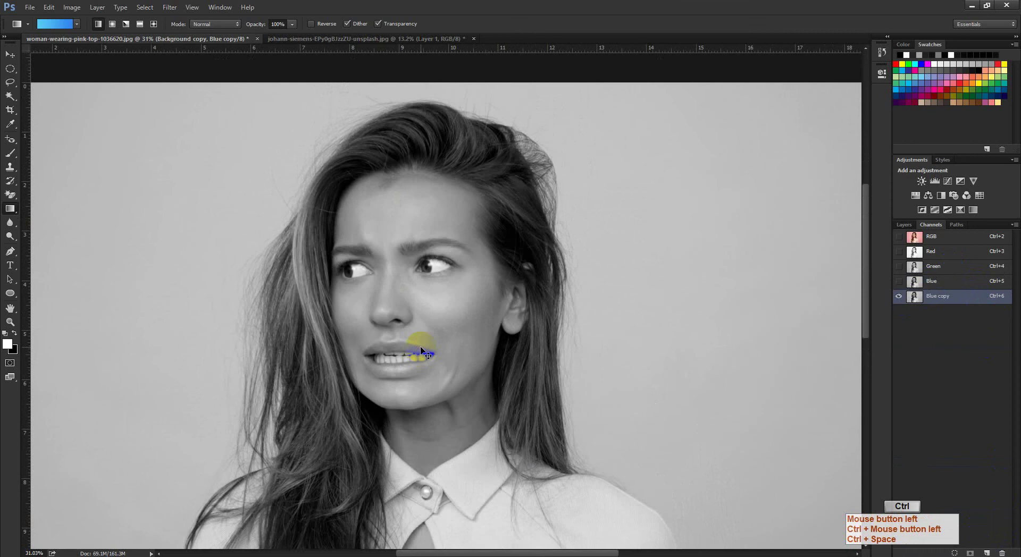
Darken the hair and whiten the background of the Blue copy channel with Levels, setting input black to 72 and input white to 183
key("ctrl+l")
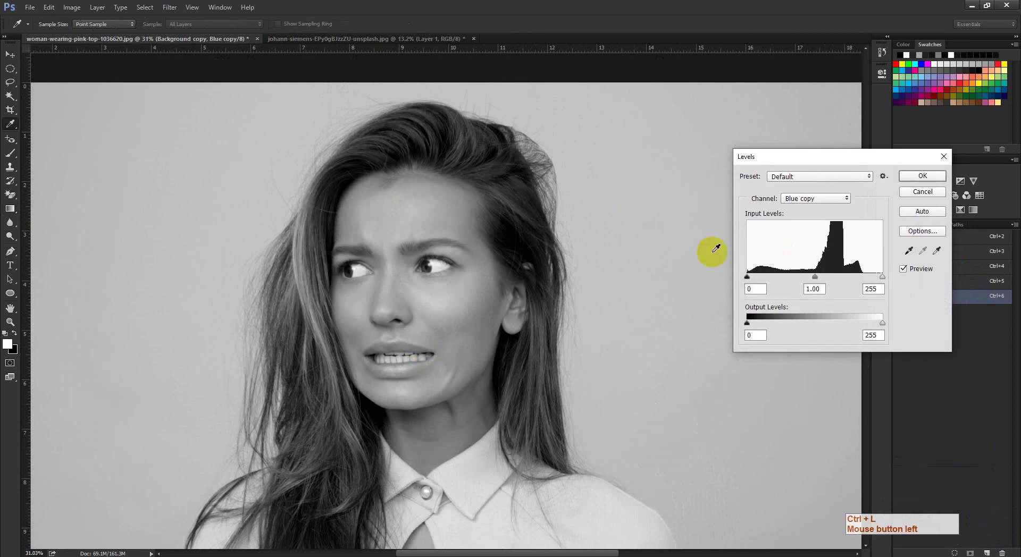
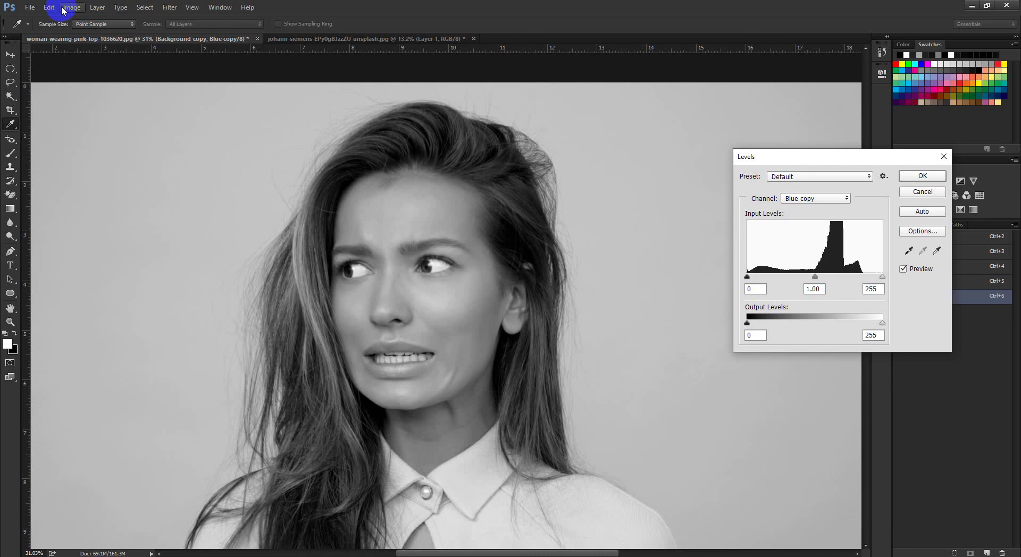
key("ctrl+space")
mouse_move(193, 314)
left_mouse_down()
mouse_move(212, 321)
mouse_move(192, 312)
left_mouse_up()
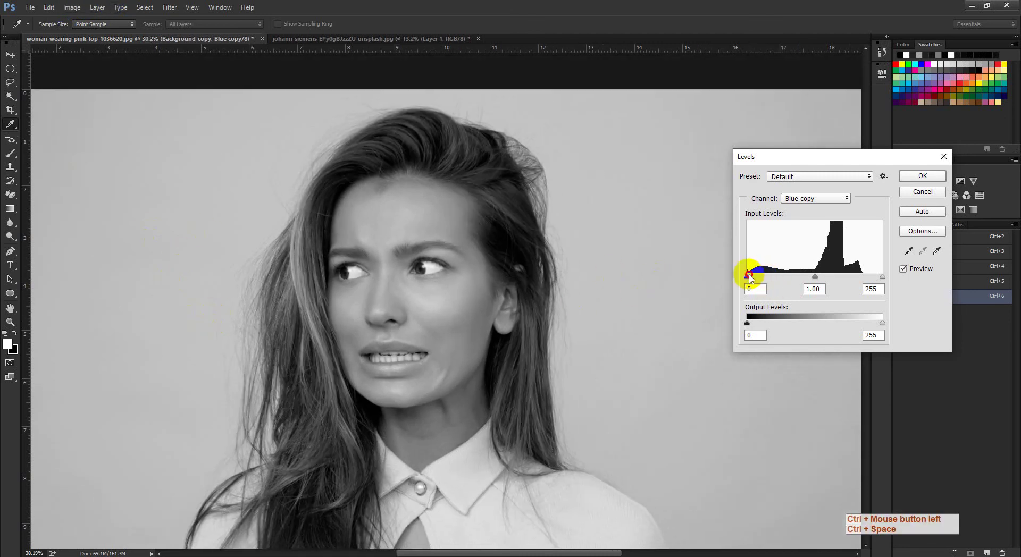
left_click_drag(749, 276, 789, 282)
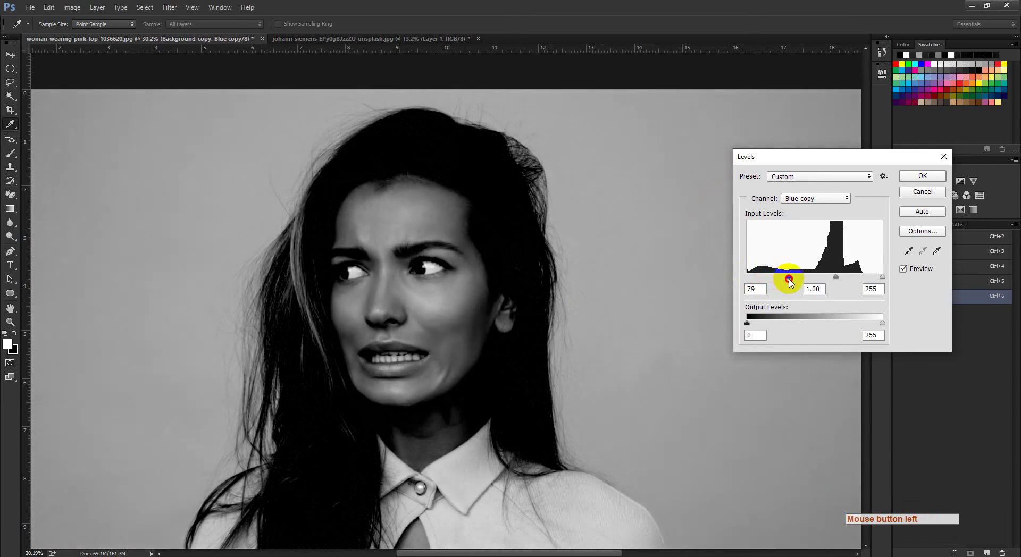
left_click_drag(882, 278, 846, 287)
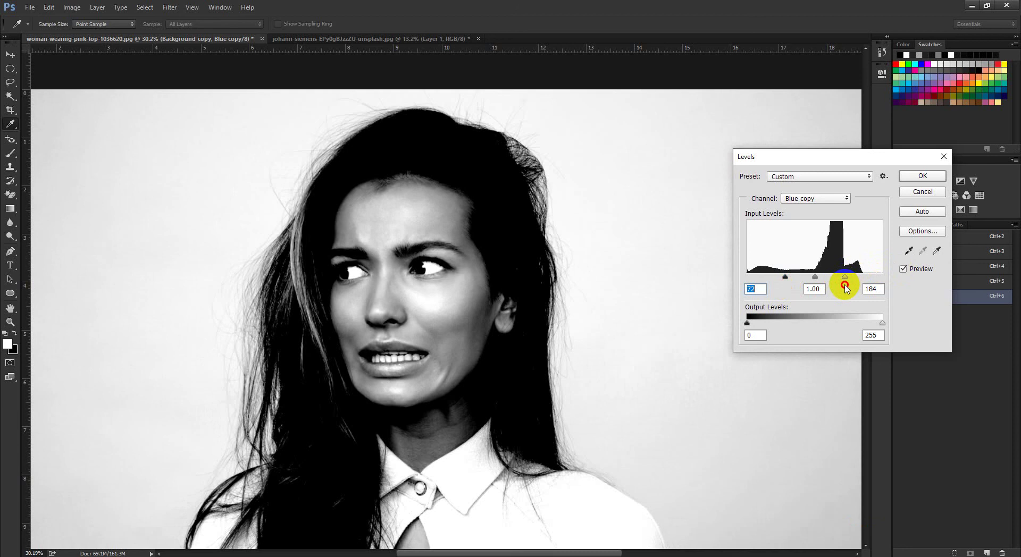
left_click_drag(845, 287, 840, 289)
left_click_drag(514, 341, 462, 377)
left_click_drag(366, 209, 414, 329)
left_click(873, 288)
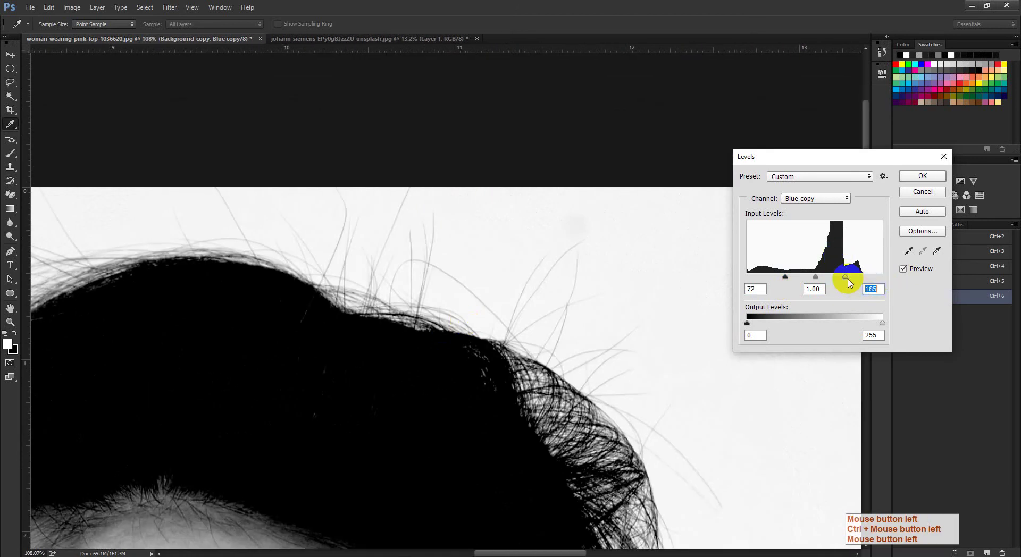
left_click_drag(846, 278, 845, 280)
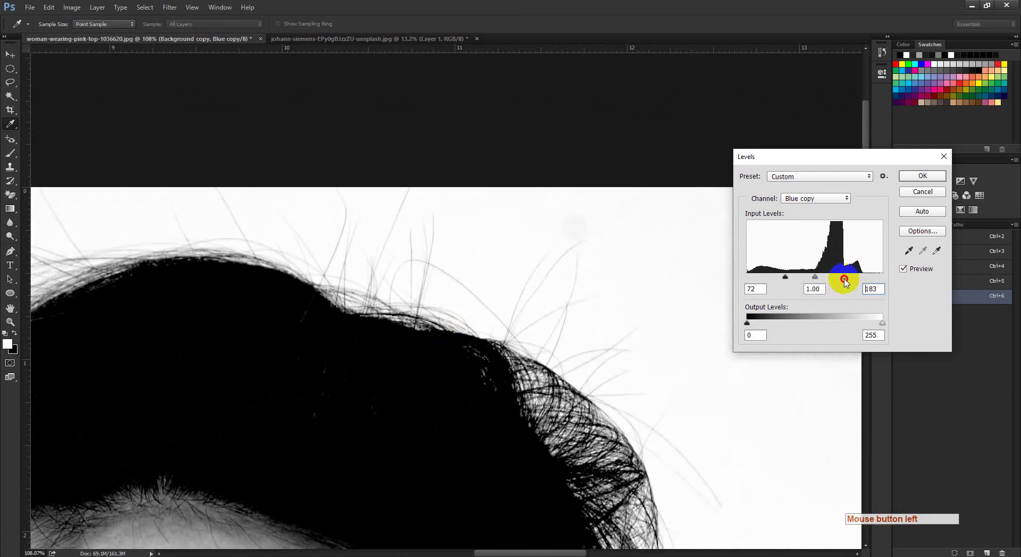
Examine the woman's face, hair and overall outline in the Levels preview of the Blue copy channel
left_click_drag(530, 375, 500, 383)
left_click_drag(343, 538, 429, 356)
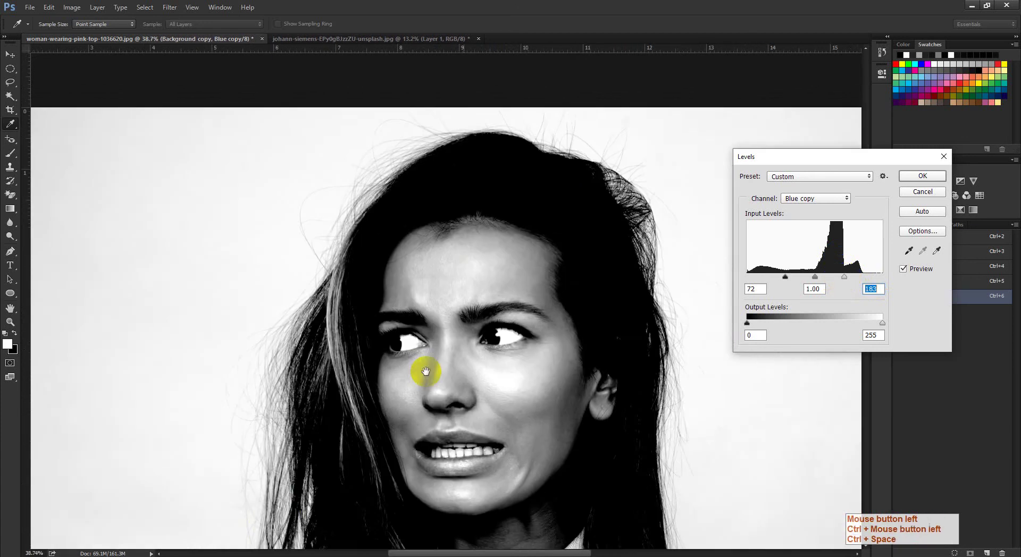
left_click_drag(361, 457, 369, 370)
mouse_move(293, 418)
left_mouse_down()
mouse_move(305, 415)
mouse_move(291, 417)
left_mouse_up()
left_click_drag(273, 513, 351, 349)
left_click_drag(415, 200, 405, 303)
left_click_drag(429, 213, 405, 308)
left_click_drag(405, 351, 420, 382)
key("ctrl+space")
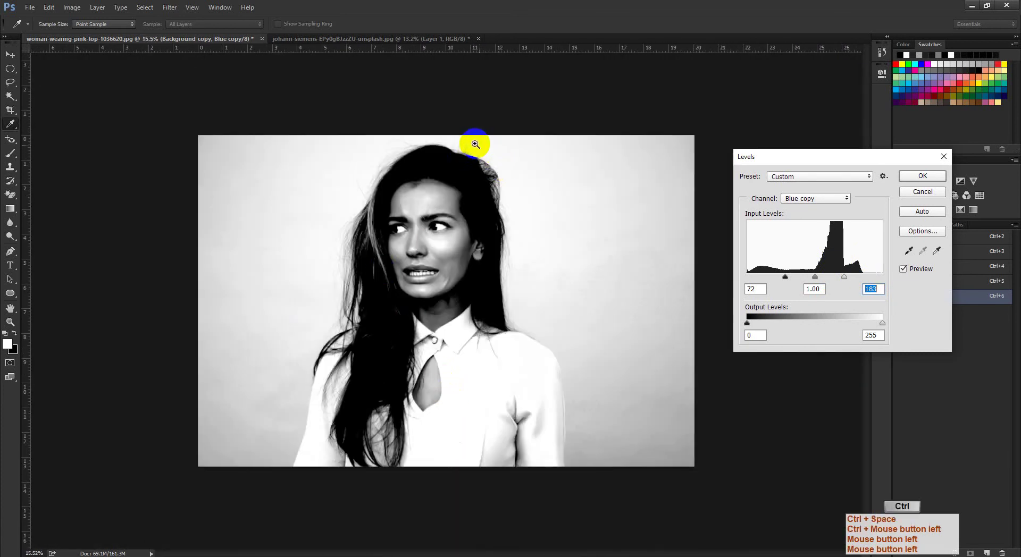
Inspect the stray hair strands closely around the crown, along both sides of the hair and at the shoulder
left_click_drag(475, 144, 545, 215)
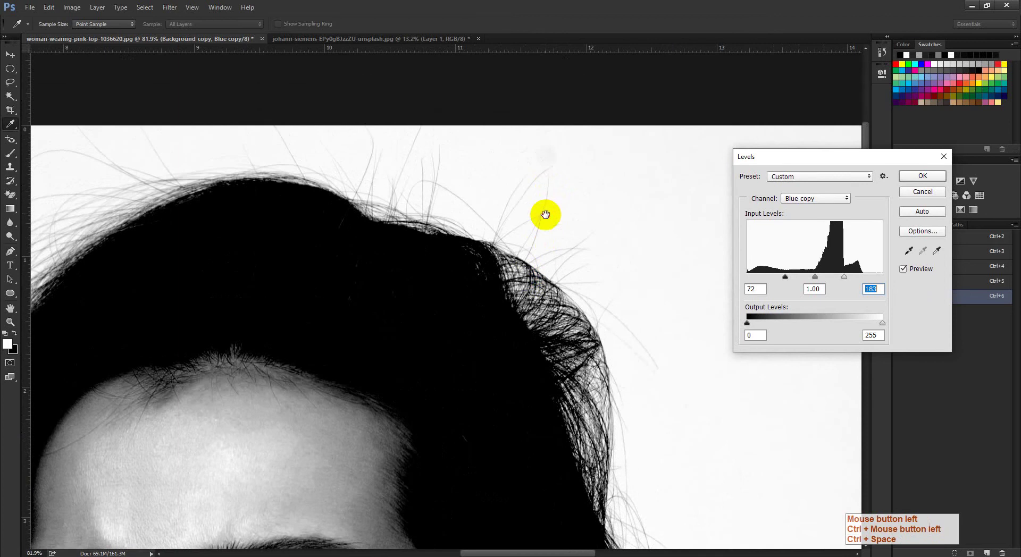
left_click_drag(575, 456, 524, 223)
left_click_drag(577, 446, 529, 191)
left_click_drag(574, 420, 570, 207)
left_click_drag(606, 396, 551, 304)
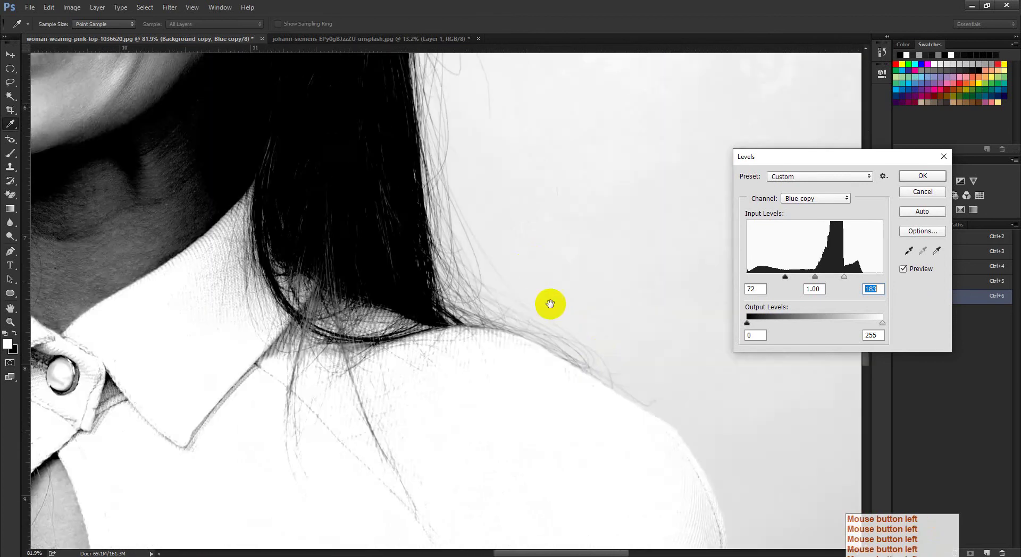
left_click_drag(553, 364, 494, 308)
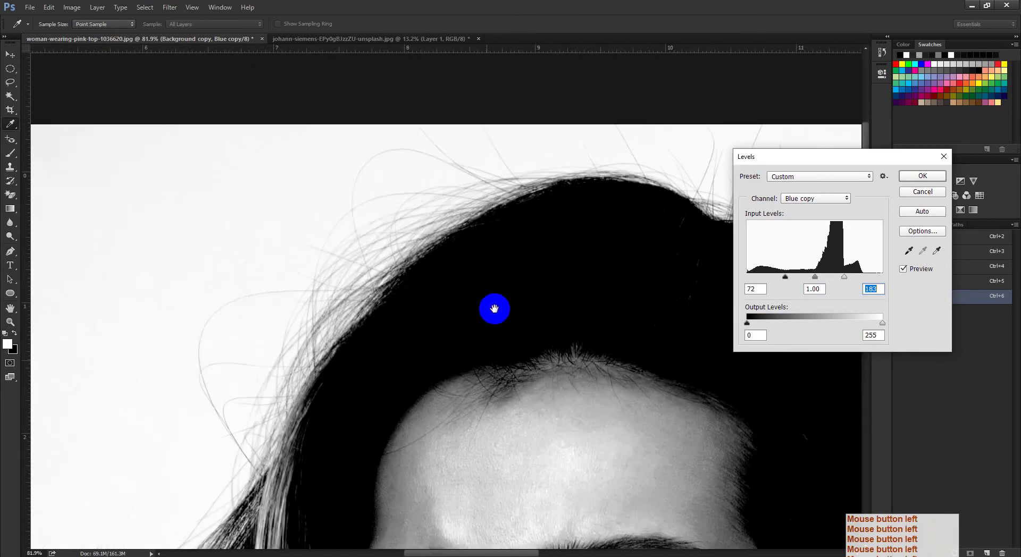
left_click_drag(340, 462, 477, 170)
left_click_drag(401, 483, 449, 135)
left_click_drag(476, 400, 457, 417)
left_click_drag(627, 122, 457, 340)
left_click_drag(574, 210, 562, 280)
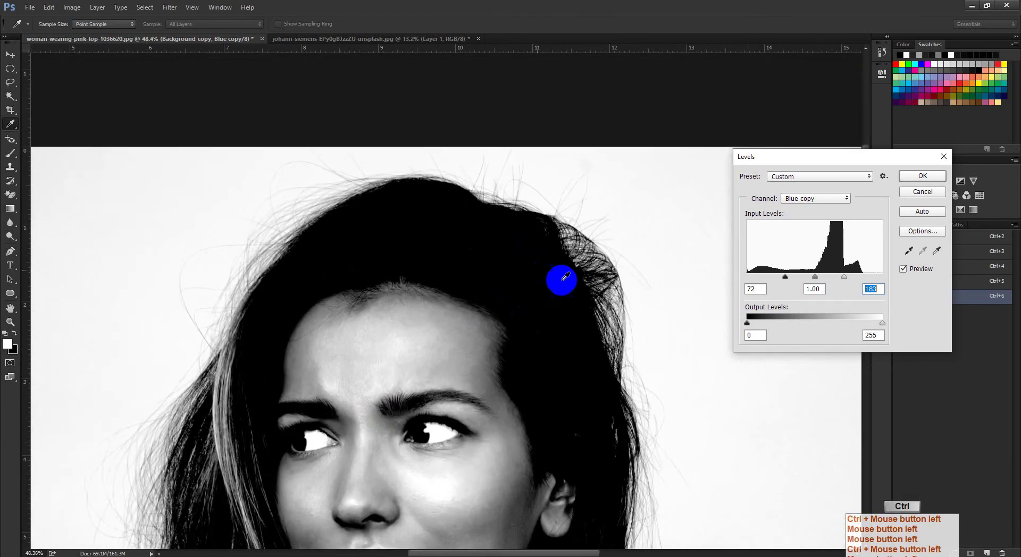
Raise the Levels input black value to 127 to darken the hair and face further
left_click(780, 284)
left_click_drag(786, 279, 814, 299)
left_click_drag(486, 304, 513, 154)
left_click_drag(462, 407, 456, 311)
left_click(475, 304, "ctrl")
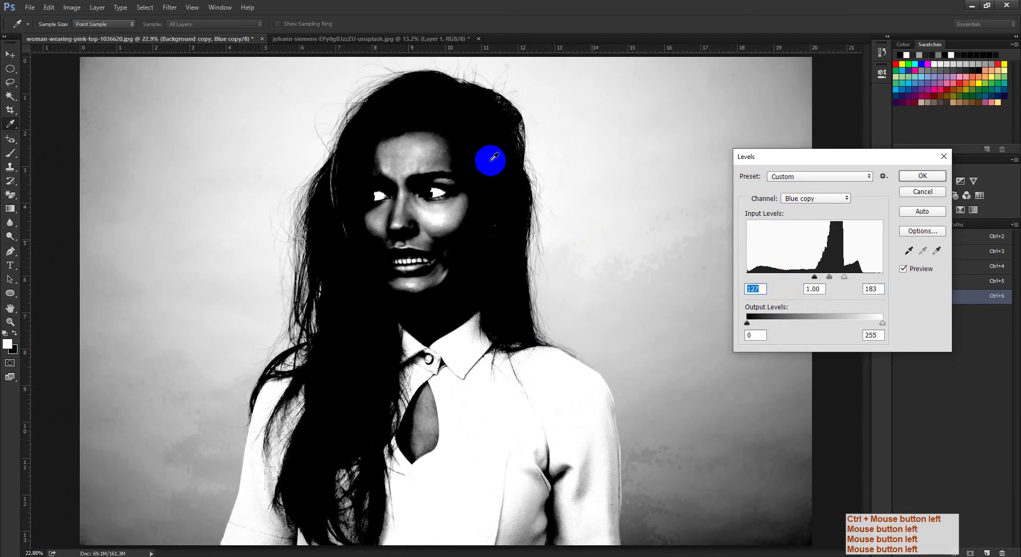
Inspect the fine hair strands around the forehead, crown and both sides of the hair in the Levels preview
left_click_drag(480, 133, 511, 152)
left_click_drag(408, 174, 414, 261)
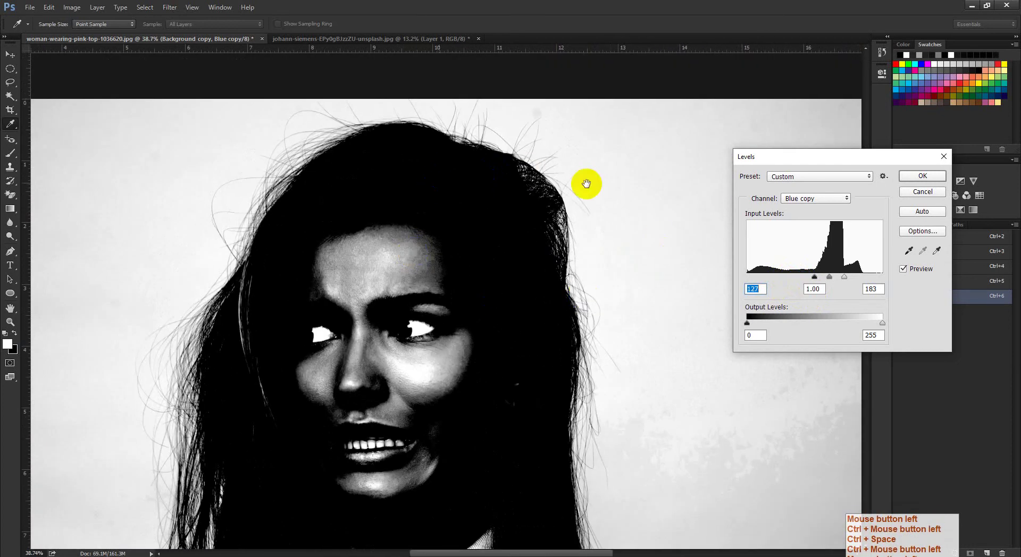
left_click_drag(231, 195, 270, 224)
left_click_drag(276, 202, 253, 376)
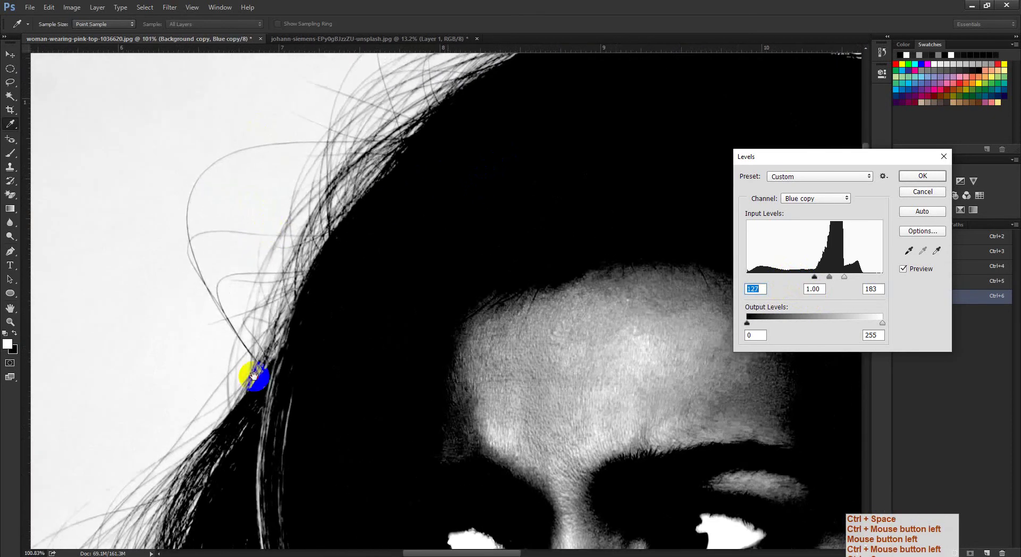
left_click_drag(686, 334, 437, 369)
left_click_drag(546, 402, 438, 80)
left_click_drag(611, 478, 510, 70)
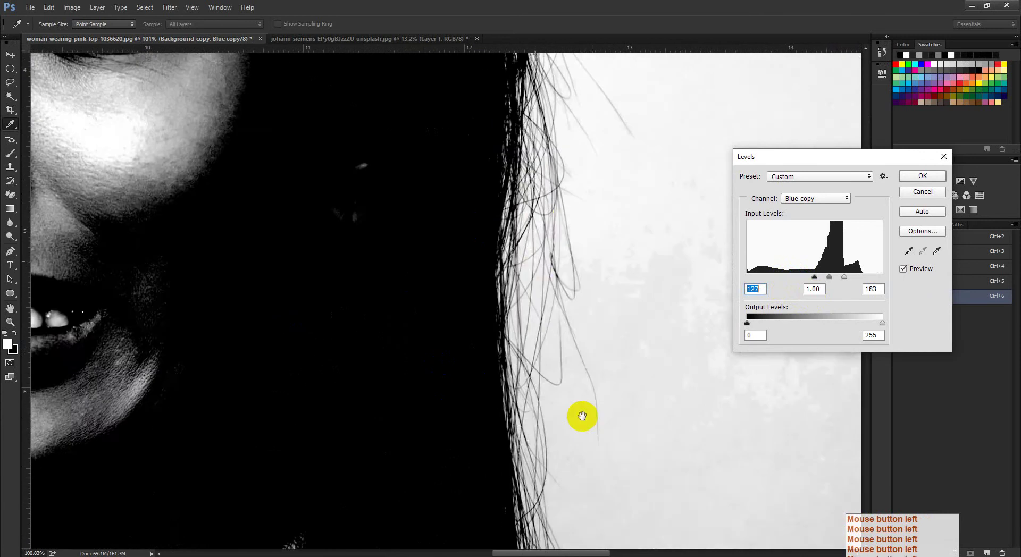
left_click_drag(581, 417, 556, 183)
left_click_drag(589, 380, 491, 302)
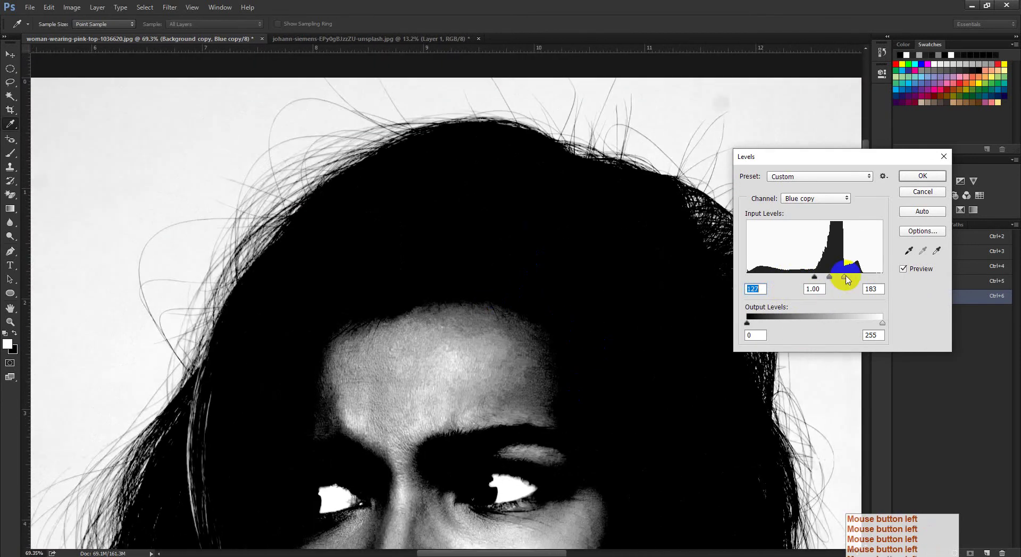
Lower the Levels input white value to 176 to whiten the background around the hair
left_click_drag(847, 280, 841, 280)
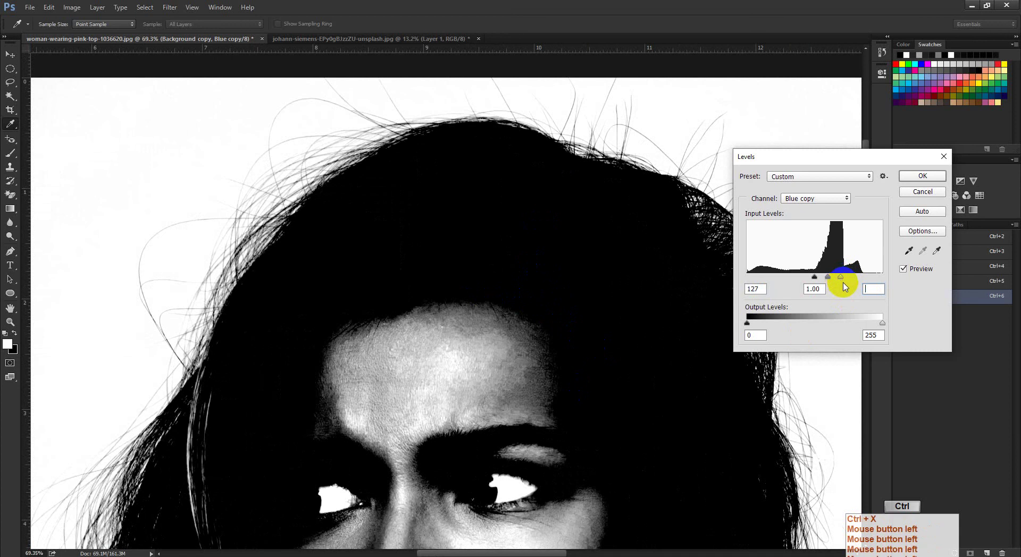
left_click(841, 279)
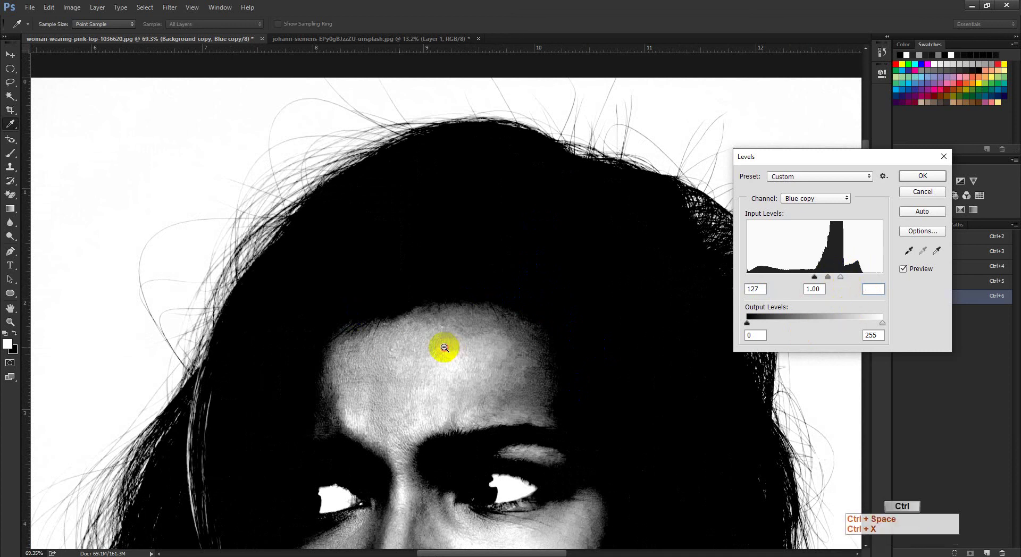
left_click_drag(445, 346, 433, 348)
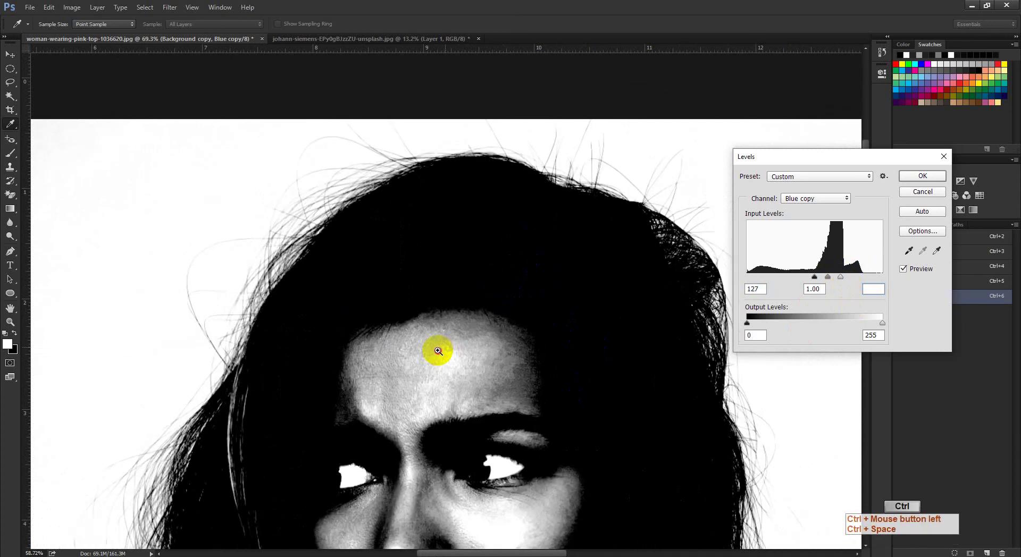
left_click(903, 270)
left_click(504, 215)
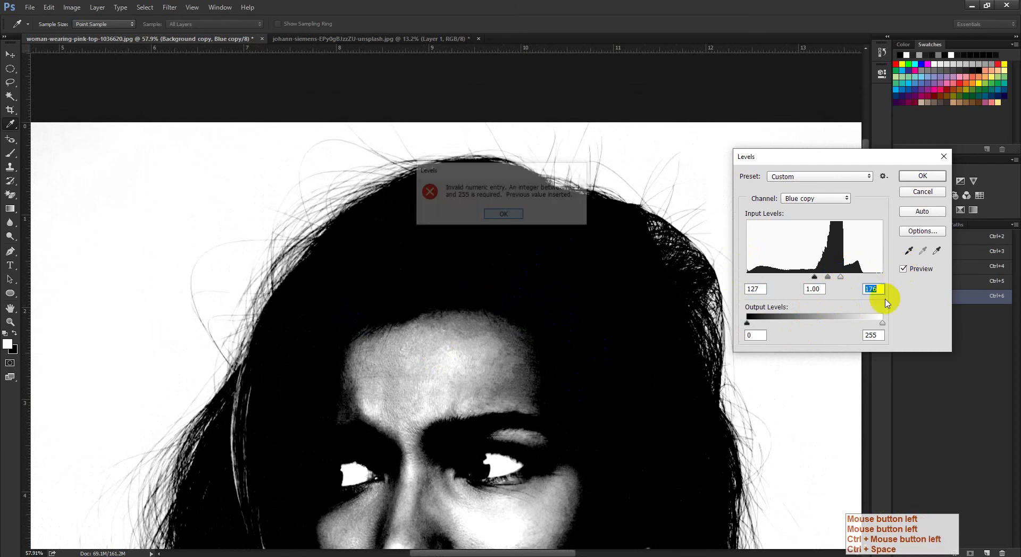
Compare the Blue copy channel with and without the Levels adjustment
left_click(902, 269)
left_click(903, 269)
left_click(903, 270)
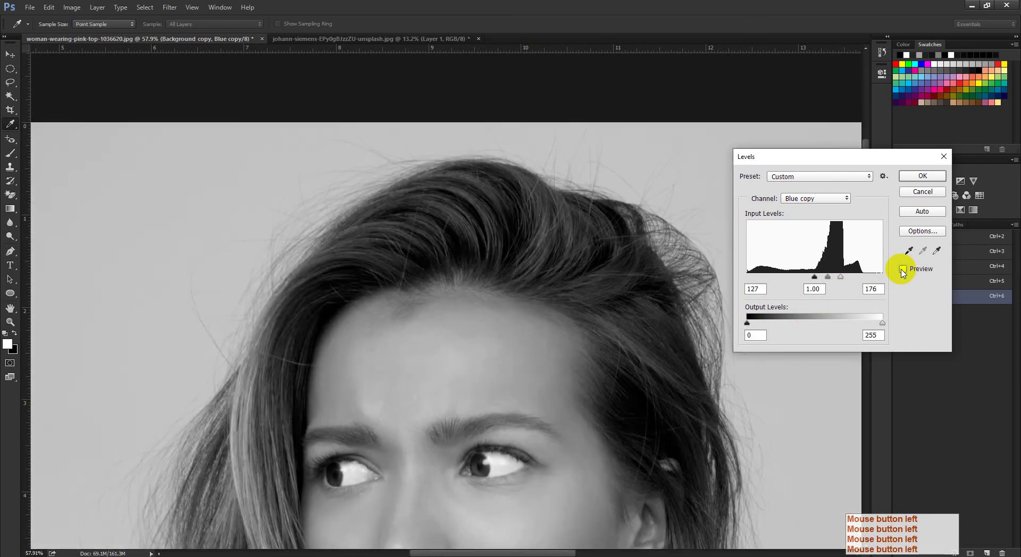
left_click(903, 269)
left_click(903, 269)
left_click(902, 270)
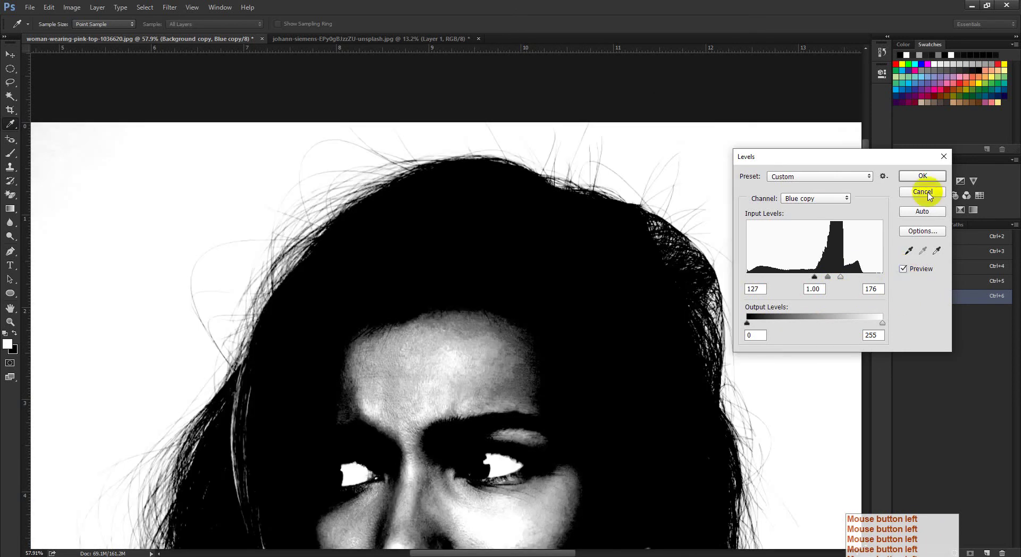
Apply the Levels adjustment and invert the Blue copy channel
left_click(921, 176)
left_click_drag(597, 336, 475, 325)
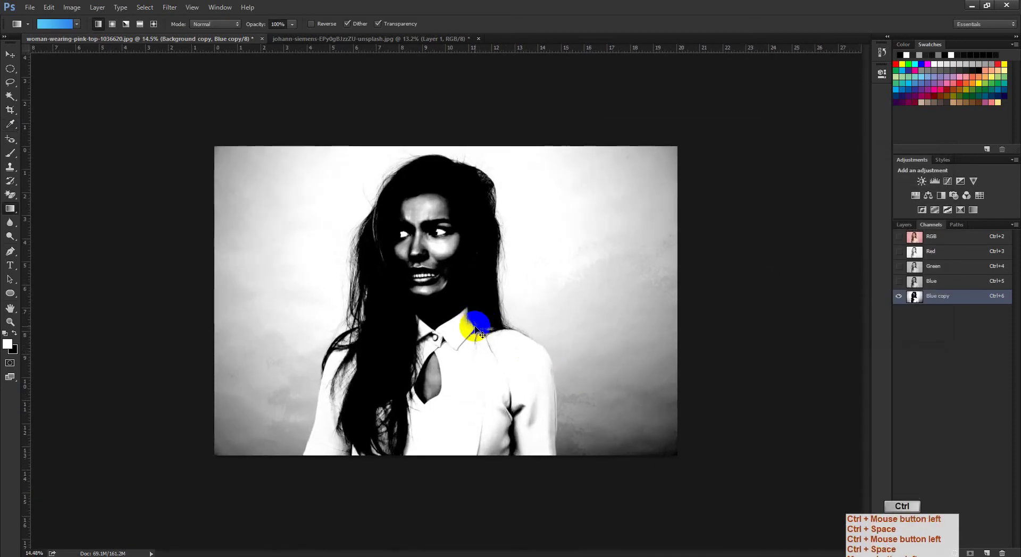
key("ctrl+i")
Examine the hair edges and the background around the woman in the inverted Blue copy channel
left_click_drag(485, 273, 504, 304)
left_click_drag(470, 246, 466, 477)
left_click_drag(418, 158, 380, 279)
left_click_drag(314, 231, 323, 260)
left_click_drag(601, 310, 560, 315)
left_click_drag(599, 502, 584, 365)
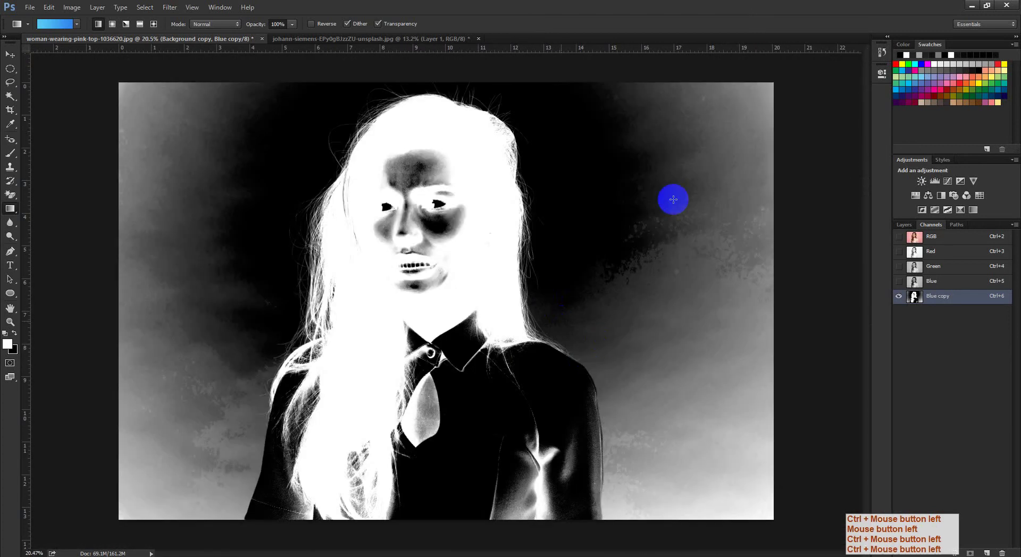
mouse_move(545, 313)
left_mouse_down()
mouse_move(405, 273)
mouse_move(446, 292)
mouse_move(435, 292)
left_mouse_up()
left_click_drag(534, 348, 496, 287)
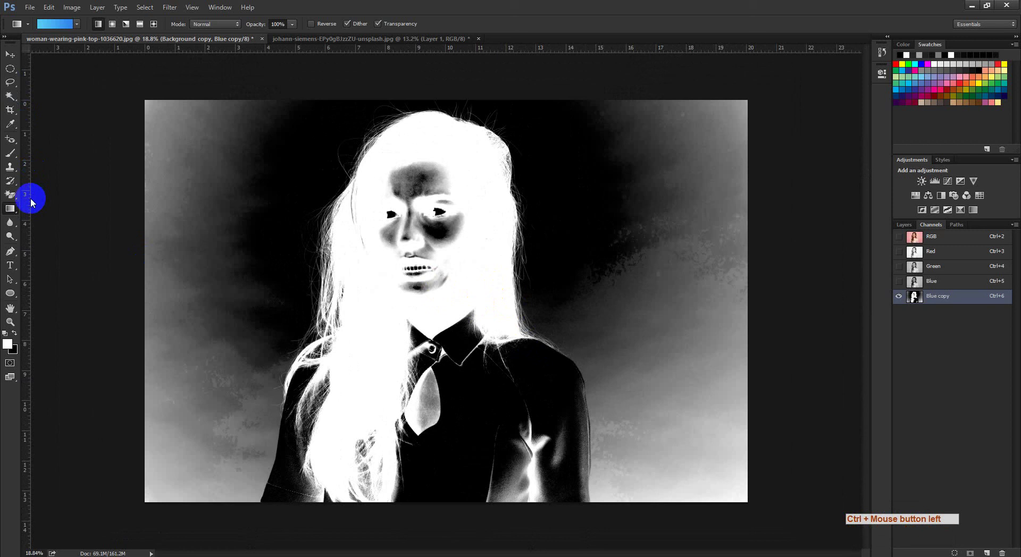
left_click(957, 224)
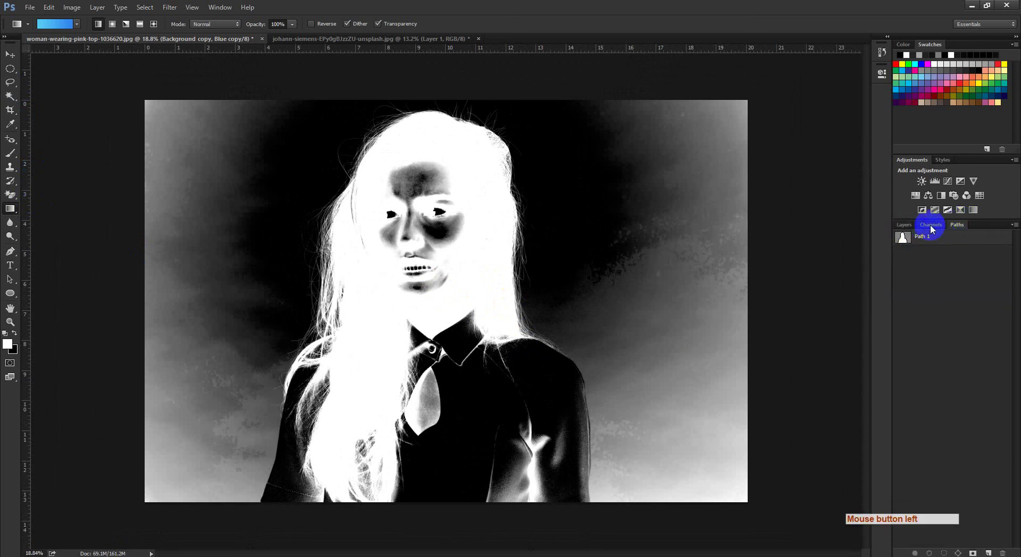
left_click(931, 226)
left_click(960, 226)
left_click(934, 226)
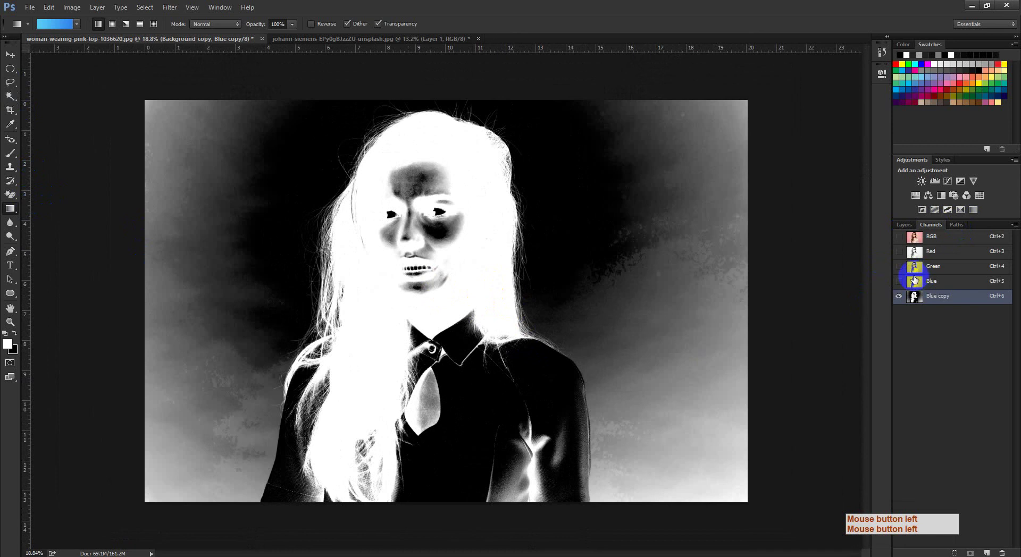
Start a Pen path just outside the stray hairs, running from the image's left shoulder up to beside the crown
key("p")
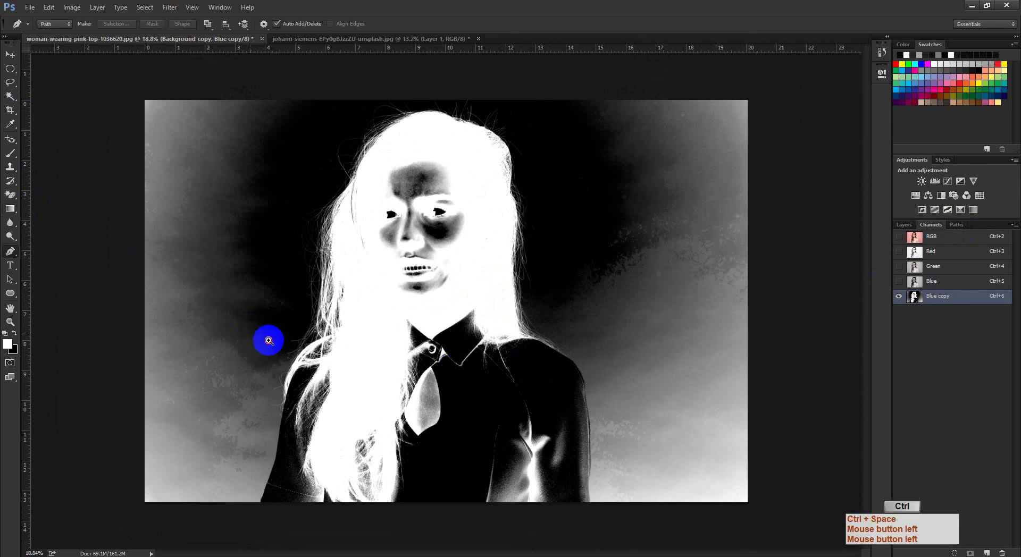
left_click_drag(266, 342, 317, 362)
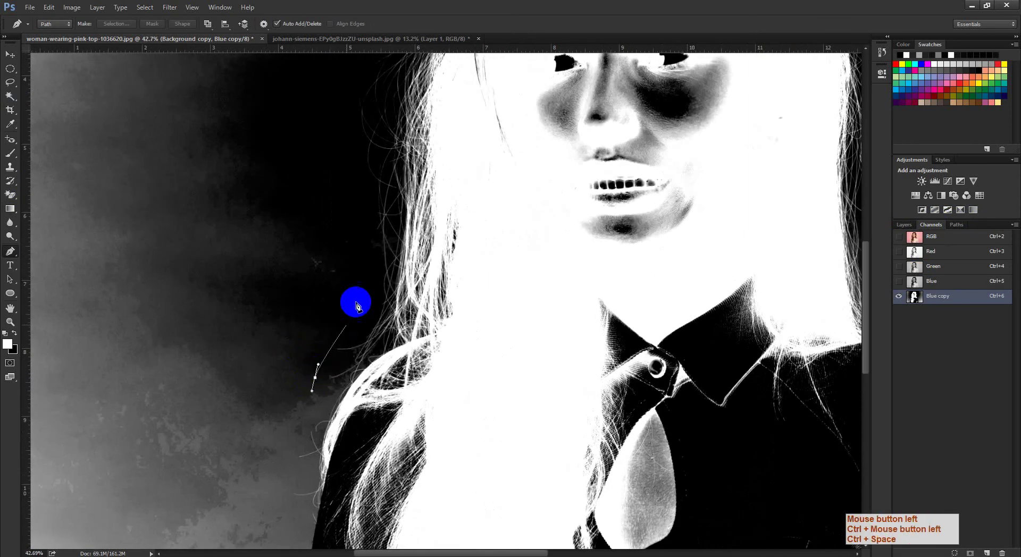
left_click_drag(358, 212, 358, 168)
left_click_drag(377, 168, 372, 427)
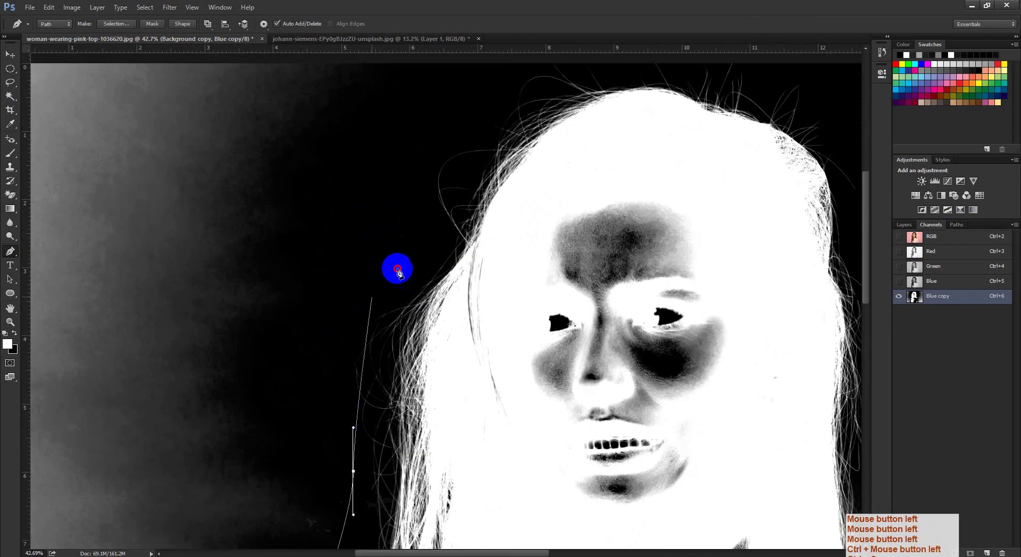
left_click_drag(388, 279, 412, 258)
left_click_drag(425, 184, 425, 152)
left_click_drag(443, 160, 273, 333)
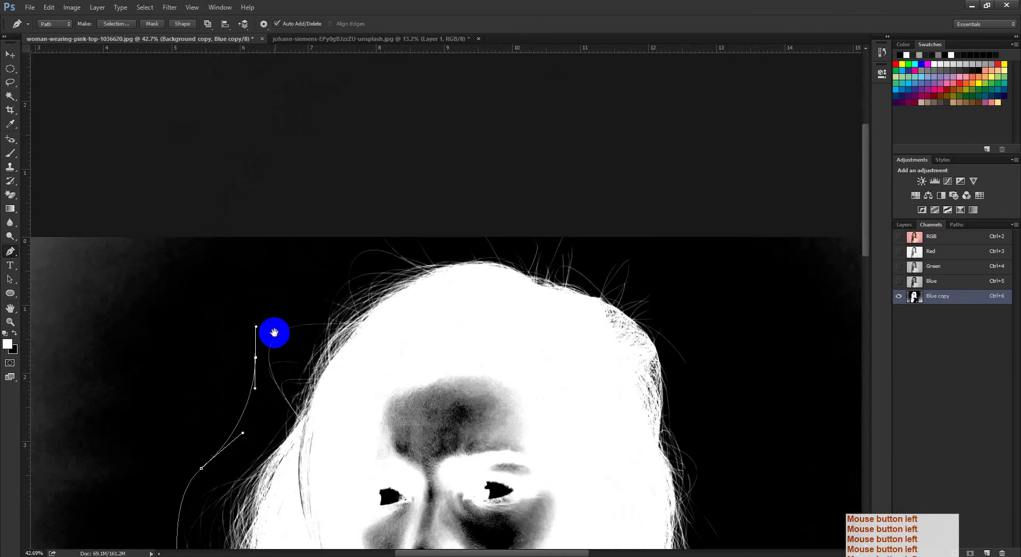
Continue the path over the crown and down outside the hair on the image's right side to the shoulder
left_click_drag(341, 245, 383, 214)
left_click_drag(435, 213, 334, 213)
left_click_drag(553, 240, 453, 132)
mouse_move(457, 165)
left_mouse_down()
mouse_move(442, 229)
mouse_move(461, 153)
left_mouse_up()
left_click_drag(465, 232, 481, 298)
left_click_drag(466, 301, 480, 208)
left_click(546, 259)
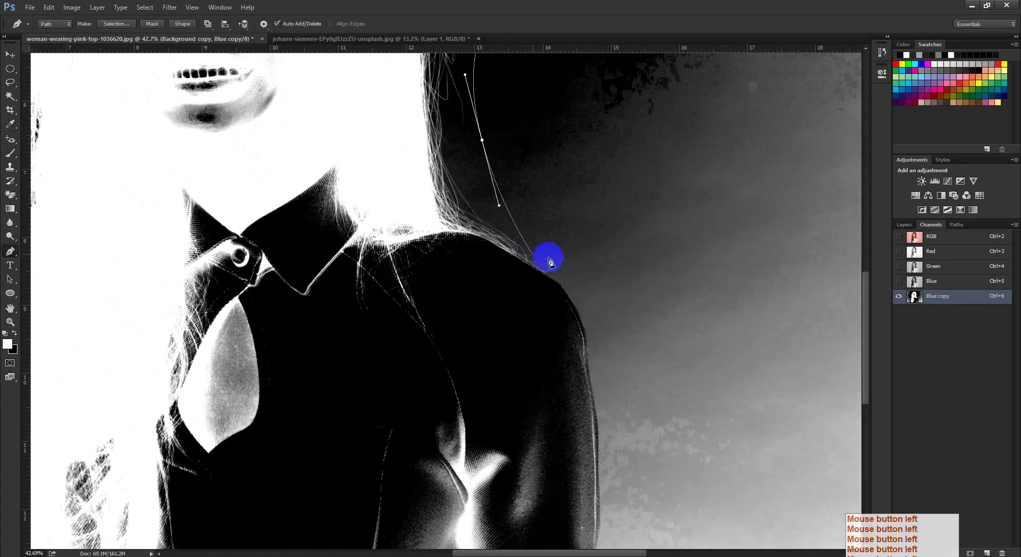
Close the path across the chest and around the stray hairs at the image's left shoulder
left_click(533, 328)
left_click_drag(446, 353, 414, 359)
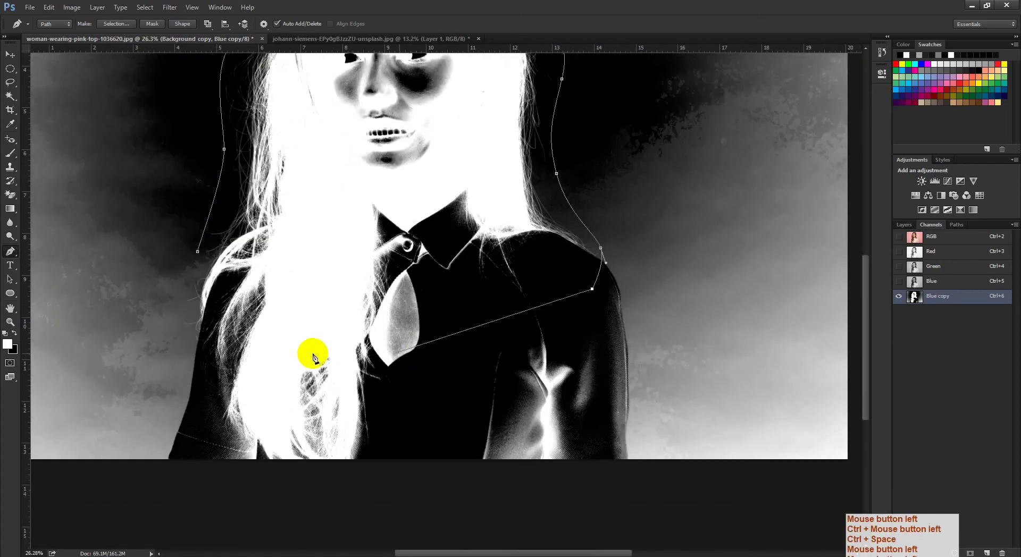
left_click_drag(274, 355, 426, 413)
left_click_drag(305, 297, 235, 202)
left_click_drag(244, 156, 344, 351)
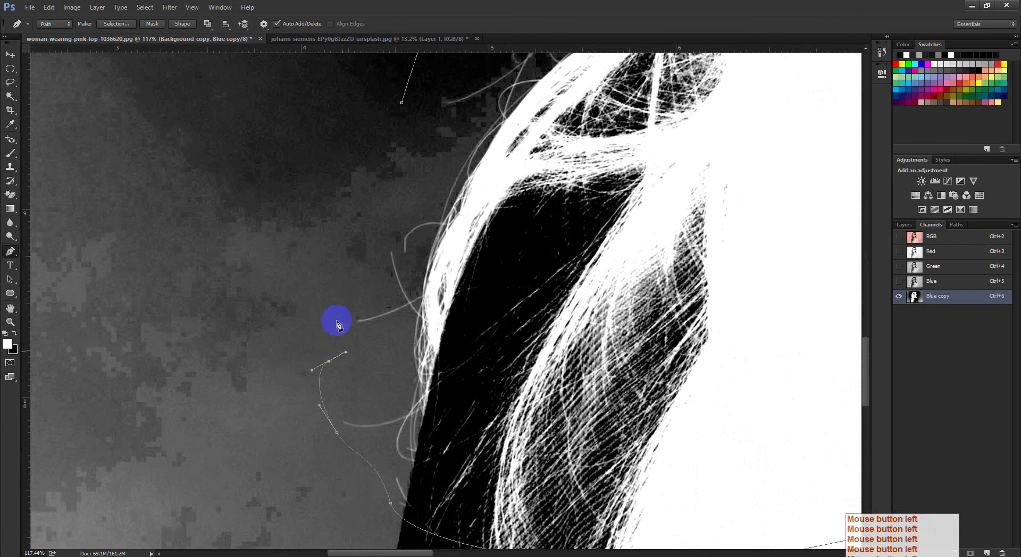
left_click_drag(344, 300, 416, 195)
left_click_drag(459, 122, 463, 115)
left_click_drag(475, 215, 493, 366)
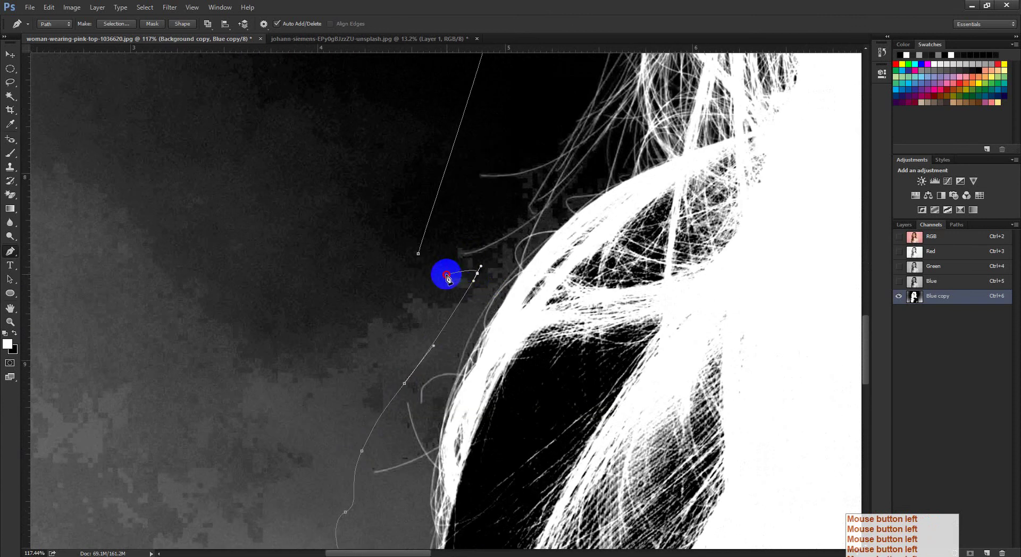
left_click_drag(591, 267, 507, 283)
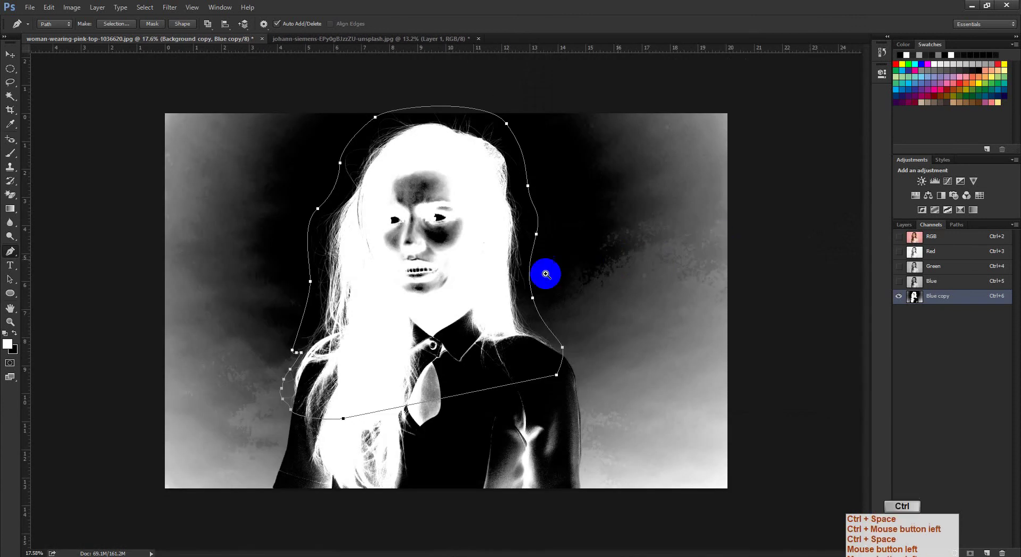
Convert the hair outline path to a selection and feather it by 20 pixels
key("ctrl+Return")
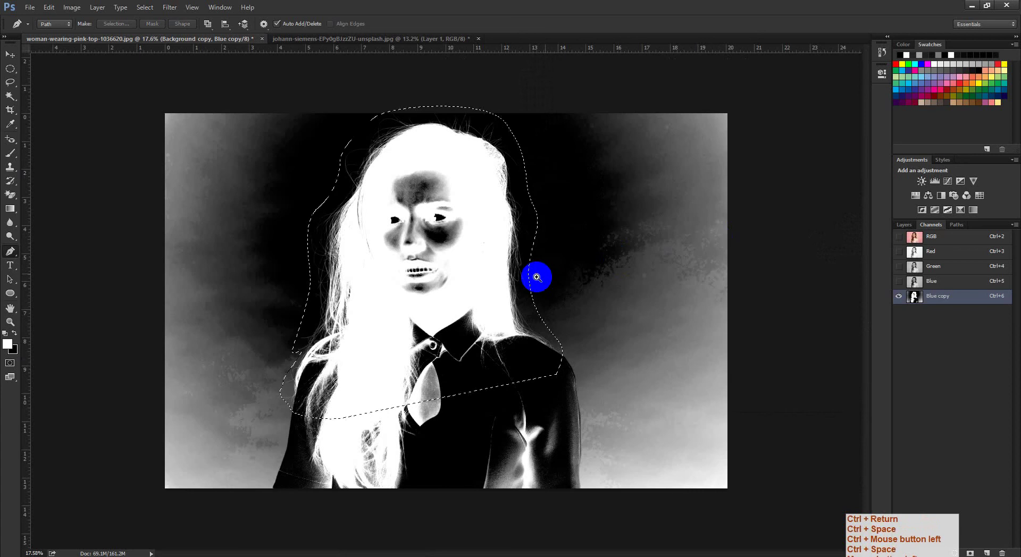
left_click(445, 302, "ctrl")
left_click_drag(446, 313, 437, 319)
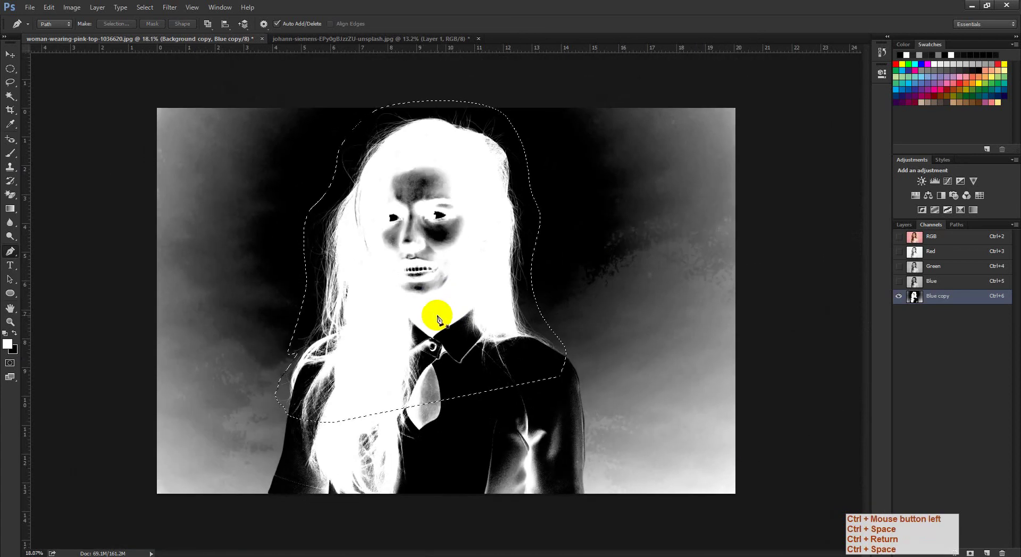
key("shift")
key("shift+F6")
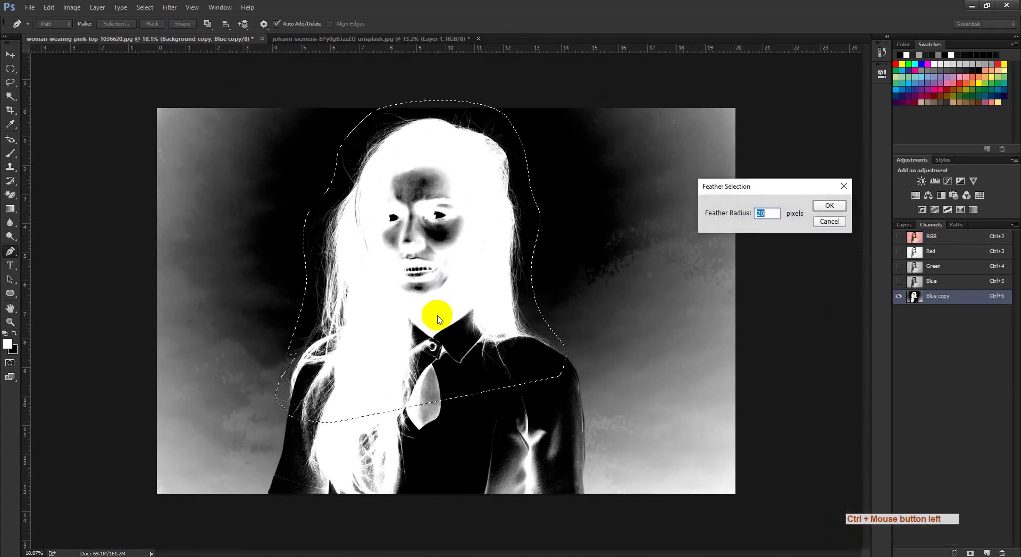
key("Return")
Invert the selection, clear everything outside the hair outline to black and deselect
key("ctrl+space")
mouse_move(444, 239)
left_mouse_down()
mouse_move(456, 240)
mouse_move(440, 249)
left_mouse_up()
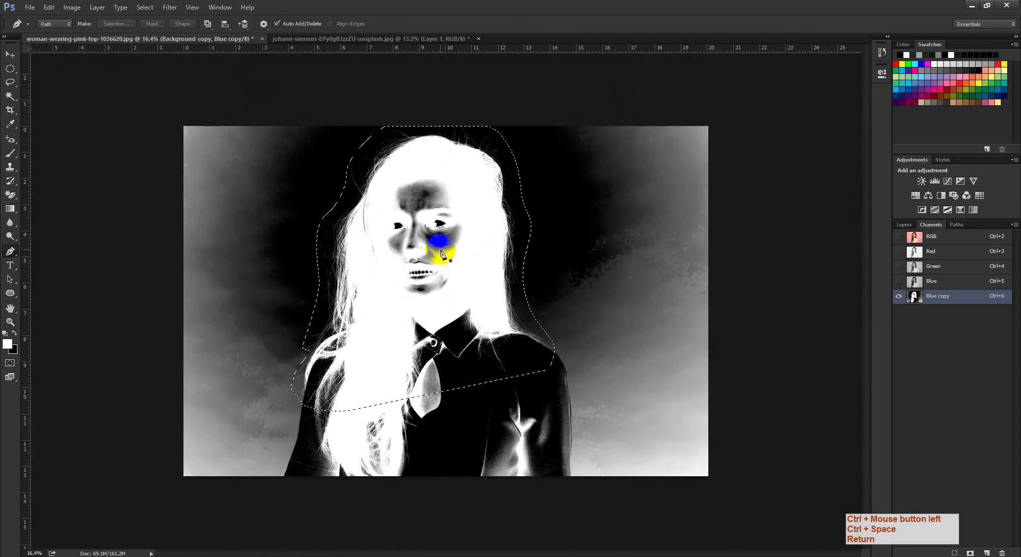
key("ctrl+shift+i")
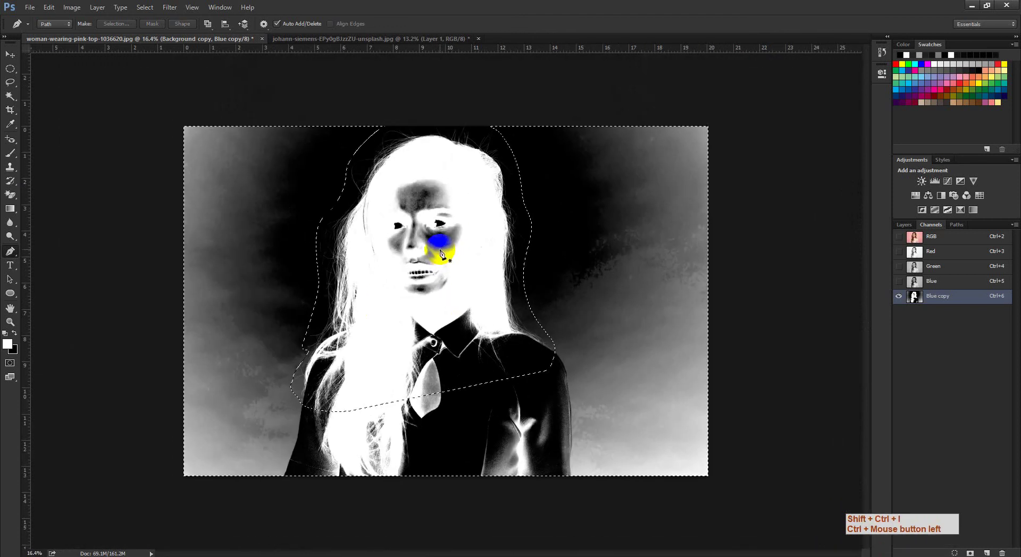
key("Delete")
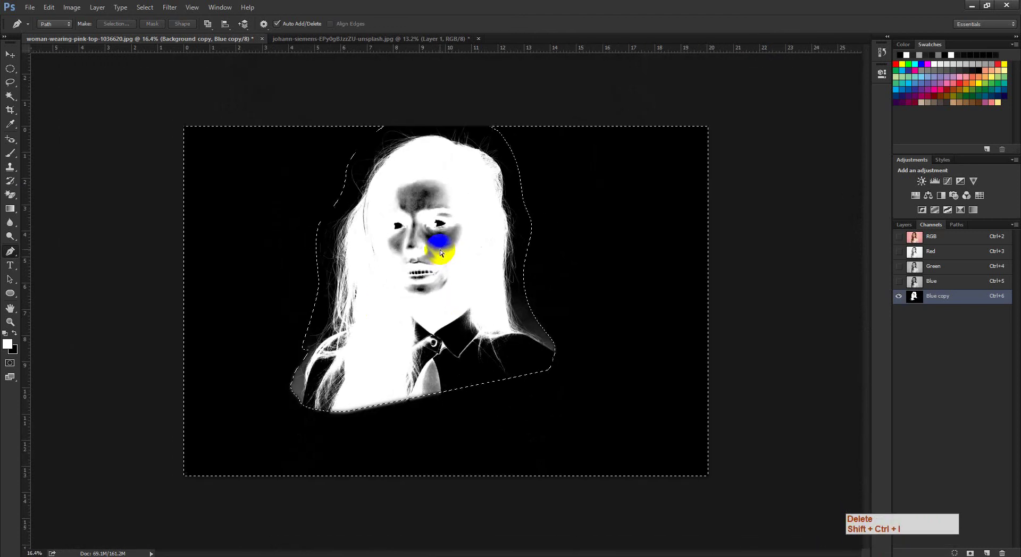
key("ctrl+d")
Inspect the mask's hair edges along the sides of the head and at the image's right shoulder for leftover grey
key("ctrl+space")
left_click_drag(340, 244, 391, 301)
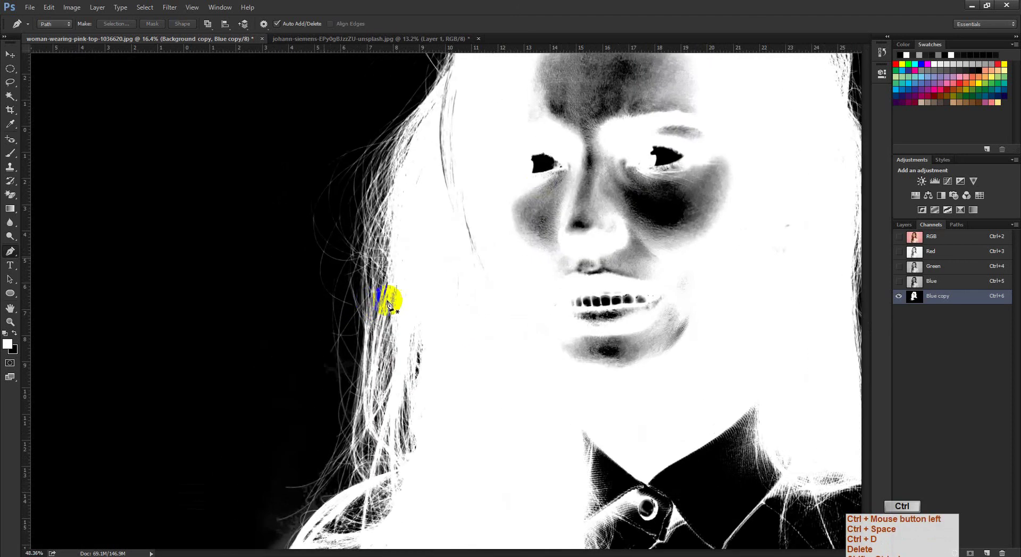
left_click_drag(608, 122, 453, 323)
left_click_drag(519, 255, 454, 323)
left_click_drag(529, 255, 500, 112)
left_click_drag(587, 479, 549, 264)
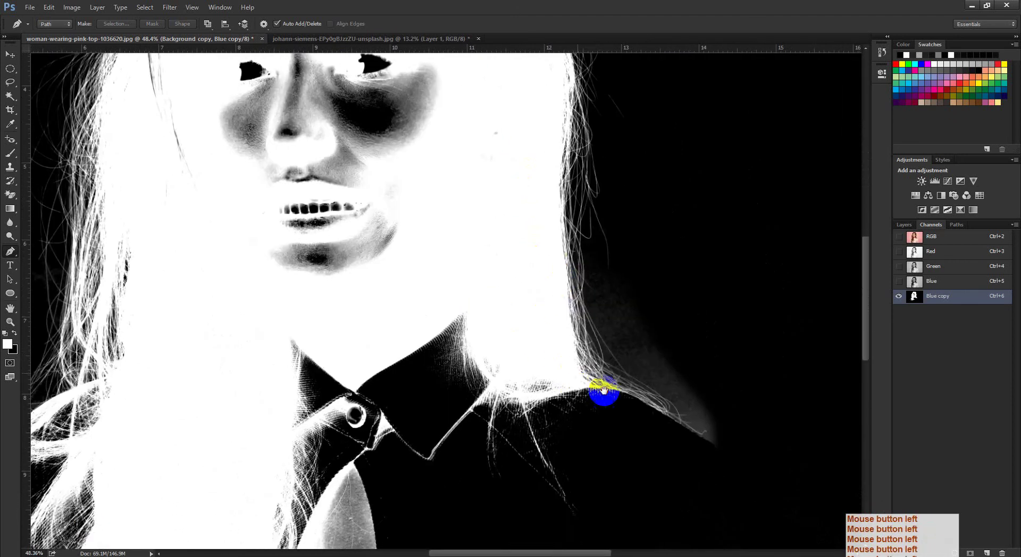
left_click_drag(604, 396, 658, 457)
key("ctrl+space")
left_click_drag(623, 301, 597, 318)
left_click_drag(509, 203, 510, 300)
Inspect the mask around the hair and leftover grey patch at the image's left shoulder
key("ctrl+space")
left_click_drag(372, 132, 651, 382)
left_click_drag(672, 463, 636, 347)
left_click_drag(308, 404, 354, 335)
left_click_drag(255, 442, 334, 401)
left_click_drag(515, 360, 519, 369)
left_click_drag(455, 423, 456, 377)
Lasso the hair and grey patch at the image's left shoulder, feathered by 20 pixels, and open Levels for that selection
key("l")
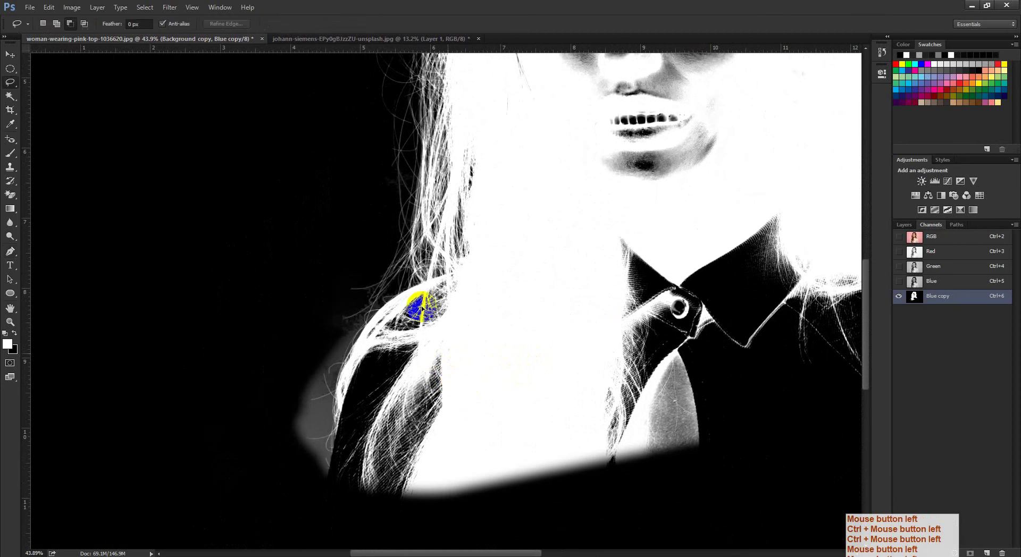
mouse_move(477, 237)
left_mouse_down()
mouse_move(437, 162)
mouse_move(280, 172)
mouse_move(142, 457)
mouse_move(245, 530)
mouse_move(471, 451)
mouse_move(468, 254)
mouse_move(482, 280)
left_mouse_up()
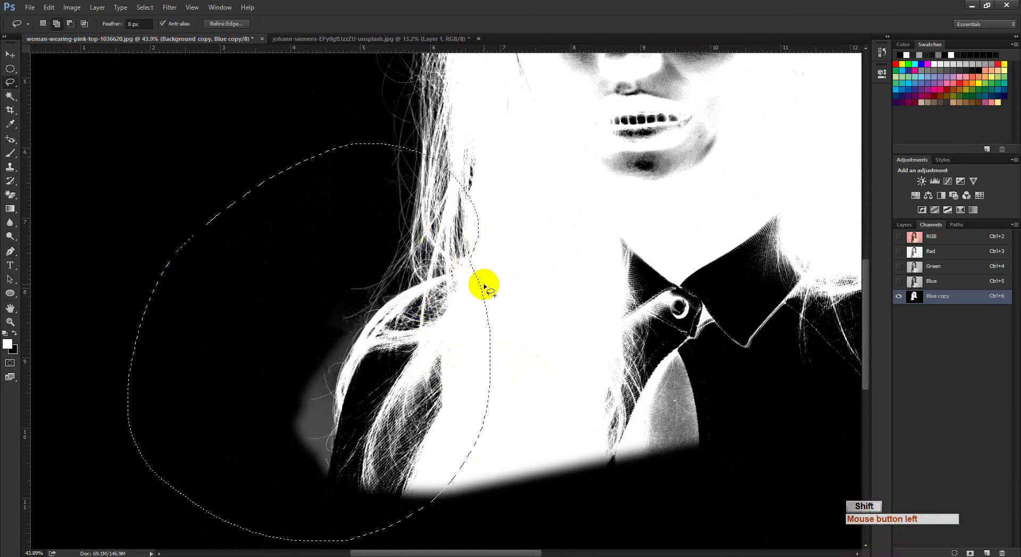
key("shift+F6")
key("Return")
key("ctrl+l")
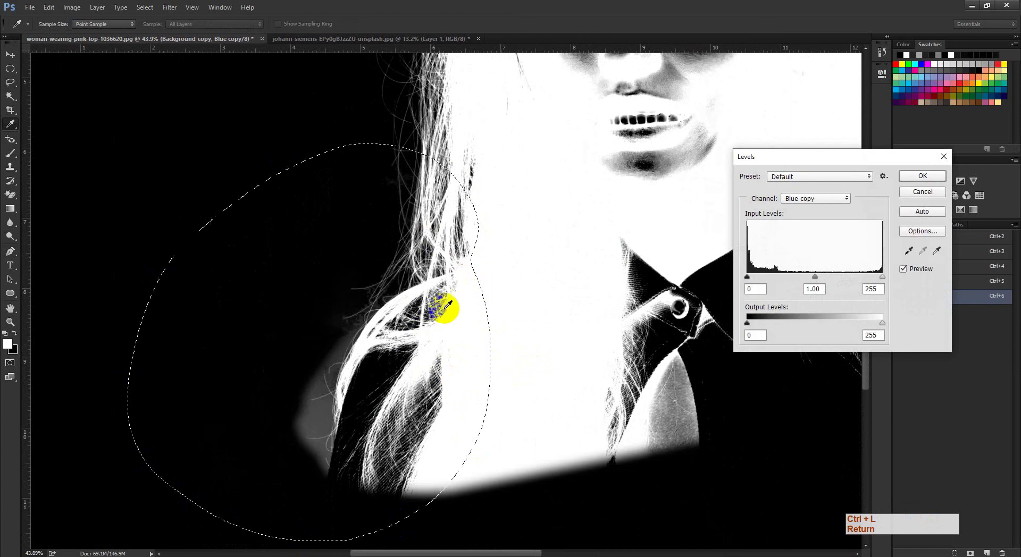
Try setting the Levels black point by sampling the grey patch beside the left shoulder hair
key("ctrl+space")
left_click(266, 365, "ctrl")
left_click_drag(387, 408, 381, 337)
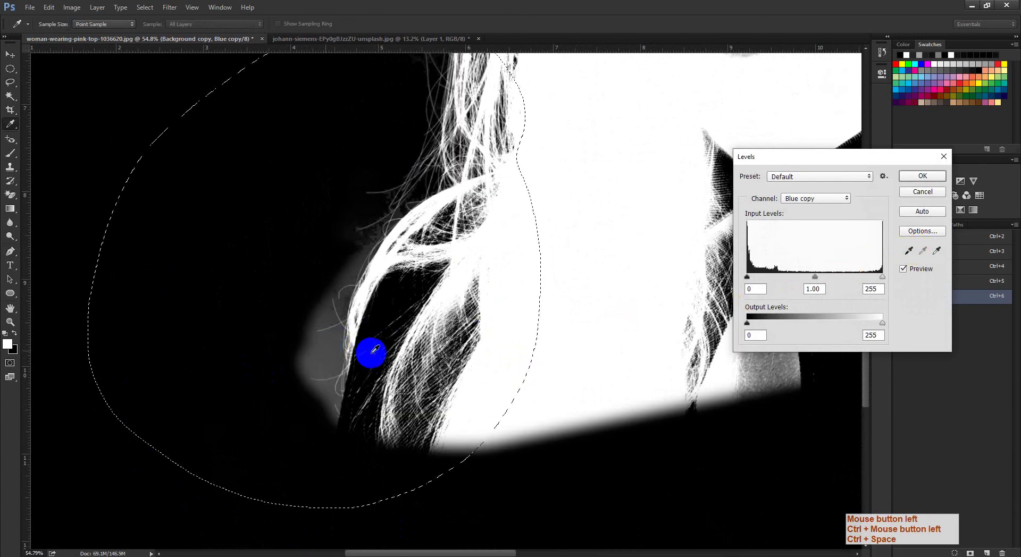
left_click(908, 250)
left_click(342, 330)
left_click(356, 336)
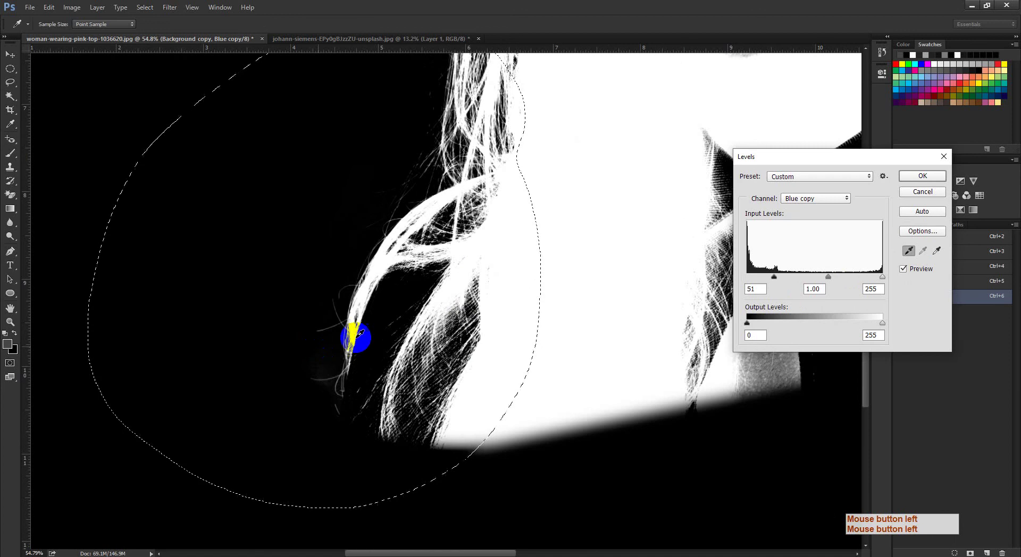
left_click_drag(407, 314, 376, 352)
key("ctrl+z")
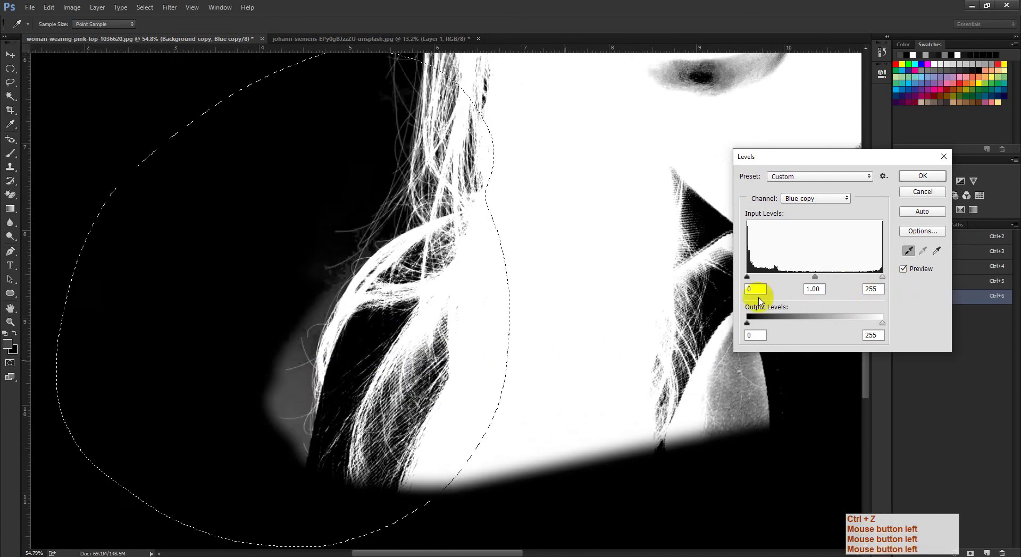
Raise the Levels black input to 29 for the left shoulder selection, apply it and deselect
left_click_drag(749, 282, 763, 279)
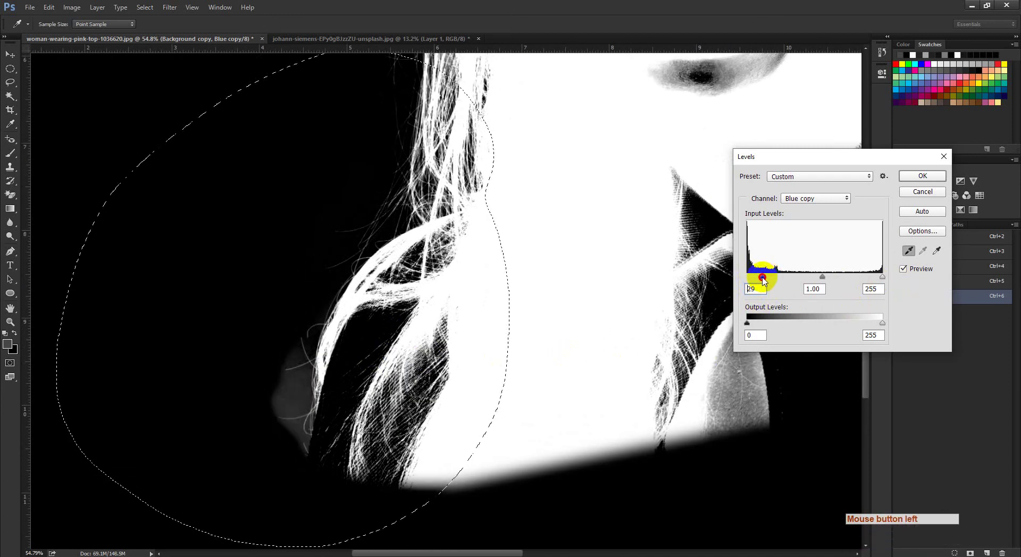
left_click(916, 174)
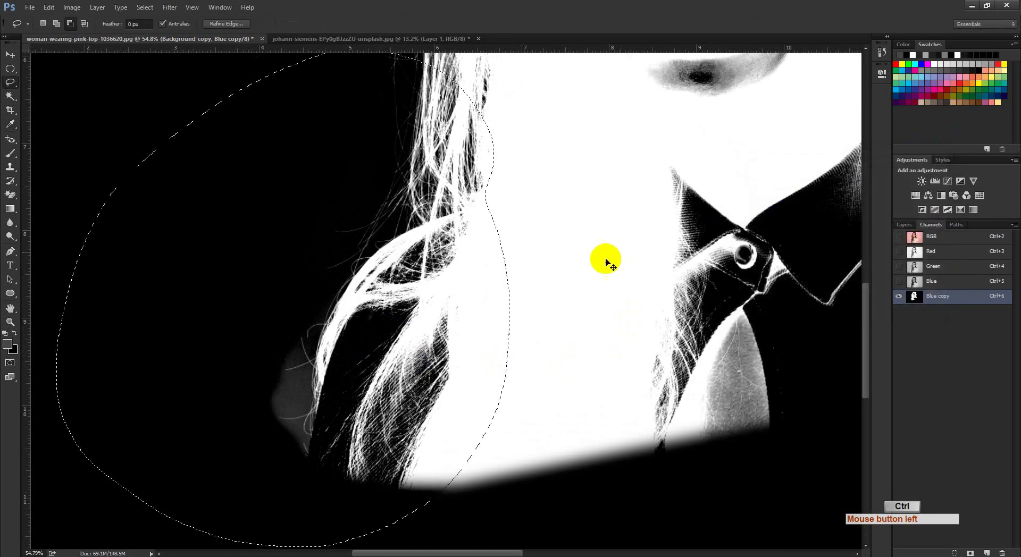
key("ctrl+d")
Paint black over the outer part of the remaining grey patch beside the left shoulder hair with a 113 px brush
key("ctrl+space")
left_click_drag(274, 378, 294, 382)
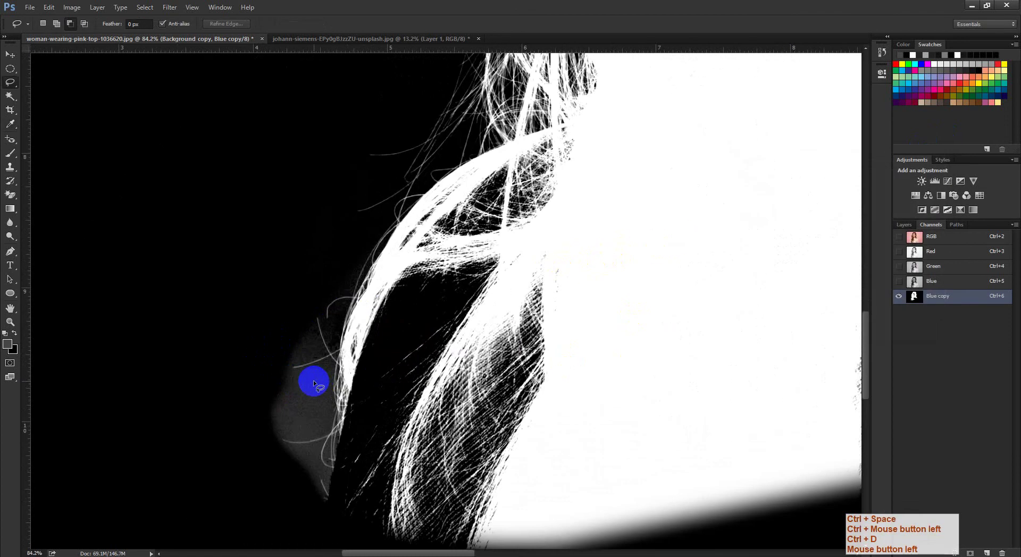
key("b")
left_click_drag(259, 410, 273, 419)
key("ctrl+space")
left_click_drag(273, 394, 306, 398)
right_click(325, 403, "alt")
key("ctrl+z")
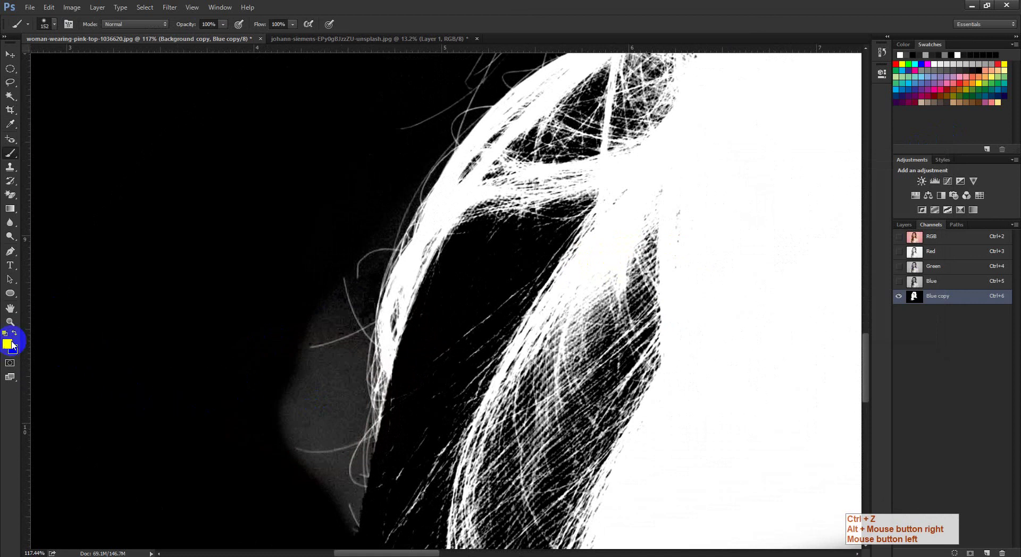
key("x")
right_click(272, 388, "alt")
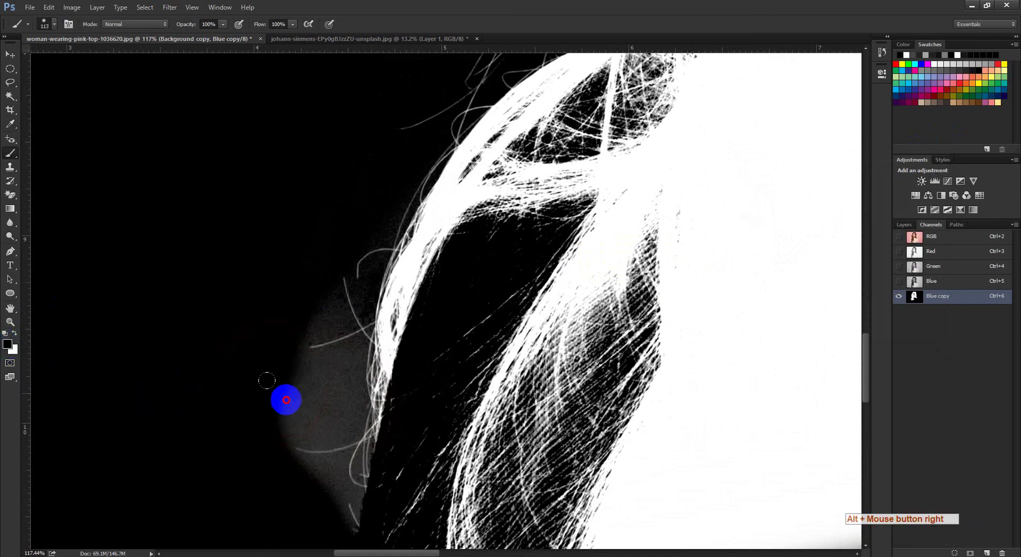
mouse_move(287, 402)
left_mouse_down()
mouse_move(316, 403)
mouse_move(296, 400)
mouse_move(307, 368)
left_mouse_up()
mouse_move(266, 390)
left_mouse_down()
mouse_move(235, 419)
mouse_move(242, 475)
left_mouse_up()
left_click_drag(278, 498, 280, 436)
left_click_drag(301, 398, 320, 417)
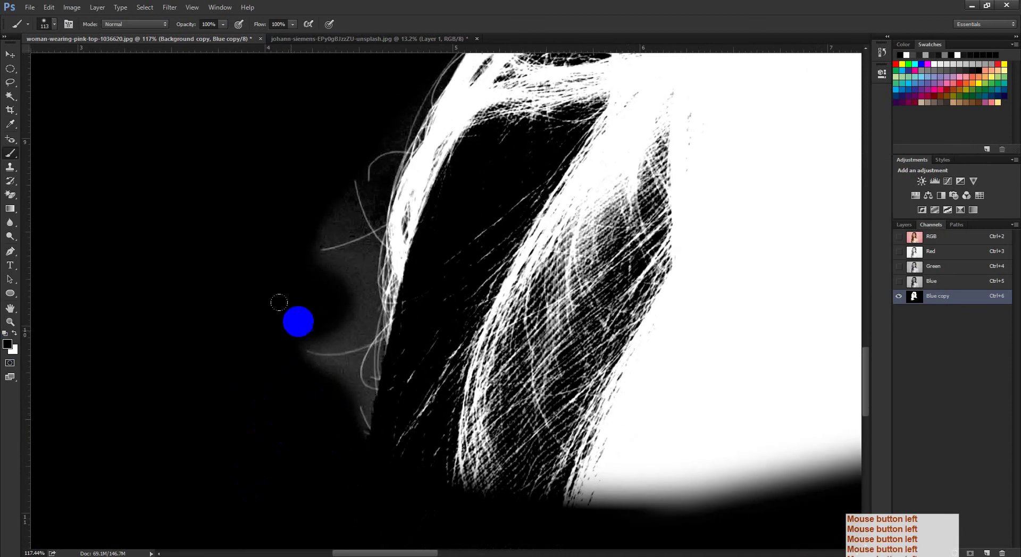
Lasso the rest of the grey patch at the left shoulder, darken it to black with Levels and deselect
left_click_drag(373, 276, 365, 289)
key("l")
mouse_move(455, 192)
left_mouse_down()
mouse_move(219, 415)
mouse_move(662, 343)
left_mouse_up()
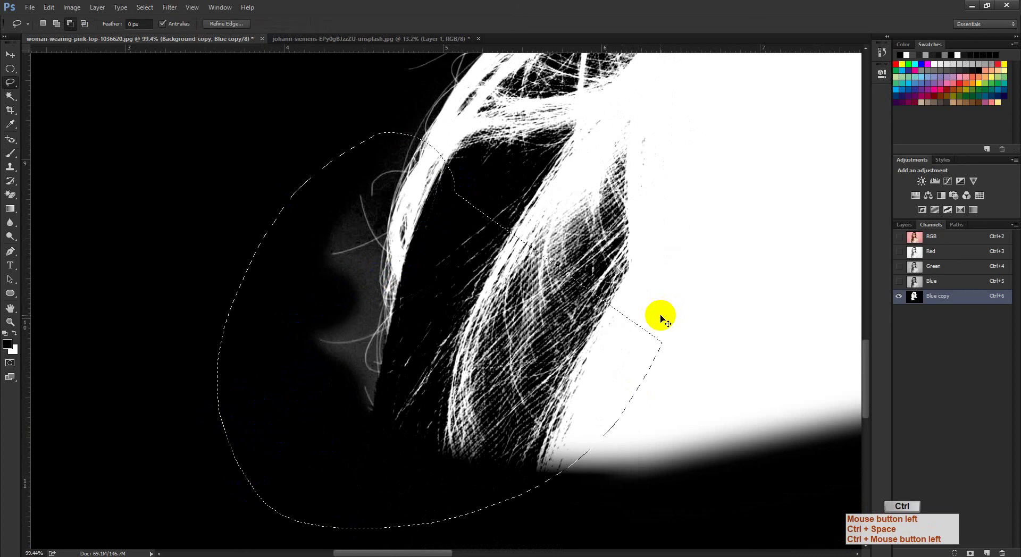
key("ctrl+l")
left_click_drag(759, 278, 763, 280)
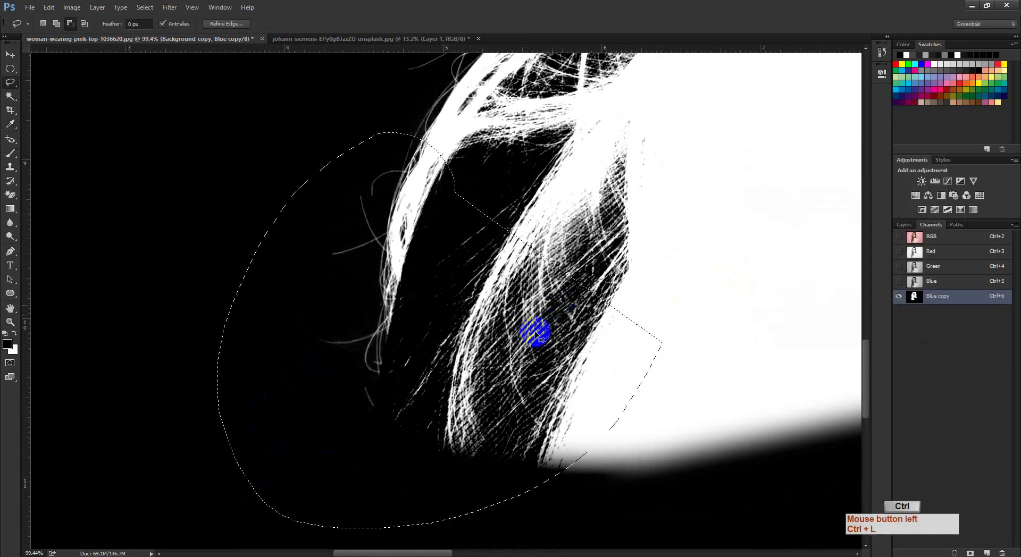
key("ctrl+d")
Inspect the mask's hair edges from the image's left shoulder around the head to the right shoulder for leftover grey
left_click_drag(543, 244, 480, 340)
left_click_drag(642, 221, 590, 213)
left_click_drag(584, 154, 498, 344)
left_click_drag(501, 293, 489, 457)
left_click_drag(471, 204, 425, 451)
left_click_drag(723, 290, 407, 341)
left_click_drag(583, 284, 531, 250)
left_click_drag(590, 528, 536, 308)
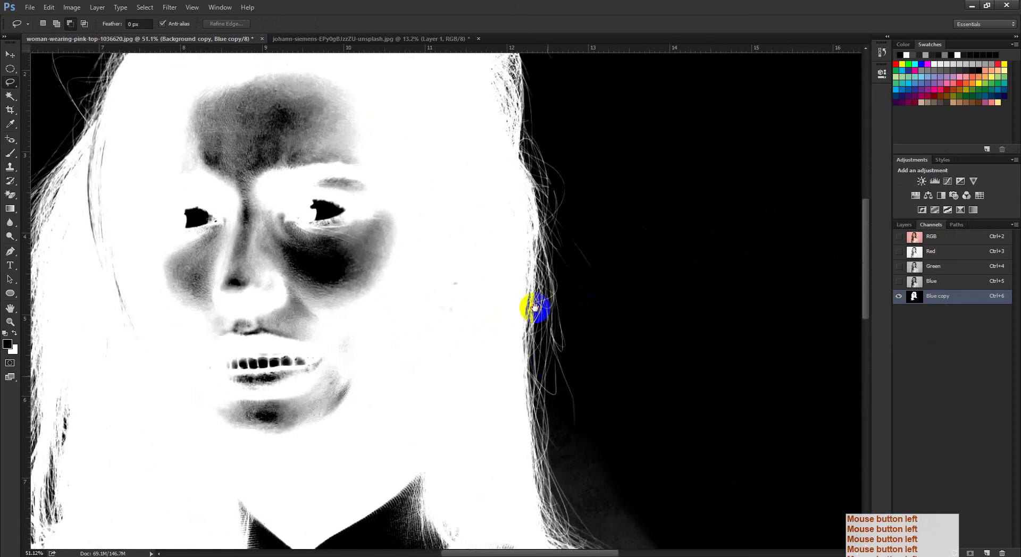
left_click_drag(556, 466, 538, 371)
left_click_drag(593, 427, 248, 312)
left_click_drag(596, 316, 626, 360)
left_click_drag(595, 402, 591, 351)
Lasso the hair and leftover grey area at the image's right shoulder and feather the selection by 20 pixels
left_click_drag(669, 230, 622, 366)
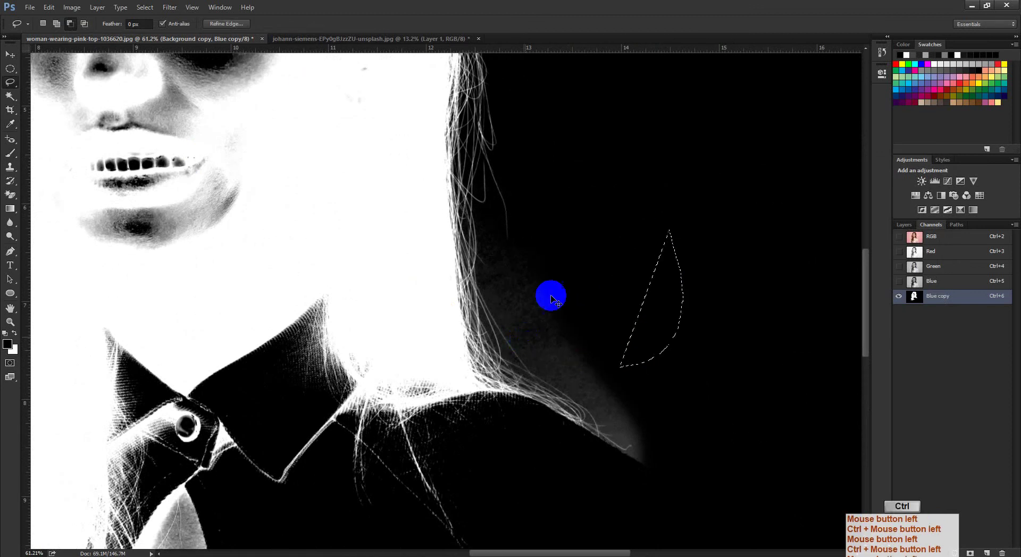
key("ctrl+d")
left_click_drag(534, 491, 333, 268)
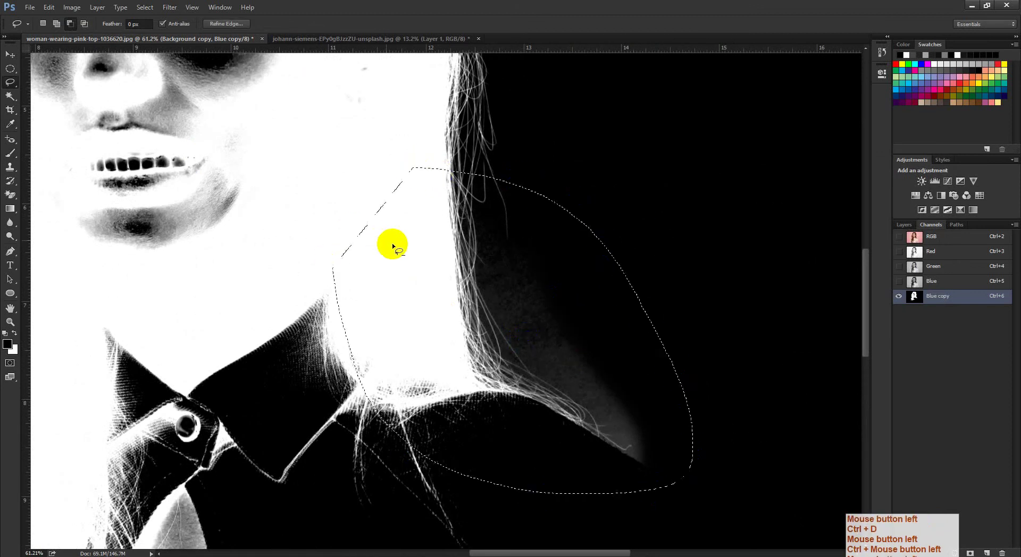
key("shift+F6")
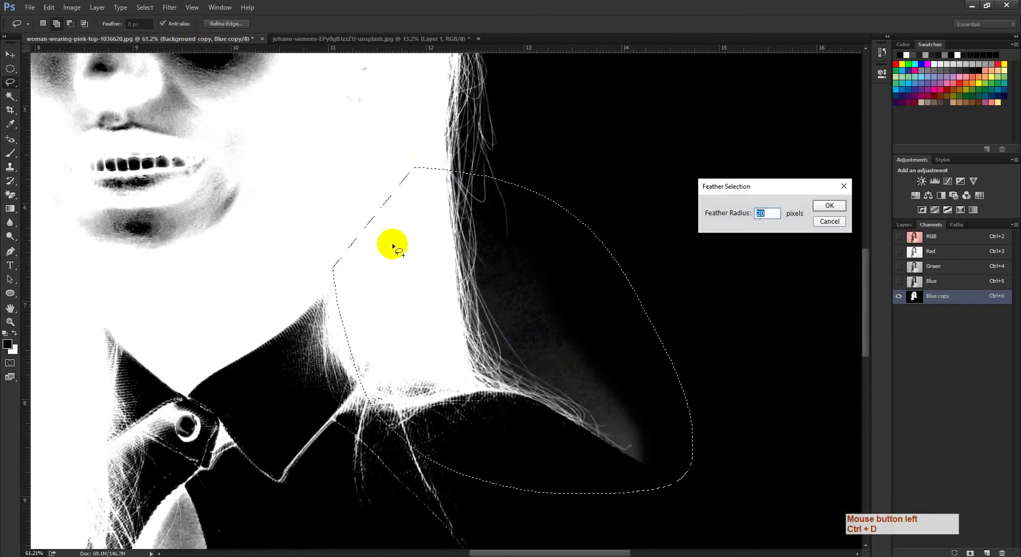
key("Return")
Apply Levels to the right shoulder selection with black input 24 and white input 235, and deselect
key("ctrl+l")
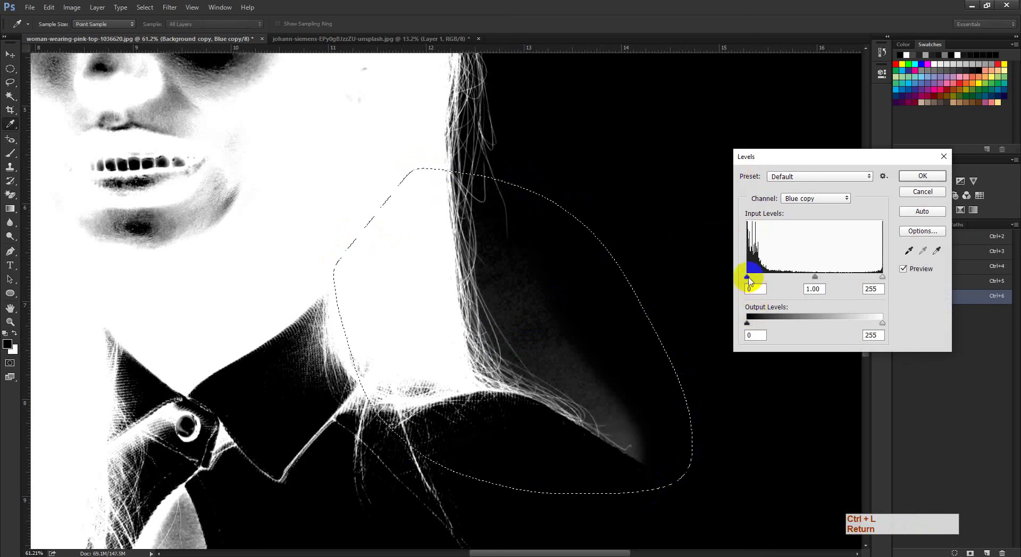
left_click_drag(748, 277, 760, 277)
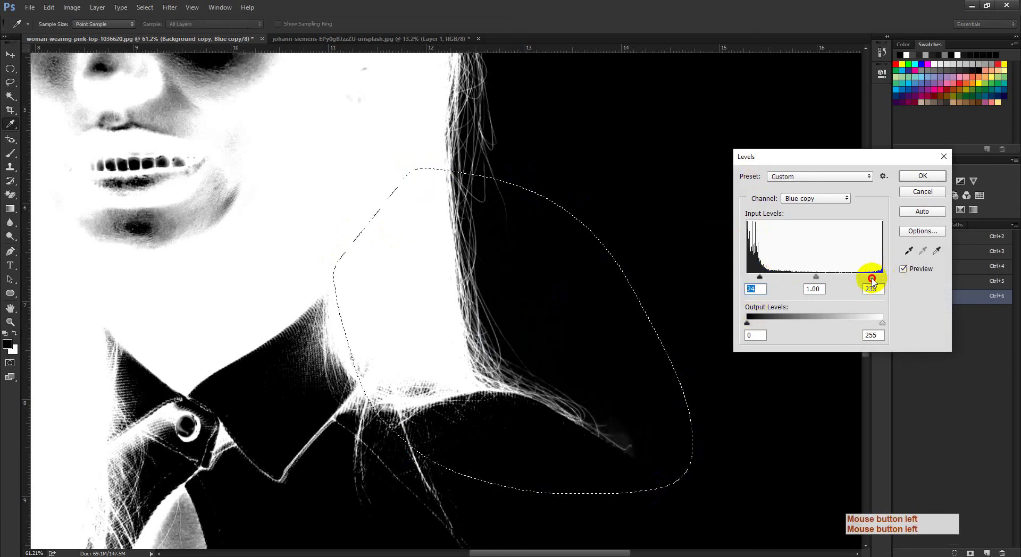
left_click(922, 176)
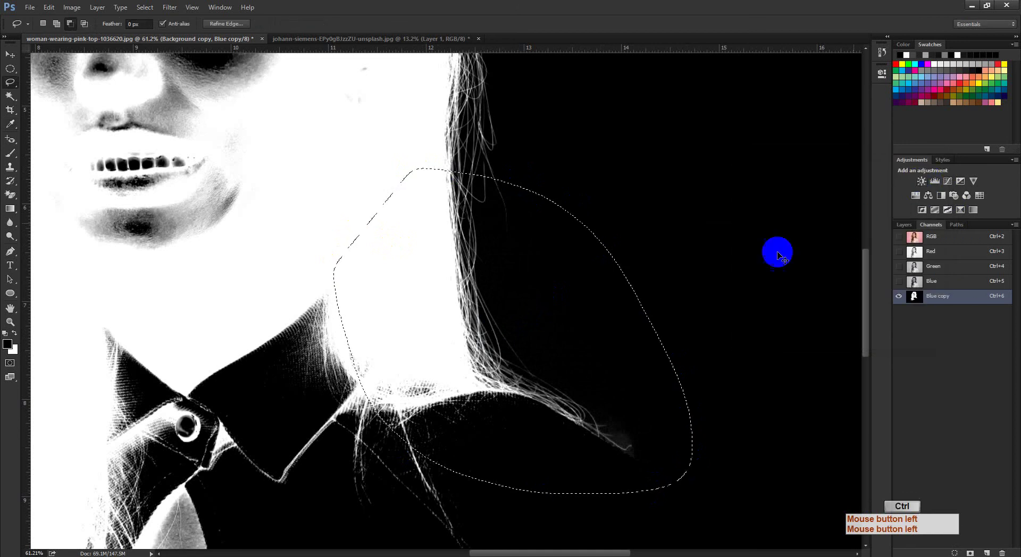
key("ctrl+d")
Paint black along the outside of the hair strands at the right shoulder with a 210 px brush
left_click_drag(608, 389, 613, 393)
left_click_drag(601, 399, 569, 285)
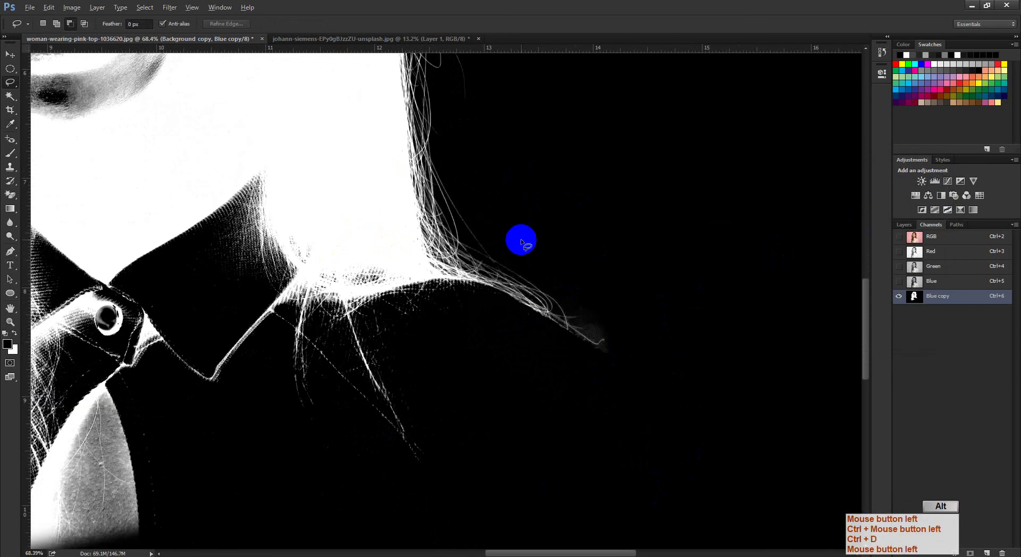
key("b")
right_click(511, 211, "alt")
mouse_move(529, 259)
left_mouse_down()
mouse_move(548, 268)
mouse_move(594, 257)
left_mouse_up()
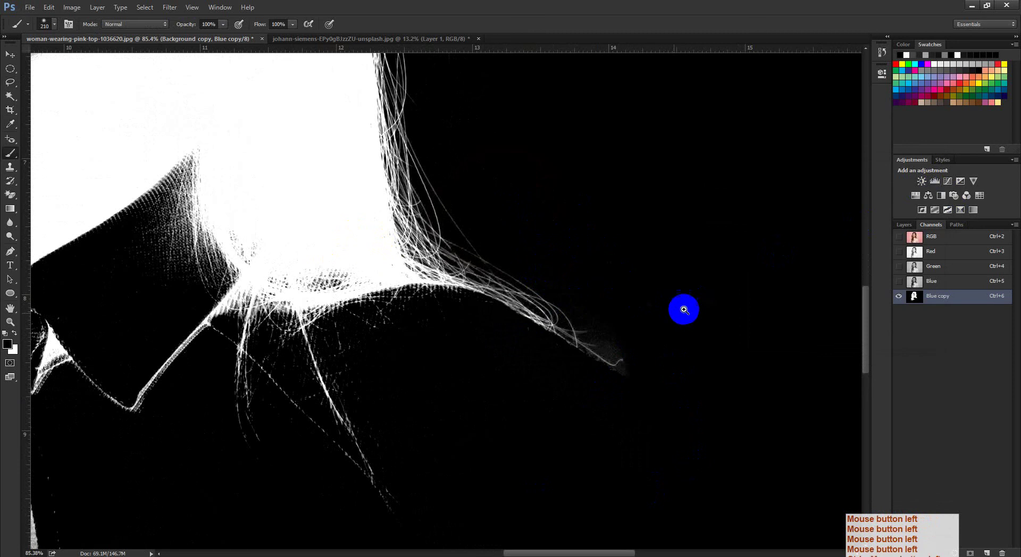
Inspect the cleaned mask's flyaway hair around the top and sides of the head and the overall silhouette
left_click_drag(684, 309, 603, 249)
left_click_drag(446, 151, 488, 306)
left_click_drag(379, 184, 387, 210)
left_click_drag(535, 217, 528, 224)
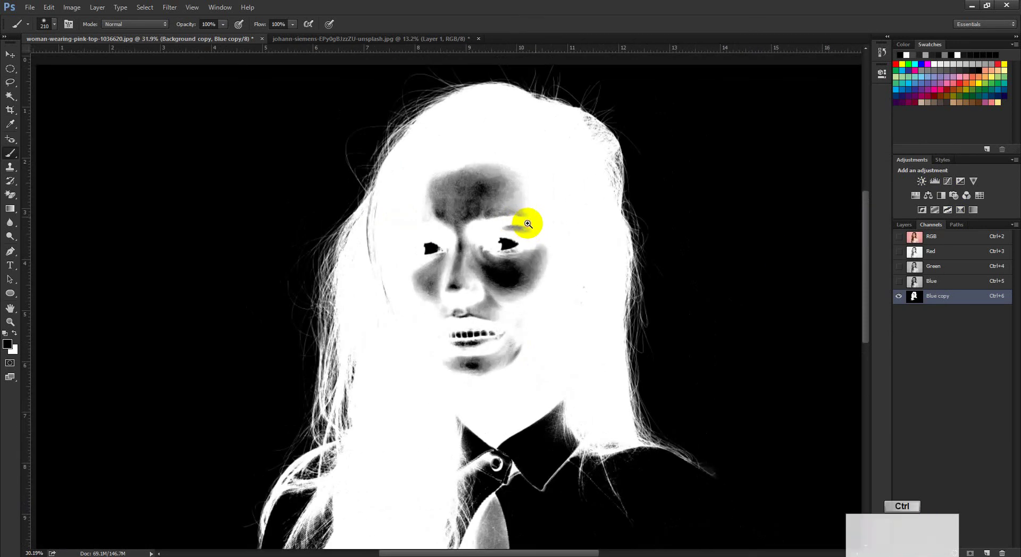
left_click_drag(219, 391, 456, 346)
left_click_drag(599, 221, 383, 405)
mouse_move(443, 244)
left_mouse_down()
mouse_move(458, 253)
mouse_move(439, 255)
left_mouse_up()
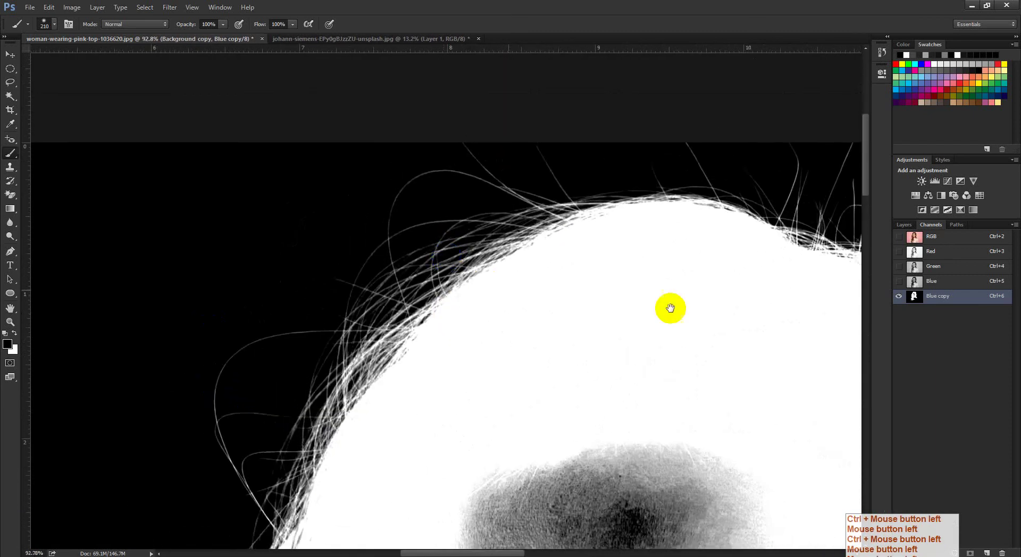
left_click_drag(670, 308, 291, 254)
left_click_drag(606, 264, 604, 260)
left_click_drag(633, 372, 568, 270)
left_click_drag(653, 332, 640, 354)
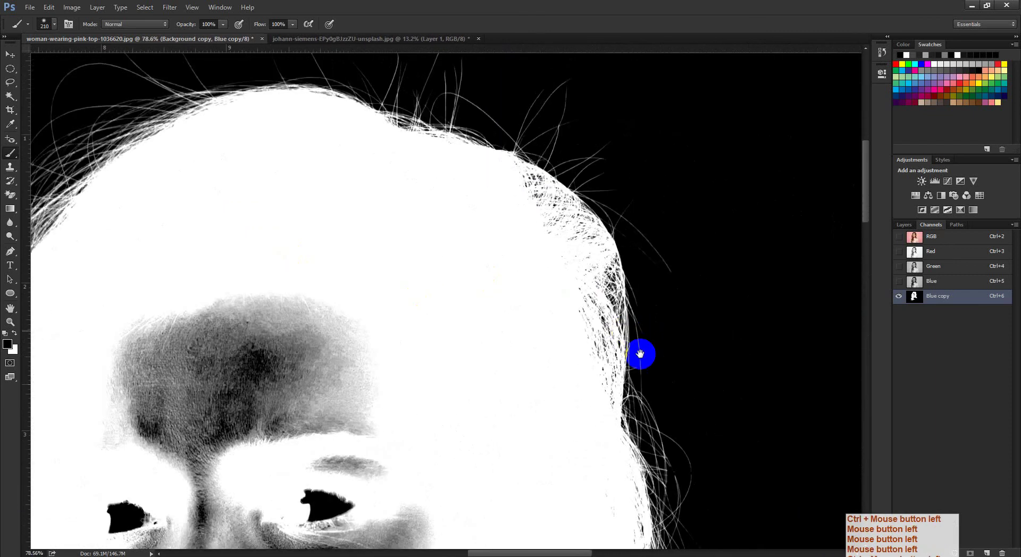
left_click_drag(663, 397, 636, 397)
left_click_drag(671, 472, 611, 357)
left_click_drag(611, 357, 551, 303)
left_click(588, 335, "ctrl")
left_click_drag(601, 242, 590, 410)
left_click_drag(589, 219, 493, 365)
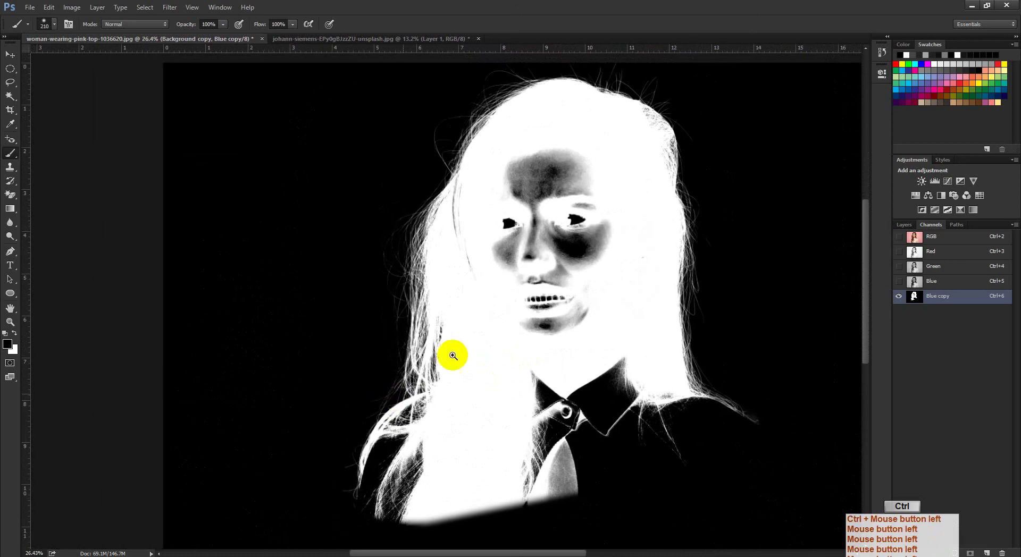
Load the Blue copy channel as a selection, use it as the Background copy layer's mask and hide the Background layer
left_click(915, 299, "ctrl")
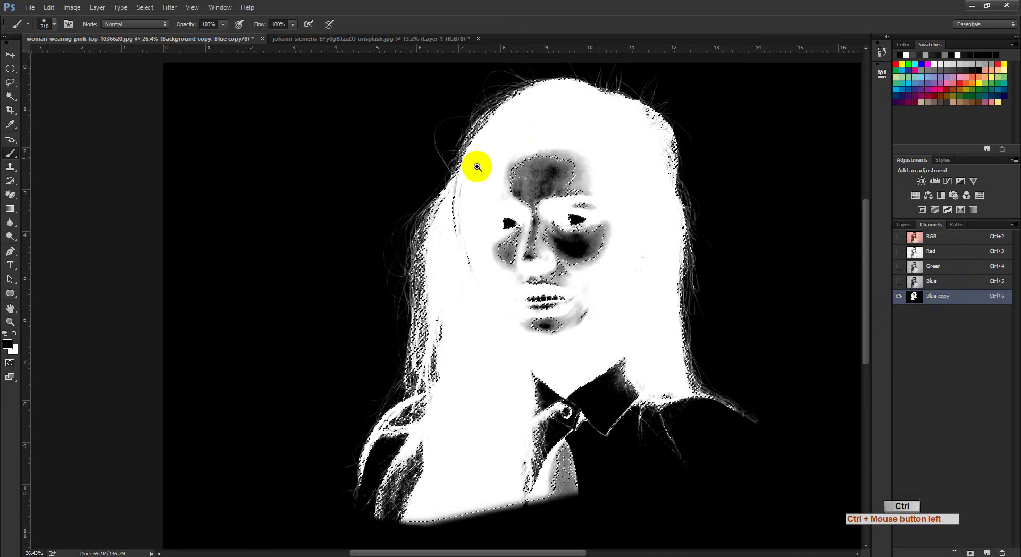
key("ctrl+space")
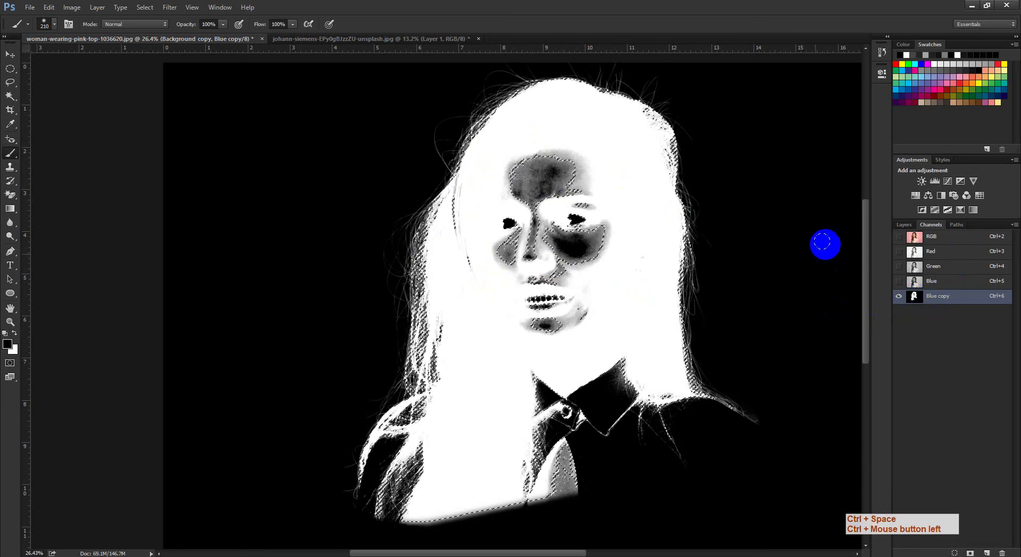
left_click(905, 224)
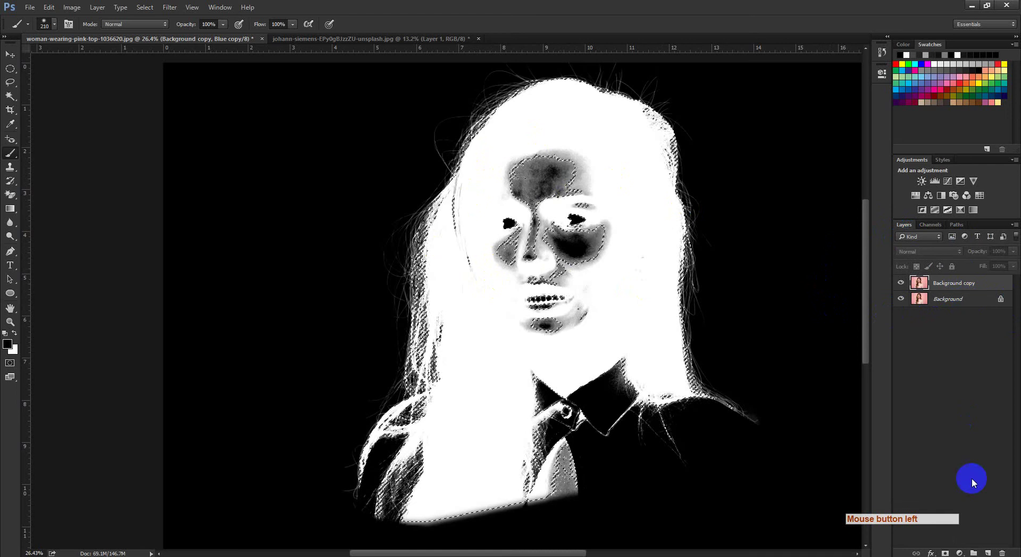
left_click(946, 553)
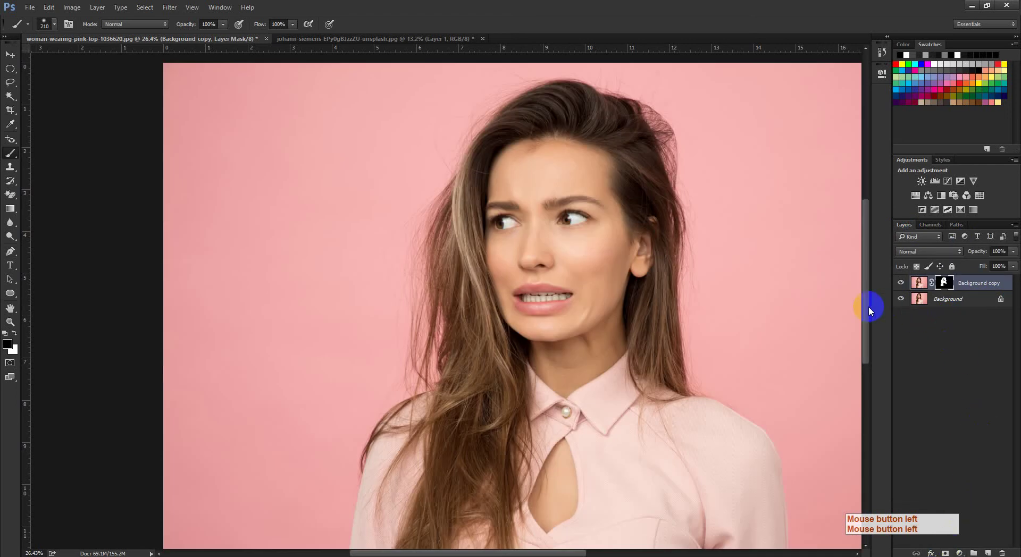
left_click(900, 299)
Examine the masked cutout's face, eyes and forehead for transparent holes, and check the cutout as a whole
key("ctrl+space")
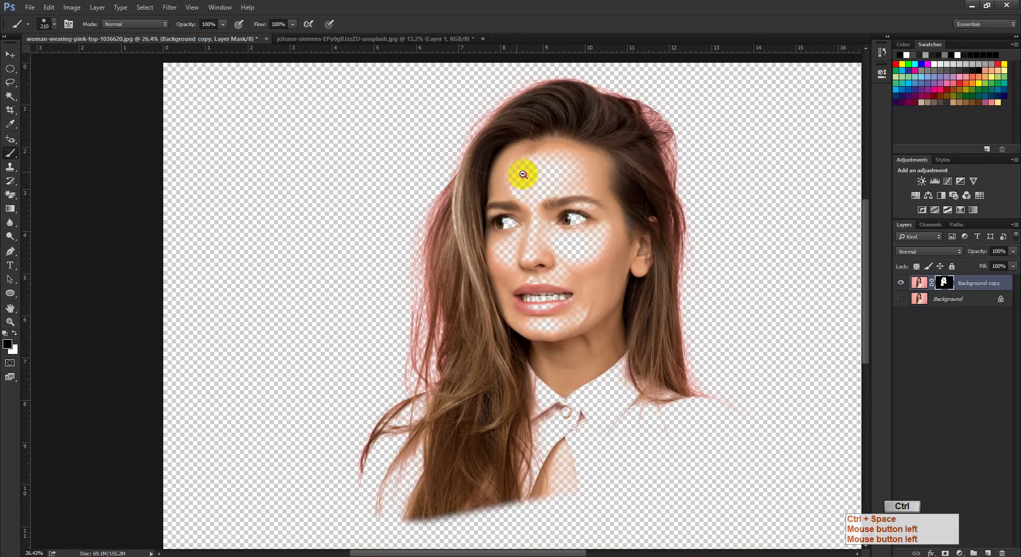
left_click_drag(521, 171, 464, 239)
left_click_drag(581, 383, 563, 230)
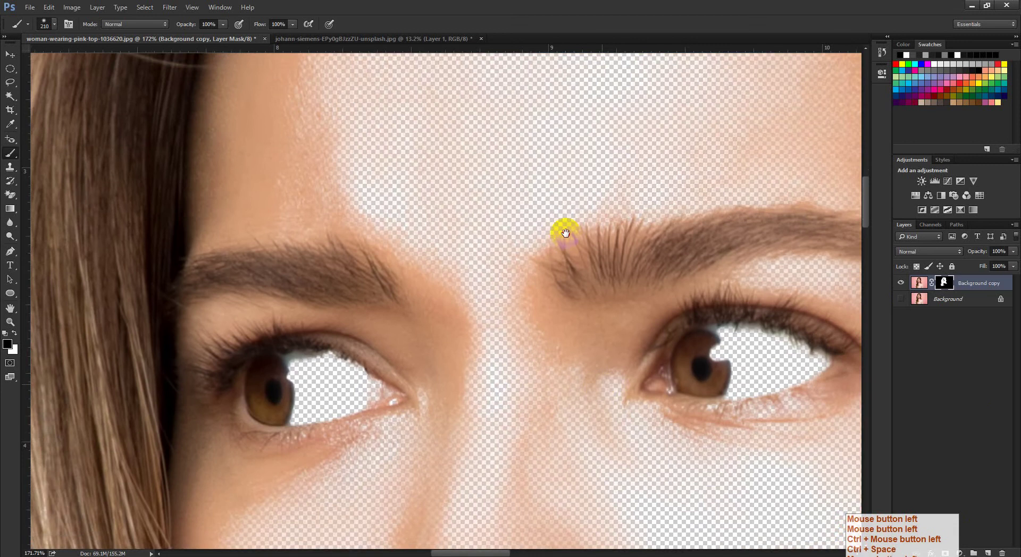
left_click_drag(592, 409, 575, 242)
left_click_drag(638, 486, 577, 333)
left_click_drag(588, 343, 528, 410)
left_click_drag(490, 443, 472, 314)
left_click_drag(573, 527, 563, 398)
left_click_drag(562, 398, 927, 324)
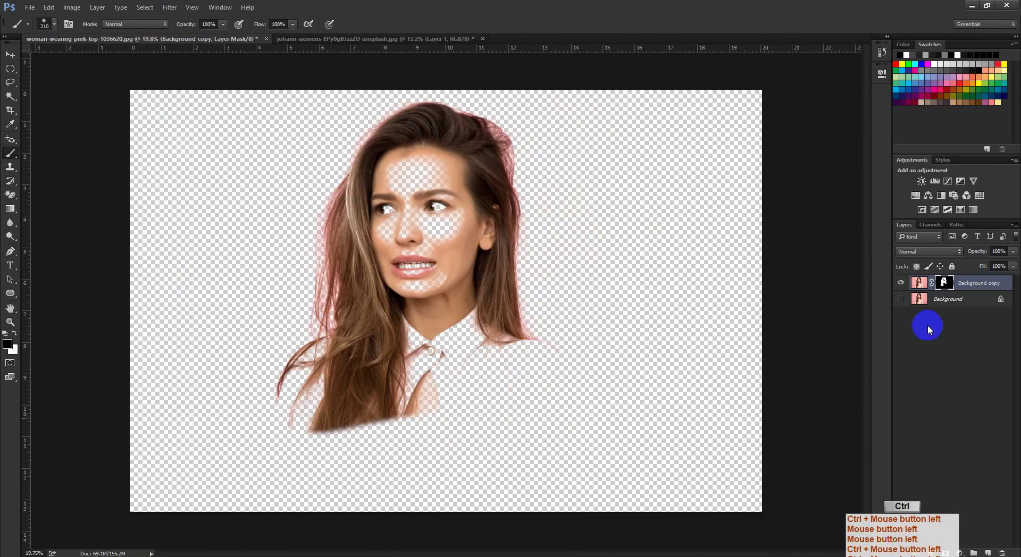
Load Path 1 as a selection, show the Background layer and feather the selection by 0.3 pixels
left_click(944, 283, "alt")
left_click(943, 282, "alt")
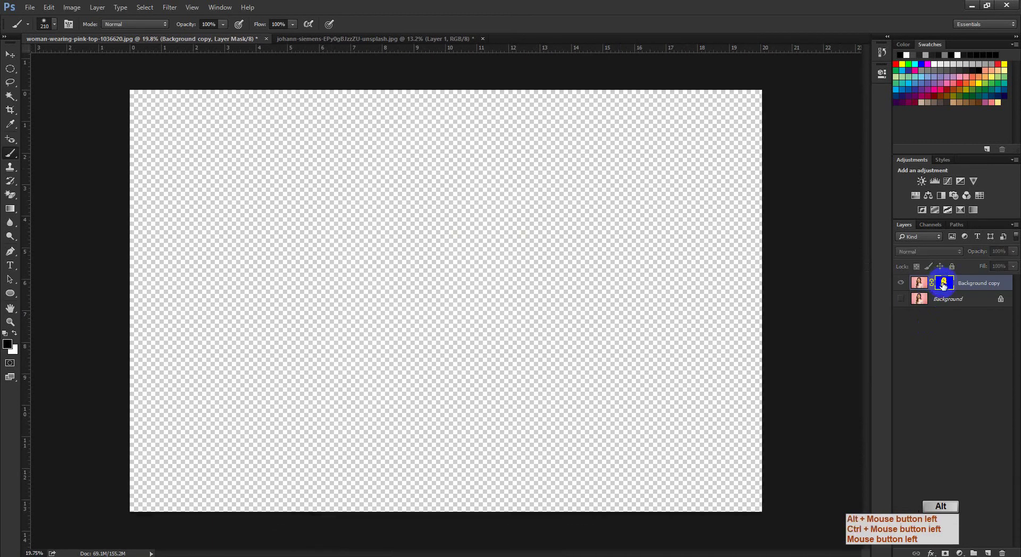
left_click(957, 225)
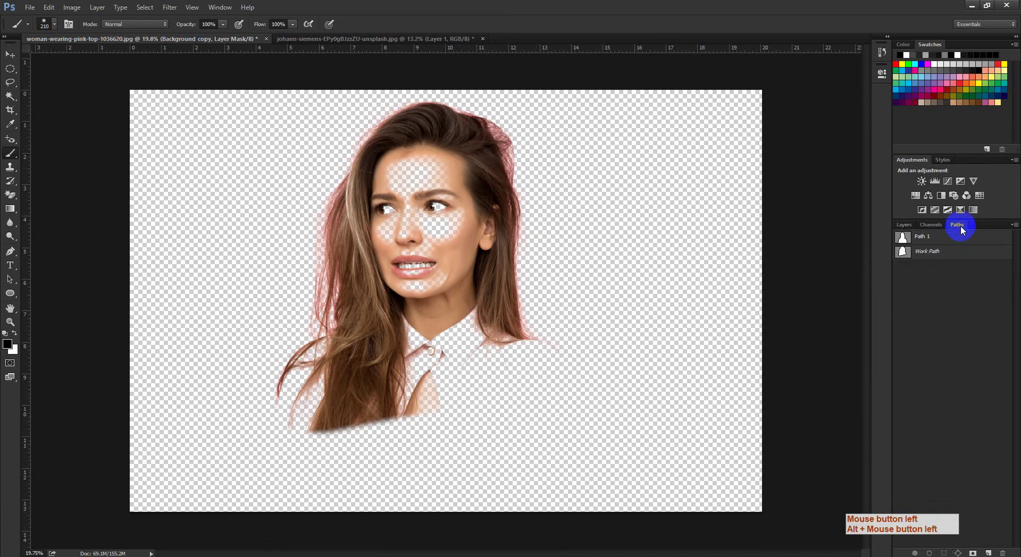
left_click(930, 239)
left_click(902, 240, "ctrl")
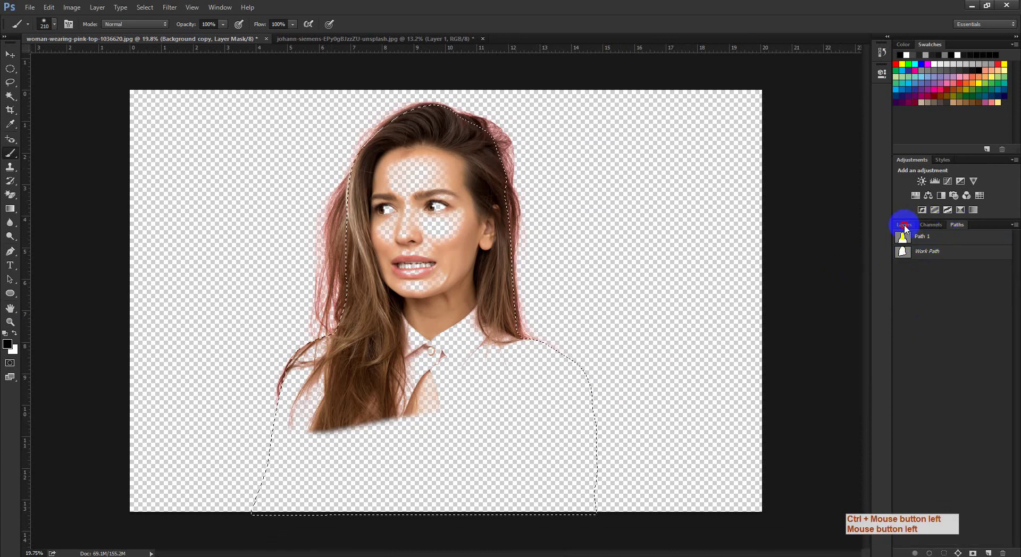
left_click(904, 225)
left_click(901, 298)
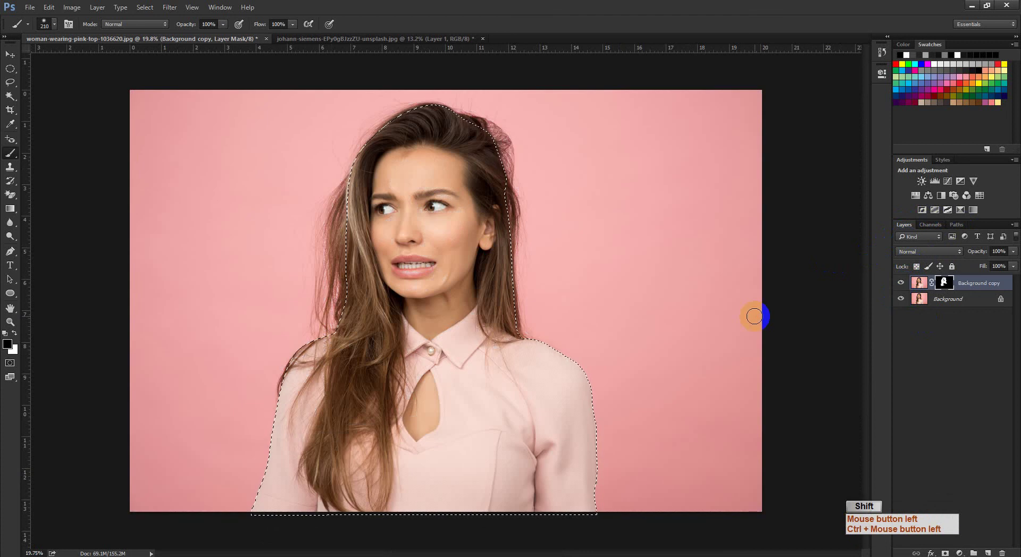
key("shift+F6")
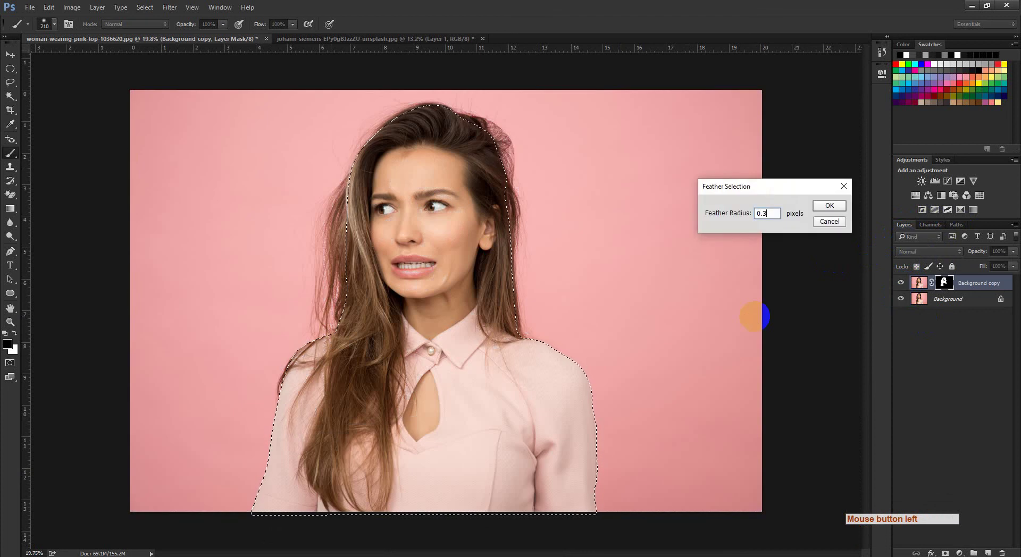
key("Return")
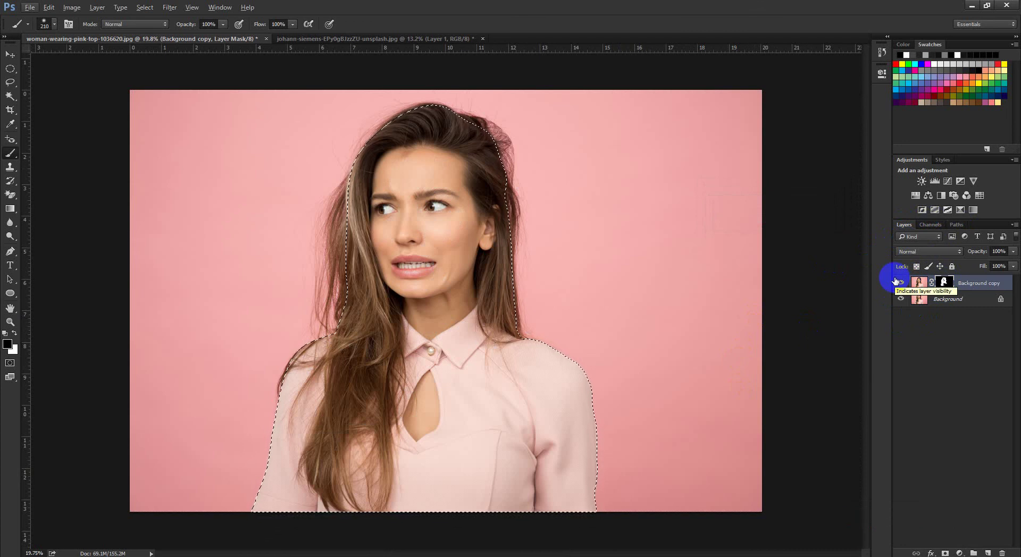
Display the Background copy layer's mask, fill the selected figure area with white and deselect
left_click_drag(464, 203, 433, 233)
left_click(944, 283, "alt")
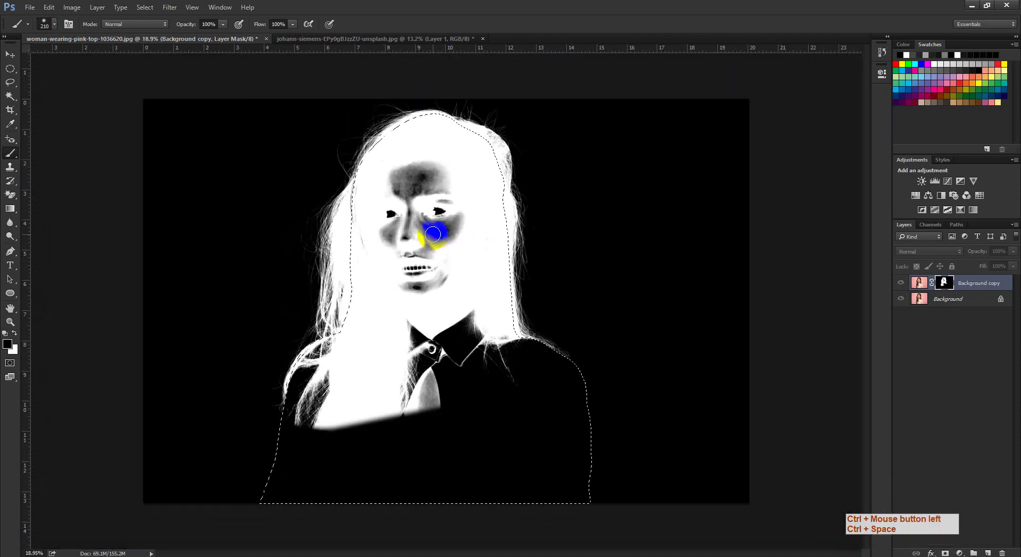
left_click(7, 344)
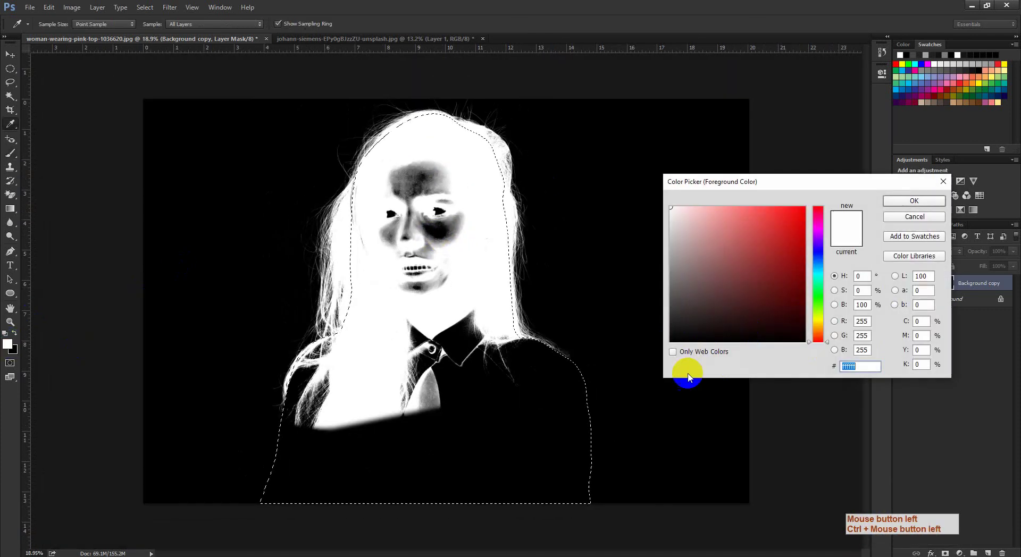
left_click(932, 202)
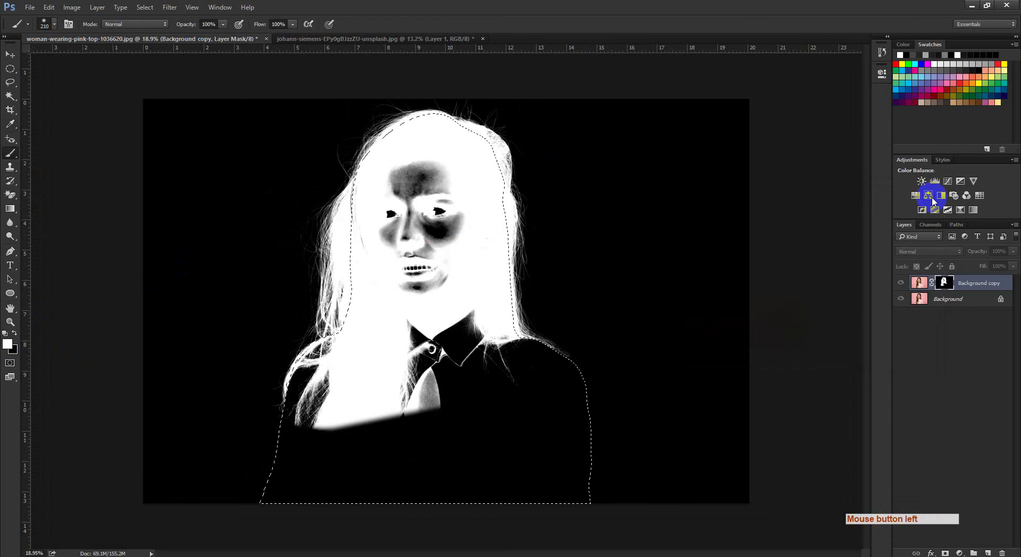
key("alt+BackSpace")
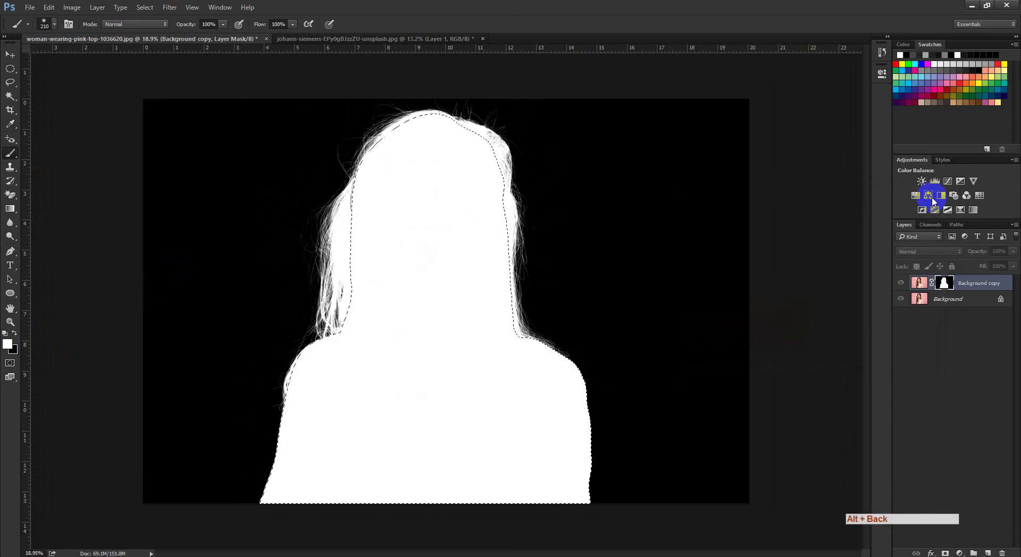
key("ctrl+d")
Paint white over the dark strand gap inside the hair at the left of the head, using 74 px and 25 px brushes
left_click_drag(307, 272, 442, 272)
left_click_drag(455, 187, 431, 374)
left_click_drag(508, 199, 490, 308)
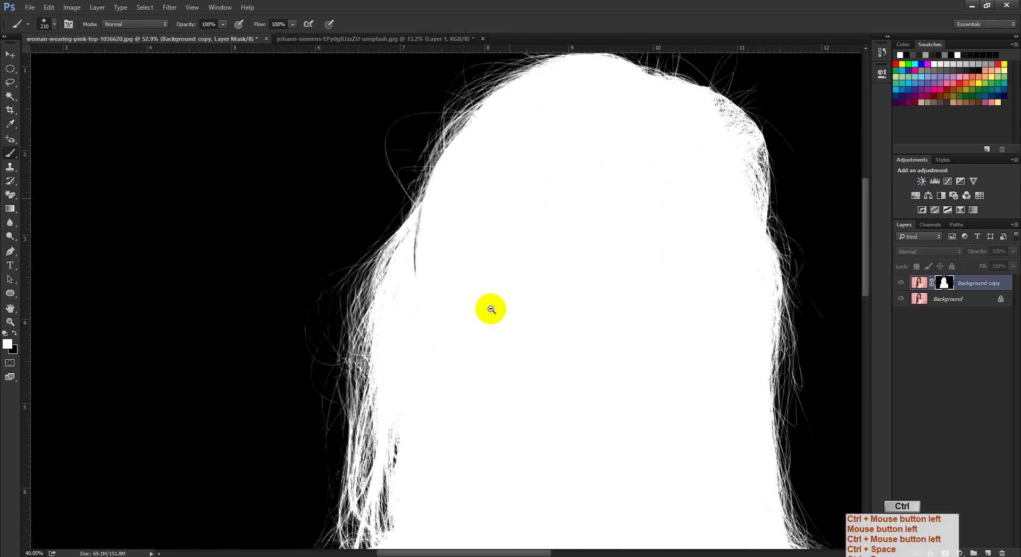
left_click_drag(418, 267, 417, 320)
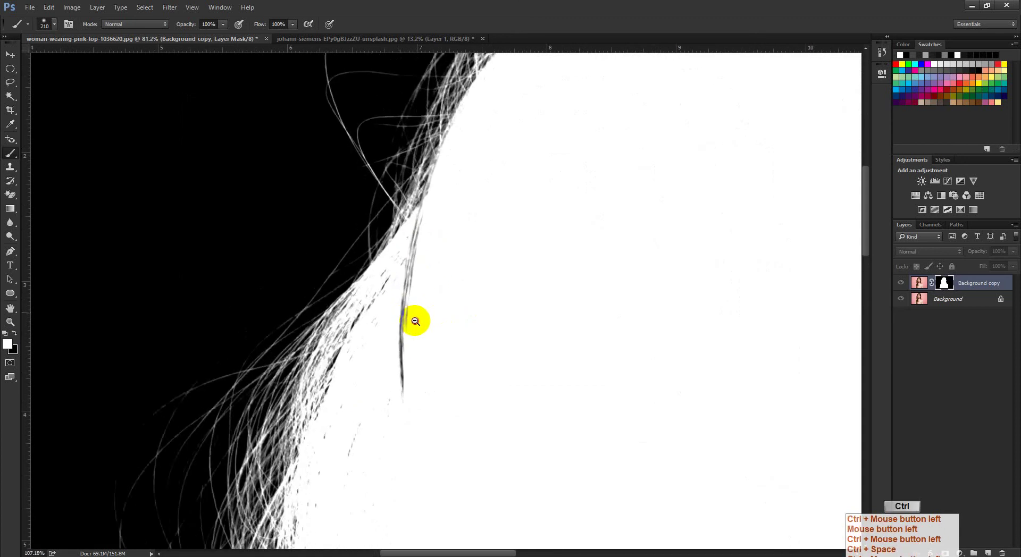
left_click(942, 283, "alt")
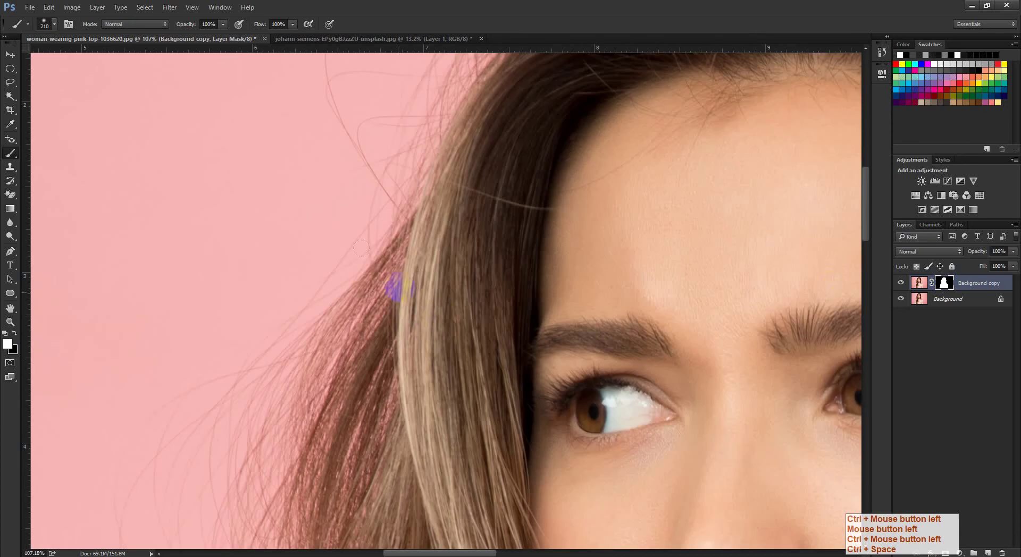
left_click(943, 283, "alt")
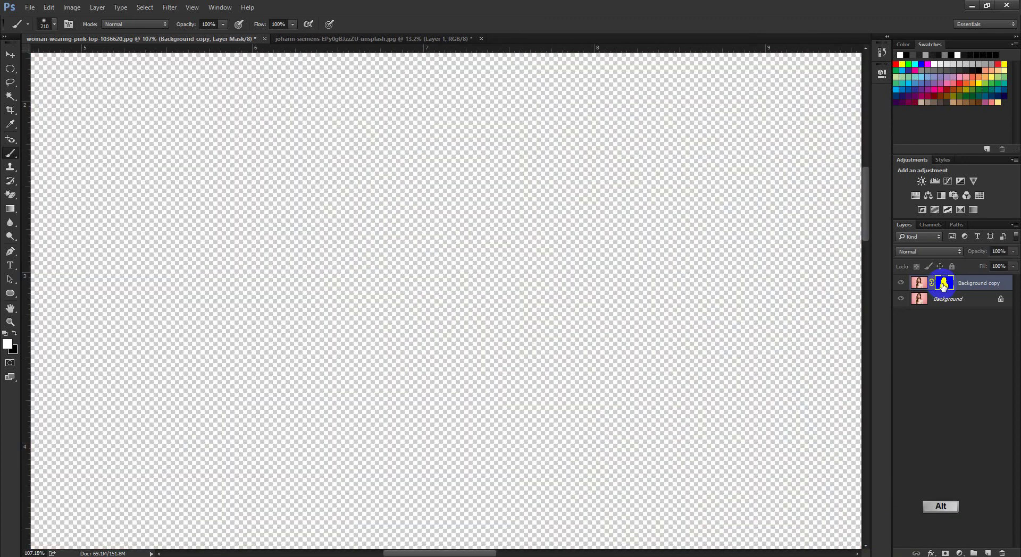
right_click(437, 315, "alt")
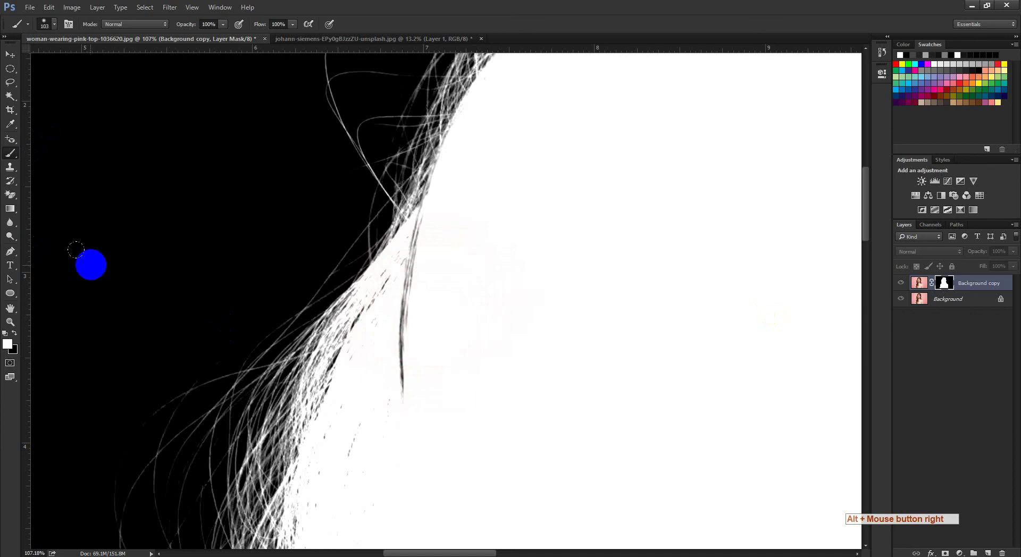
right_click(433, 251, "alt")
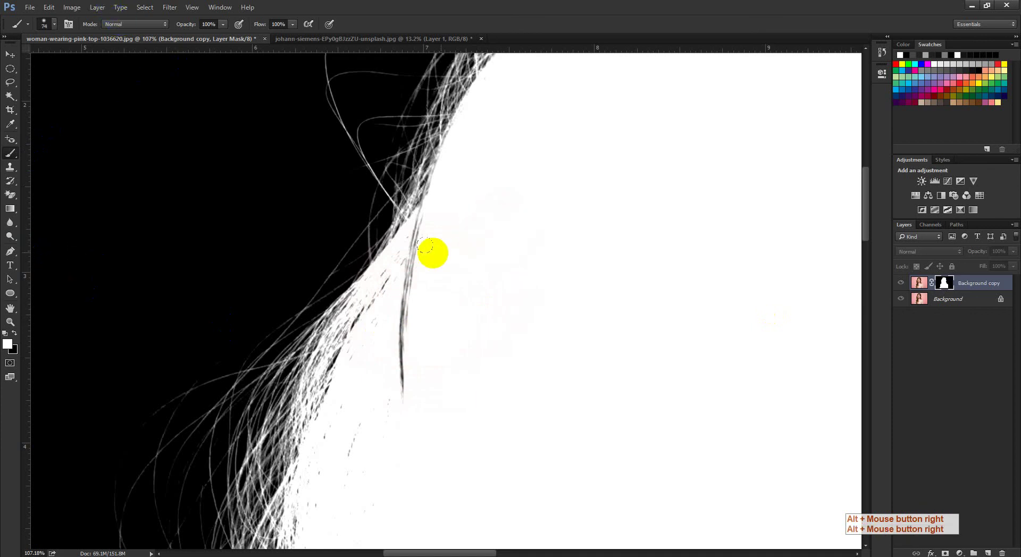
left_click_drag(433, 251, 409, 340)
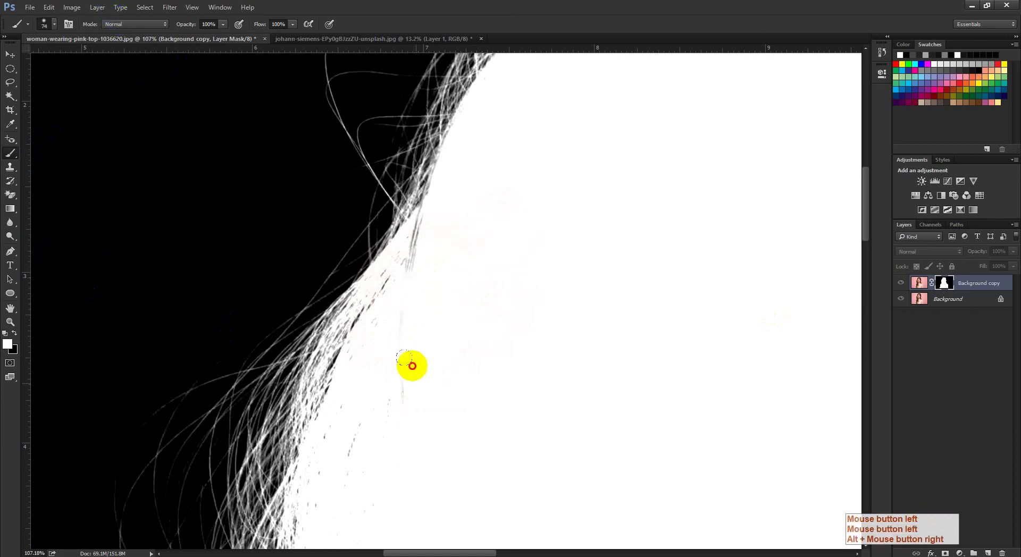
right_click(453, 262, "alt")
mouse_move(424, 237)
left_mouse_down()
mouse_move(416, 261)
mouse_move(423, 253)
left_mouse_up()
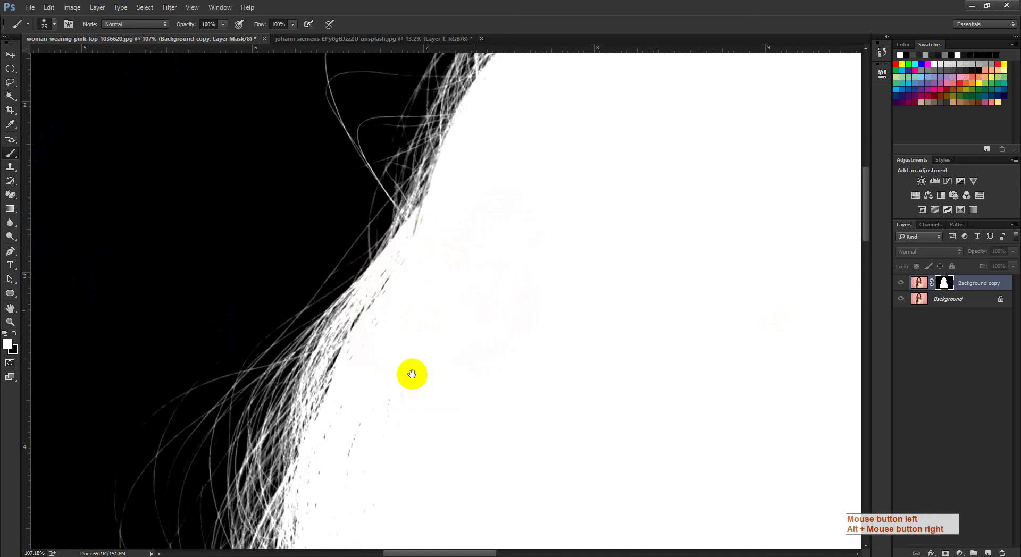
Compare the mask with the photo along the left-hand hair, and examine the strands above the right shoulder
left_click_drag(412, 375, 423, 231)
left_click_drag(352, 321, 360, 280)
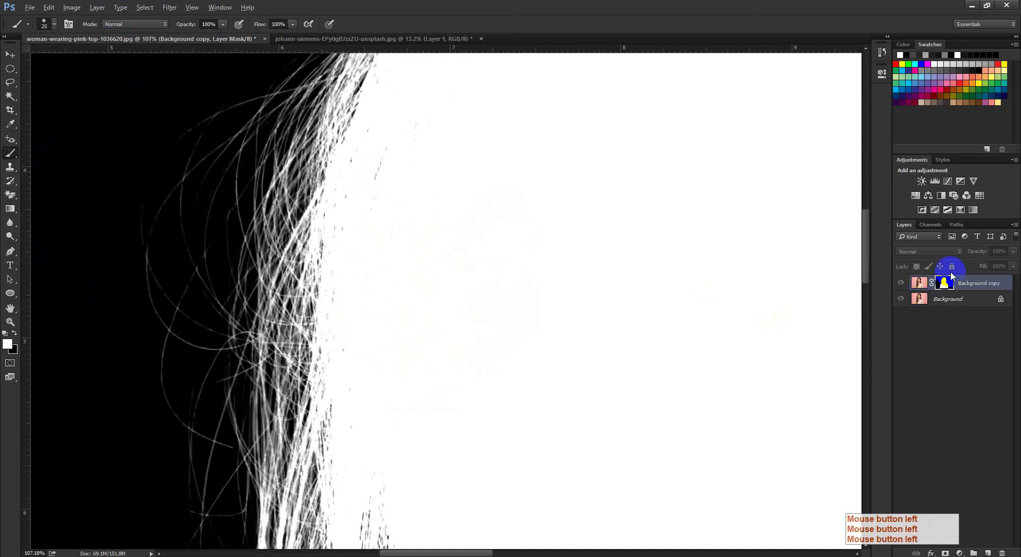
left_click(945, 283, "alt")
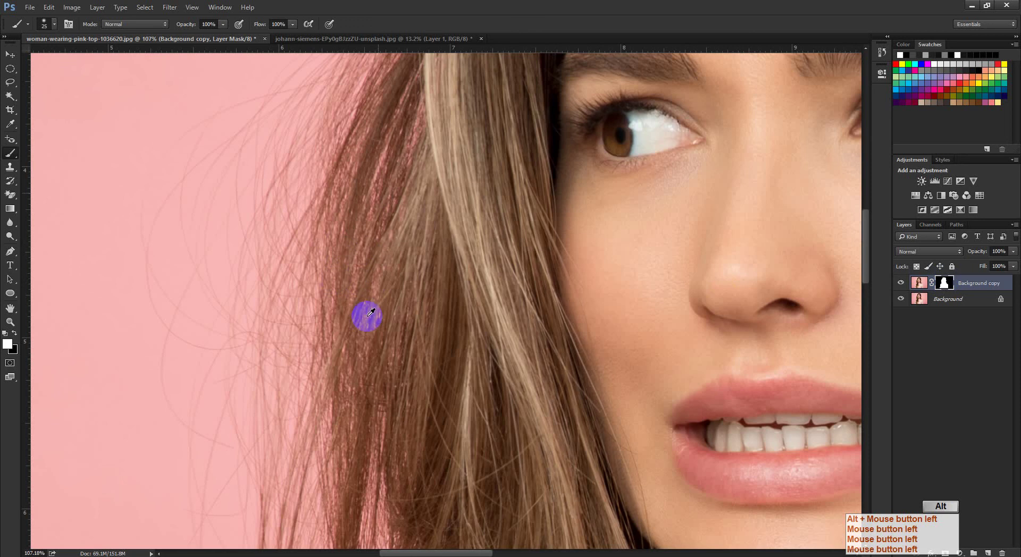
left_click(943, 287, "alt")
left_click_drag(390, 314, 376, 318)
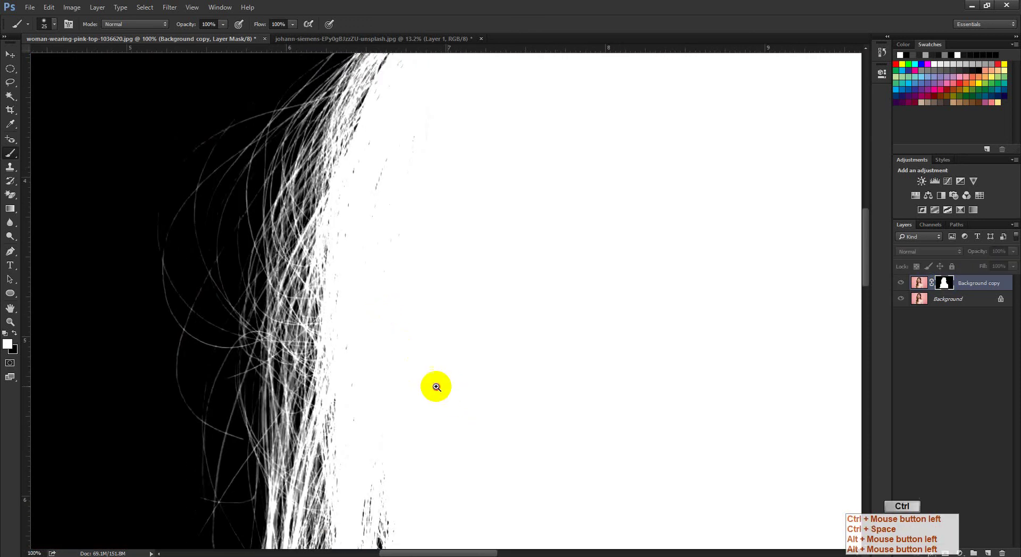
left_click_drag(435, 387, 422, 385)
left_click_drag(463, 260, 608, 159)
left_click_drag(755, 362, 497, 351)
mouse_move(593, 317)
left_mouse_down()
mouse_move(585, 380)
mouse_move(614, 395)
mouse_move(500, 396)
left_mouse_up()
left_click_drag(551, 308, 562, 313)
right_click(568, 249, "alt")
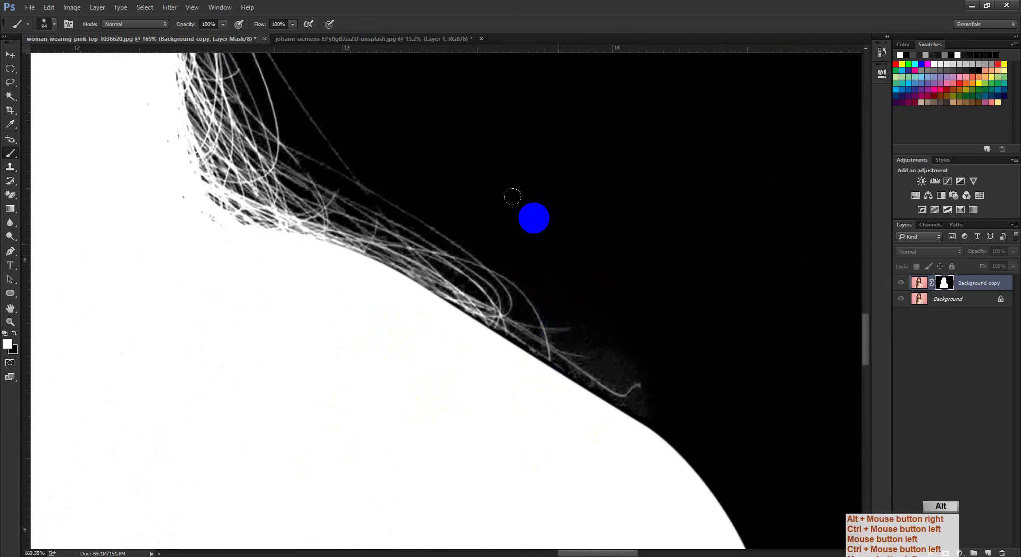
mouse_move(480, 176)
left_mouse_down()
mouse_move(580, 262)
mouse_move(553, 236)
left_mouse_up()
key("ctrl+z")
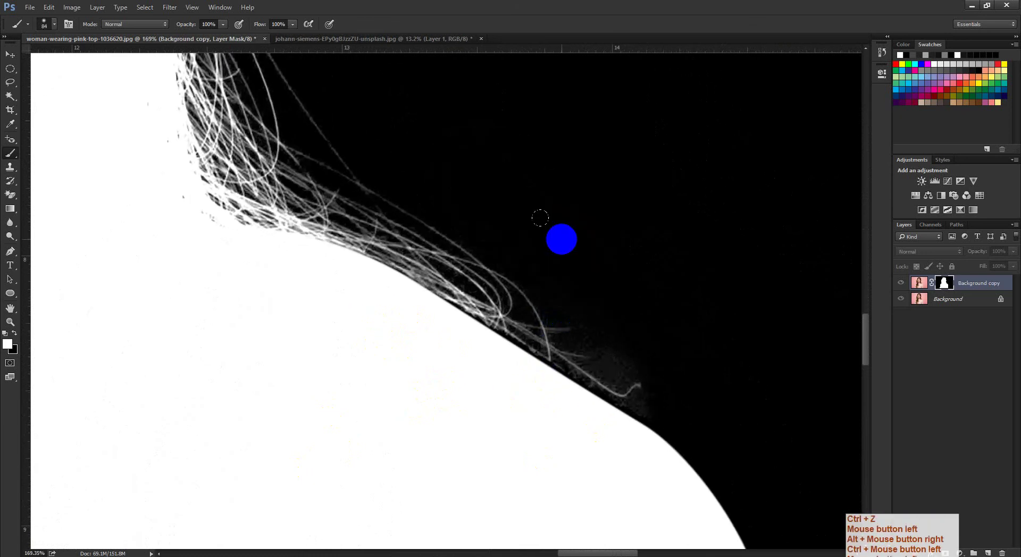
Paint black in Overlay mode over the grey haze outside the hair strands at the right shoulder, reducing the brush to 70 px
right_click(515, 183, "alt")
left_click(633, 285)
left_click(646, 310)
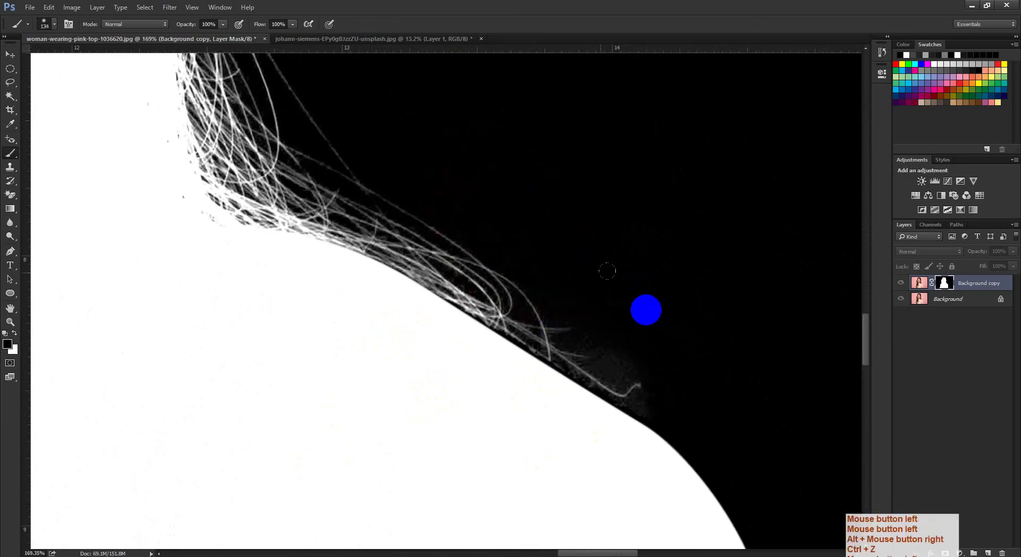
left_click(122, 25)
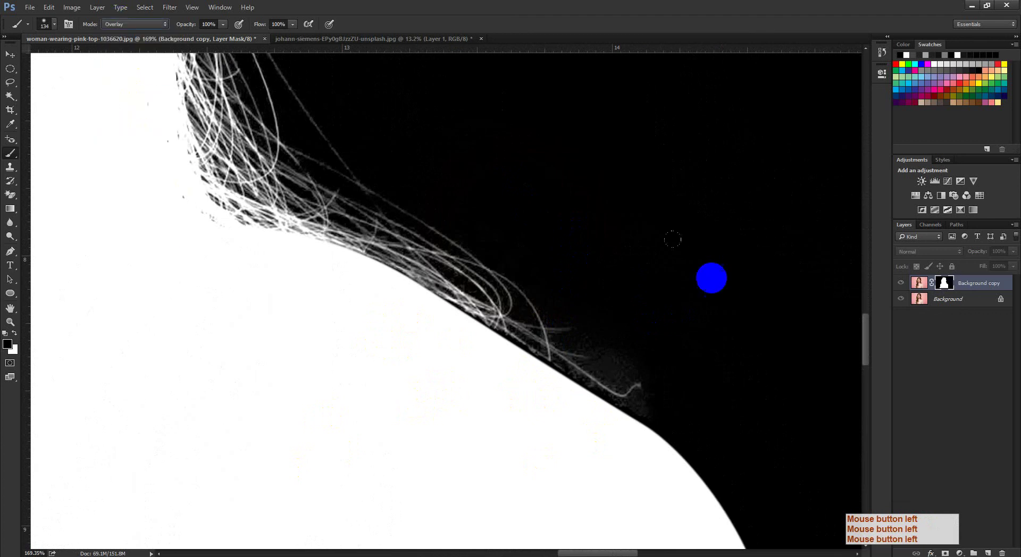
right_click(643, 286, "alt")
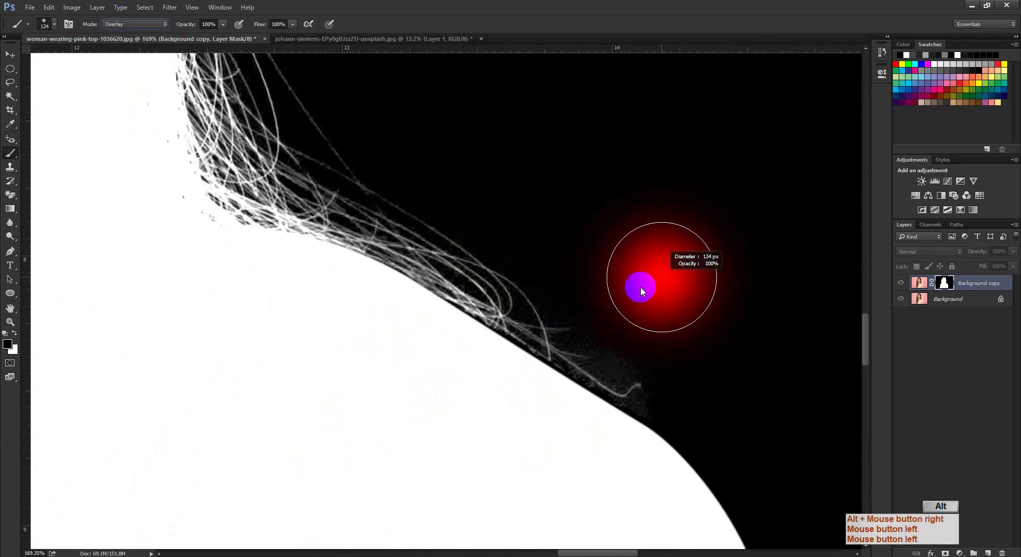
right_click(713, 368, "alt")
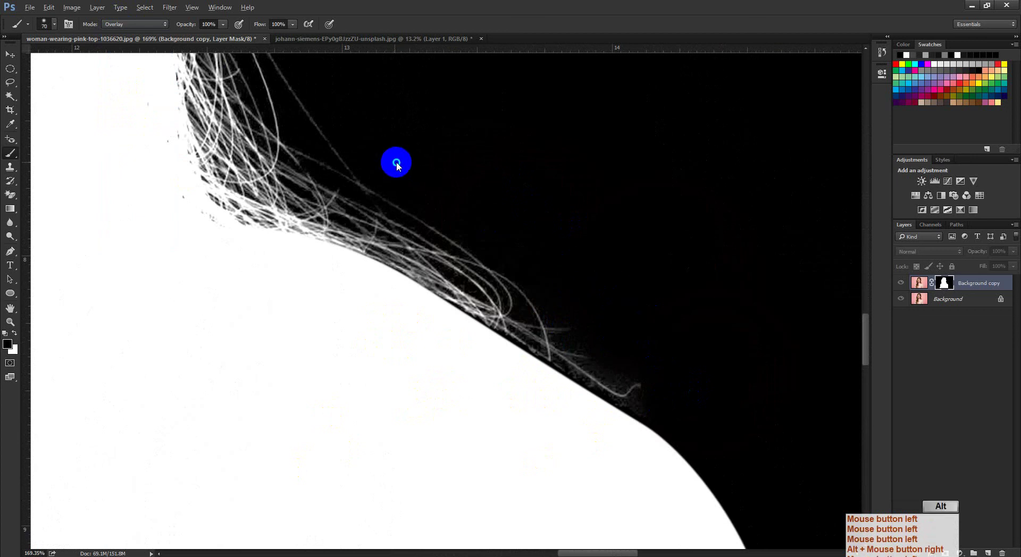
Examine the mask's hair edge around the crown and the right side of the head
left_click_drag(558, 216, 479, 205)
left_click_drag(470, 160, 574, 428)
left_click_drag(565, 295, 644, 484)
left_click_drag(603, 175, 714, 515)
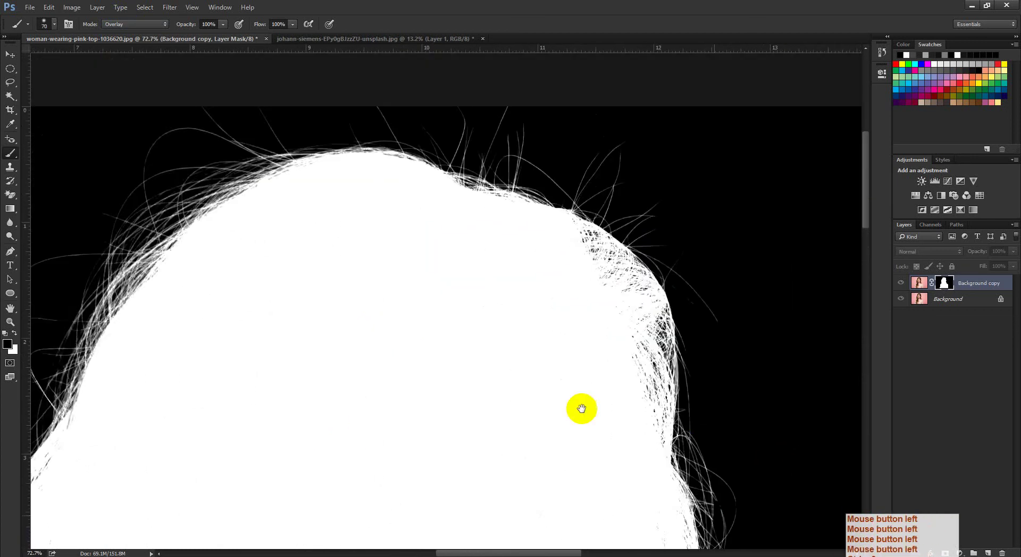
left_click_drag(463, 335, 521, 280)
mouse_move(527, 346)
left_mouse_down()
mouse_move(508, 347)
mouse_move(523, 353)
left_mouse_up()
left_click_drag(597, 324, 444, 331)
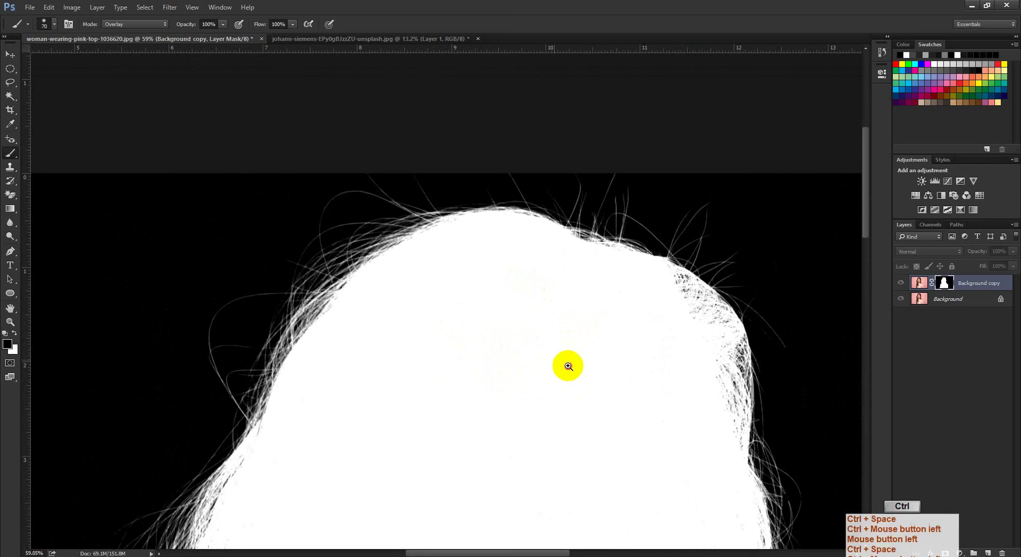
mouse_move(567, 364)
left_mouse_down()
mouse_move(731, 342)
mouse_move(637, 339)
left_mouse_up()
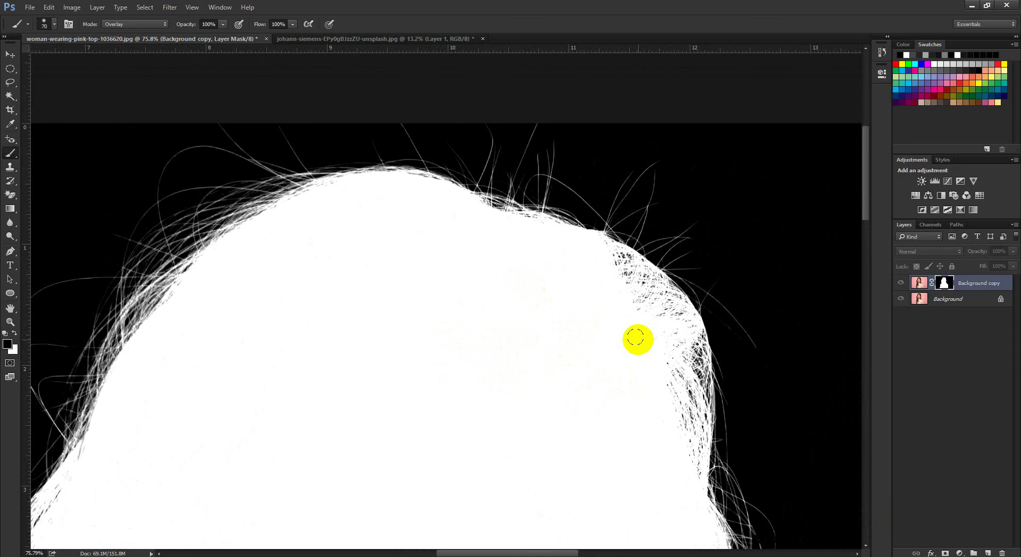
Inspect the flyaway strands on top of the head and along its left side in the mask up close
left_click_drag(485, 182, 476, 207)
left_click_drag(695, 289, 433, 234)
left_click_drag(816, 380, 652, 297)
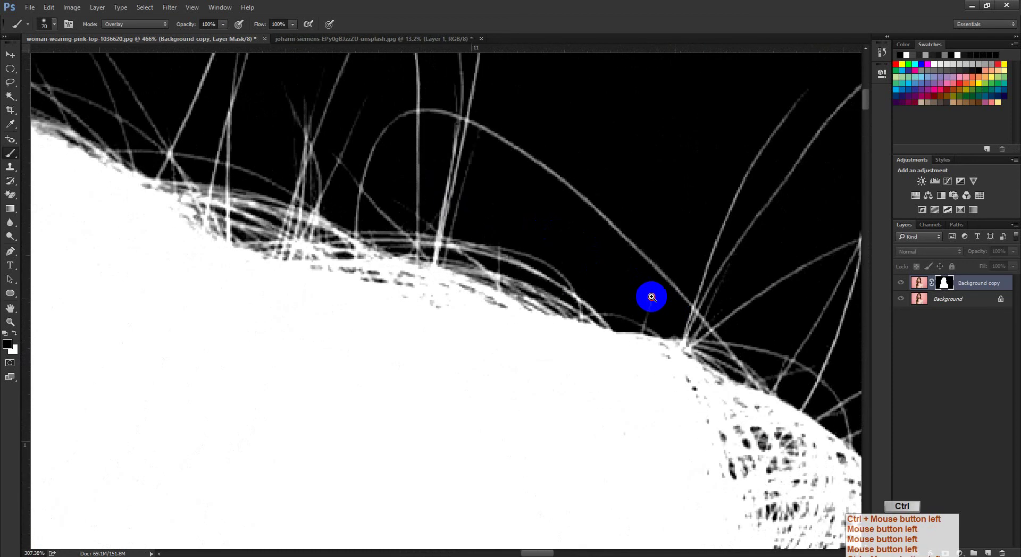
left_click_drag(749, 291, 723, 321)
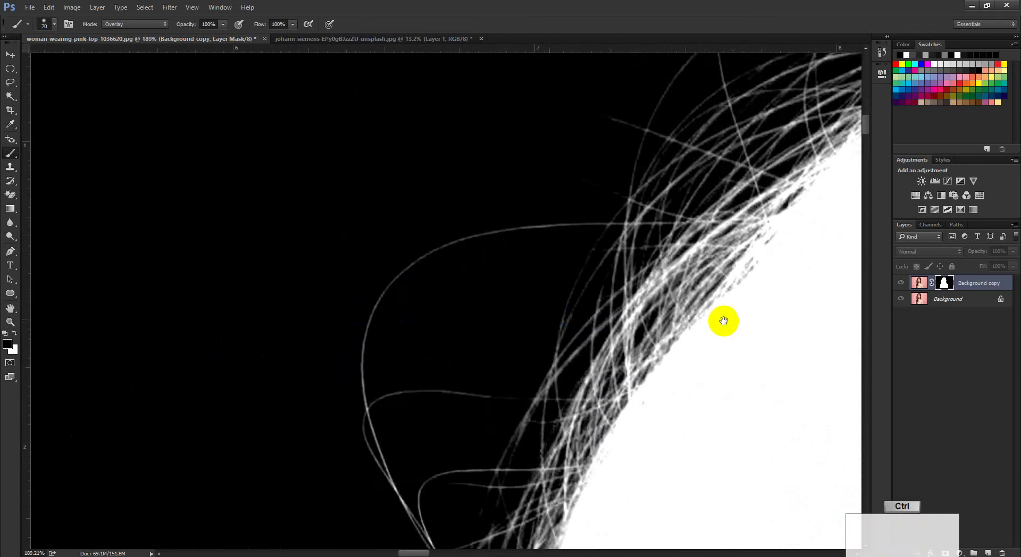
left_click_drag(453, 253, 424, 261)
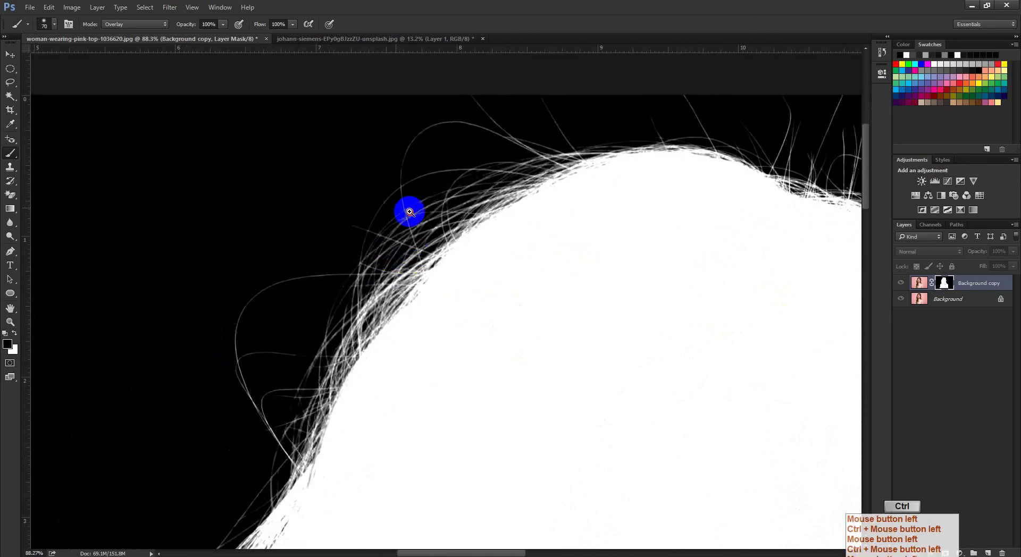
left_click_drag(410, 212, 401, 242)
left_click_drag(431, 296, 411, 331)
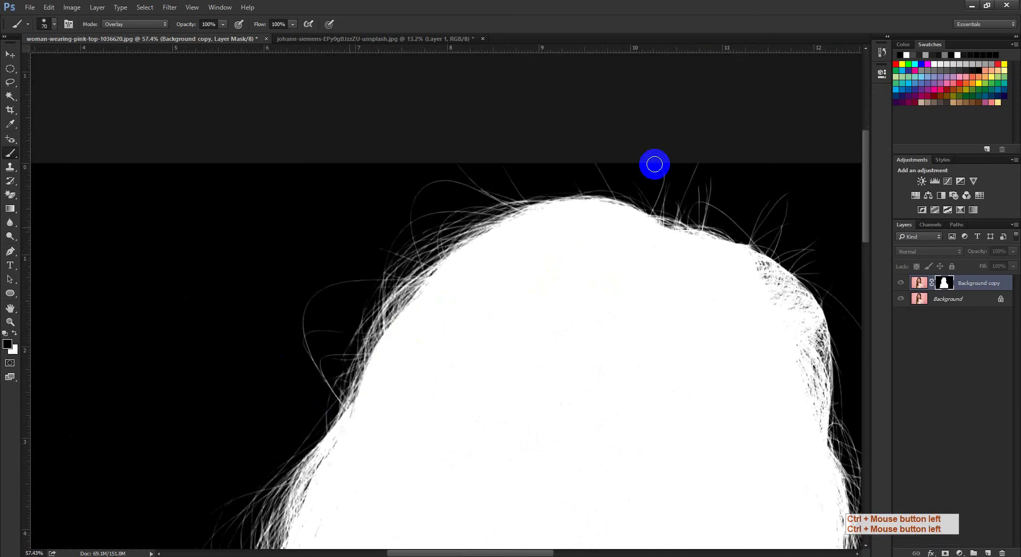
left_click_drag(538, 263, 574, 272)
left_click_drag(471, 279, 348, 299)
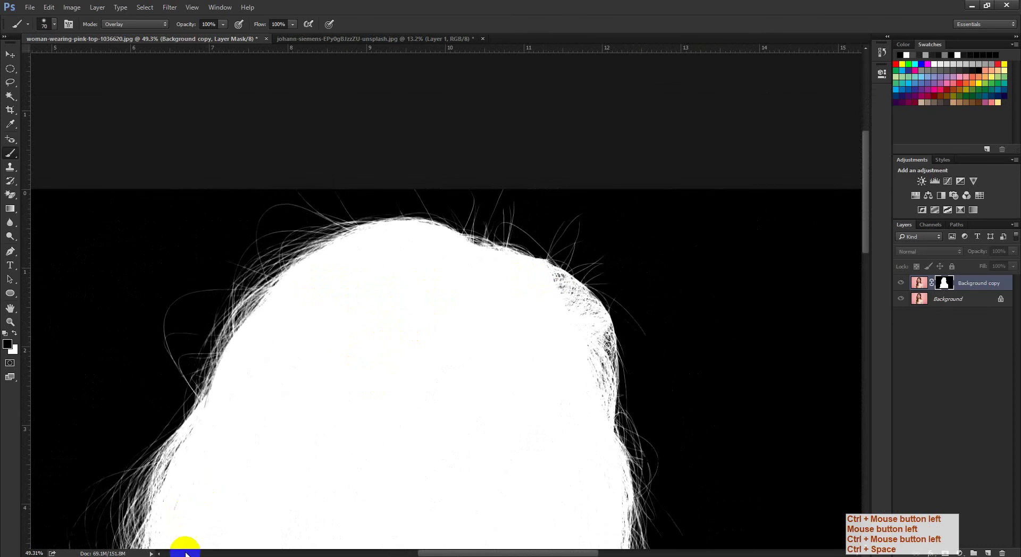
Leave the mask view and add a white (ffffff) Solid Color fill layer directly above the Background layer
left_click_drag(442, 434, 483, 406)
left_click(944, 283, "alt")
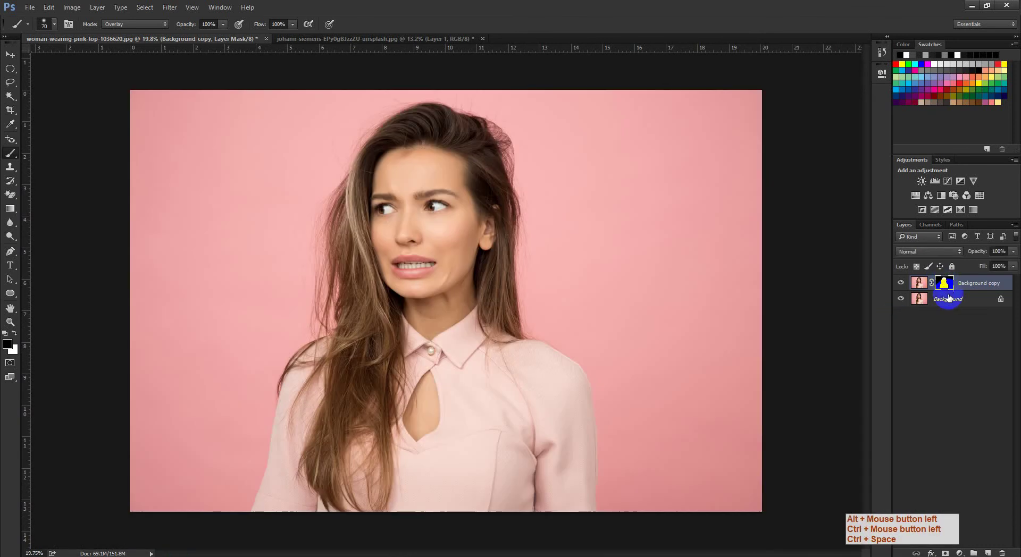
left_click(949, 299)
left_click(960, 553)
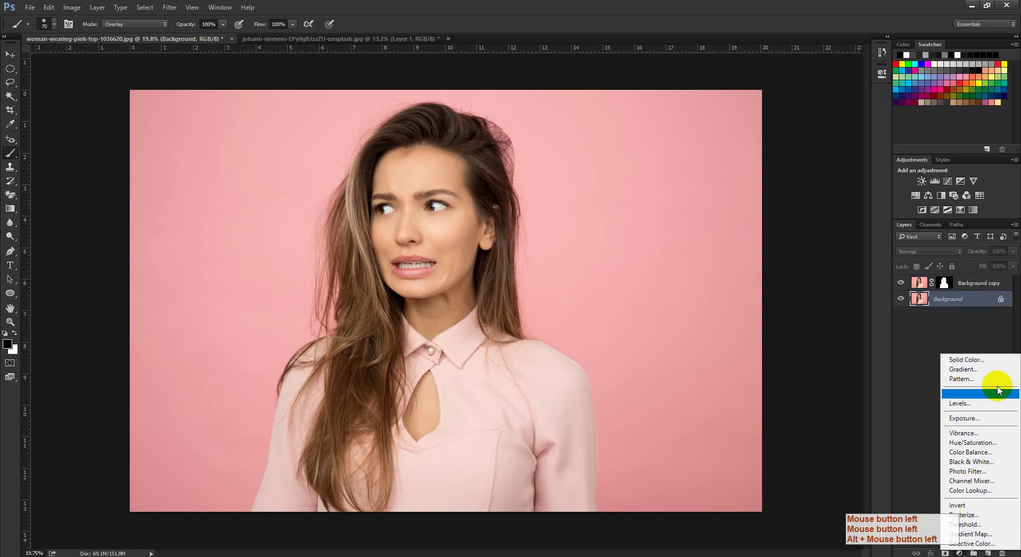
left_click(994, 359)
left_click(565, 133)
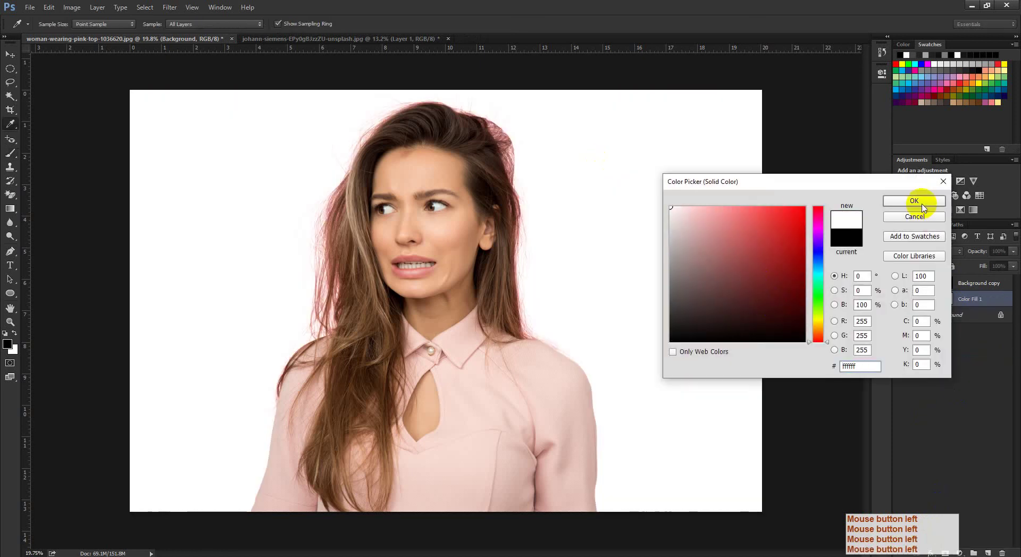
left_click(923, 205)
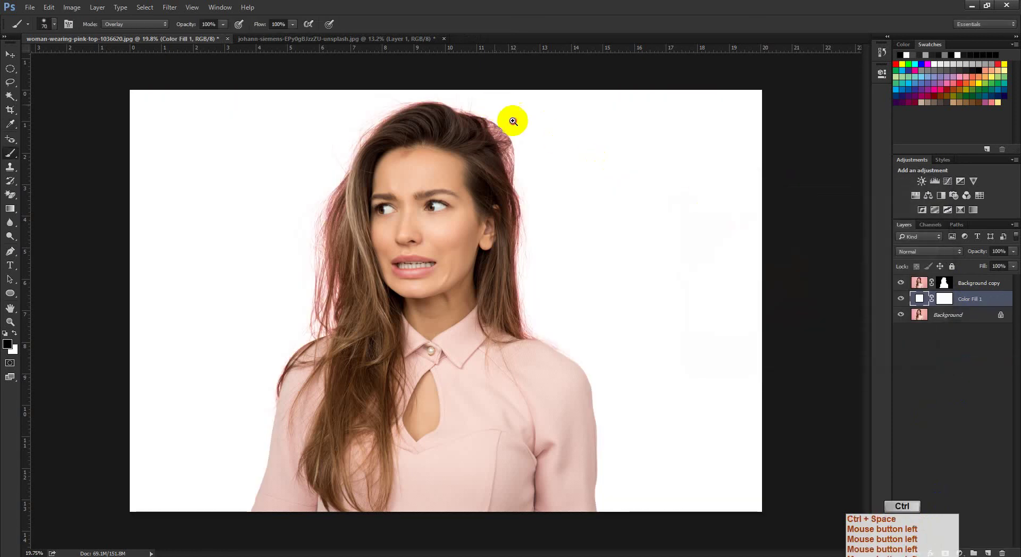
Compare the hair at the upper right of the head against the white fill and the original pink background
mouse_move(512, 119)
left_mouse_down()
mouse_move(572, 178)
mouse_move(570, 280)
left_mouse_up()
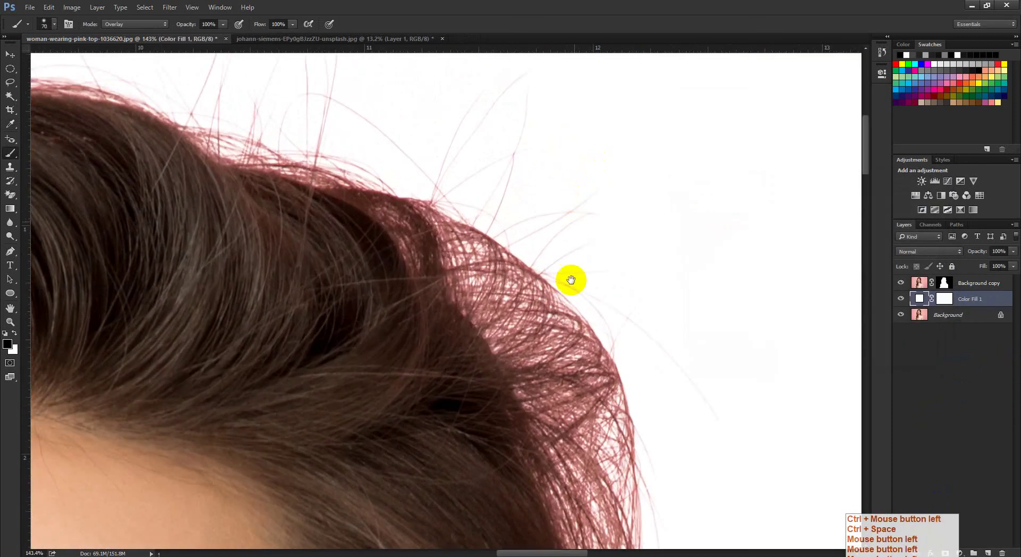
left_click(900, 299)
left_click(900, 299)
left_click(900, 300)
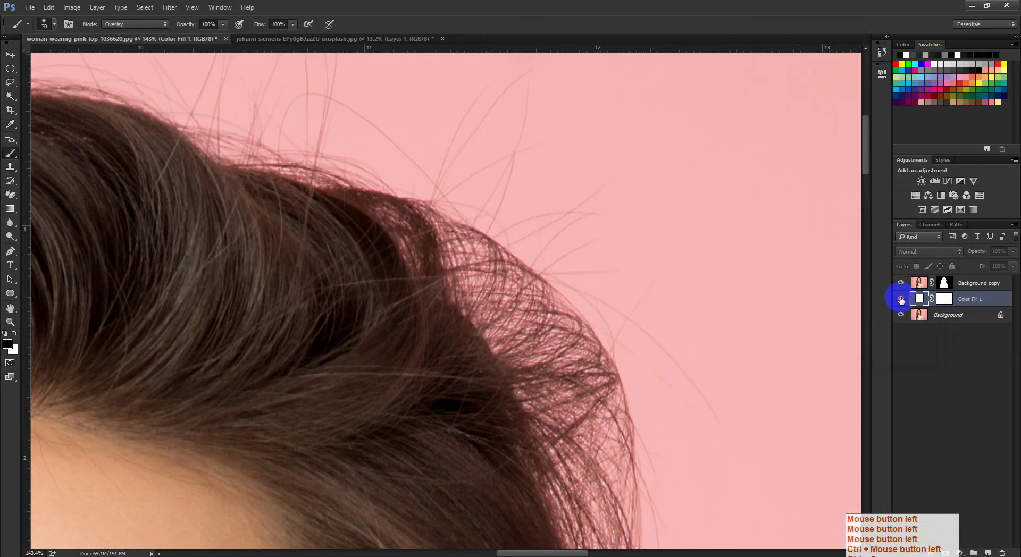
left_click(900, 299)
left_click(900, 299)
left_click(900, 299)
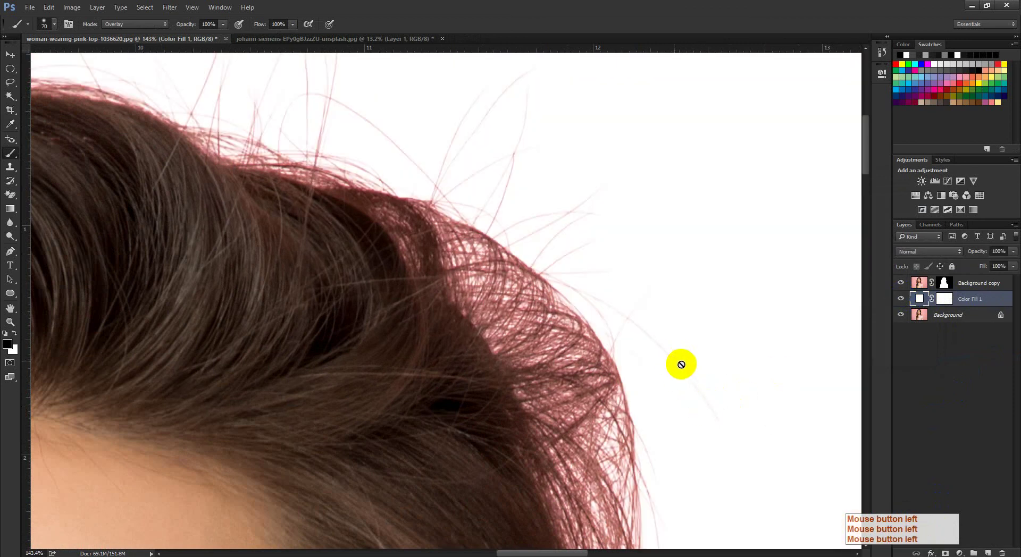
left_click(900, 300)
left_click(899, 301)
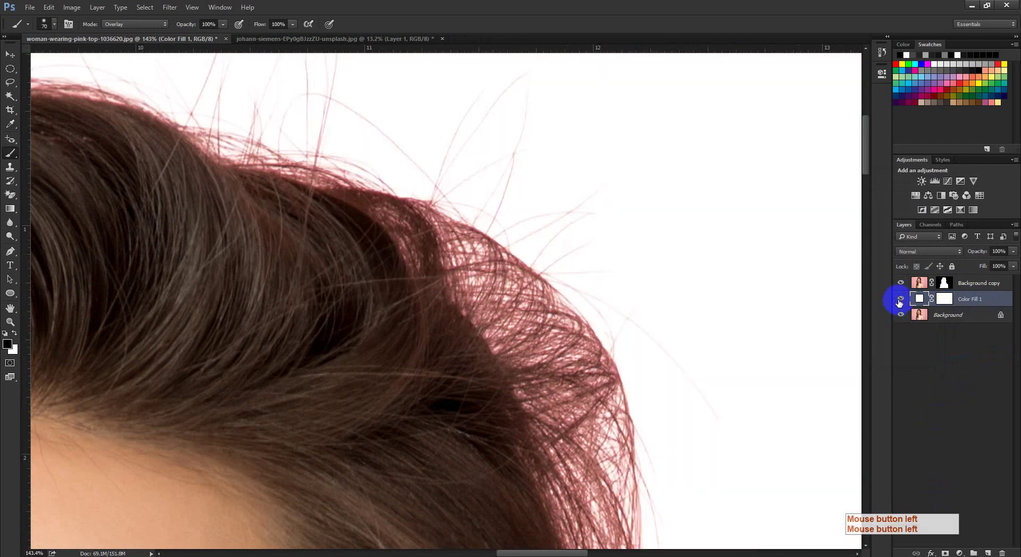
left_click(900, 301)
left_click(900, 300)
left_click(899, 301)
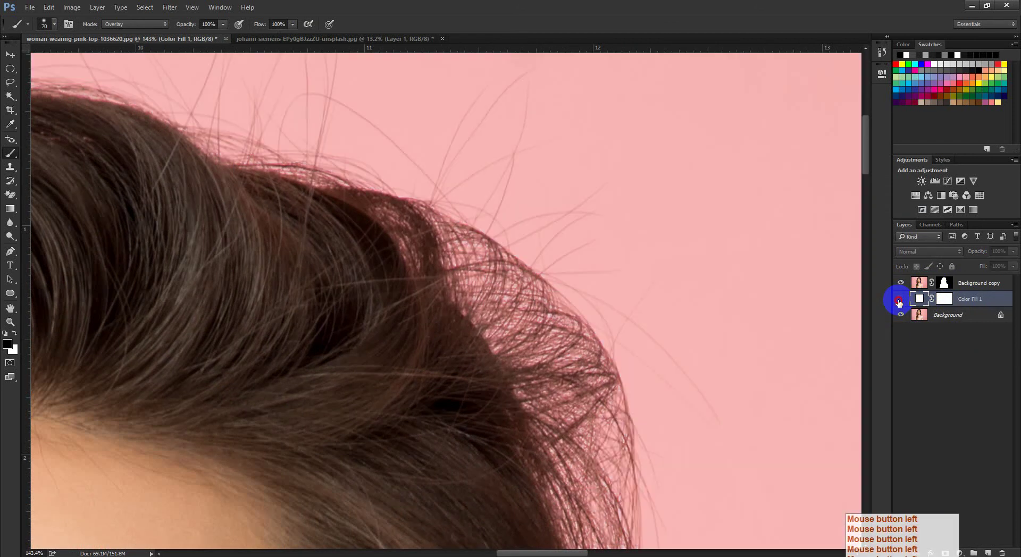
left_click(899, 300)
Examine the cutout's hair edge on white from the crown down the left side of the head
left_click_drag(677, 337, 632, 340)
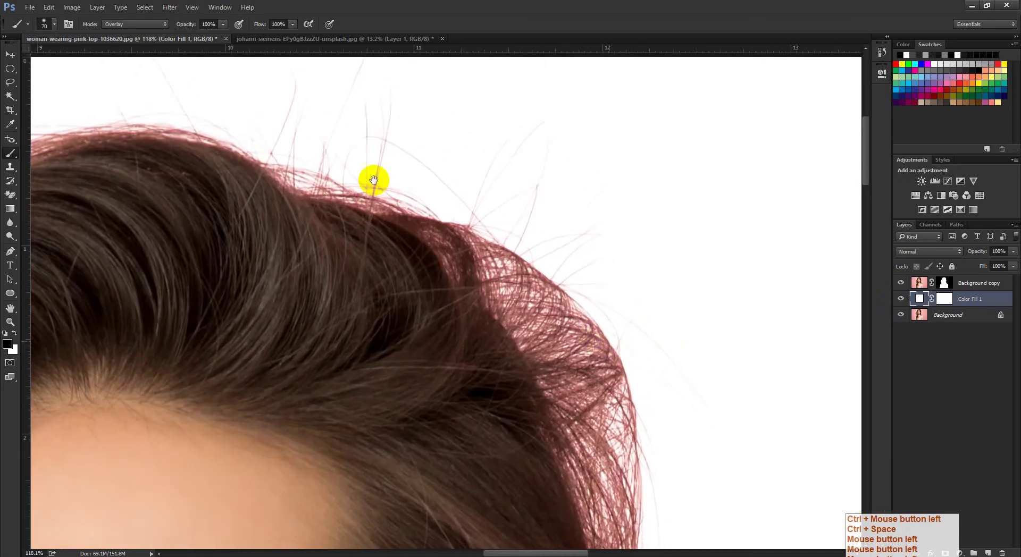
left_click_drag(456, 191, 615, 254)
left_click_drag(510, 208, 460, 210)
left_click_drag(269, 271, 461, 199)
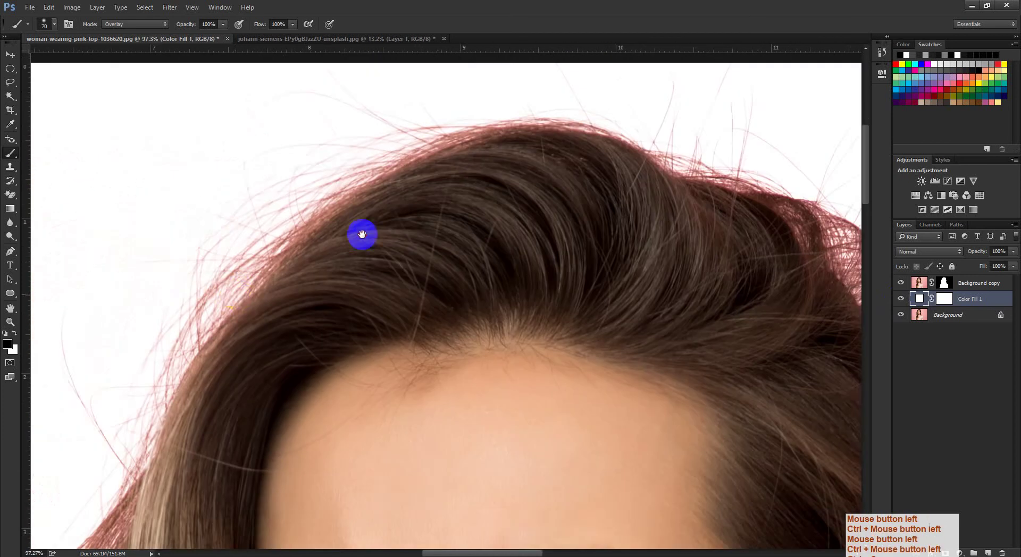
left_click_drag(363, 235, 458, 159)
left_click_drag(319, 298, 407, 221)
left_click_drag(303, 340, 473, 79)
mouse_move(300, 383)
left_mouse_down()
mouse_move(390, 294)
mouse_move(407, 374)
mouse_move(431, 340)
mouse_move(436, 299)
mouse_move(537, 310)
mouse_move(478, 346)
mouse_move(599, 323)
left_mouse_up()
Compare the left-hand strands beside the eye with the white fill hidden and shown, and review the whole cutout
left_click(901, 299)
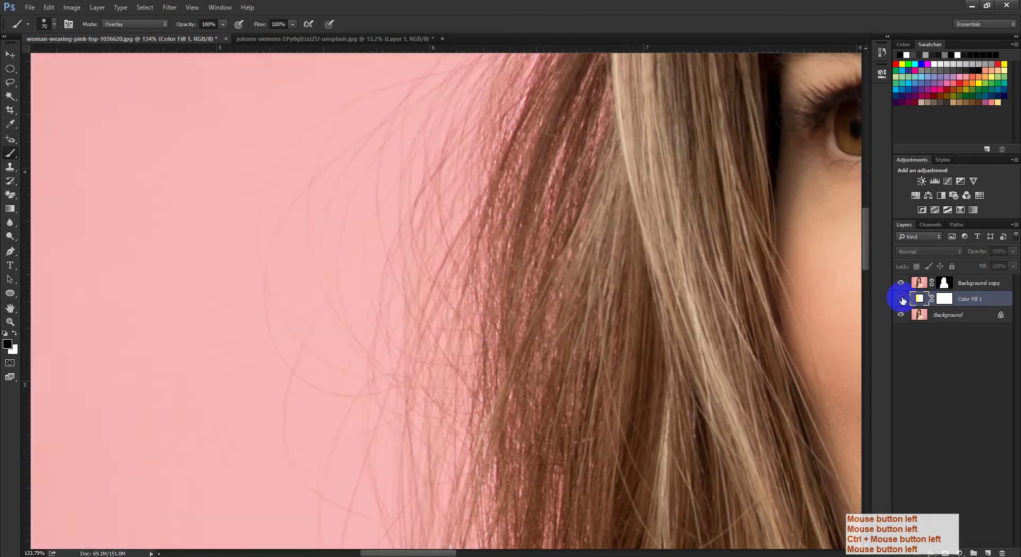
left_click(901, 300)
left_click(901, 299)
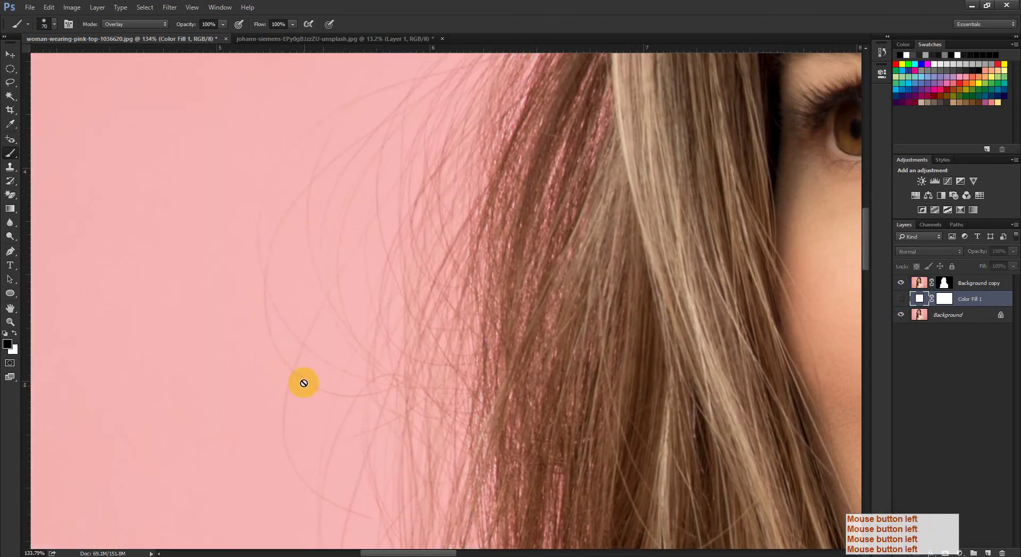
left_click(917, 314)
left_click(902, 300)
left_click(902, 300)
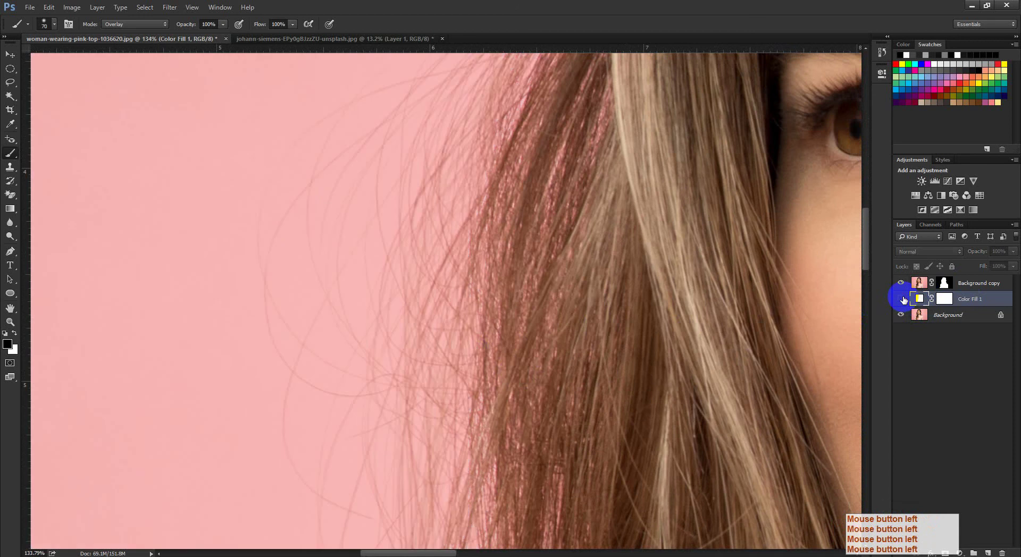
left_click(902, 299)
left_click(902, 300)
left_click(903, 300)
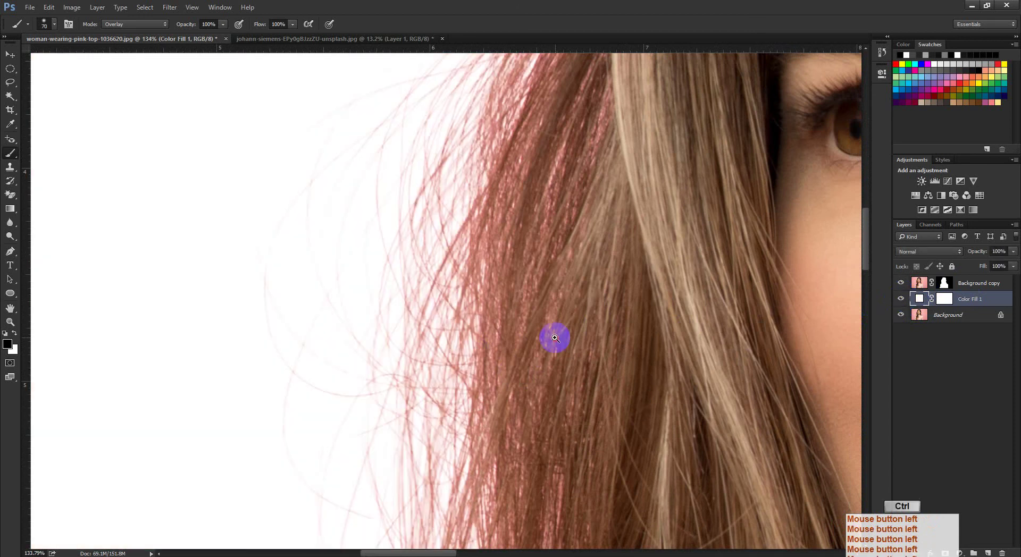
left_click_drag(553, 338, 488, 352)
left_click_drag(759, 325, 731, 341)
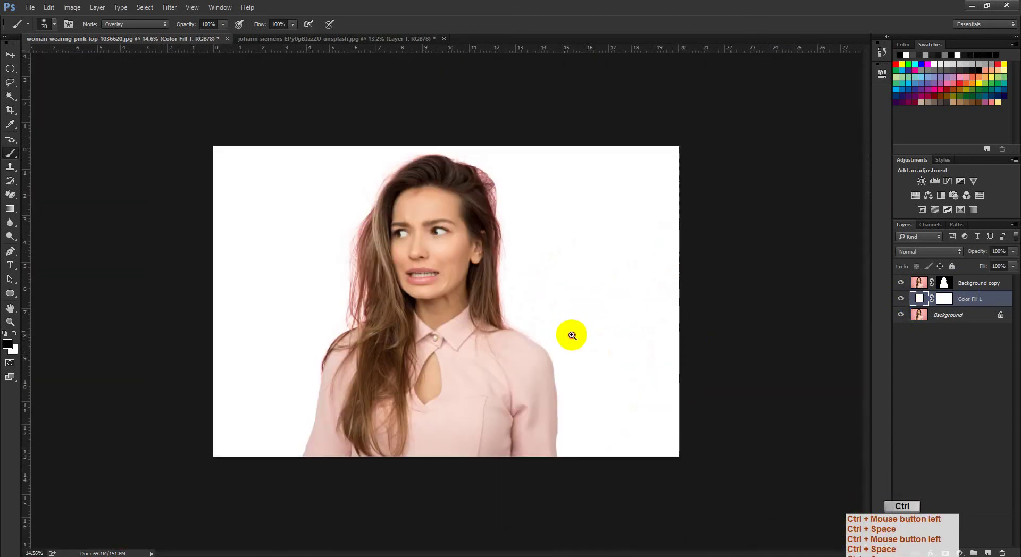
left_click_drag(572, 335, 588, 346)
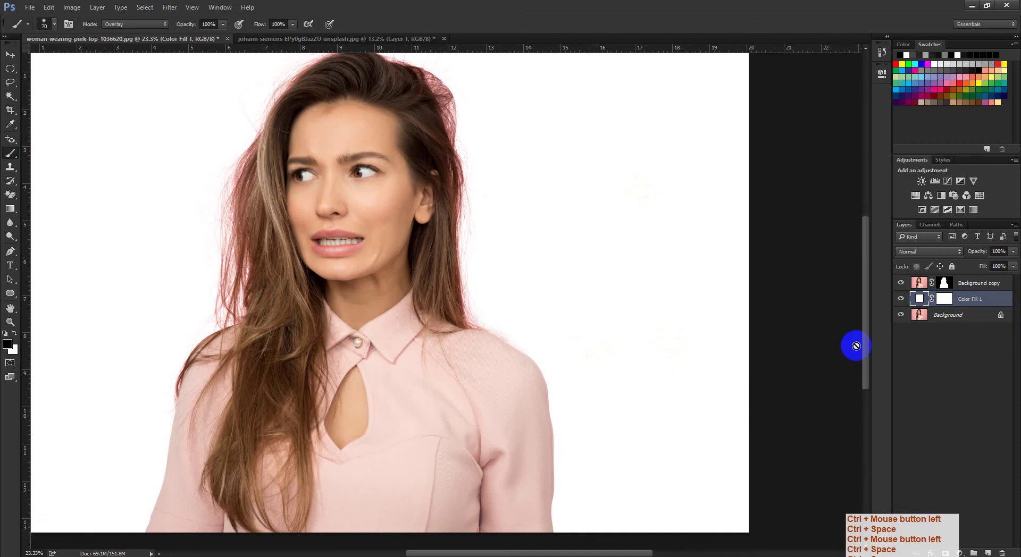
Switch to the Google Meet call to check it, and return to Photoshop
left_click(170, 555)
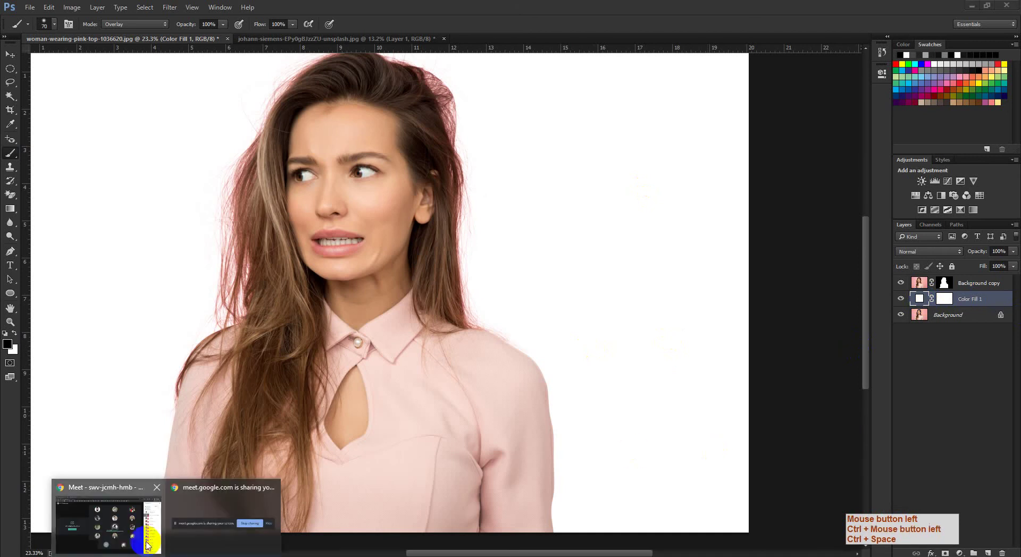
left_click(139, 515)
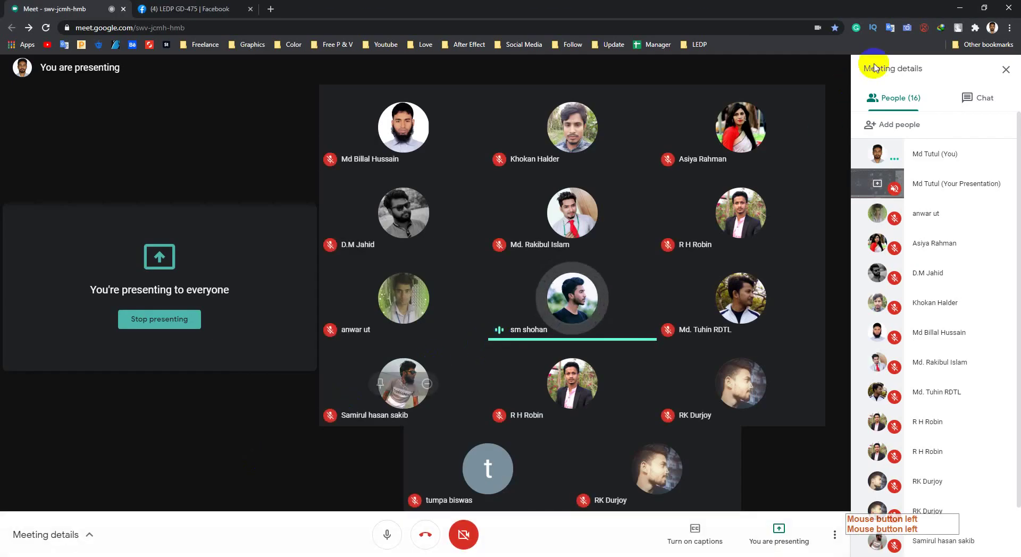
left_click(960, 8)
Inspect the pink fringing on the hair around the crown and down the right side to the shoulder
key("ctrl+space")
left_click_drag(210, 227, 232, 243)
left_click_drag(290, 347, 294, 256)
left_click_drag(365, 246, 340, 412)
left_click_drag(360, 341, 328, 478)
left_click_drag(532, 193, 606, 261)
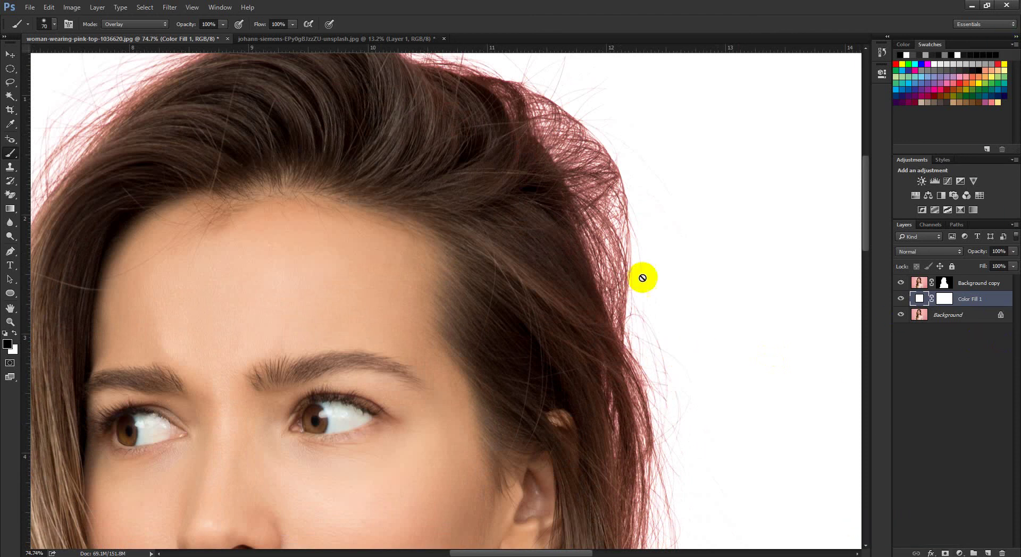
mouse_move(712, 302)
left_mouse_down()
mouse_move(693, 306)
mouse_move(703, 319)
left_mouse_up()
left_click_drag(702, 405, 659, 297)
left_click_drag(669, 376, 672, 422)
left_click_drag(638, 386, 648, 398)
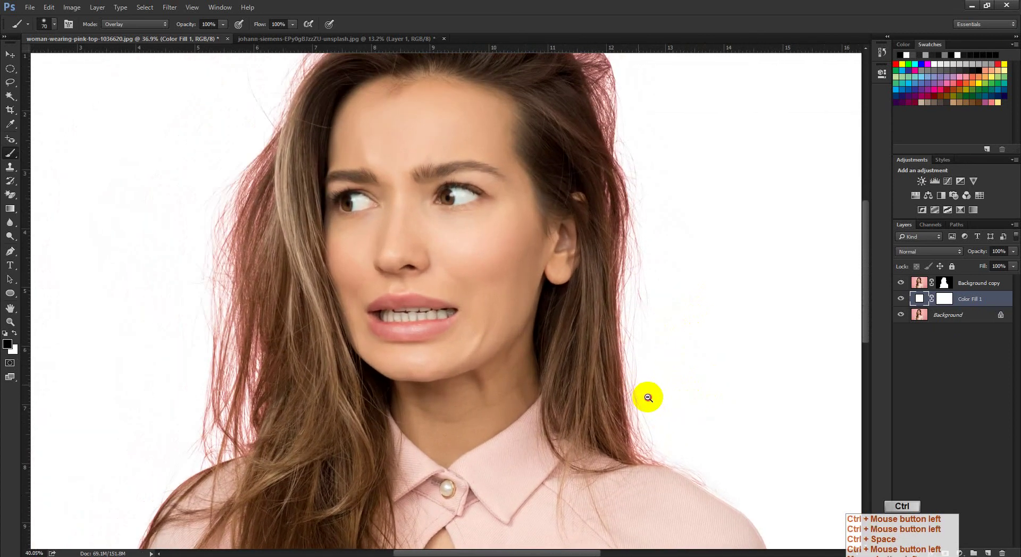
Check the left-hand hair, the crown and the shoulders on white once more, ending with the full figure
left_click_drag(244, 350, 397, 332)
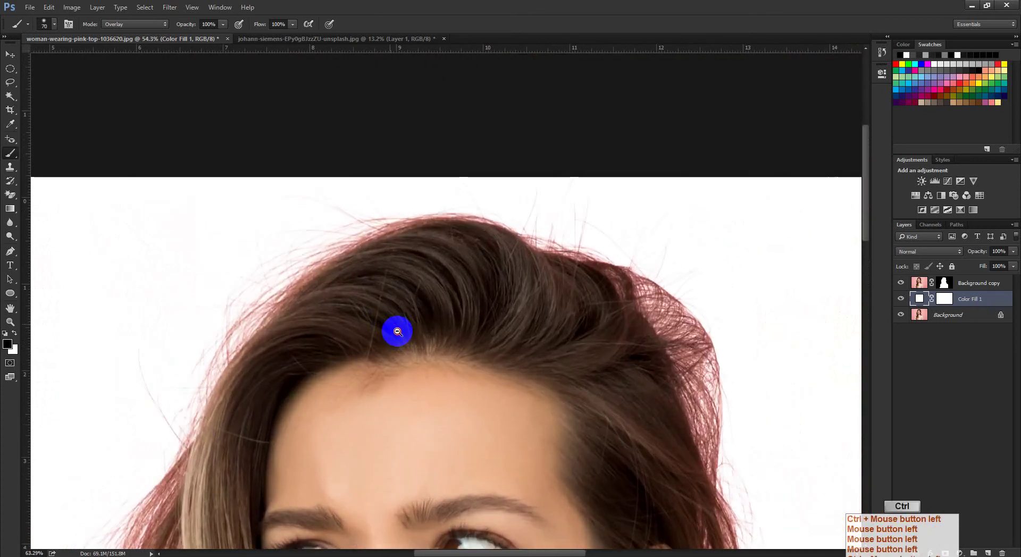
left_click_drag(553, 335, 425, 282)
left_click_drag(590, 441, 568, 312)
left_click_drag(580, 422, 579, 311)
left_click_drag(597, 425, 596, 314)
left_click_drag(597, 408, 519, 332)
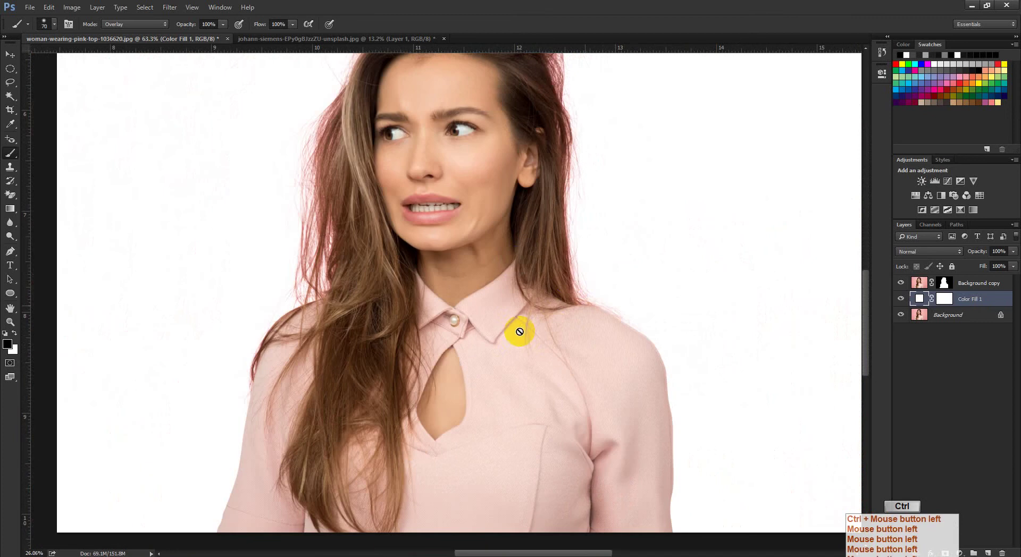
left_click_drag(562, 292, 507, 282)
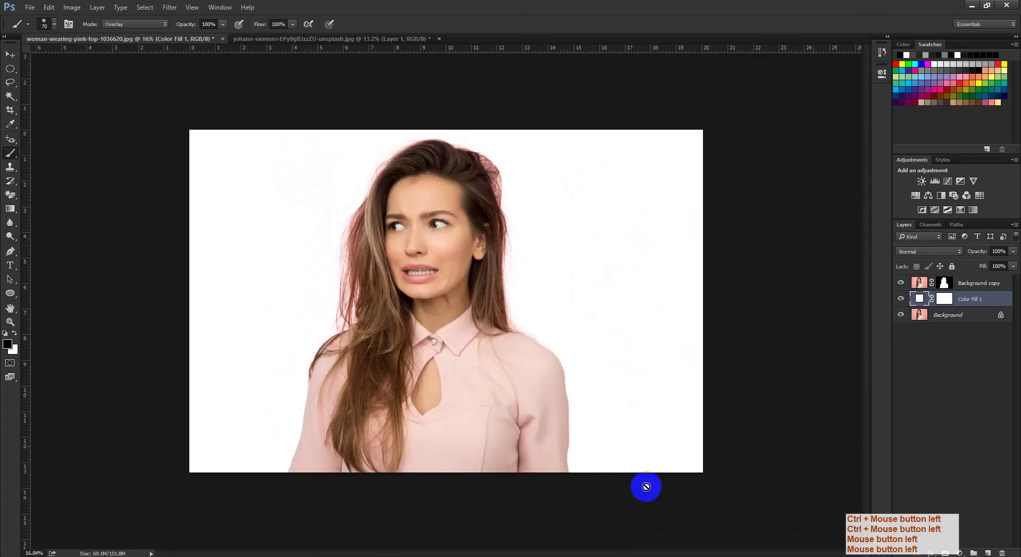